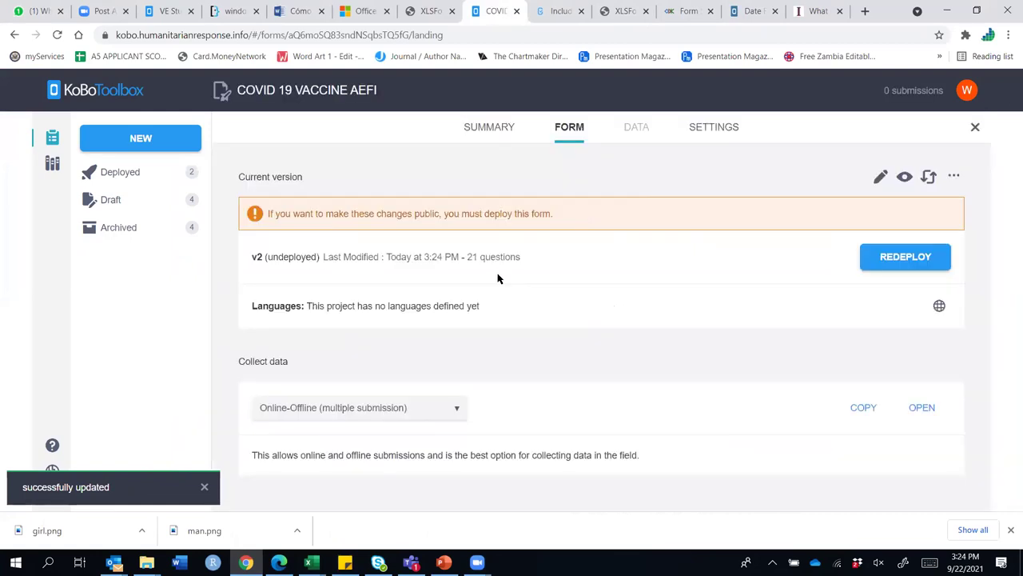
Redeploy the COVID 19 VACCINE AEFI form to make its latest changes public
click(905, 258)
click(562, 244)
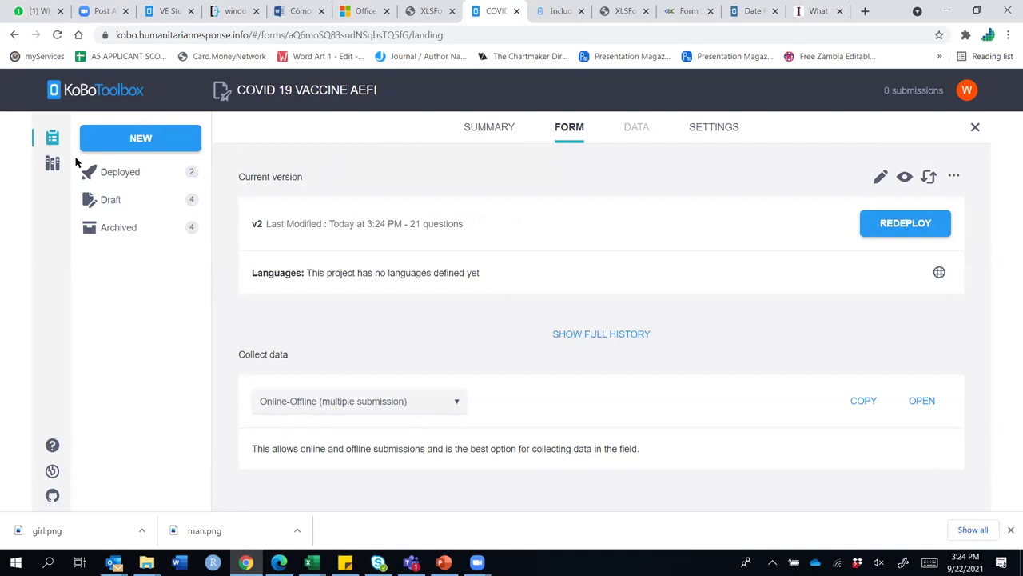
Look through the projects list and question library, and expand the Deployed, Draft and Archived groups to review their projects
click(52, 141)
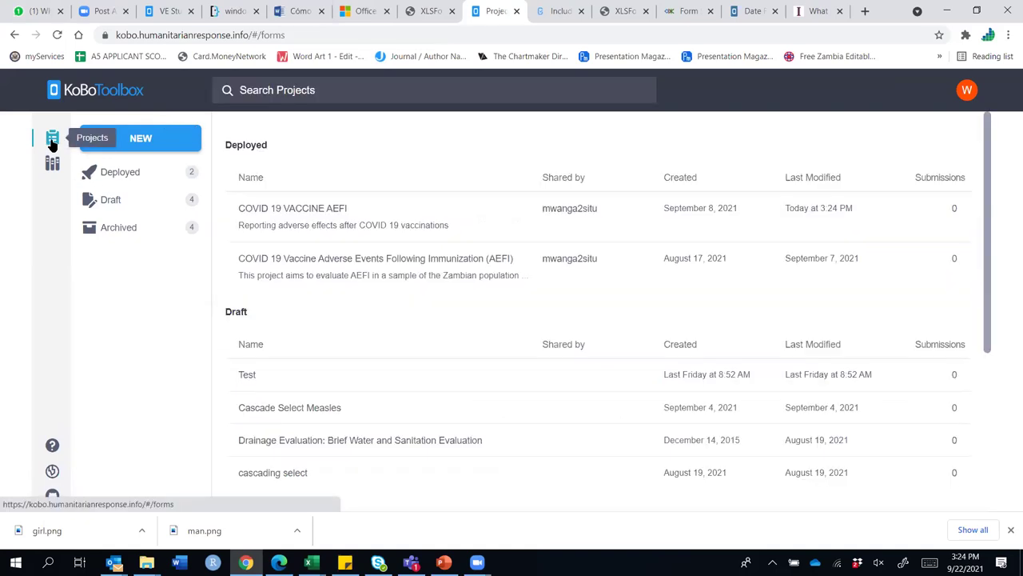
click(52, 163)
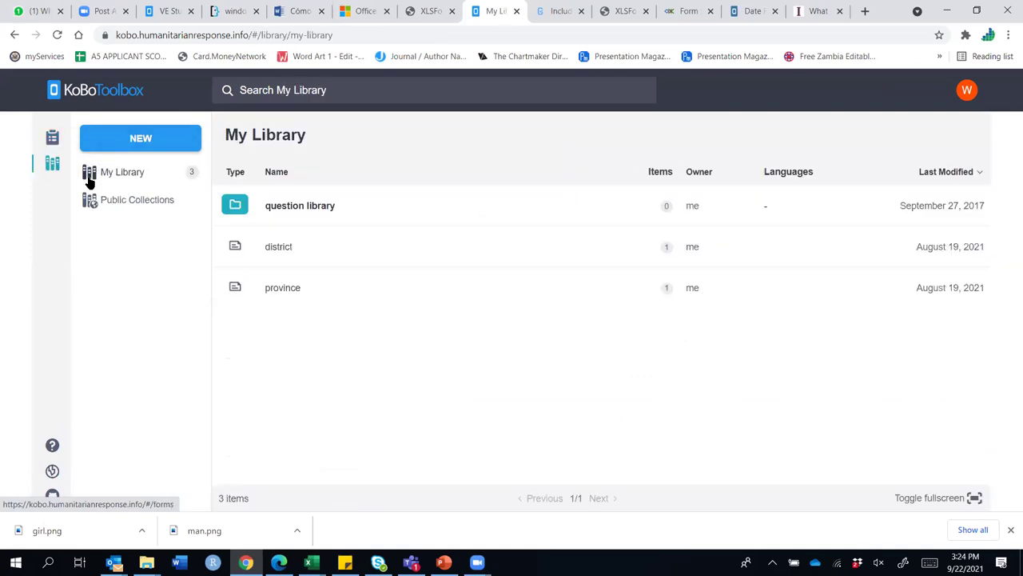
click(51, 138)
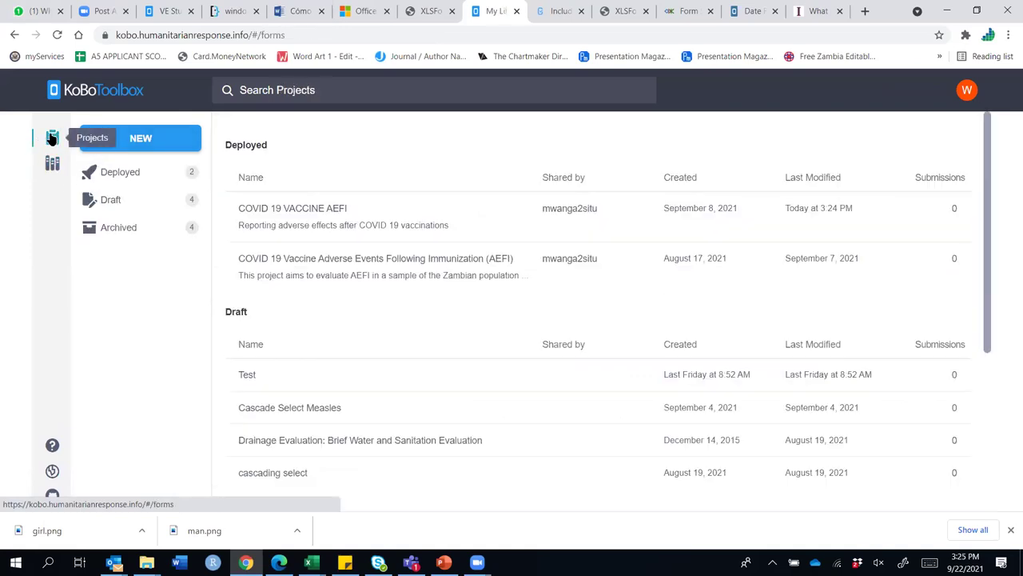
click(125, 174)
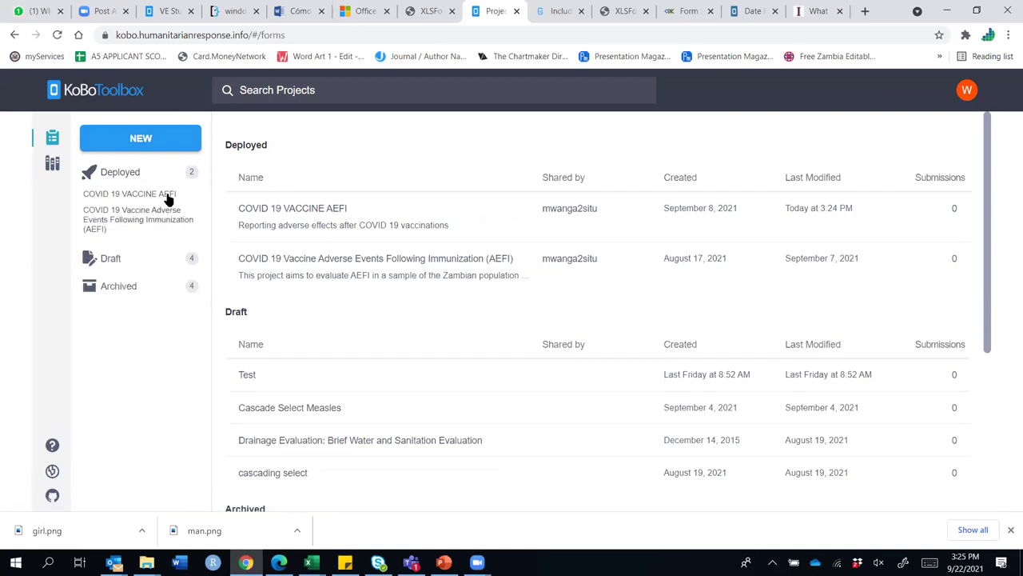
click(110, 258)
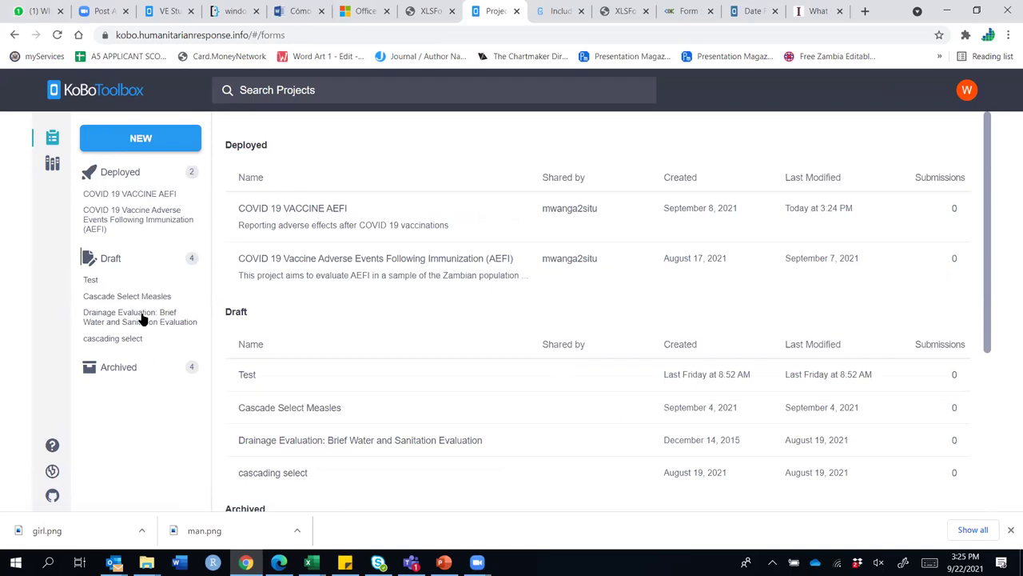
click(125, 369)
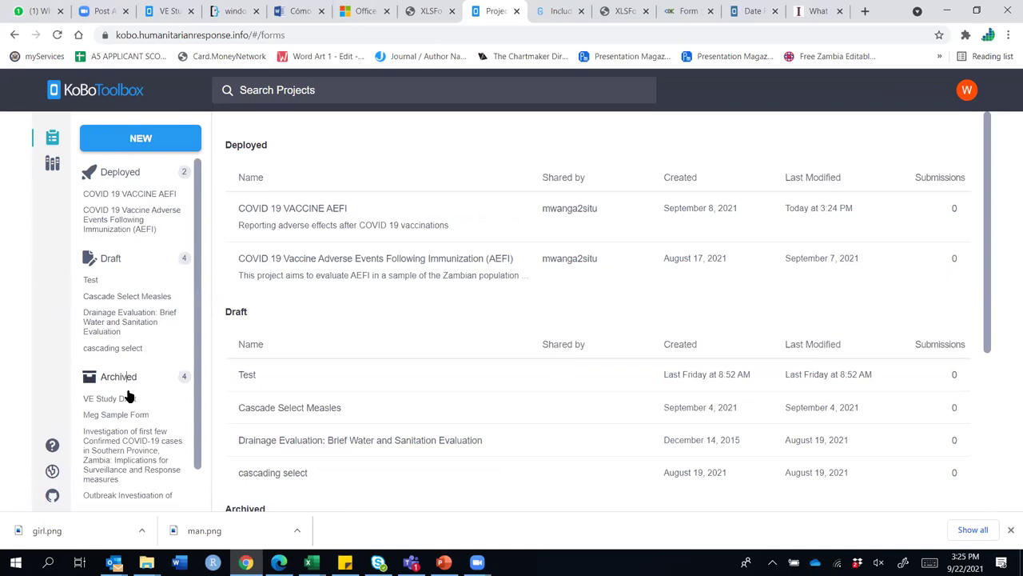
scroll(128, 392, down, 1)
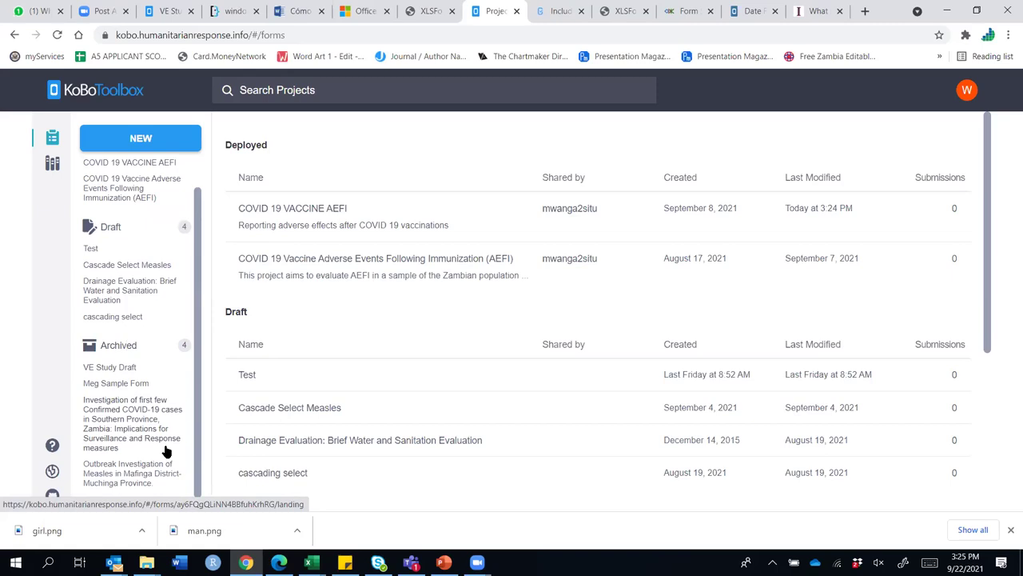
Open the deployed COVID 19 VACCINE AEFI project and preview its form from consent to end of interview, answering Yes to consent
click(136, 168)
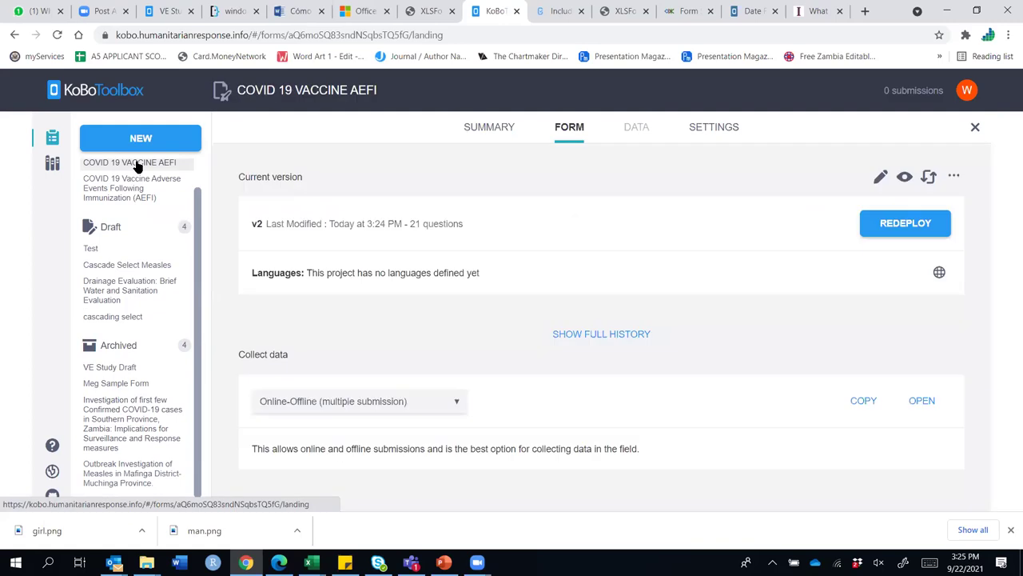
click(905, 177)
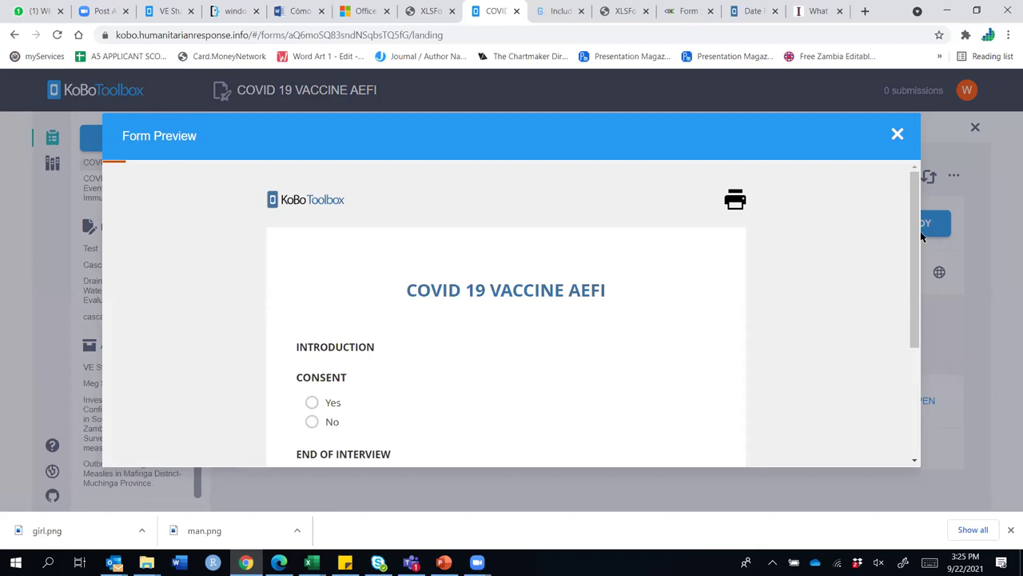
drag(921, 231, 916, 306)
click(494, 276)
scroll(520, 316, down, 5)
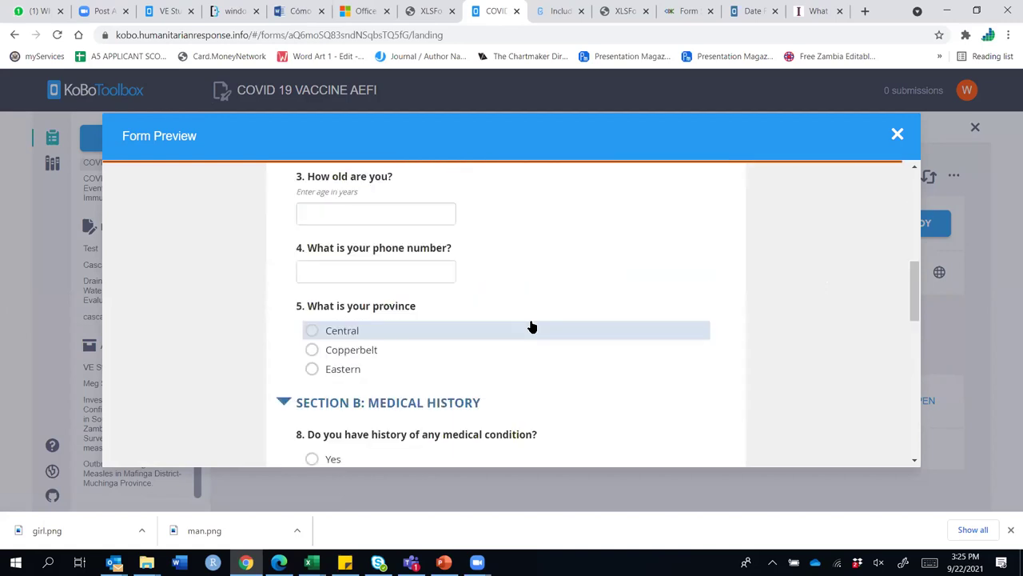
scroll(531, 326, down, 10)
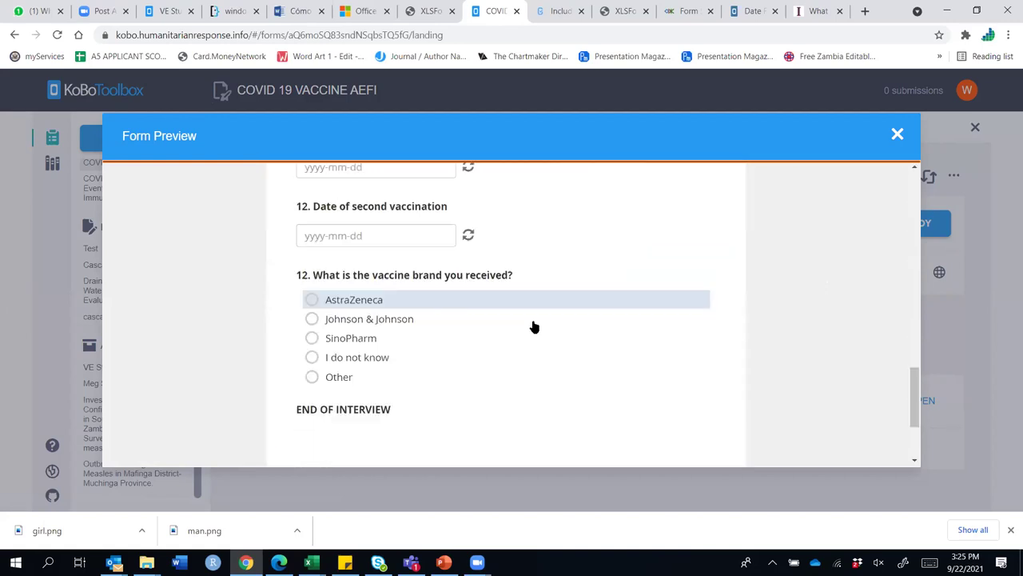
scroll(539, 324, down, 3)
scroll(560, 304, up, 15)
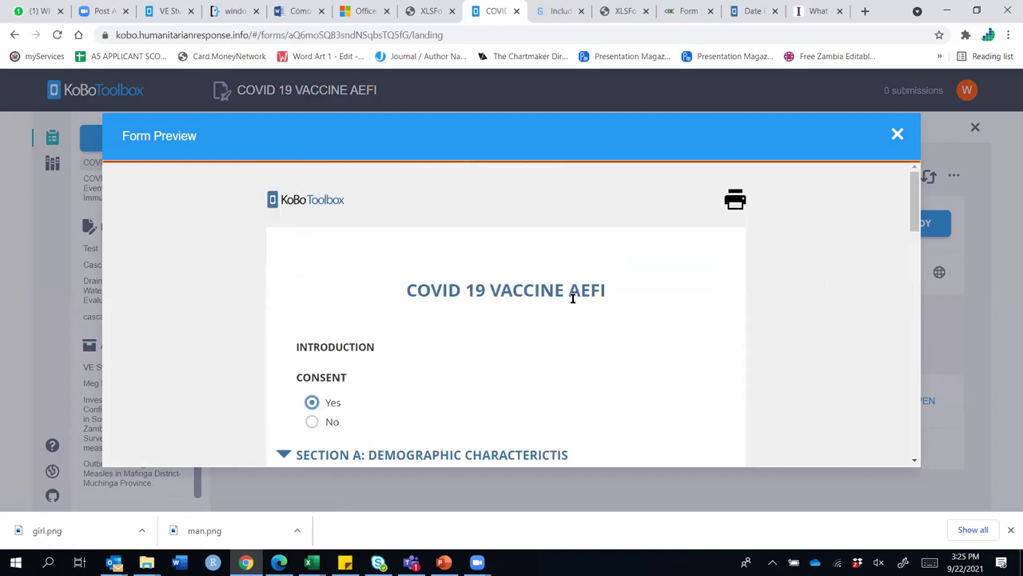
click(896, 136)
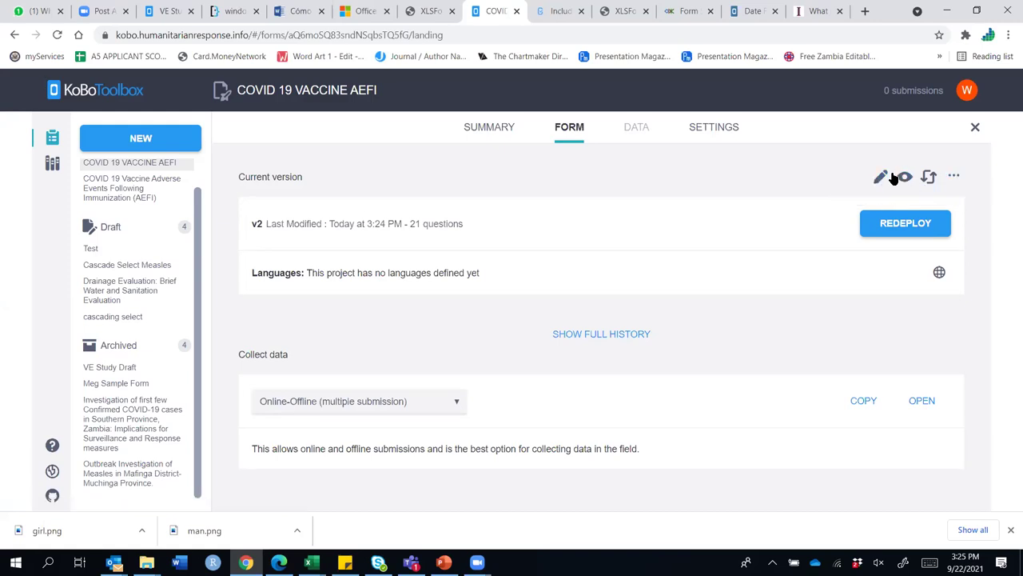
Download the form as an XLS file, and in Excel enable editing of the downloaded workbook in a full-size window
click(953, 181)
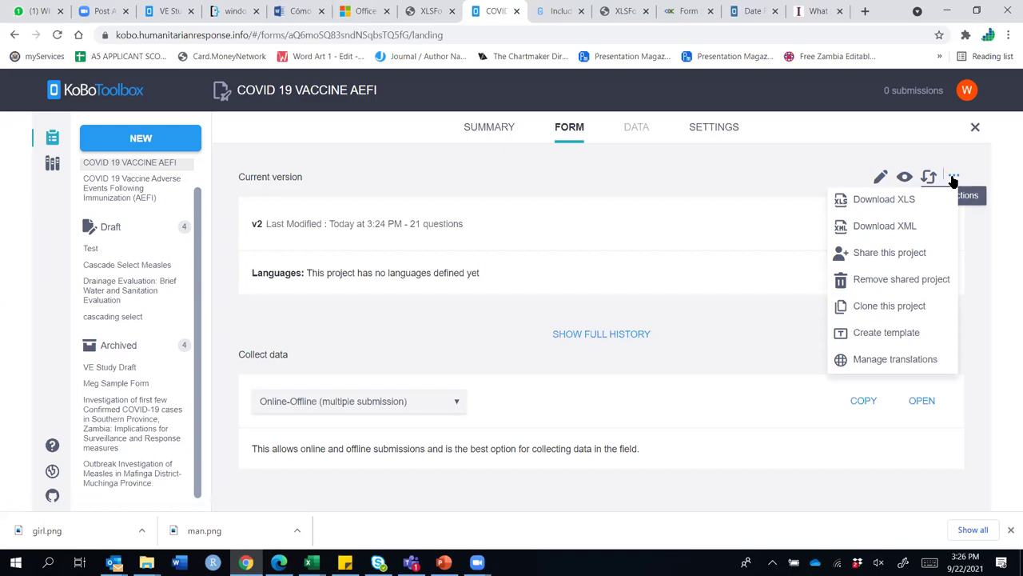
click(874, 202)
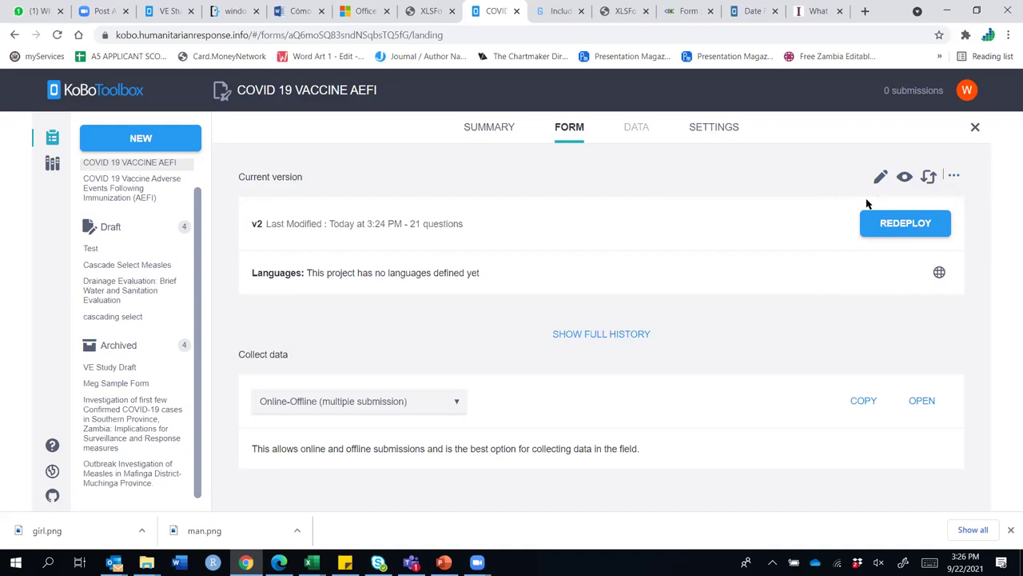
click(954, 175)
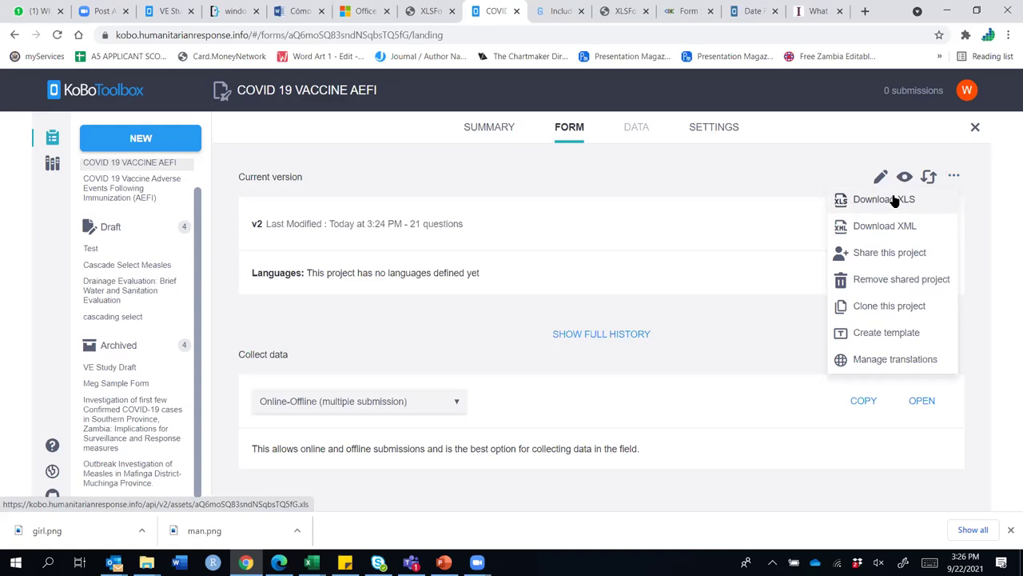
click(893, 200)
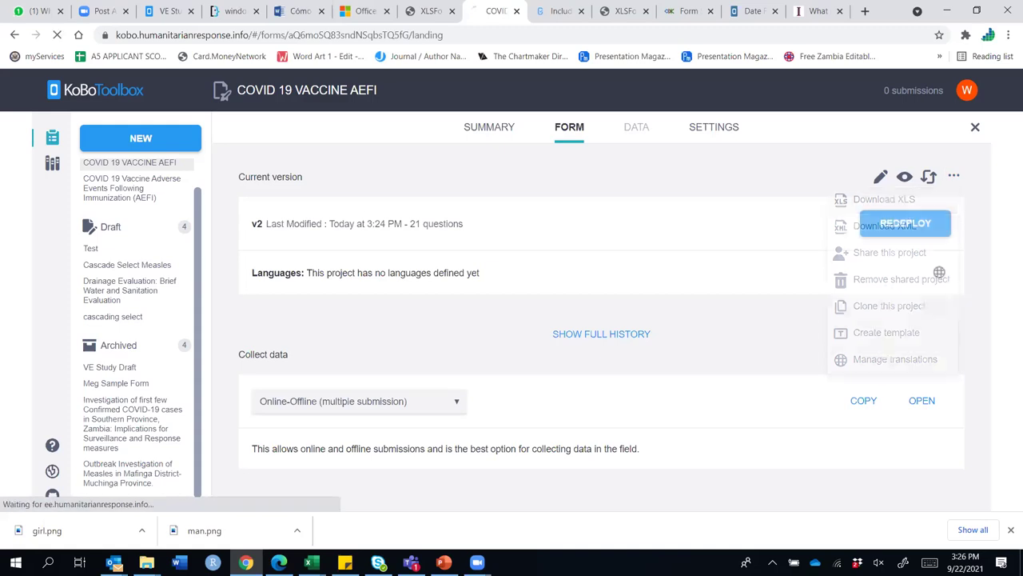
click(953, 176)
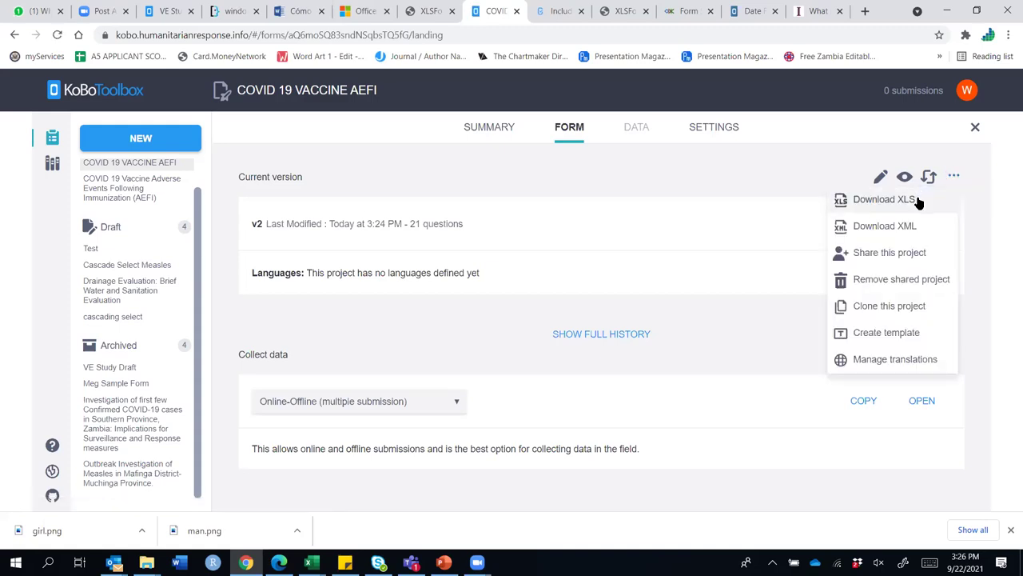
click(912, 204)
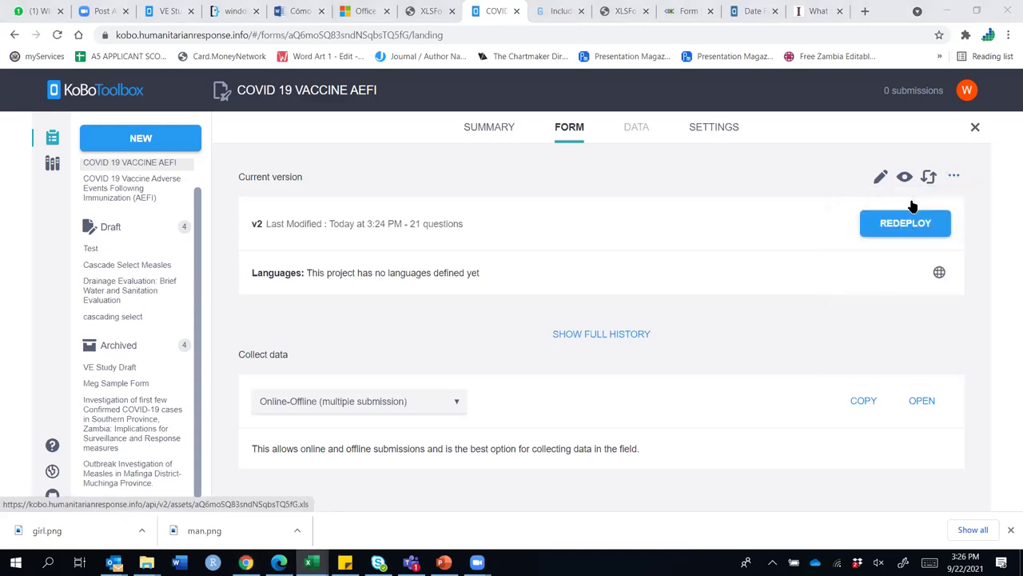
click(954, 177)
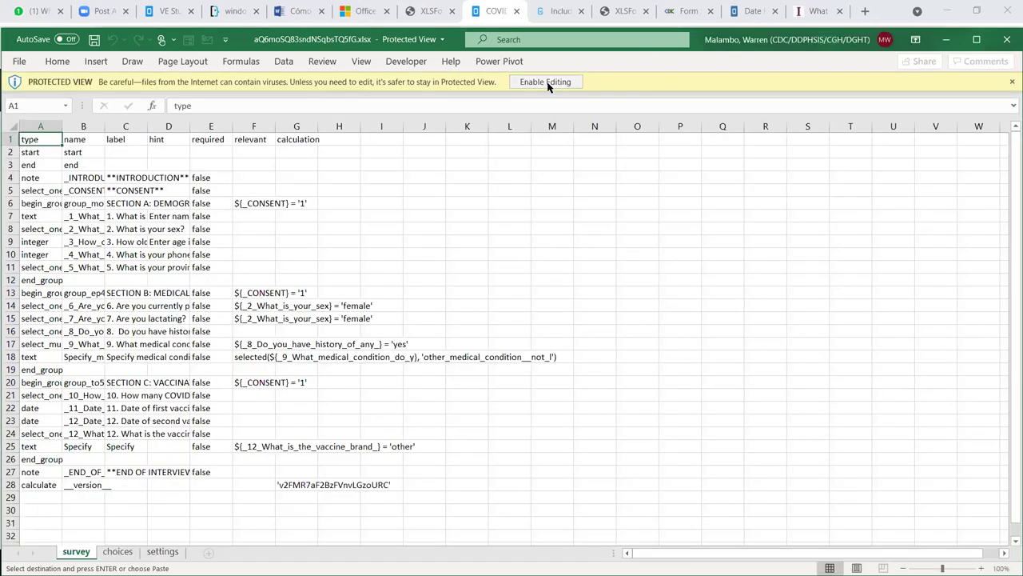
click(548, 83)
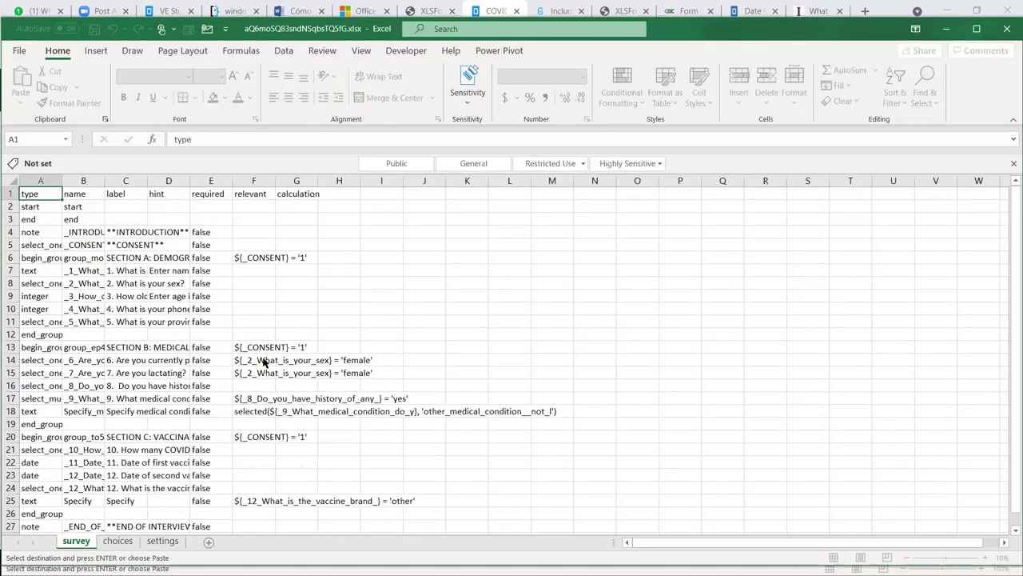
click(977, 28)
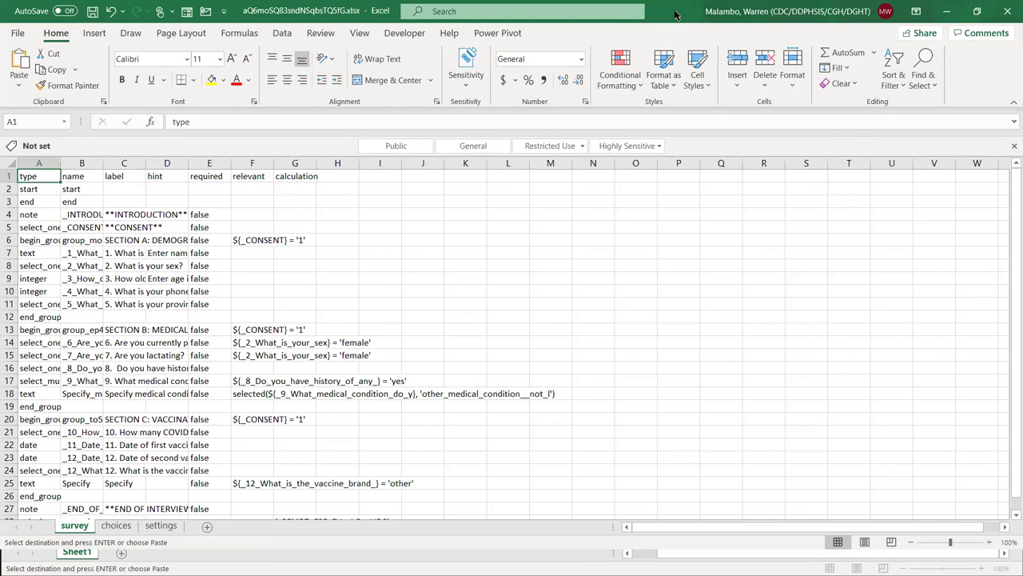
Close the Book1 workbook behind the downloaded form, saving it in the Documents folder as "draft form"
drag(676, 15, 726, 301)
click(1008, 39)
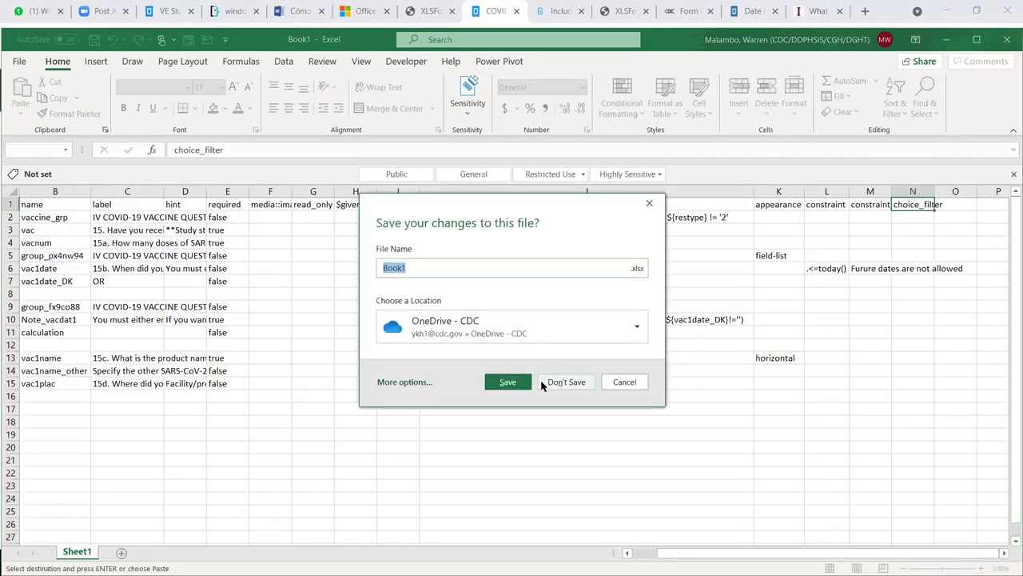
click(460, 326)
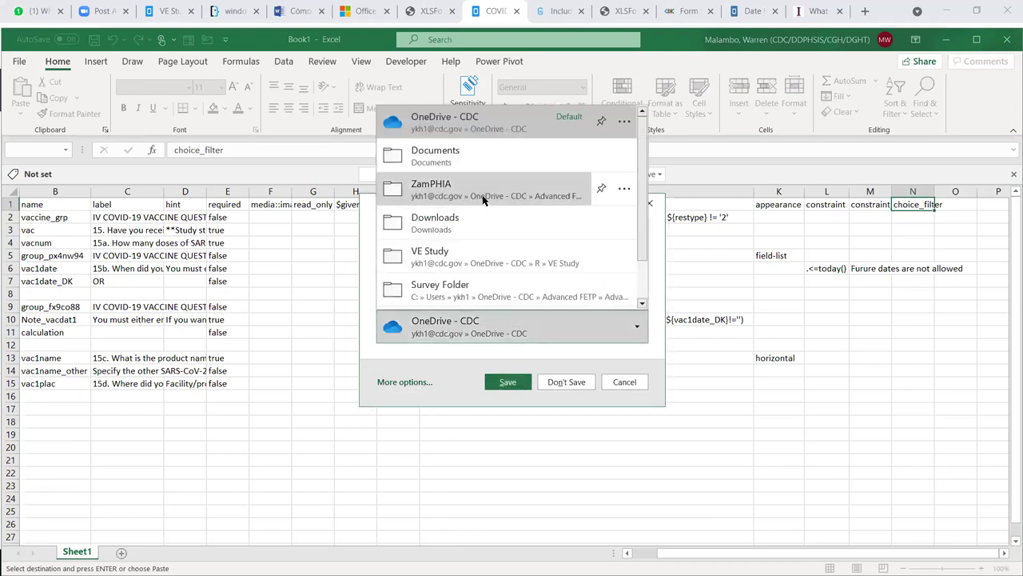
click(485, 161)
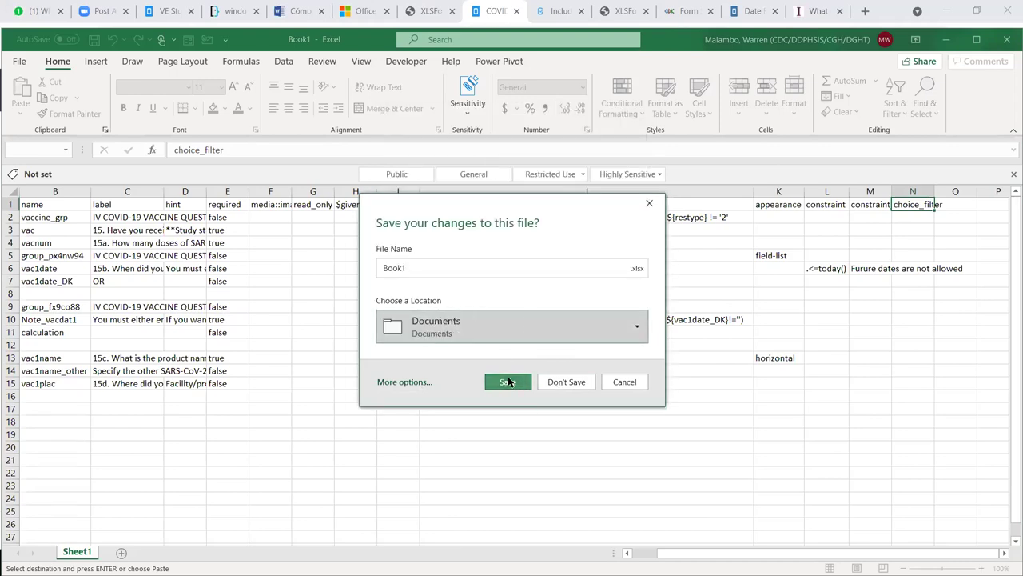
click(438, 268)
text(dr)
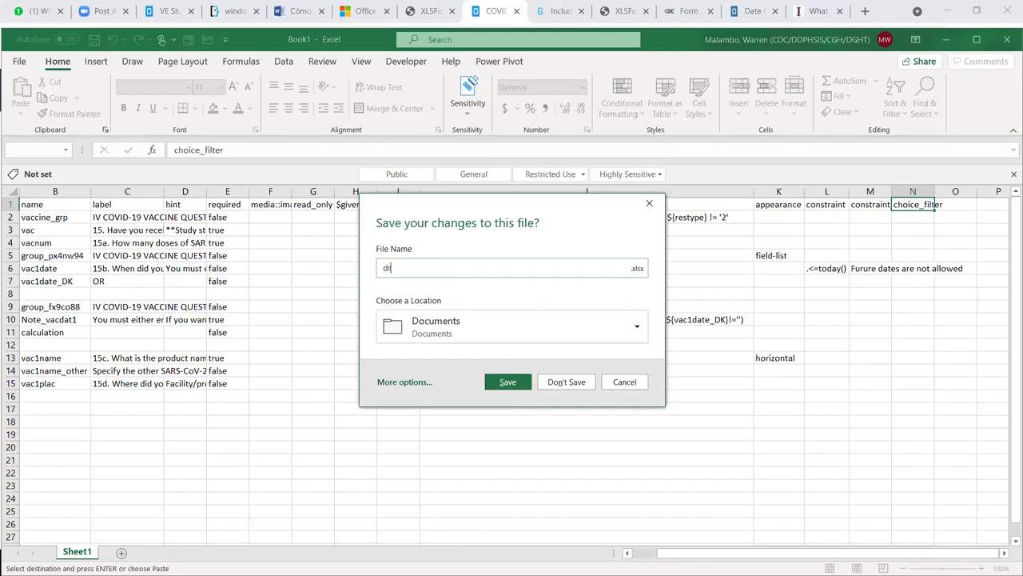
text(aft form)
key(Return)
click(482, 308)
click(583, 333)
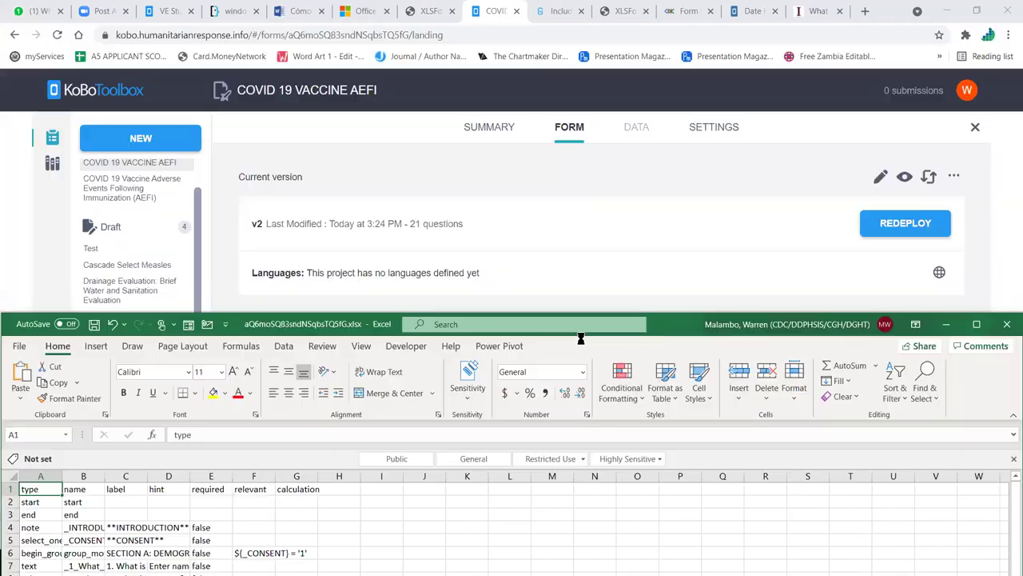
Review the downloaded workbook's choices sheet and fit the form_title and version columns on the settings sheet to their contents
drag(646, 336, 644, 4)
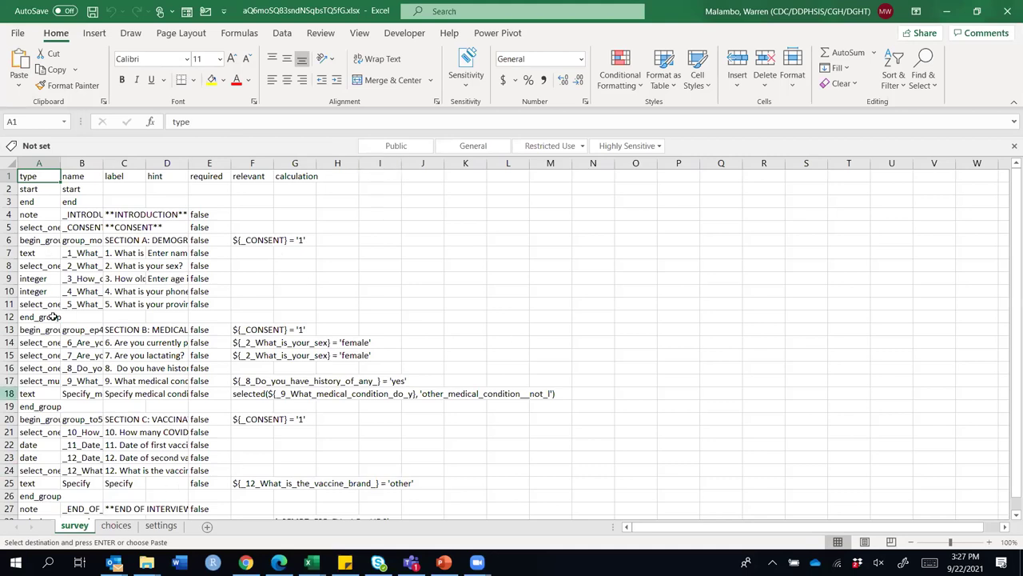
click(116, 528)
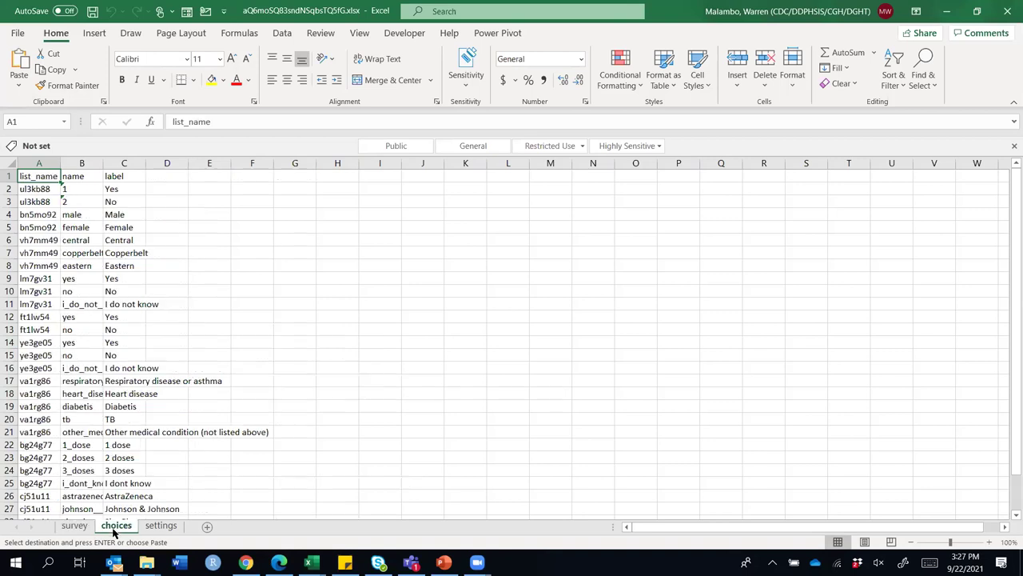
click(157, 530)
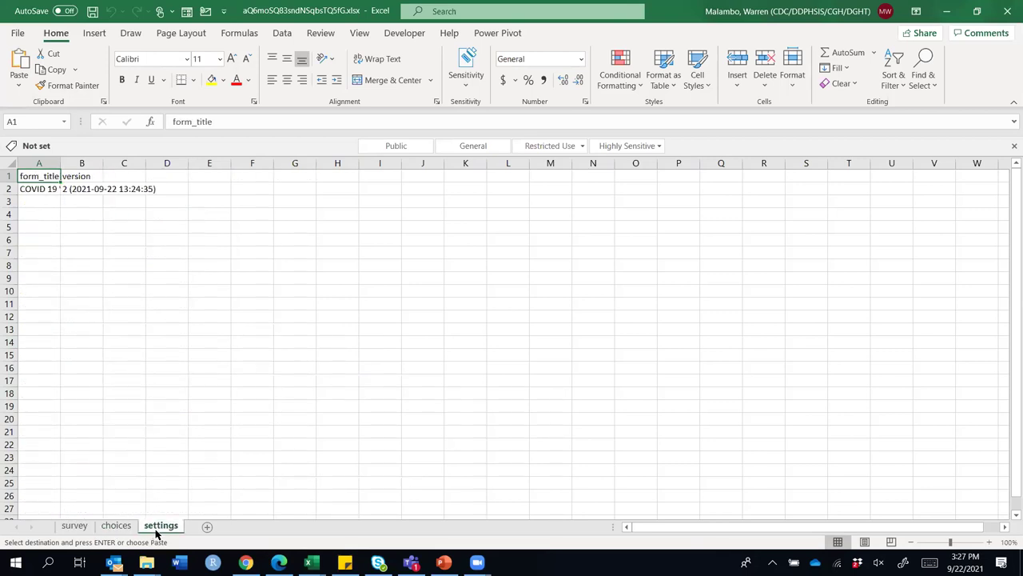
double_click(61, 165)
click(56, 190)
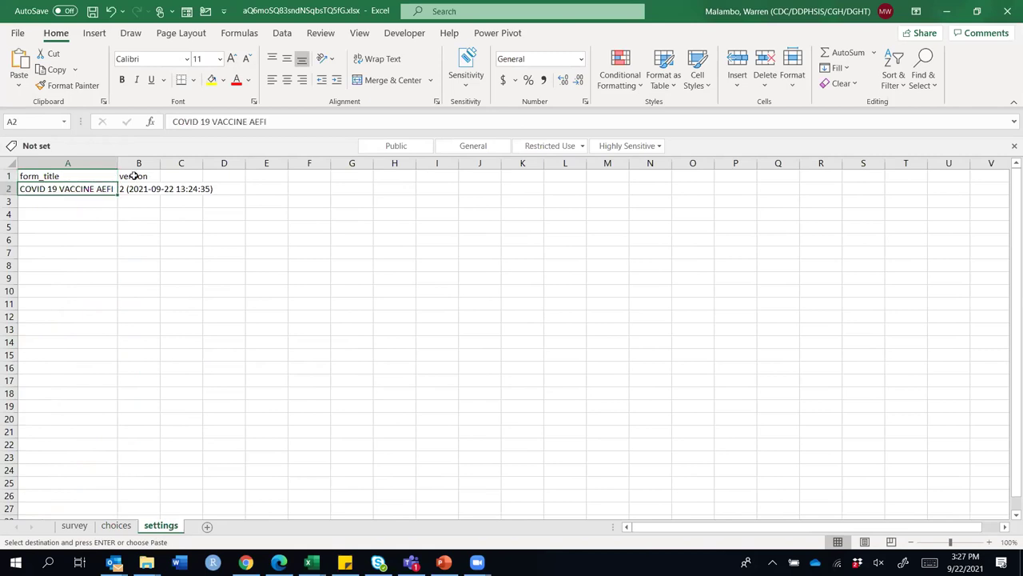
double_click(162, 165)
click(181, 190)
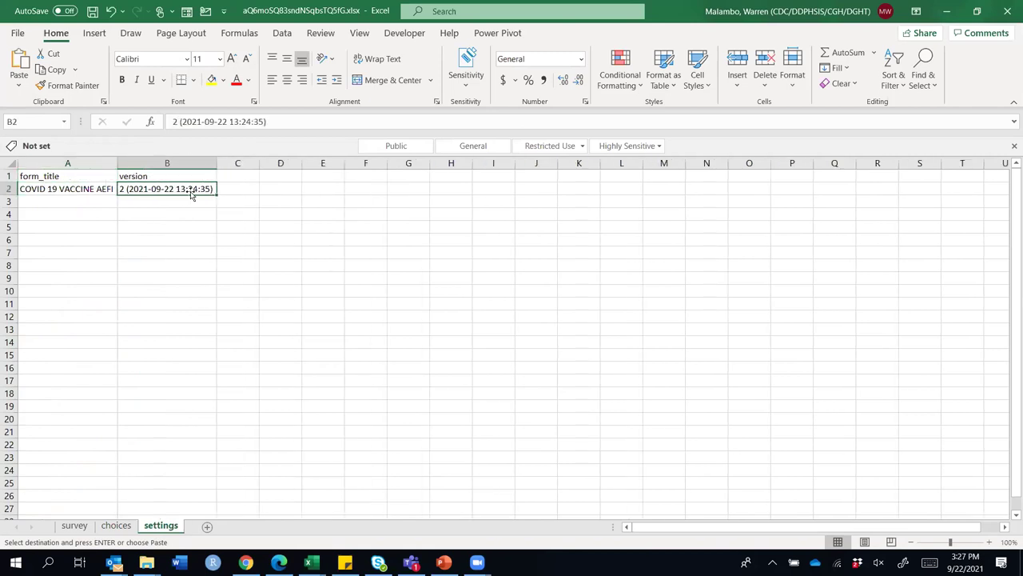
Make the header row of the survey sheet bold
click(80, 526)
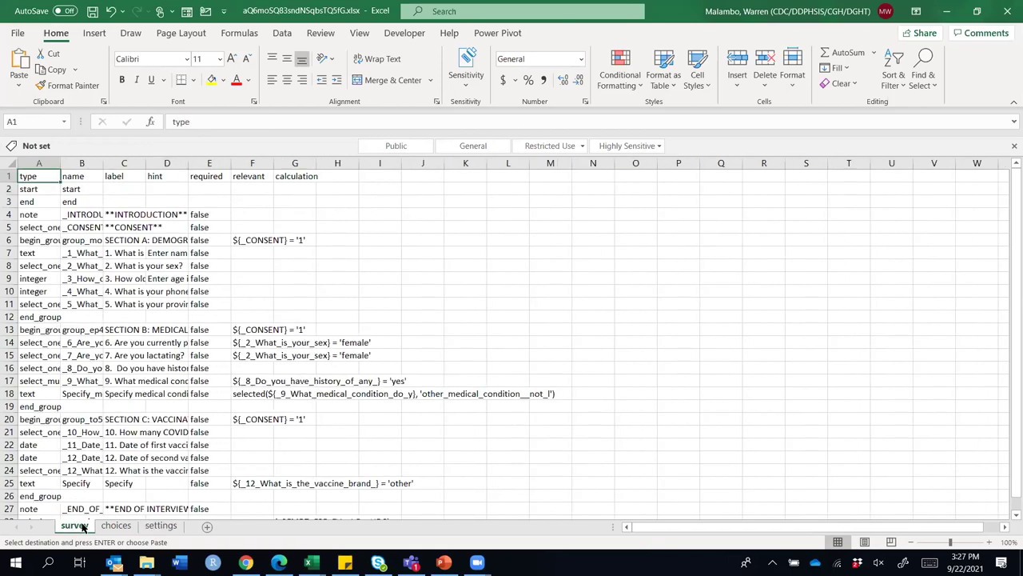
click(7, 176)
key(Escape)
key(ctrl+b)
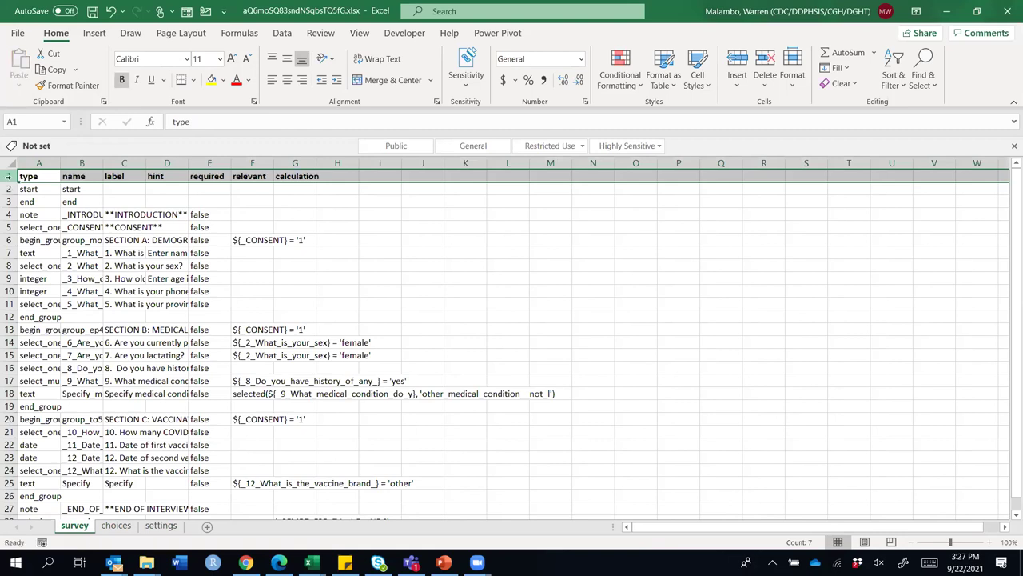
Fit the survey sheet's type column to its contents and select the whole column
double_click(61, 163)
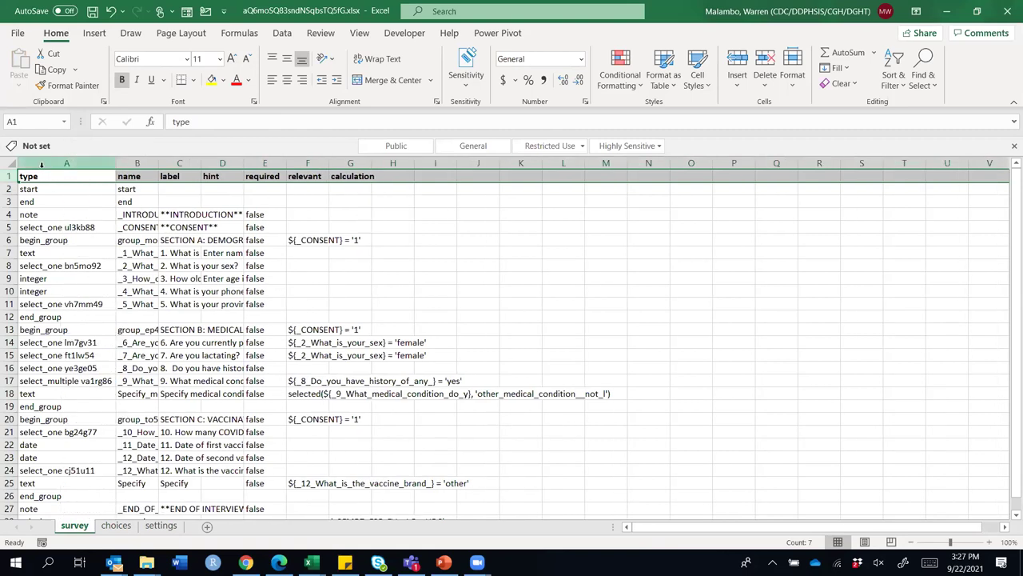
click(43, 163)
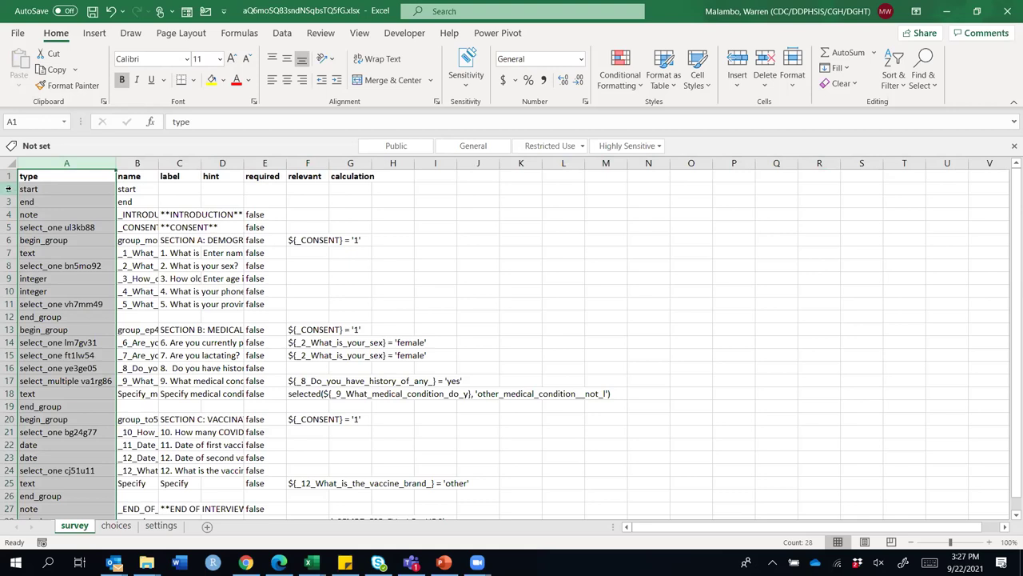
Examine the start and end rows of the survey sheet and look through the rows below them
drag(8, 189, 8, 201)
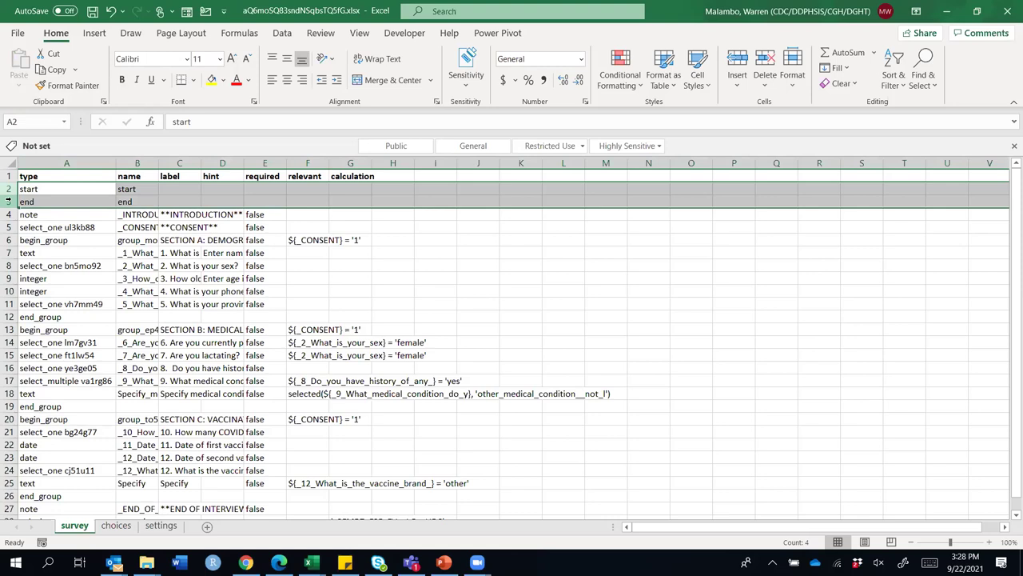
click(8, 190)
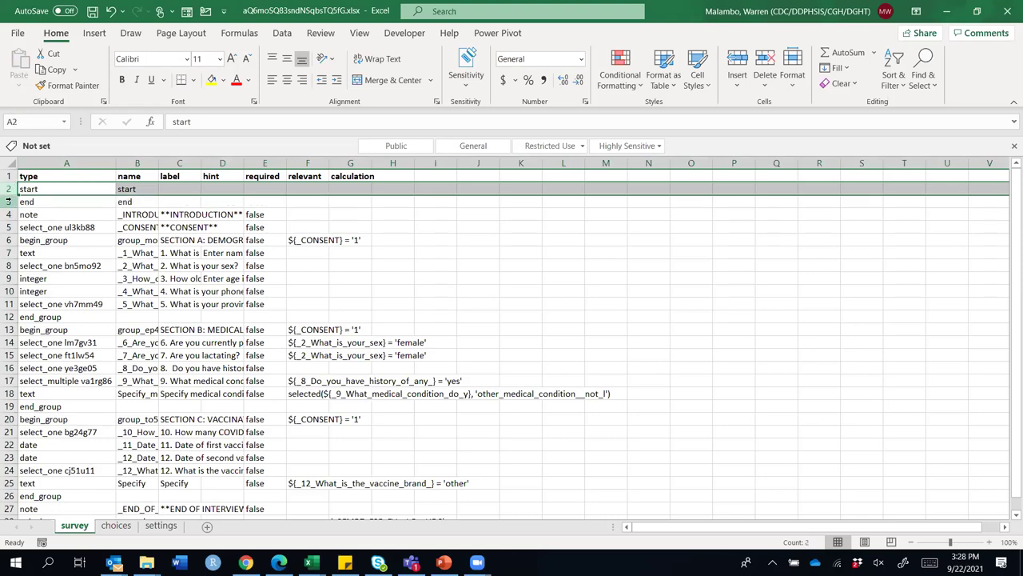
click(8, 202)
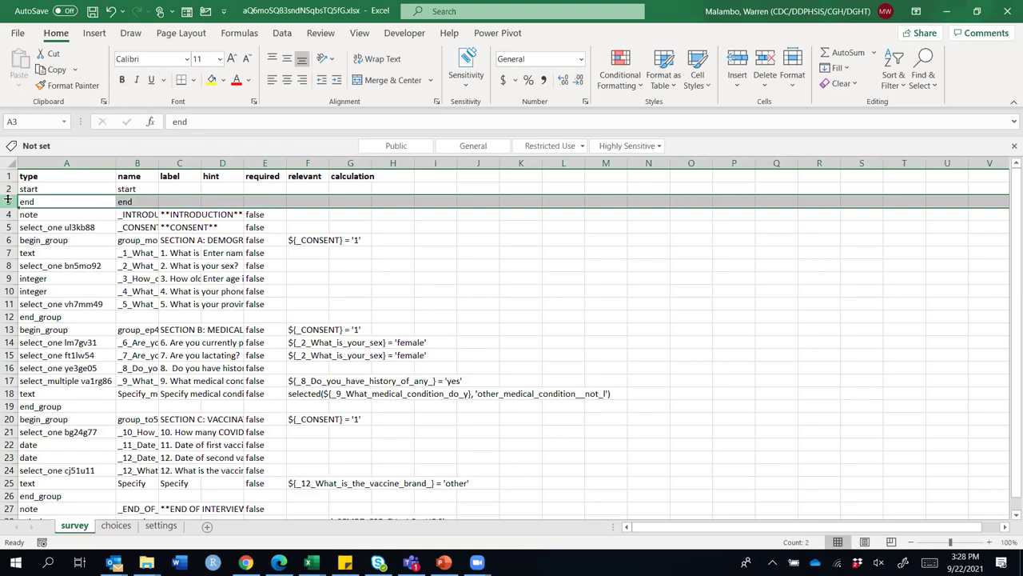
click(8, 189)
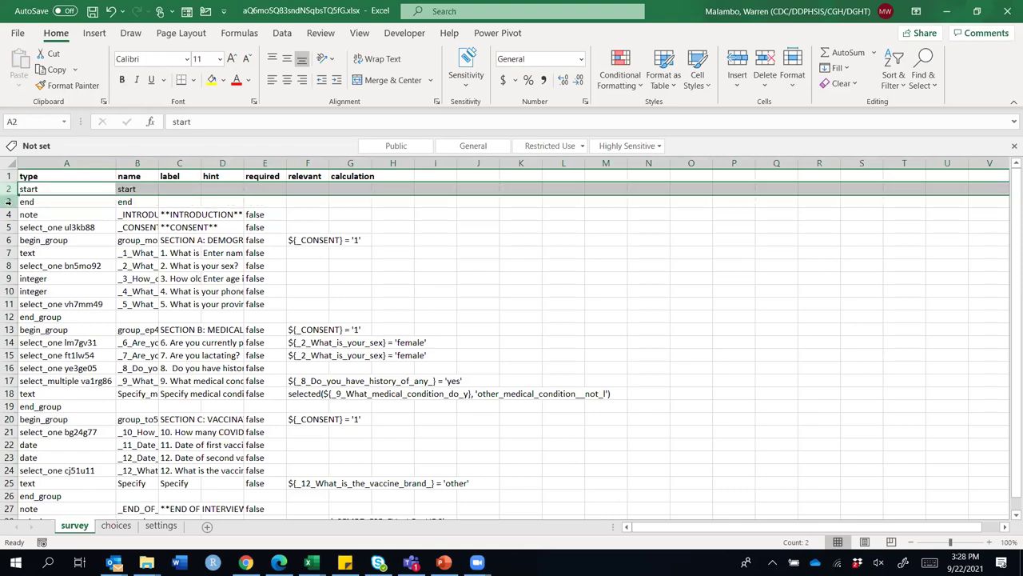
click(8, 201)
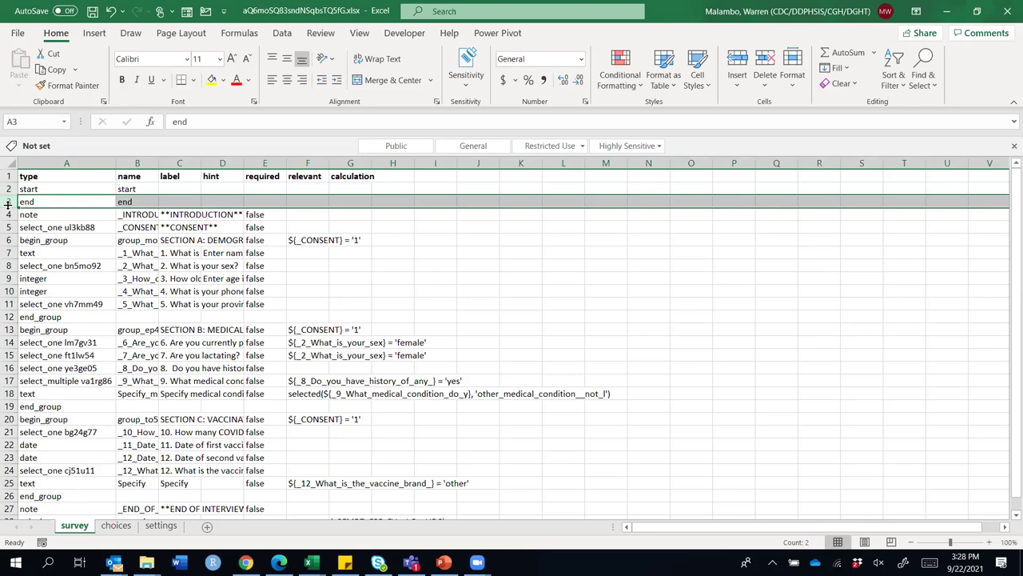
click(8, 189)
click(8, 201)
scroll(80, 273, down, 4)
scroll(80, 273, down, 1)
scroll(80, 273, up, 5)
Arrange the workbook and the KoBoToolbox browser window side by side, and open the COVID 19 VACCINE AEFI web form for data collection
drag(678, 11, 3, 282)
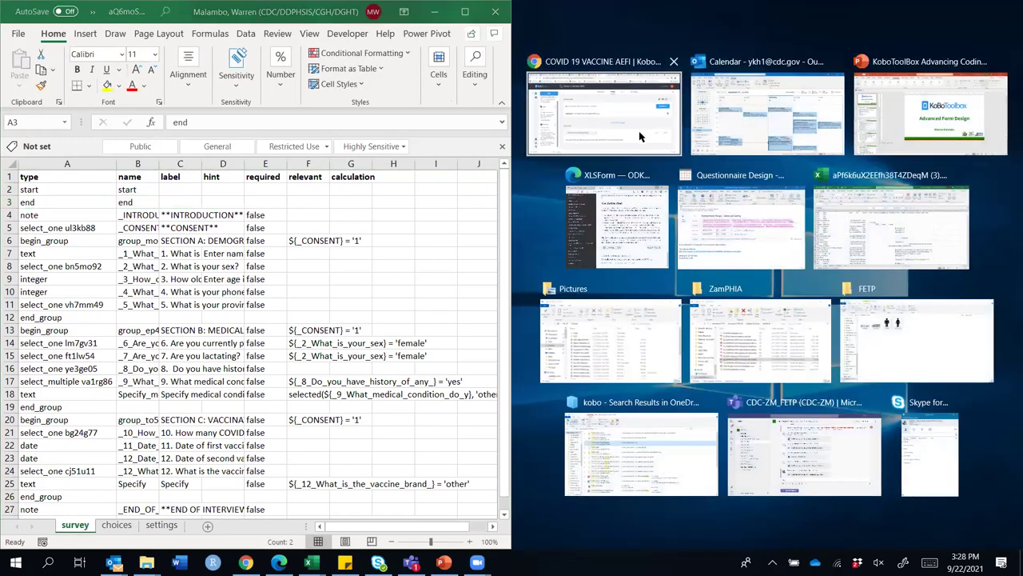
click(640, 137)
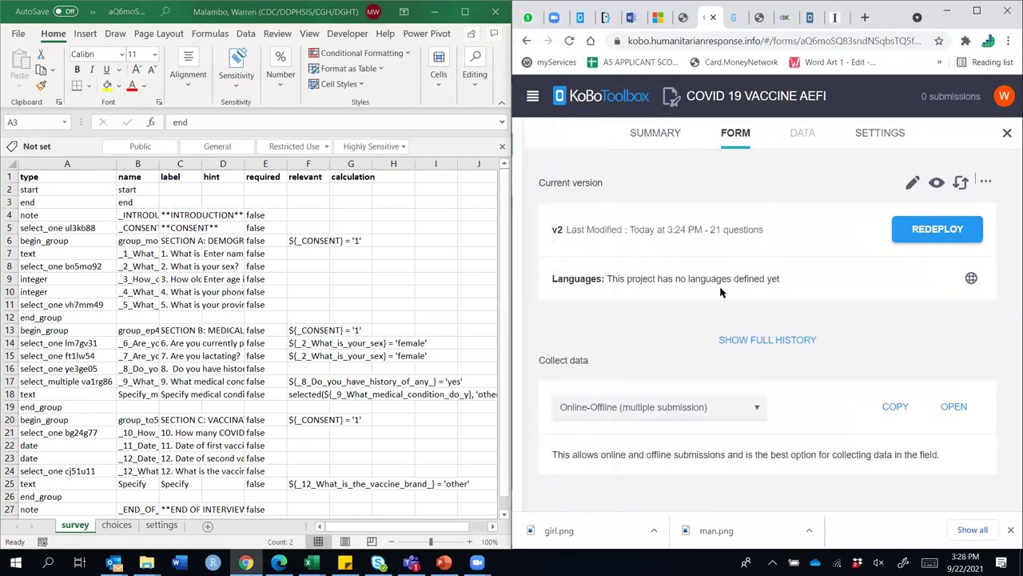
click(957, 408)
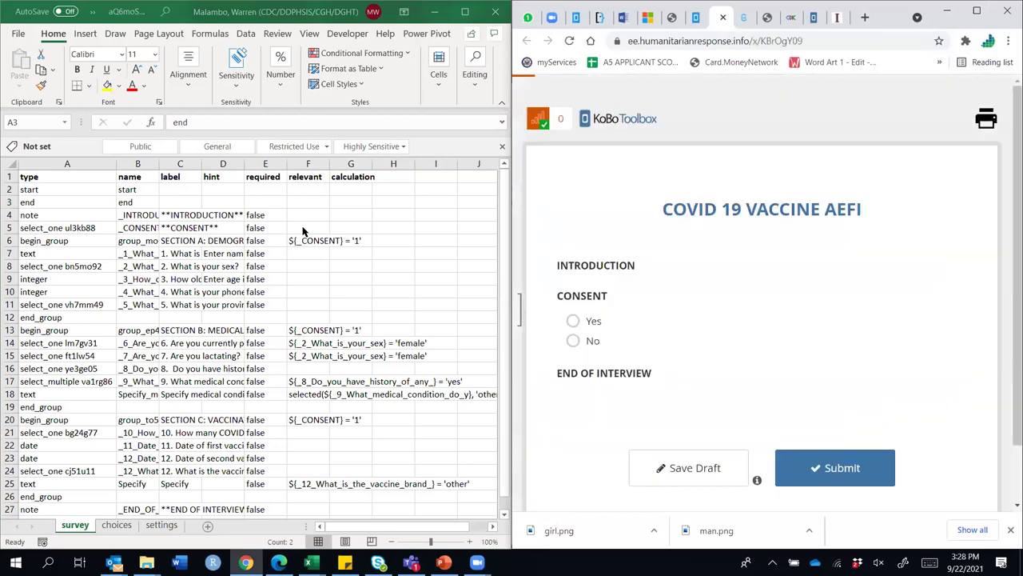
Examine the INTRODUCTION note row and fit the survey sheet's name and label columns to their contents
click(9, 214)
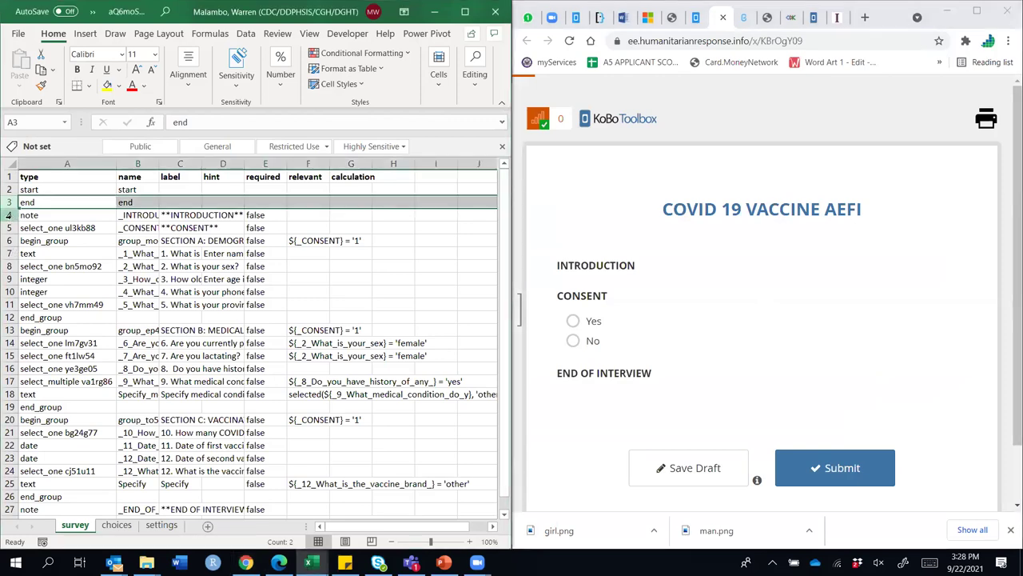
click(29, 213)
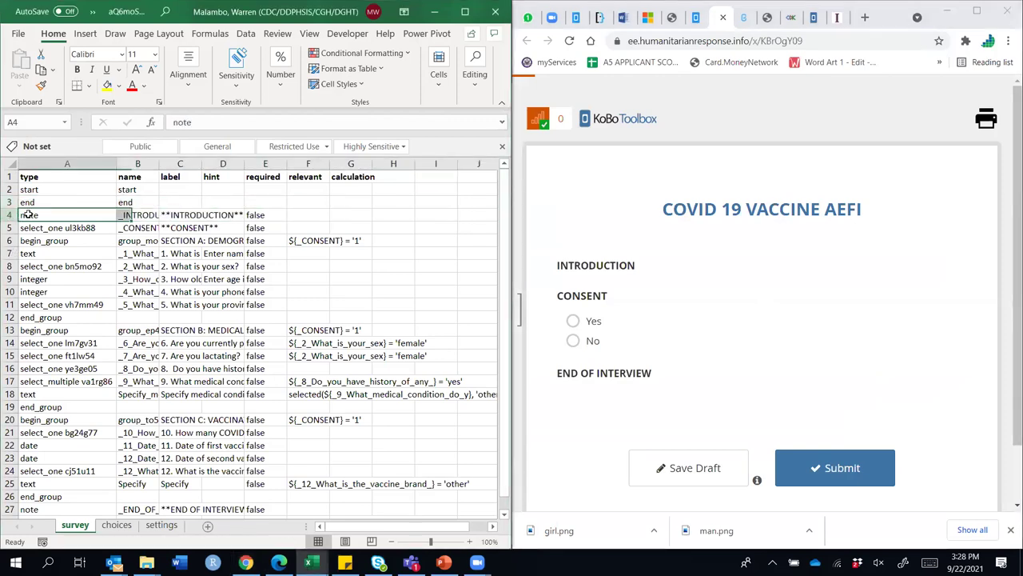
double_click(159, 164)
click(161, 214)
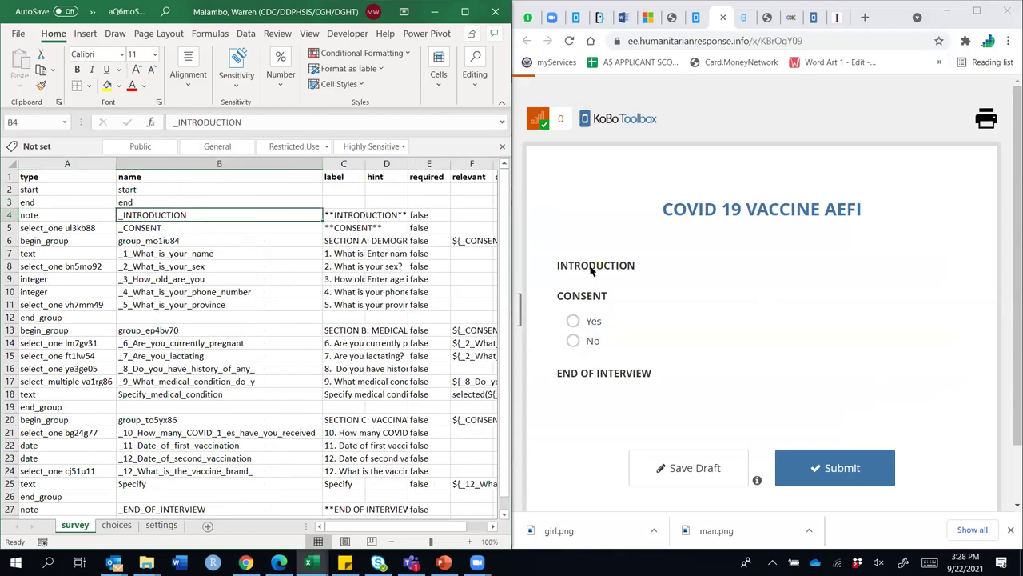
click(342, 215)
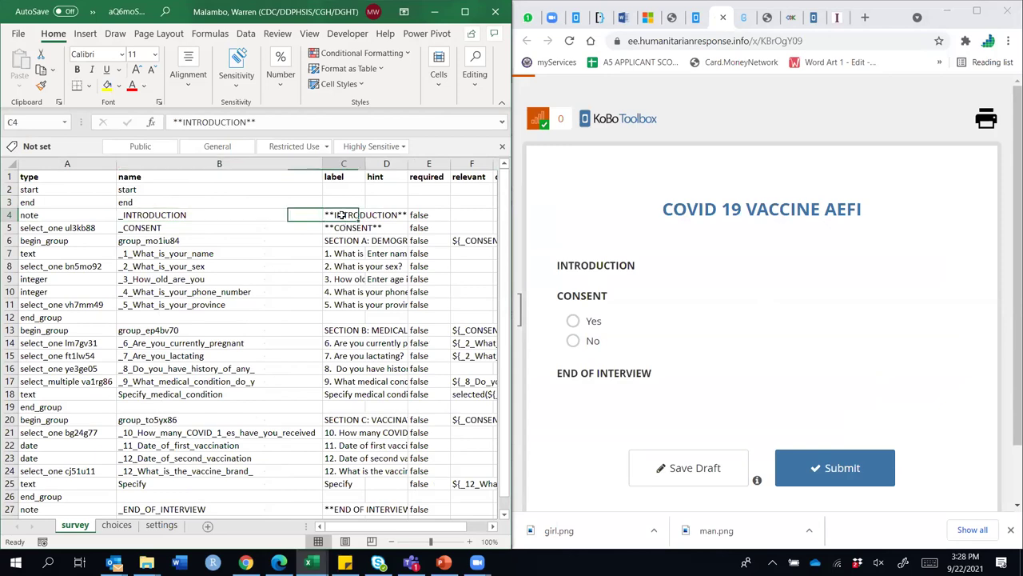
double_click(366, 163)
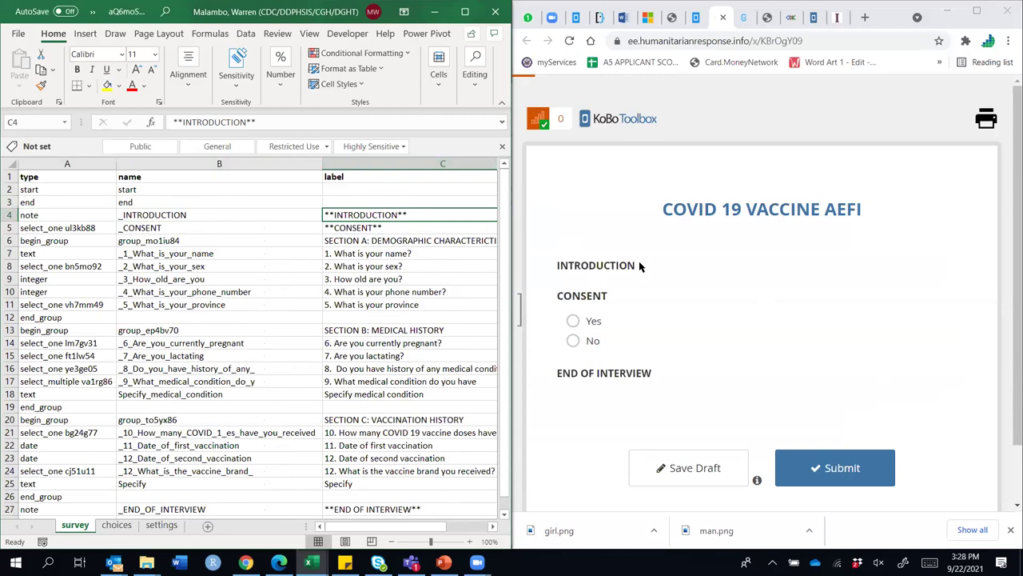
Compare the INTRODUCTION heading in the web form with the note row's label, hint and required cells
double_click(590, 260)
drag(590, 261, 562, 264)
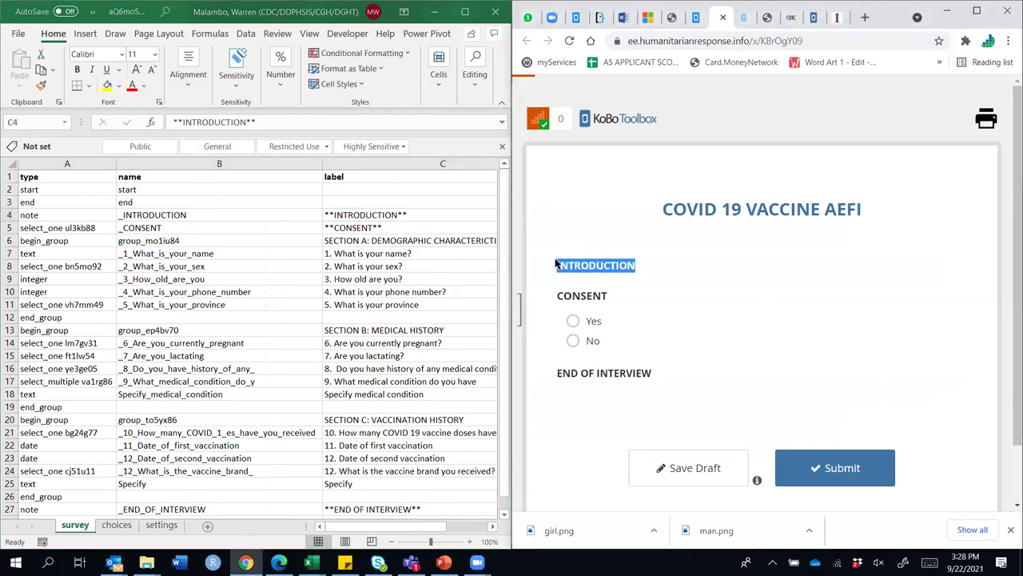
click(412, 213)
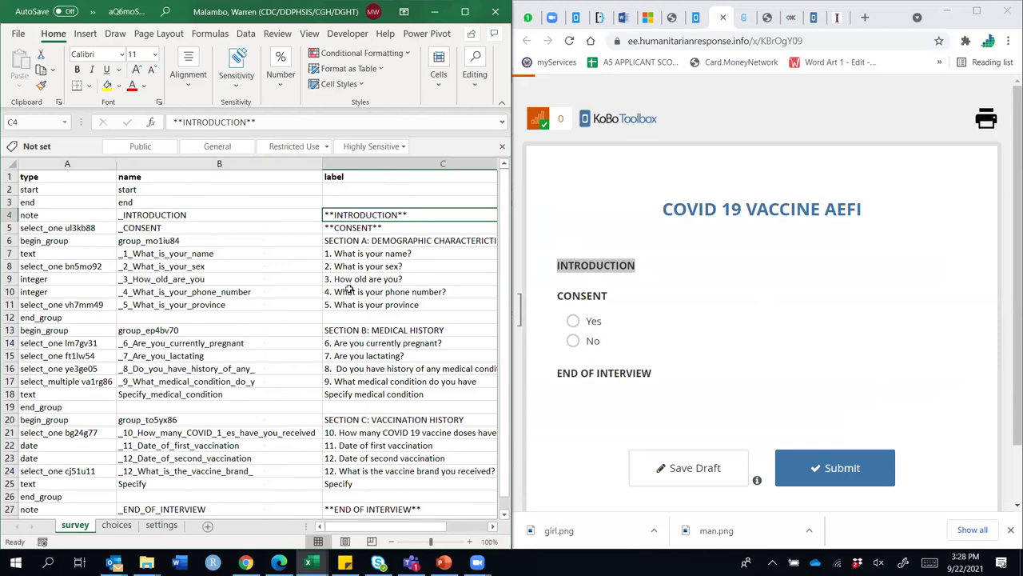
key(Right)
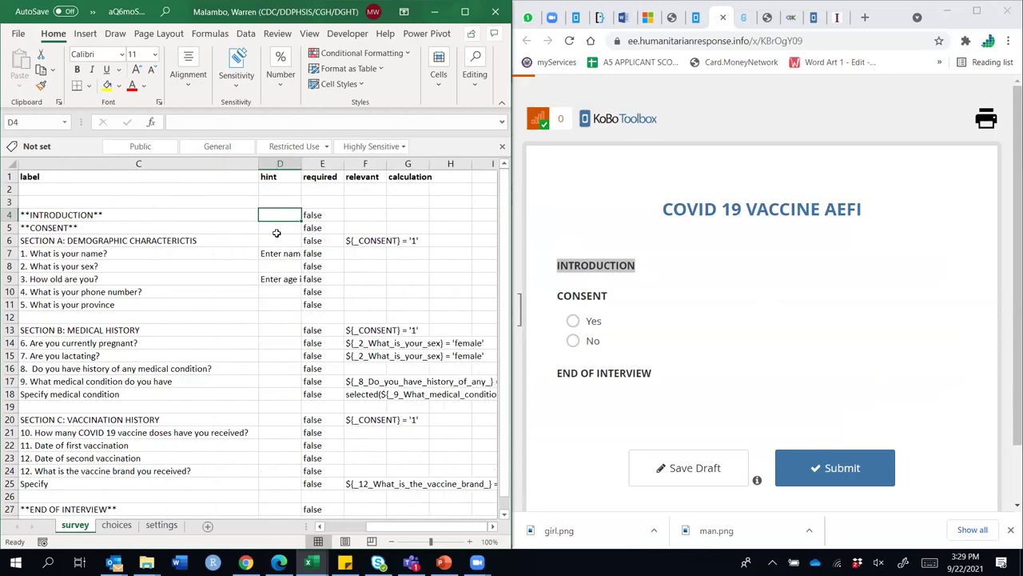
click(314, 218)
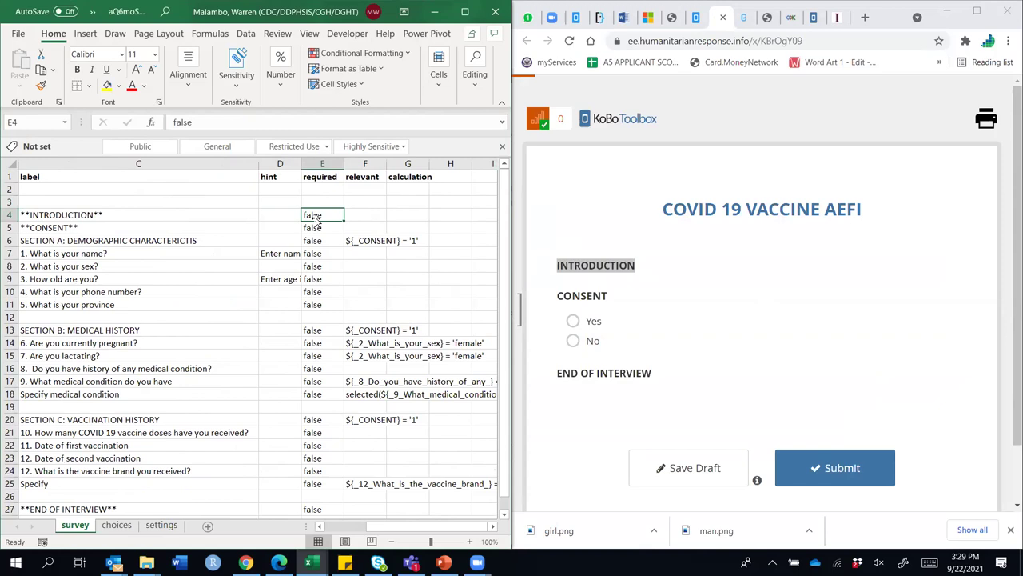
drag(403, 525, 295, 531)
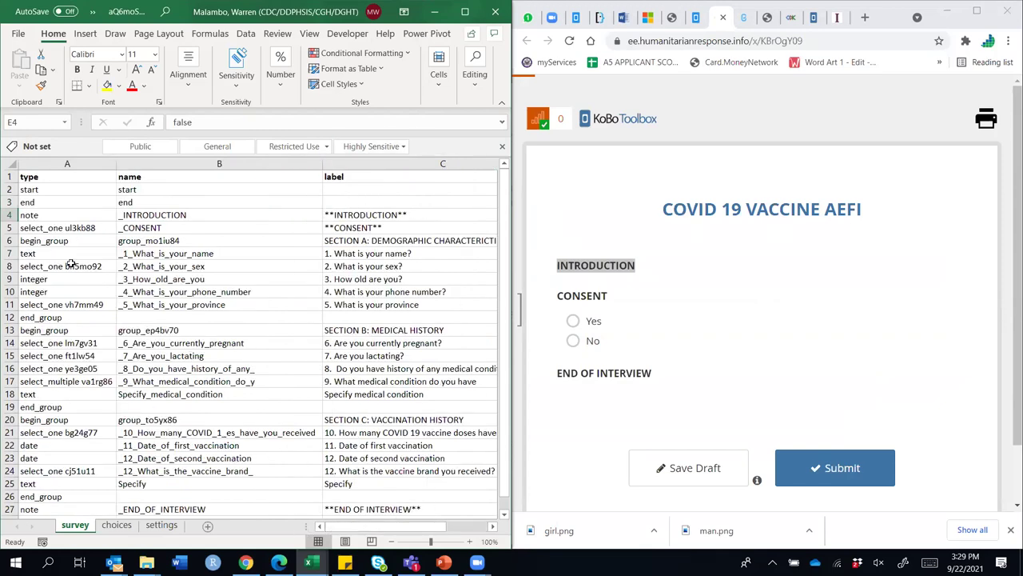
Make the list name ul3kb88 bold in the type cell of the consent question on the survey sheet
click(8, 228)
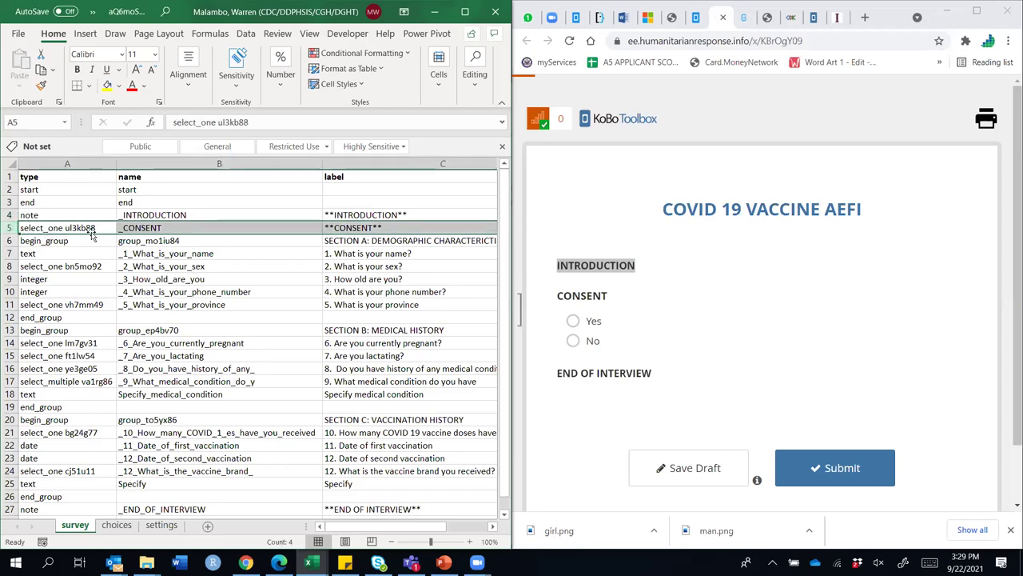
double_click(93, 230)
drag(95, 228, 65, 226)
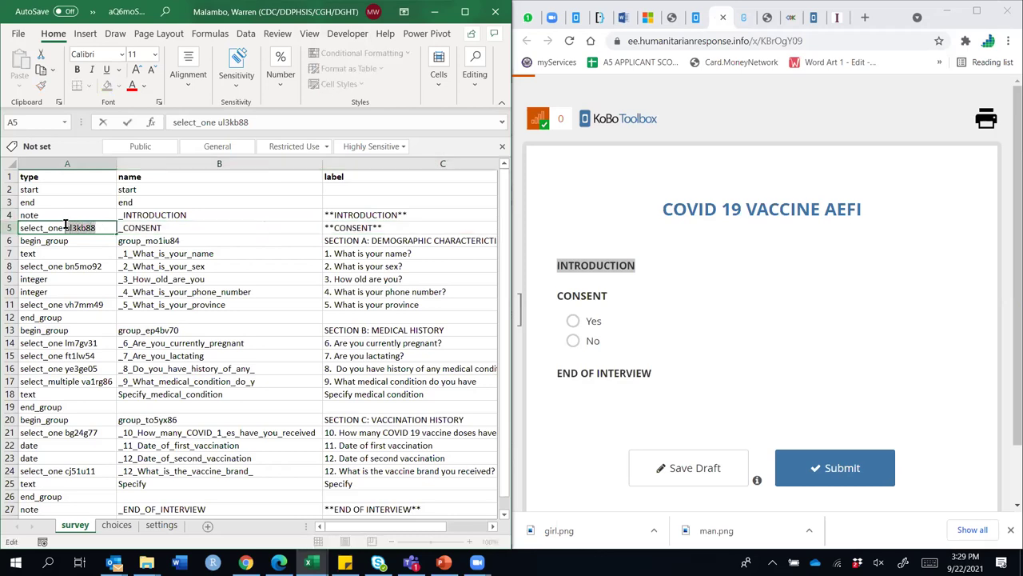
click(77, 70)
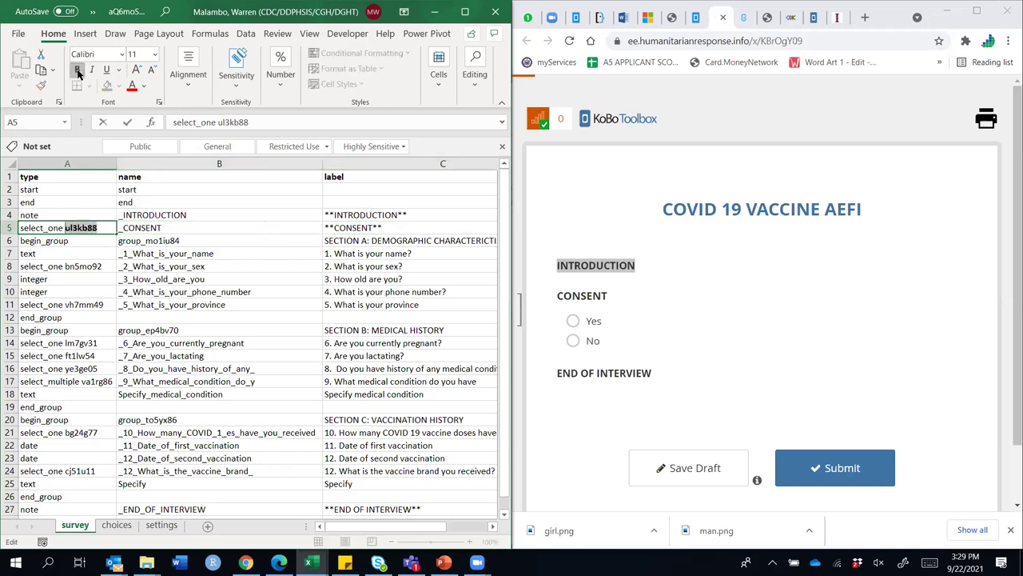
click(165, 229)
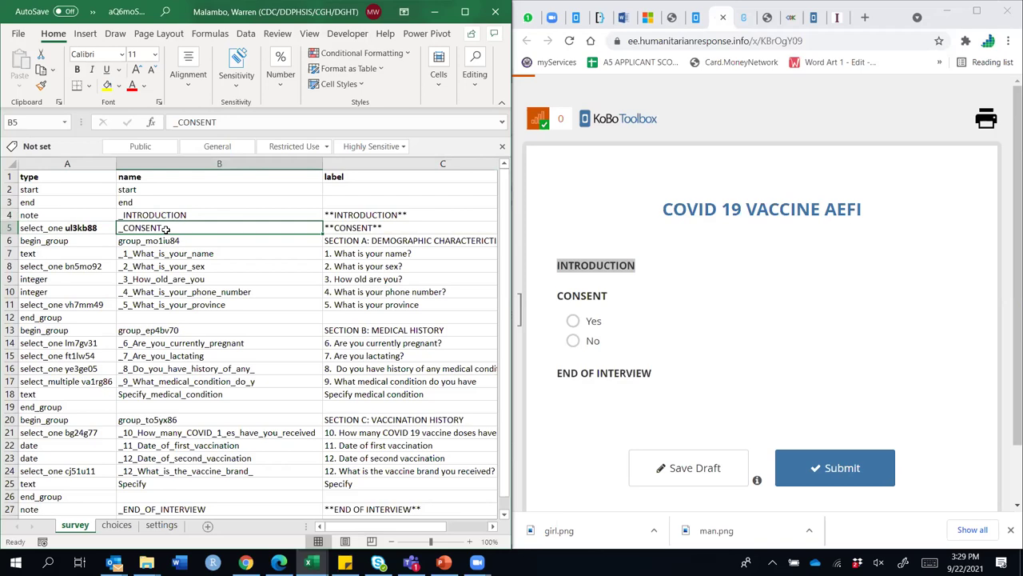
Review the variable names in the survey sheet's name column down to the last row
click(157, 163)
scroll(215, 261, down, 4)
scroll(214, 262, down, 5)
scroll(214, 264, up, 8)
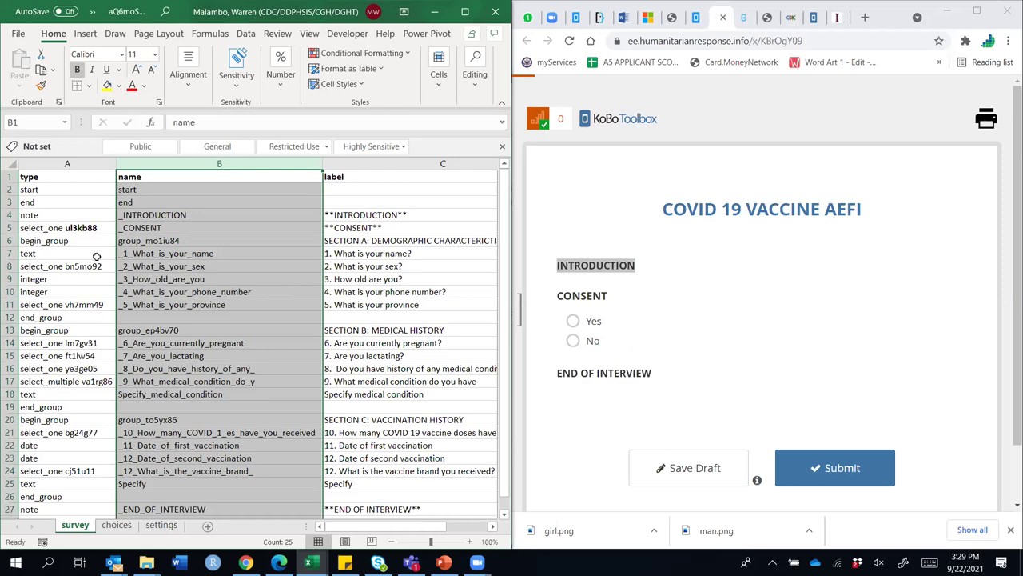
Compare the consent row's name, label and choice list code with the CONSENT question in the web form
click(128, 228)
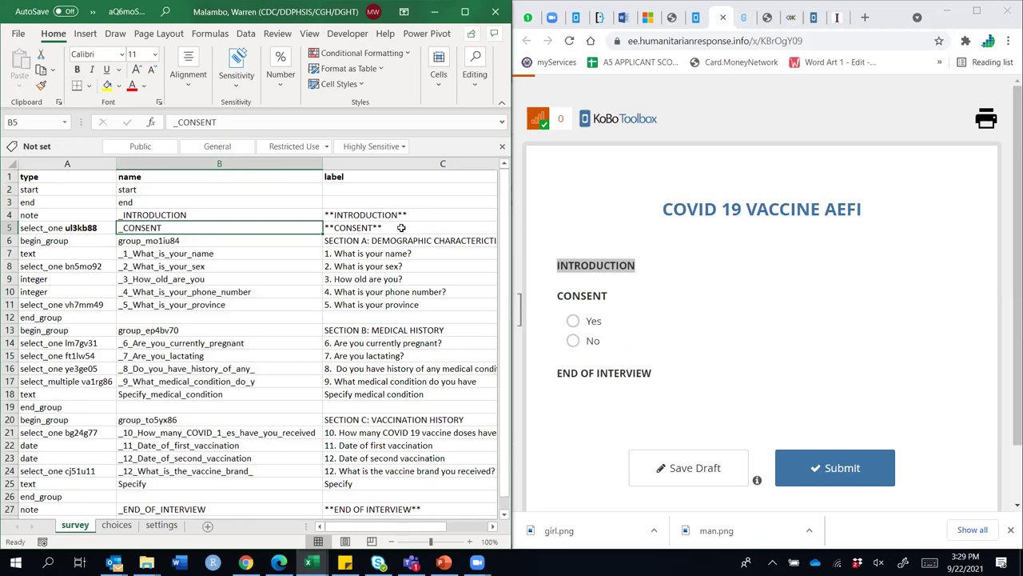
click(368, 227)
drag(626, 294, 572, 297)
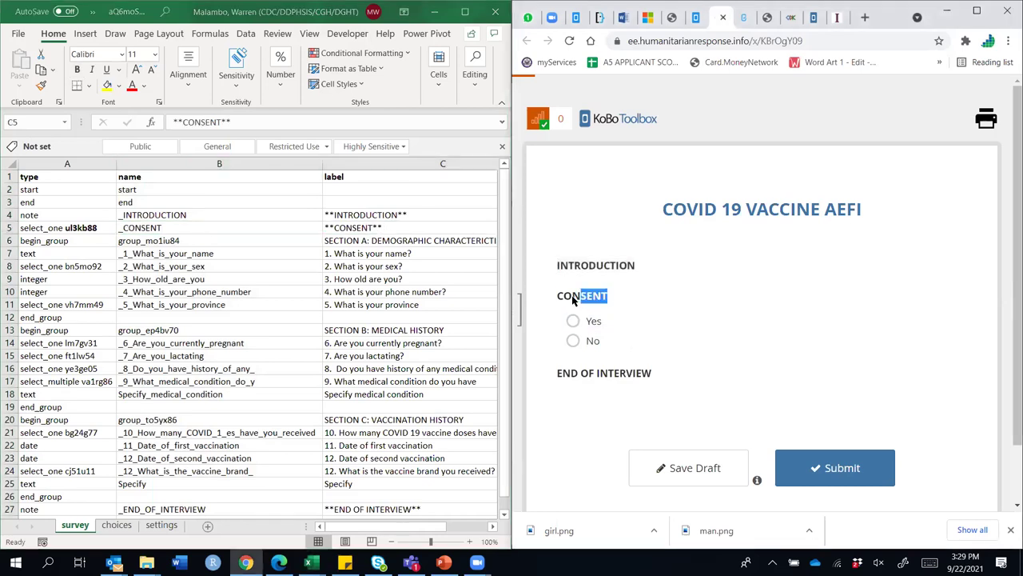
click(10, 228)
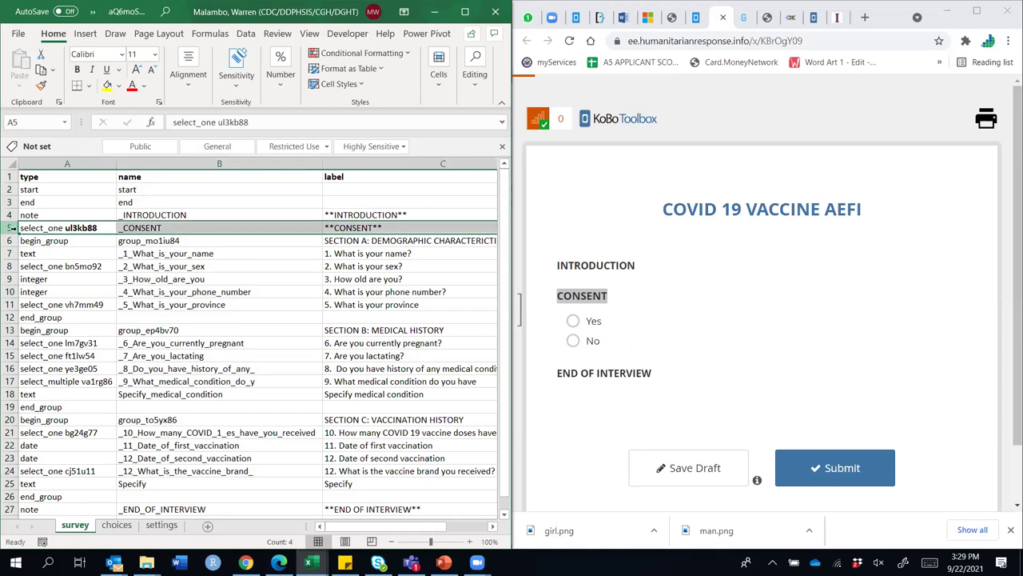
double_click(100, 228)
drag(99, 228, 68, 228)
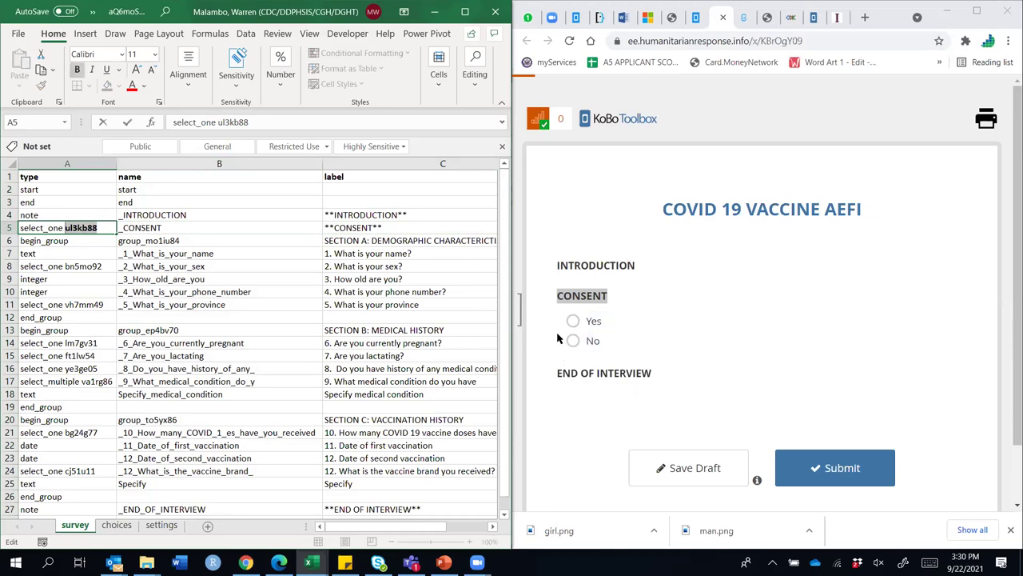
click(99, 229)
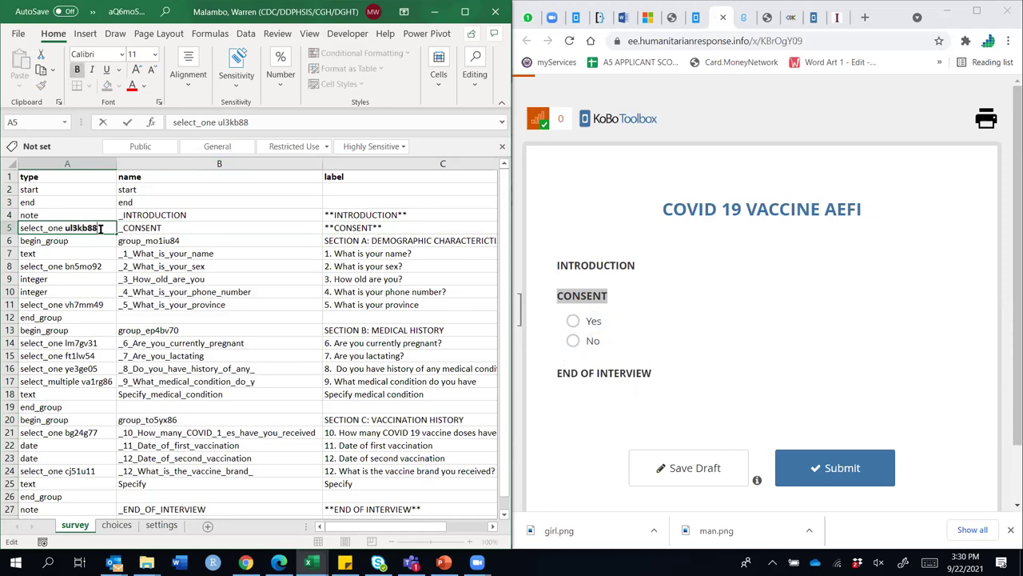
double_click(80, 228)
Make both ul3kb88 entries in the list_name column of the choices sheet bold
click(123, 529)
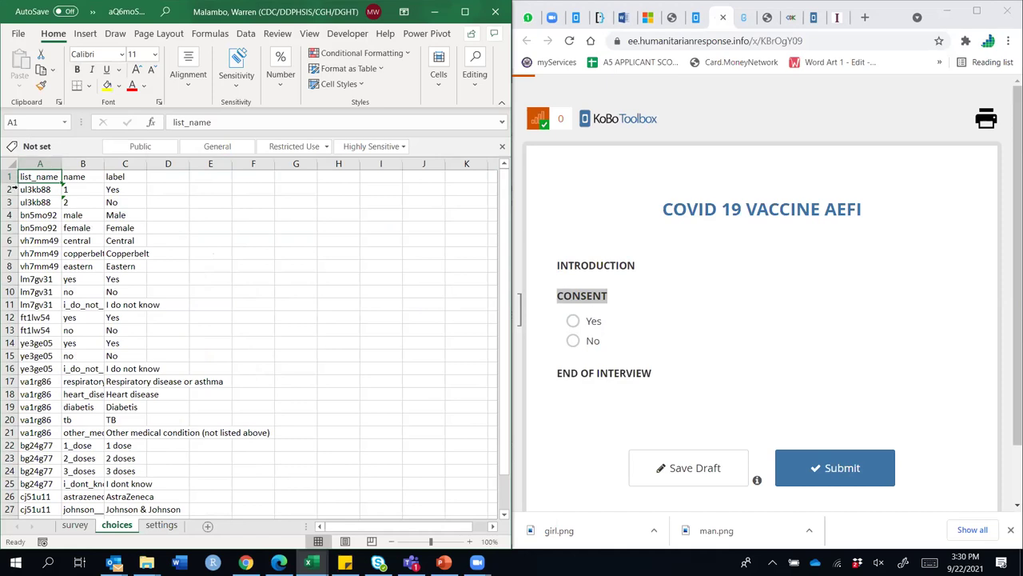
click(80, 527)
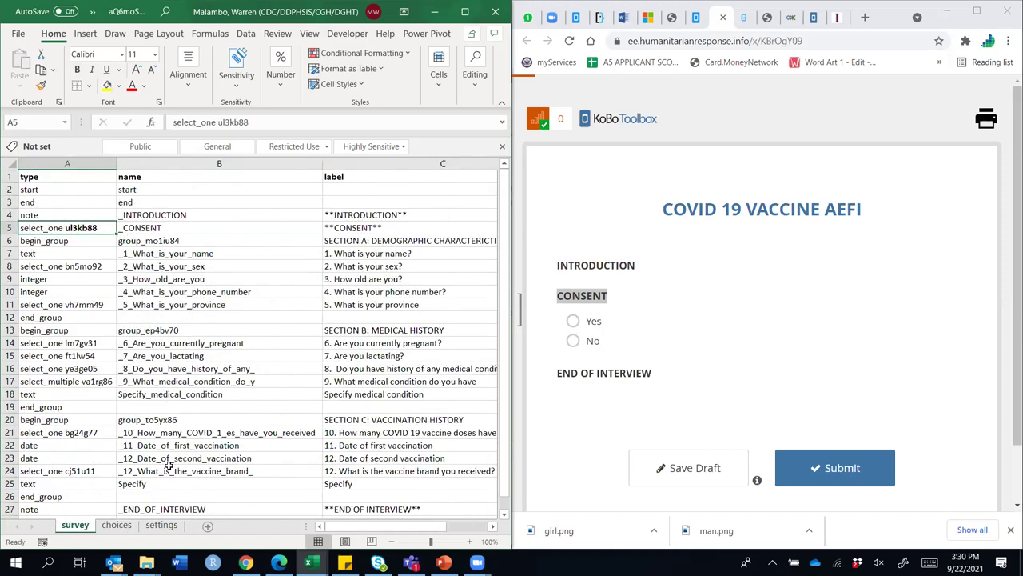
click(120, 531)
drag(32, 190, 43, 203)
click(77, 70)
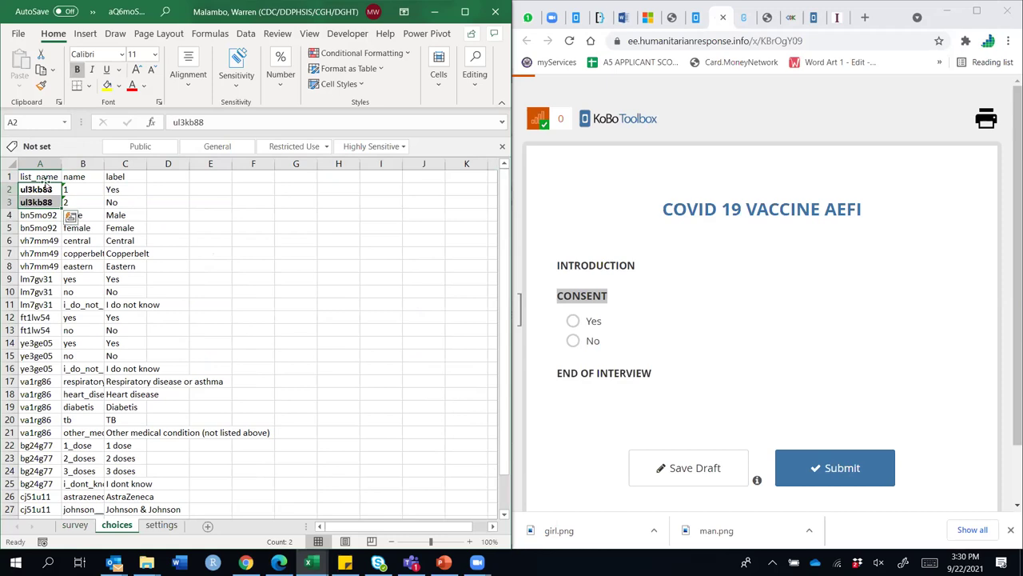
Shade the two ul3kb88 rows of the choices sheet light red and widen the list_name and name columns
drag(8, 190, 8, 201)
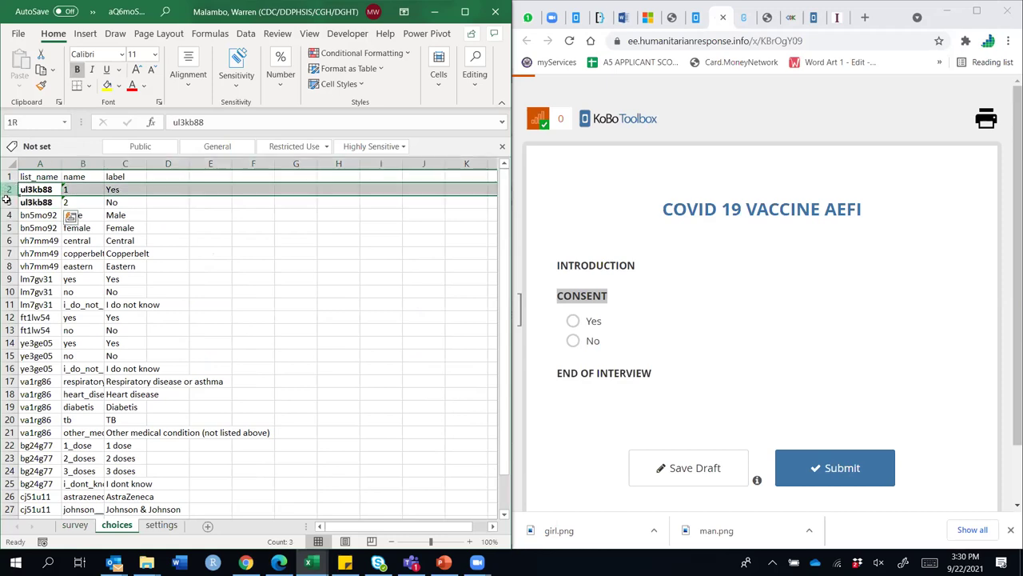
click(118, 86)
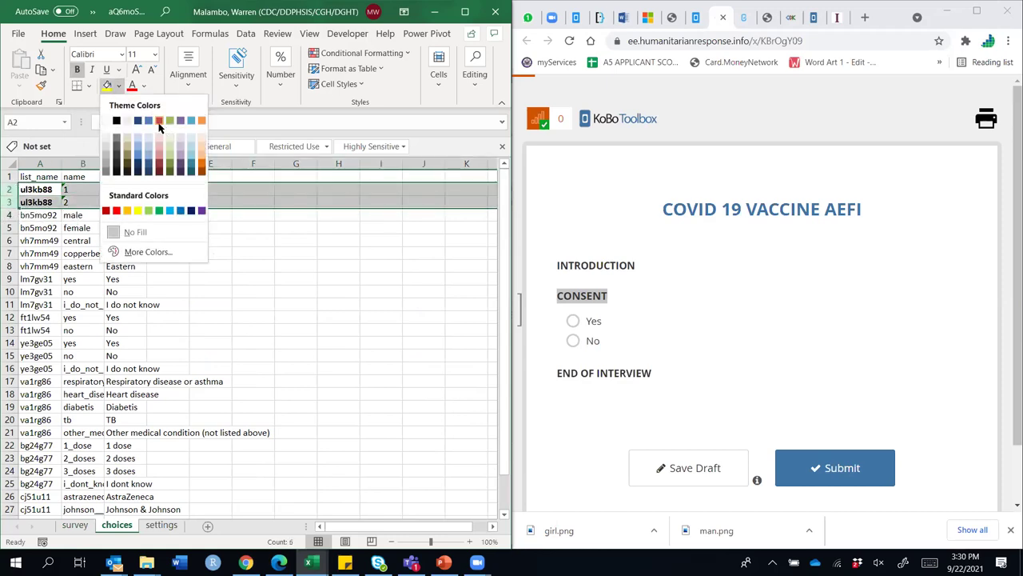
click(159, 137)
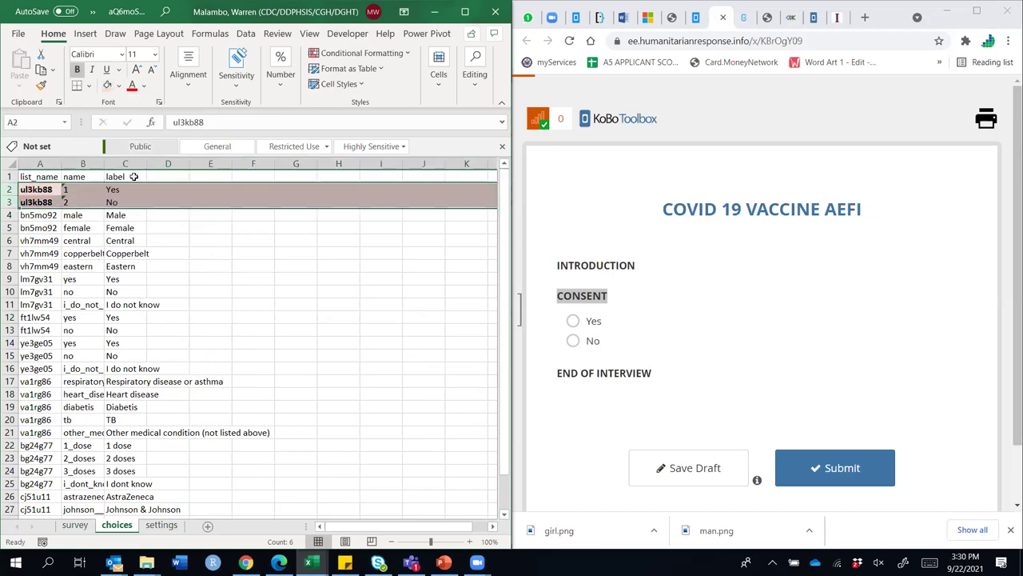
drag(104, 163, 70, 163)
click(97, 203)
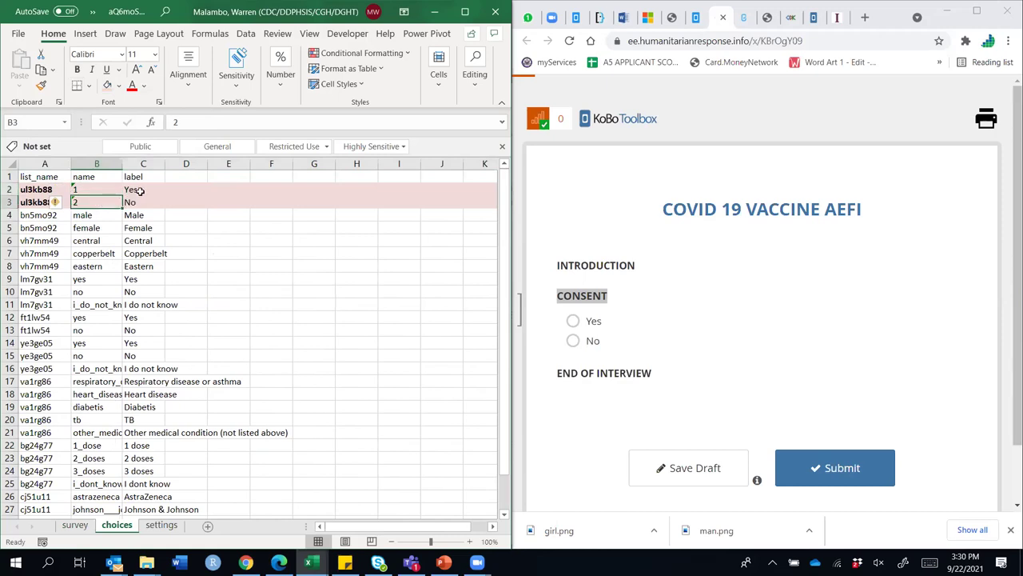
Compare the names and labels of the two ul3kb88 choices with the CONSENT answers, testing Yes and No in the web form
click(140, 189)
click(136, 214)
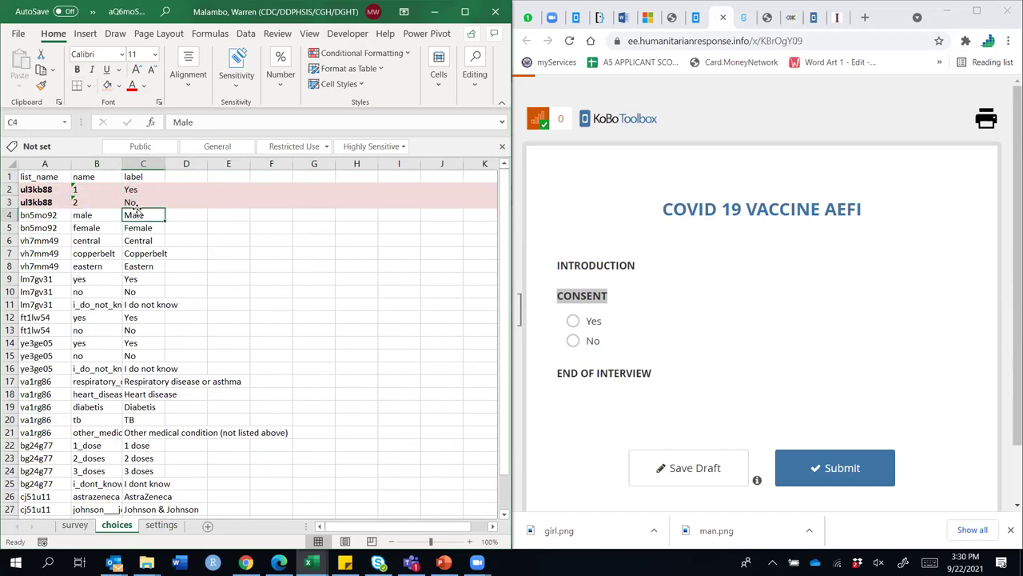
click(573, 322)
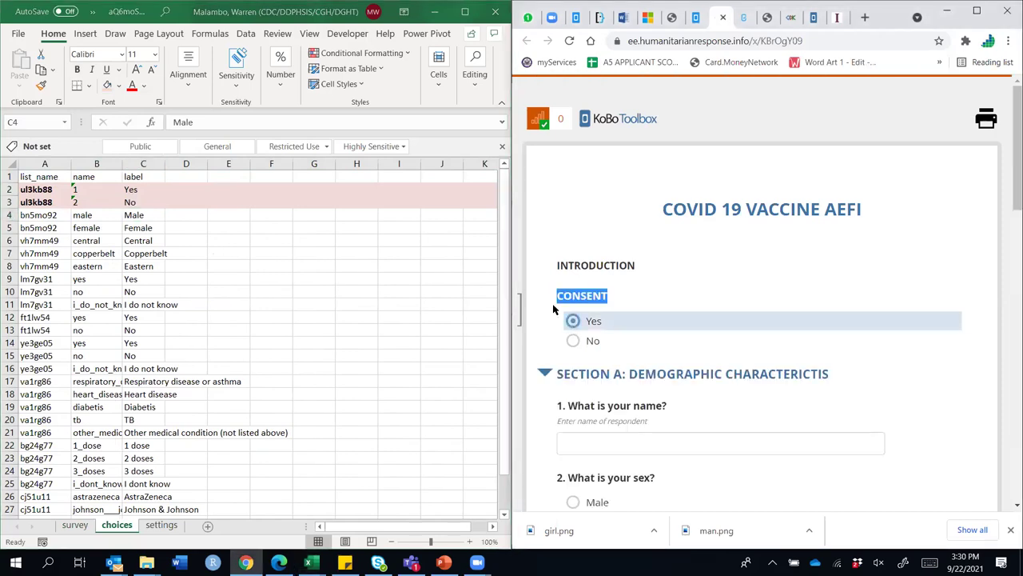
click(88, 192)
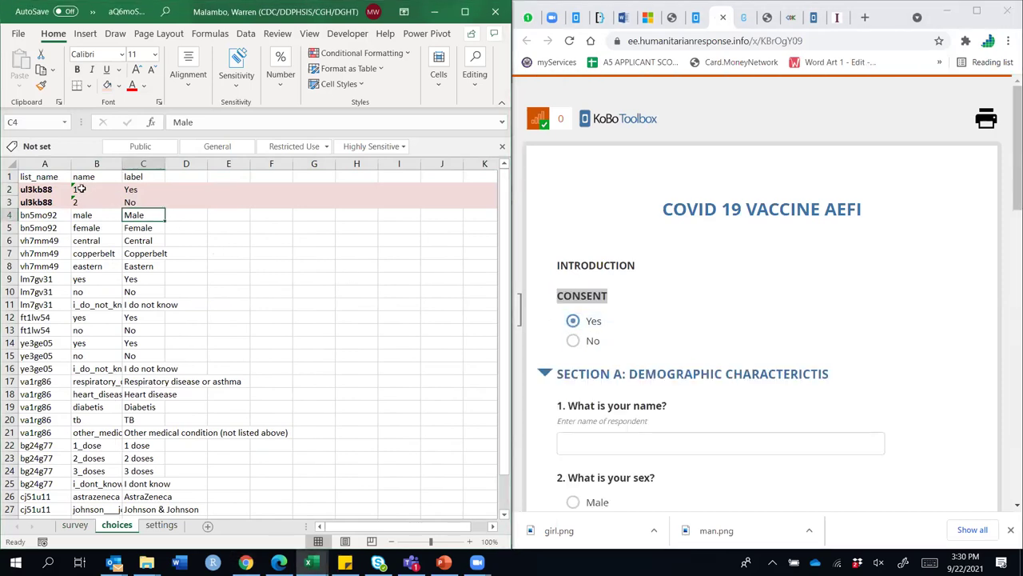
click(88, 191)
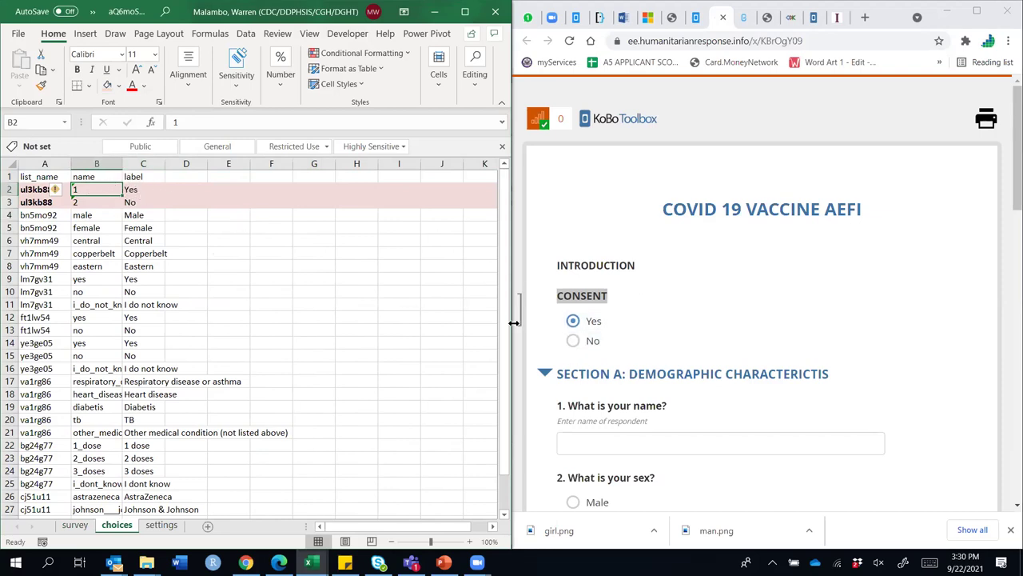
click(574, 341)
click(86, 203)
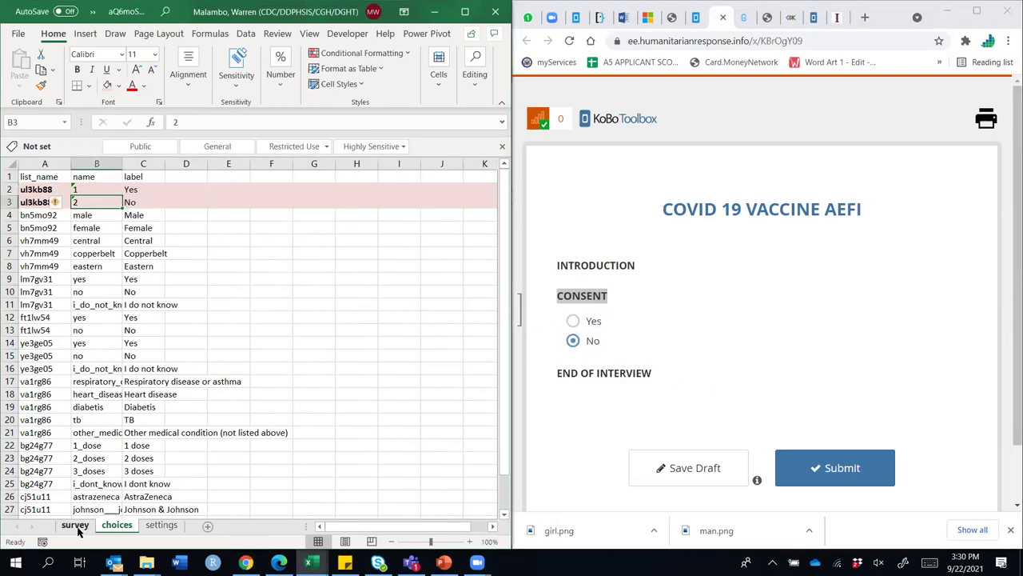
click(596, 321)
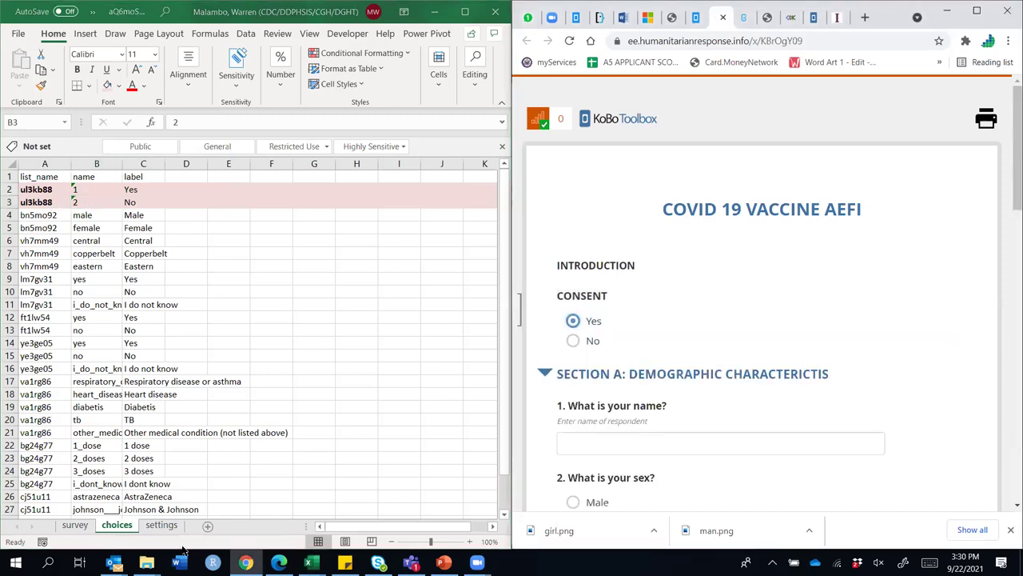
Locate the first begin_group row on the survey sheet, close the web form preview, and collapse Section A in the KoBoToolbox form editor
click(78, 526)
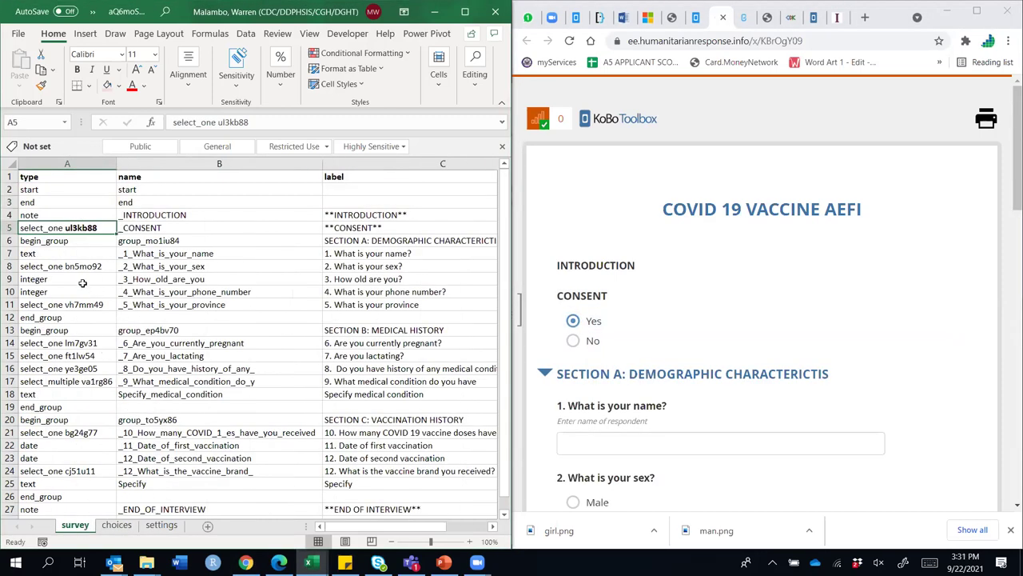
click(8, 241)
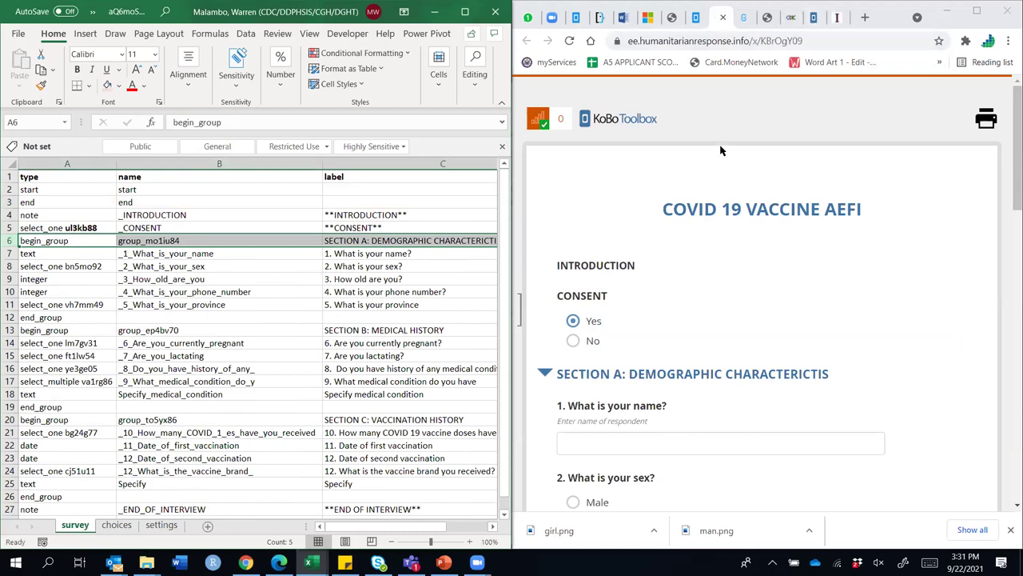
key(ctrl+w)
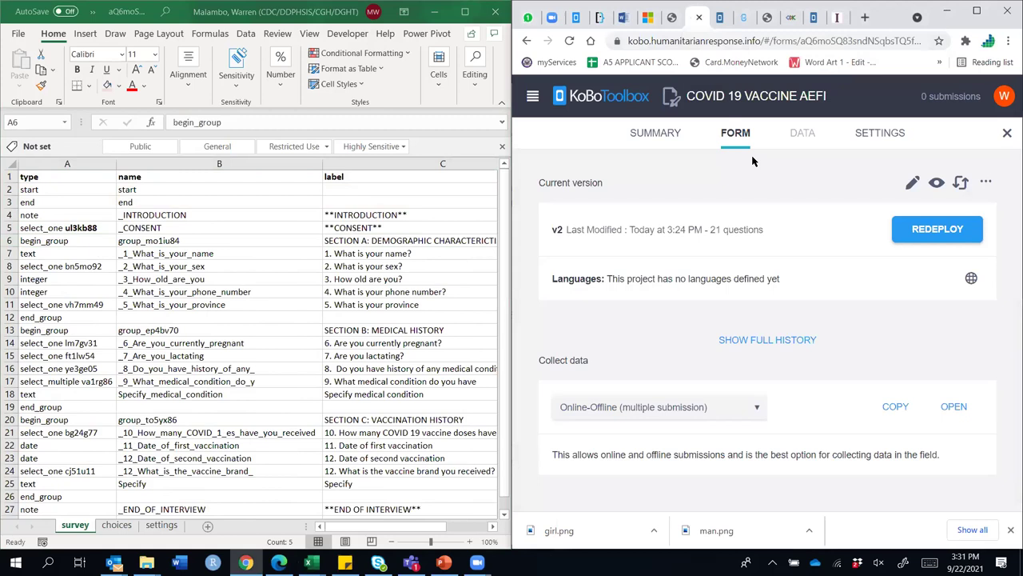
click(912, 183)
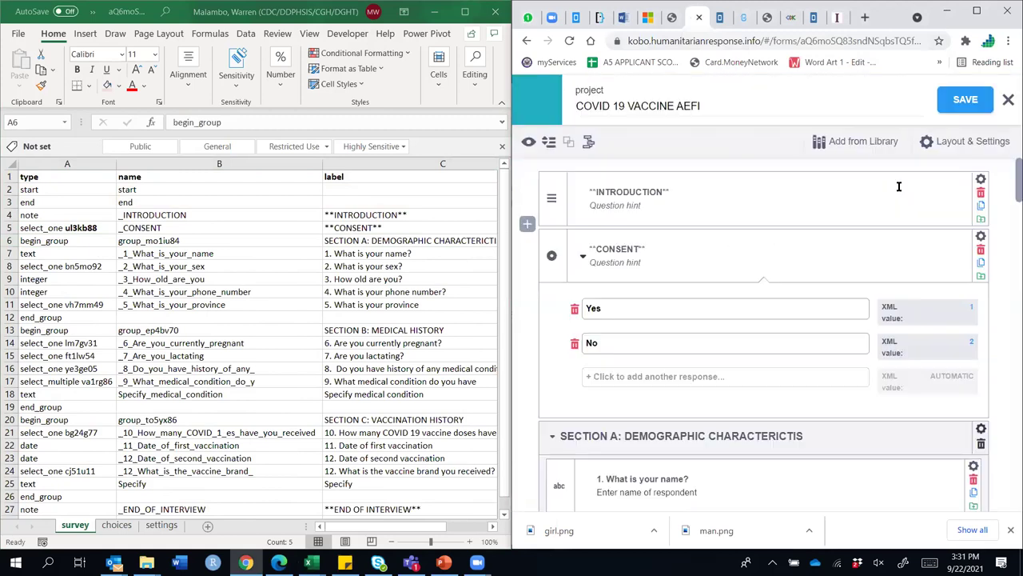
scroll(1008, 195, down, 2)
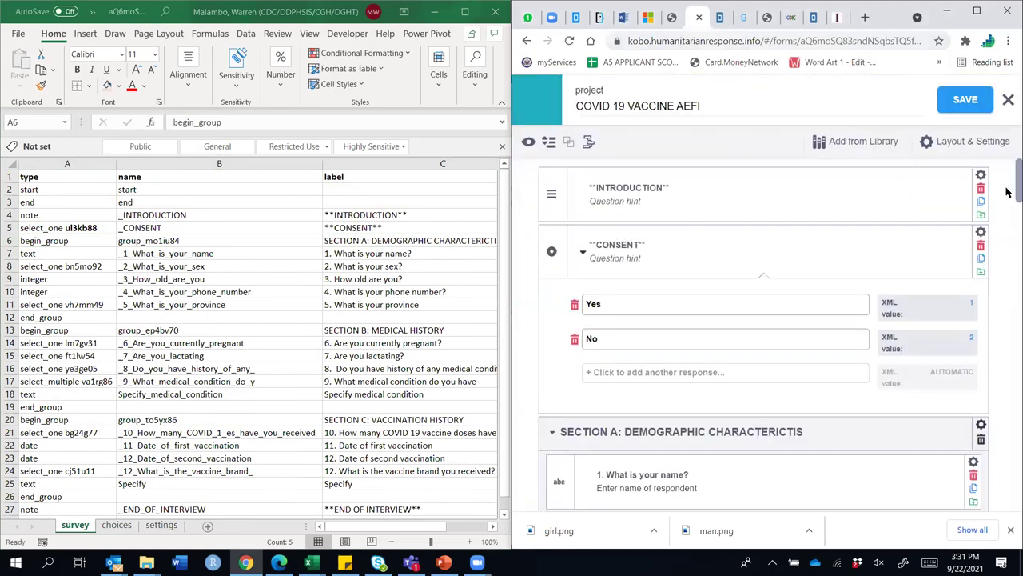
click(553, 283)
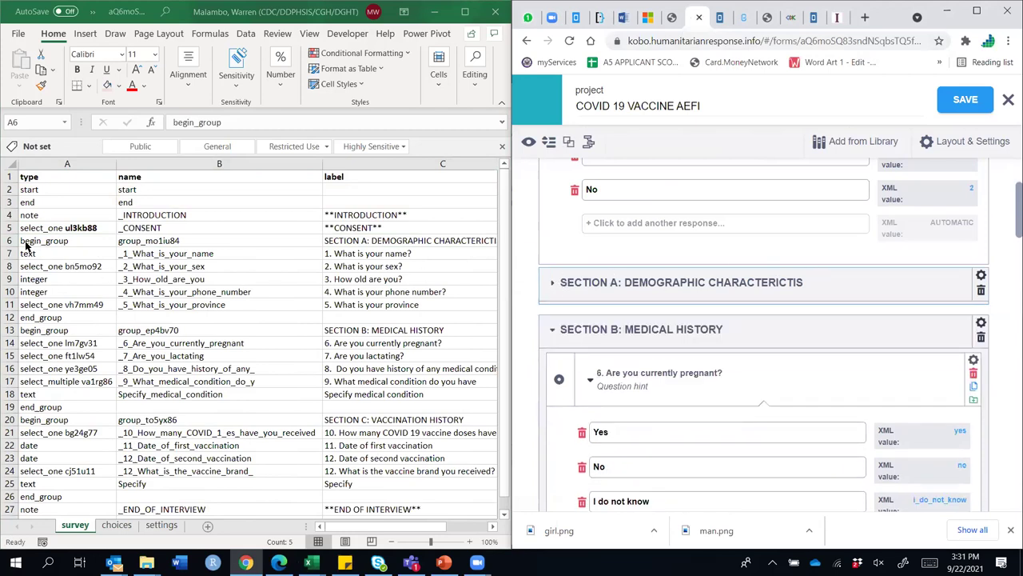
Compare the first begin_group row's name and label with the Section A group's data column name and title
click(6, 241)
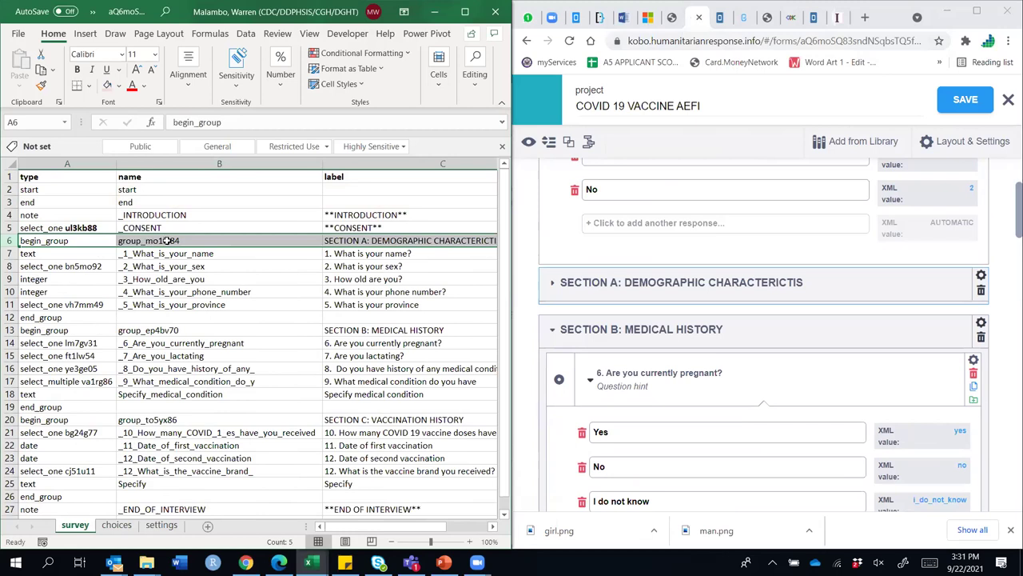
click(982, 276)
drag(839, 332, 762, 335)
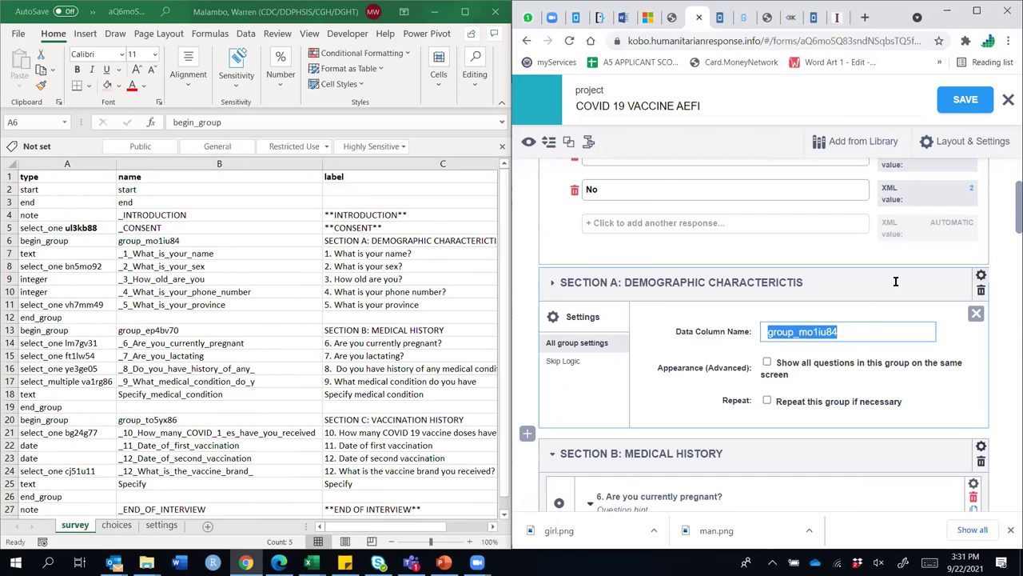
click(364, 241)
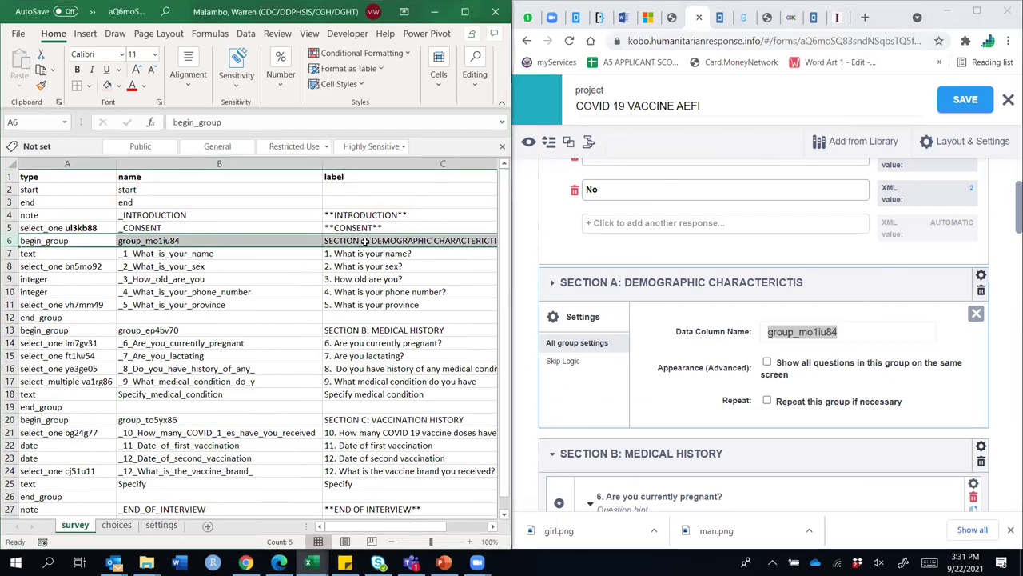
click(364, 241)
drag(823, 279, 559, 283)
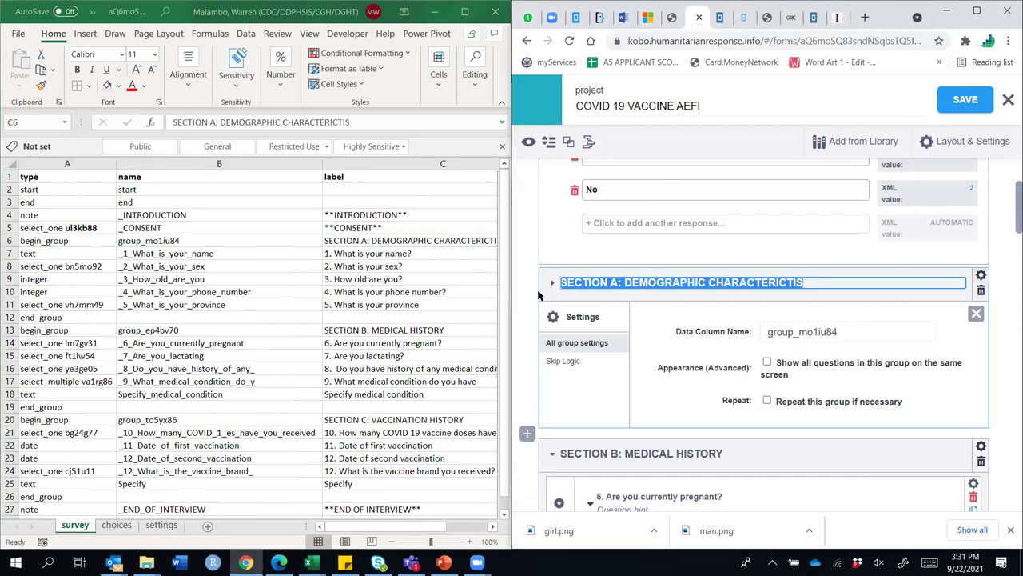
Compare the required value in the Section A row of the survey sheet with the group's settings in the form editor
click(399, 163)
drag(422, 528, 471, 531)
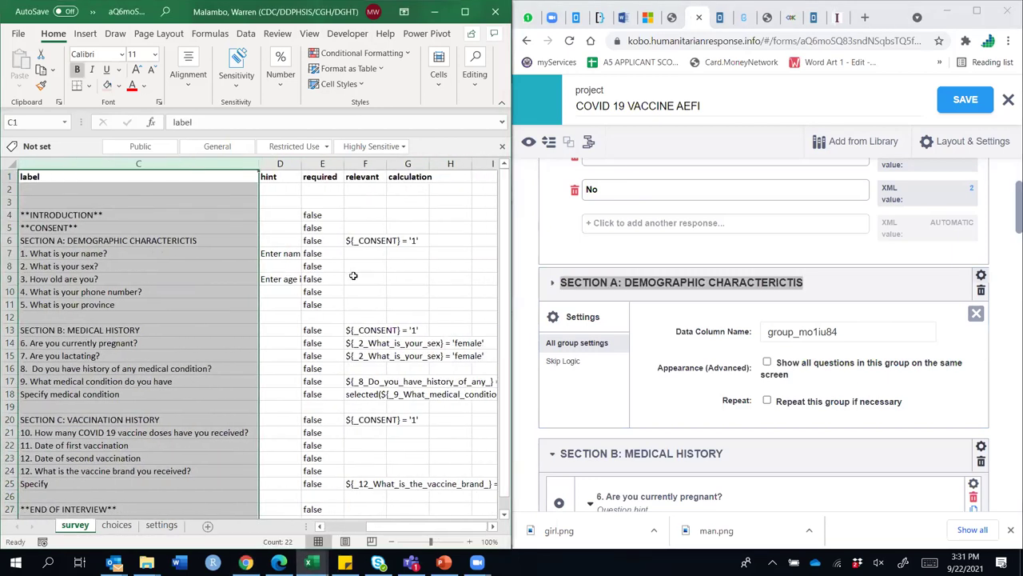
click(319, 240)
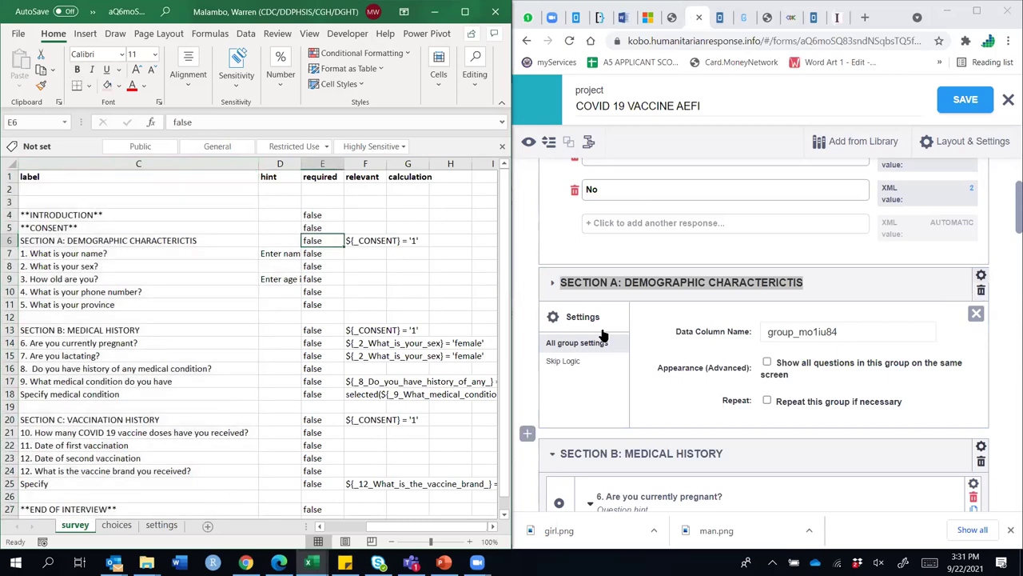
click(564, 360)
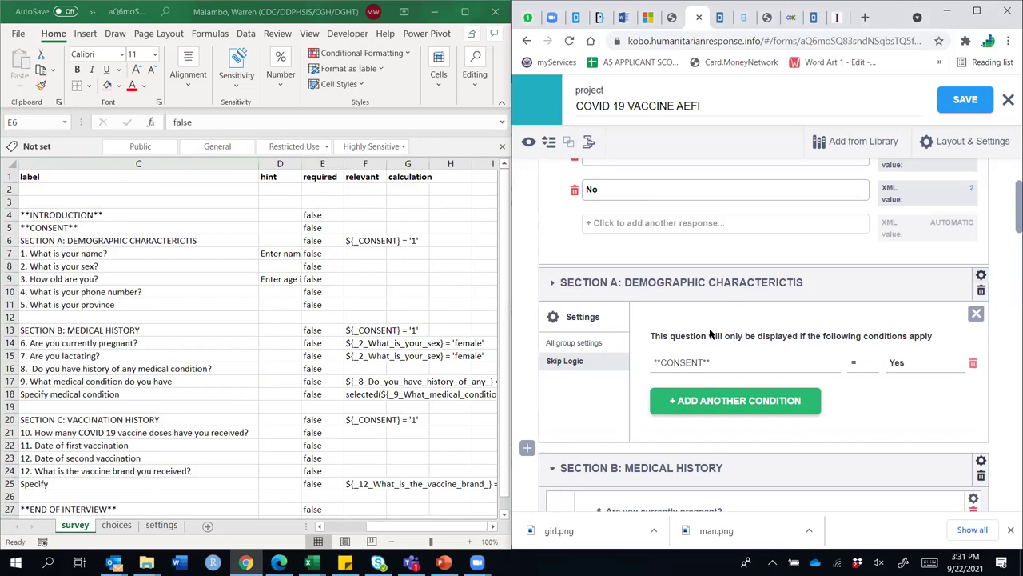
click(590, 343)
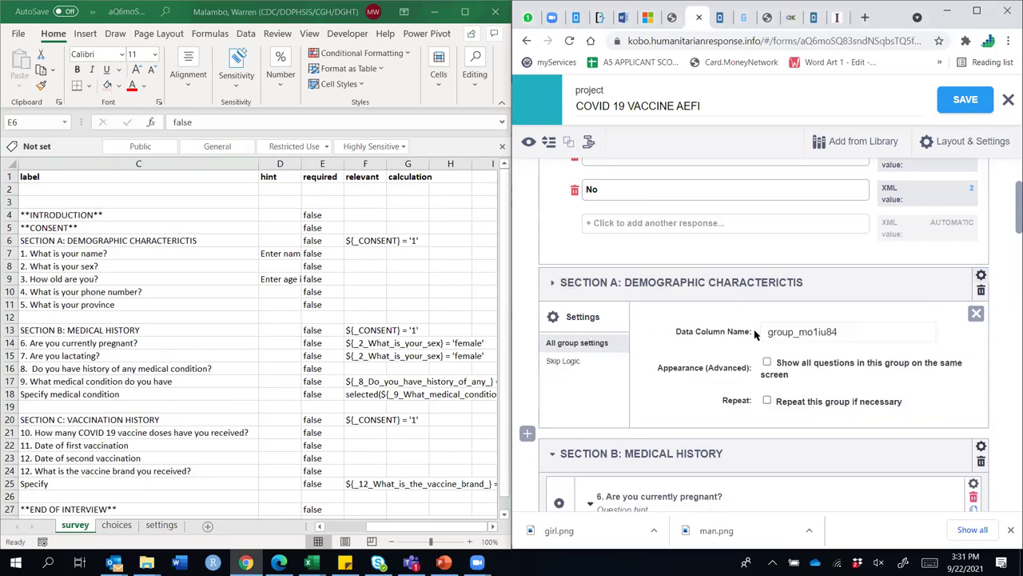
Compare the relevant expression in the Section A row with the group's skip logic condition
click(356, 250)
click(357, 242)
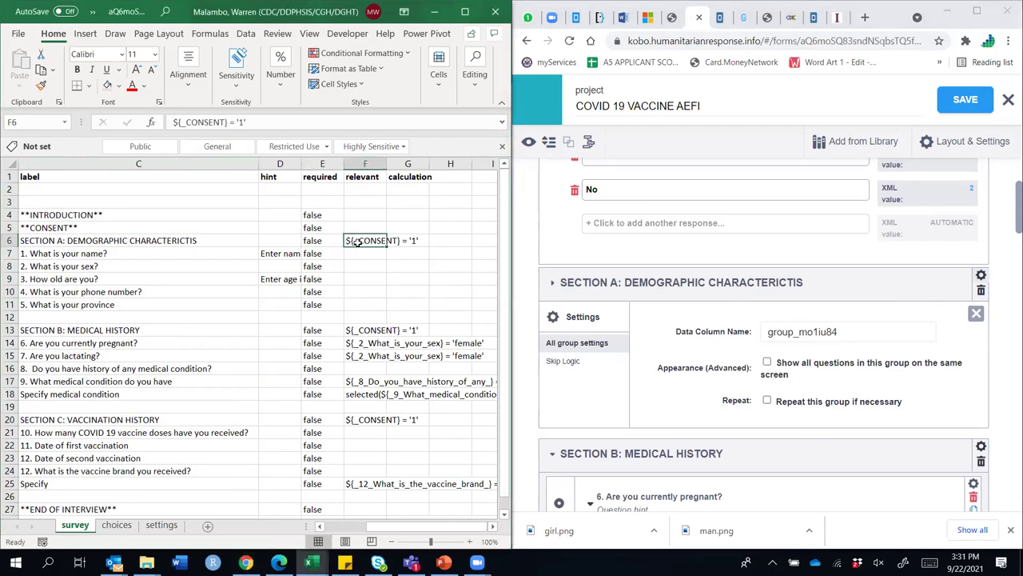
click(563, 361)
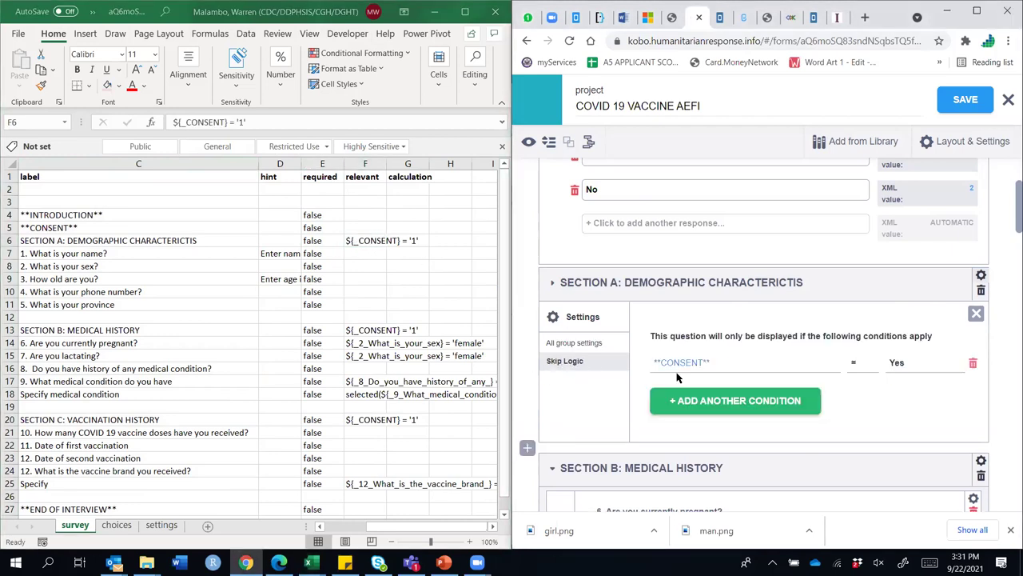
click(361, 243)
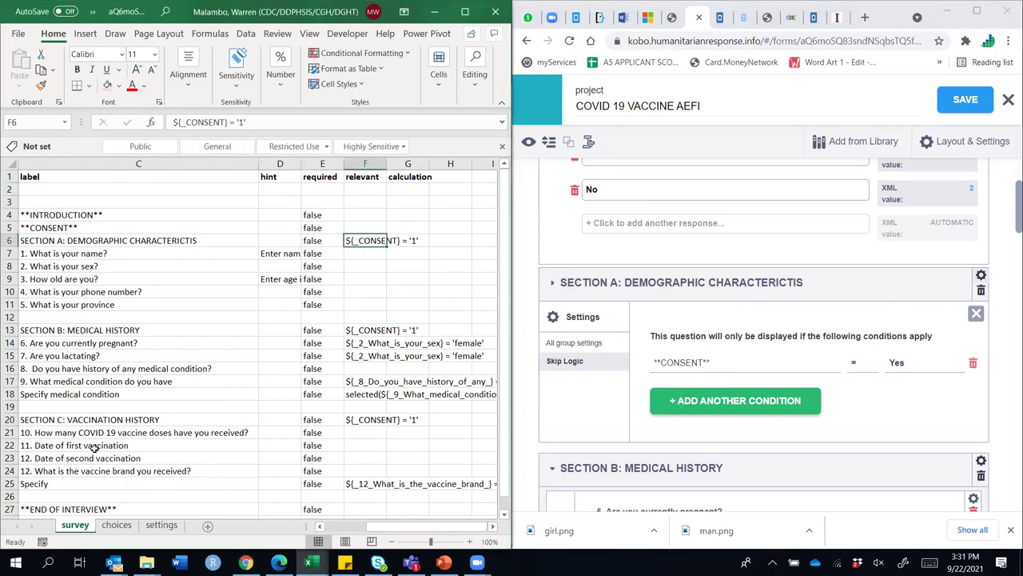
Check the CONSENT question's data column name in its settings against the name column of the survey sheet
drag(420, 529, 374, 530)
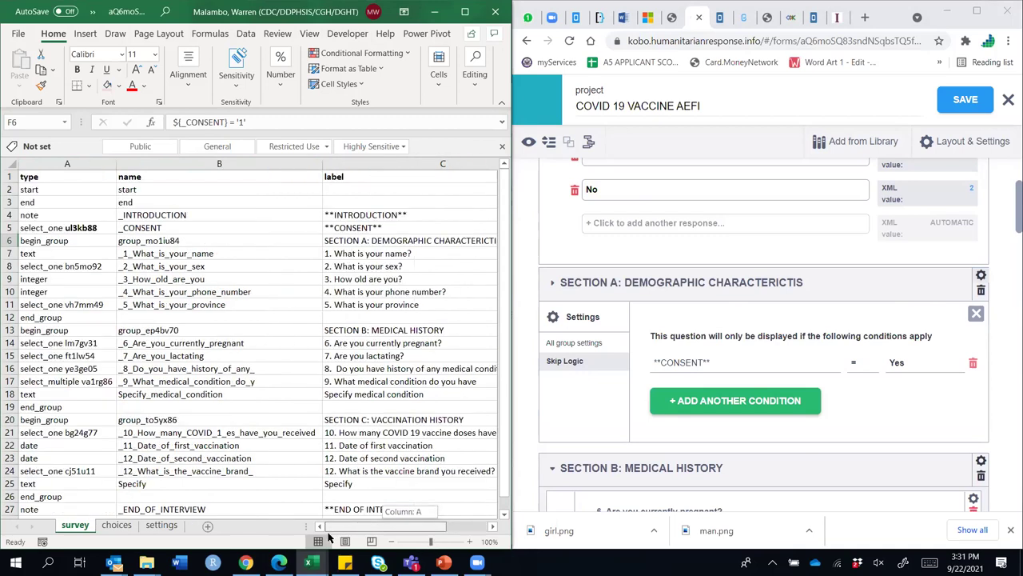
click(129, 227)
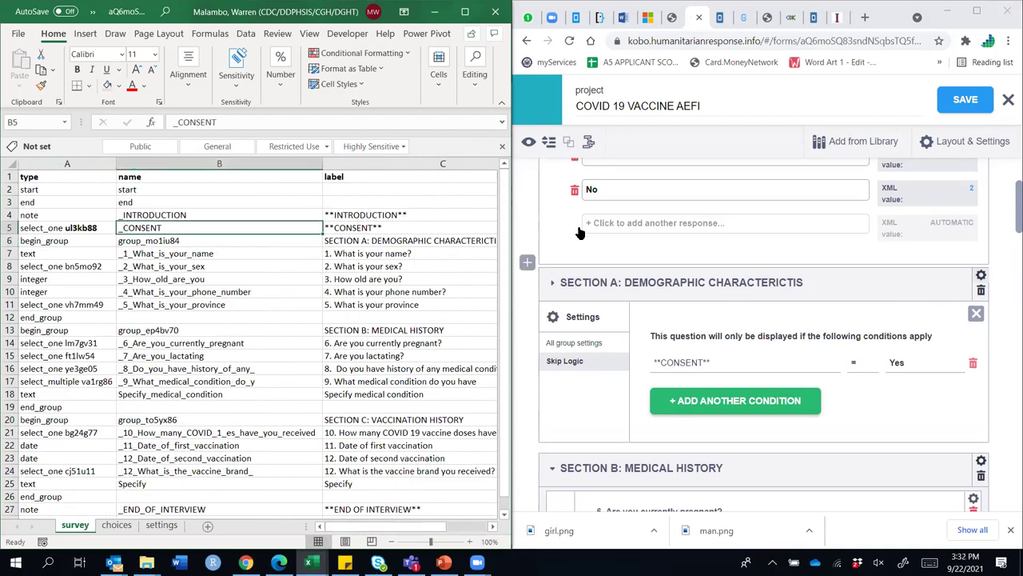
scroll(638, 221, up, 2)
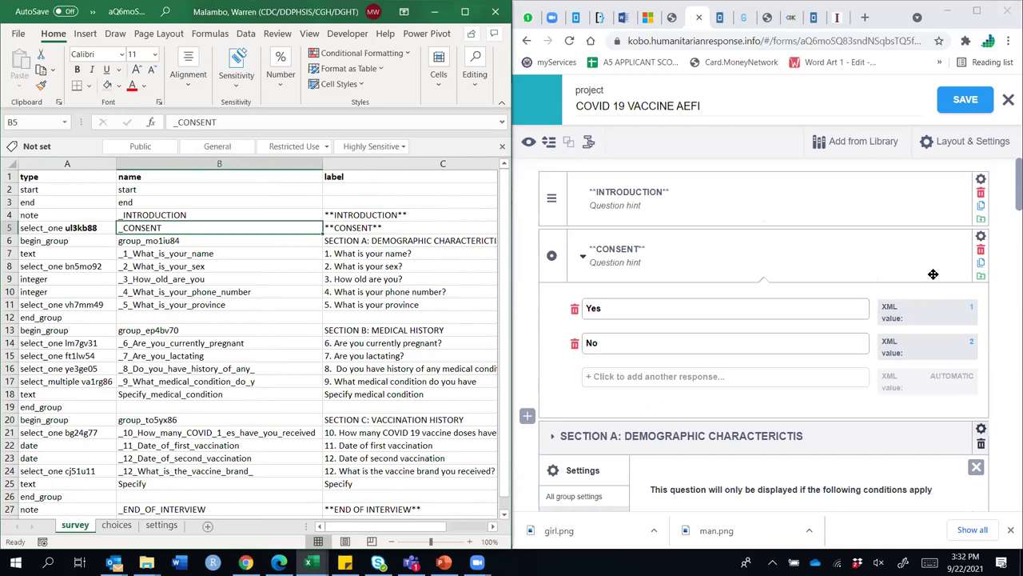
click(981, 236)
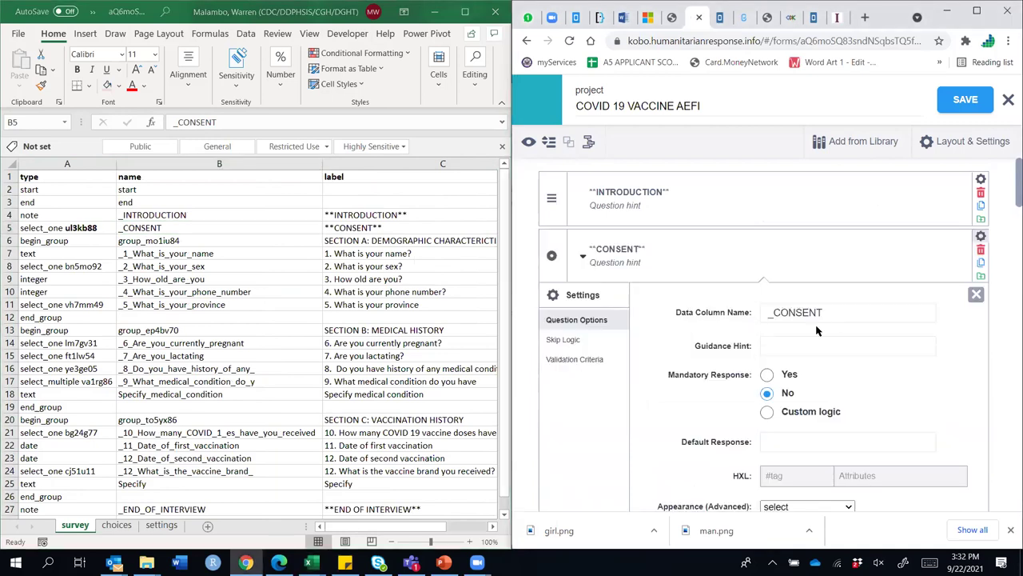
click(976, 294)
Compare the value in Section A's relevant expression with the XML value of the CONSENT question's Yes response
drag(438, 527, 473, 527)
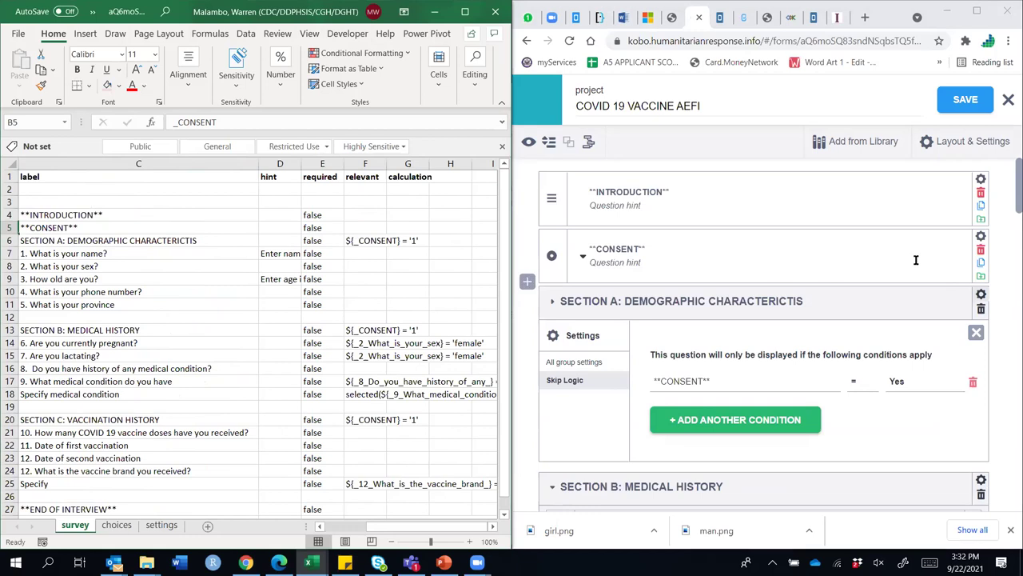
click(583, 258)
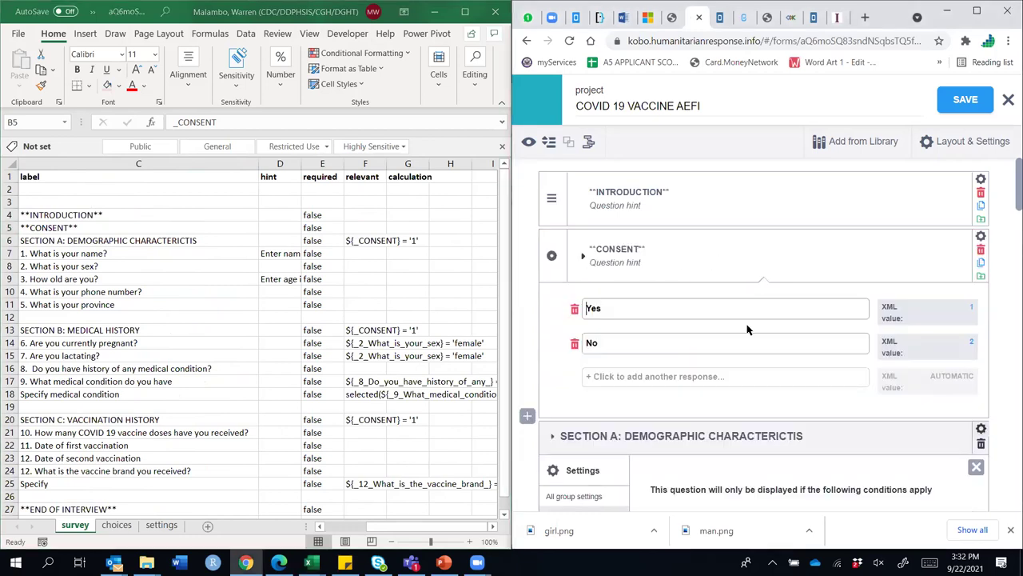
double_click(592, 310)
Examine the type, name and label cells of the "What is your name?" row in the survey sheet
drag(433, 528, 323, 515)
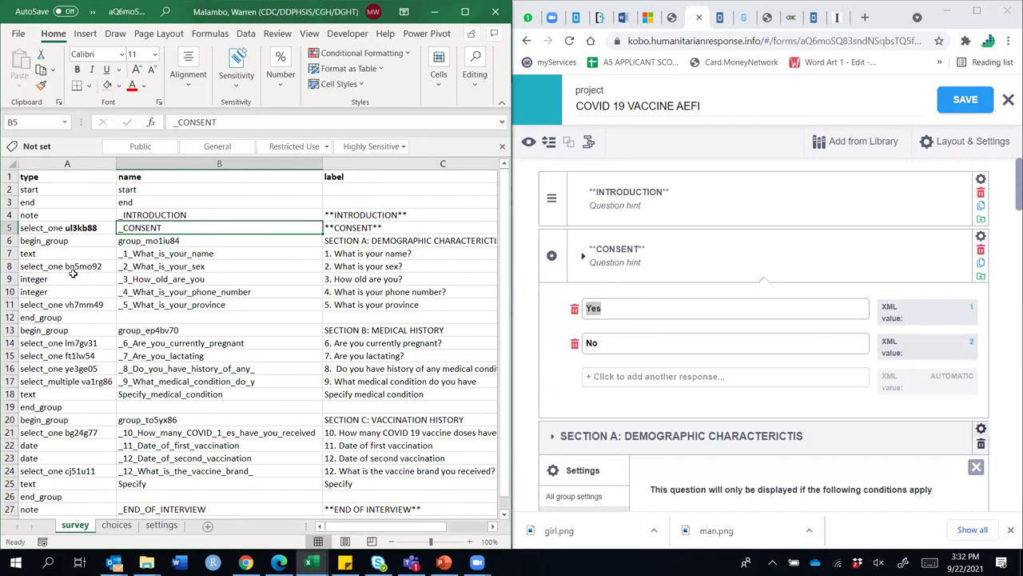
click(32, 256)
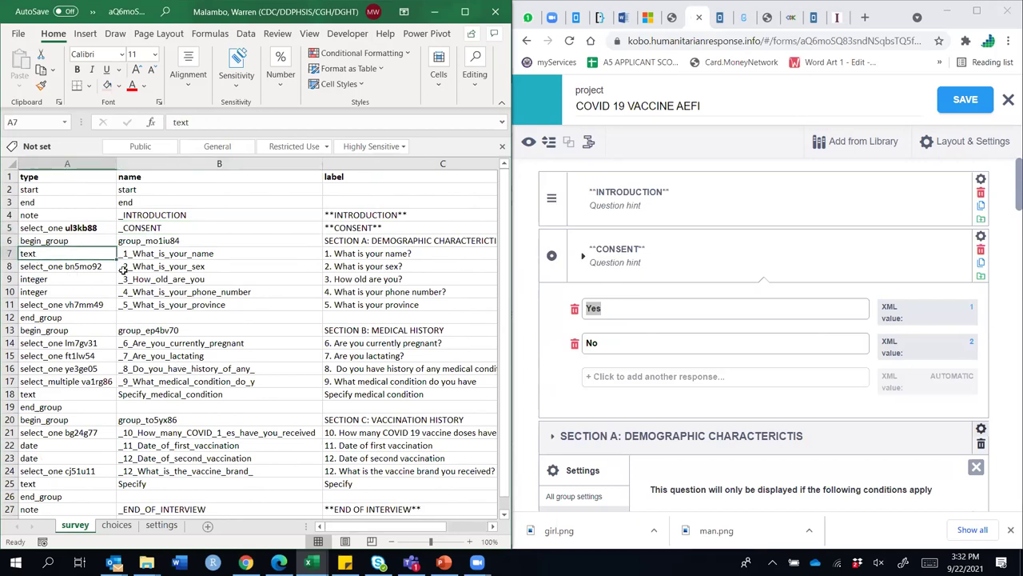
click(147, 253)
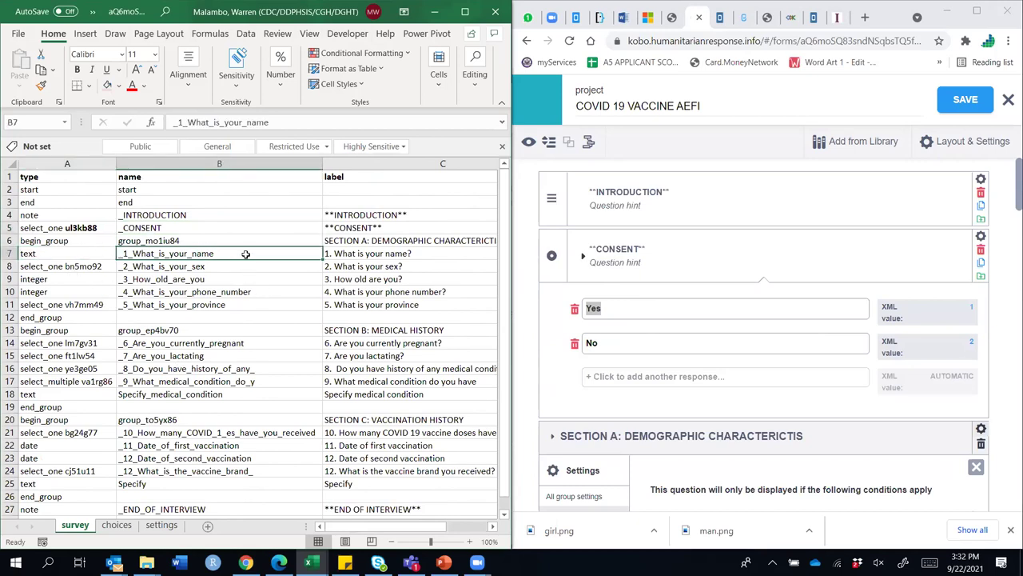
click(358, 254)
Expand Section A in the form editor and compare question 1's data column name with the survey sheet's name column
mouse_move(1007, 189)
mouse_down()
mouse_move(1007, 254)
mouse_move(1008, 204)
mouse_up()
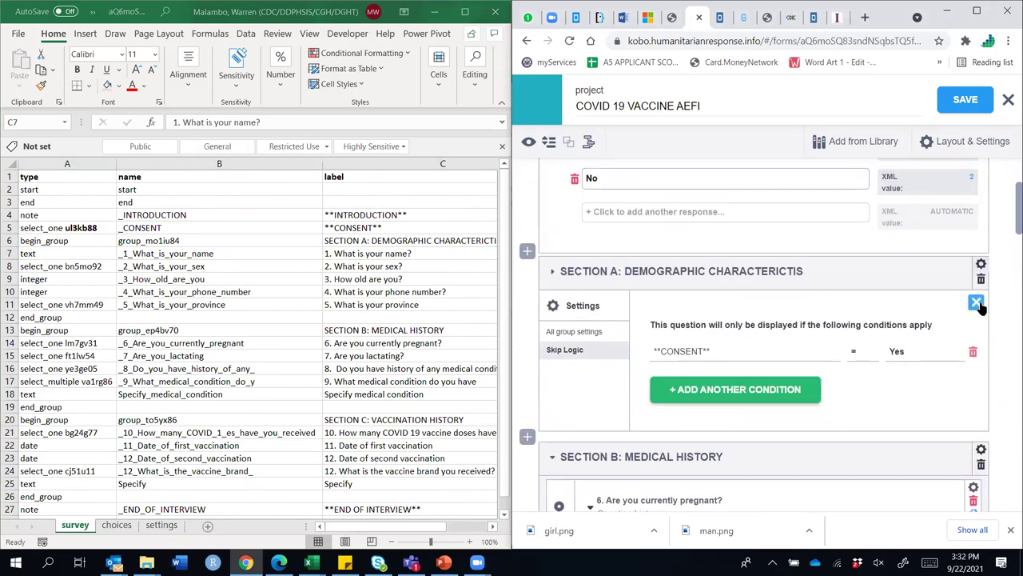
click(977, 303)
click(554, 273)
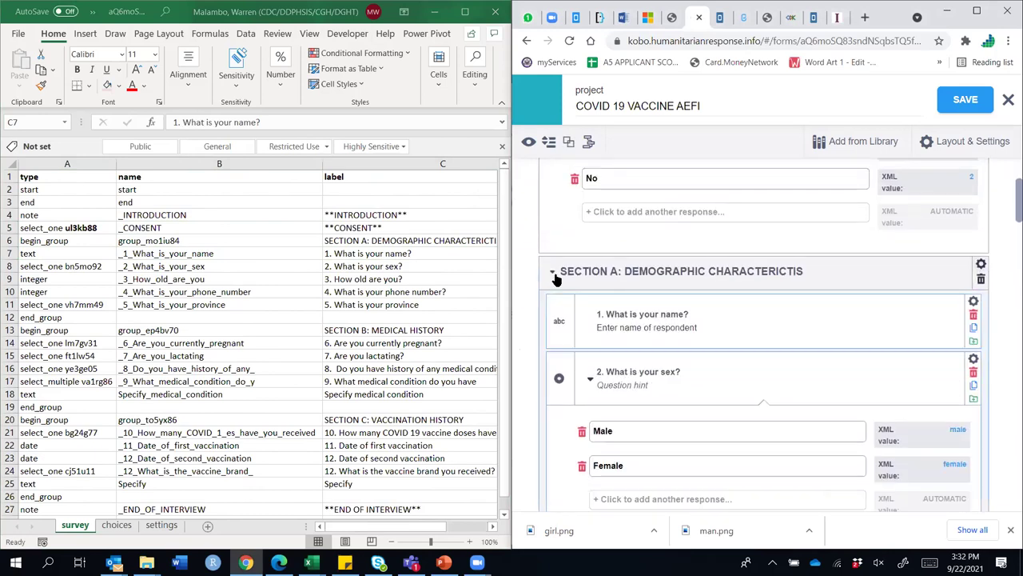
click(974, 301)
drag(886, 379, 752, 381)
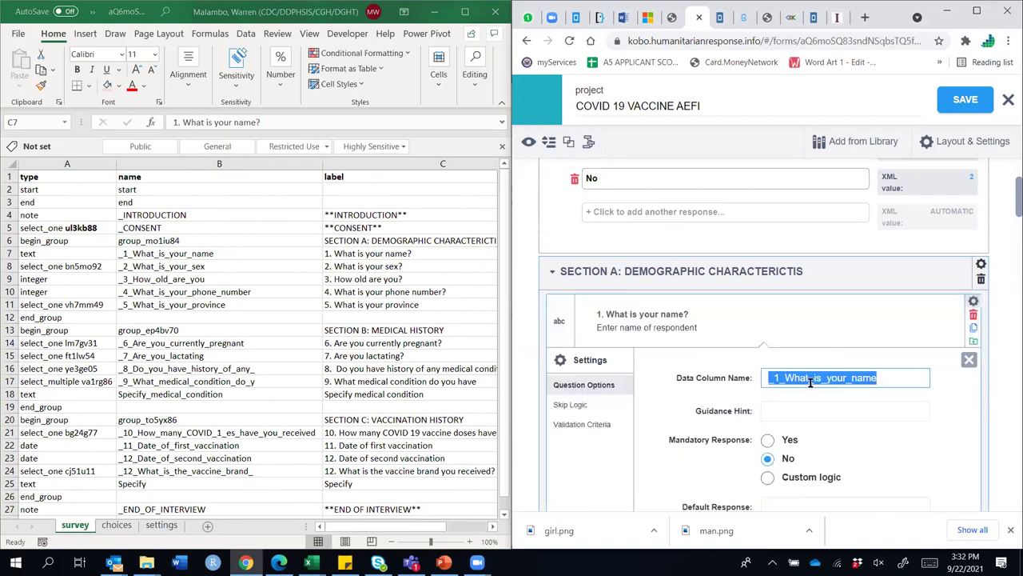
click(150, 254)
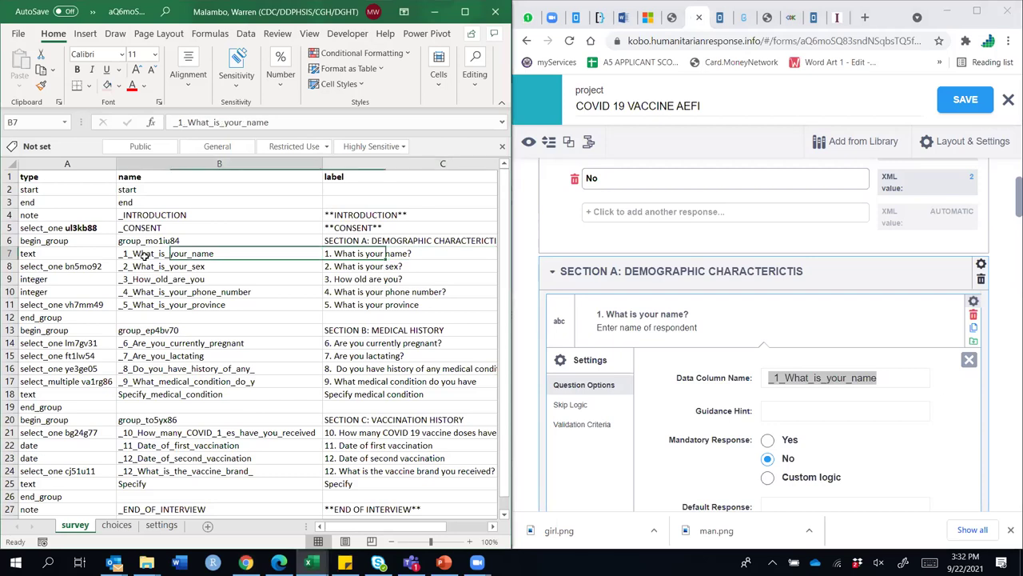
Compare the label and hint cells of the "What is your name?" row with the question's text and hint in the form editor
click(392, 256)
click(695, 314)
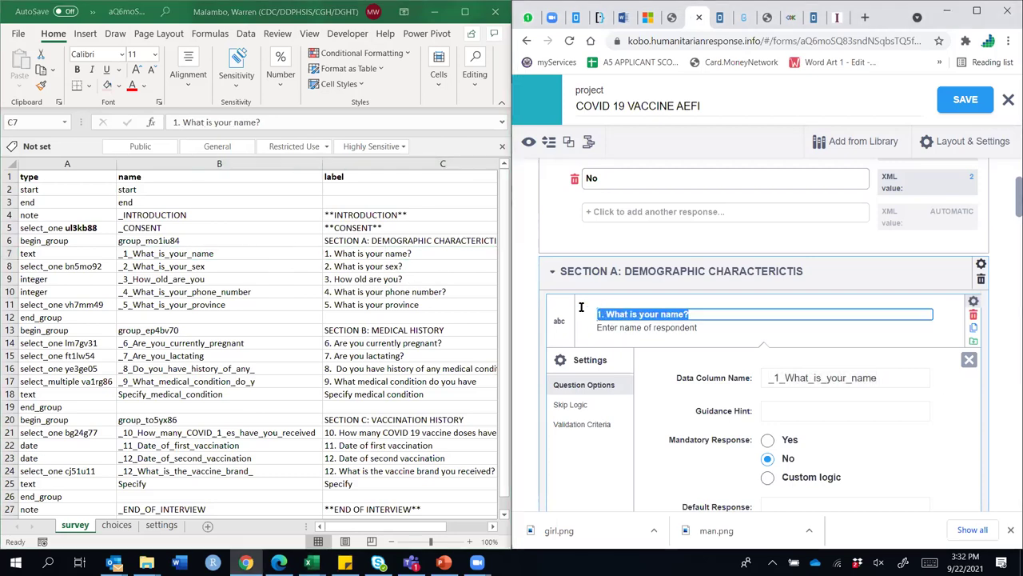
click(494, 525)
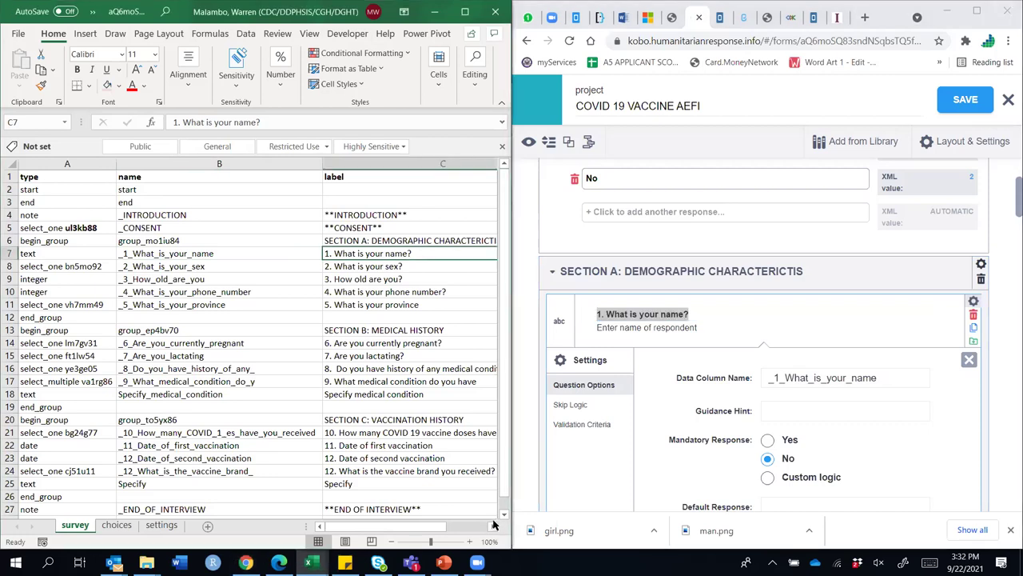
click(494, 526)
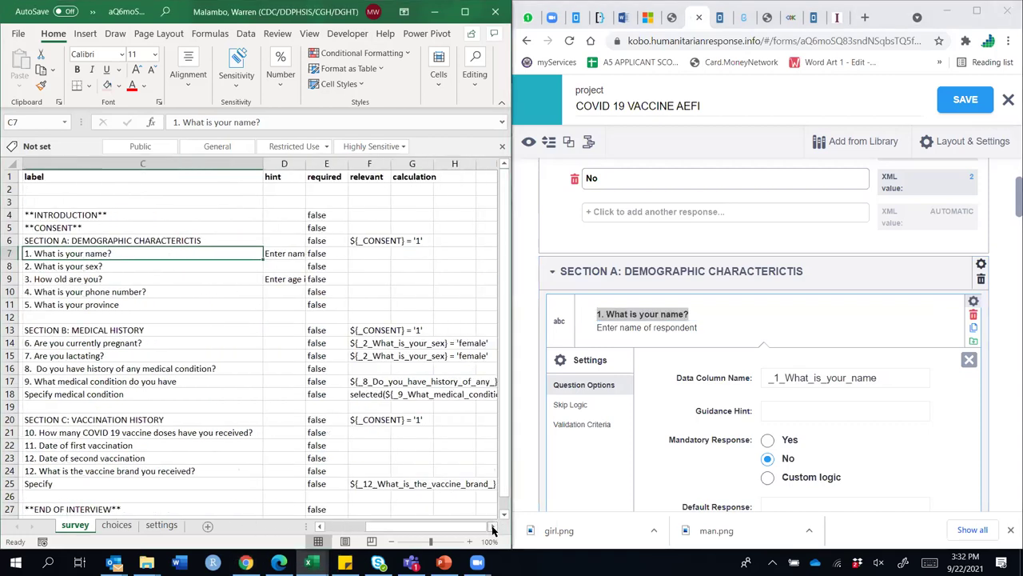
click(494, 525)
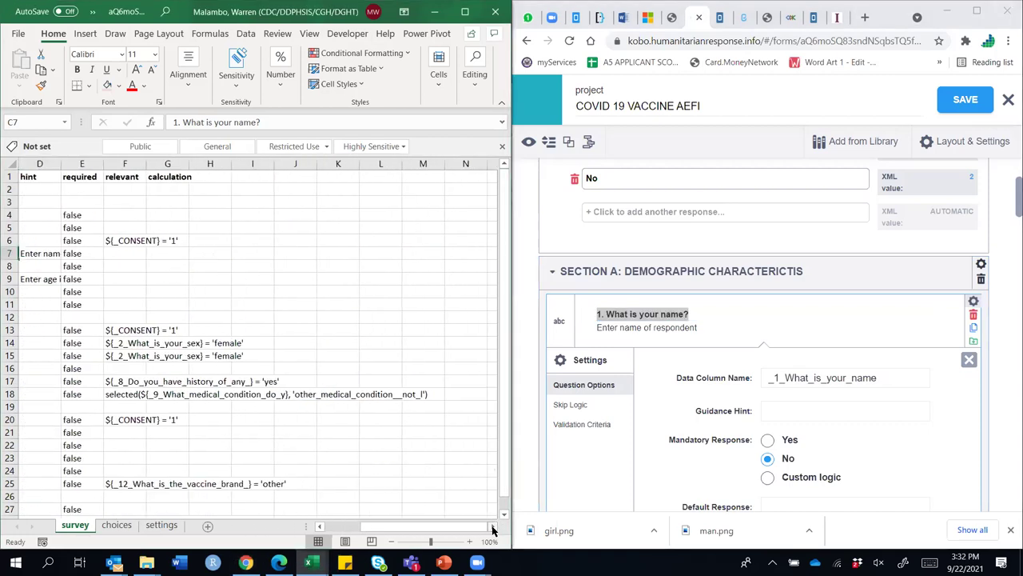
click(319, 525)
click(275, 255)
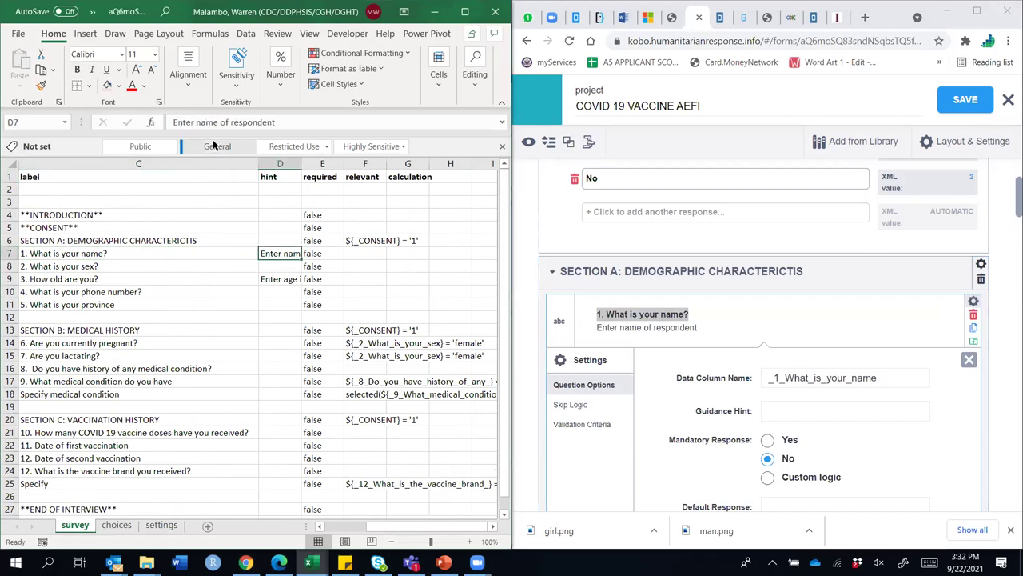
click(700, 328)
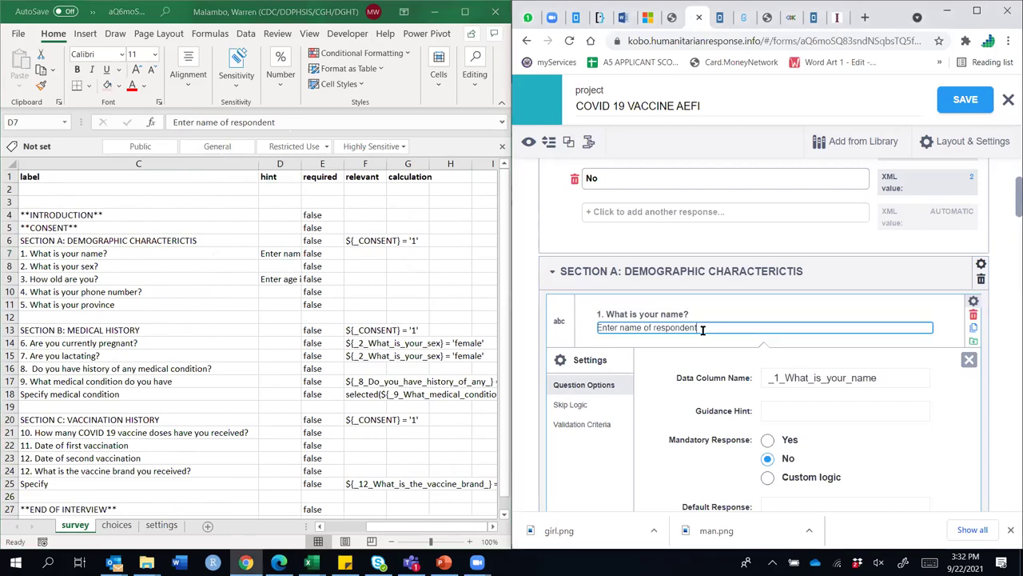
Check the required, relevant and calculation cells in the "What is your name?" row of the survey sheet
click(325, 257)
click(362, 253)
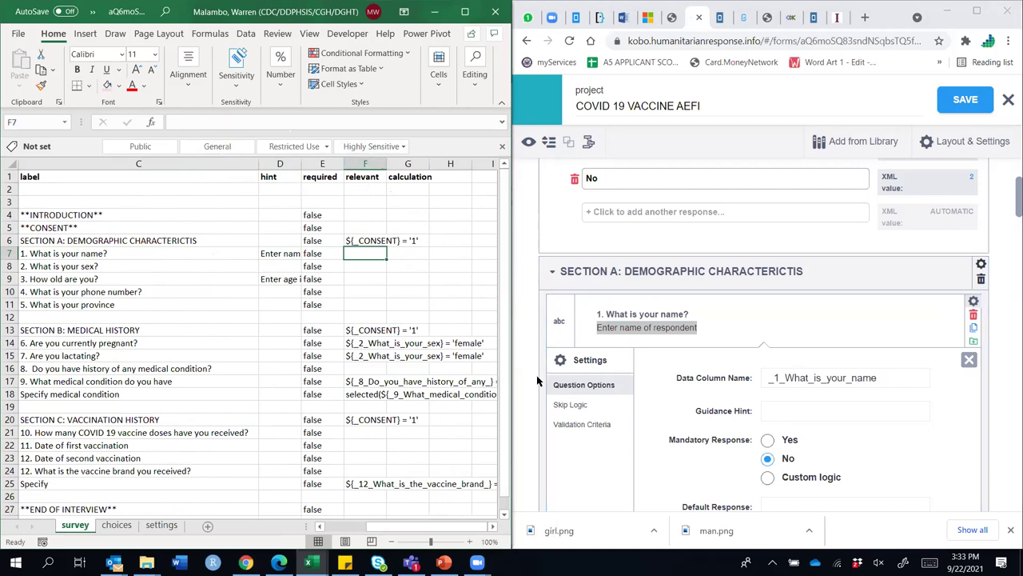
click(414, 255)
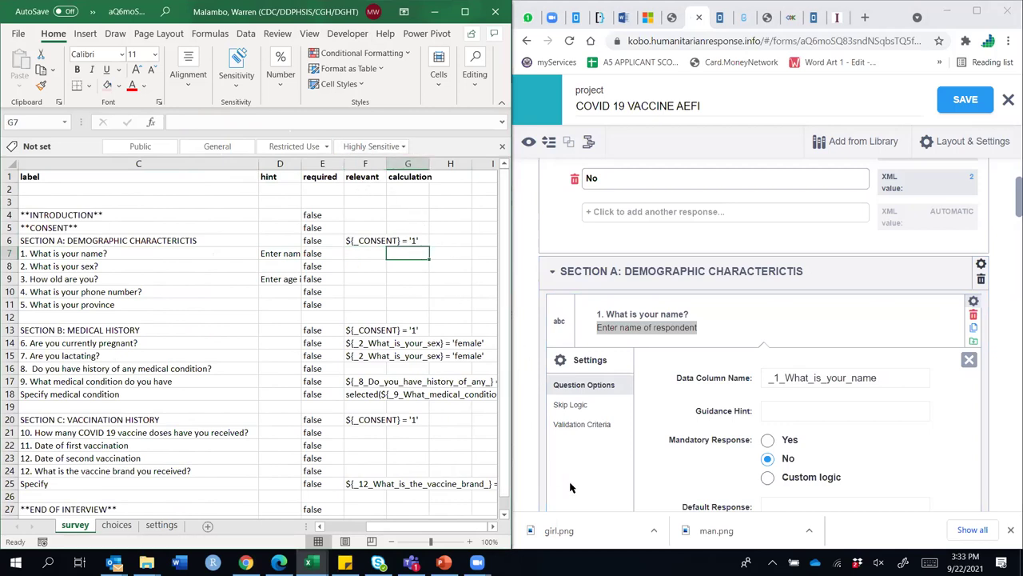
drag(379, 530, 120, 534)
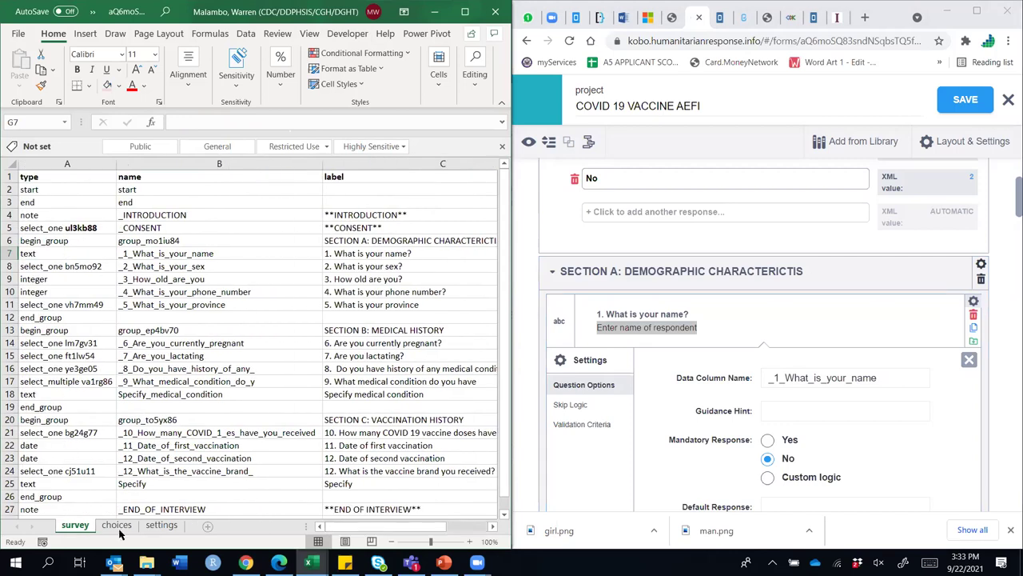
Select the list name bn5mo92 in the type cell of the "What is your sex?" row, and open the choices sheet
click(8, 266)
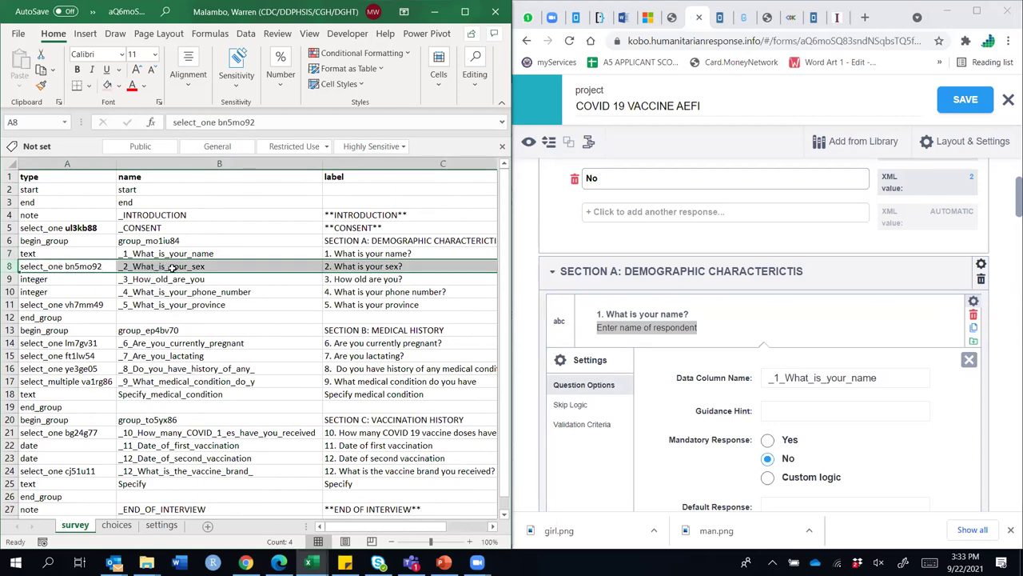
double_click(106, 267)
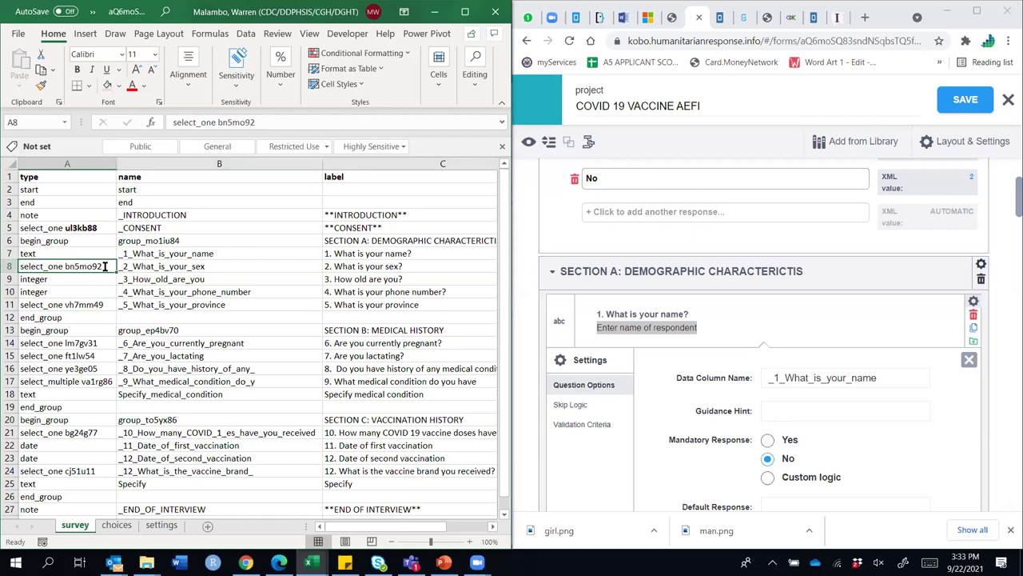
drag(106, 267, 67, 264)
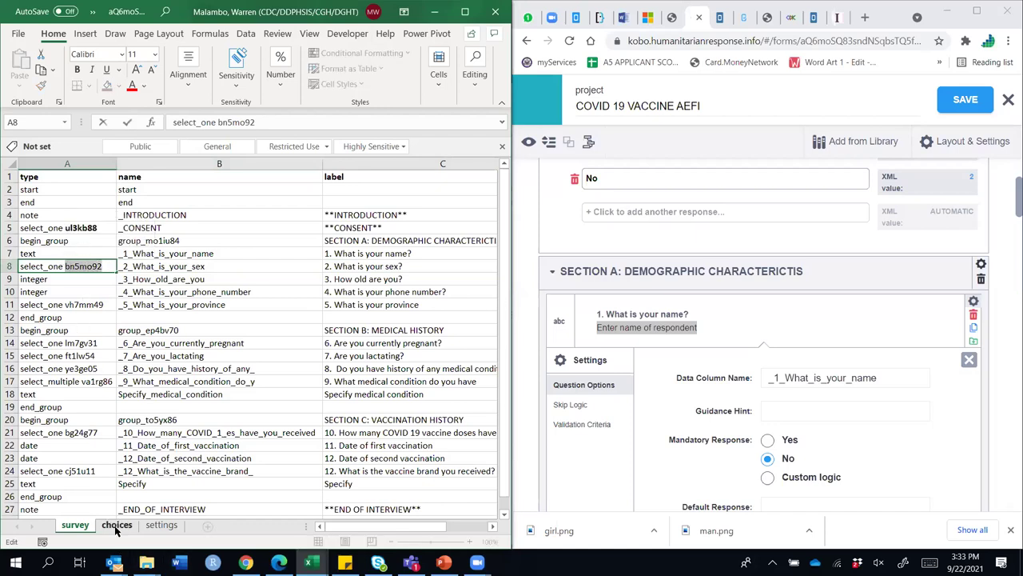
click(116, 526)
Shade the Male and Female rows of the bn5mo92 list in the choices sheet light green
drag(8, 215, 8, 229)
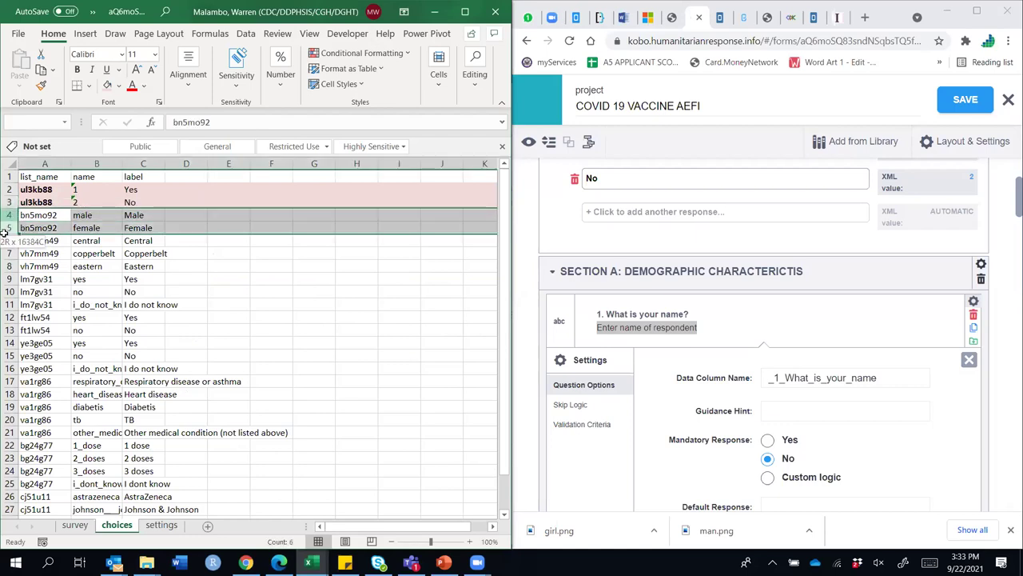
click(118, 90)
click(172, 136)
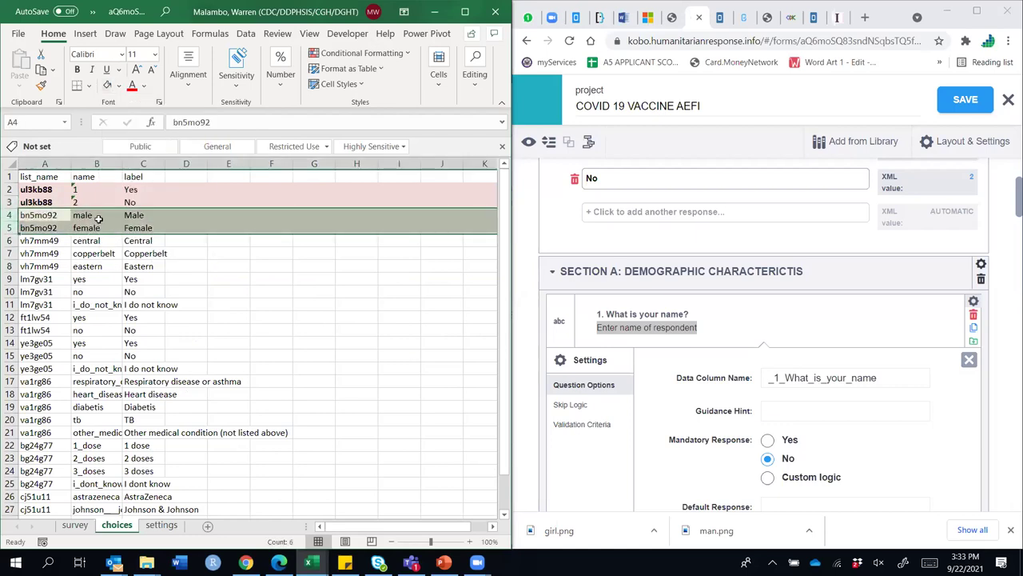
click(98, 218)
click(80, 228)
Compare the list_name cells of the Male and Female choices with the sex question's type cell in the survey sheet
click(45, 216)
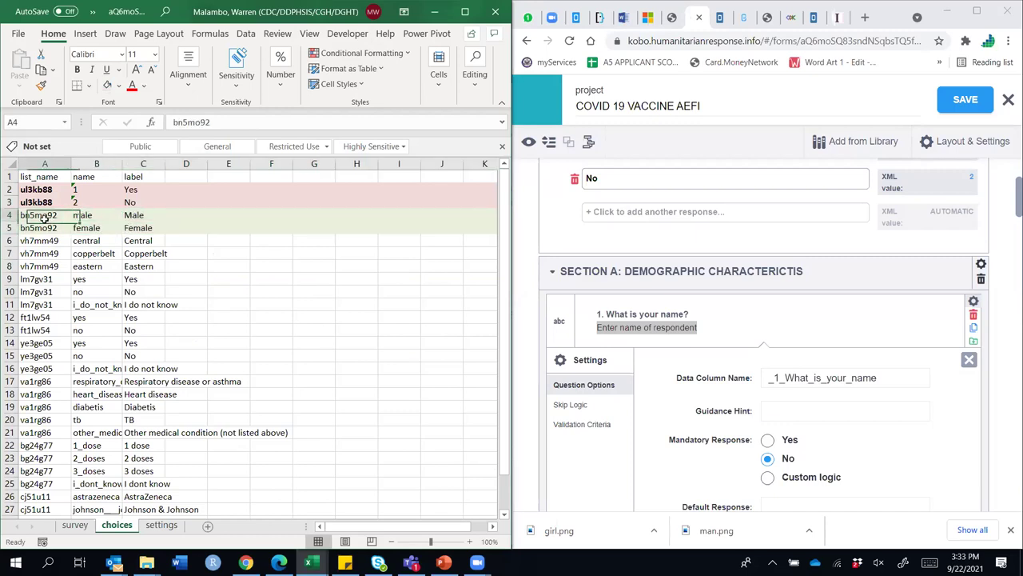
drag(46, 217, 45, 229)
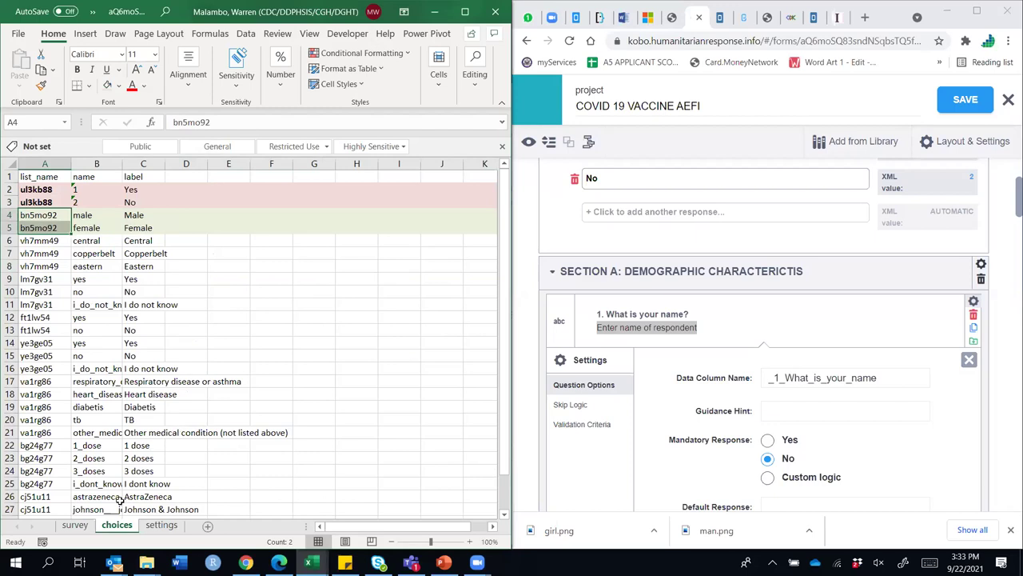
click(76, 525)
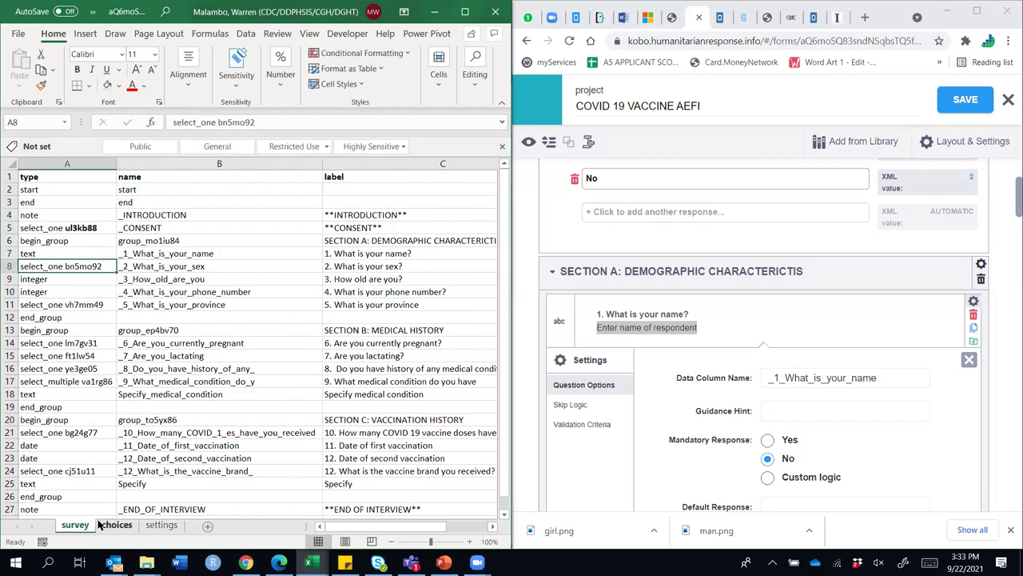
Examine the end_group row closing Section A and the begin_group row that starts Section B: MEDICAL HISTORY
click(8, 317)
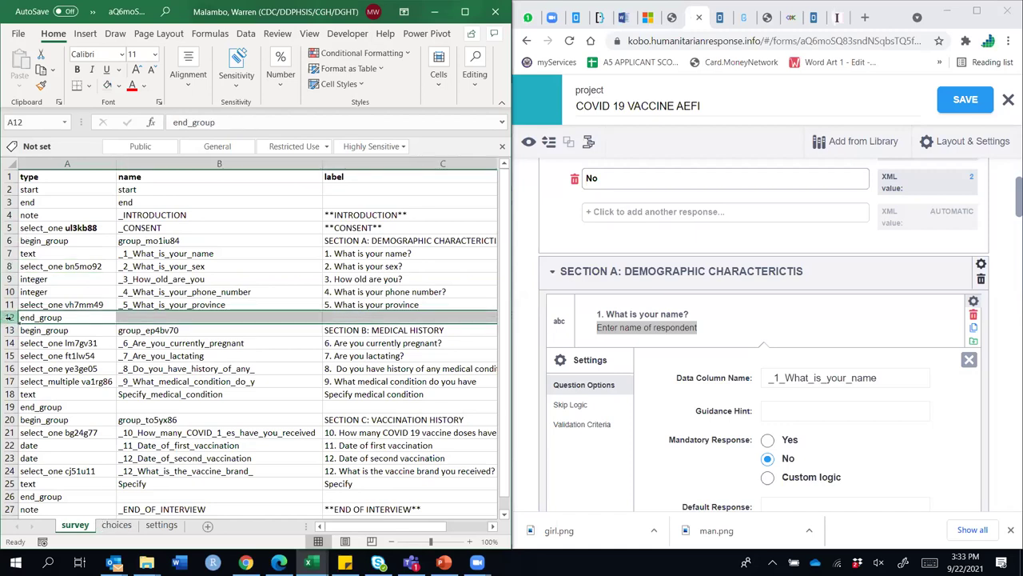
click(40, 320)
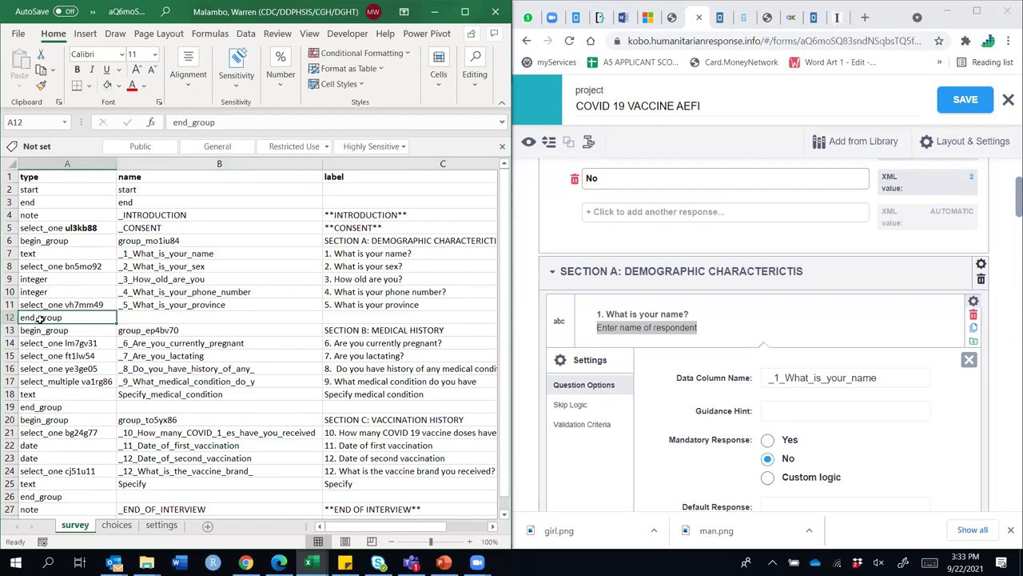
click(59, 332)
click(8, 331)
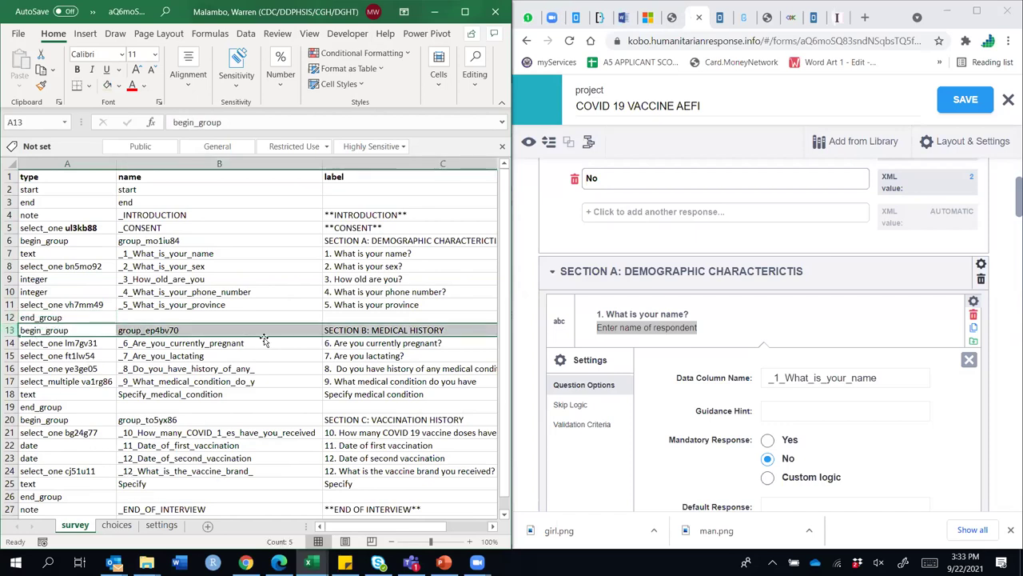
drag(383, 526, 354, 529)
click(191, 365)
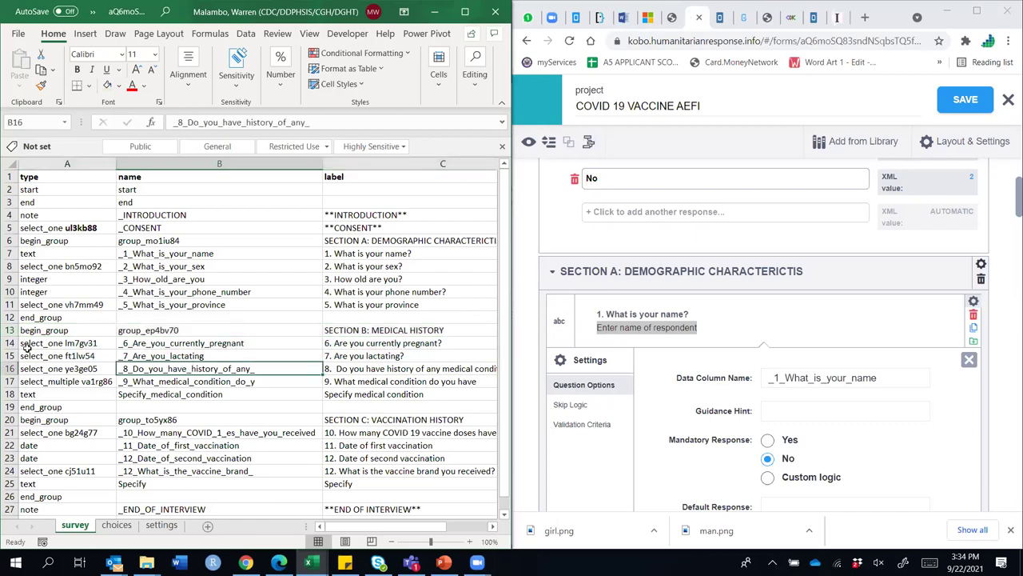
drag(505, 209, 491, 238)
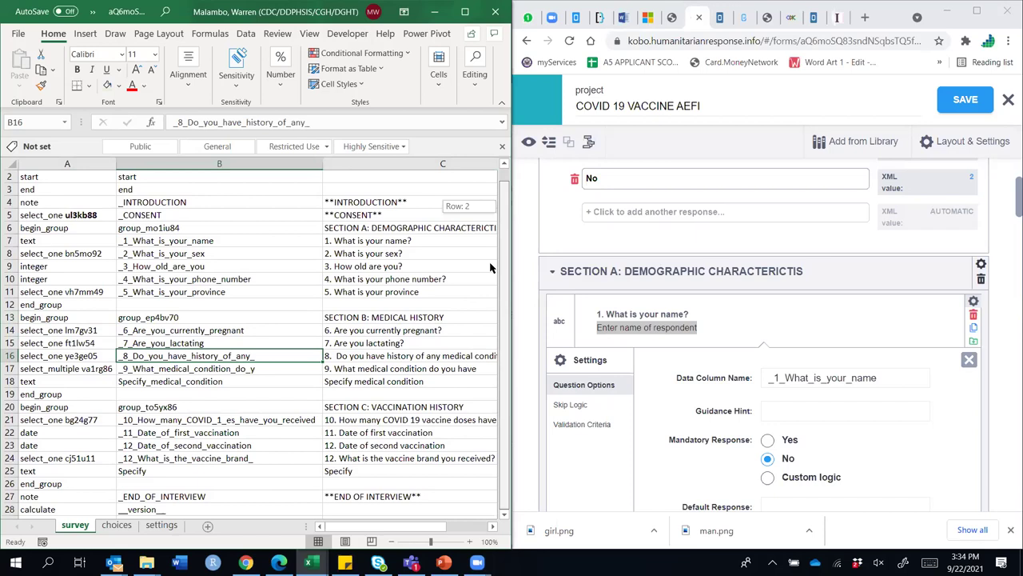
drag(403, 527, 480, 543)
scroll(393, 210, up, 1)
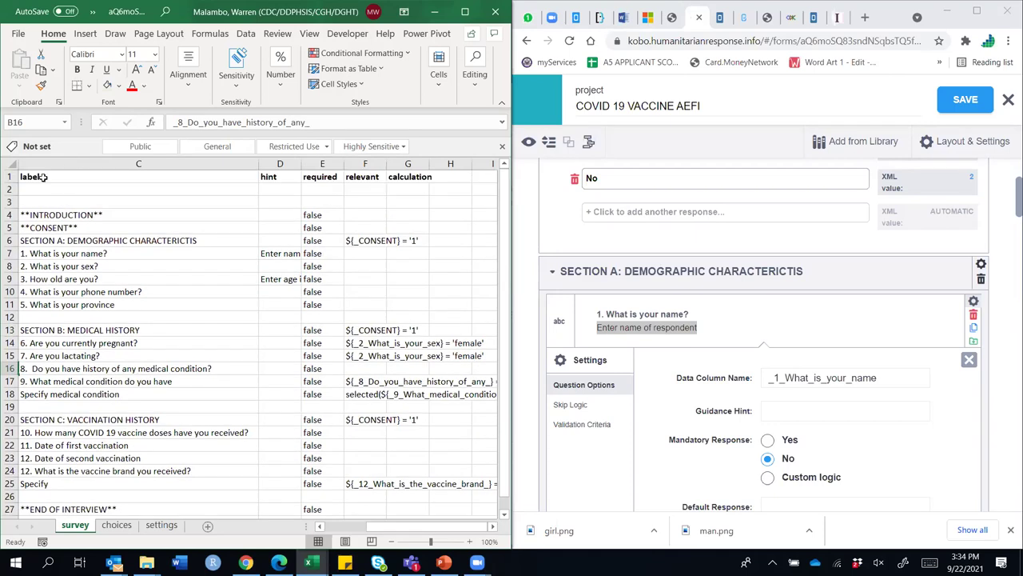
click(10, 177)
click(310, 33)
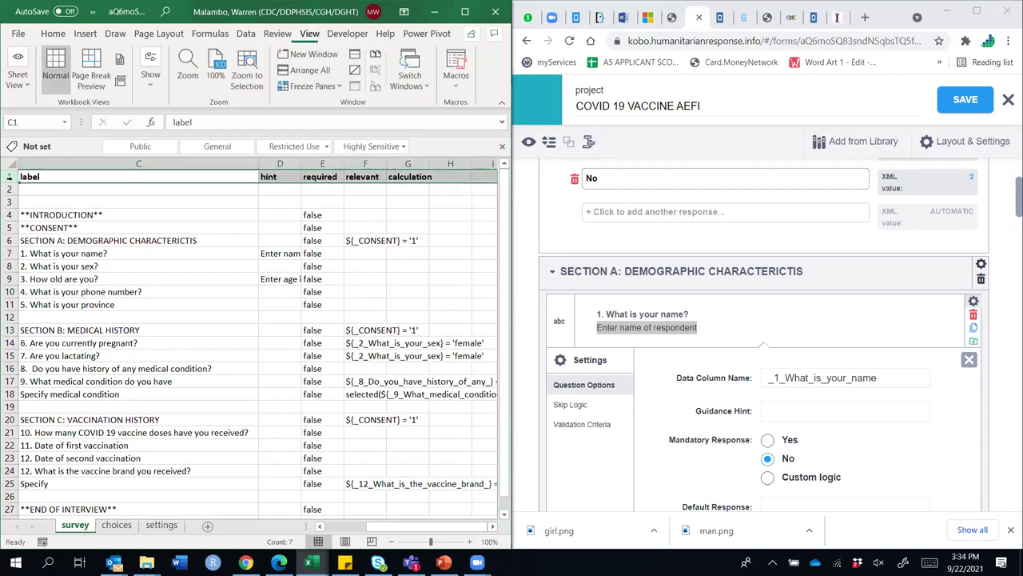
click(337, 86)
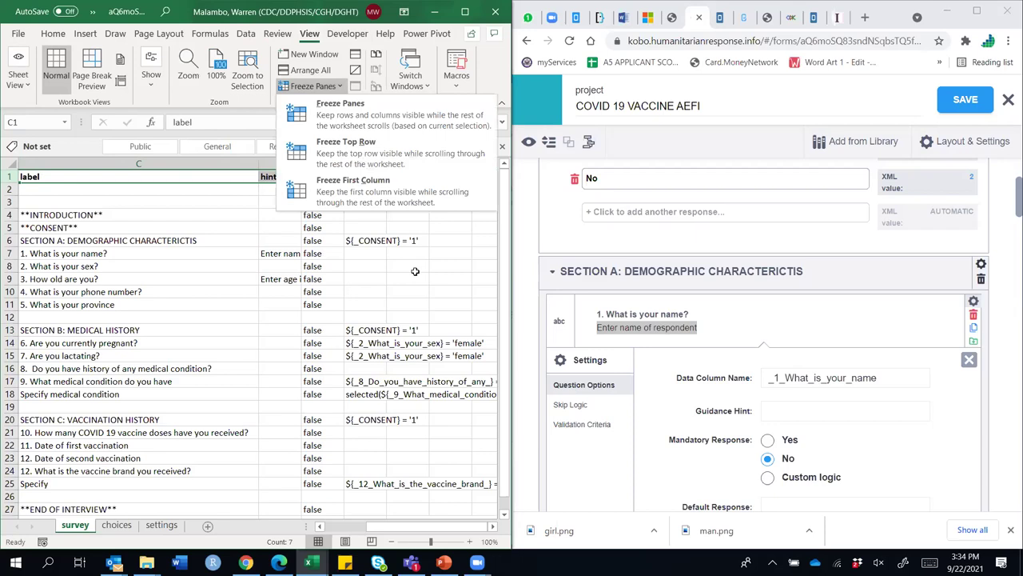
click(493, 527)
Examine the relevant, type and label cells of the "Are you currently pregnant?" row in the survey sheet
drag(387, 526, 383, 344)
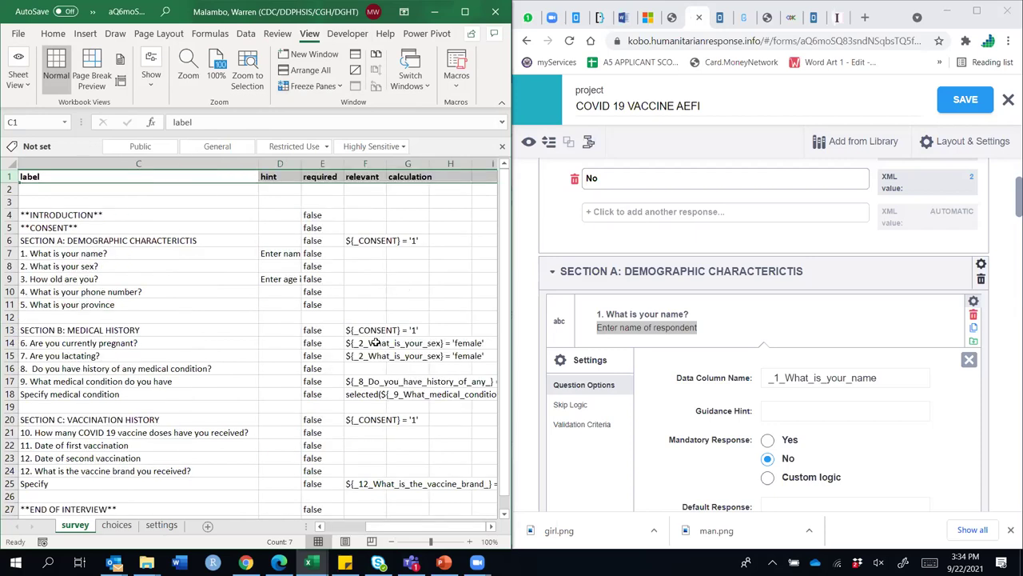
click(375, 342)
key(Left)
key(Left)
key(Left)
key(Left)
key(Left)
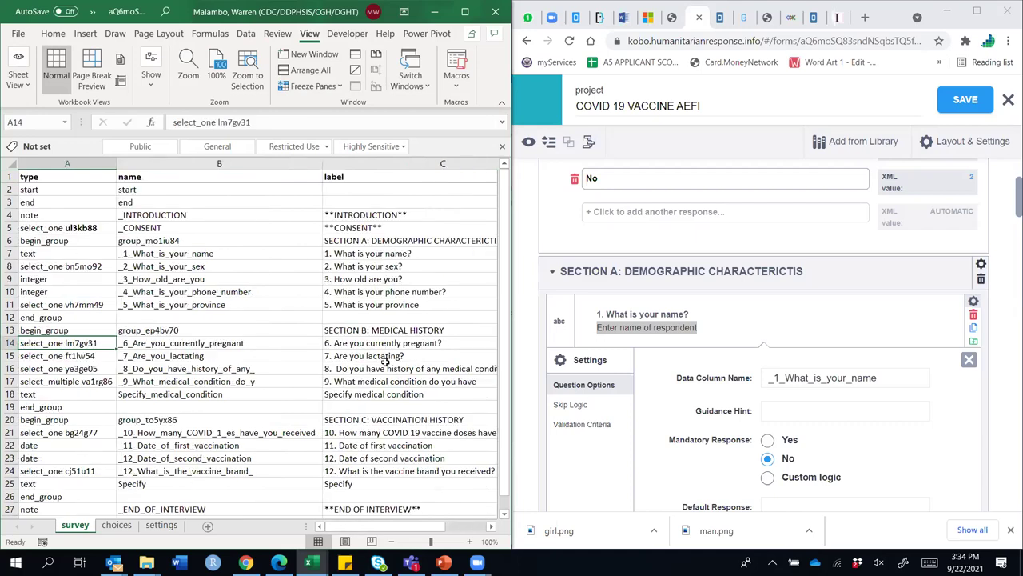
click(351, 343)
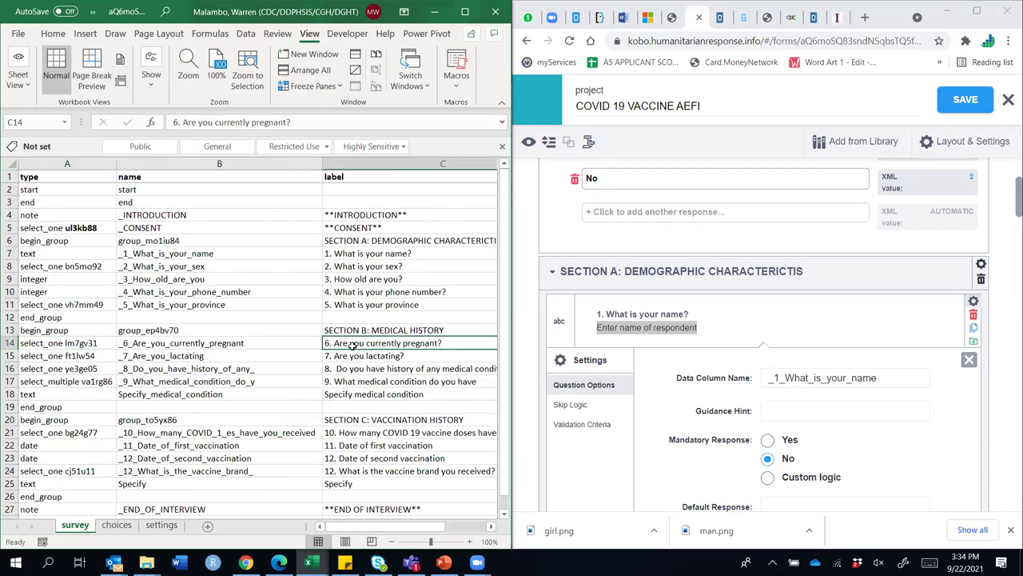
Trace the pregnancy question's condition in the relevant column back to the sex question's name in the survey sheet and its options in the choices sheet
key(Right)
key(Right)
key(Right)
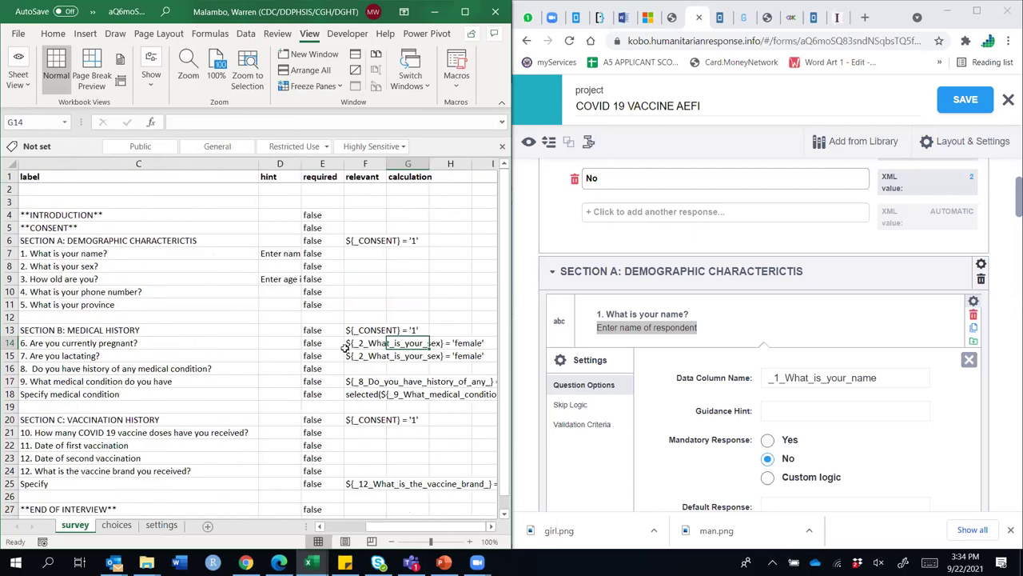
click(363, 175)
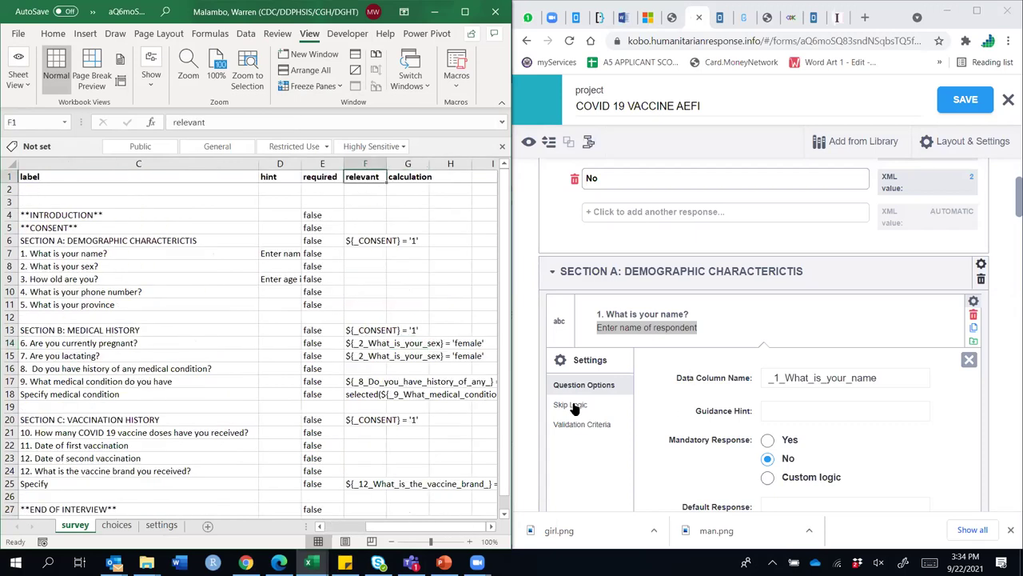
click(355, 343)
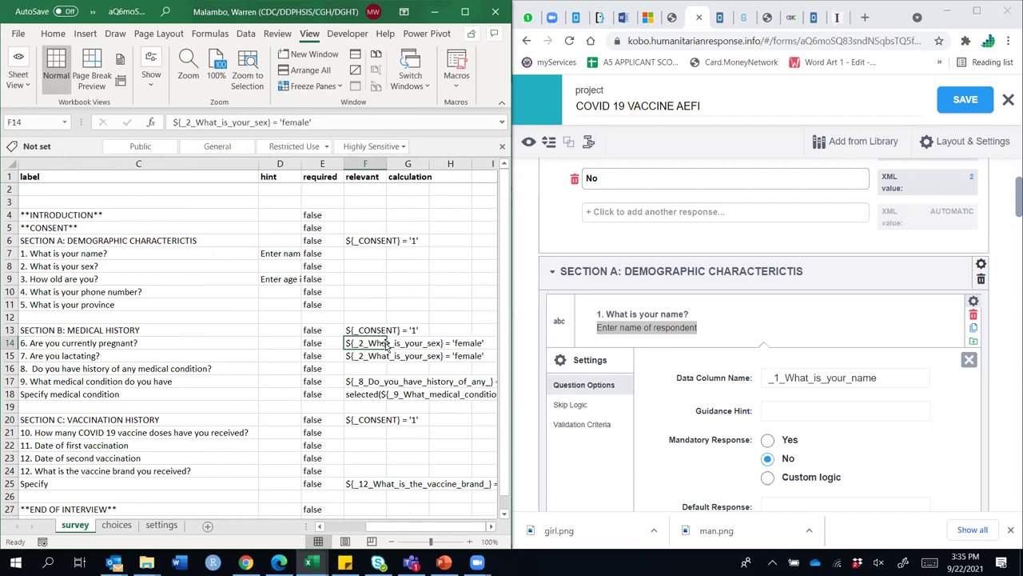
drag(395, 527, 325, 534)
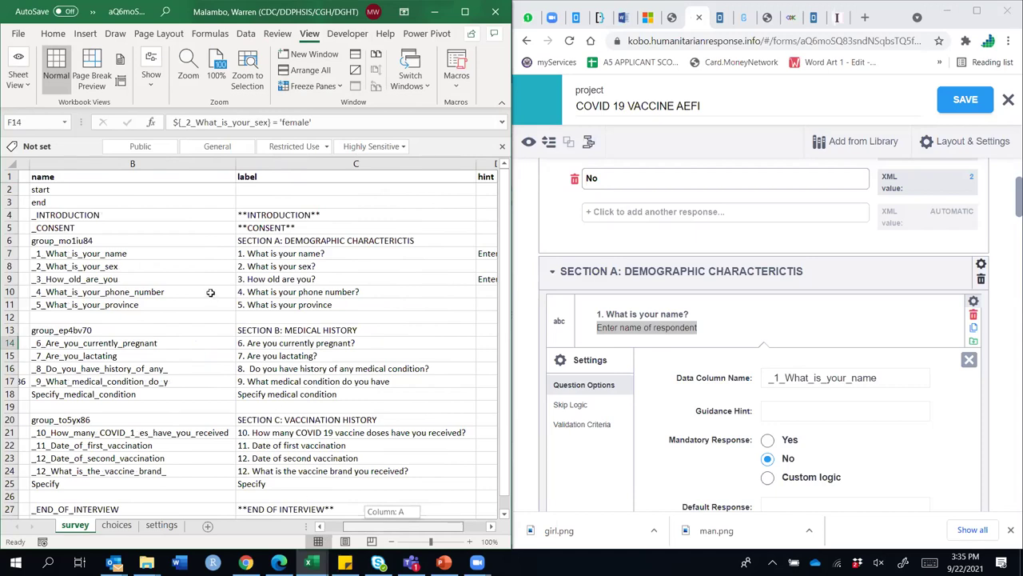
click(171, 264)
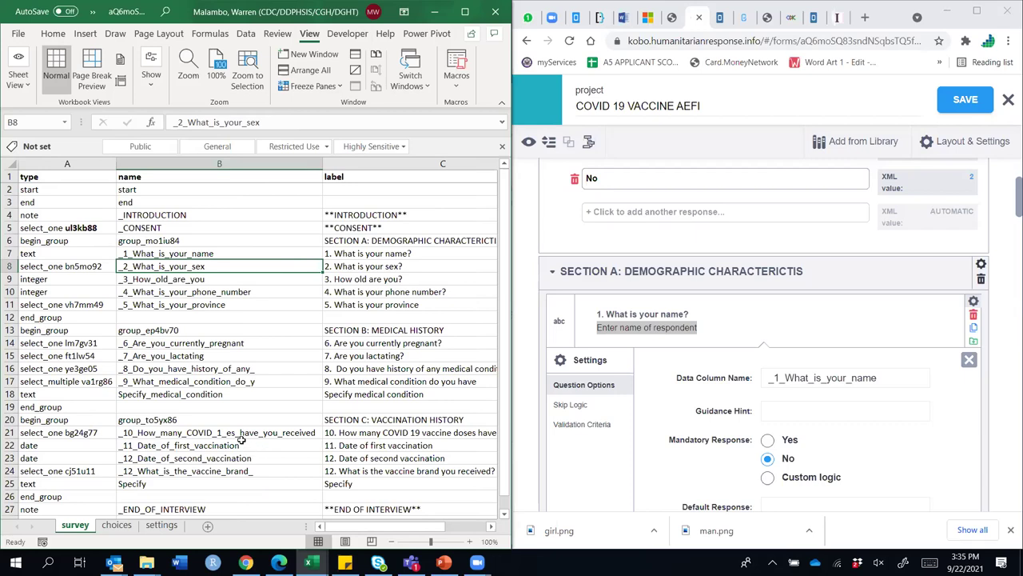
click(113, 525)
click(83, 527)
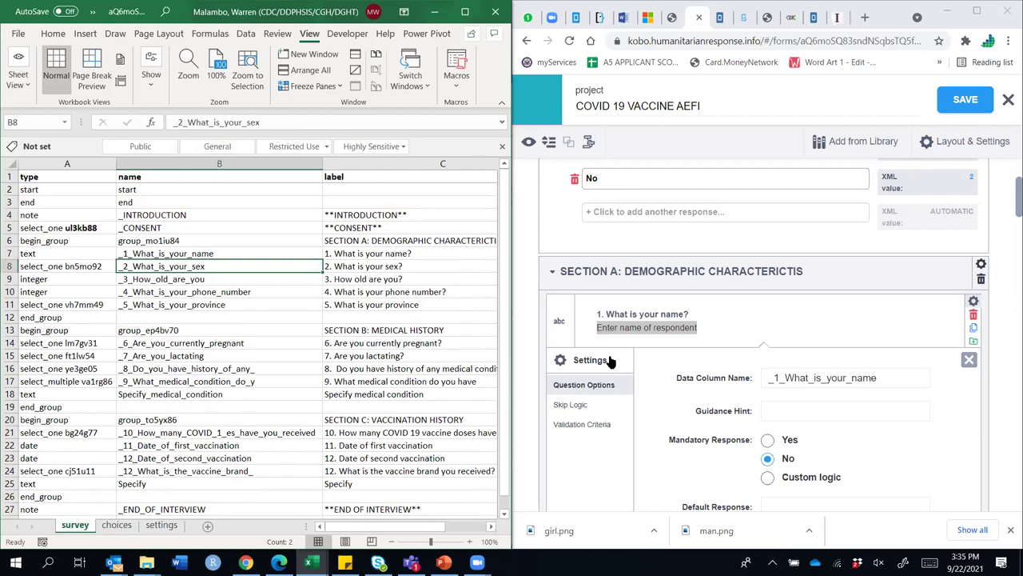
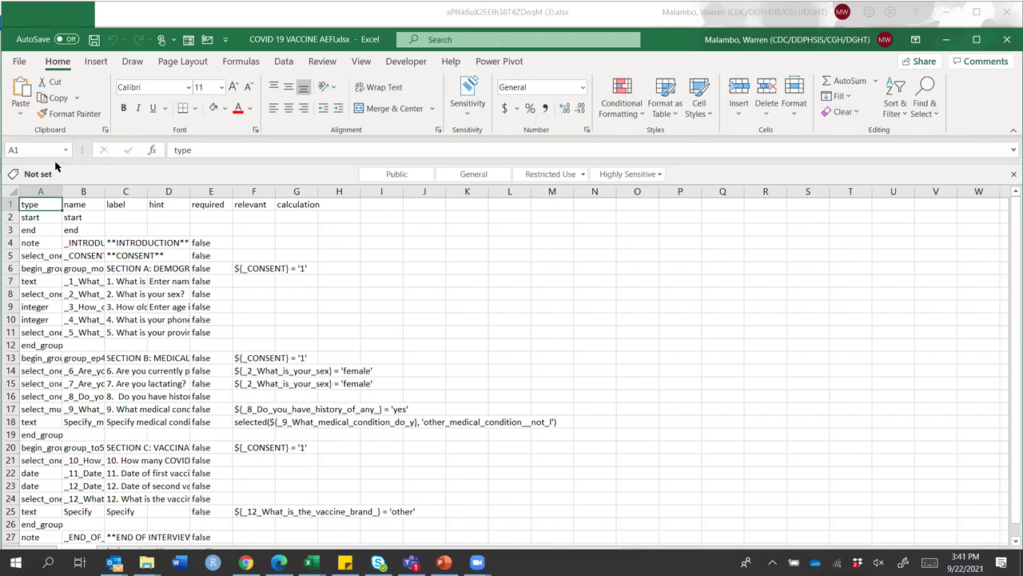
Fit the widths of the type, name and label columns of the survey sheet in COVID 19 VACCINE AEFI.xlsx to their contents
double_click(62, 191)
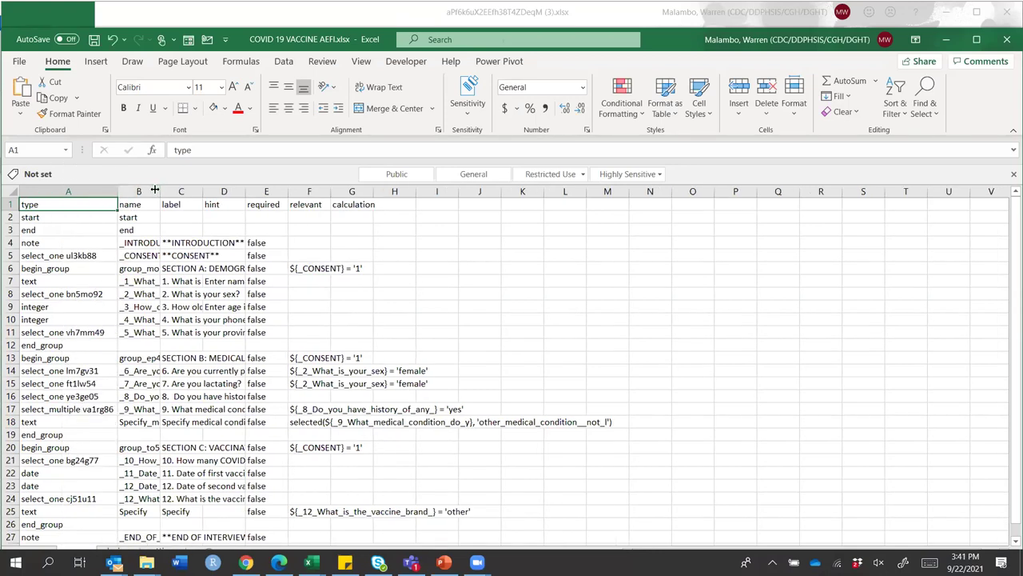
double_click(160, 191)
click(354, 190)
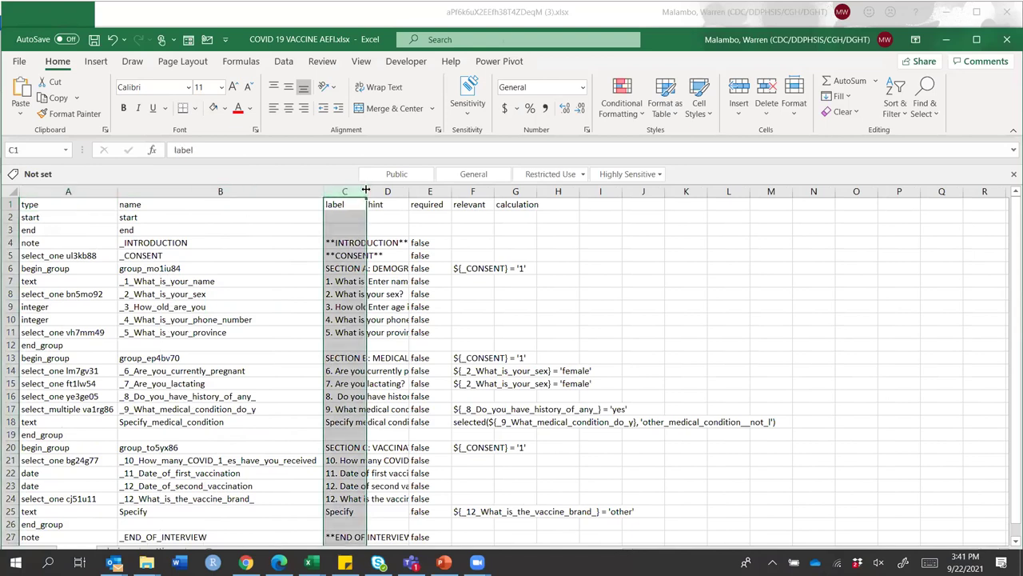
double_click(367, 191)
drag(367, 191, 44, 184)
click(589, 203)
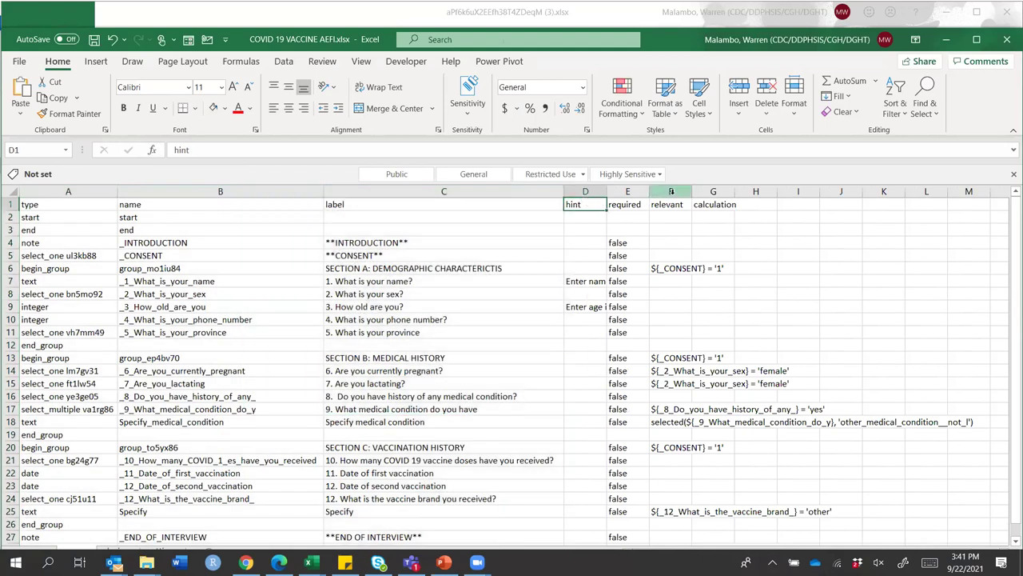
Insert an empty column between the relevant and calculation columns of the survey sheet
click(718, 189)
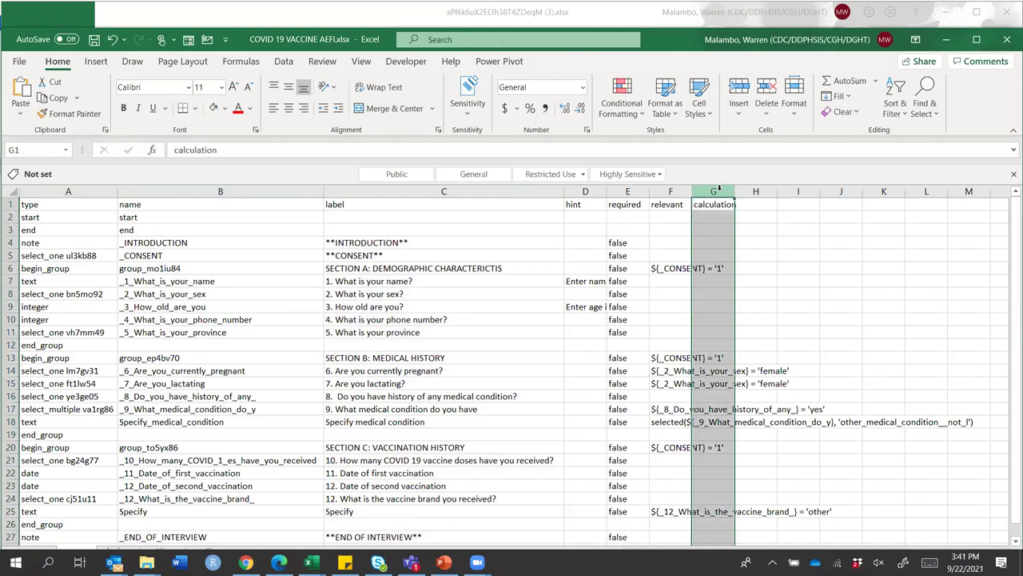
right_click(717, 190)
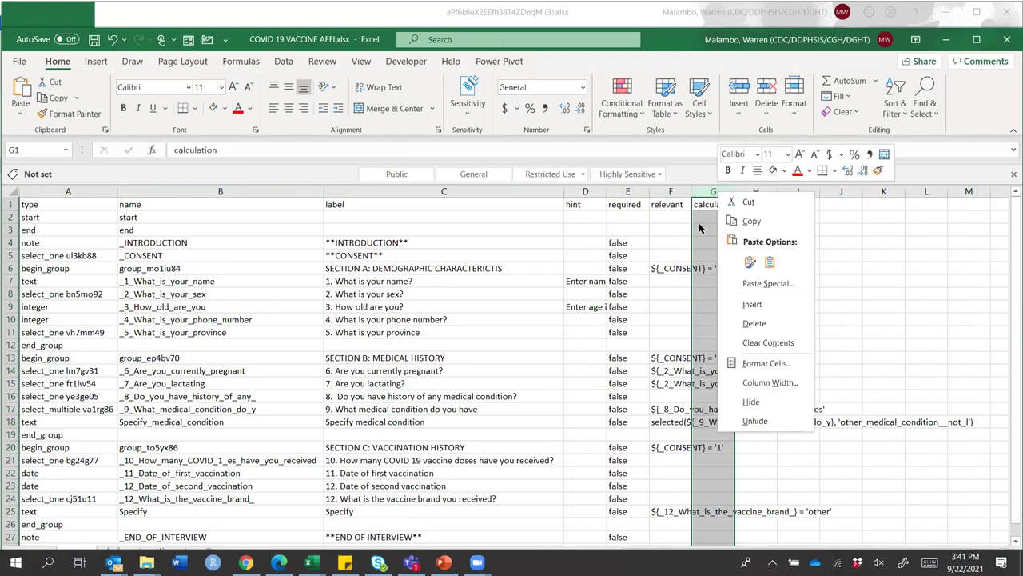
click(702, 191)
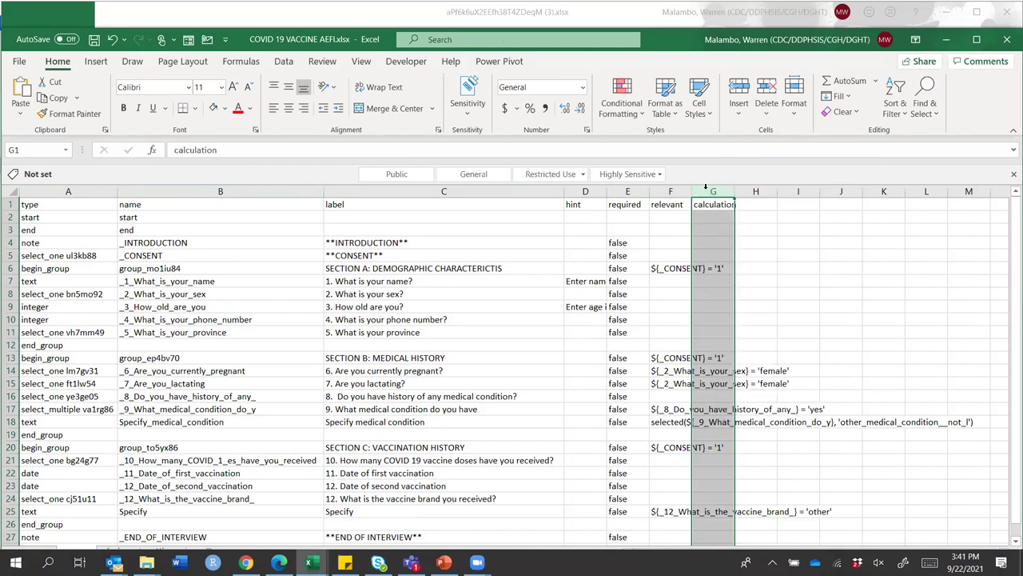
right_click(709, 189)
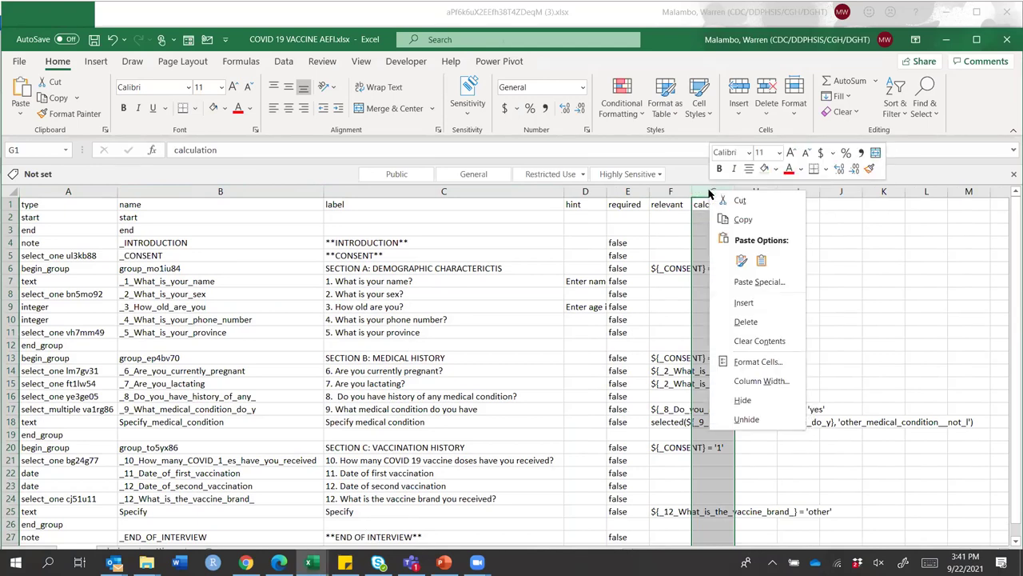
click(735, 301)
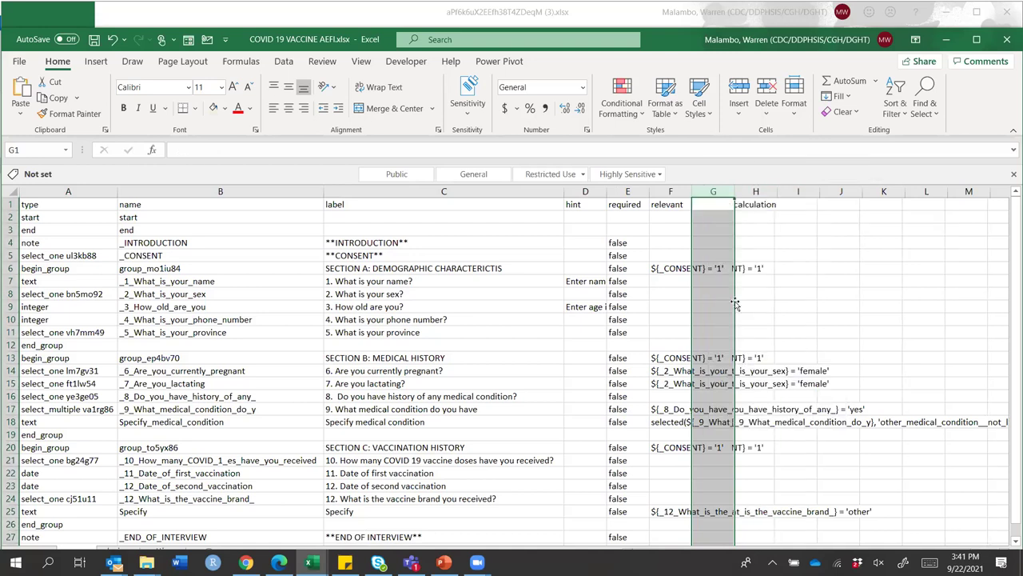
Head the new column media::image and fit its width to the text
click(713, 204)
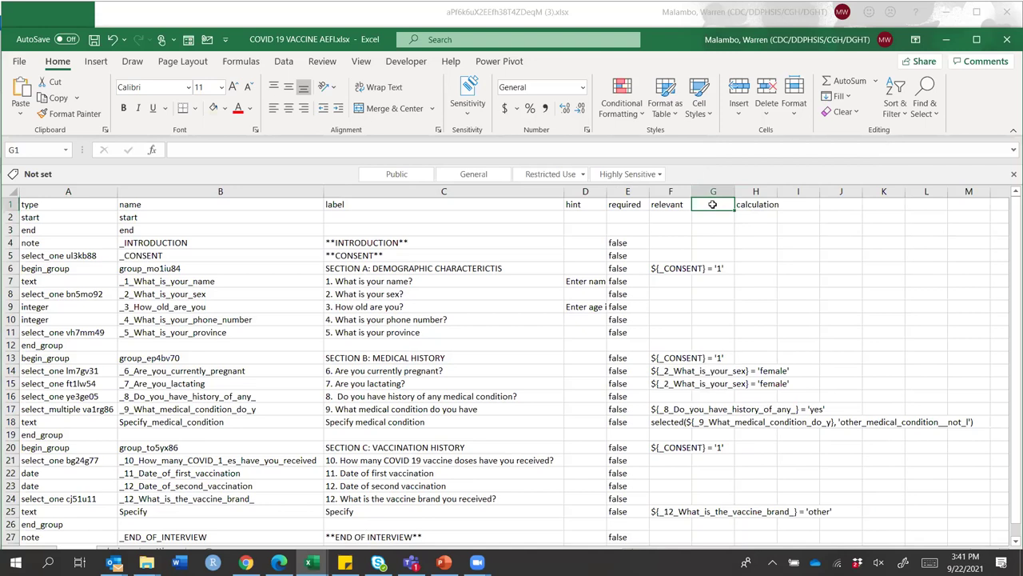
text(medi)
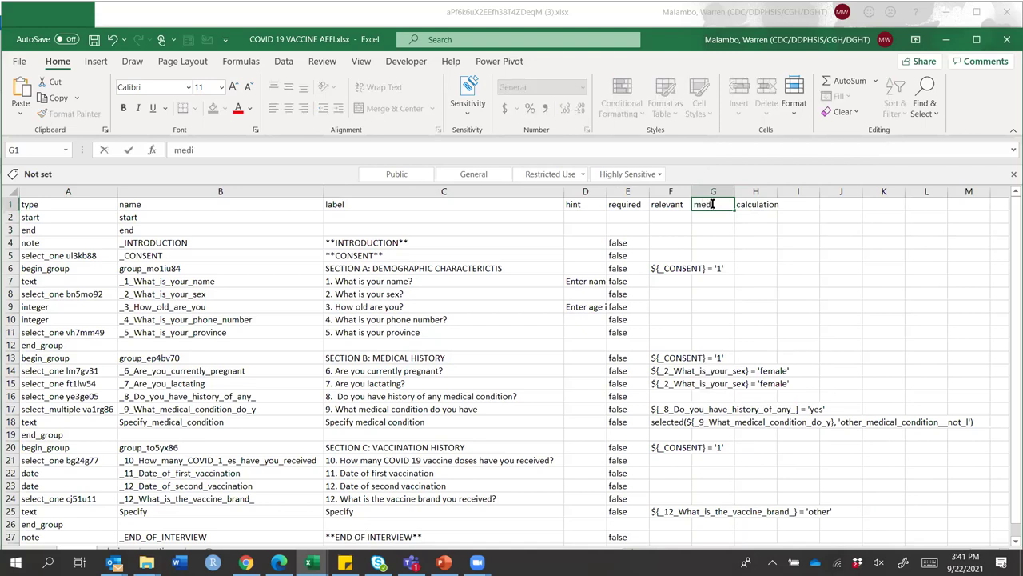
text(a::image)
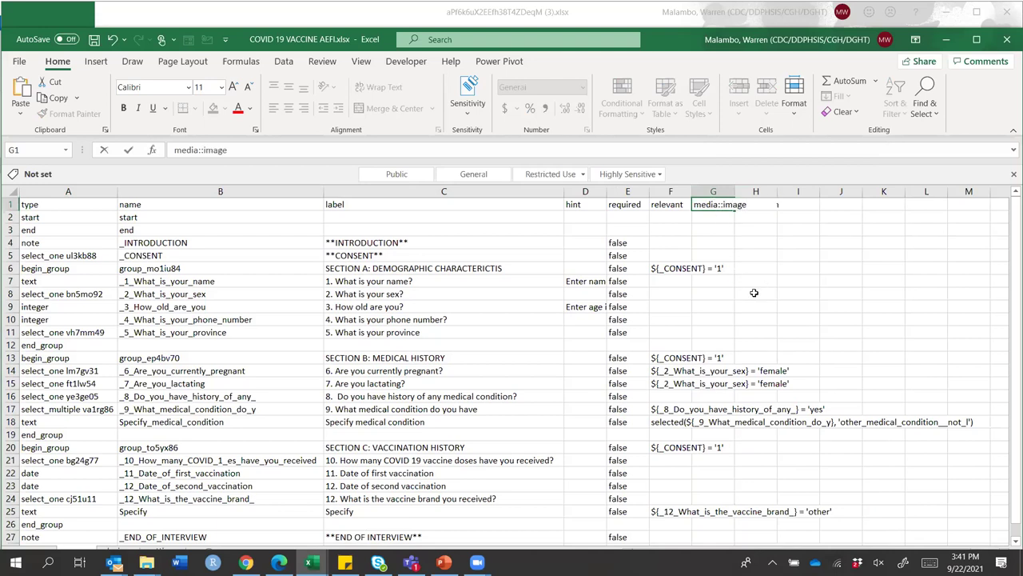
click(760, 282)
double_click(735, 192)
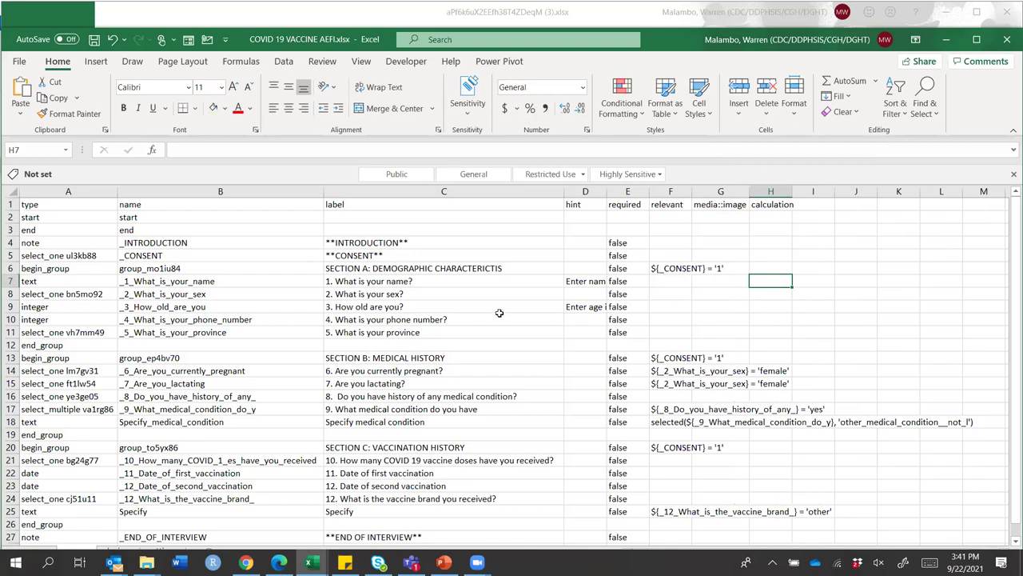
click(976, 40)
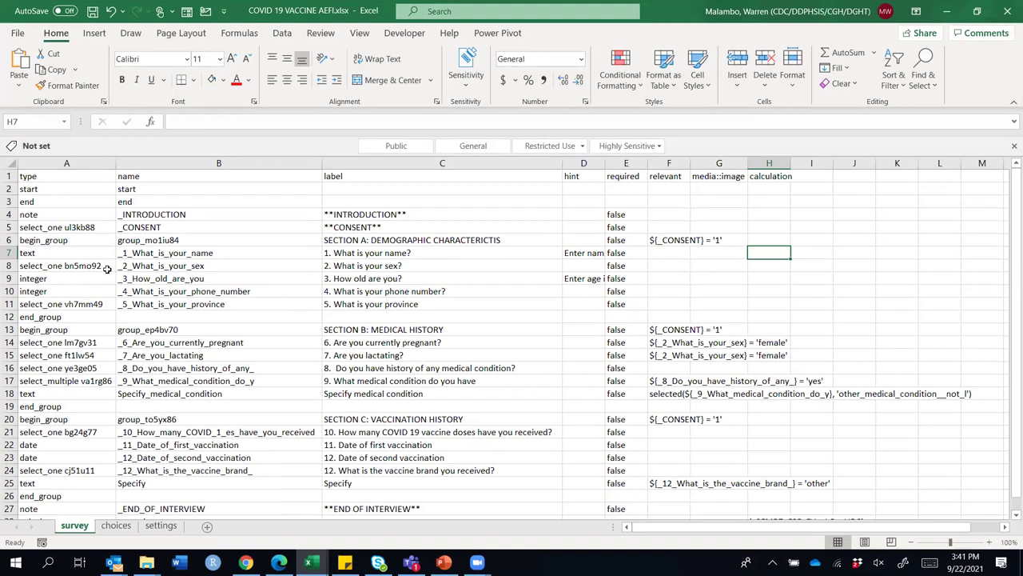
Switch to the FETP pictures folder in File Explorer and copy the full file name FETP2.png, including its extension
click(7, 215)
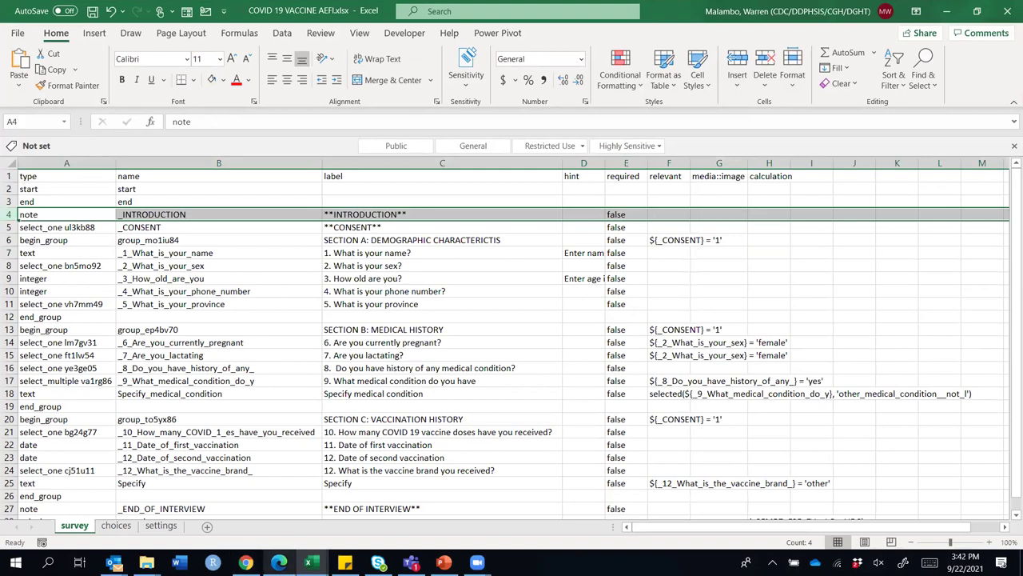
click(146, 562)
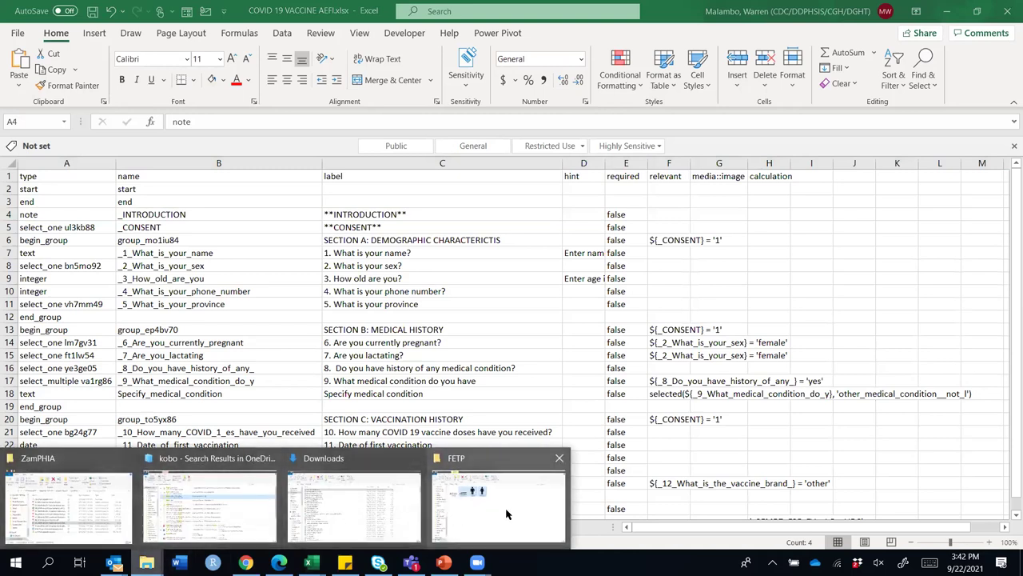
click(507, 515)
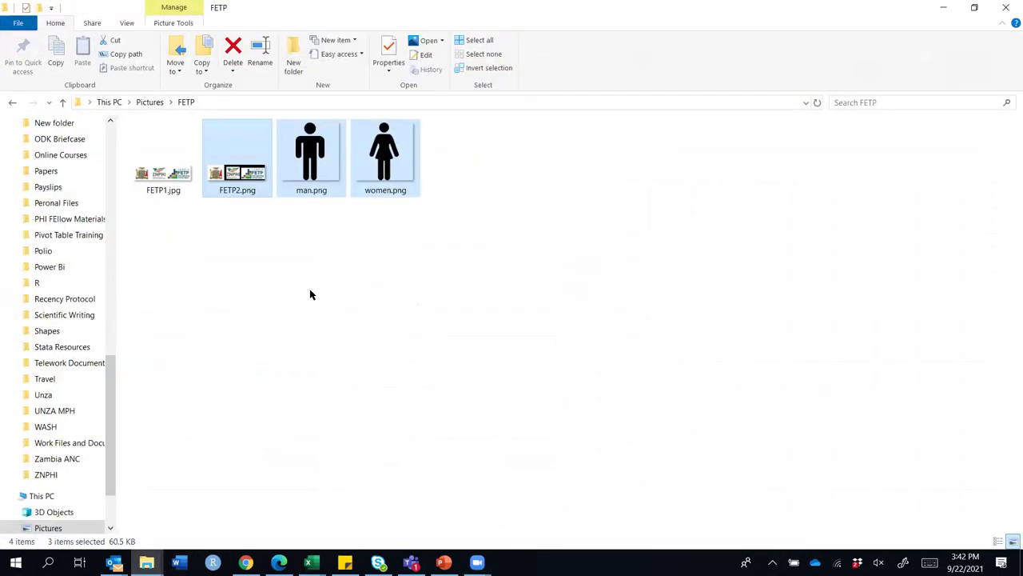
click(260, 192)
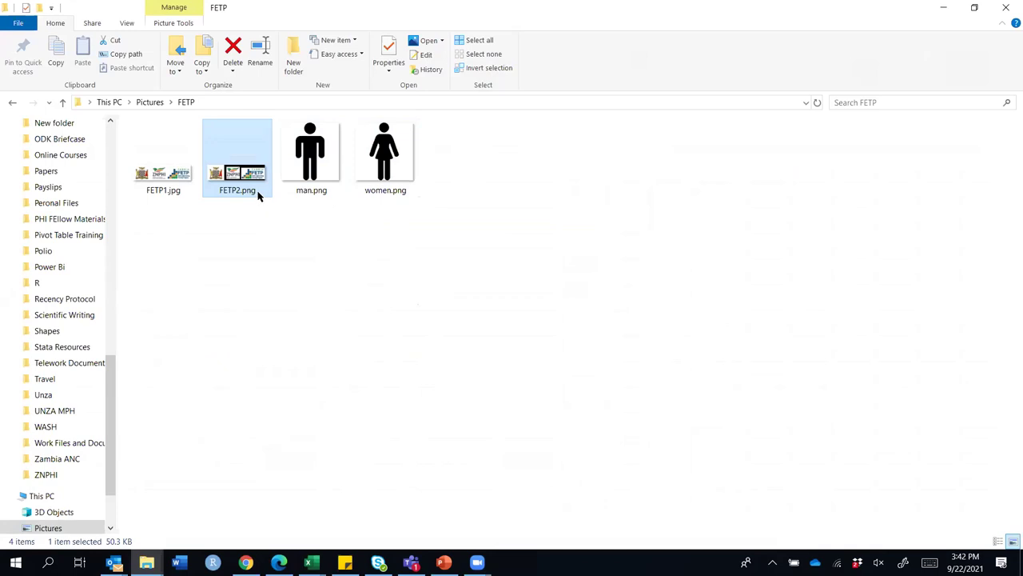
right_click(232, 196)
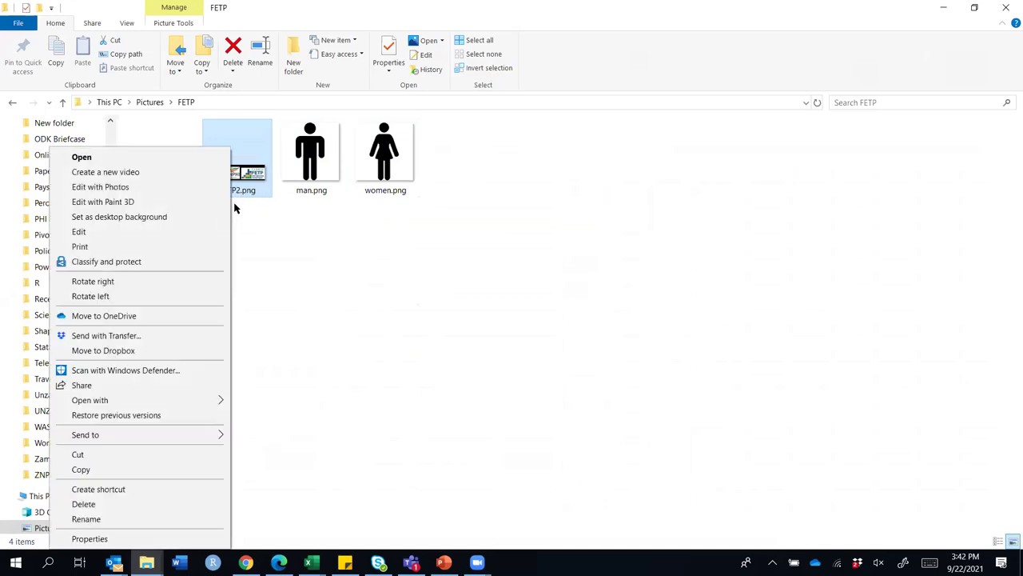
click(85, 519)
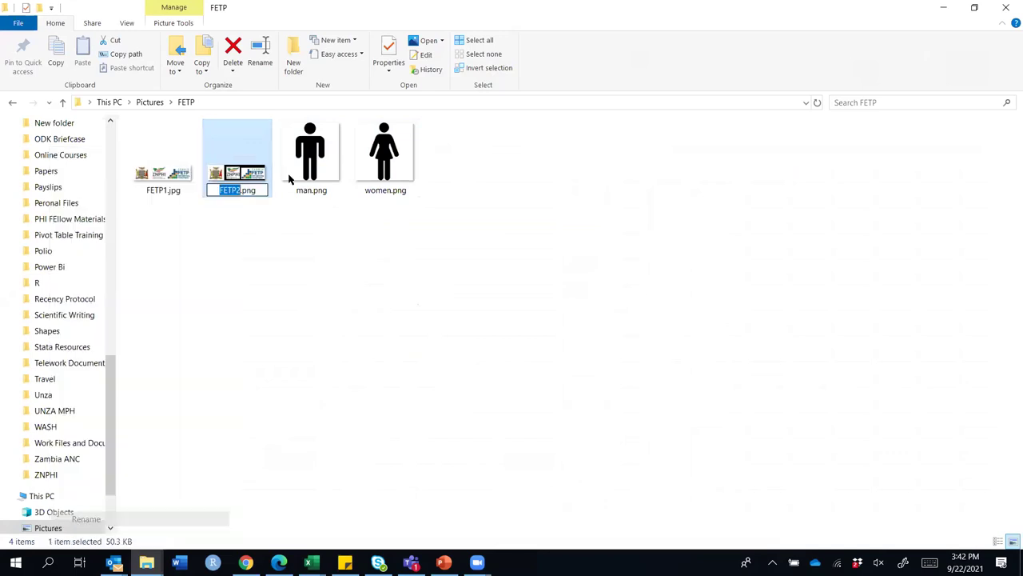
double_click(254, 190)
drag(227, 195, 214, 192)
key(ctrl+c)
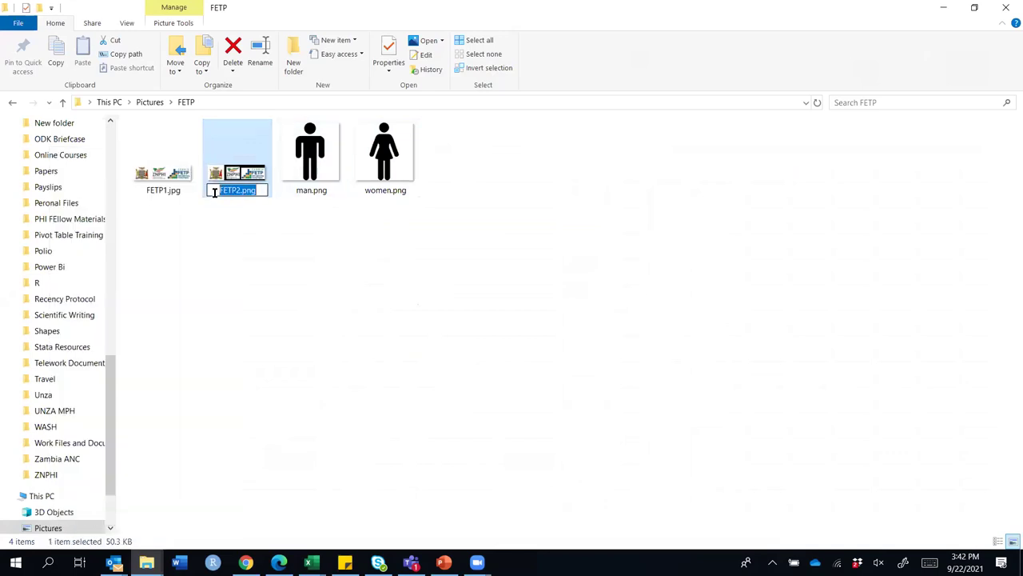
Return to the Excel workbook and paste FETP2.png into the media::image cell of the _INTRODUCTION note row
click(944, 8)
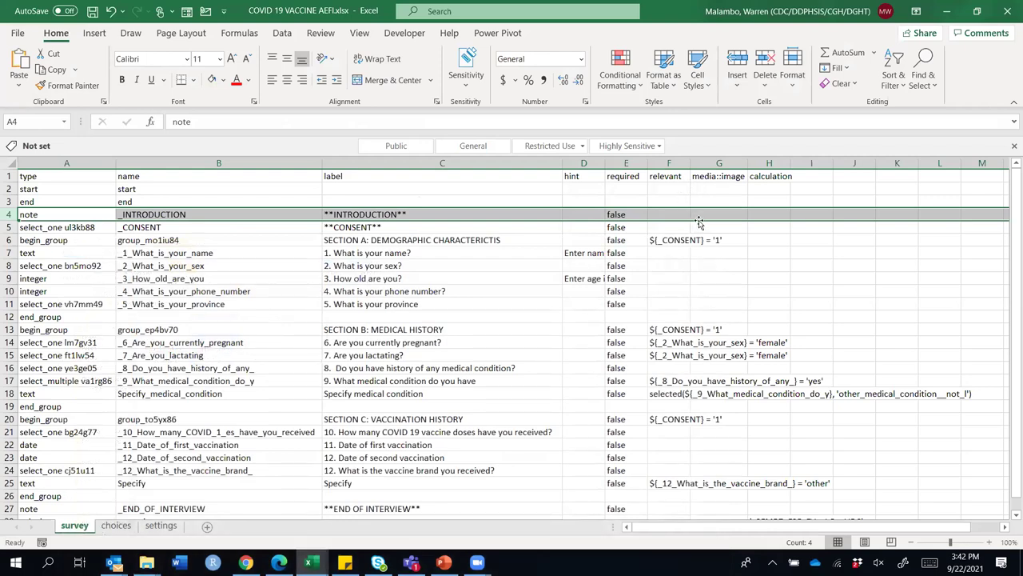
click(715, 214)
key(ctrl+v)
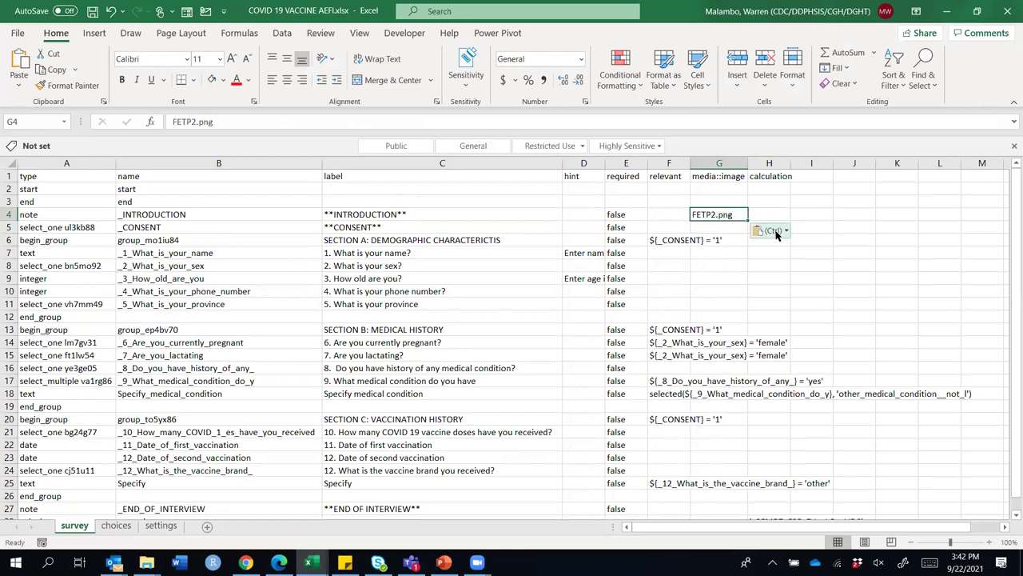
Shade the entire _INTRODUCTION row of the survey sheet light red
click(8, 215)
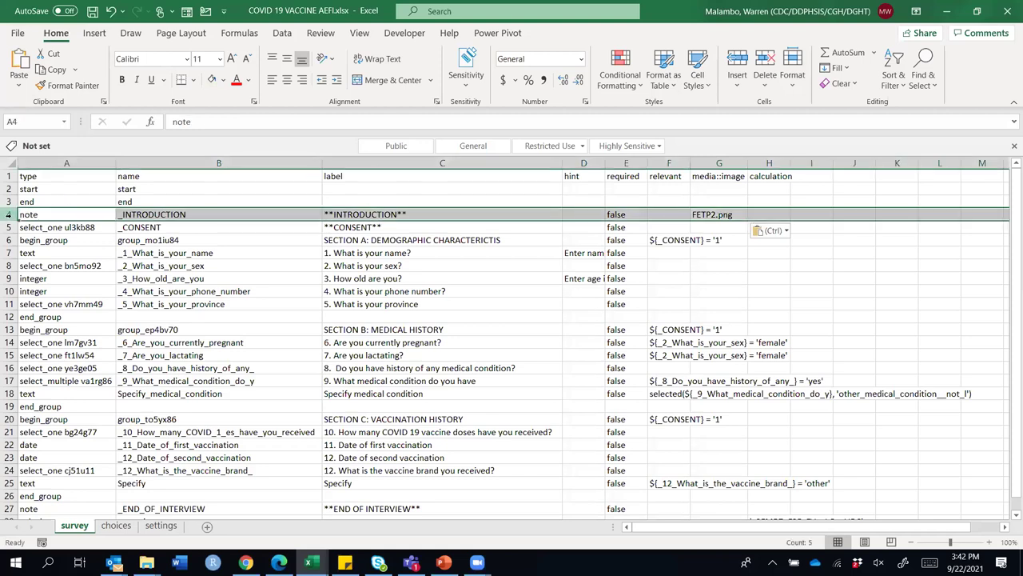
click(224, 80)
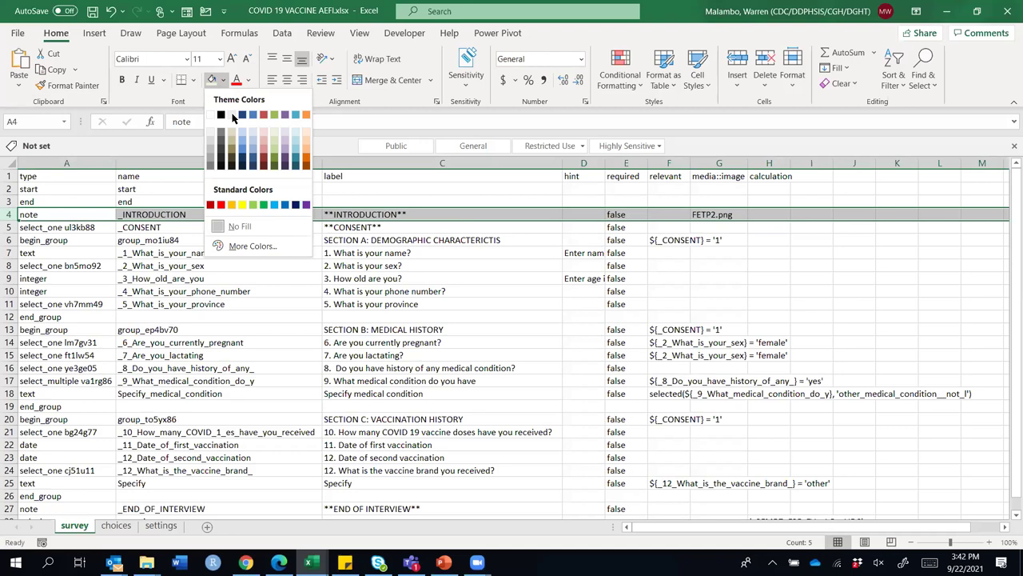
click(265, 130)
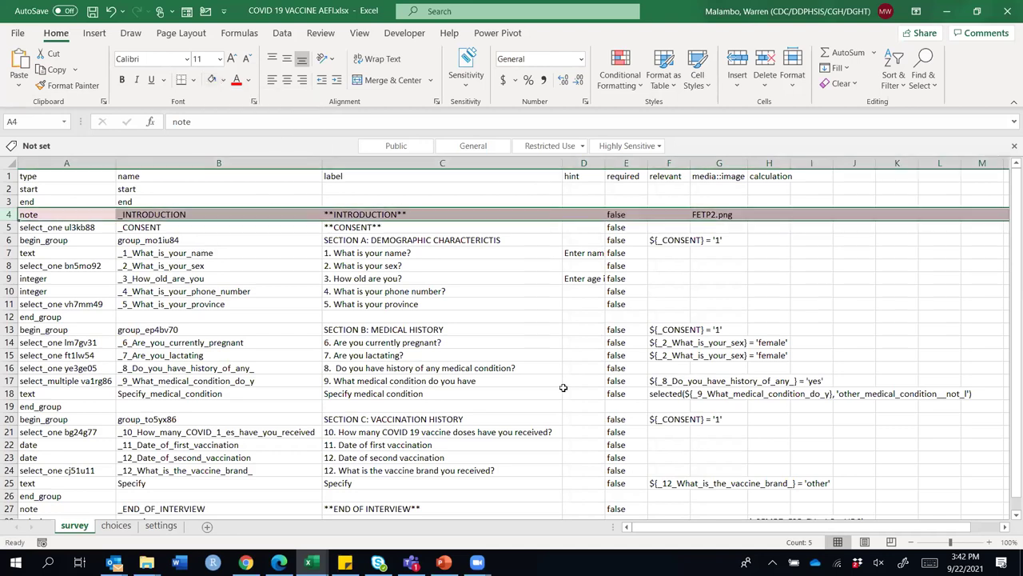
Add a media::image column header beside label on the choices sheet
click(116, 525)
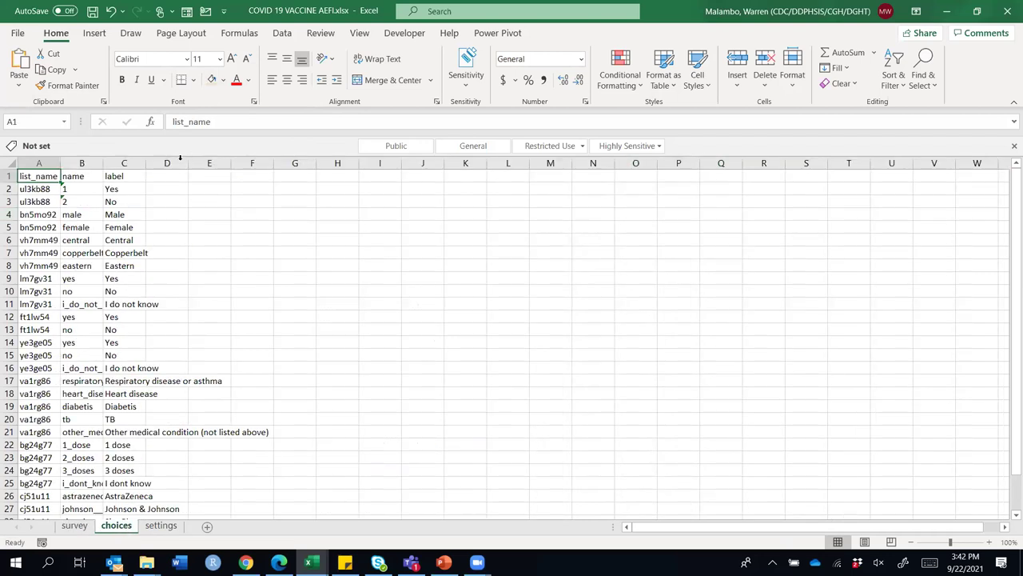
drag(8, 214, 11, 227)
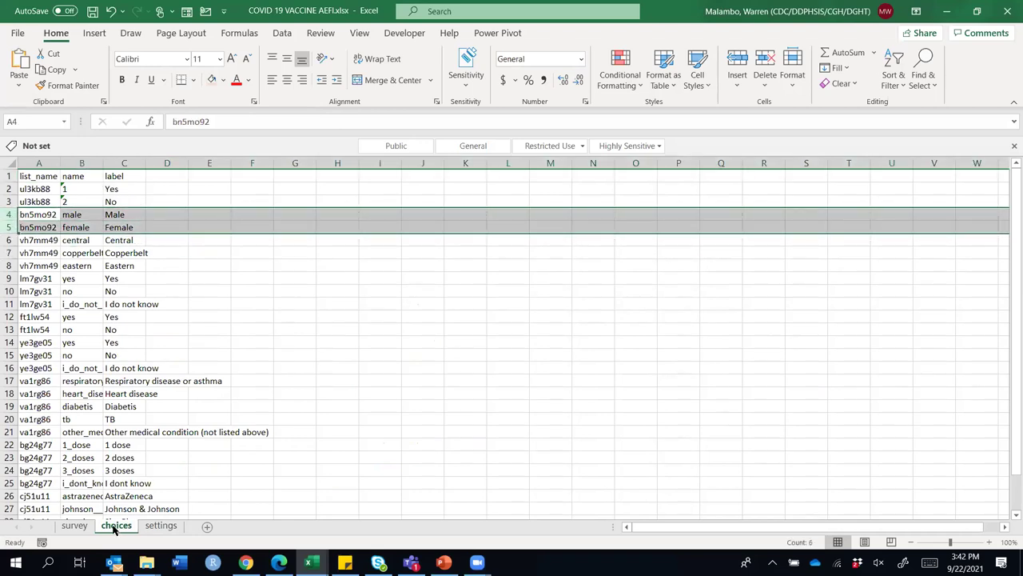
click(169, 174)
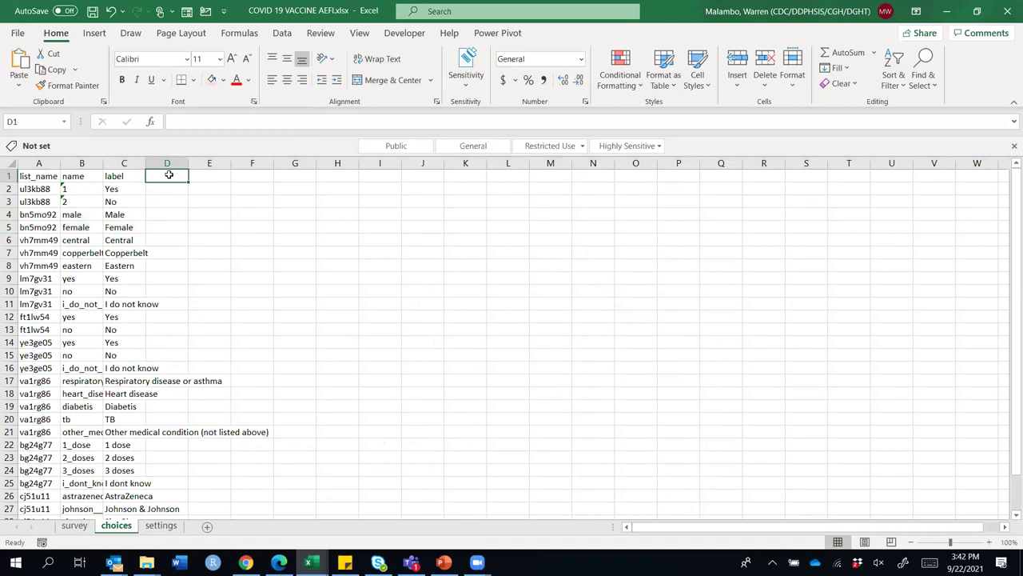
text(media::image)
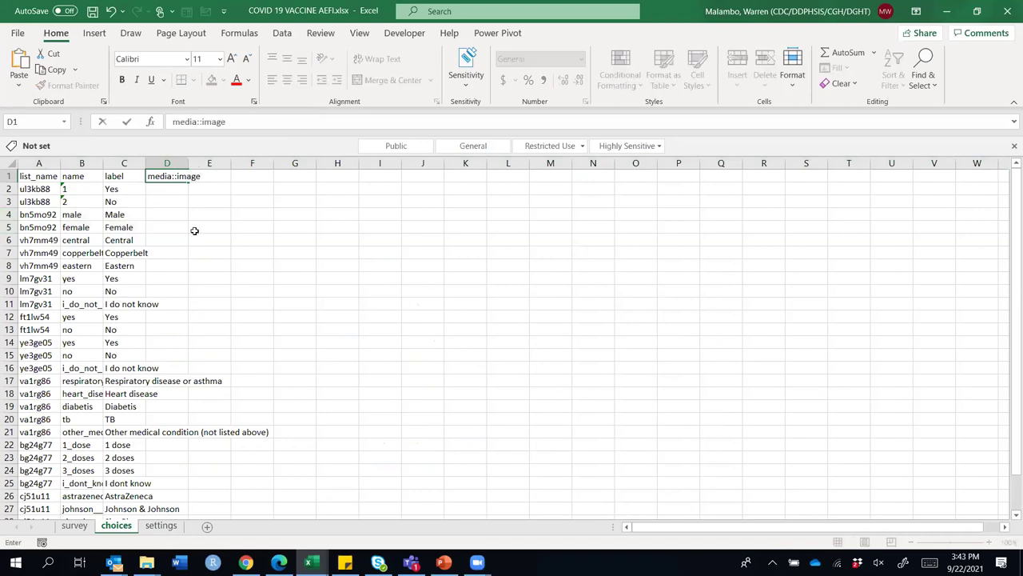
click(221, 254)
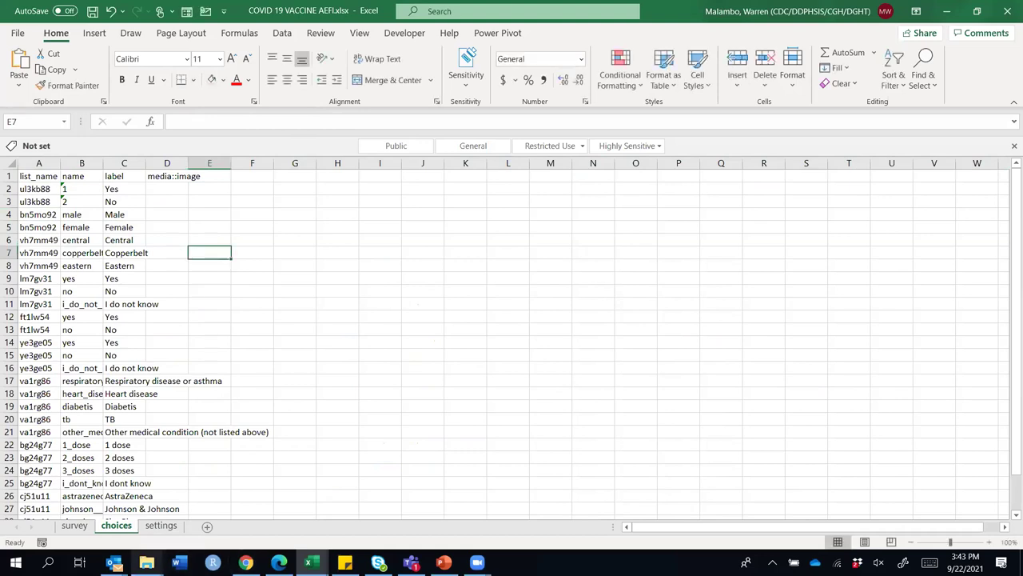
Switch to the FETP pictures folder in File Explorer, copy the full file name man.png, and return to the Excel workbook
click(480, 496)
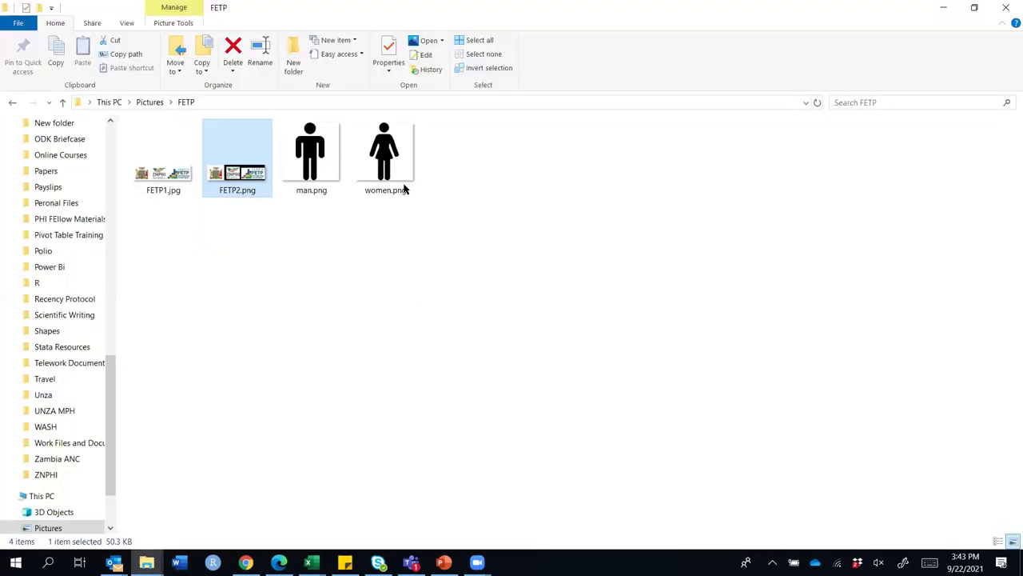
click(326, 196)
click(326, 195)
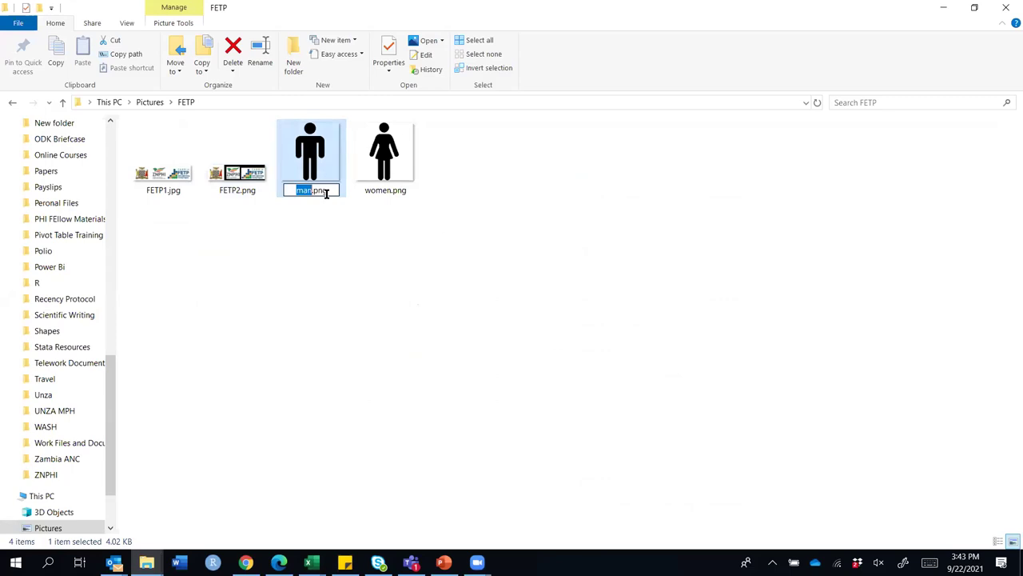
click(945, 8)
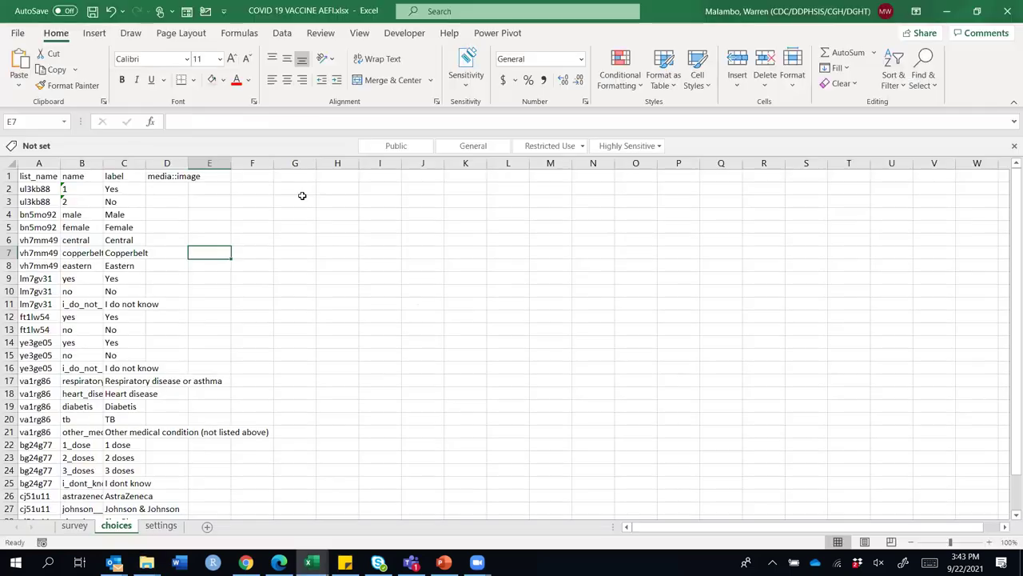
Paste man.png into E4 for the Male choice and into E5 for Female, changing the Female entry to woman.png
click(204, 215)
text(man.png)
click(206, 227)
text(man.png)
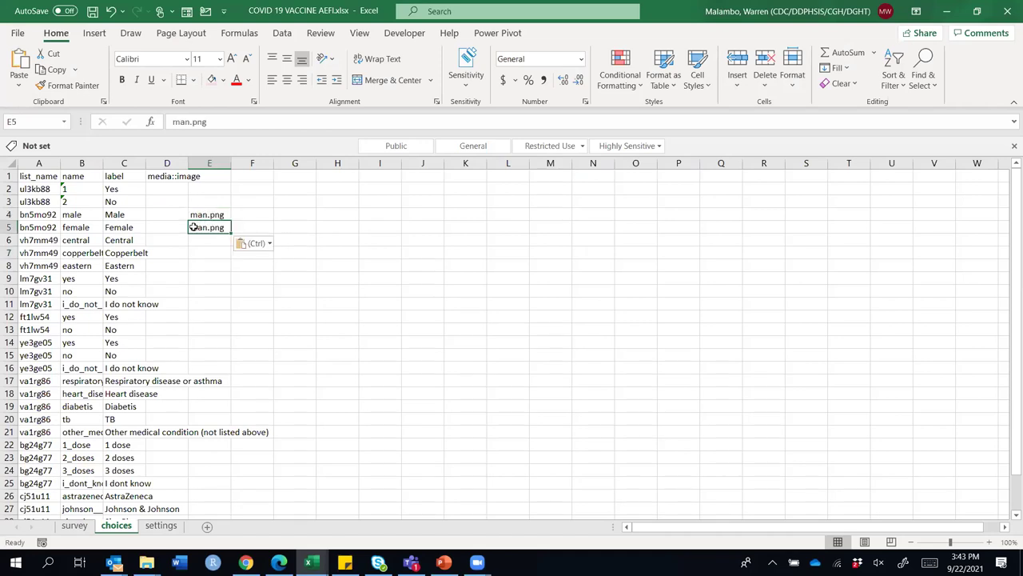
double_click(191, 227)
text(wo)
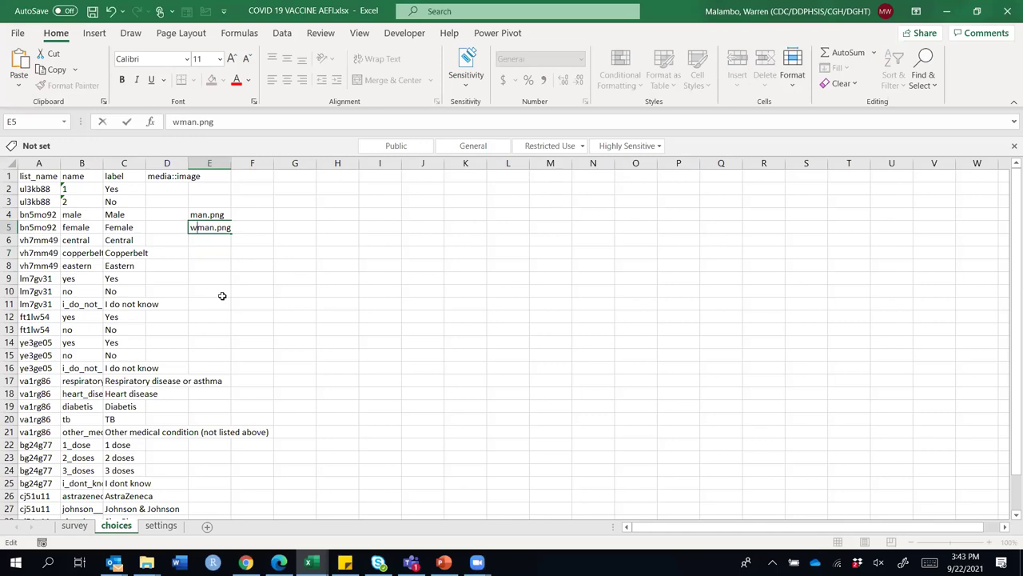
click(279, 324)
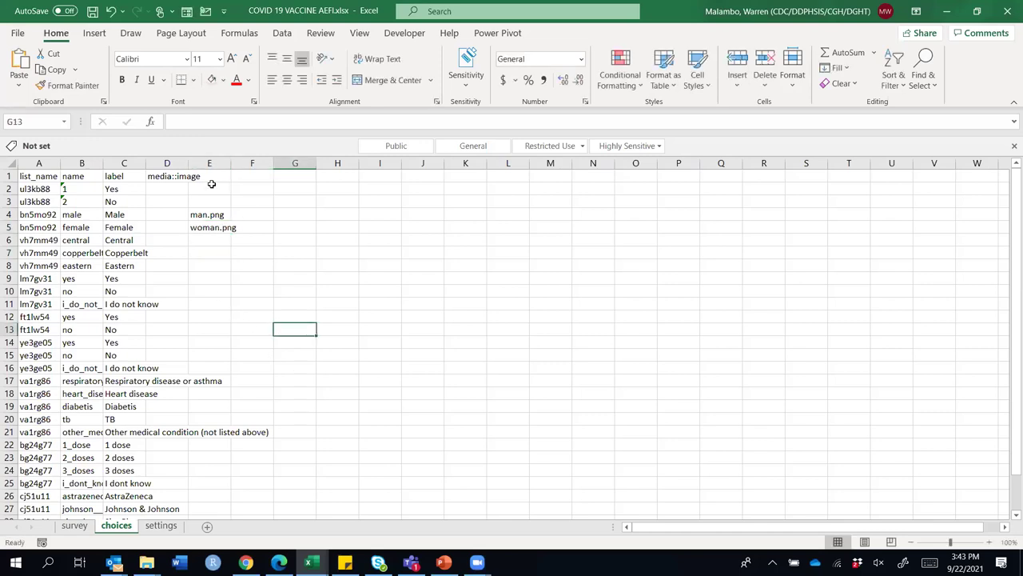
Move both image file names from E4:E5 into the media::image column and fit the widths of columns C and D
double_click(146, 163)
drag(344, 219, 312, 237)
click(308, 292)
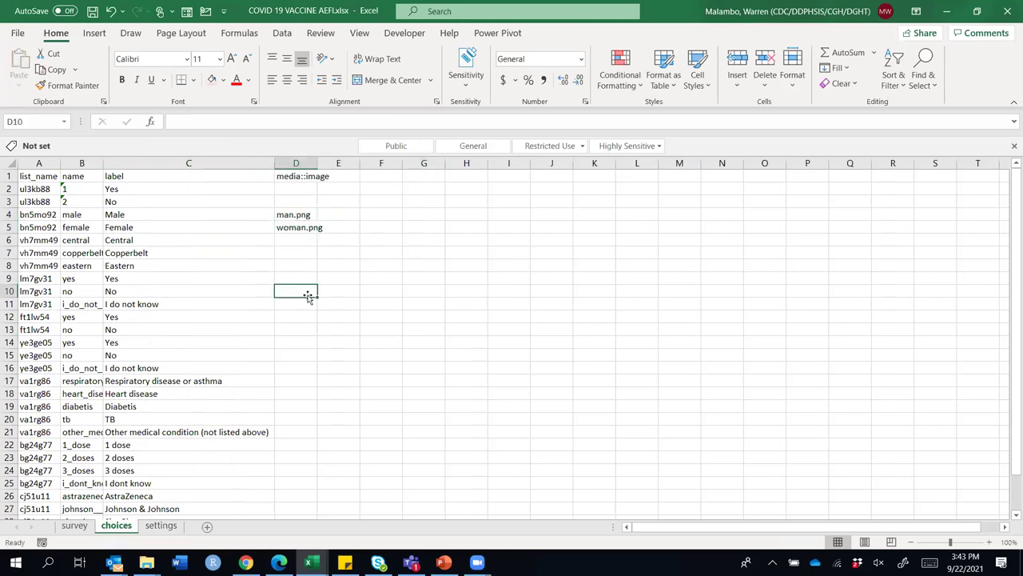
drag(310, 160, 309, 160)
double_click(317, 163)
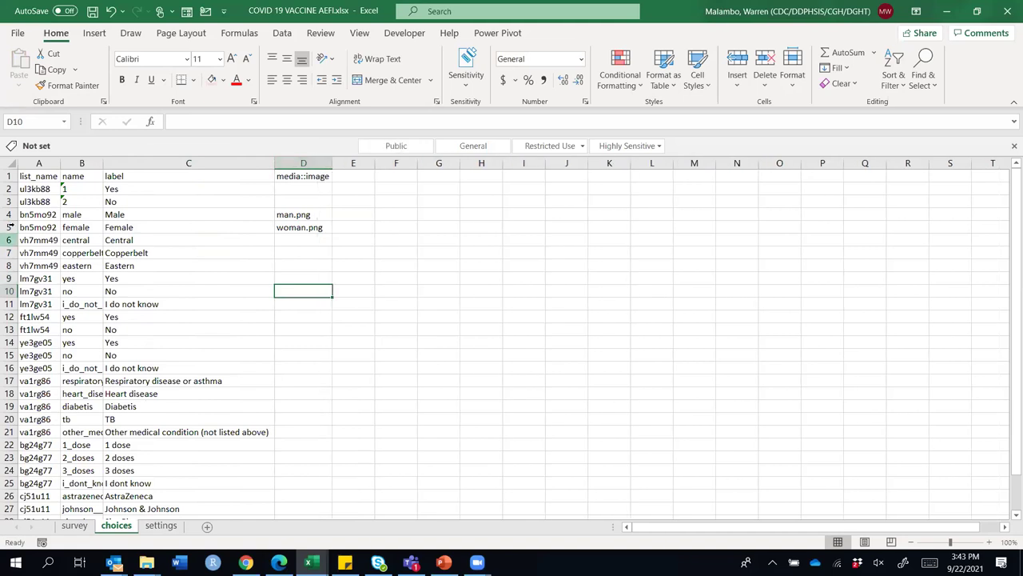
Check the Male and Female image entries and save the workbook with the General sensitivity label
drag(9, 215, 8, 228)
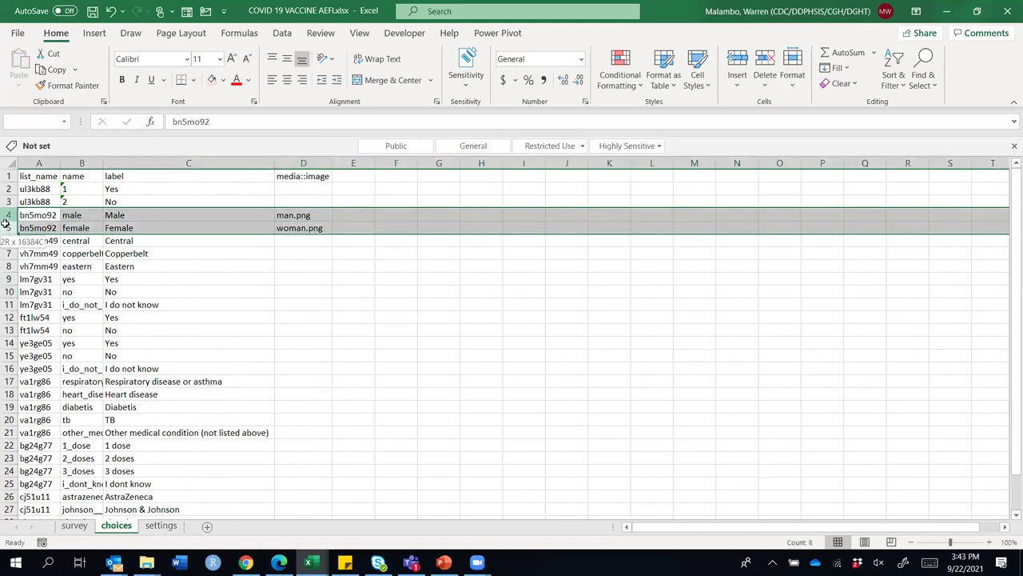
click(286, 215)
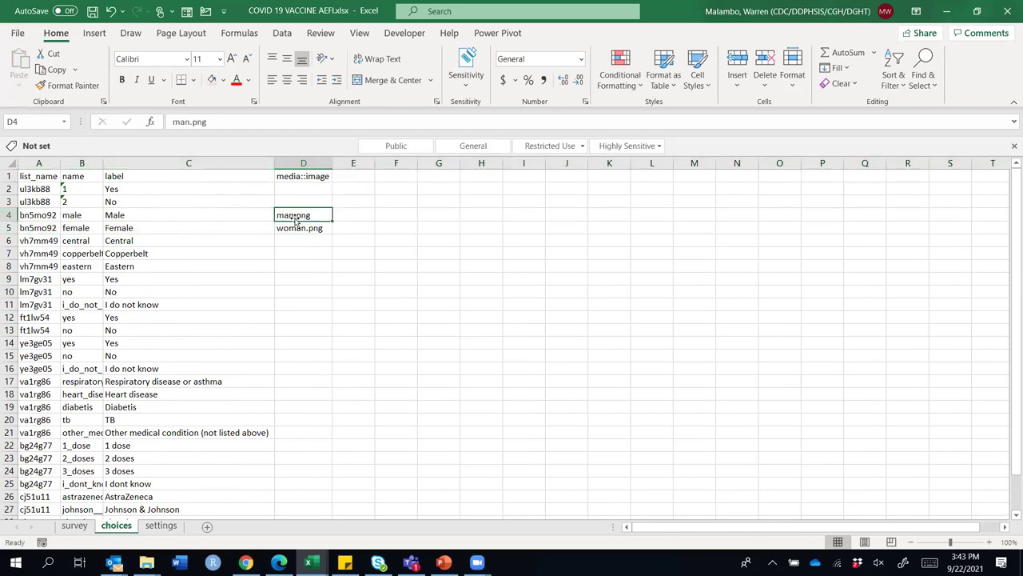
click(305, 229)
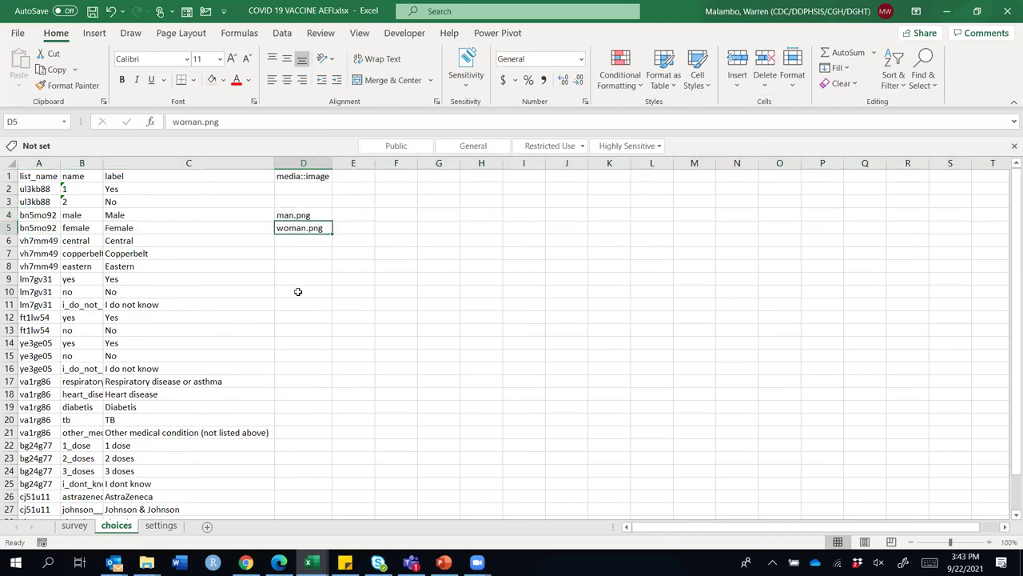
key(ctrl+s)
click(473, 279)
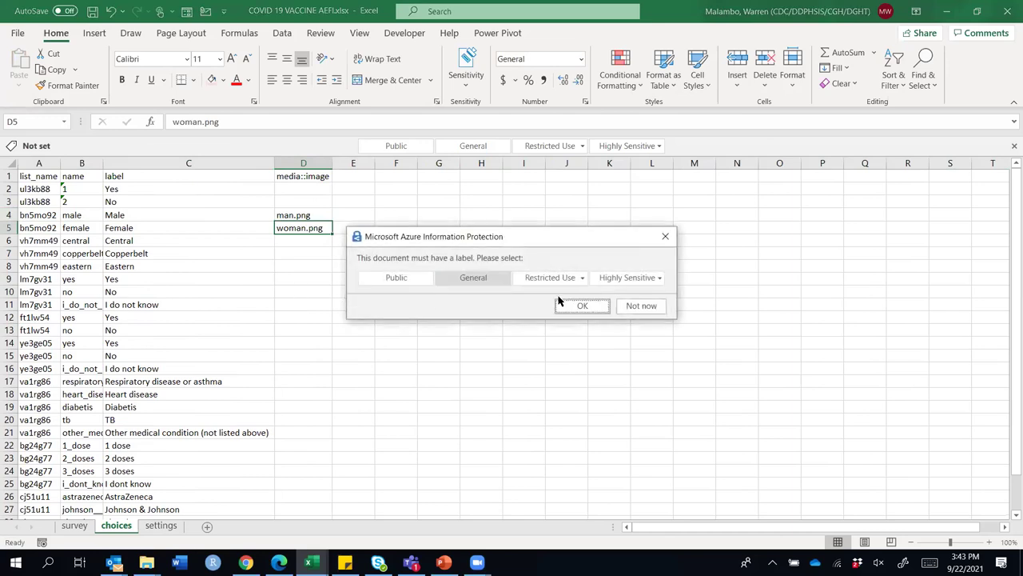
click(576, 309)
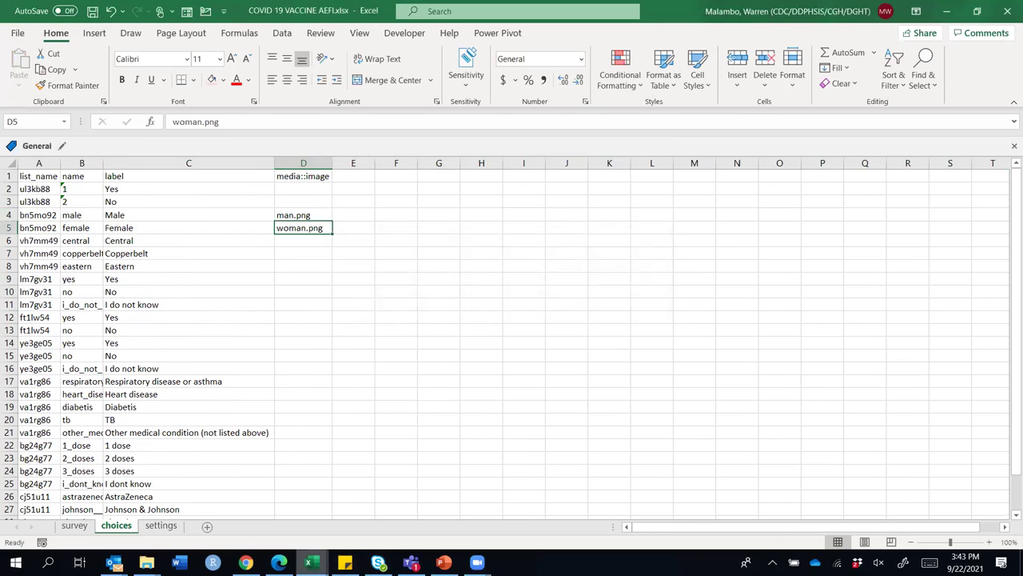
Switch to Chrome, close the COVID 19 VACCINE AEFI form editor in KoBoToolbox, and expand the deployed and draft project lists
click(247, 562)
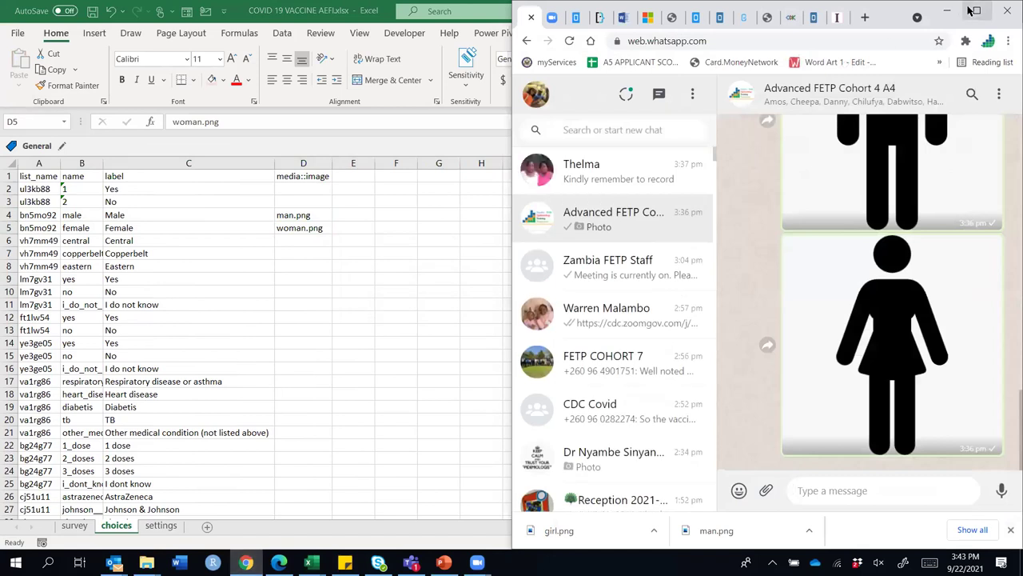
click(977, 12)
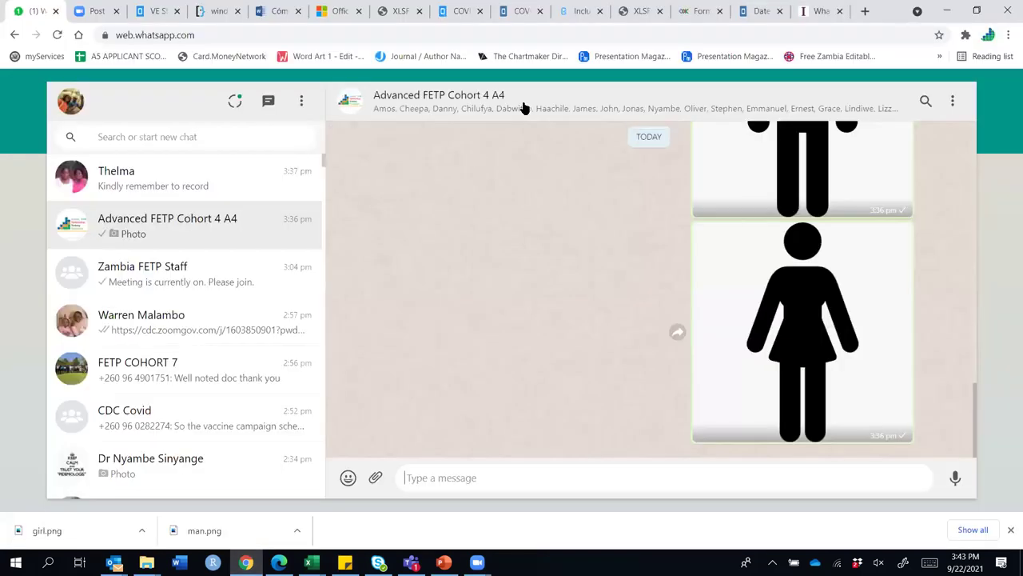
click(575, 11)
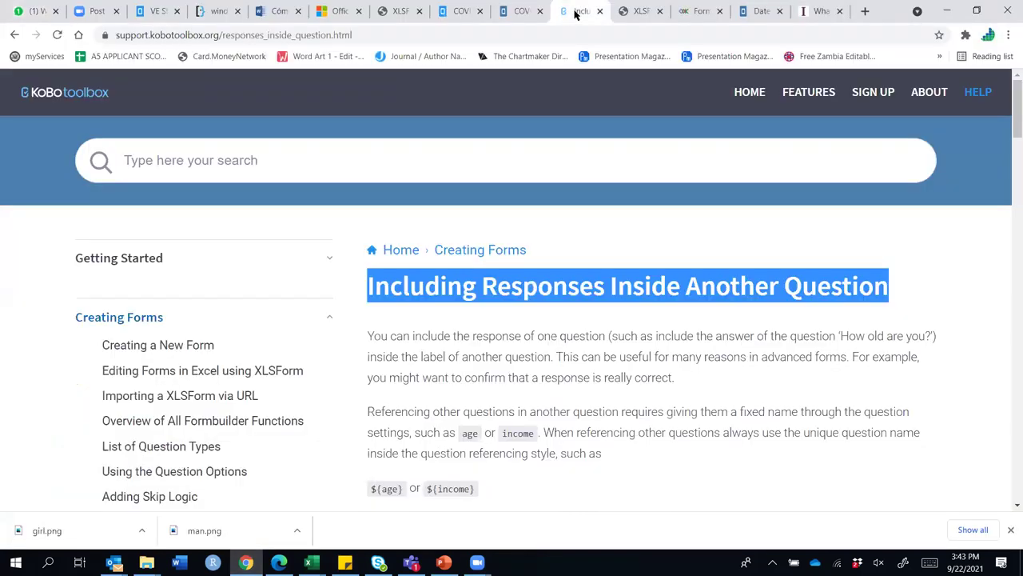
key(ctrl+shift+Tab)
key(ctrl+shift+Tab)
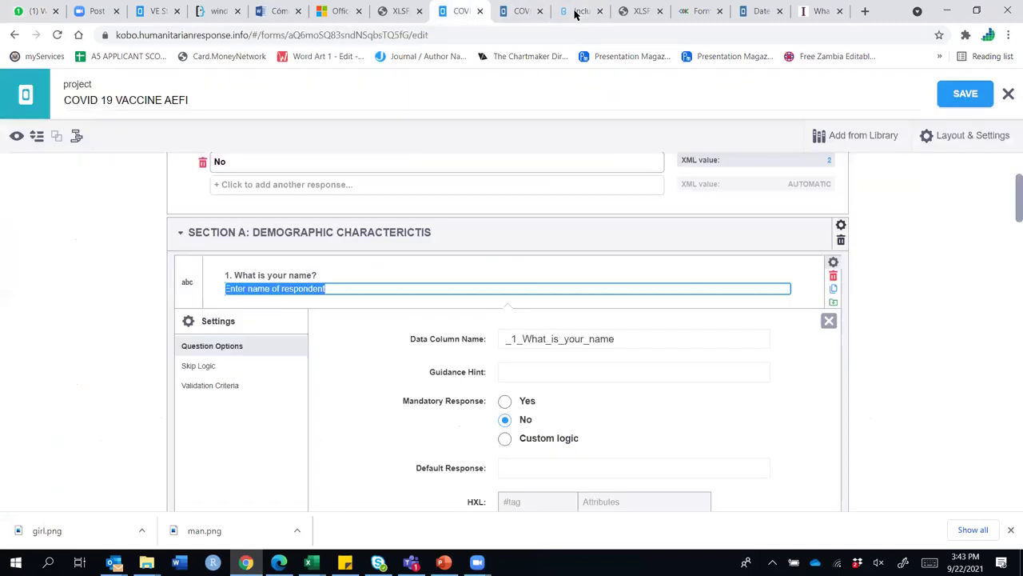
scroll(903, 385, up, 2)
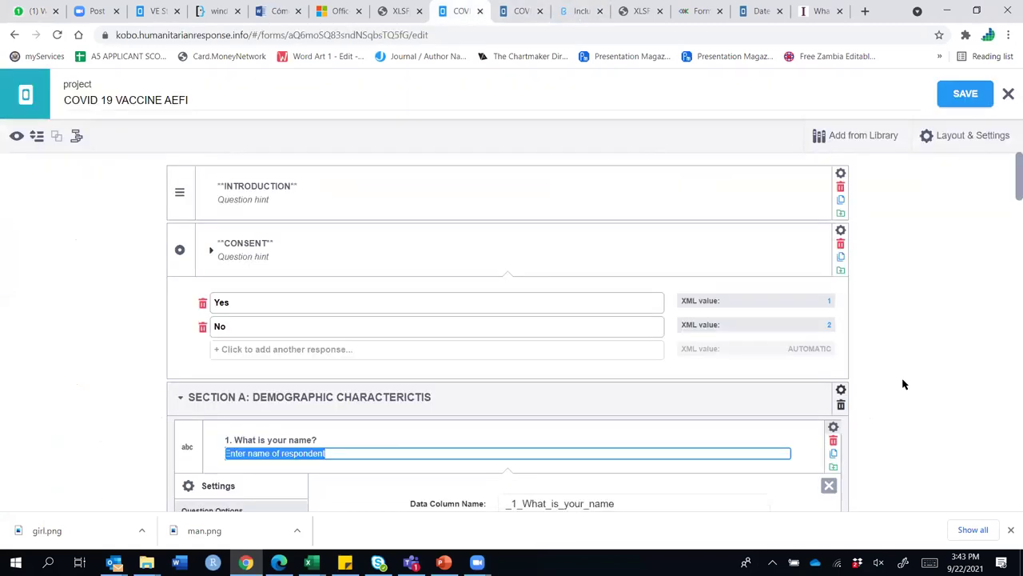
click(1008, 93)
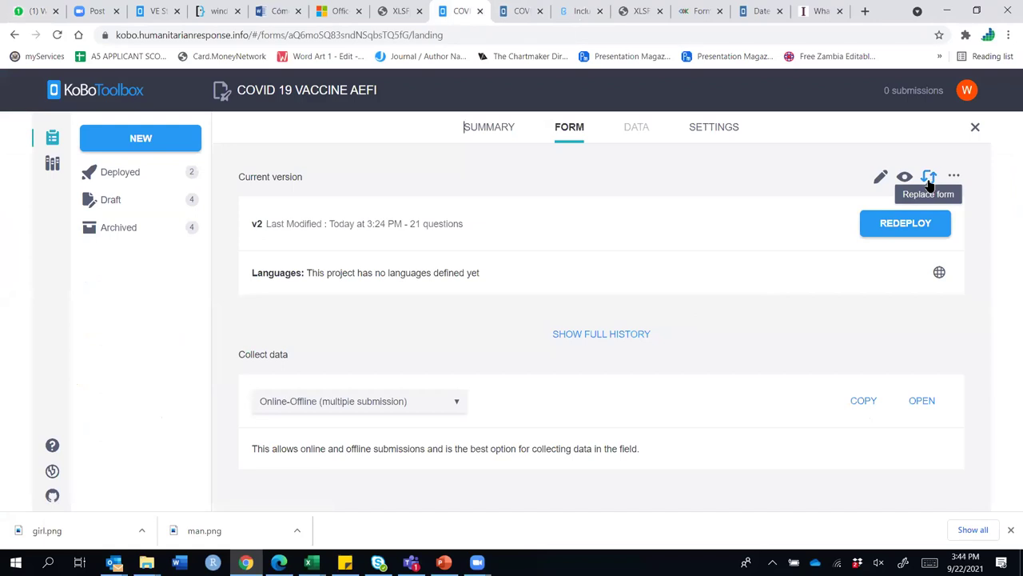
click(115, 171)
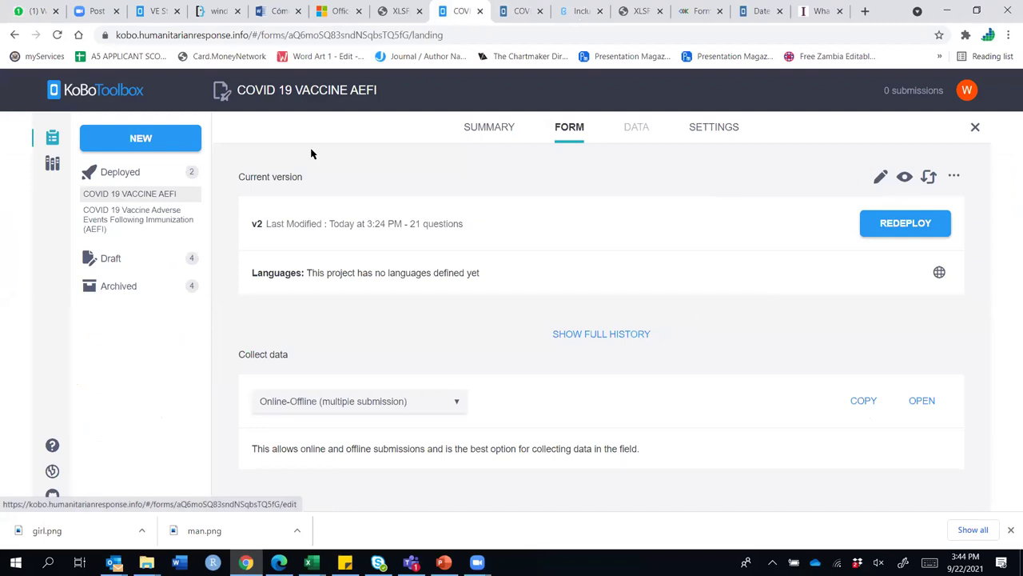
click(111, 259)
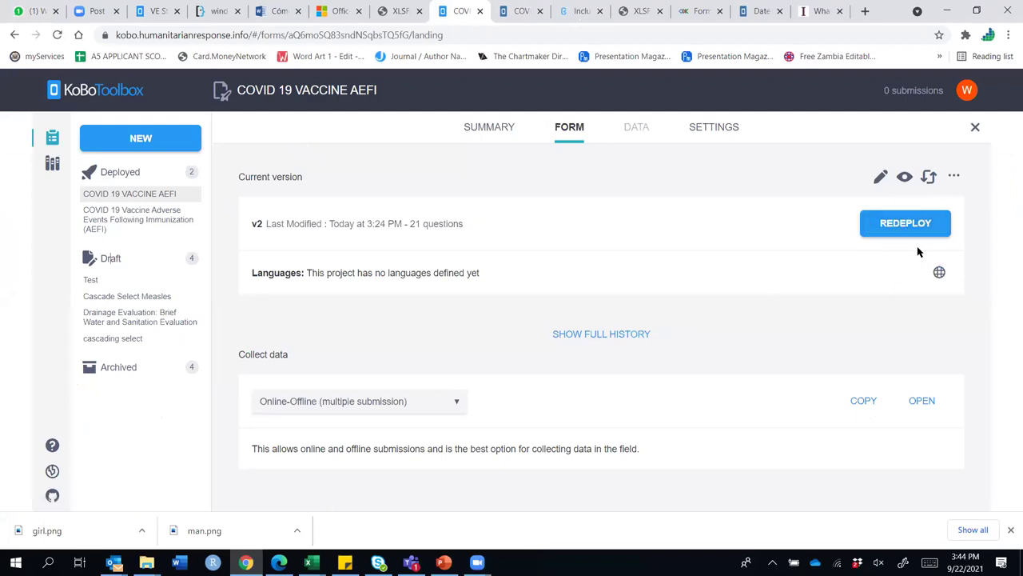
Replace the project's form by uploading the XLSForm COVID 19 VACCINE AEFI.xlsx from the Downloads folder
click(929, 177)
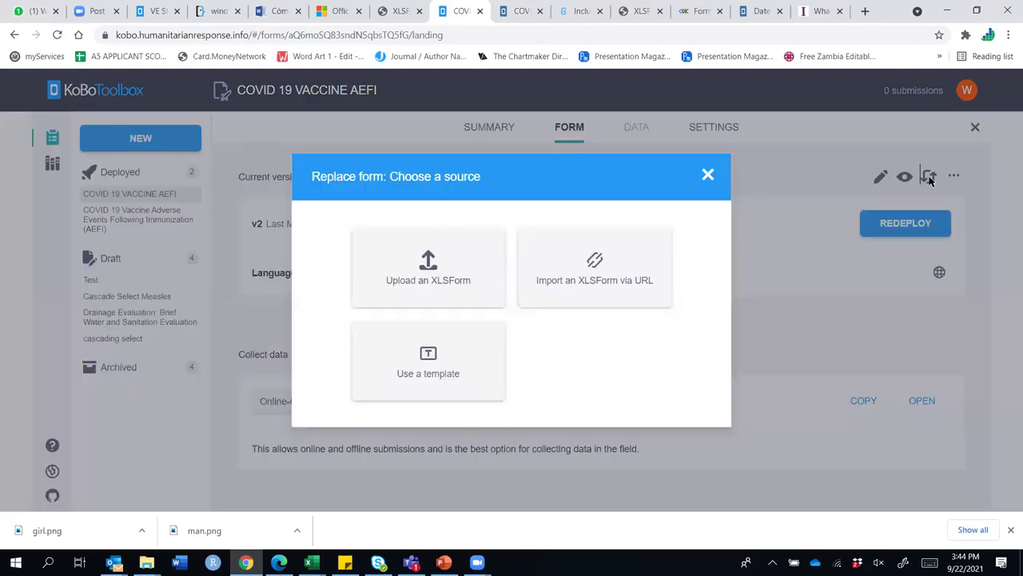
click(406, 285)
click(510, 305)
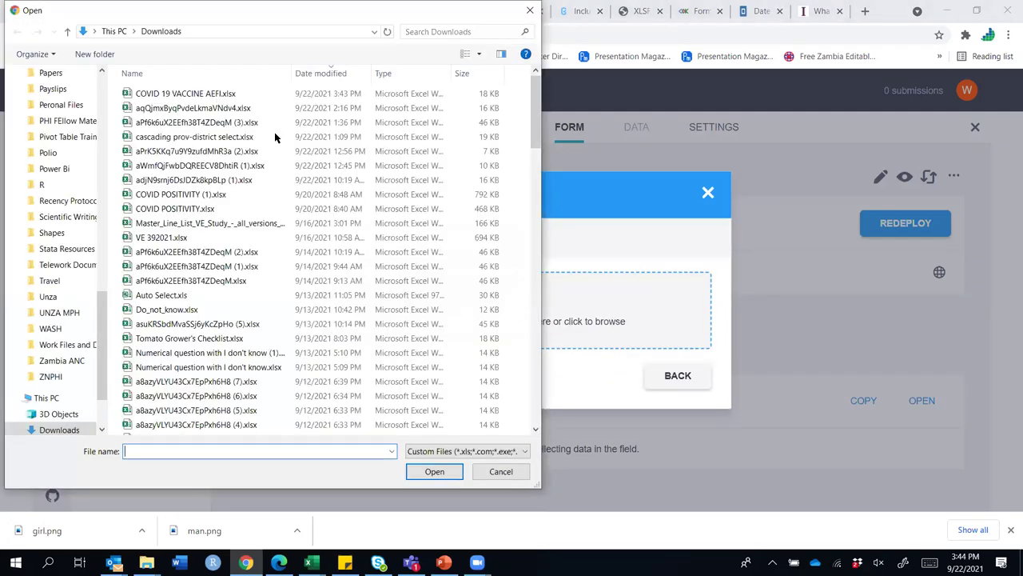
click(193, 96)
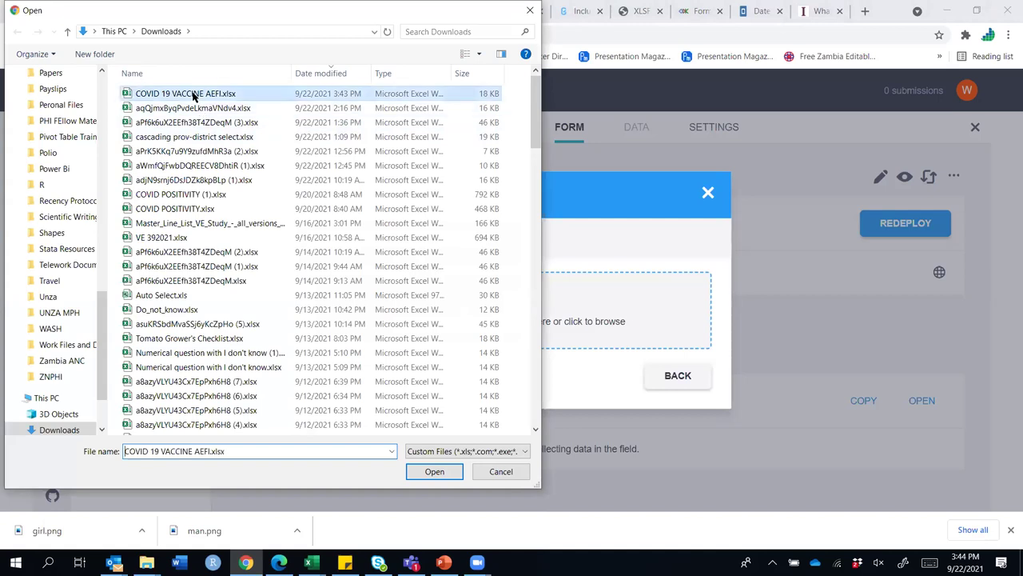
click(435, 473)
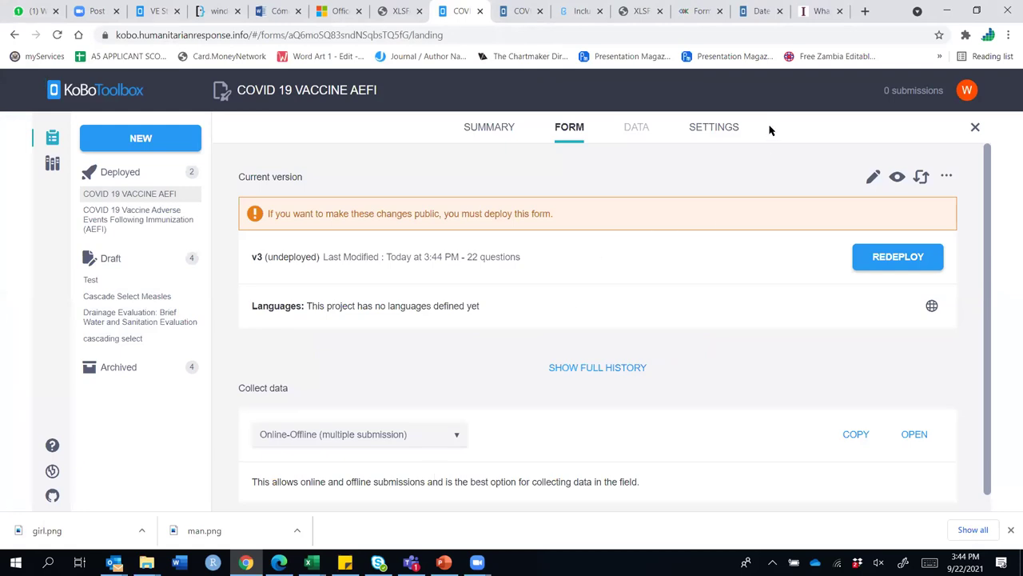
Attach man.png, women.png and FETP2.png from the Pictures\FETP folder to the project's media files and check the attached files list
click(717, 128)
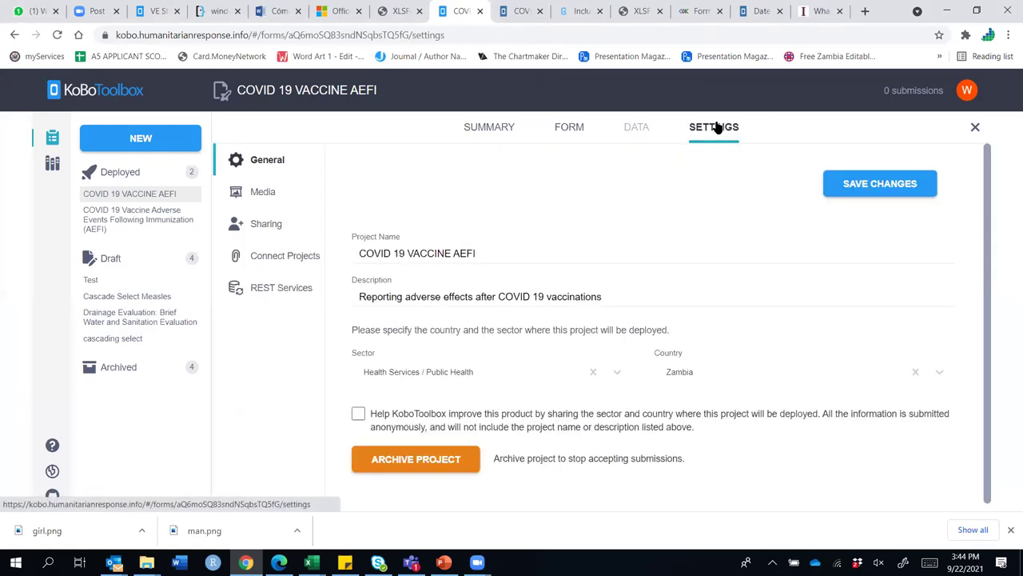
click(250, 198)
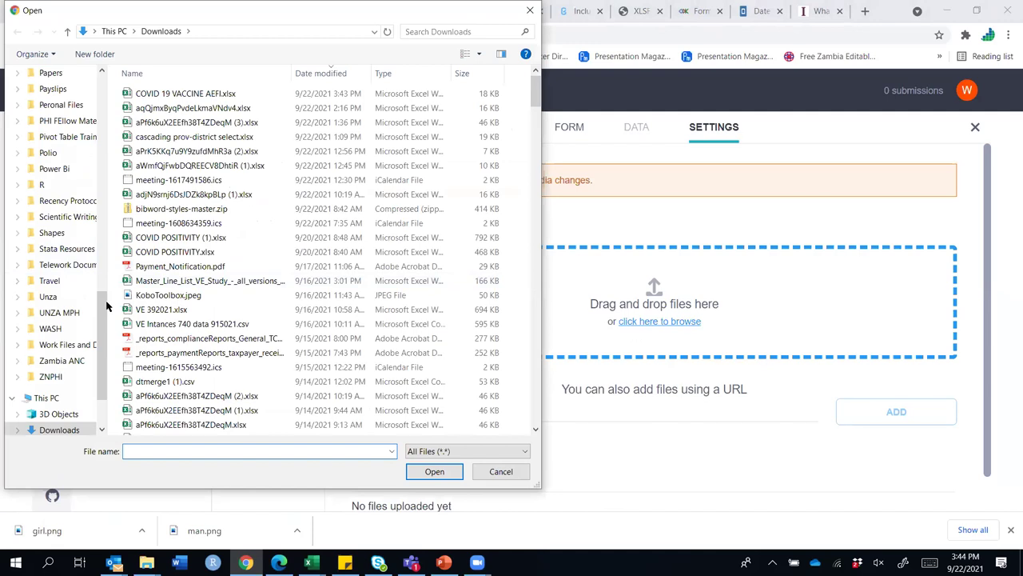
scroll(104, 281, up, 15)
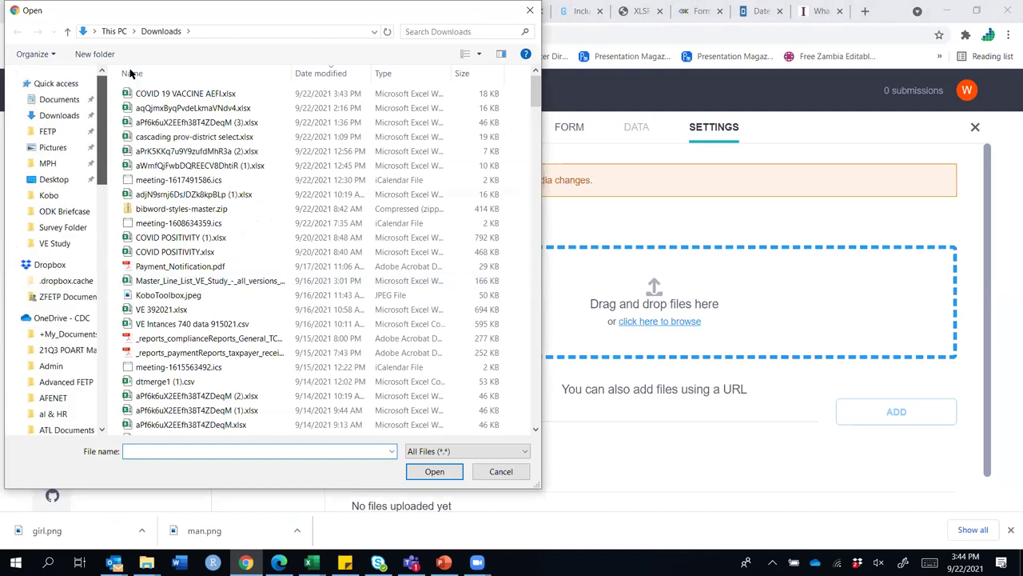
click(48, 150)
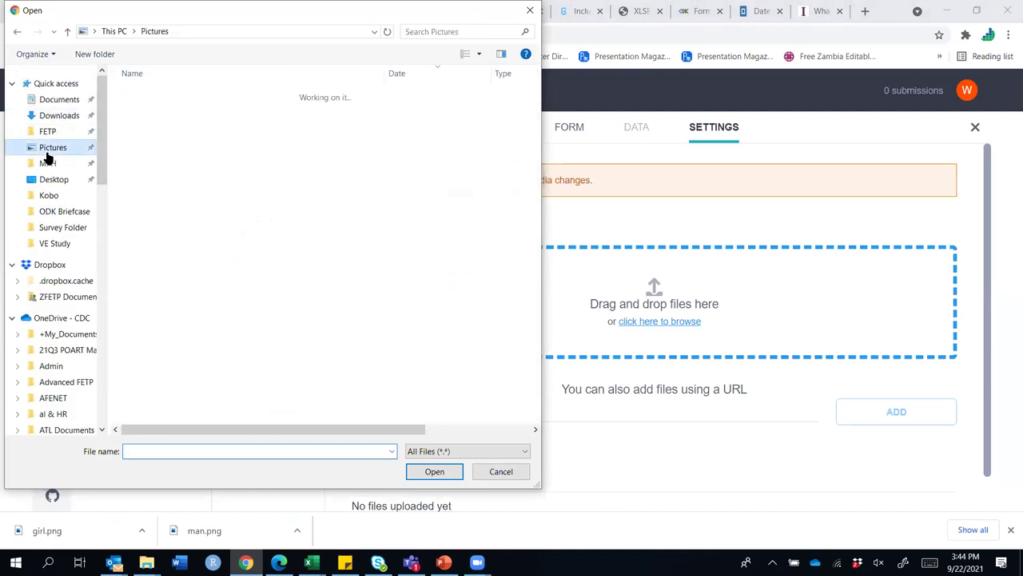
double_click(144, 95)
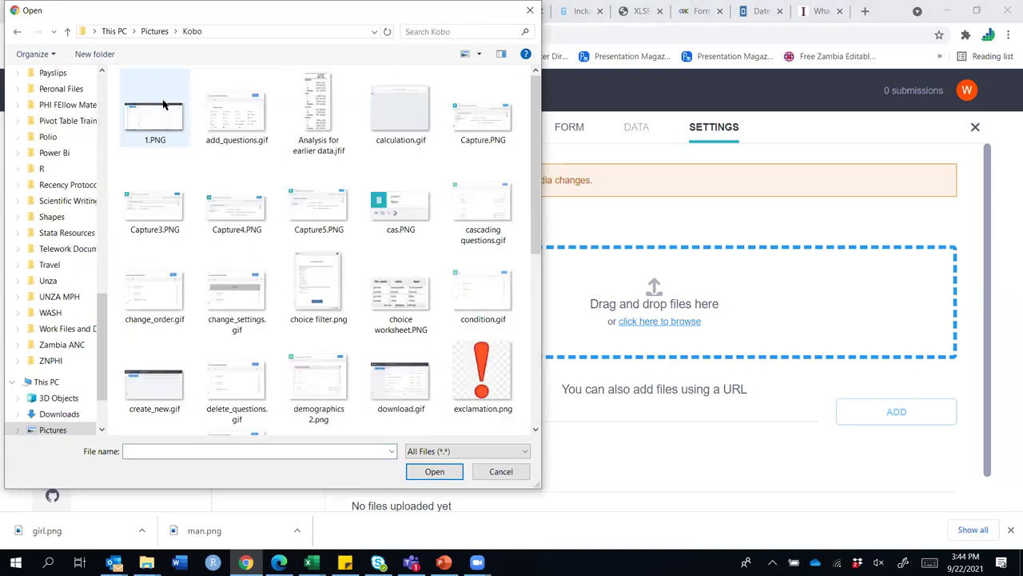
click(67, 31)
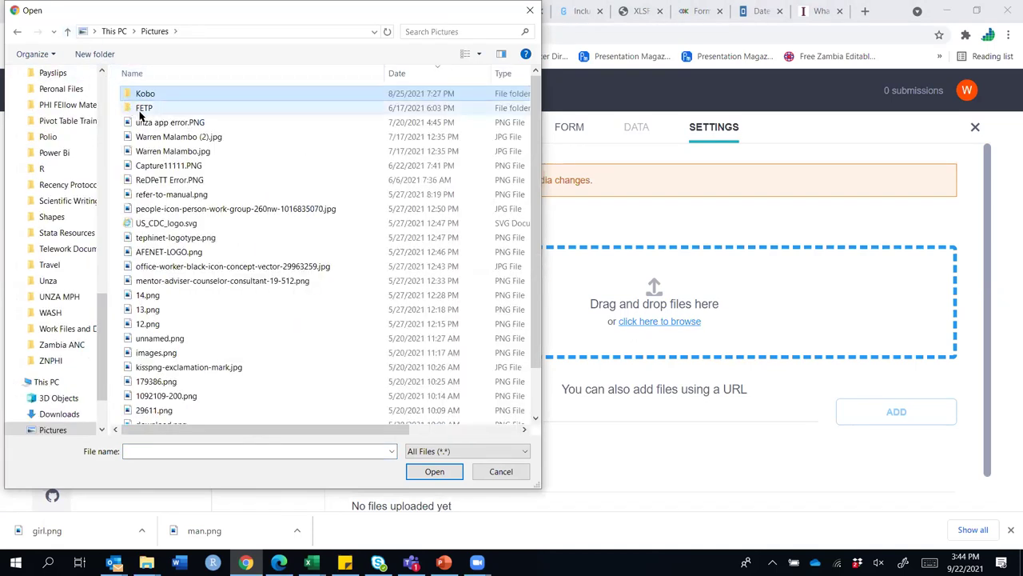
double_click(140, 114)
drag(407, 190, 226, 94)
click(431, 470)
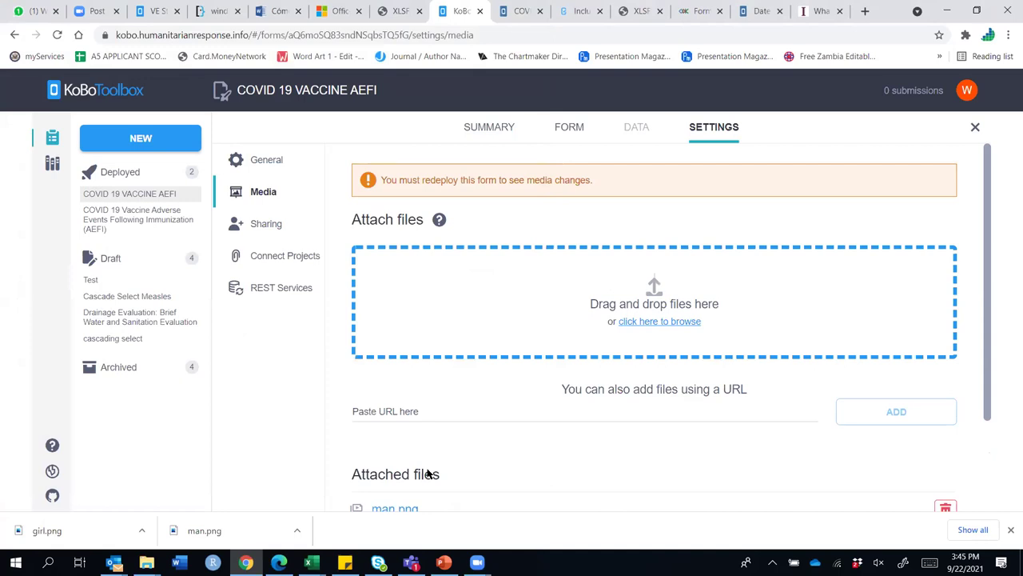
drag(988, 320, 988, 404)
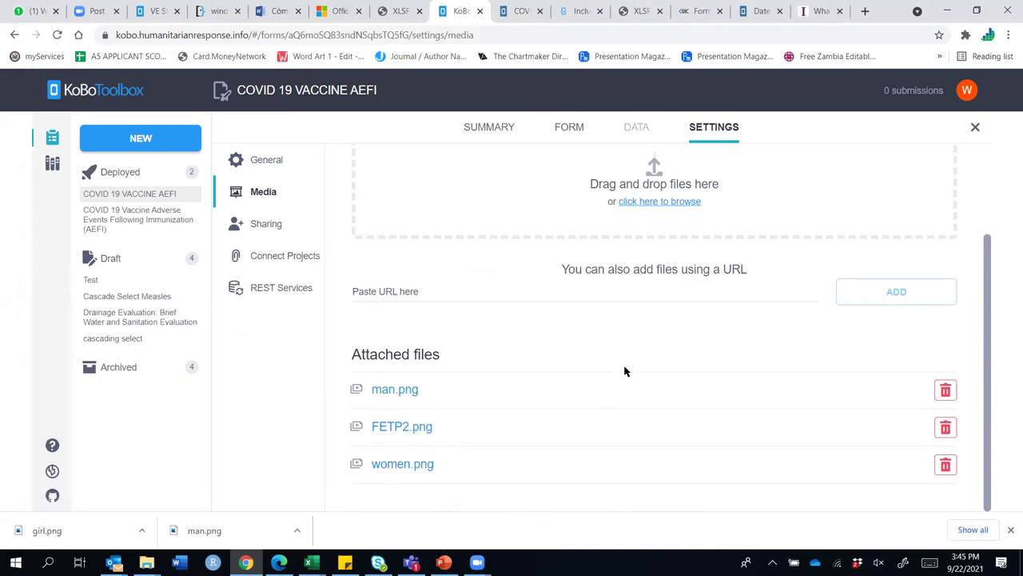
scroll(643, 352, up, 2)
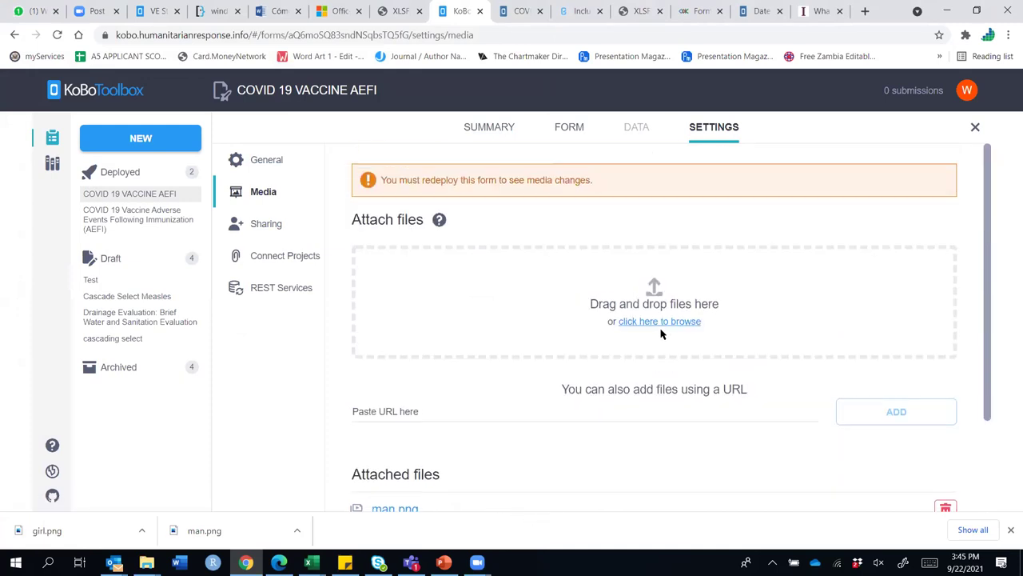
Redeploy the COVID 19 VACCINE AEFI form with its new media files, overwriting the existing deployment
click(571, 127)
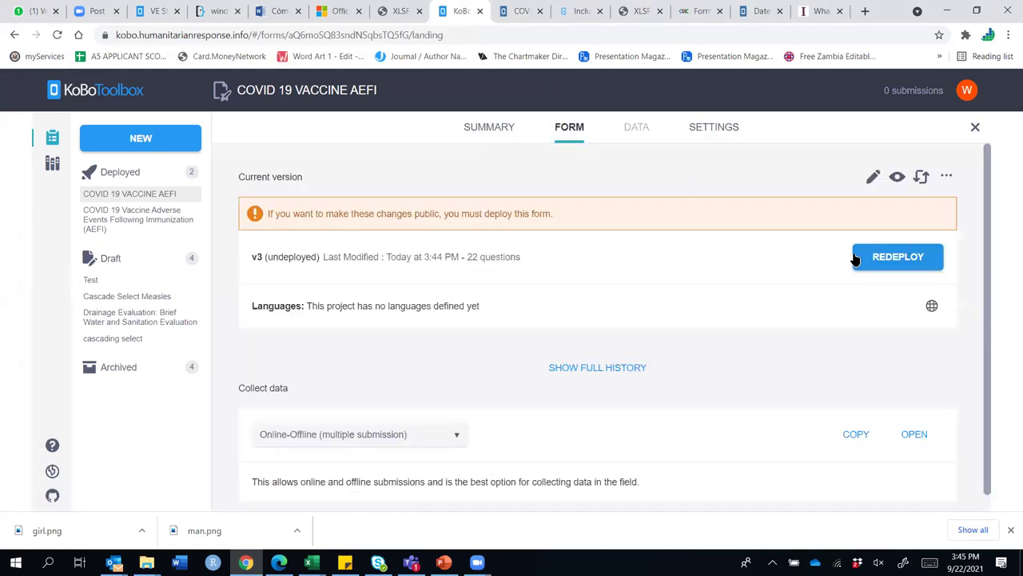
click(897, 257)
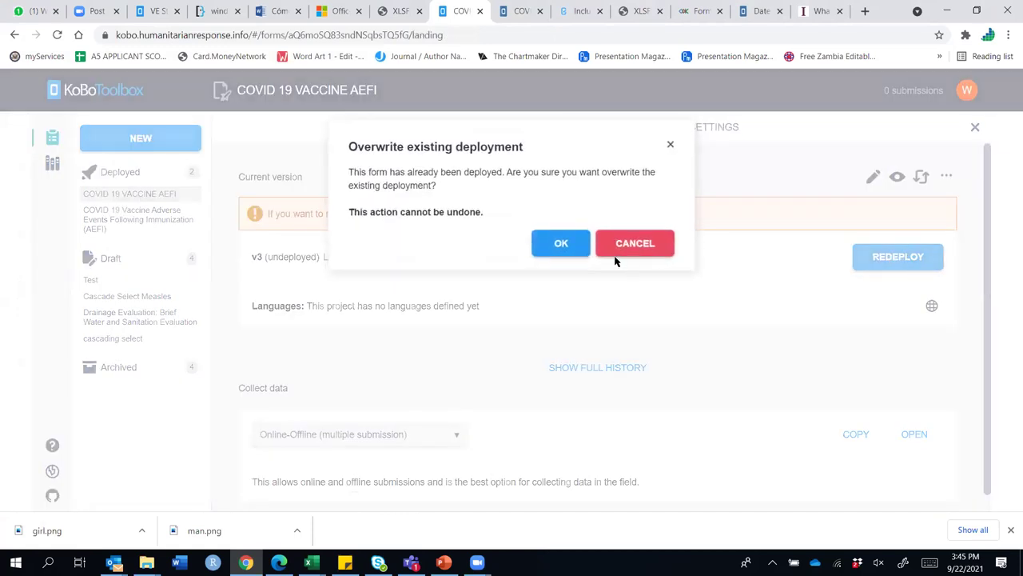
click(568, 245)
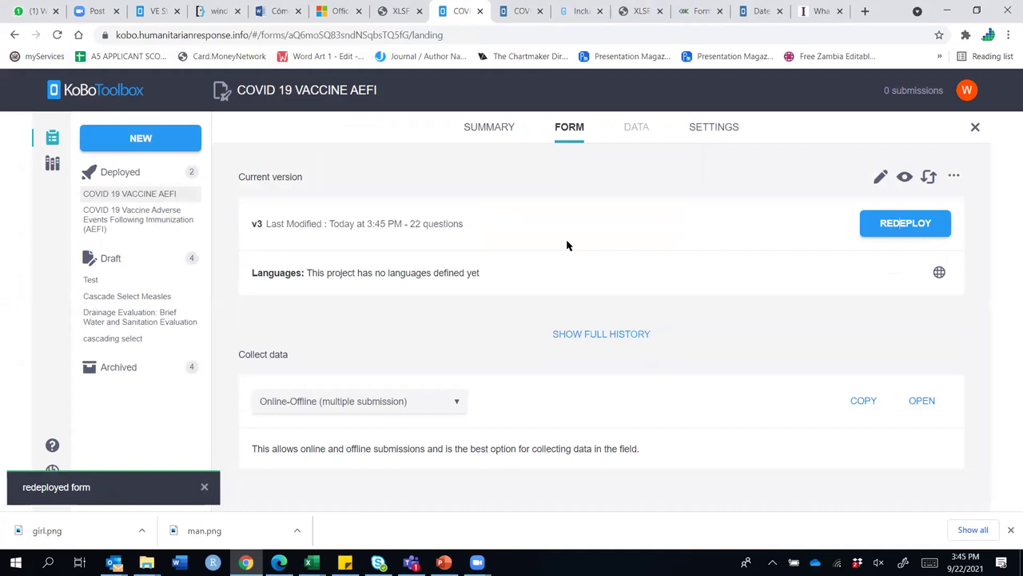
Open the Online-Offline (multiple submission) web form, discard the unsaved record and reload the page to load the updated version
click(922, 400)
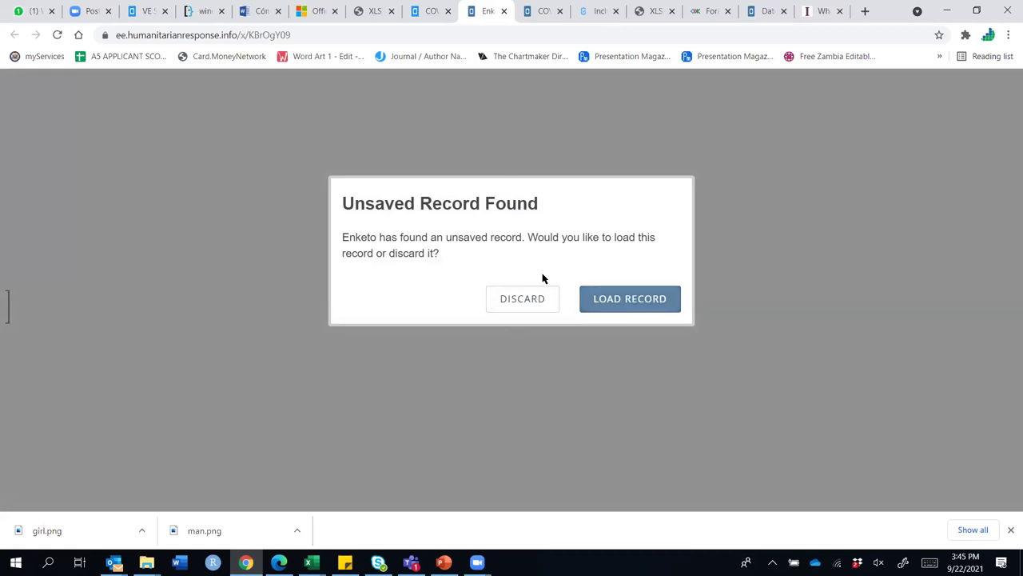
click(524, 299)
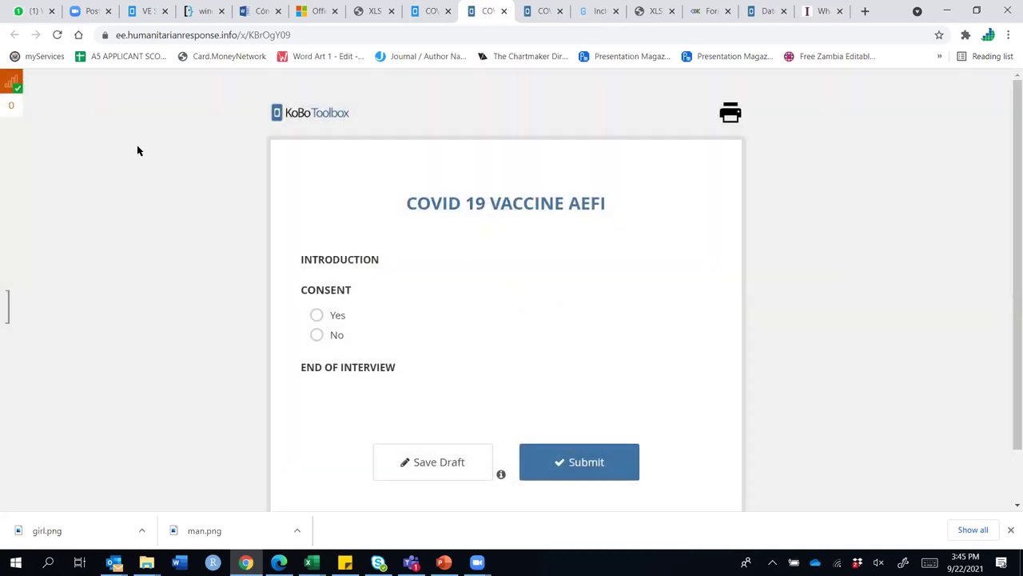
click(57, 34)
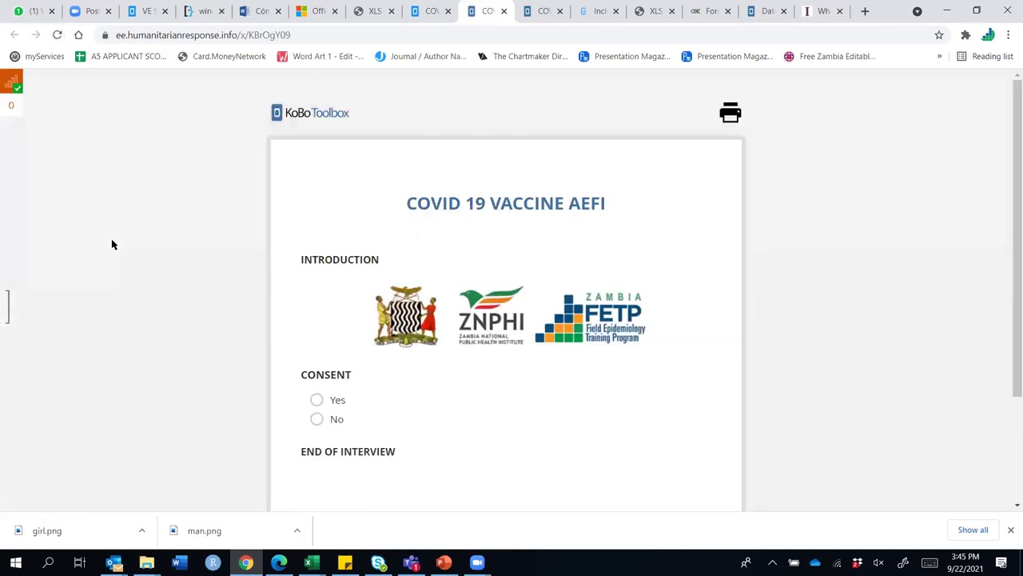
click(57, 36)
Answer Yes to the consent question and check the pictures of the Male and Female options under question 2
click(316, 399)
scroll(489, 319, down, 4)
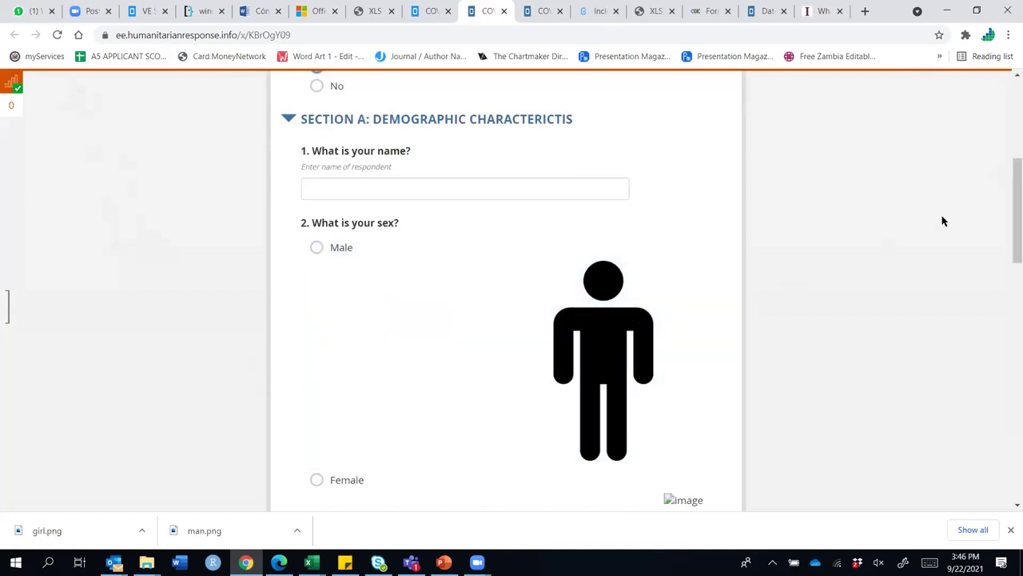
drag(1006, 213, 1008, 258)
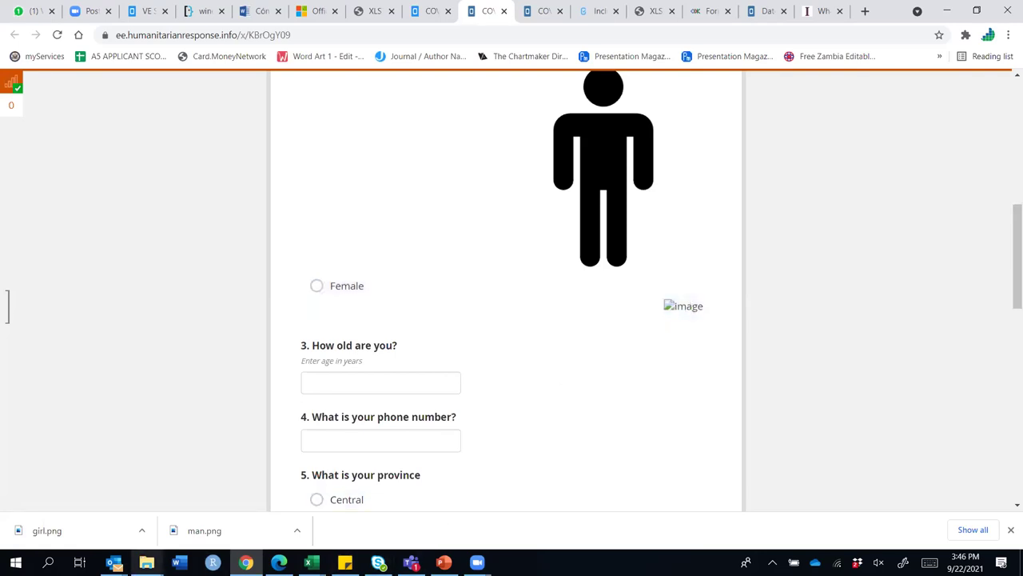
Switch to the FETP folder in File Explorer and rename women.png to woman.png
mouse_move(146, 562)
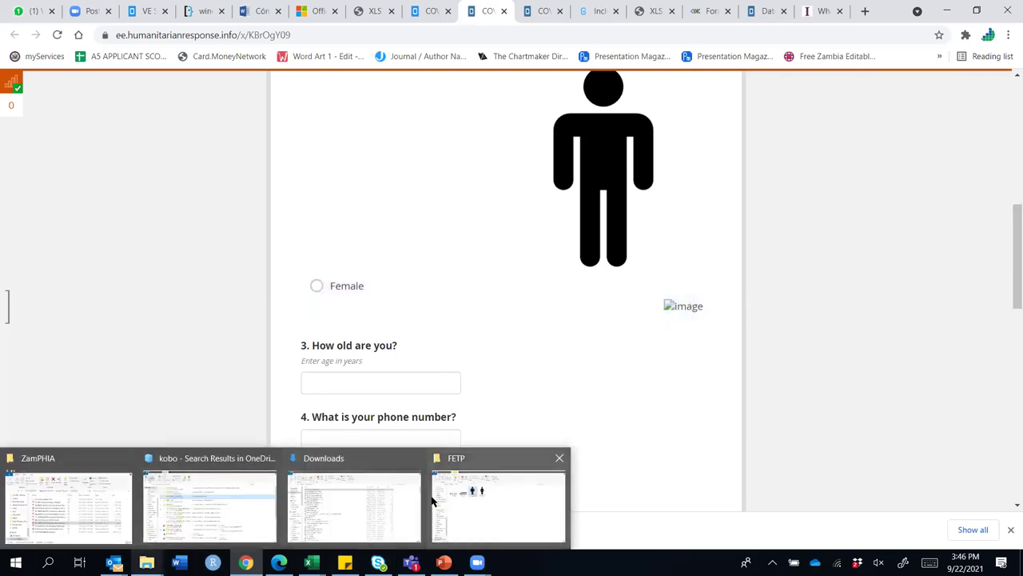
click(532, 505)
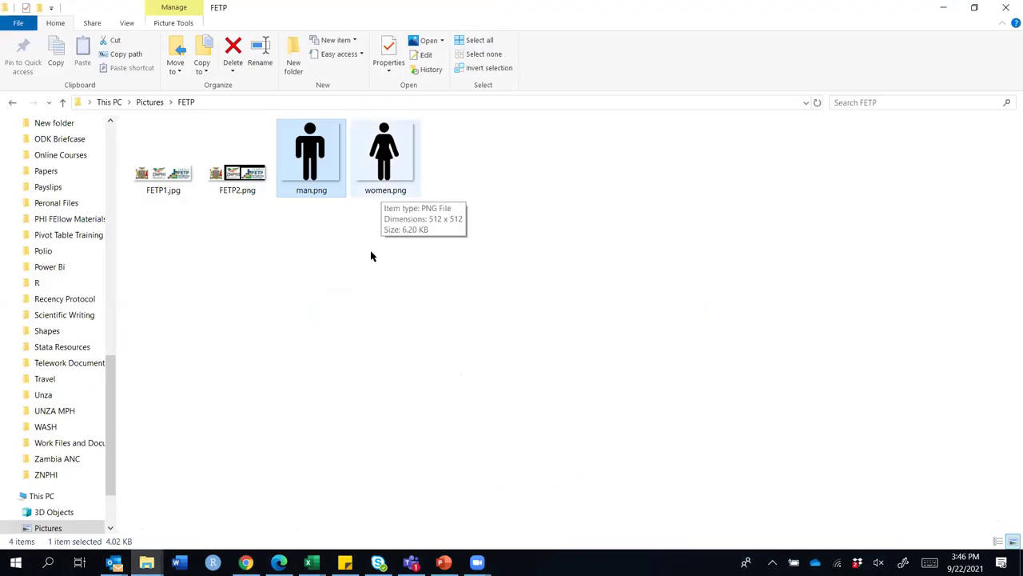
click(383, 193)
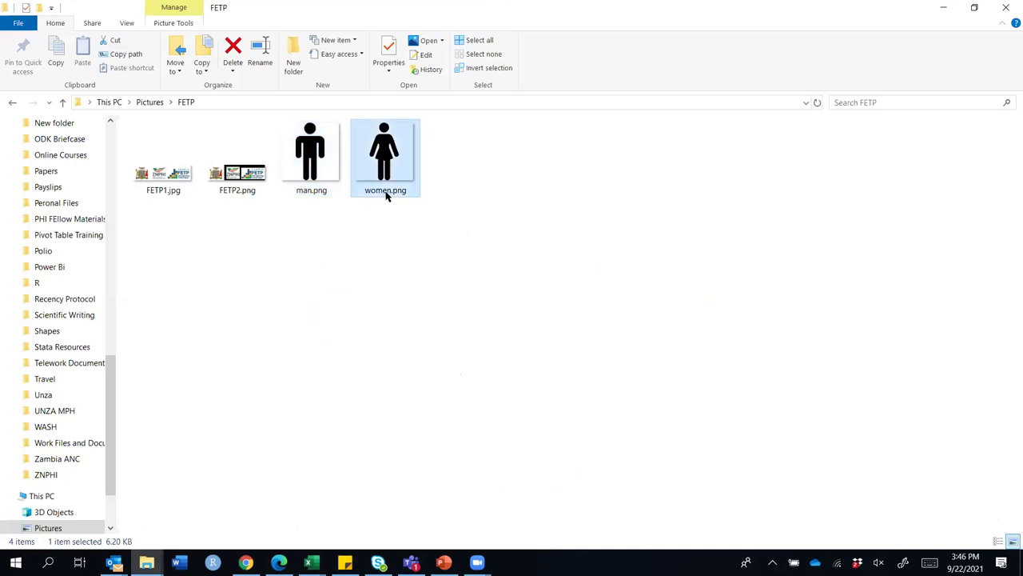
click(385, 192)
key(BackSpace)
text(a)
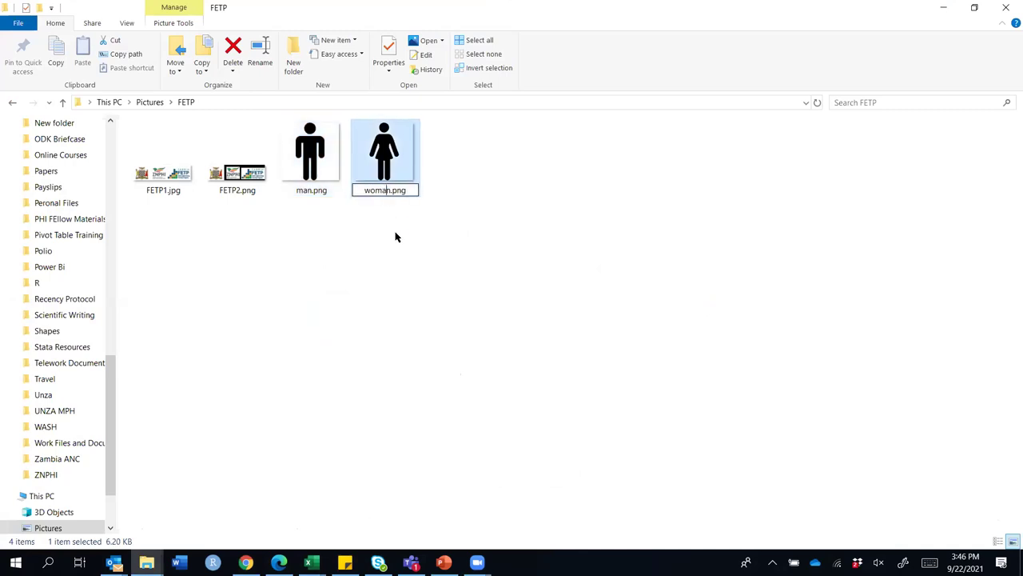
key(Return)
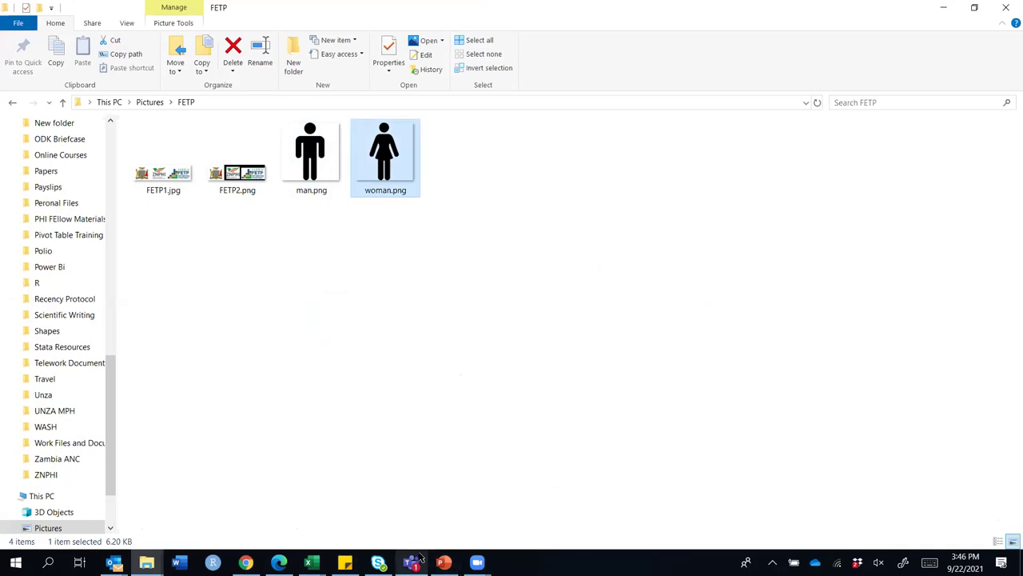
Return to the KoBoToolbox project in Chrome and delete women.png from its attached media files
mouse_move(246, 562)
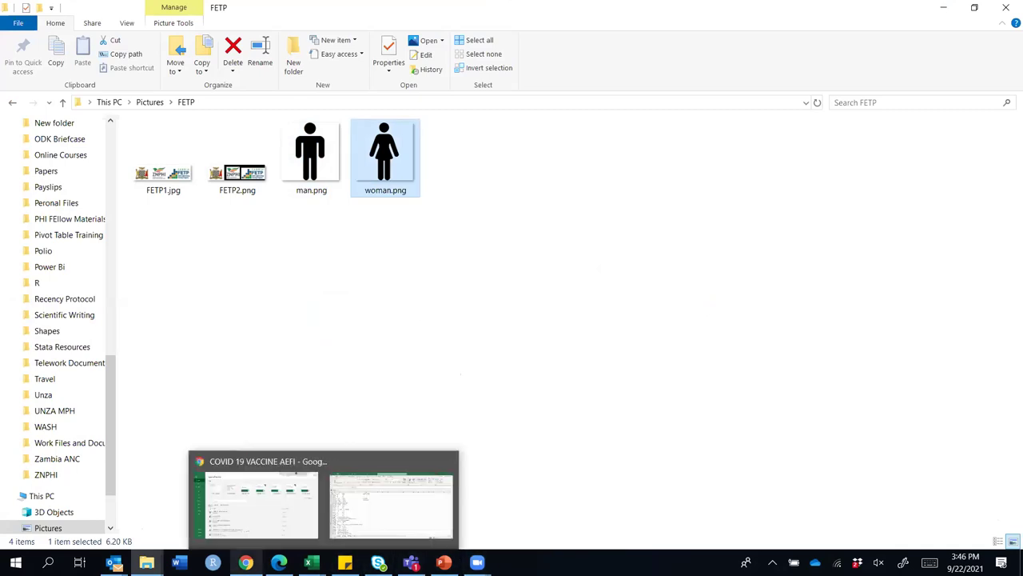
click(256, 491)
key(ctrl+shift+Tab)
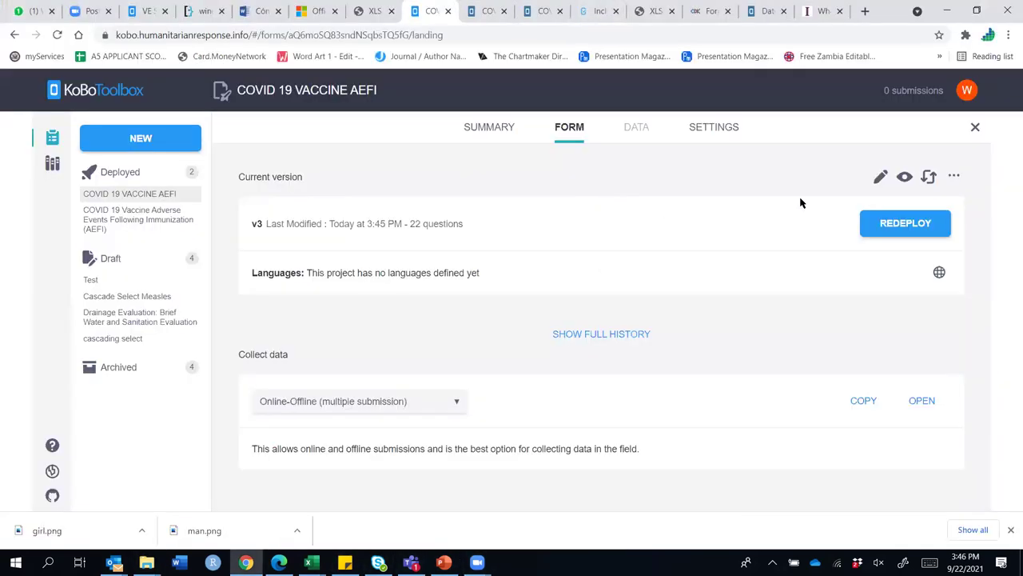
click(708, 128)
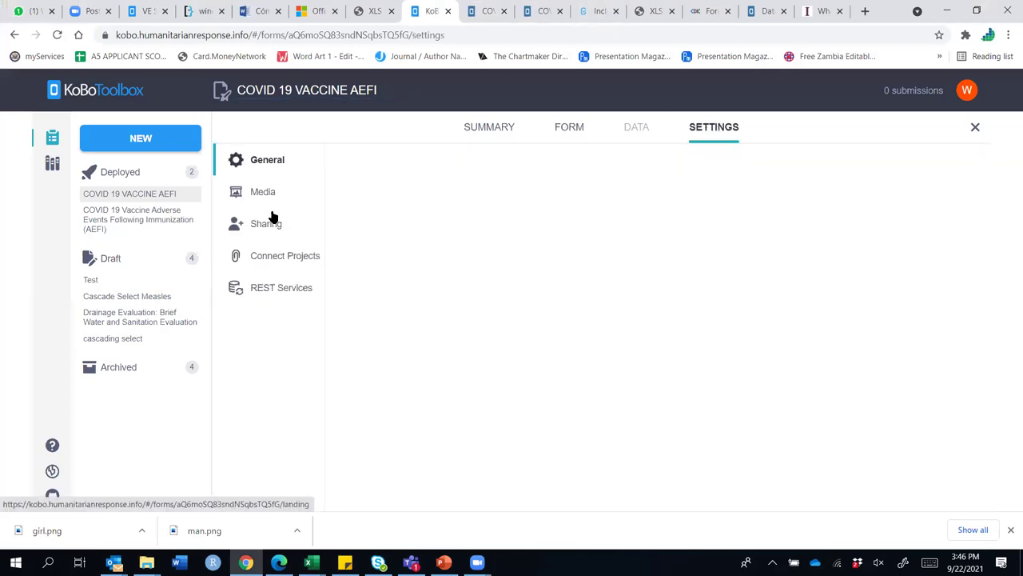
click(254, 200)
scroll(508, 326, down, 2)
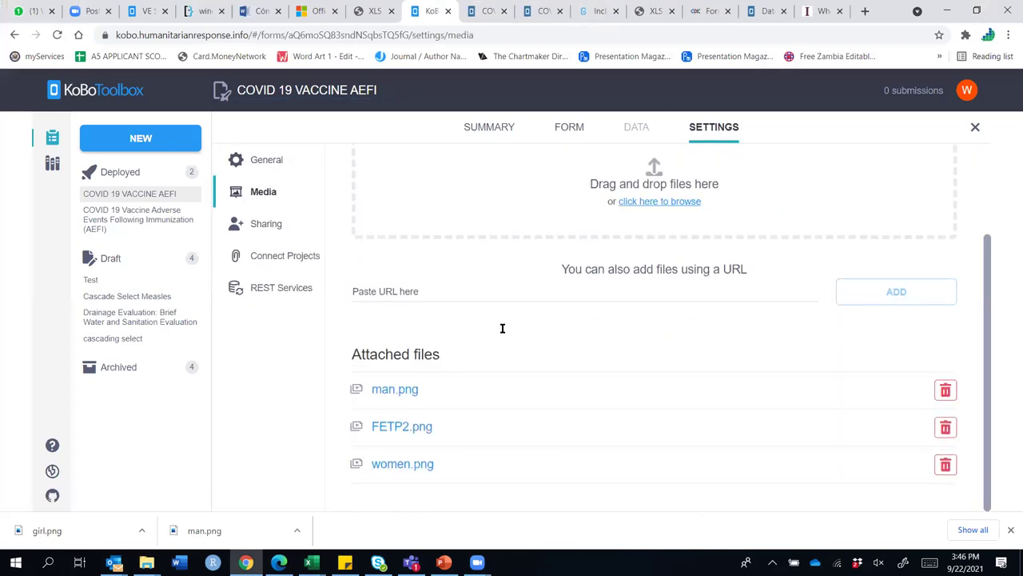
click(946, 466)
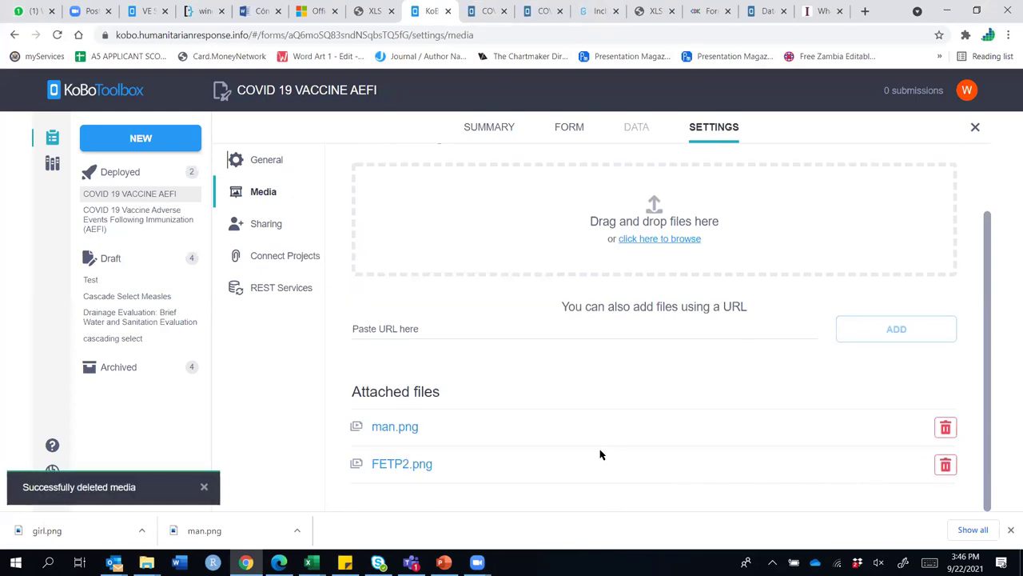
Upload woman.png from the FETP folder to the project's media and check the attached files list
click(666, 240)
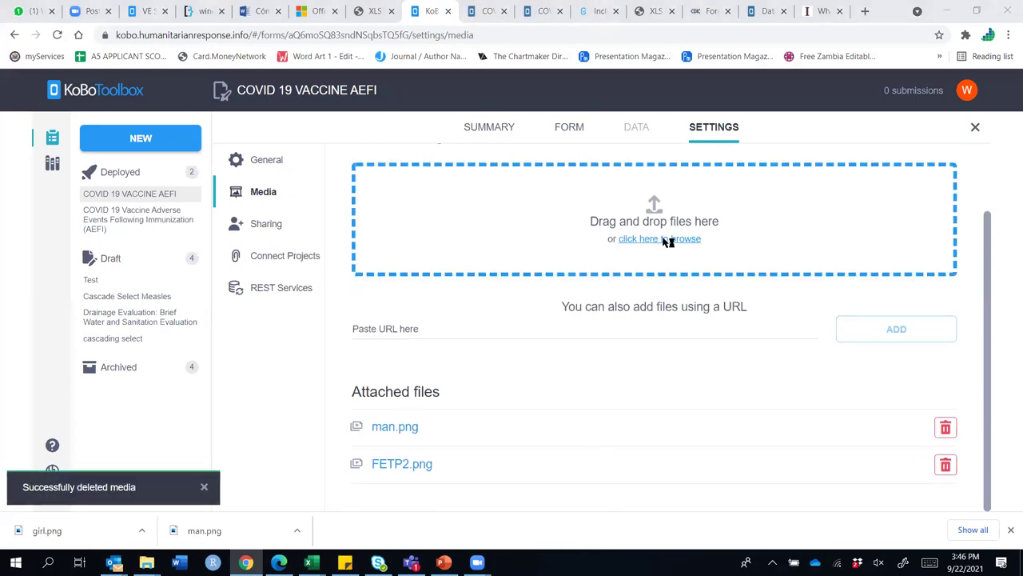
click(368, 104)
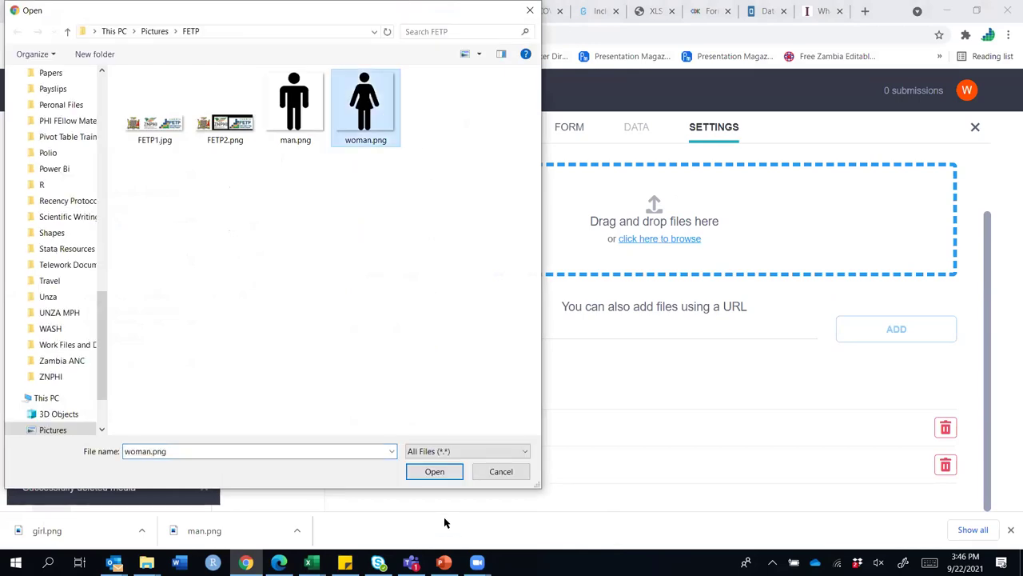
click(421, 473)
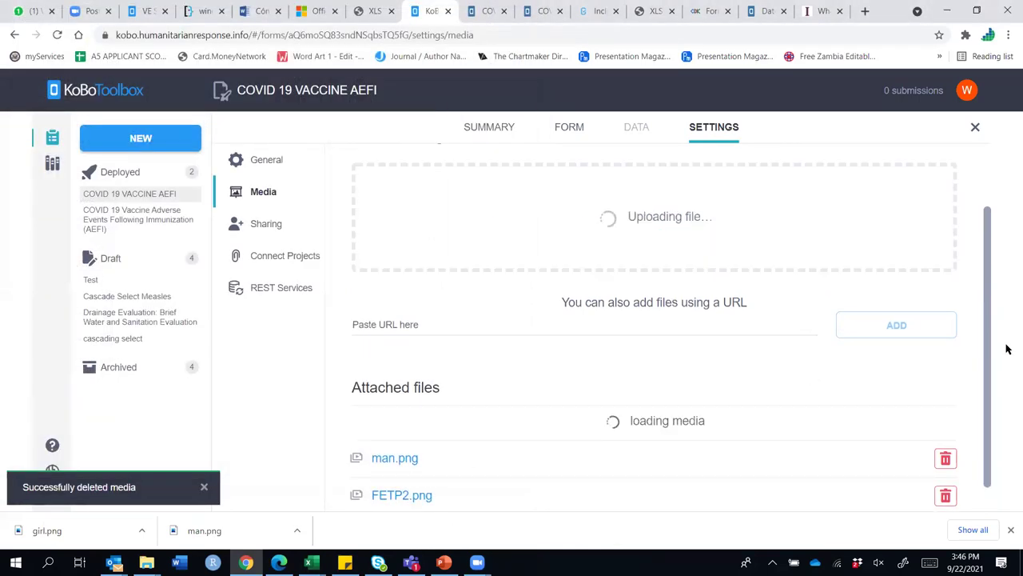
scroll(986, 361, down, 1)
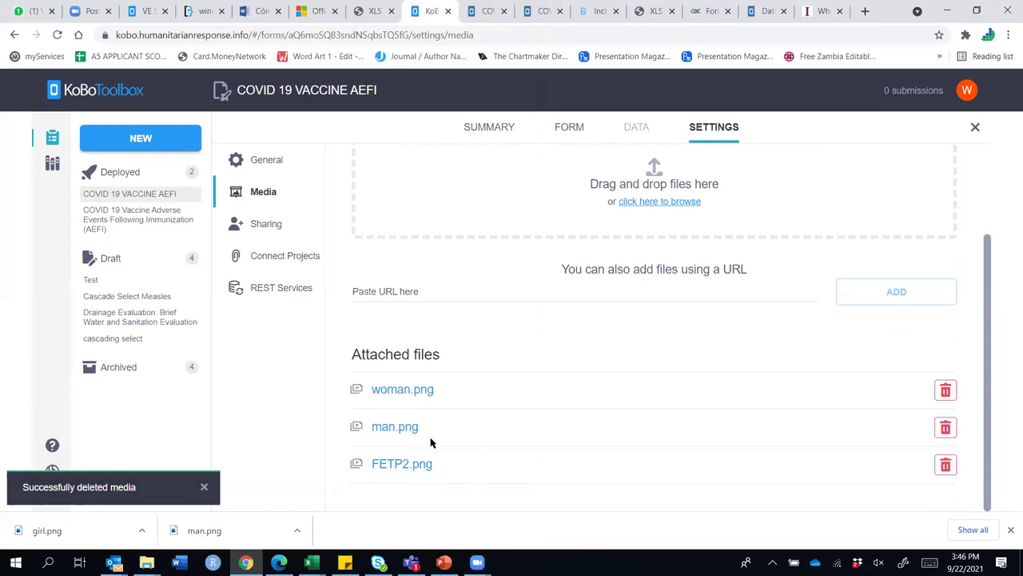
scroll(621, 340, up, 2)
Redeploy the form over the existing deployment with the corrected media and reload the open web form
click(567, 130)
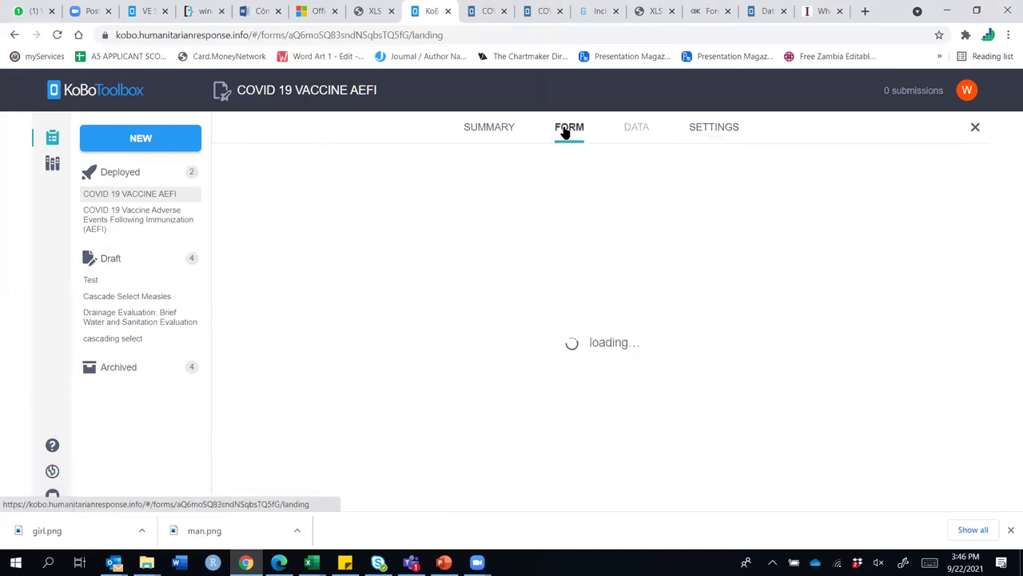
click(877, 225)
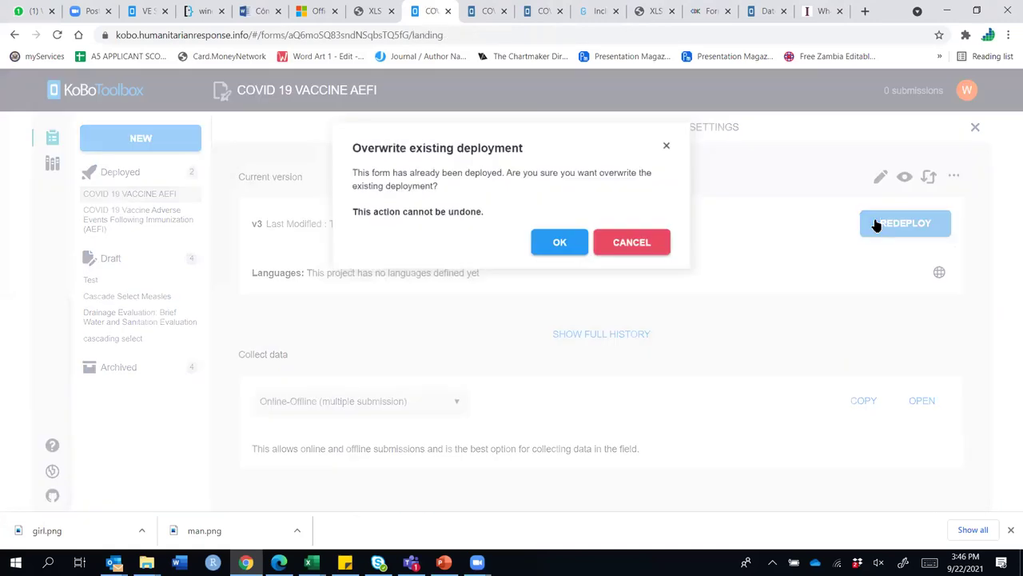
click(550, 244)
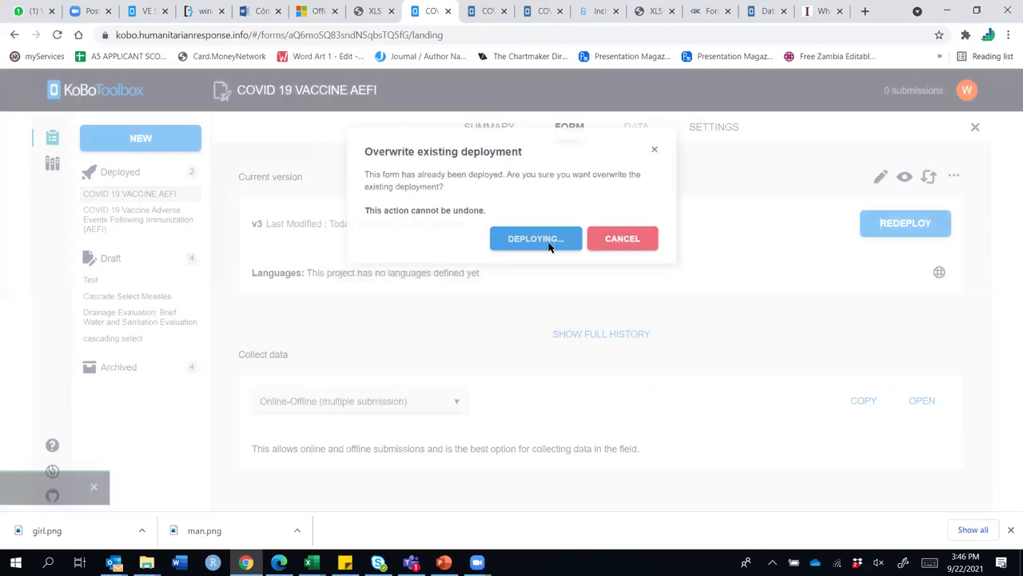
click(483, 11)
click(58, 38)
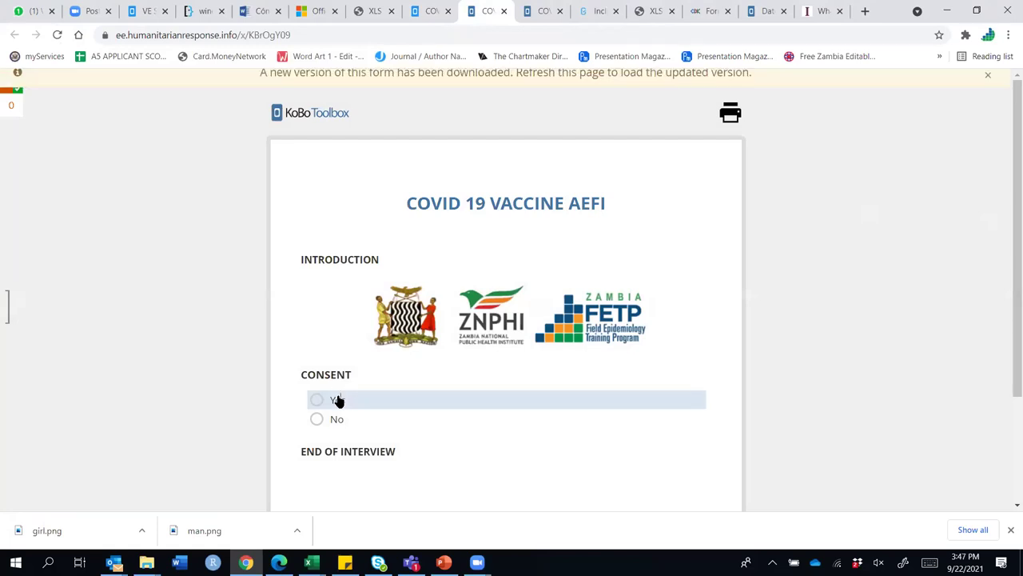
Reload the COVID 19 VACCINE AEFI web form to its updated version and discard the unsaved record
click(338, 400)
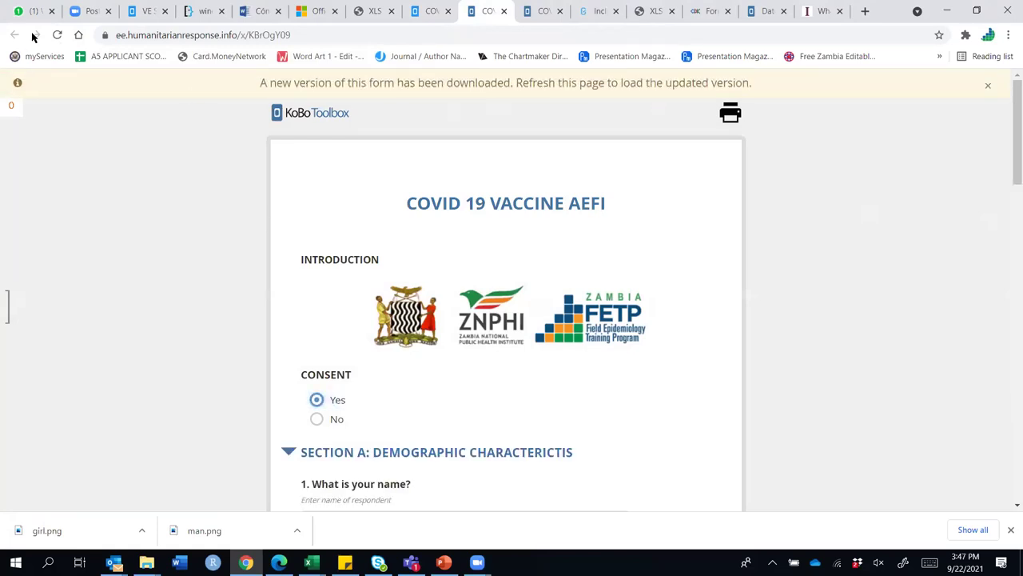
click(57, 36)
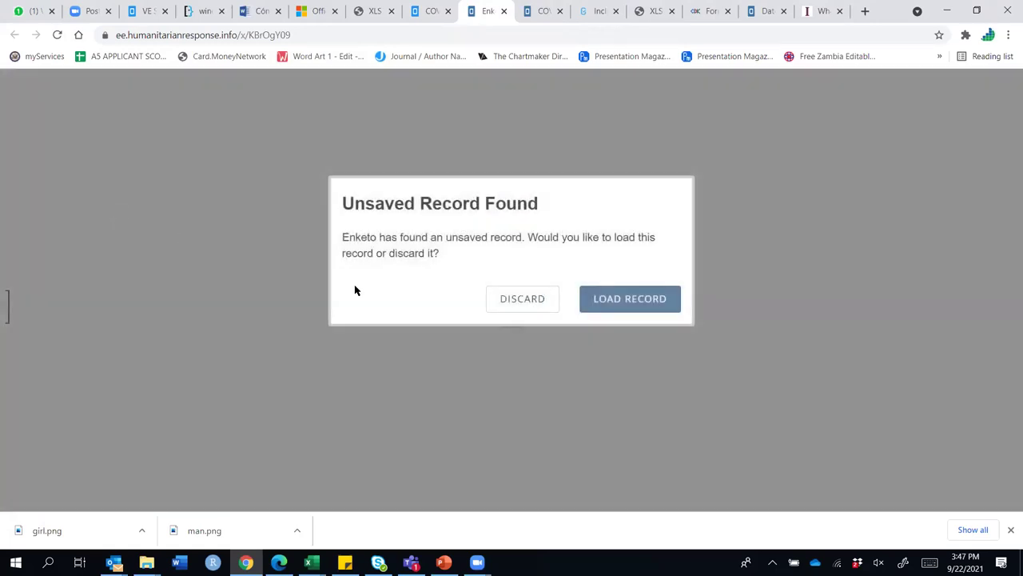
click(514, 302)
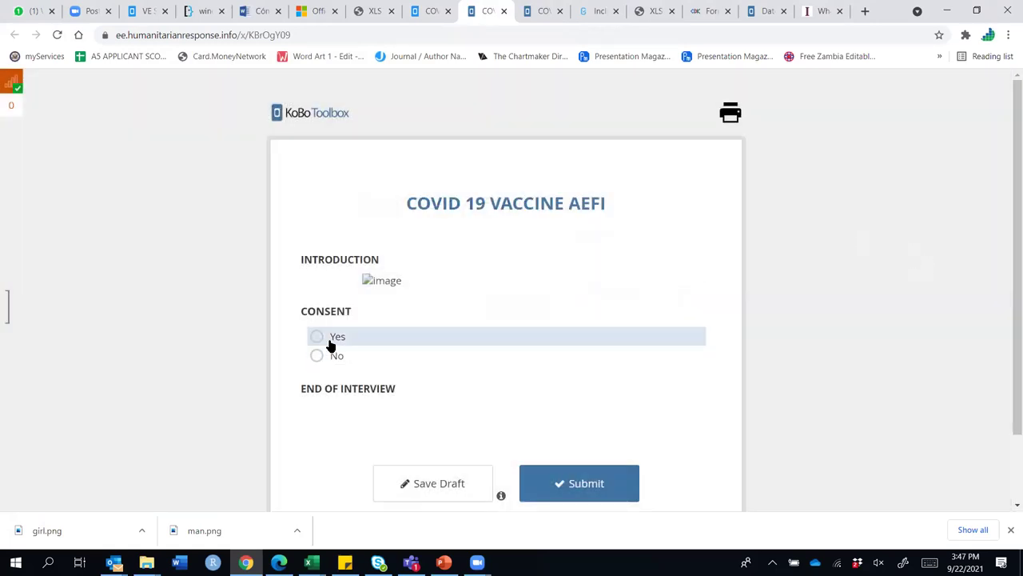
Answer Yes to the consent question and check the pictures on the sex options and in the introduction
click(337, 401)
scroll(555, 264, down, 4)
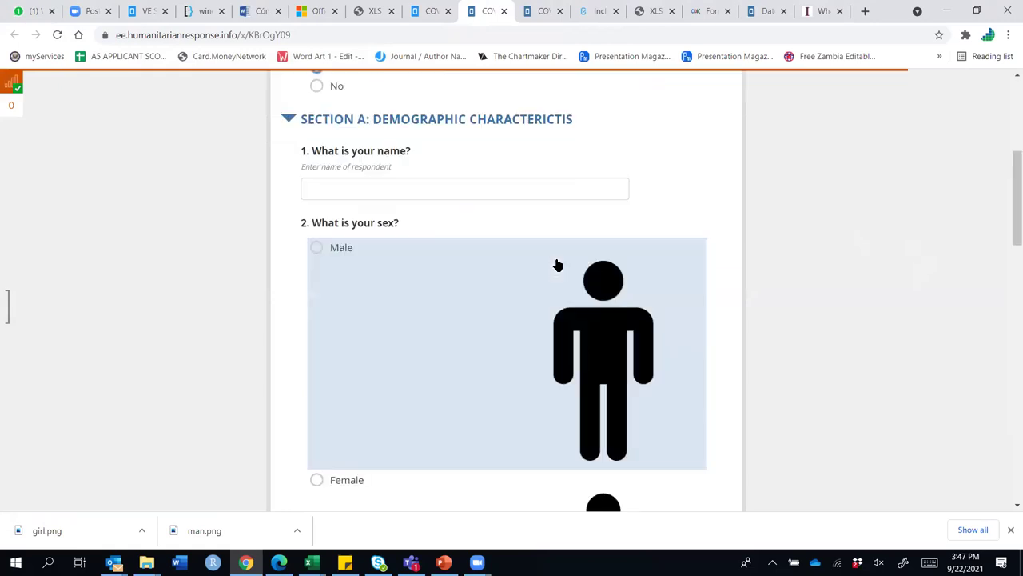
scroll(441, 257, down, 4)
drag(1007, 299, 1008, 248)
scroll(568, 336, down, 4)
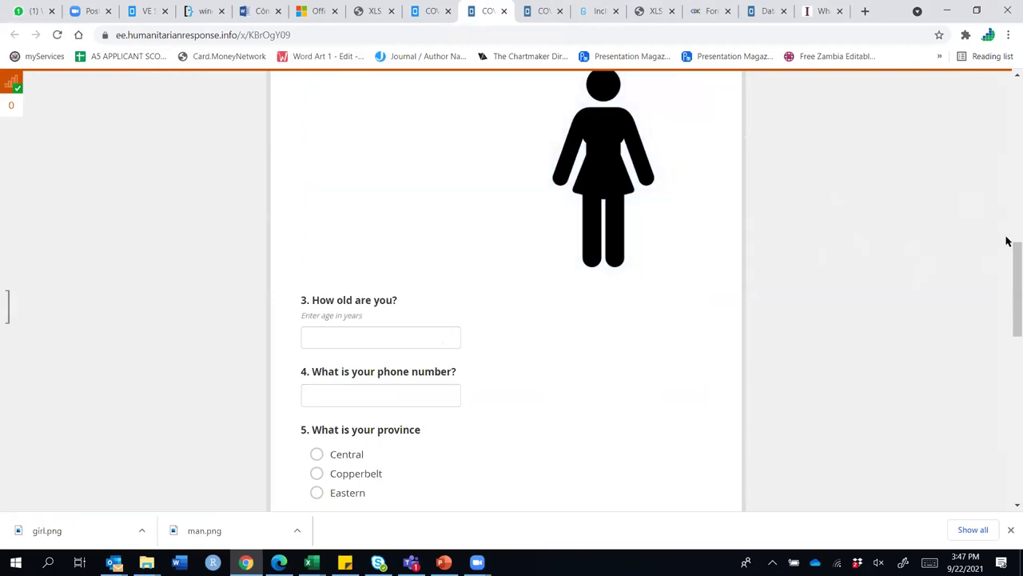
drag(1005, 256, 1008, 177)
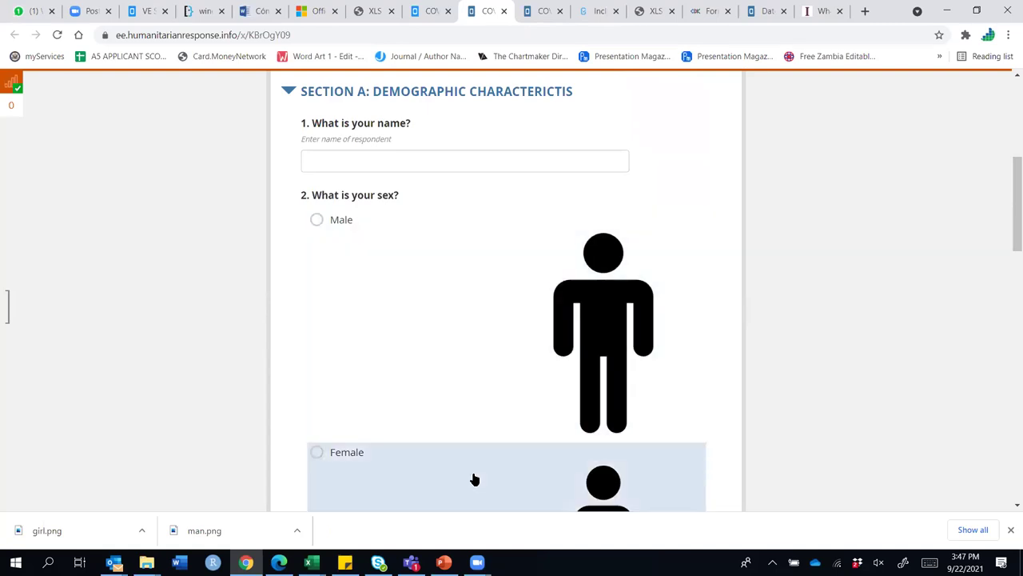
drag(1017, 170, 1017, 91)
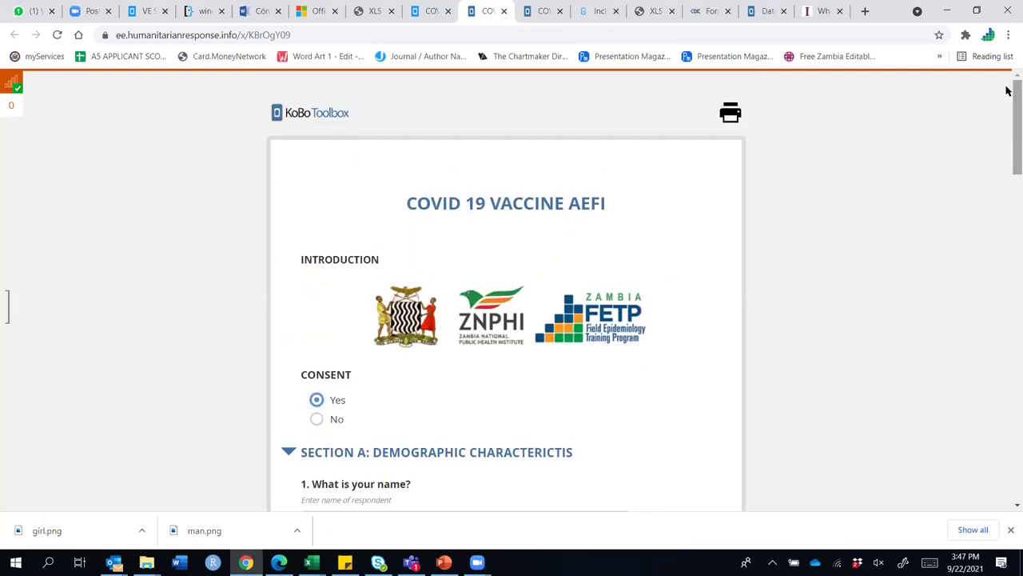
Switch to the COVID 19 VACCINE AEFI.xlsx workbook in Excel and delete the media::image column from the choices sheet
click(947, 10)
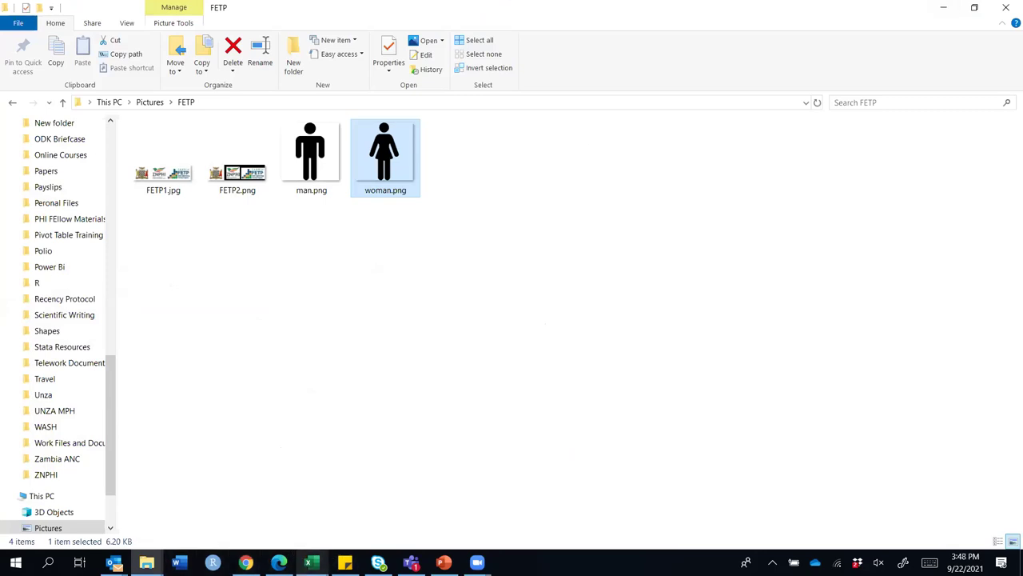
click(312, 562)
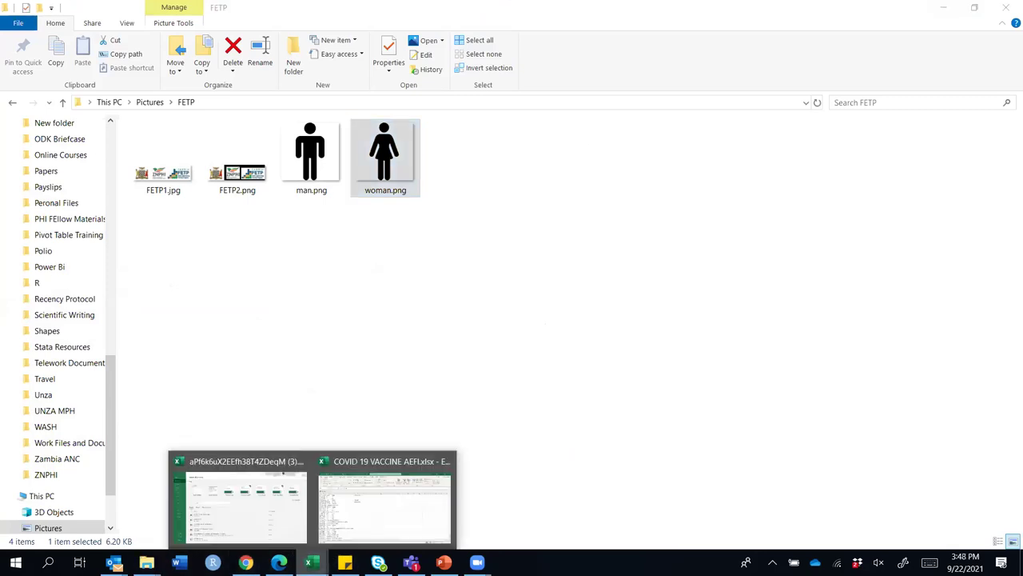
click(358, 520)
click(300, 162)
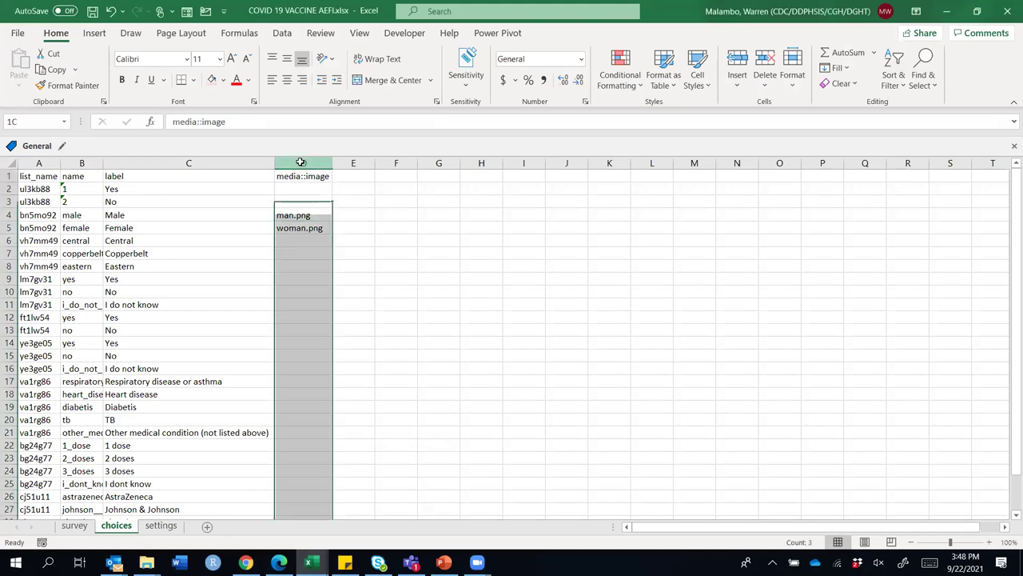
right_click(302, 163)
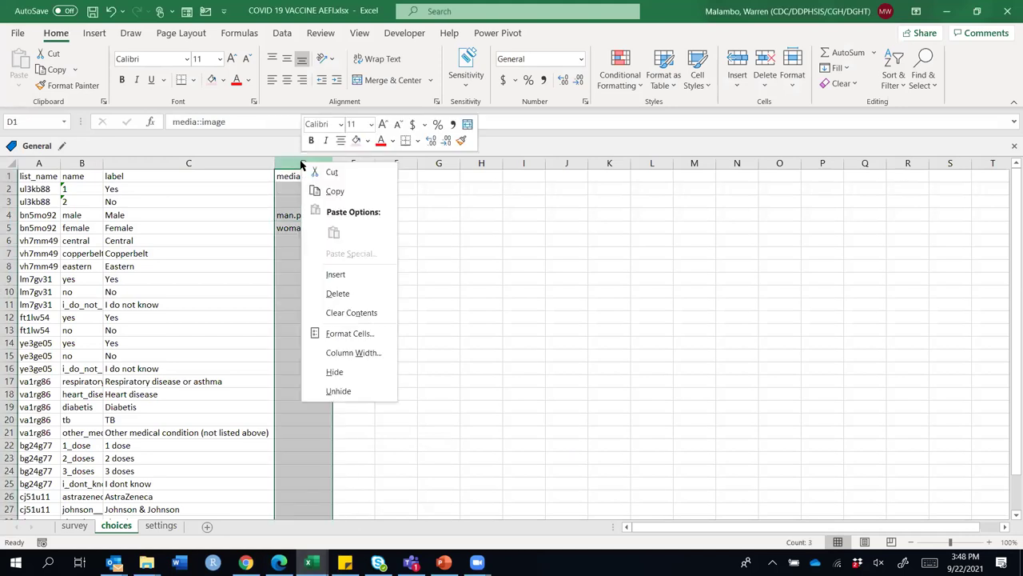
click(343, 294)
Delete the media::image column from the survey sheet
click(75, 526)
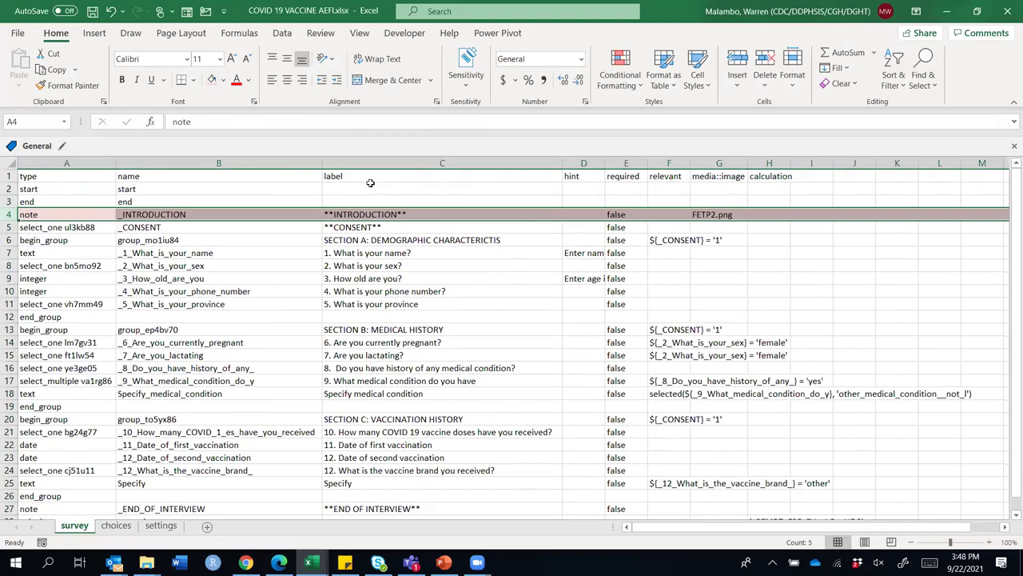
click(711, 163)
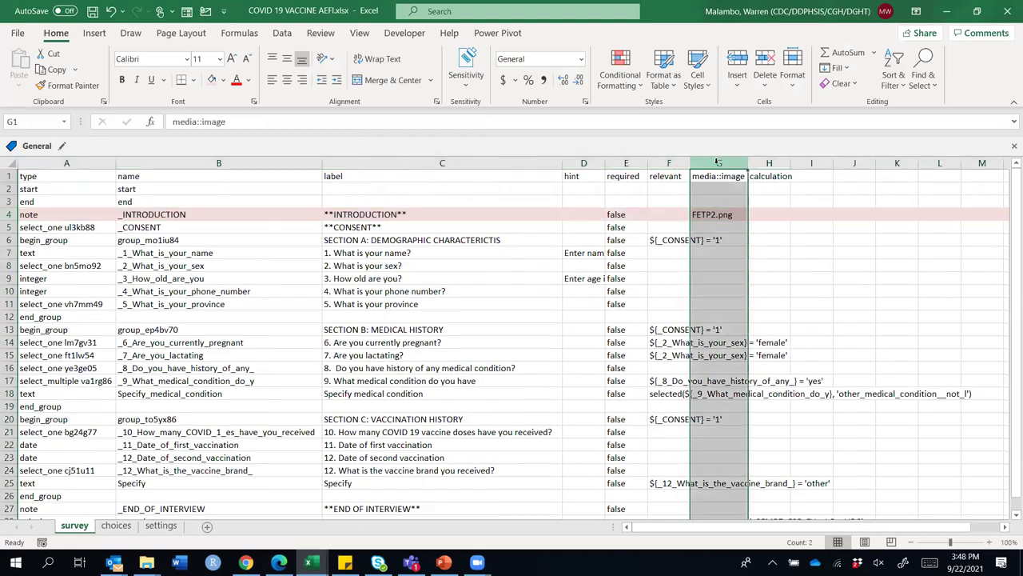
right_click(718, 165)
click(755, 296)
click(521, 359)
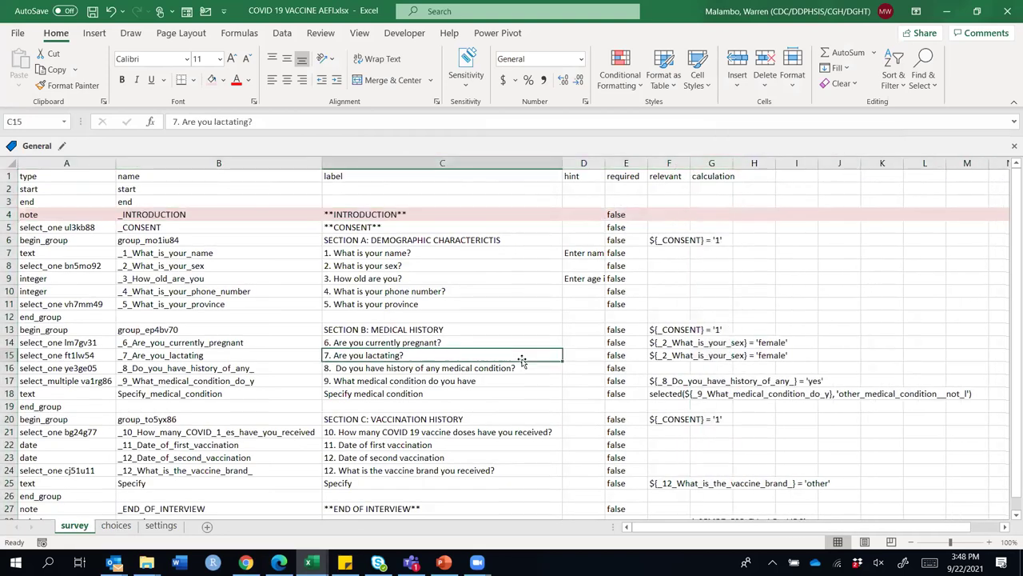
Make the header row of the survey sheet bold
click(8, 176)
key(ctrl+b)
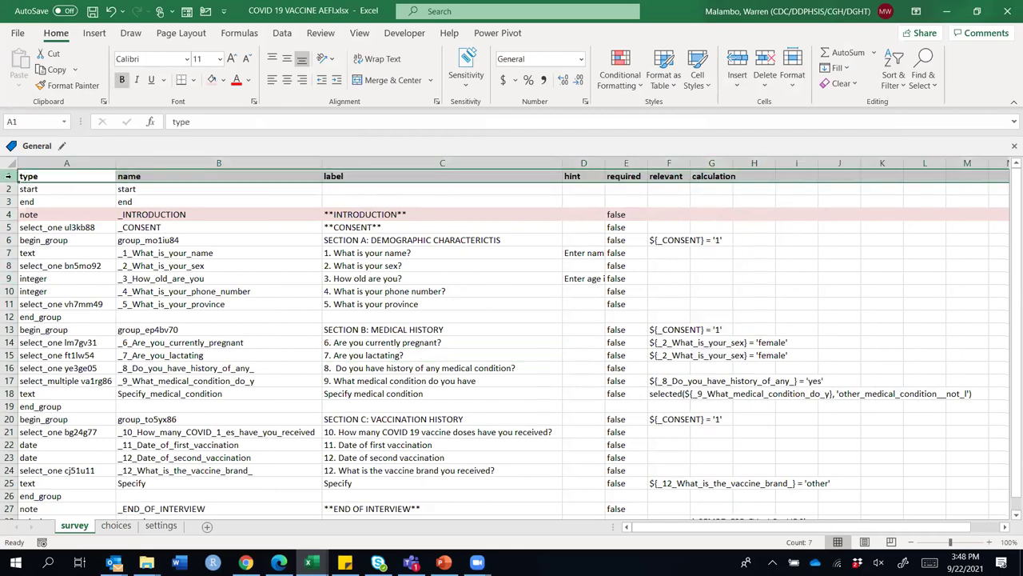
click(48, 178)
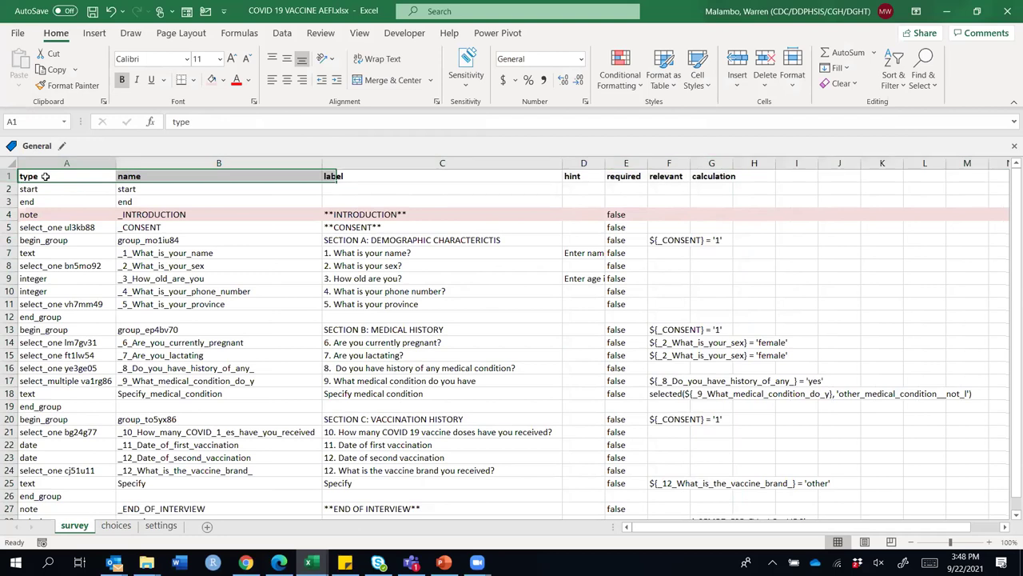
Examine the survey sheet's columns from type through calculation, including the hint entries for the name and age questions
click(46, 164)
click(160, 163)
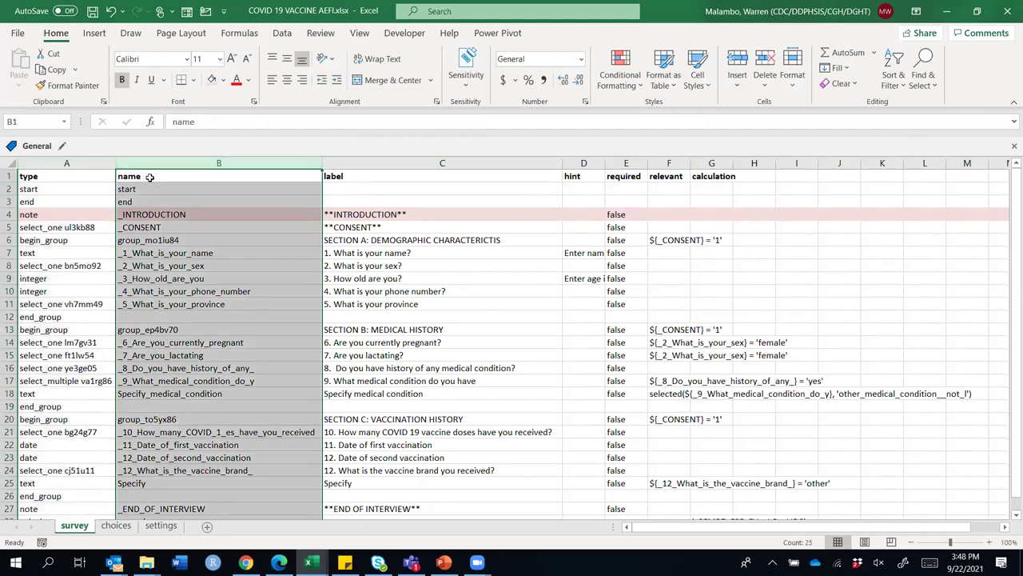
click(236, 173)
click(336, 164)
click(336, 174)
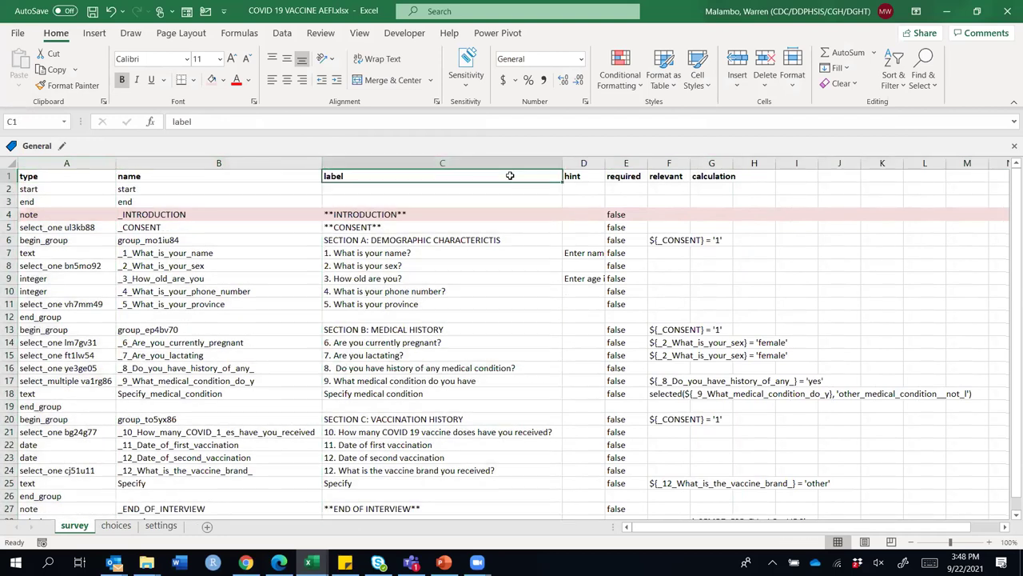
click(583, 164)
click(584, 175)
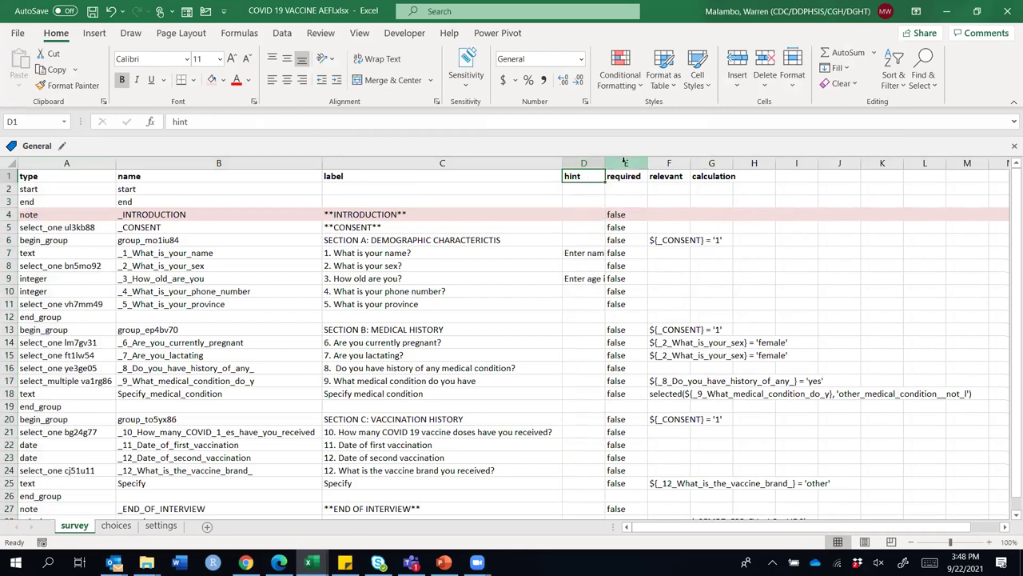
click(626, 164)
click(635, 176)
click(669, 163)
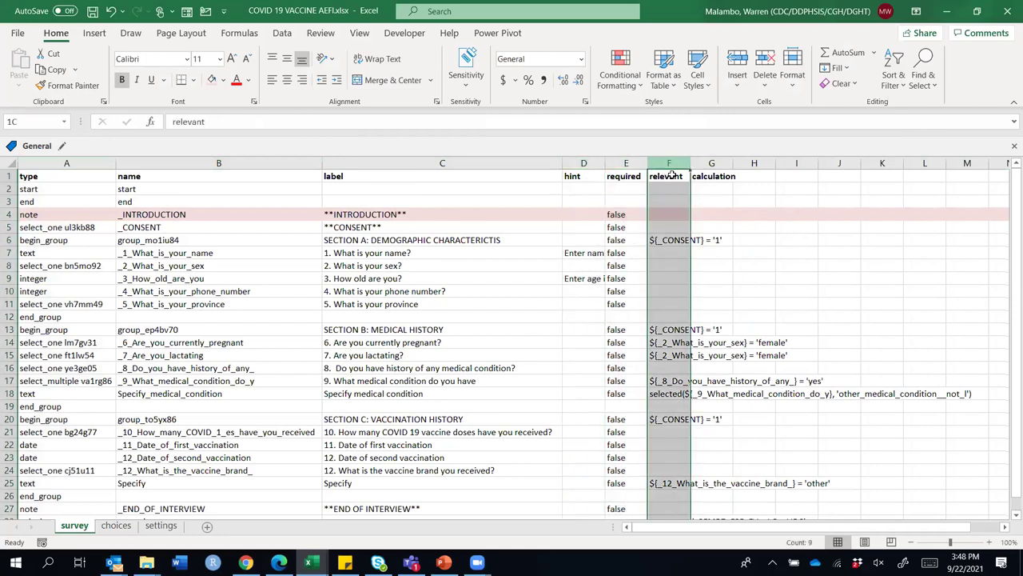
click(674, 176)
click(712, 164)
click(721, 176)
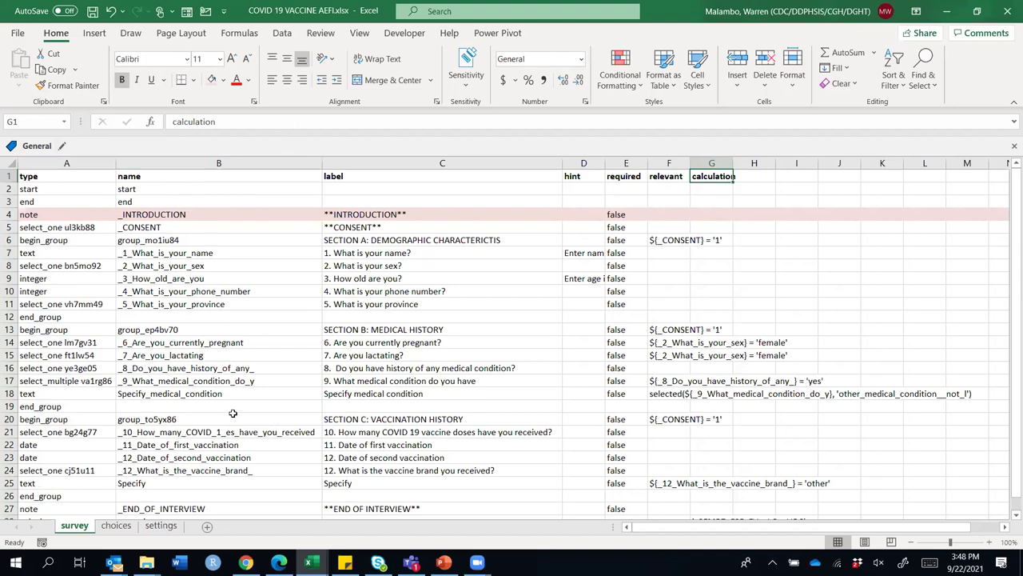
click(384, 163)
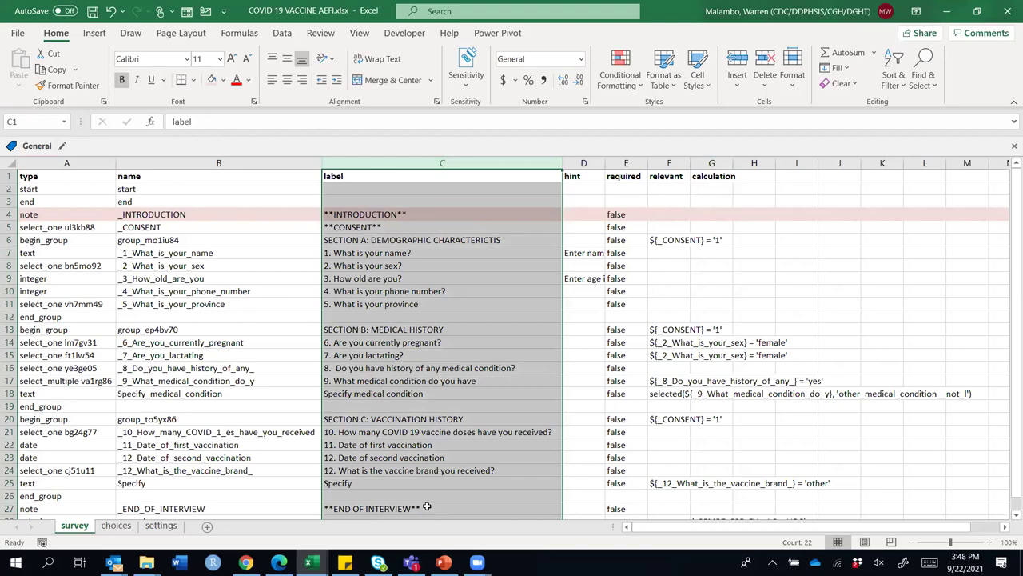
click(583, 163)
click(586, 252)
click(588, 279)
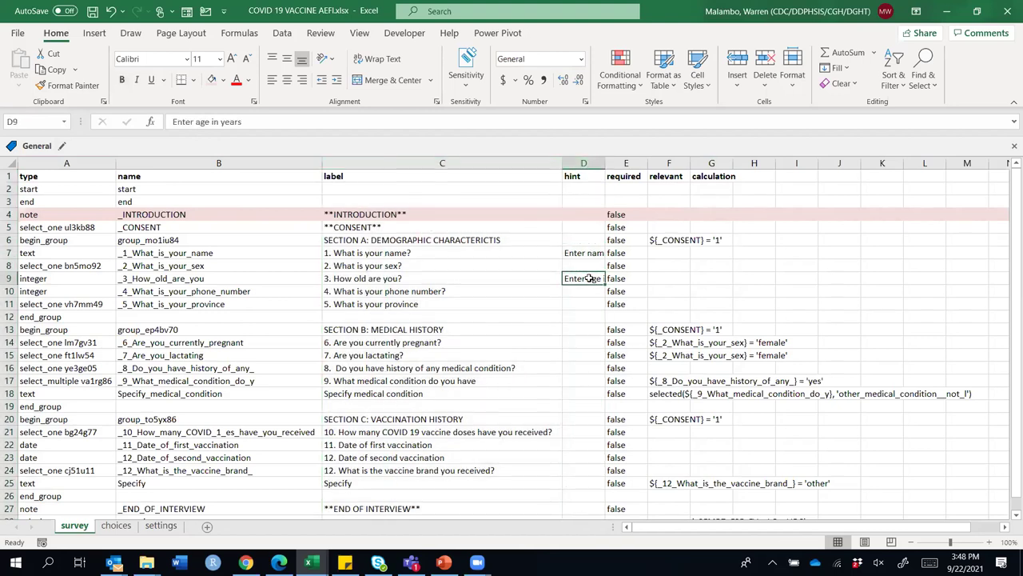
click(626, 164)
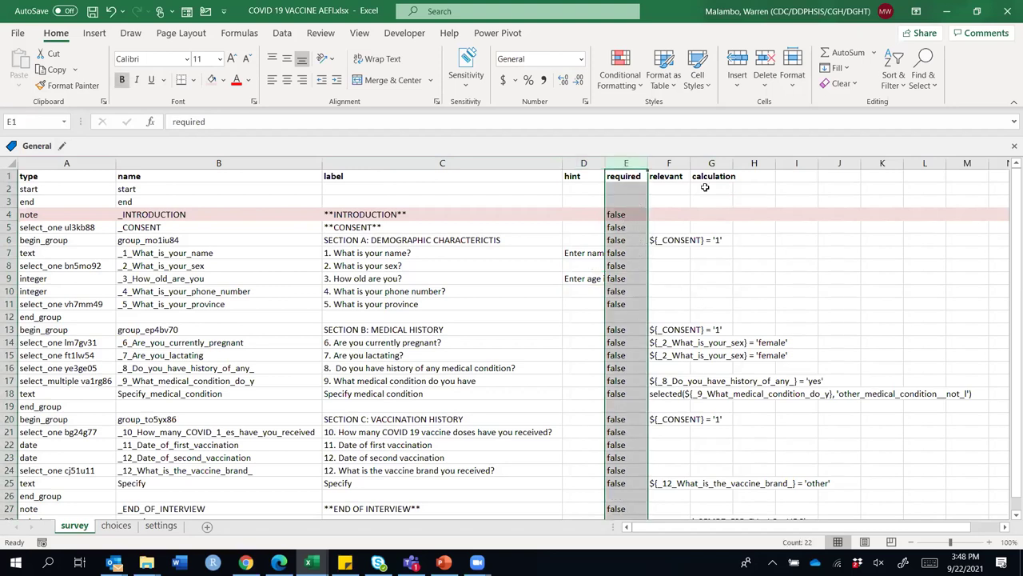
Autofit the widths of the relevant and calculation columns in the survey sheet
double_click(695, 164)
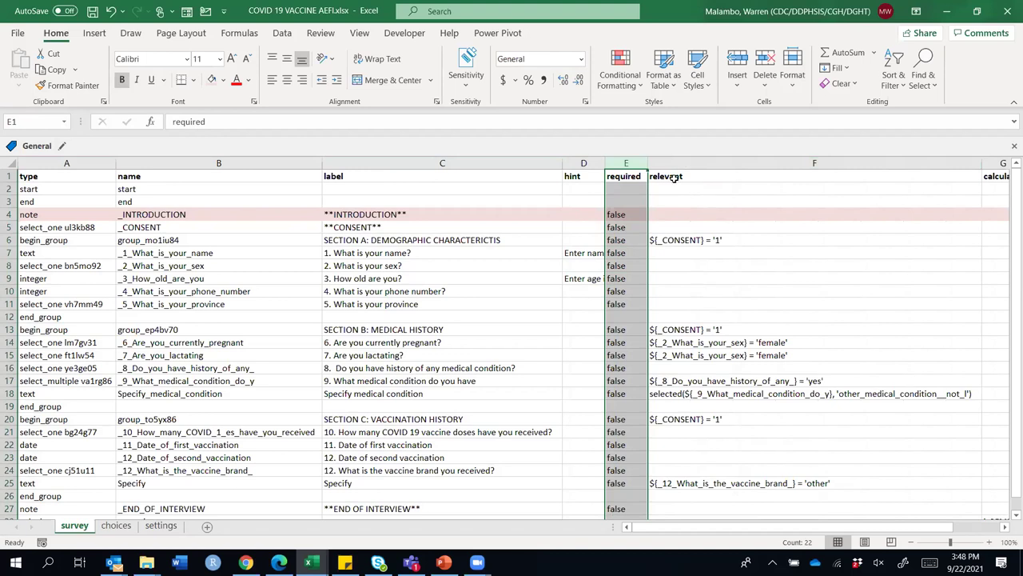
click(676, 180)
key(Tab)
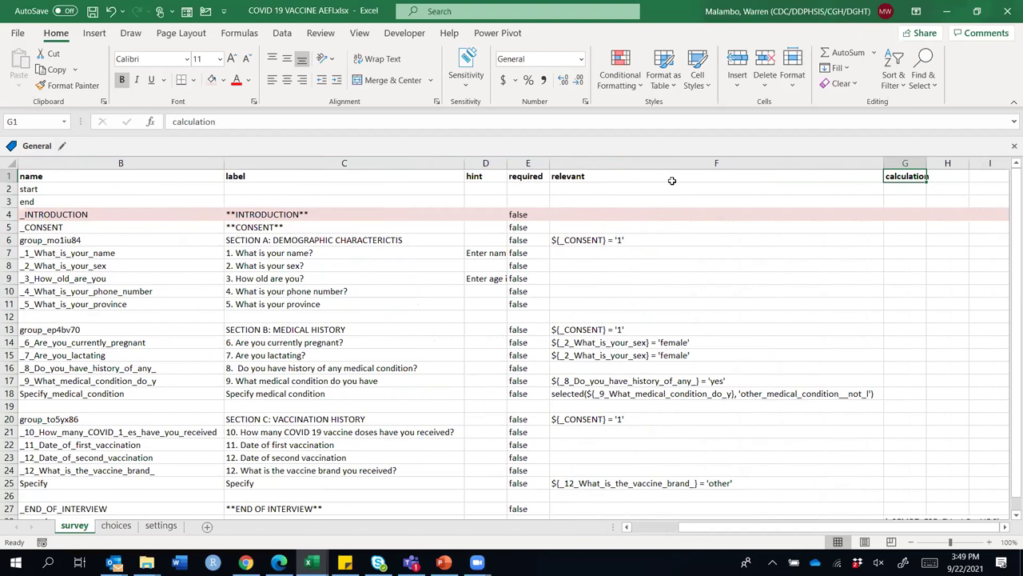
right_click(909, 164)
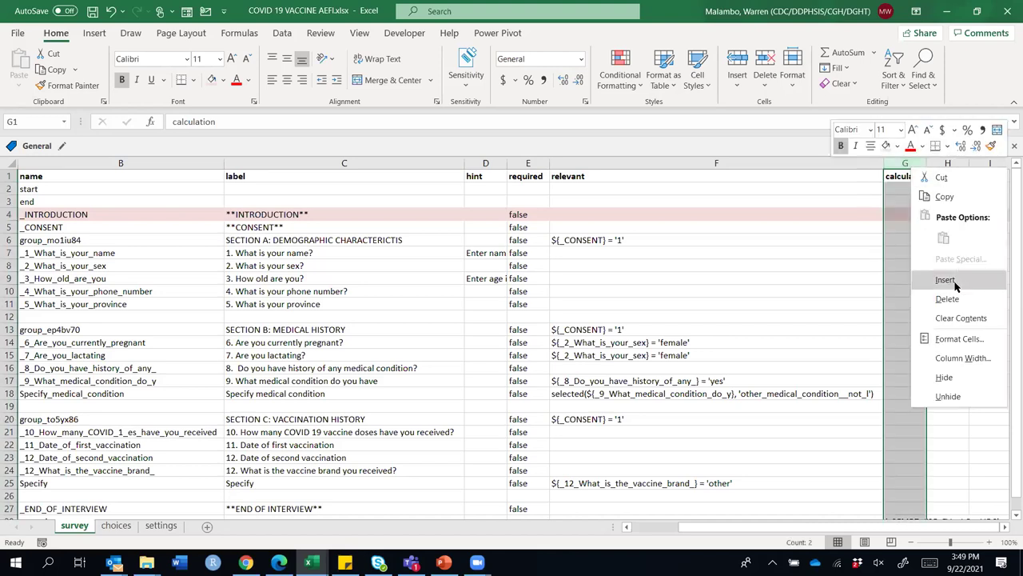
key(Escape)
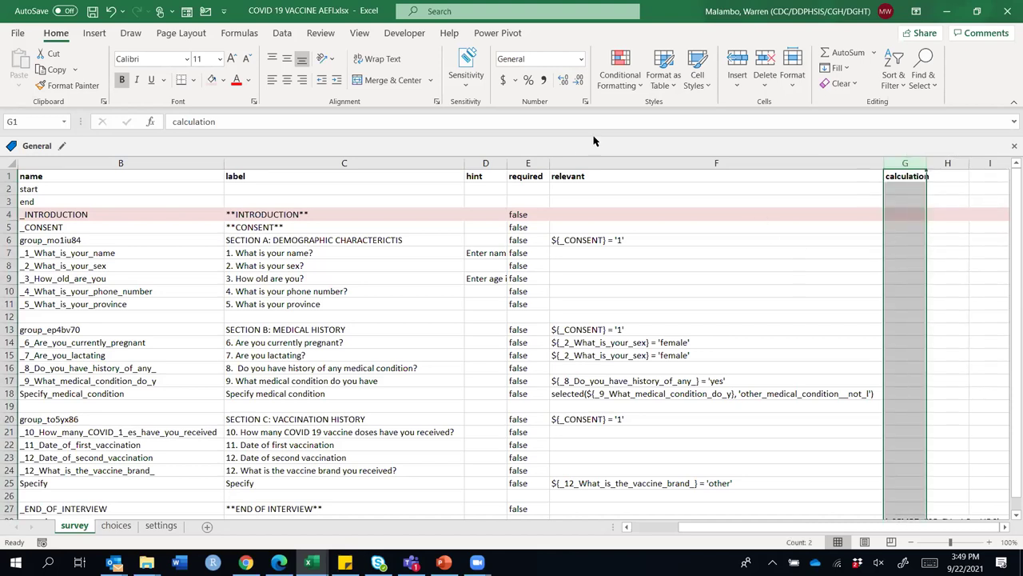
click(944, 178)
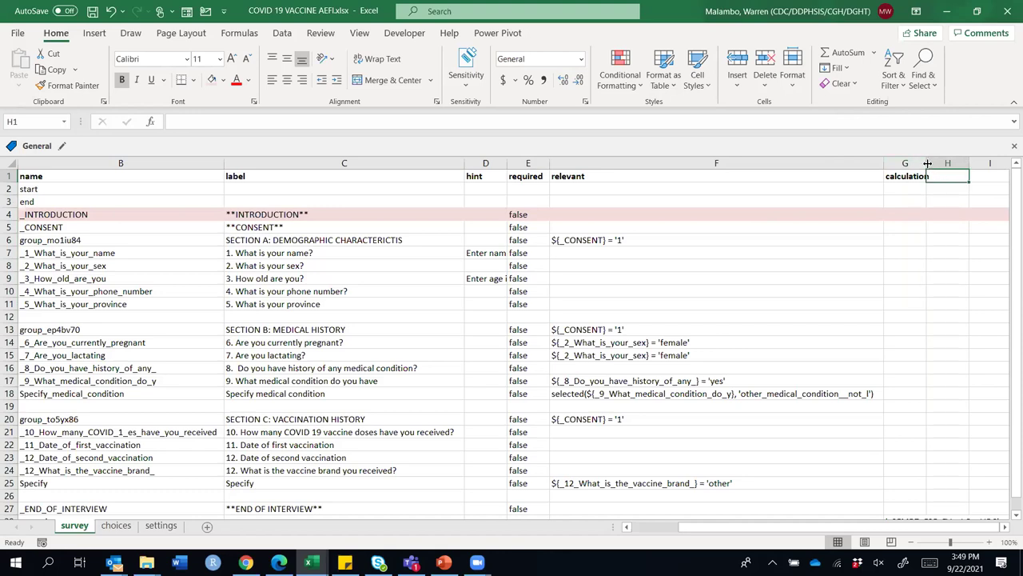
double_click(927, 164)
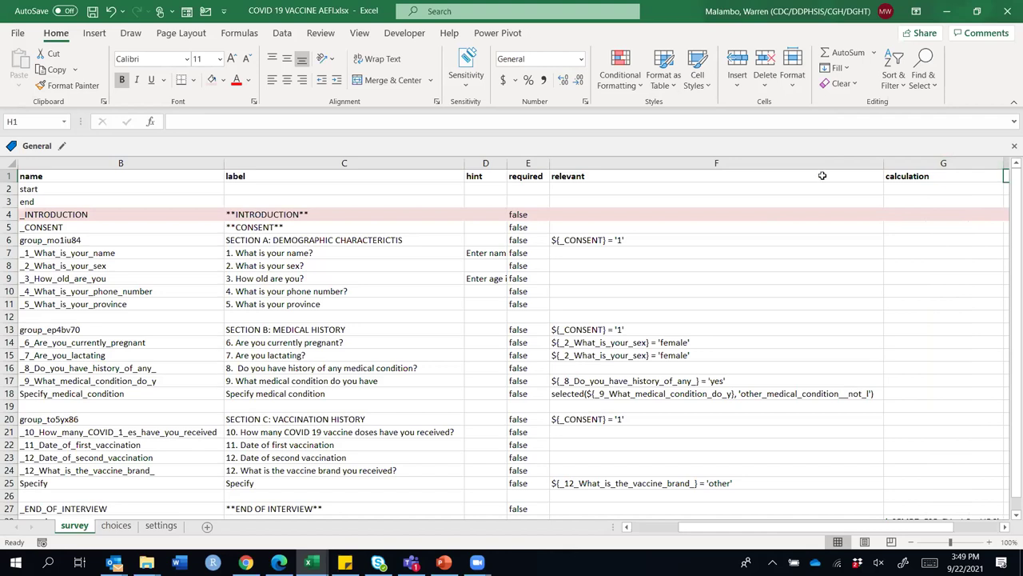
Add a media::image column header in H1, directly after the calculation column
scroll(821, 175, right, 1)
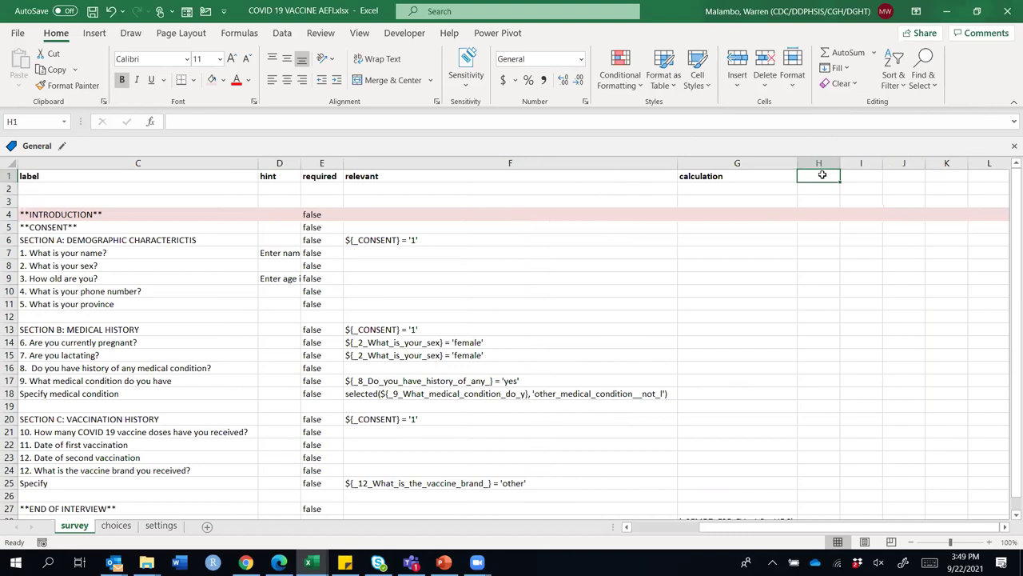
text(media)
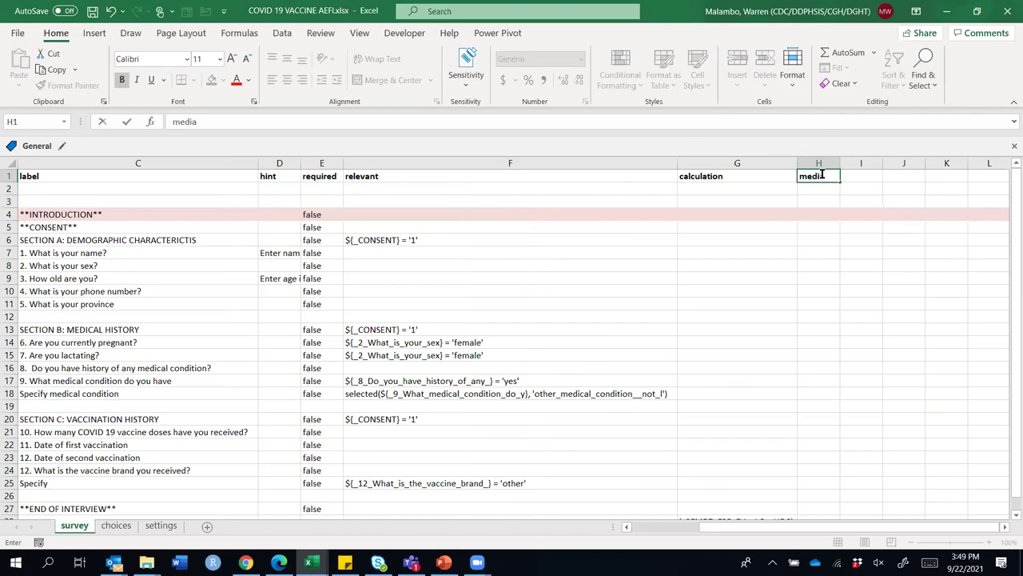
text(::image)
click(827, 279)
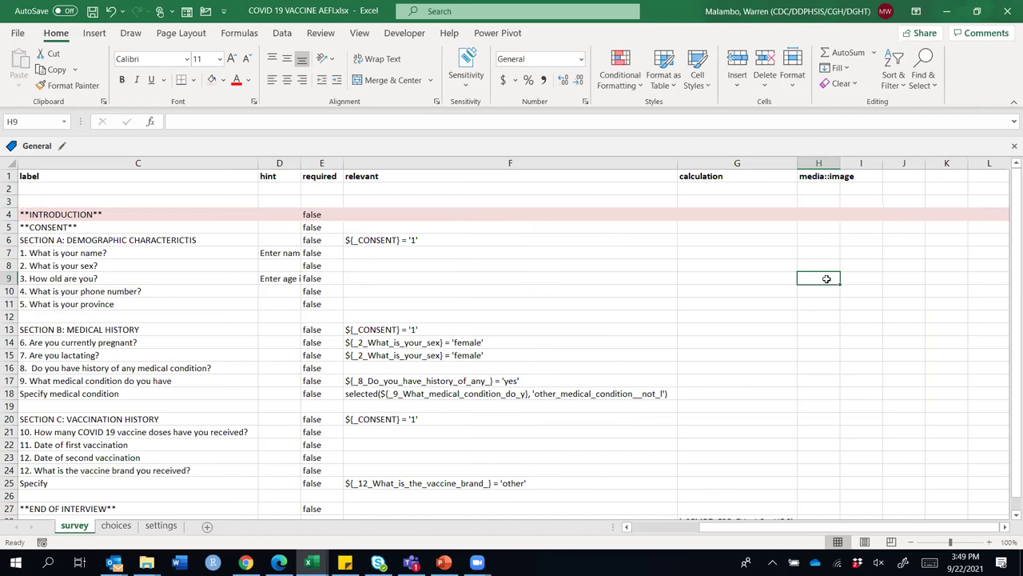
Fit the media::image column to its header, and view the INTRODUCTION logos in the KoBoToolbox web form in Chrome
double_click(839, 162)
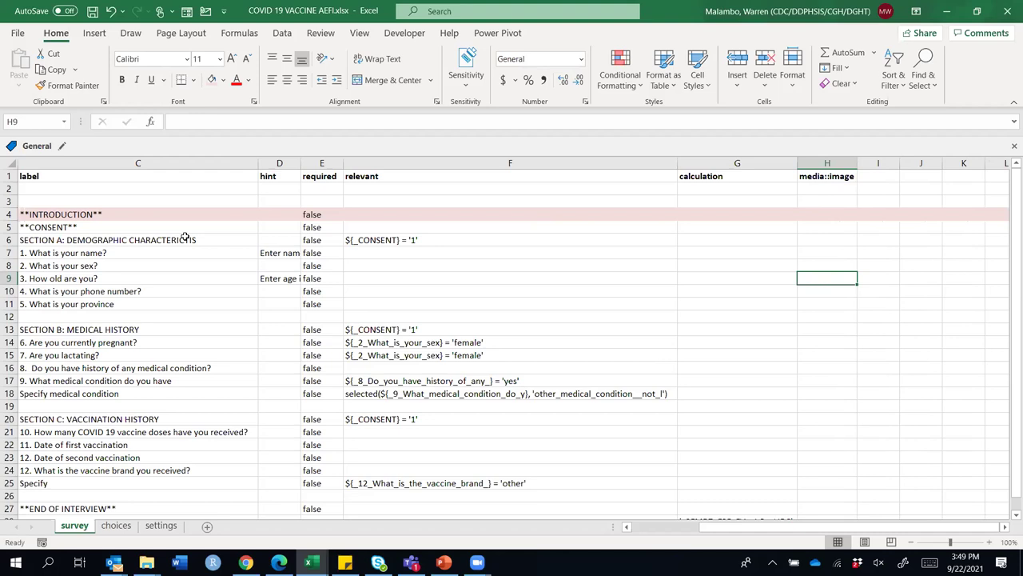
click(8, 215)
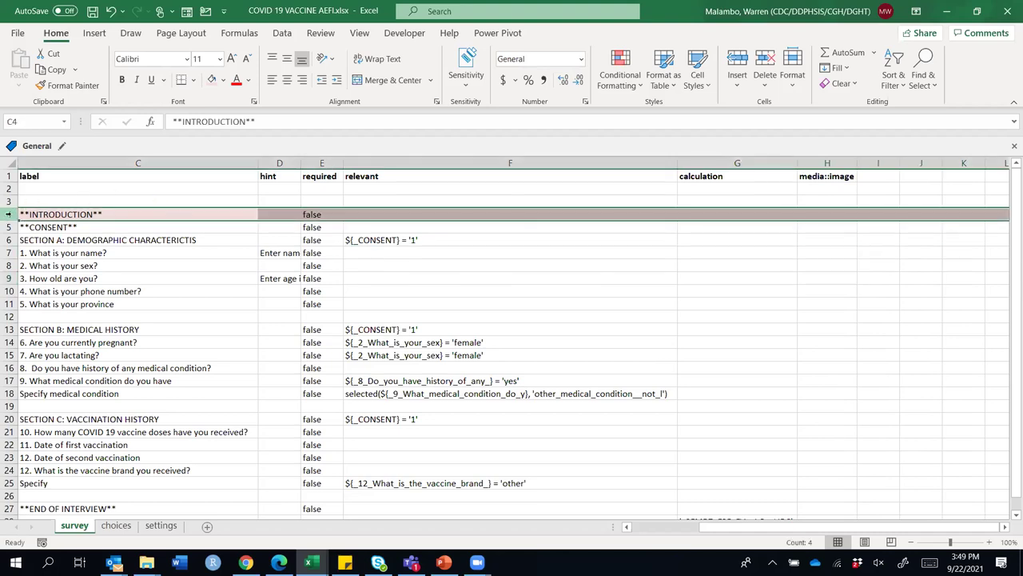
click(245, 562)
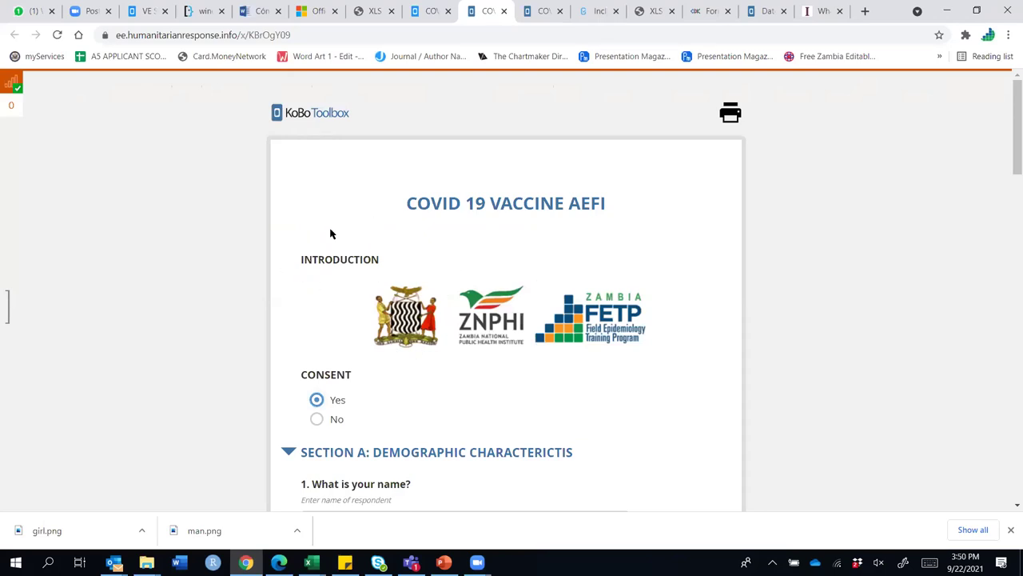
click(948, 11)
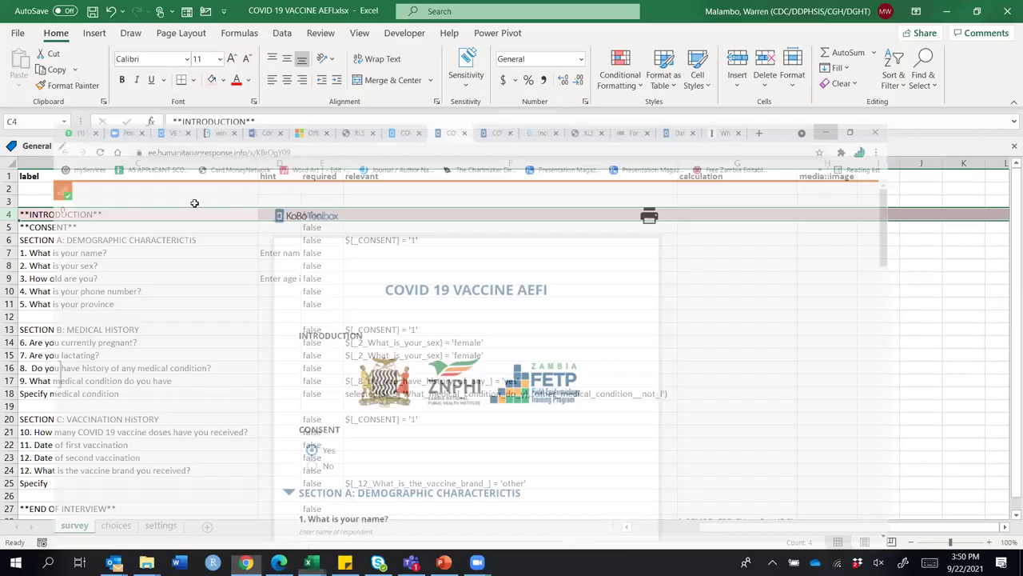
Examine the INTRODUCTION row on the survey sheet in Excel, from its type, name and required cells across to media::image
click(107, 213)
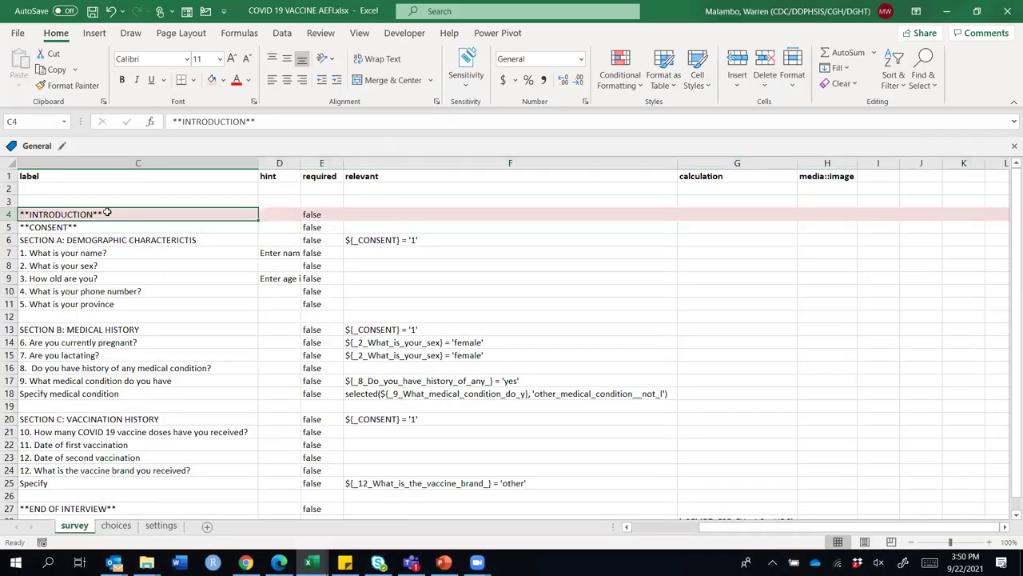
key(Home)
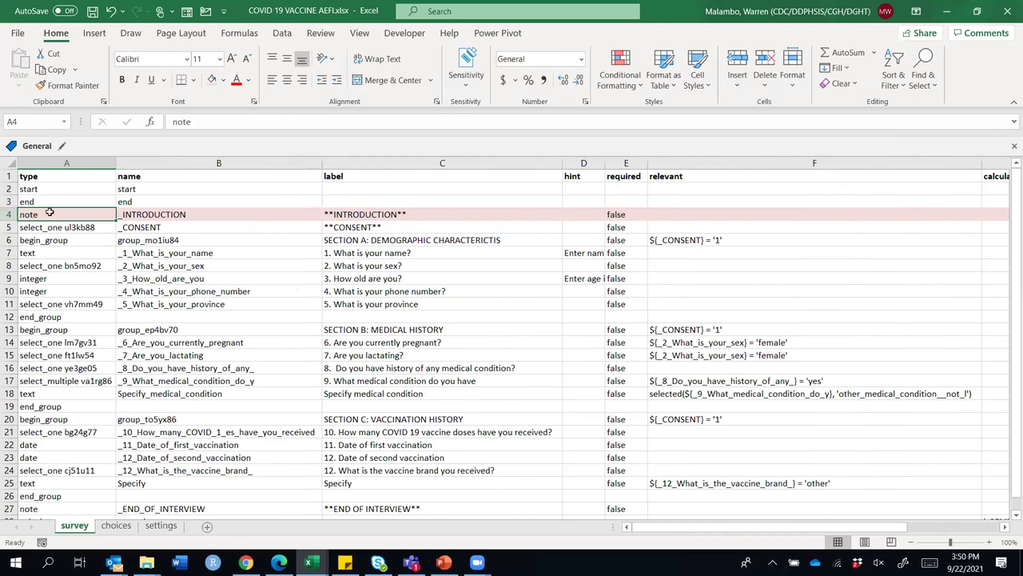
click(6, 214)
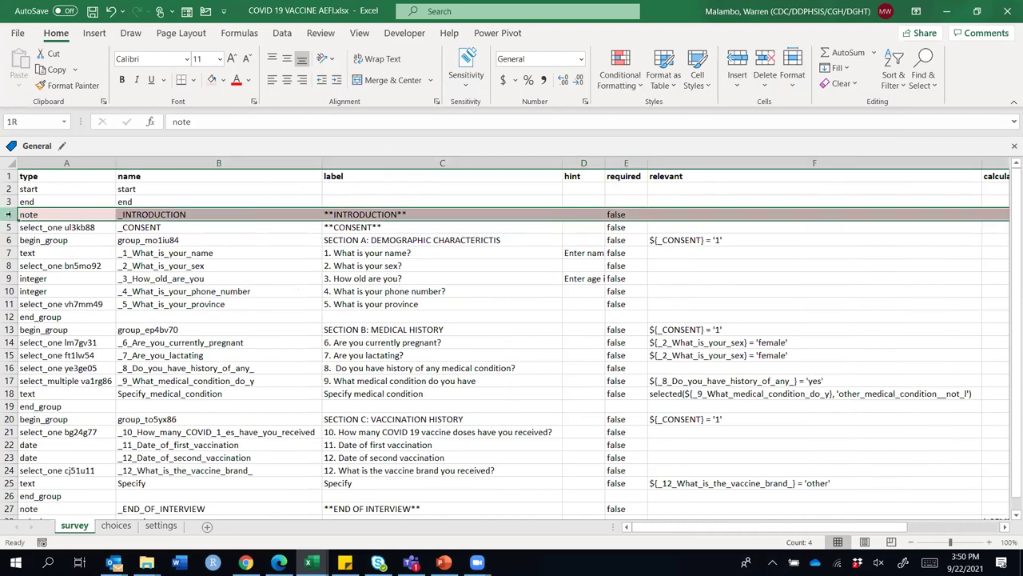
click(131, 216)
click(6, 208)
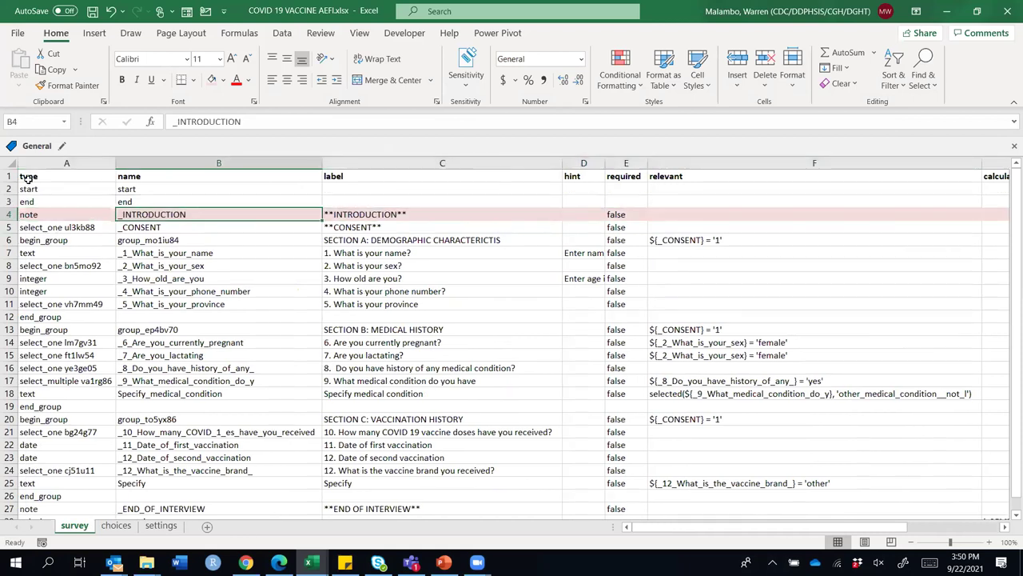
click(620, 215)
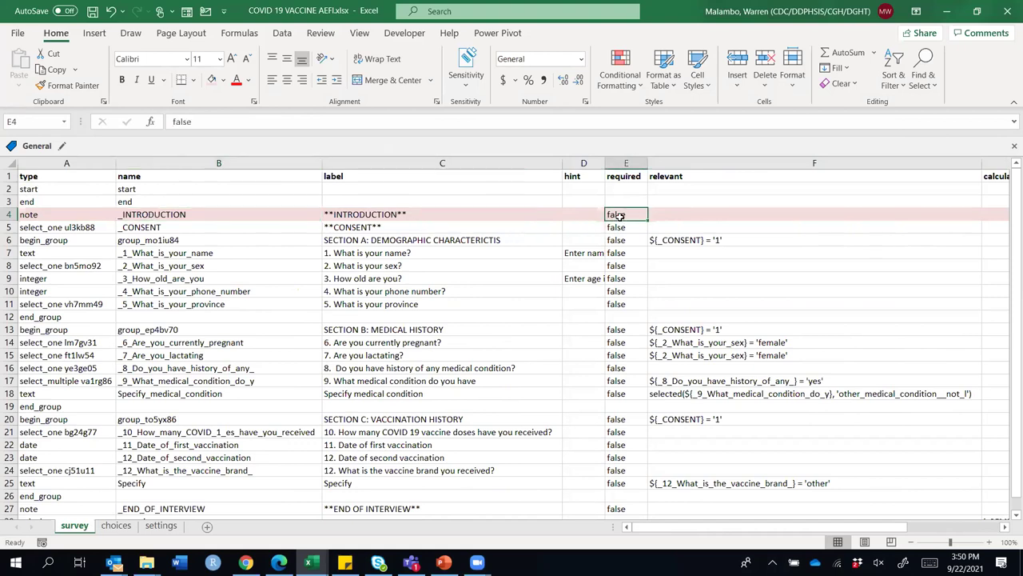
key(Right)
key(Right)
key(Right)
key(Right)
key(Right)
key(Left)
key(Left)
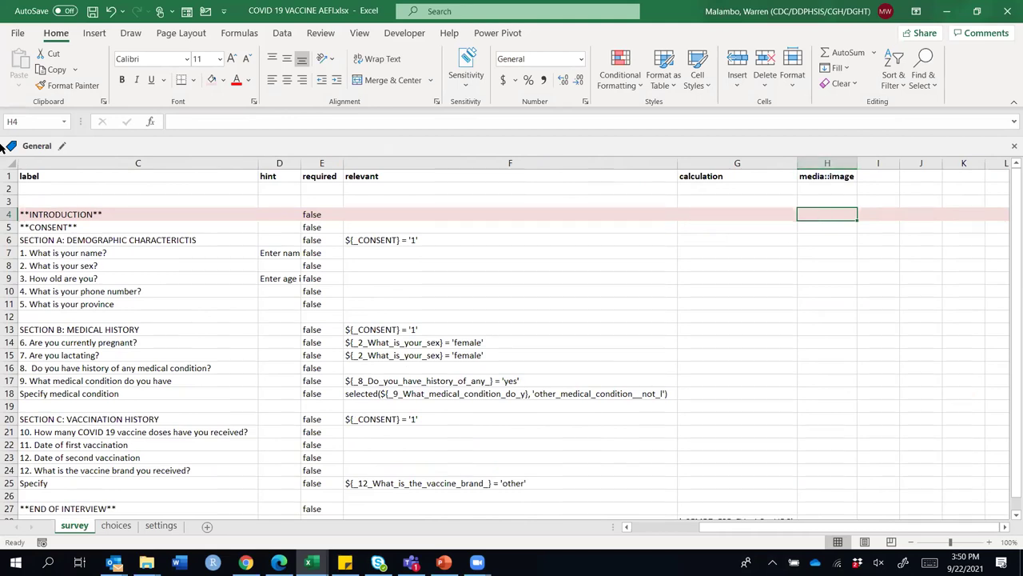
click(8, 215)
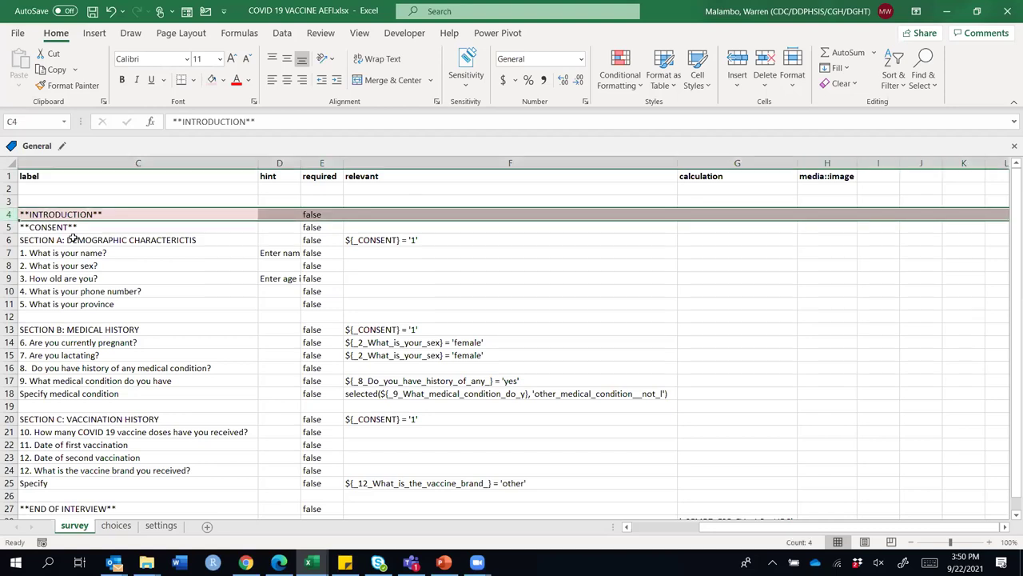
Switch to File Explorer and copy the full file name of FETP2.png in the FETP pictures folder
click(146, 562)
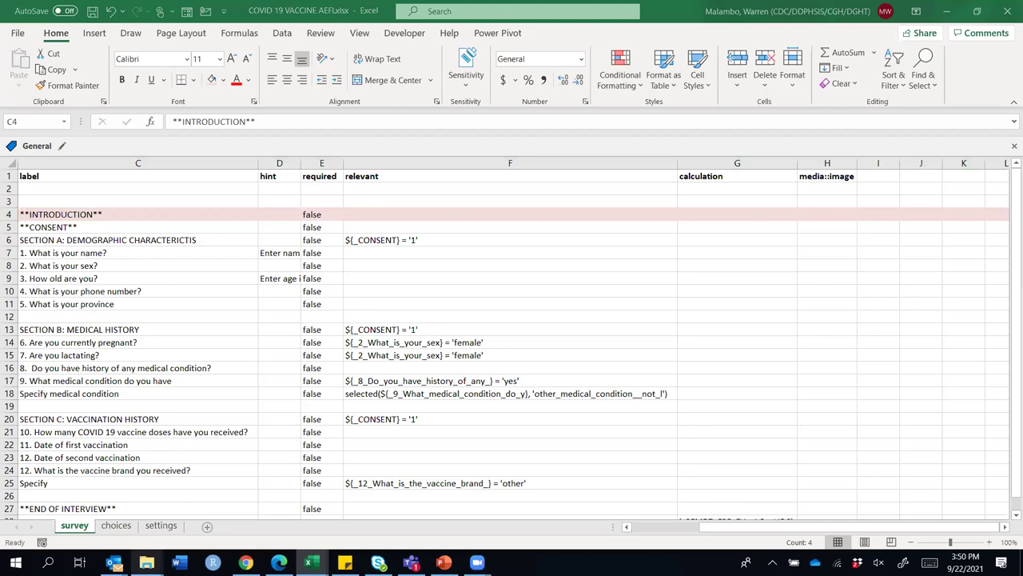
click(497, 514)
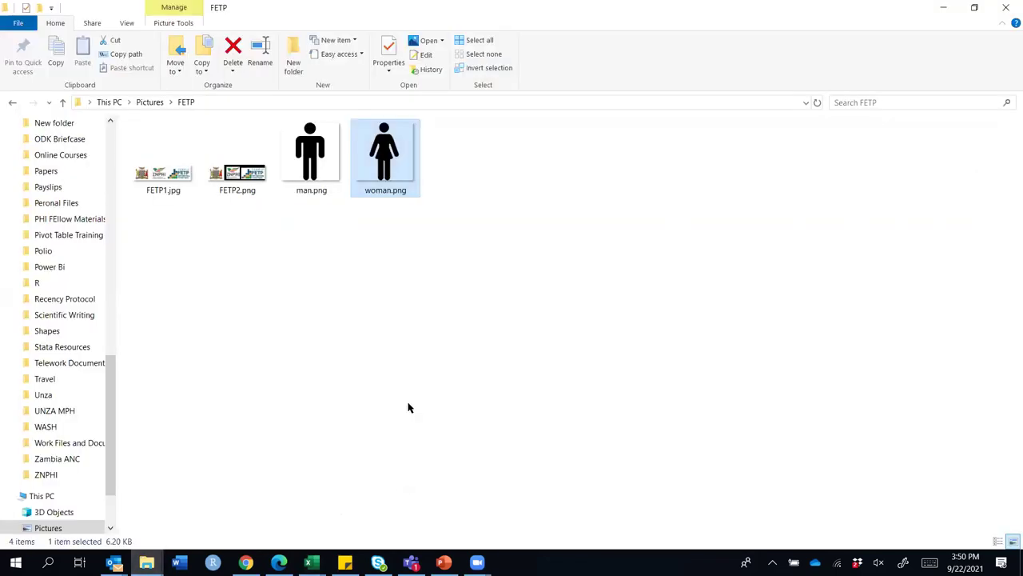
click(250, 195)
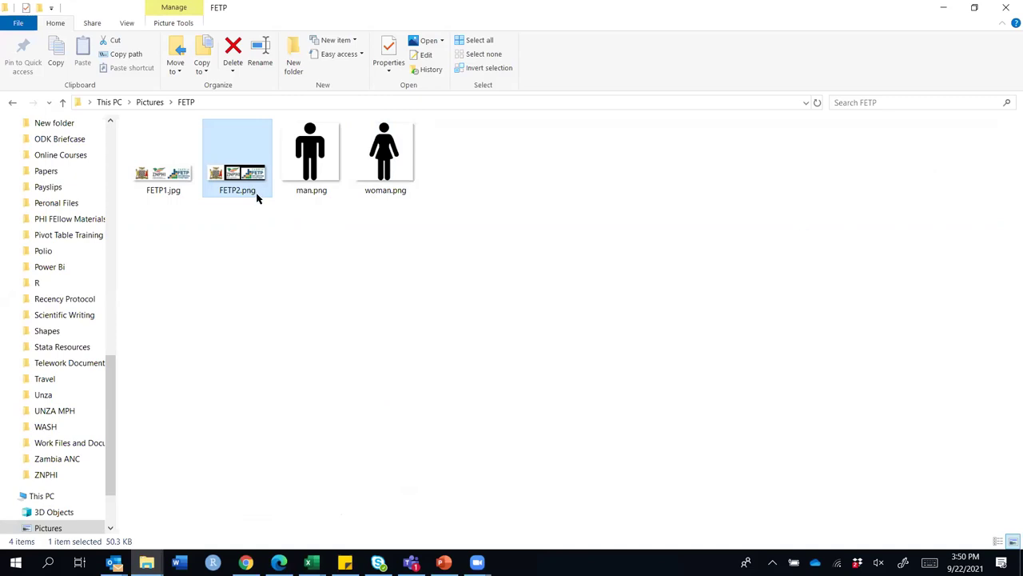
right_click(254, 195)
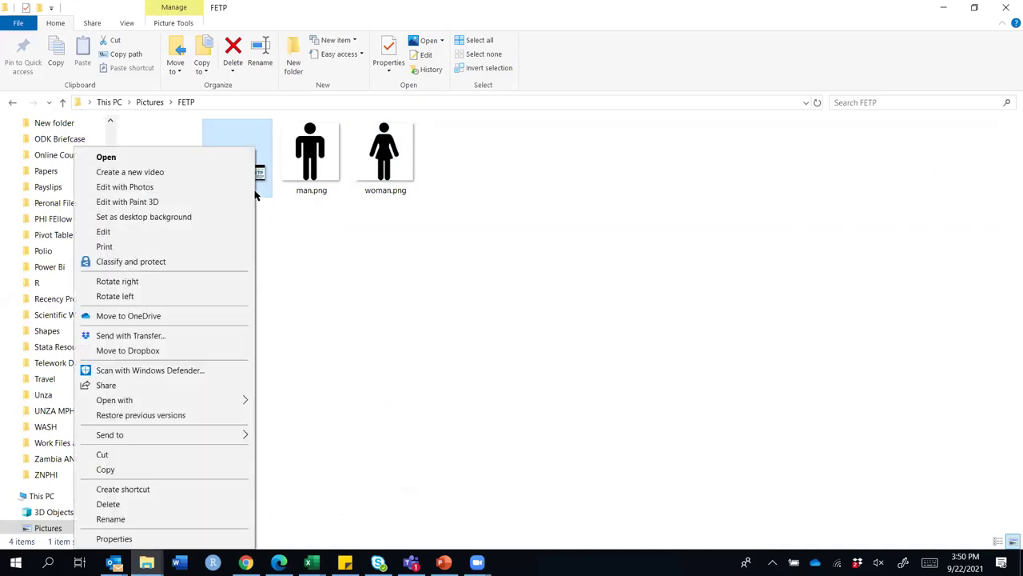
click(130, 518)
drag(259, 190, 211, 191)
right_click(226, 192)
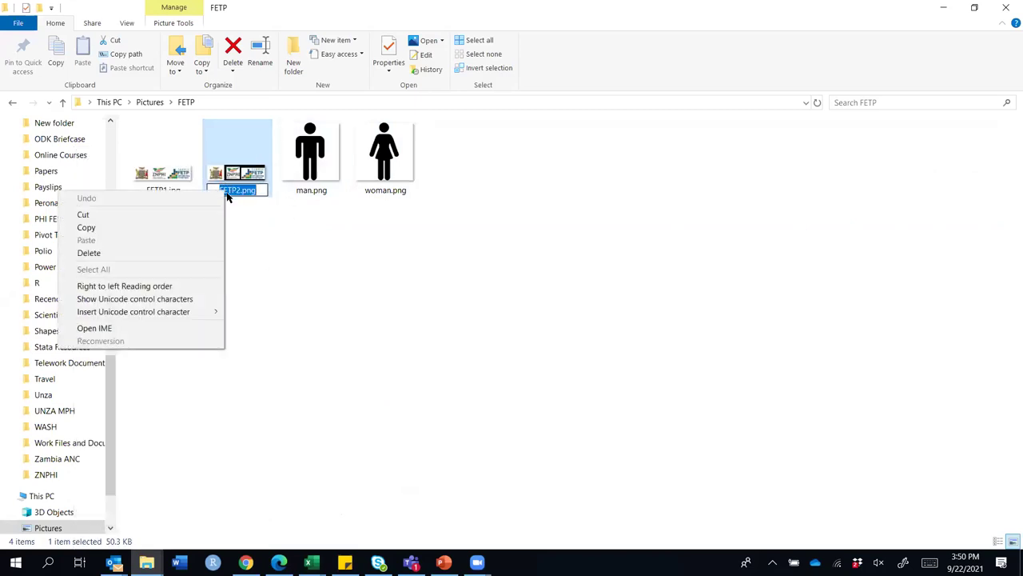
click(119, 227)
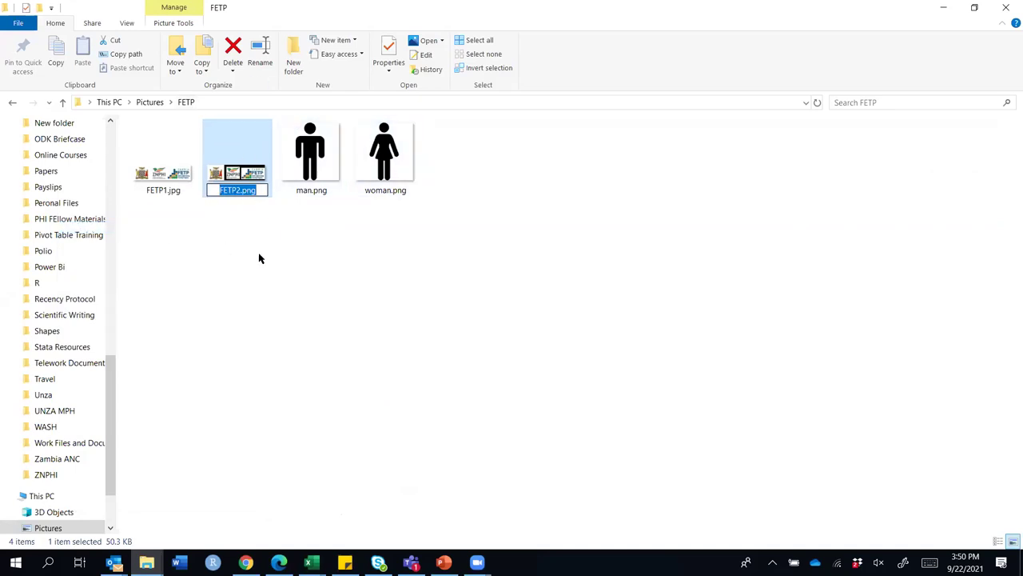
Return to Excel and paste FETP2.png into the INTRODUCTION row's media::image cell, H4, on the survey sheet
click(943, 7)
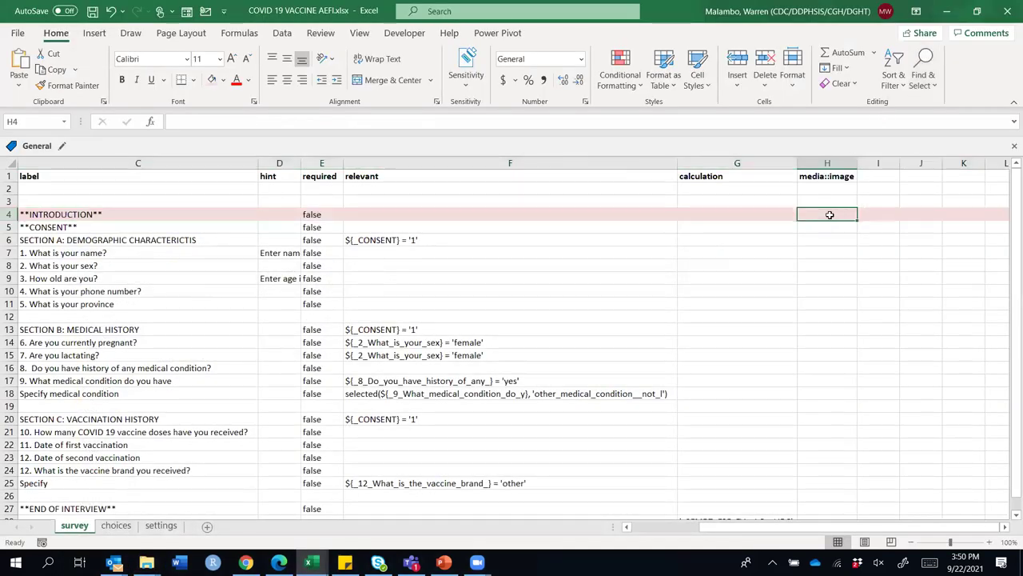
key(ctrl+v)
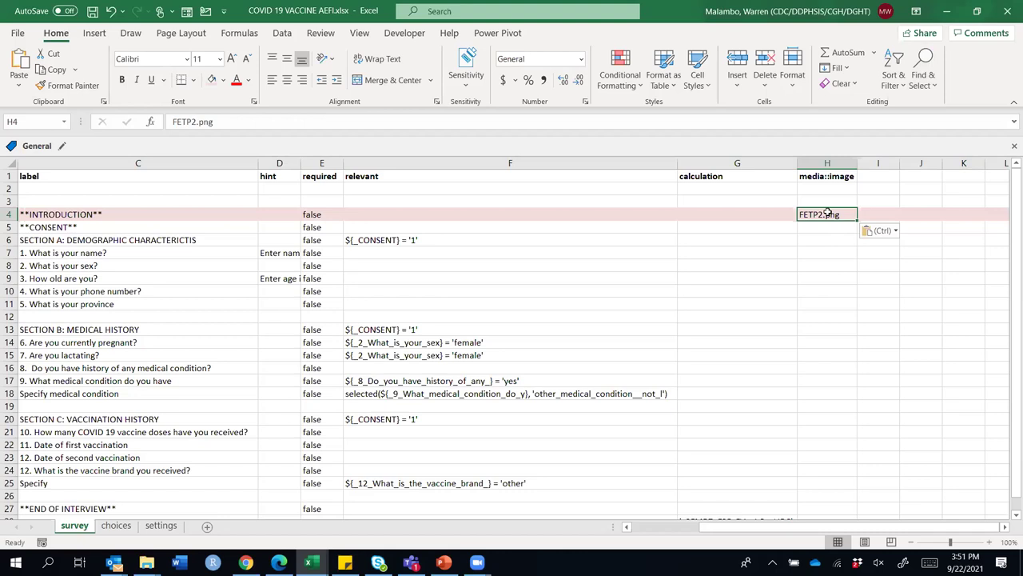
click(9, 215)
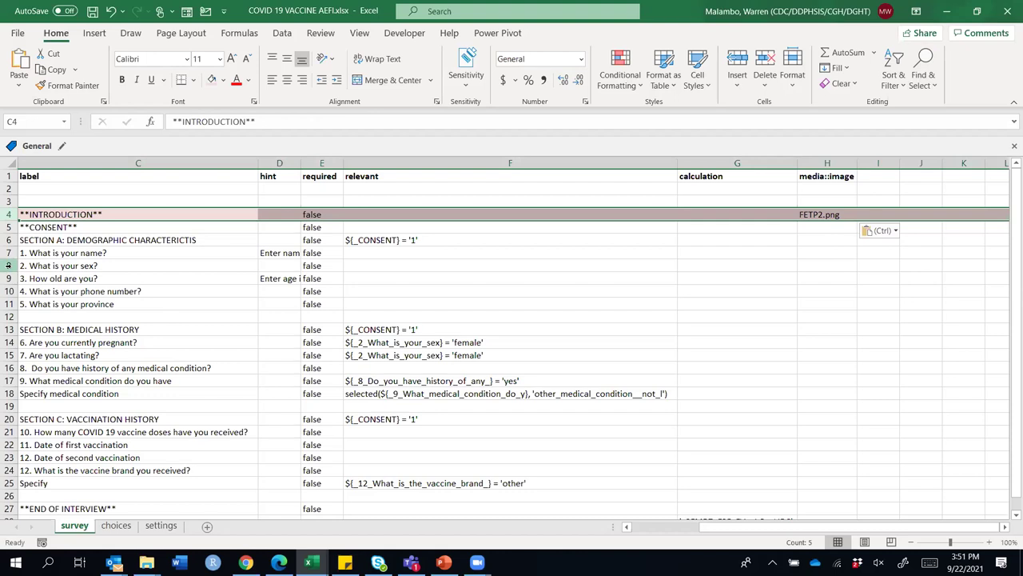
click(8, 266)
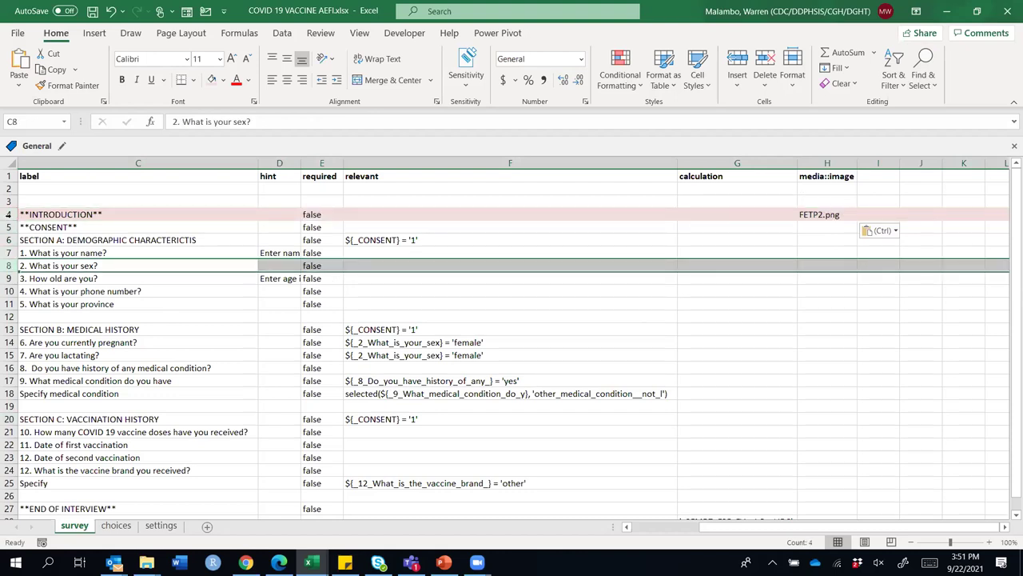
click(8, 215)
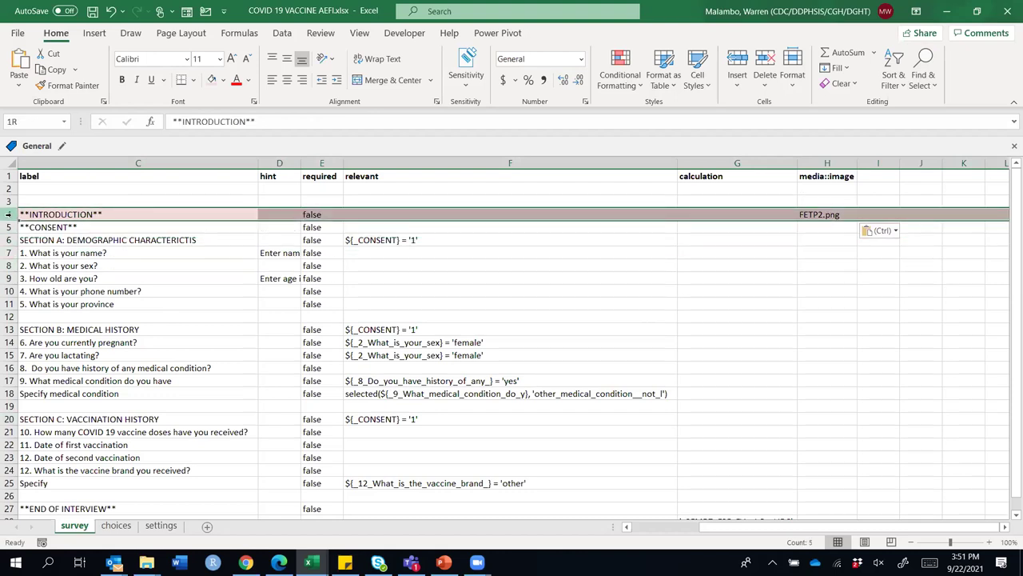
click(823, 215)
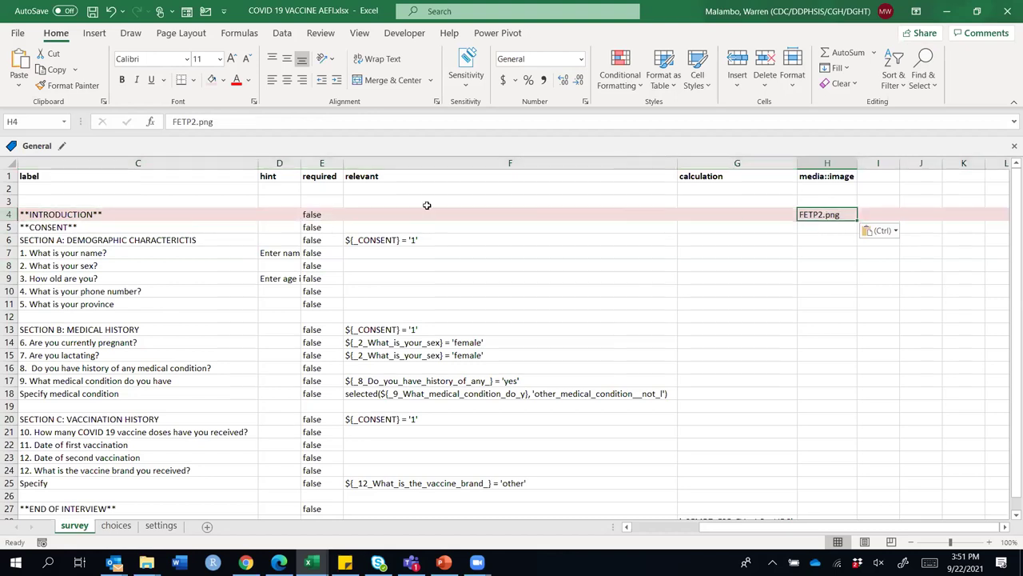
Add a media::image header in cell D1 of the choices sheet and fit the column width to it
double_click(75, 526)
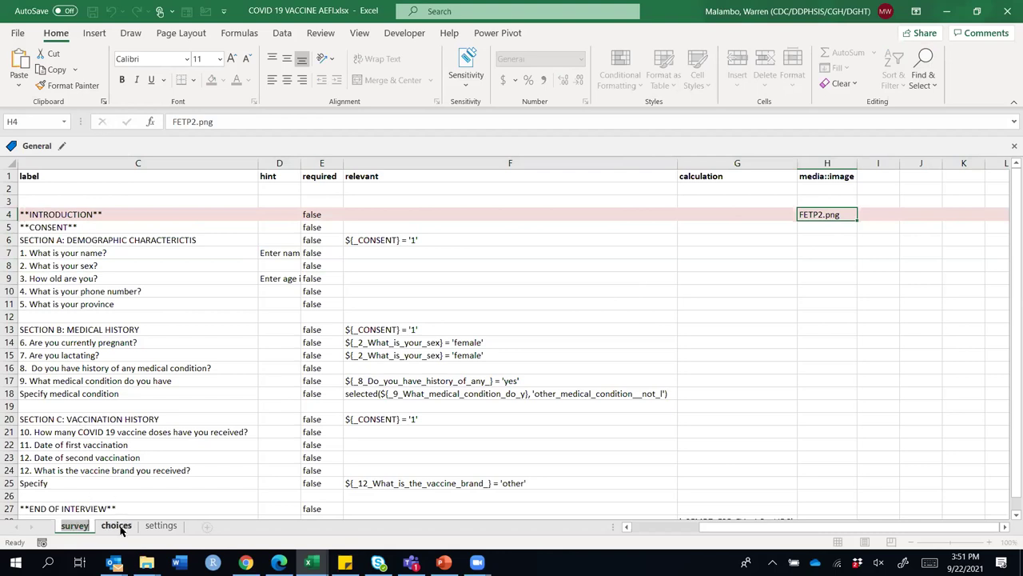
click(117, 526)
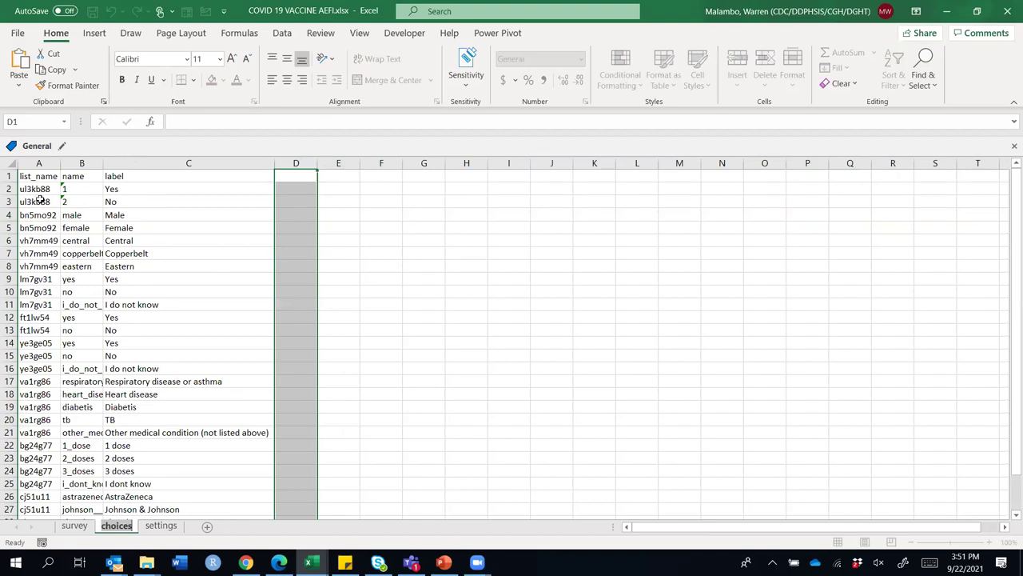
double_click(124, 525)
click(297, 175)
text(media::image)
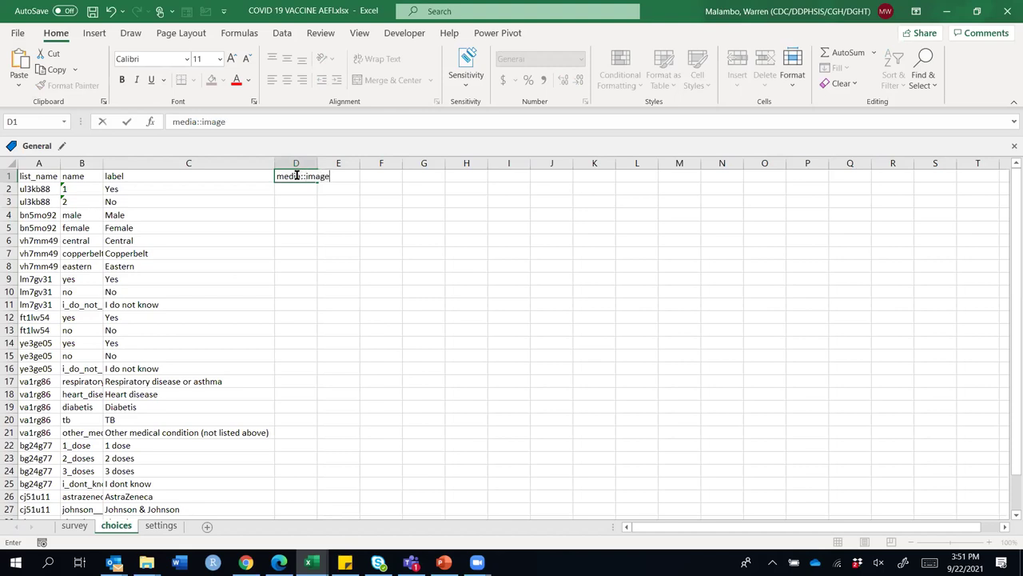
drag(339, 344, 339, 331)
double_click(316, 163)
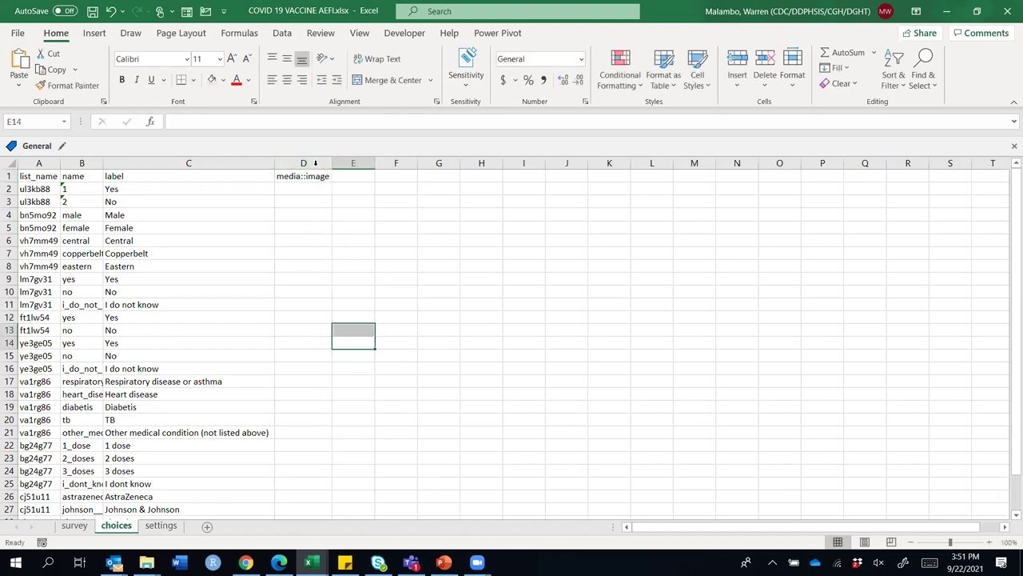
Switch to File Explorer and copy the full file name of man.png in the FETP pictures folder
click(10, 215)
click(245, 562)
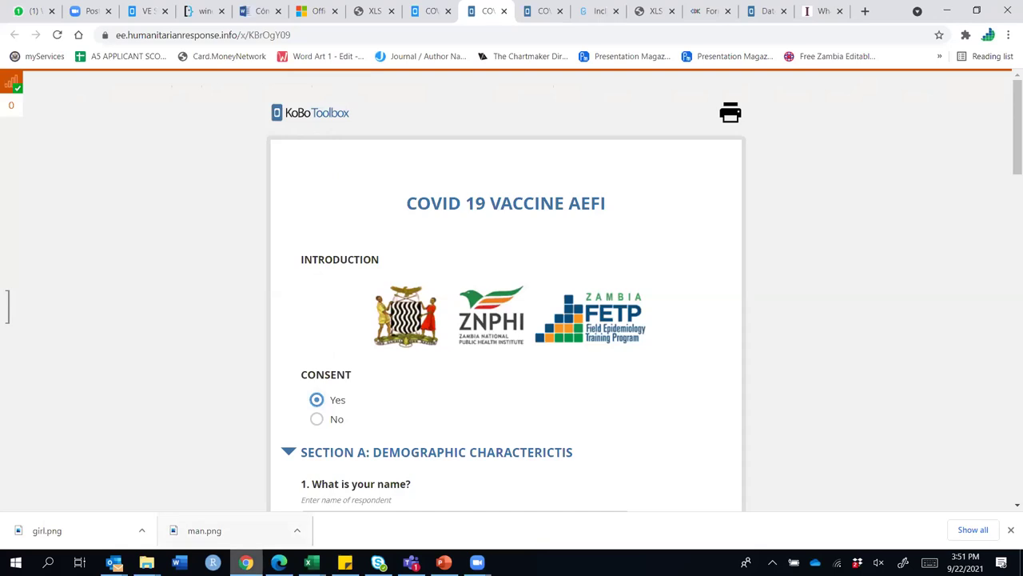
click(246, 562)
click(146, 562)
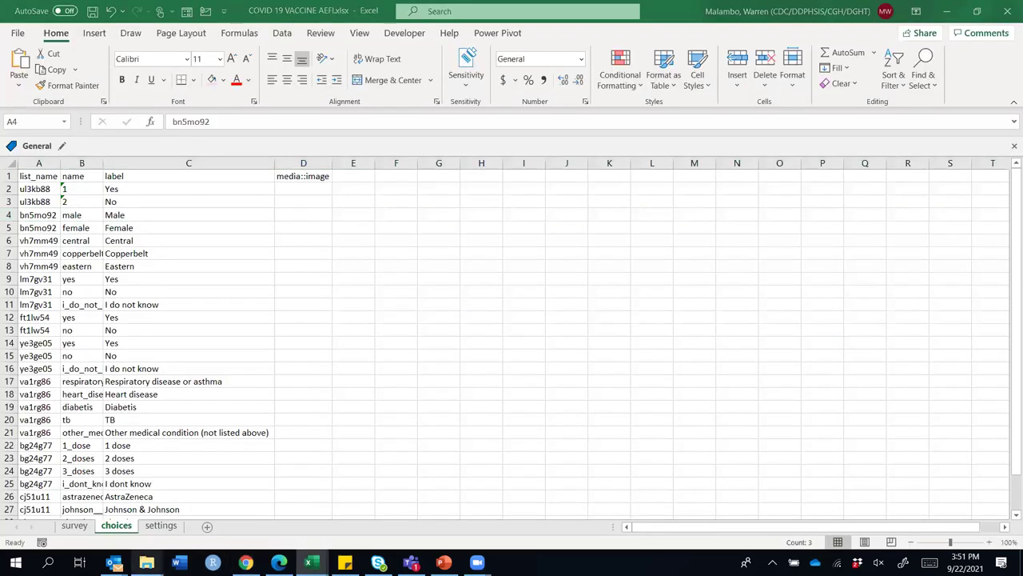
click(468, 498)
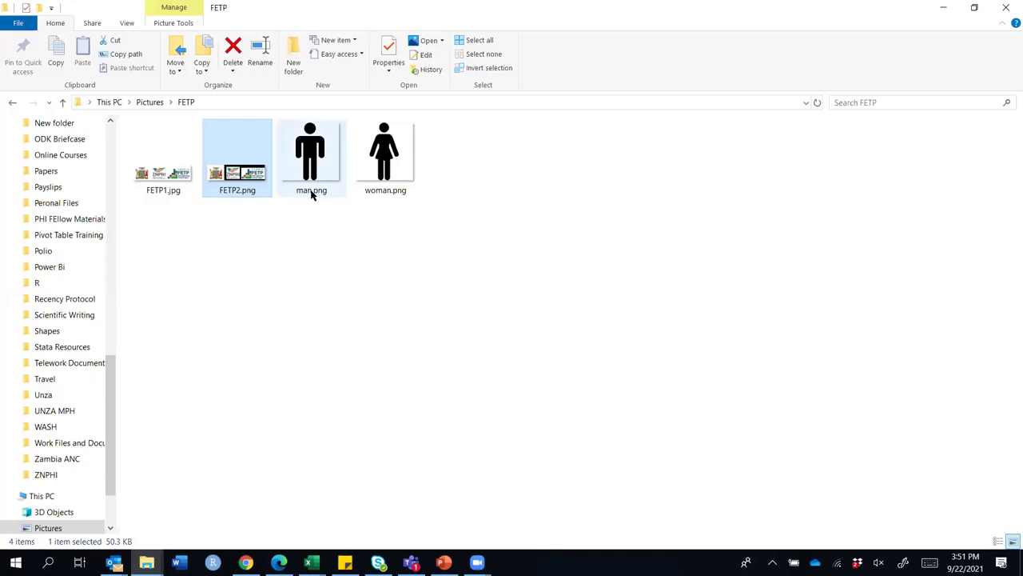
click(313, 196)
click(312, 195)
drag(329, 192, 272, 203)
key(ctrl+c)
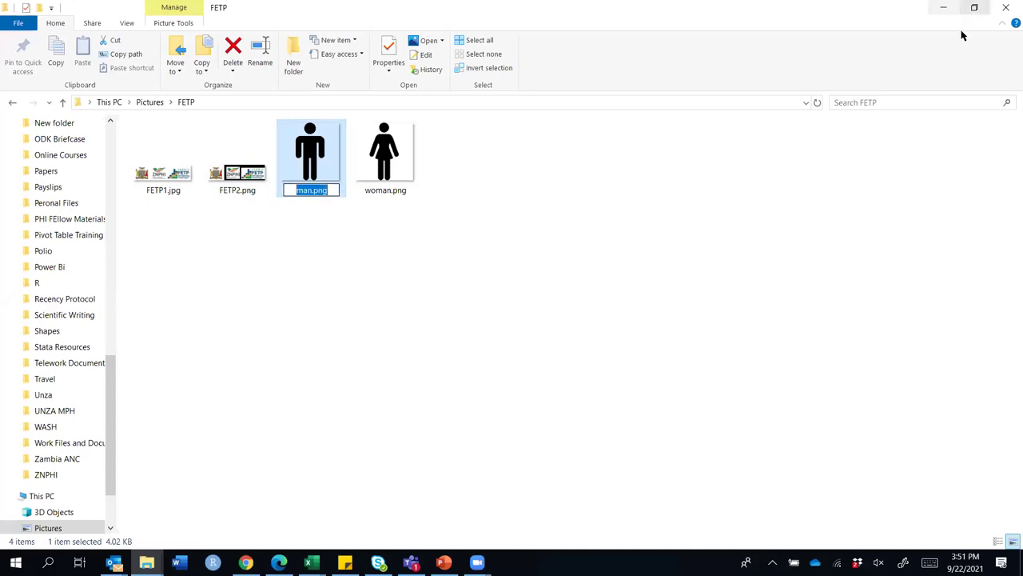
Return to Excel and paste man.png into the Male row's media::image cell, D4, on the choices sheet
click(941, 7)
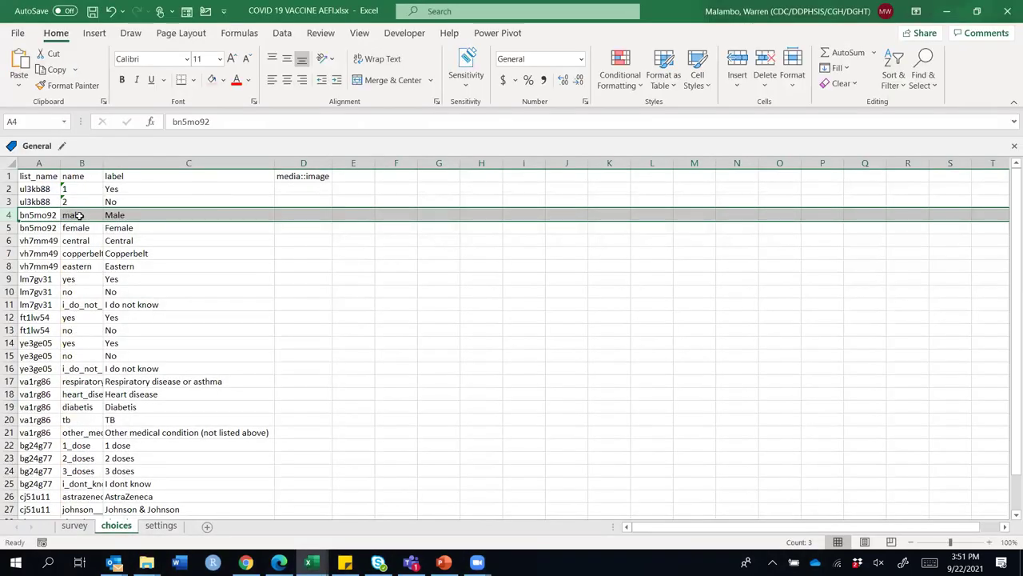
click(294, 216)
key(ctrl+v)
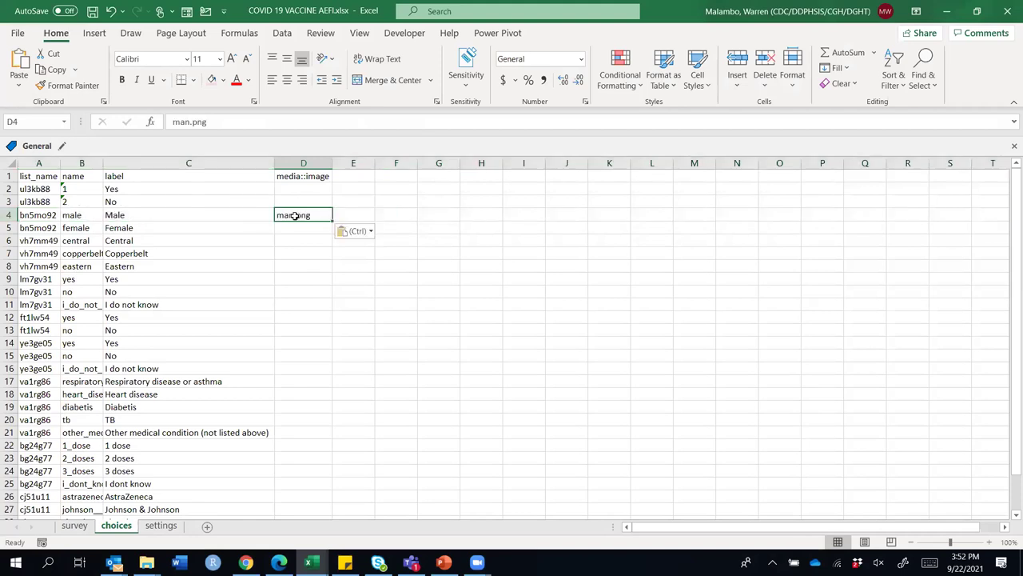
Paste the copied file name into the Female row's media::image cell, D5, and change it to woman.png
click(296, 228)
key(ctrl+v)
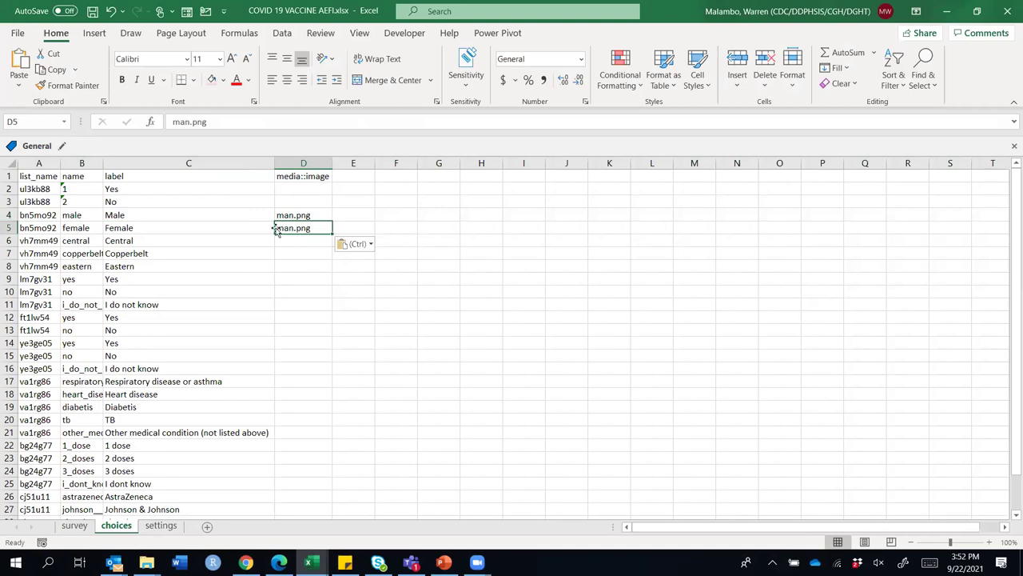
key(Home)
double_click(278, 228)
text(wo)
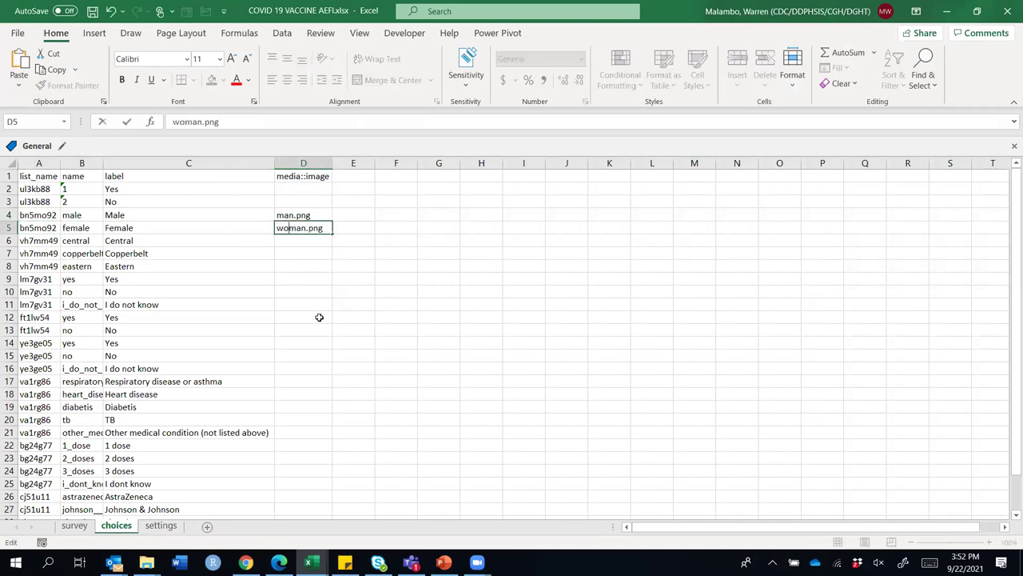
Commit the Female image entry and make header row 1 of the choices sheet bold
click(319, 318)
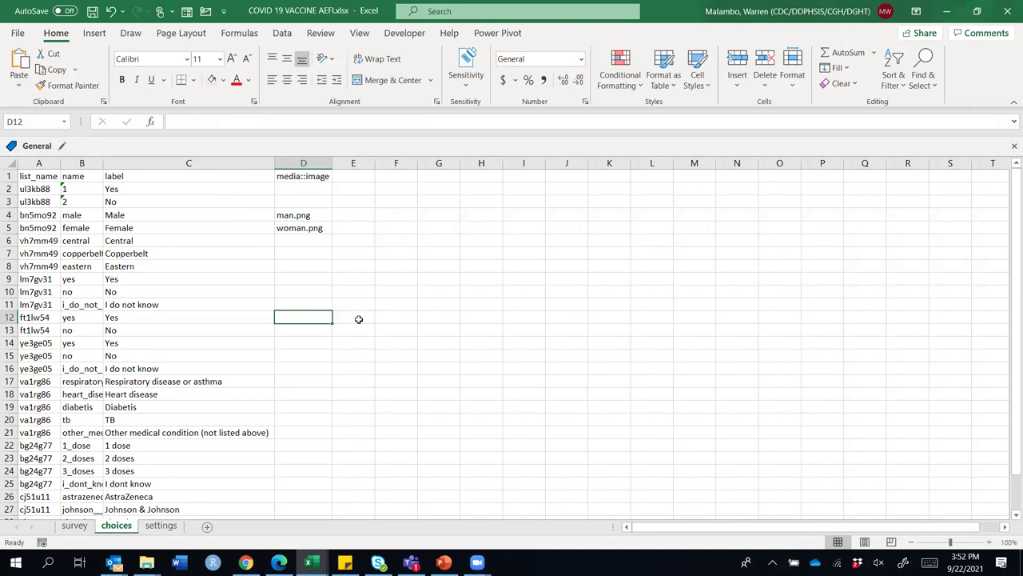
click(8, 175)
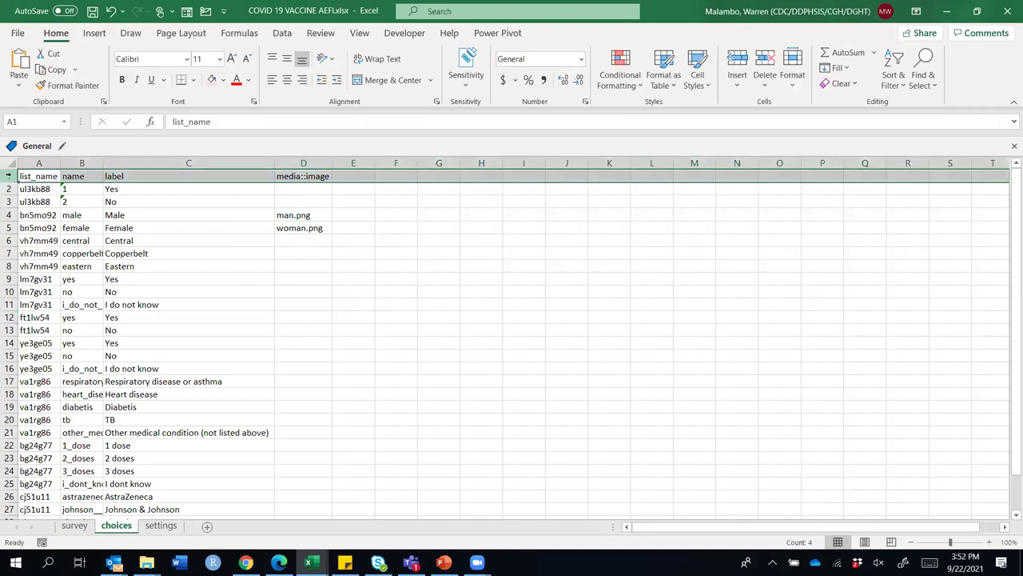
click(122, 79)
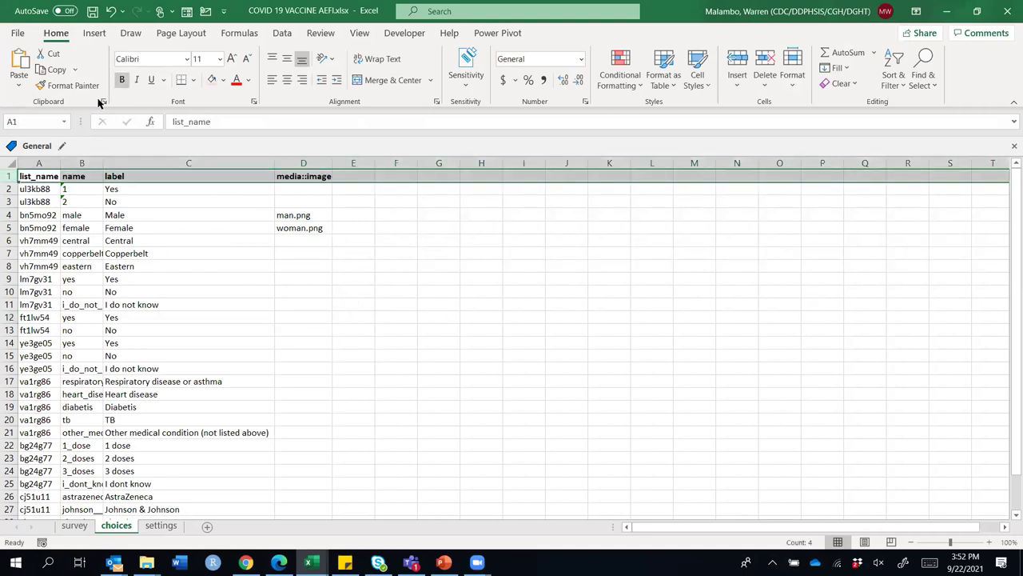
Close the COVID 19 VACCINE AEFI workbook with its changes saved and minimise the remaining Excel window
click(1007, 14)
click(458, 300)
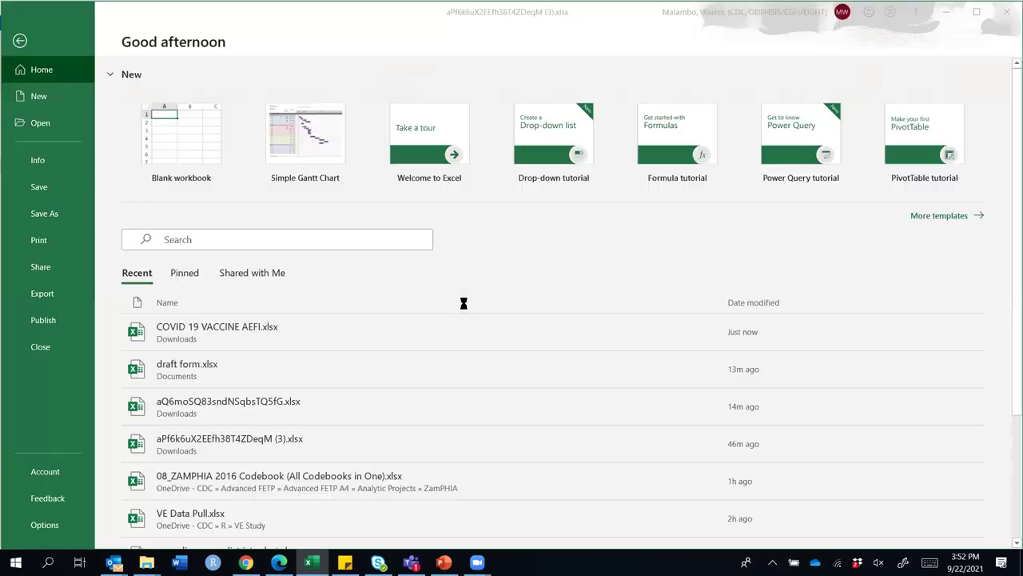
click(946, 12)
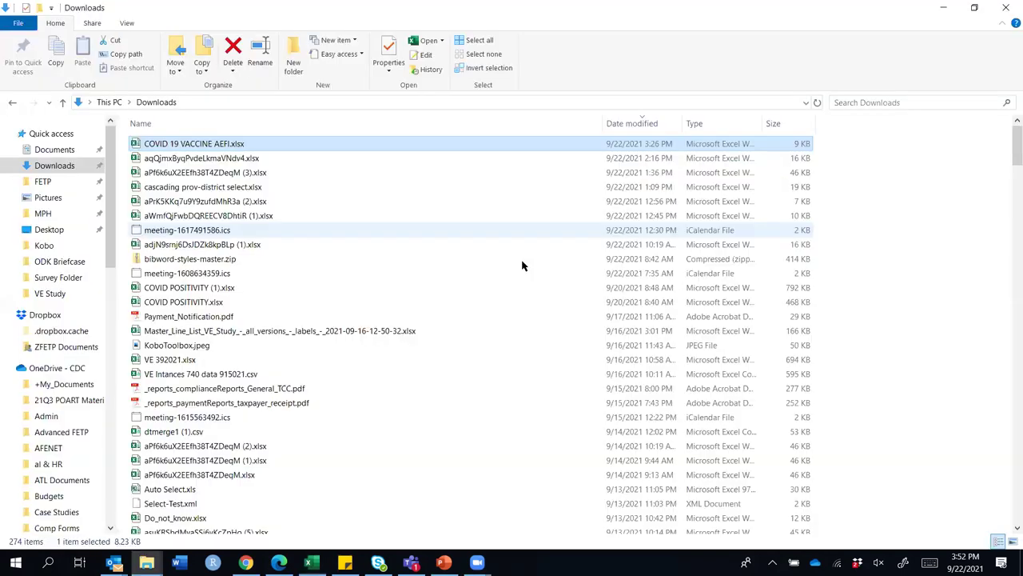
Switch to KoBoToolbox in Chrome and replace the COVID 19 VACCINE AEFI form with COVID 19 VACCINE AEFI.xlsx from Downloads
click(245, 562)
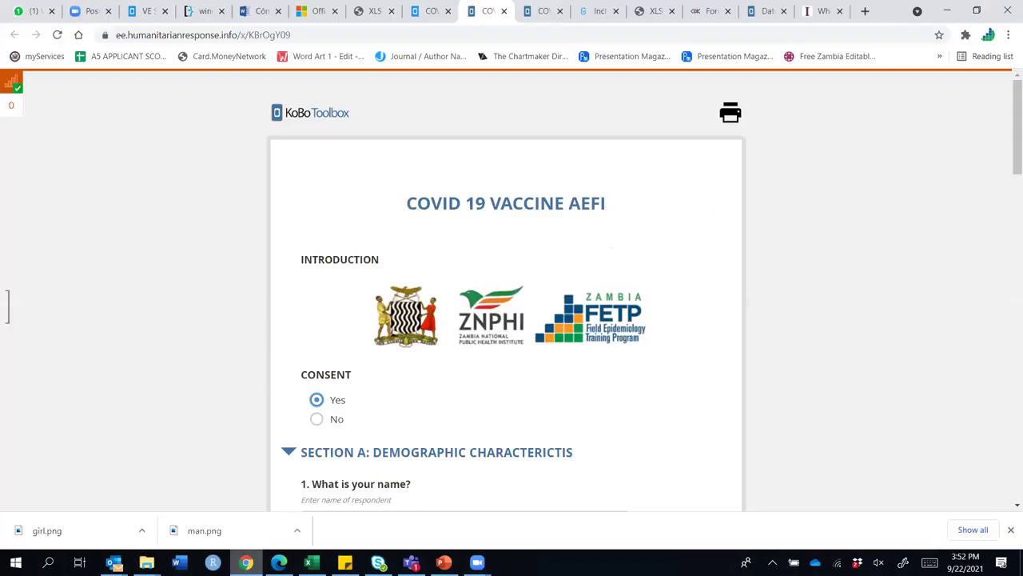
click(428, 11)
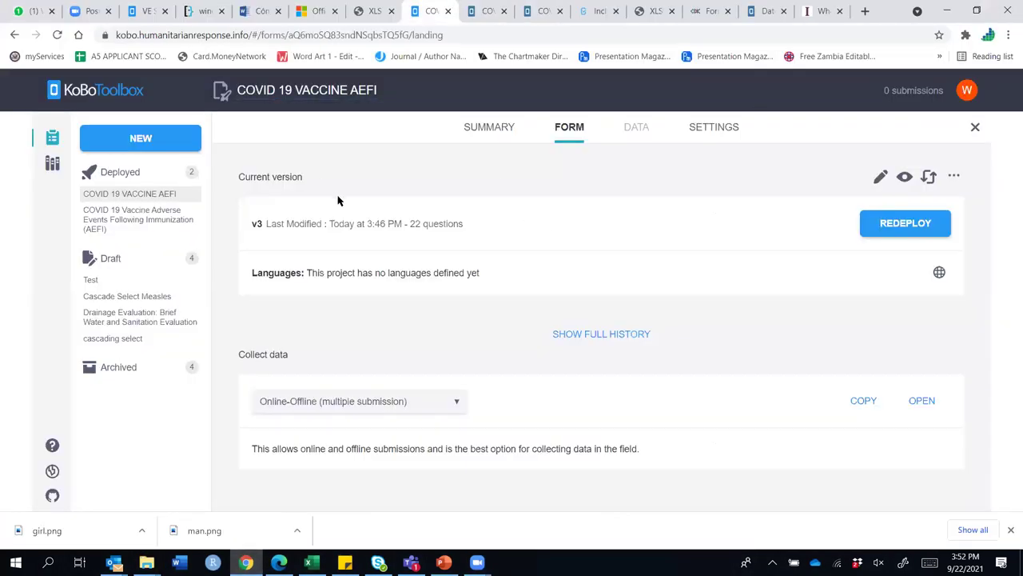
click(930, 178)
click(446, 274)
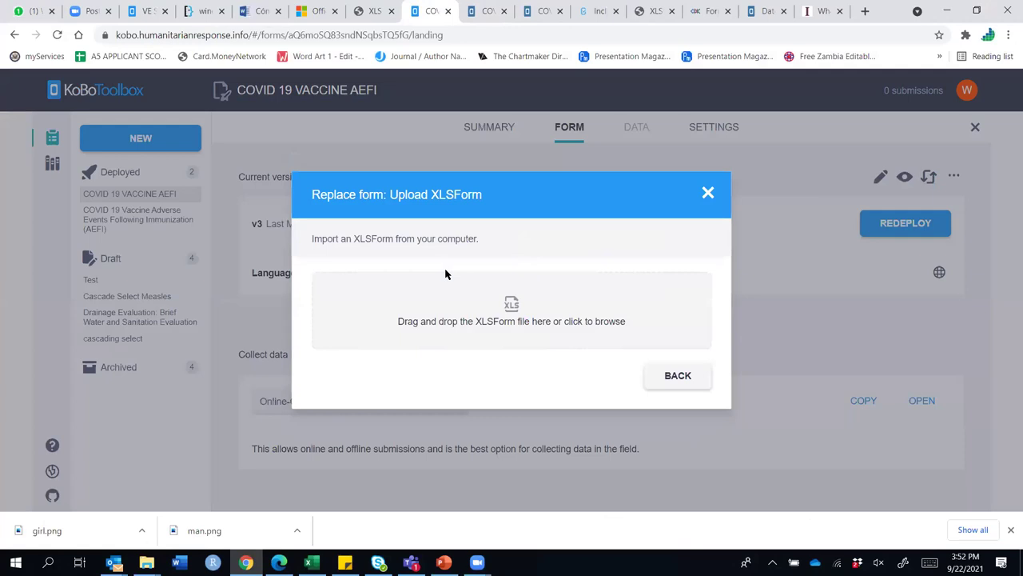
click(511, 318)
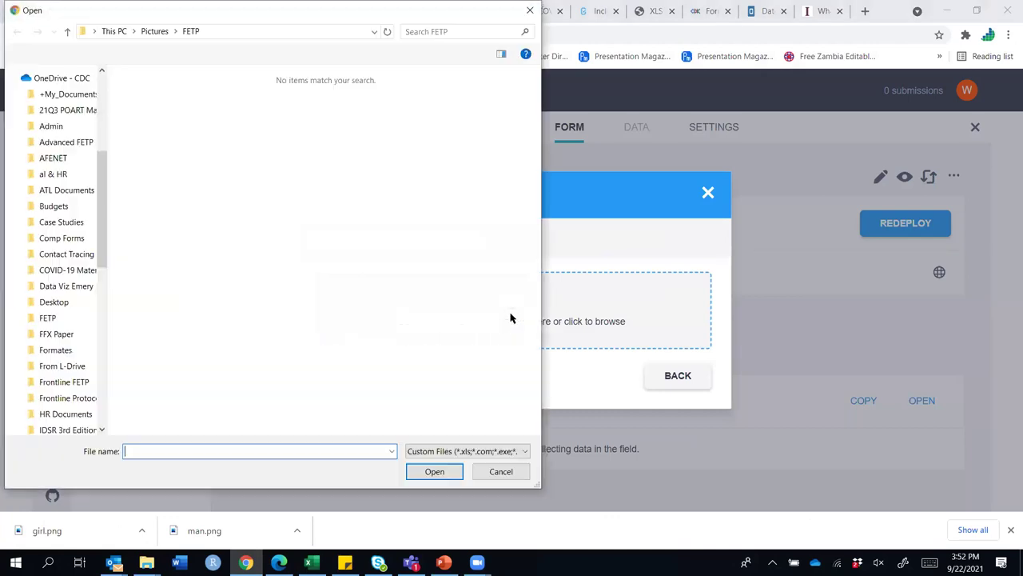
scroll(64, 112, up, 15)
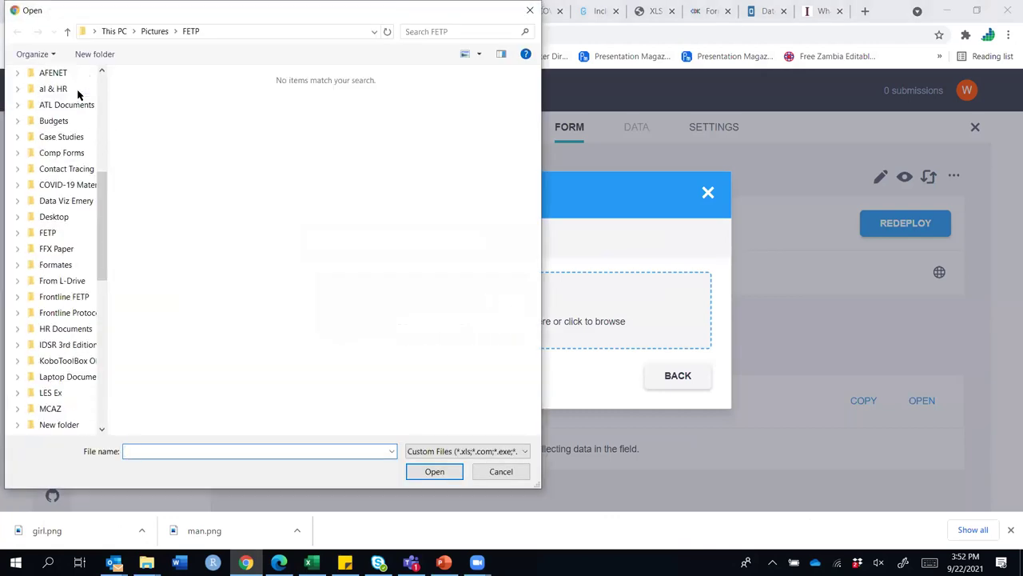
click(59, 115)
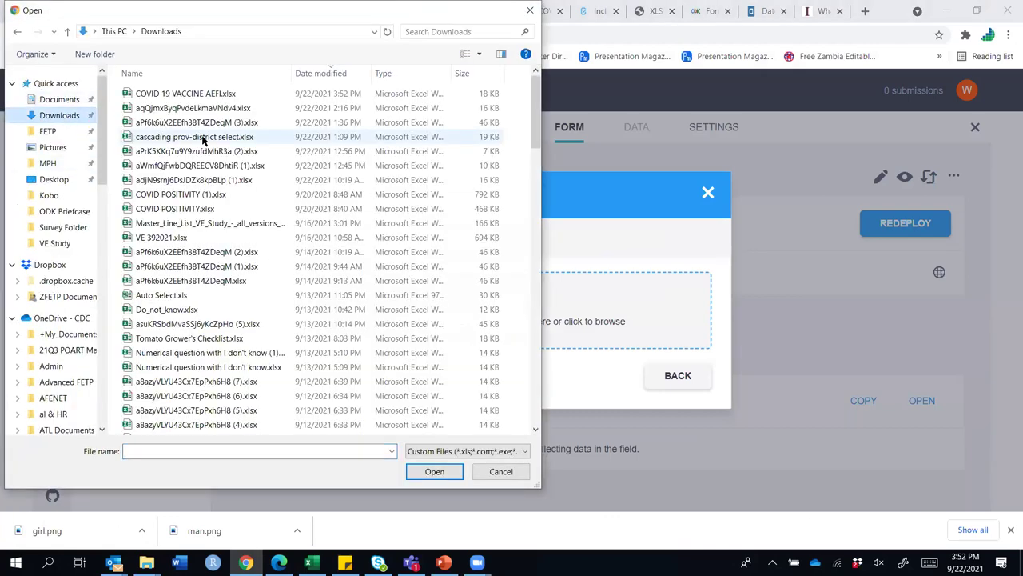
click(187, 94)
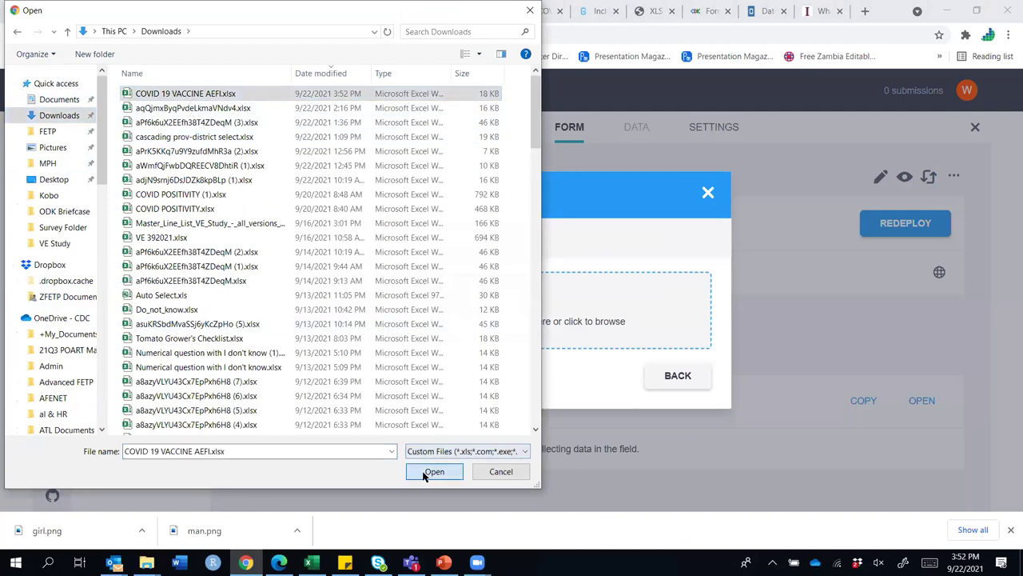
click(435, 470)
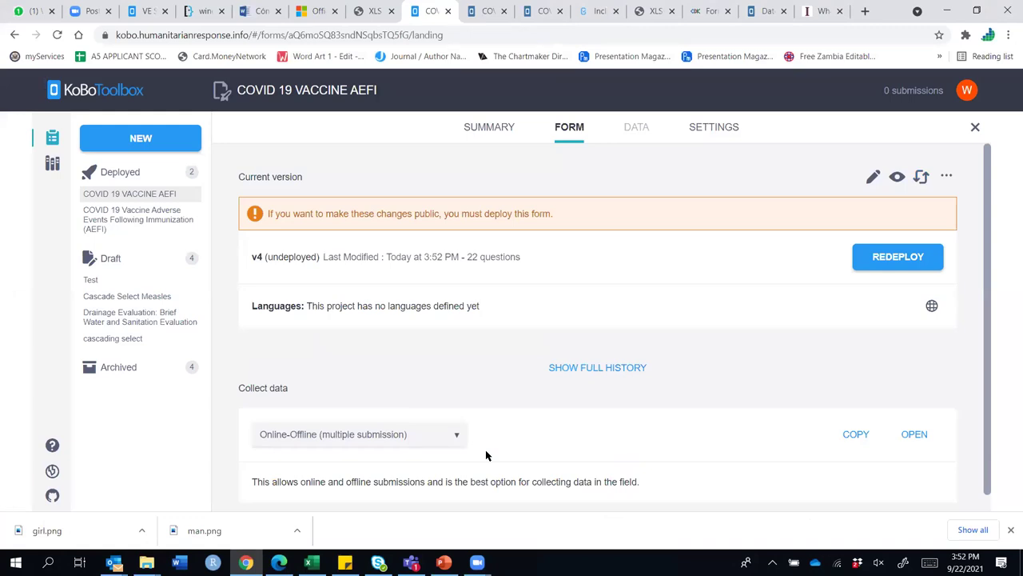
Open the project's media settings and bring the list of attached files into view
click(704, 129)
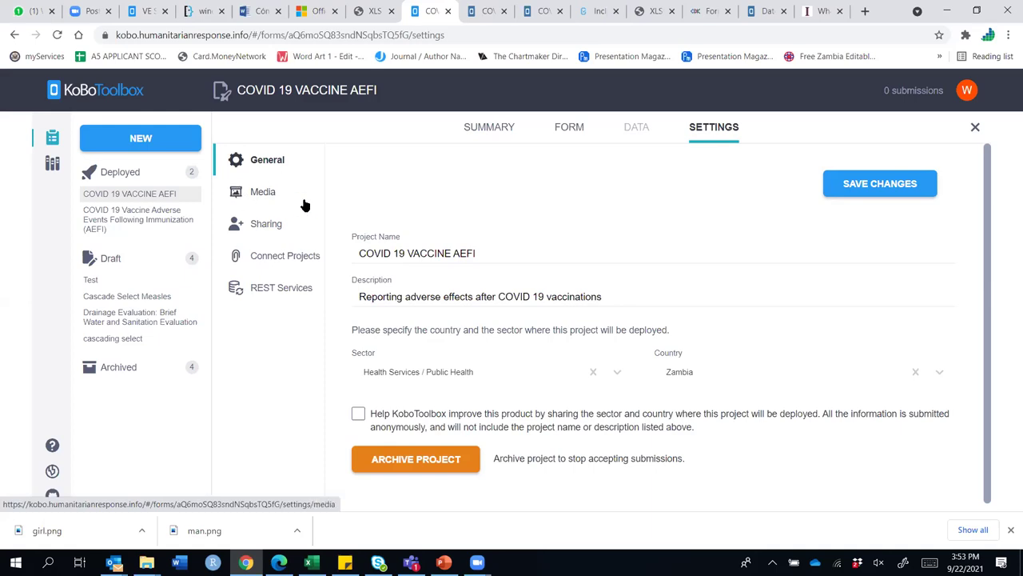
click(263, 192)
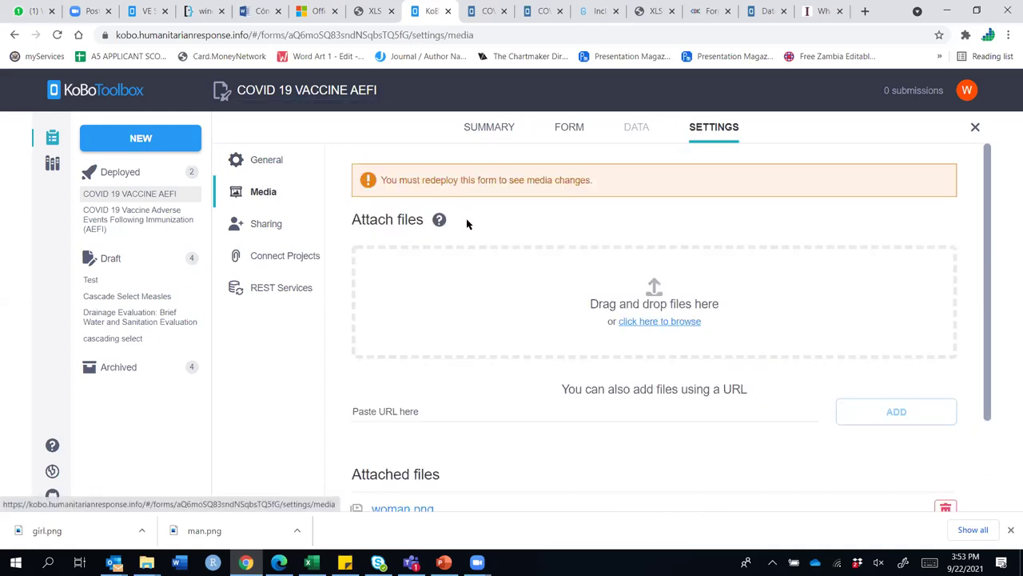
scroll(573, 251, down, 2)
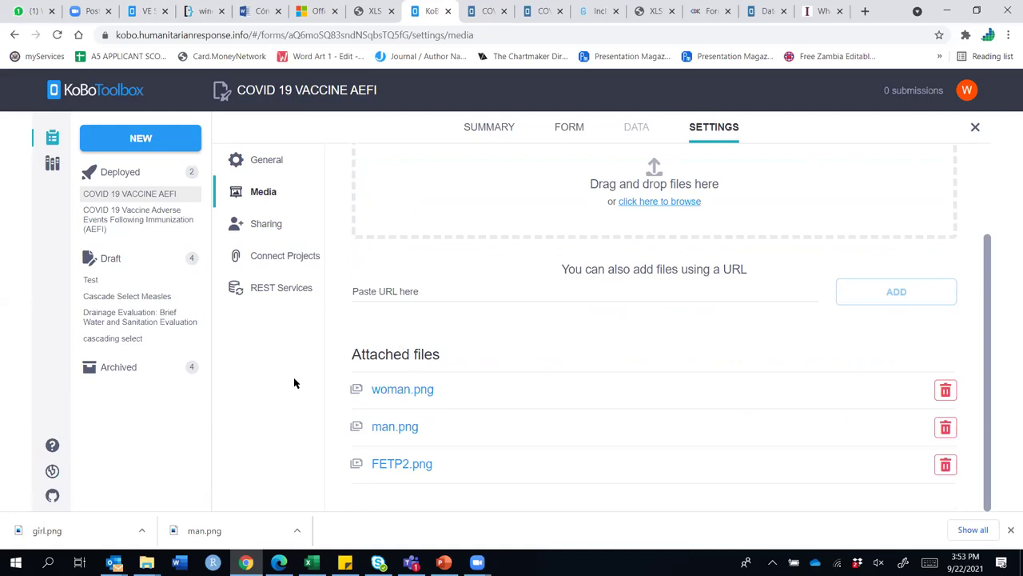
click(672, 203)
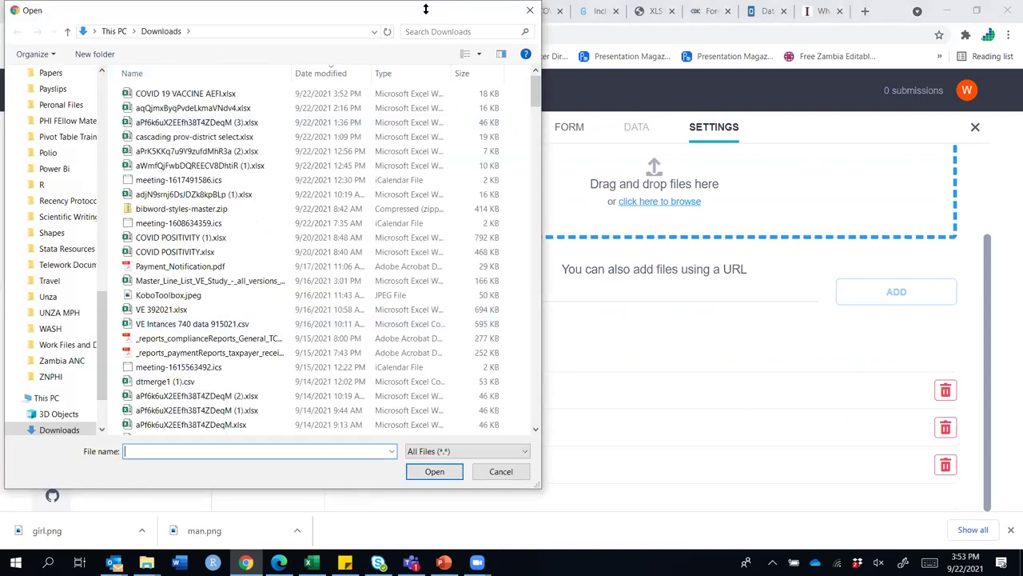
click(530, 11)
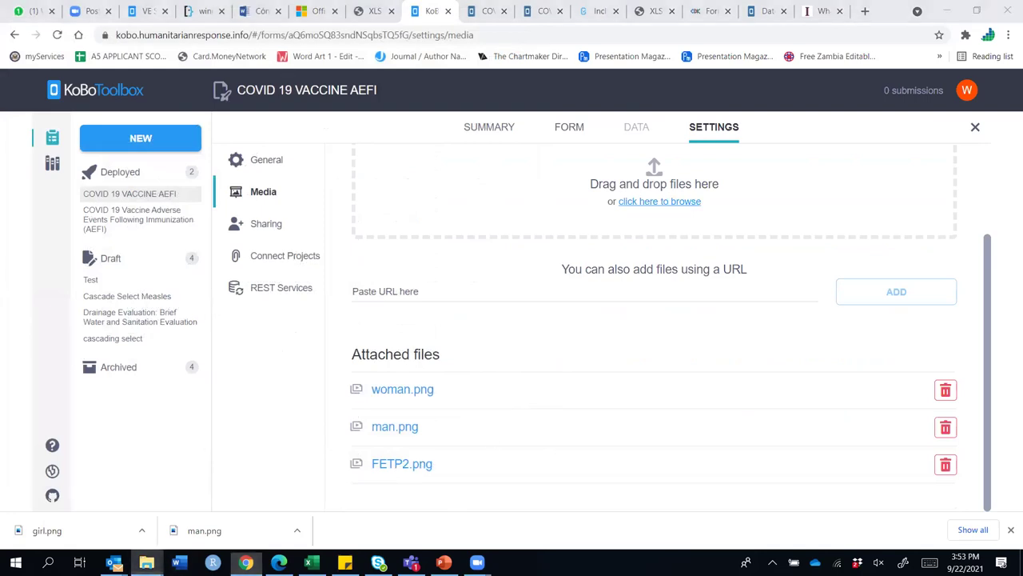
Switch to the FETP pictures folder in File Explorer and rename FETP2.png to fetp2.png
mouse_move(146, 562)
click(489, 521)
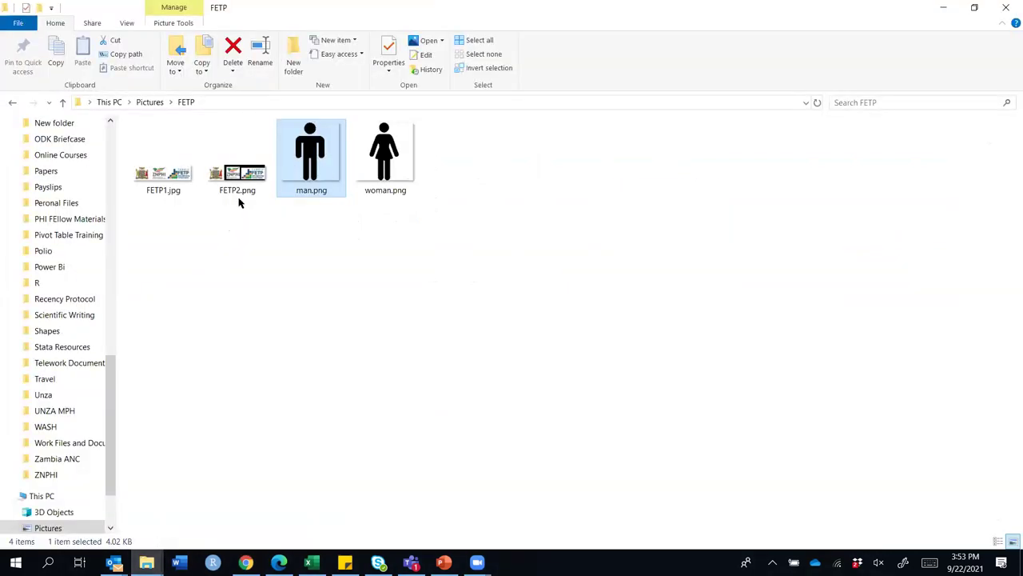
click(237, 192)
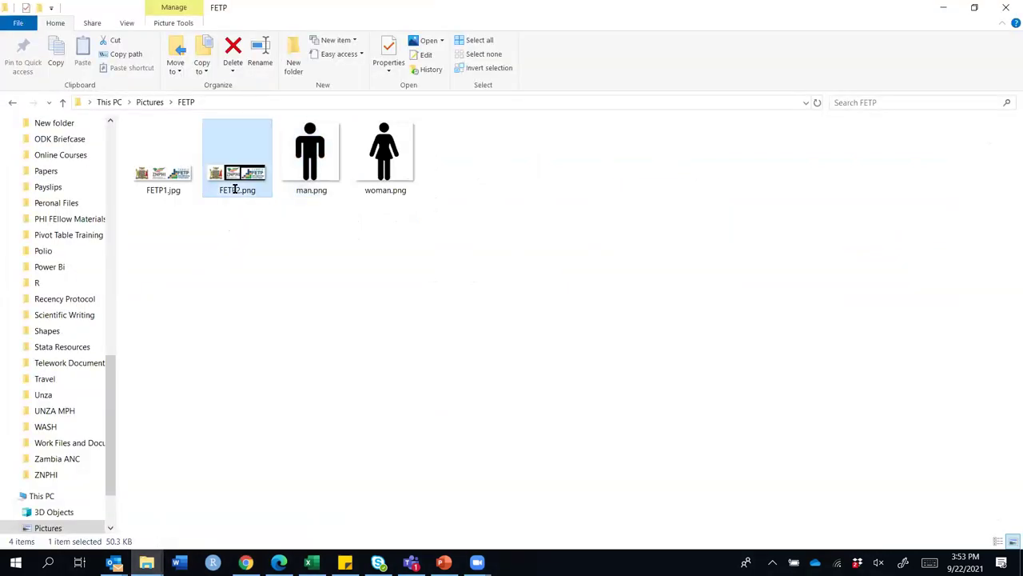
click(235, 190)
click(233, 190)
key(BackSpace)
key(BackSpace)
key(BackSpace)
key(BackSpace)
text(fetp)
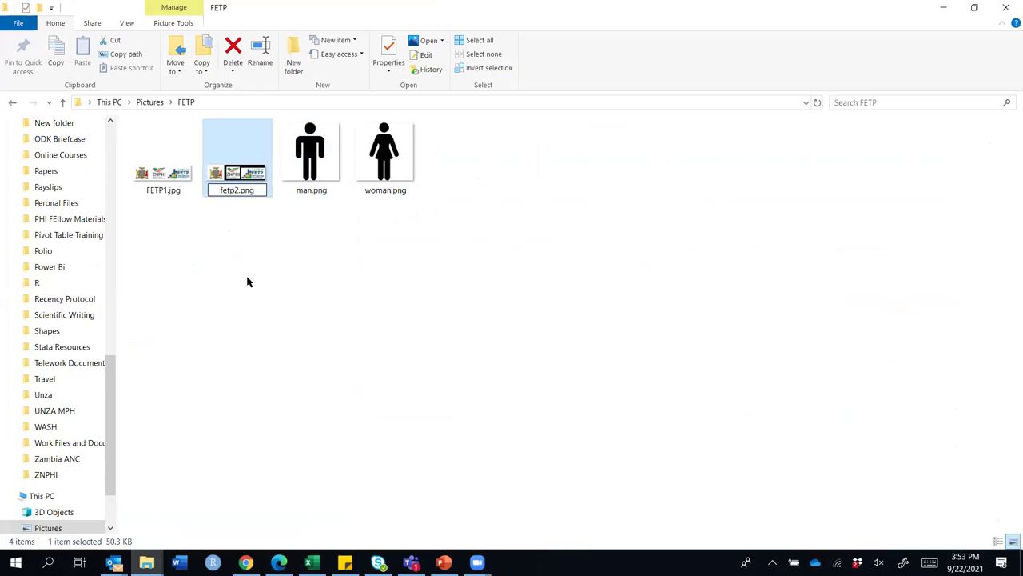
click(964, 8)
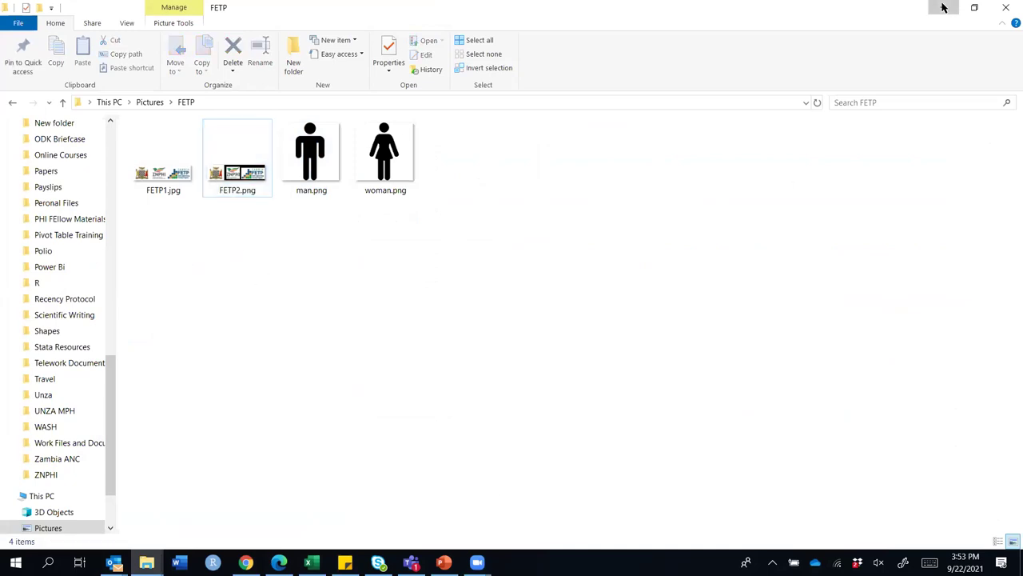
Return to KoBoToolbox, delete the attached FETP2.png and upload fetp2.png from the FETP pictures folder in its place
click(944, 7)
click(946, 465)
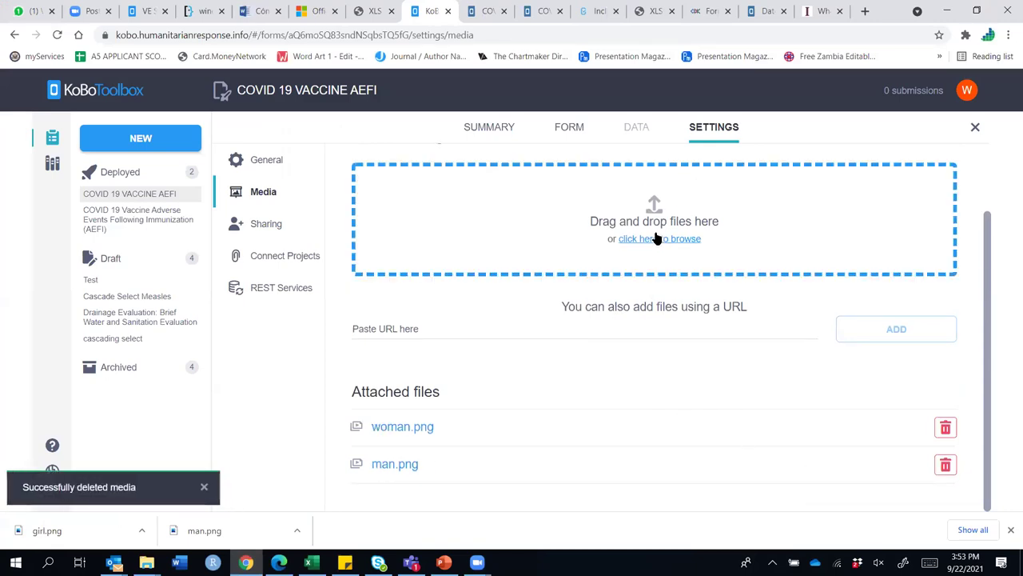
click(652, 239)
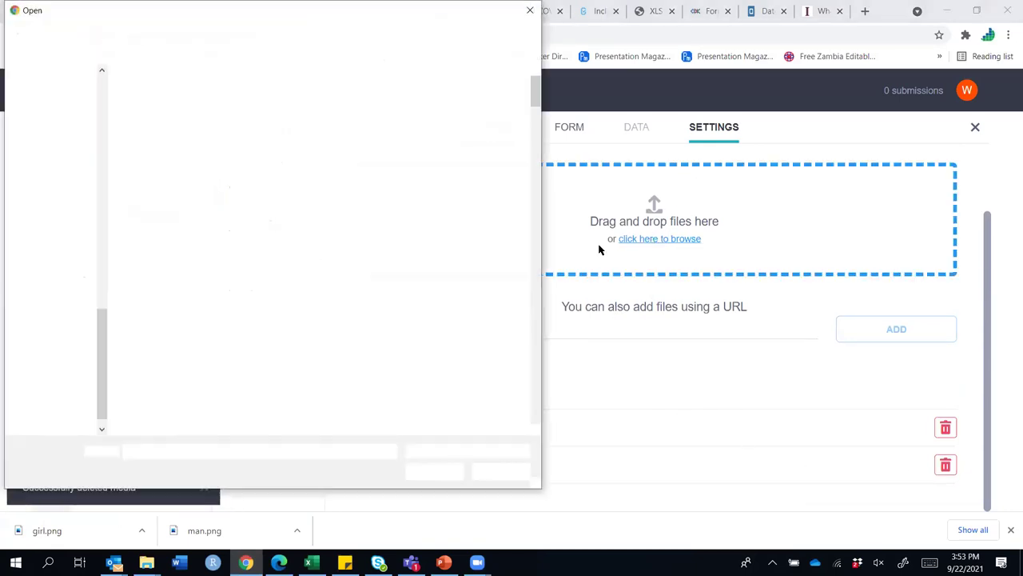
scroll(68, 131, up, 10)
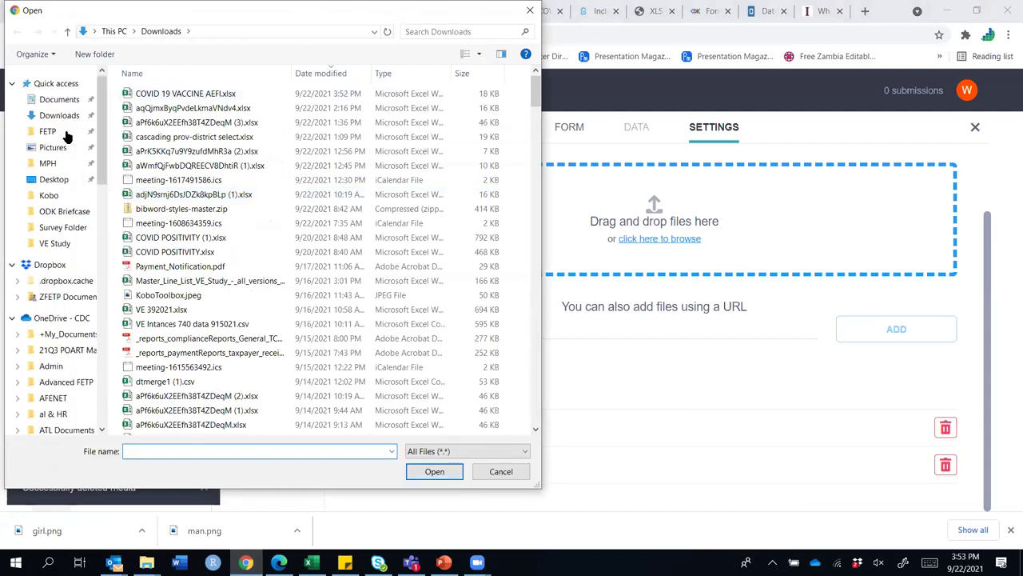
click(62, 147)
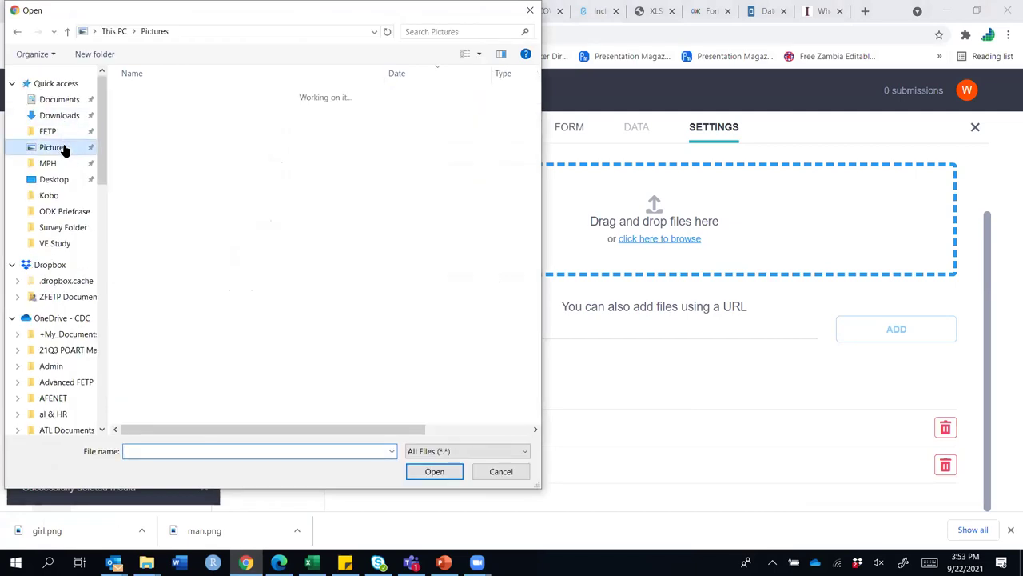
double_click(144, 109)
click(217, 125)
click(434, 472)
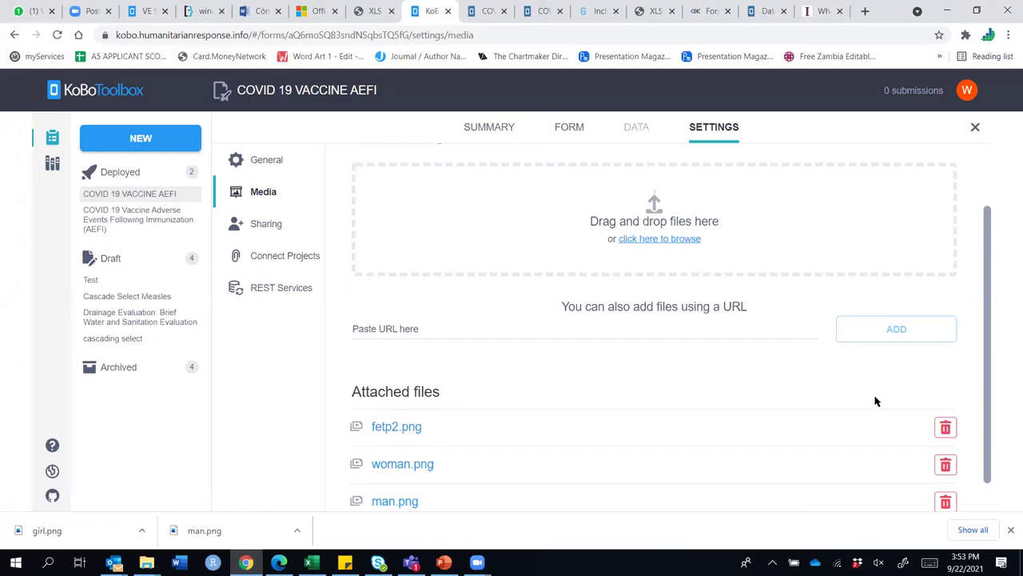
Redeploy the COVID 19 VACCINE AEFI form and confirm overwriting the current deployment
click(572, 127)
click(890, 257)
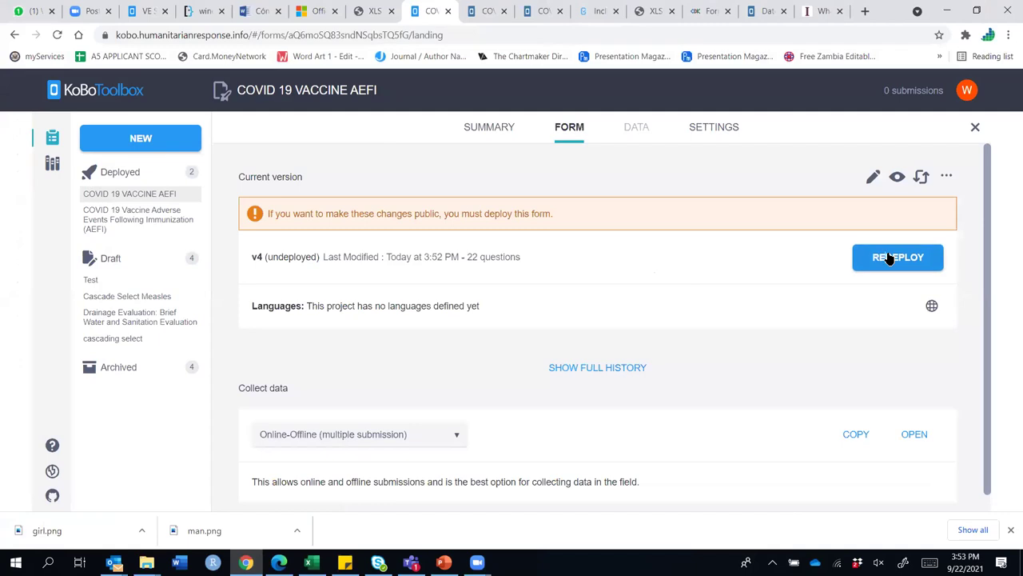
click(554, 245)
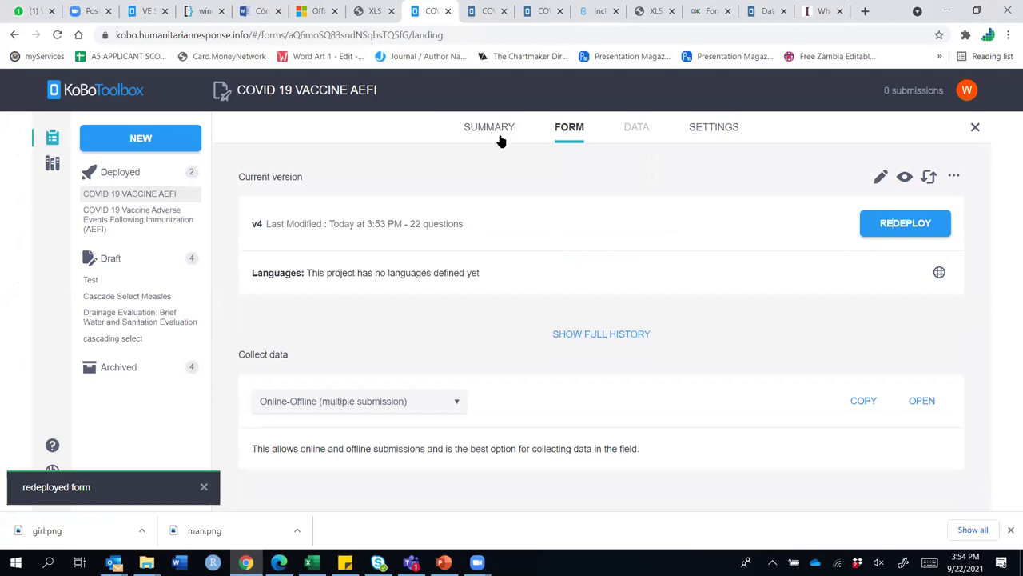
Preview the form, answer Yes to CONSENT, check the introduction and male/female pictures, and close the preview
click(902, 176)
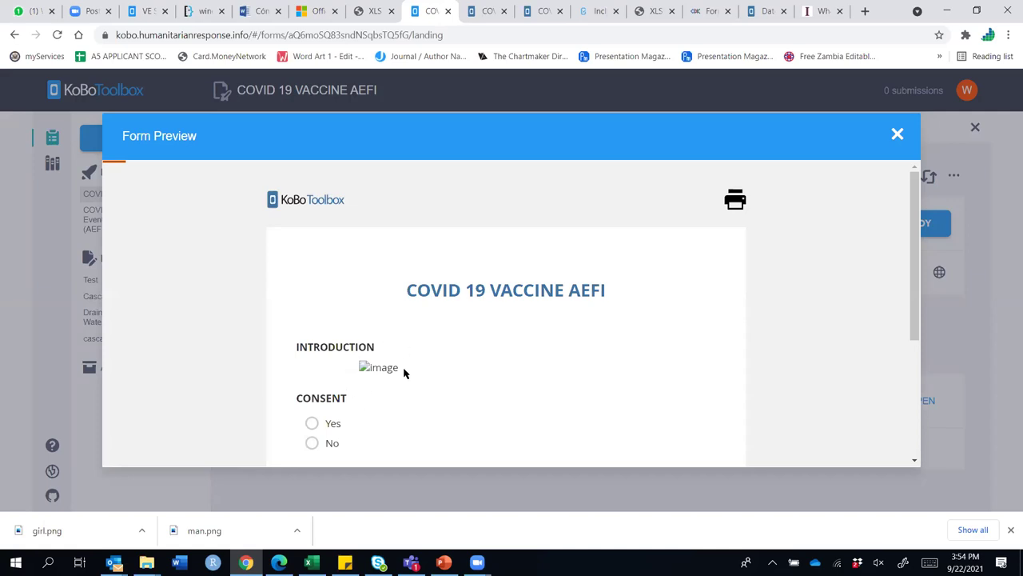
scroll(395, 357, down, 3)
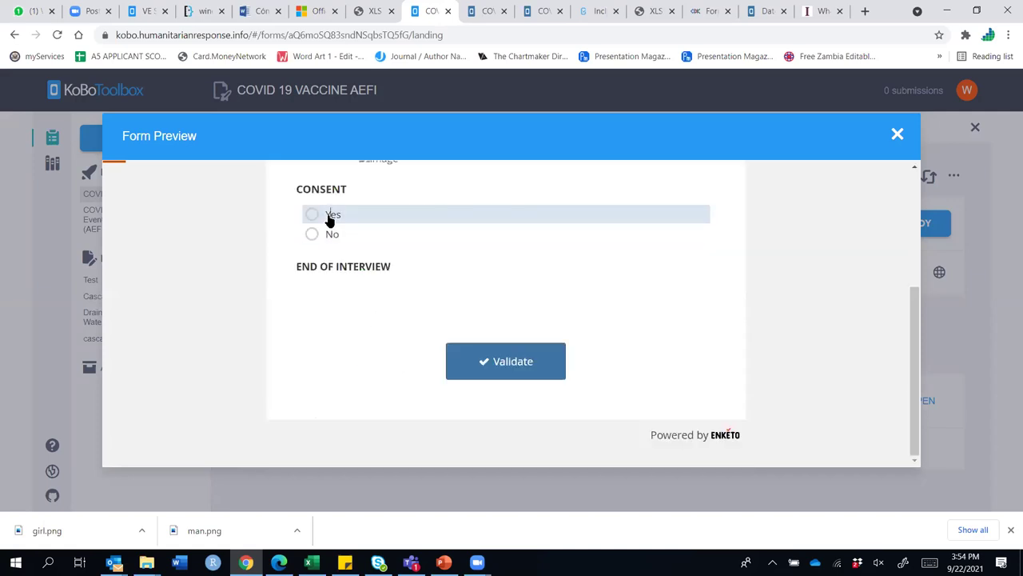
click(333, 213)
scroll(478, 249, down, 5)
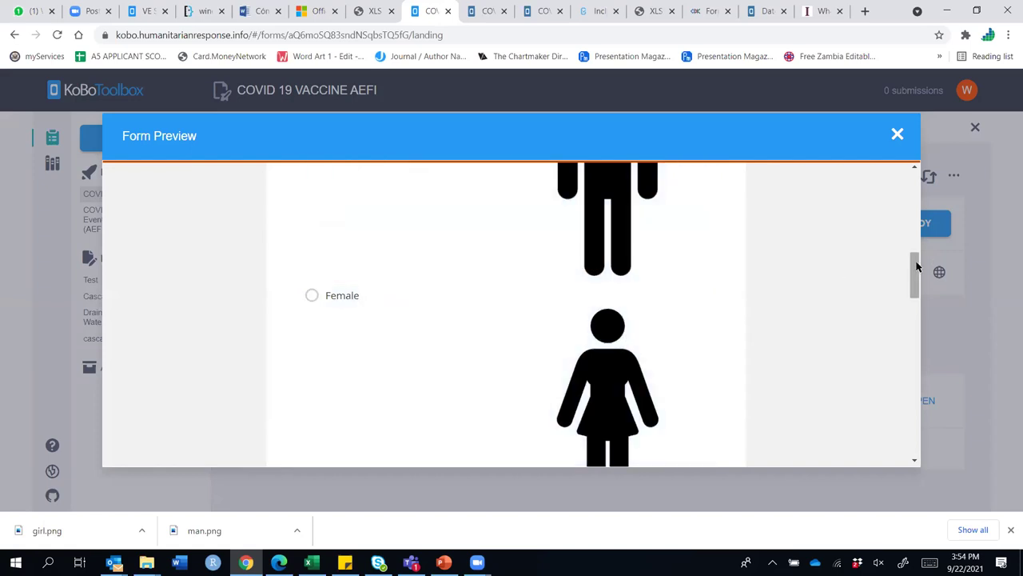
drag(914, 276, 906, 192)
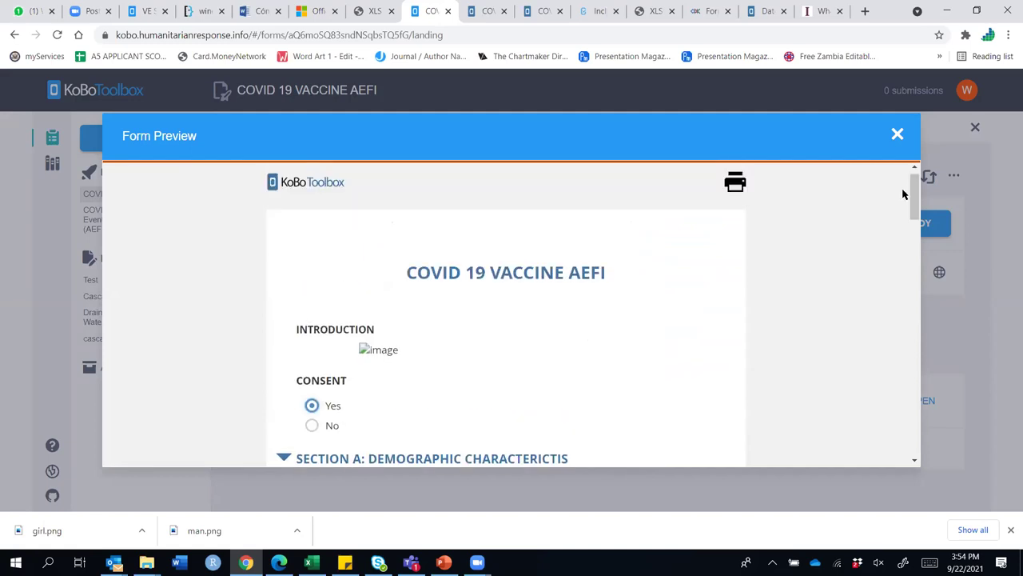
click(897, 135)
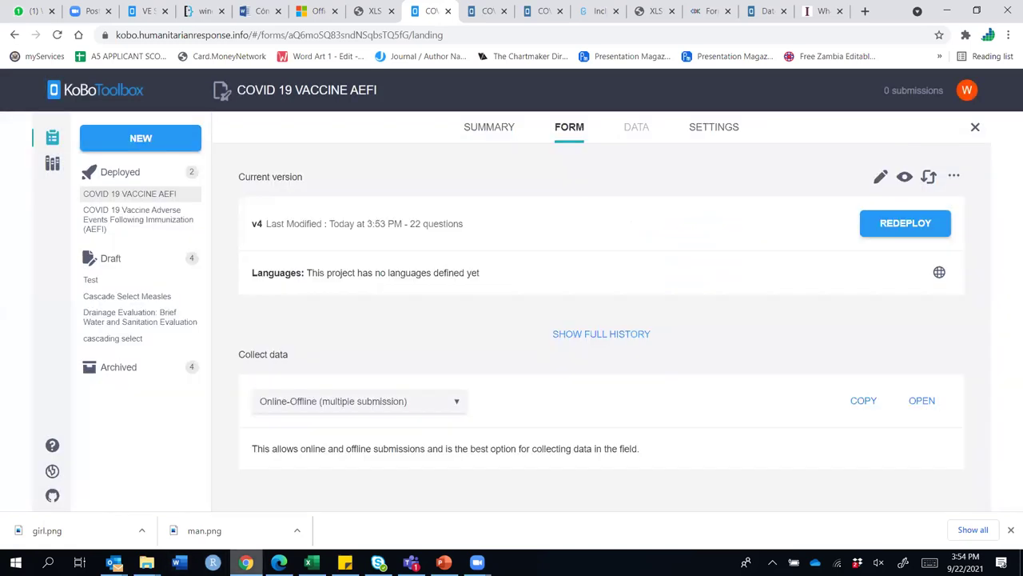
Review the picture files in the FETP folder, and compare them with the form's attached media files in KoBoToolbox
mouse_move(146, 562)
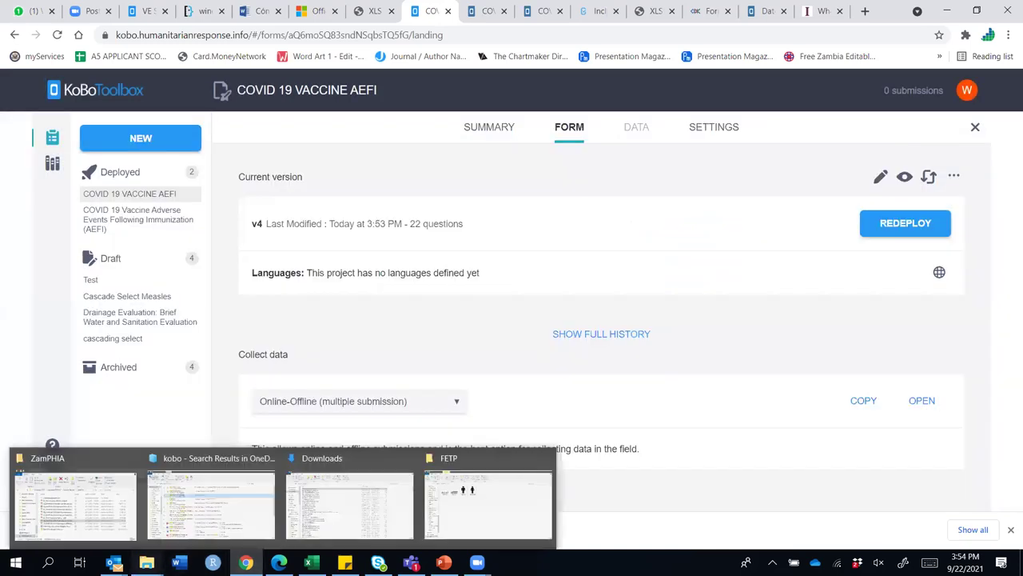
click(512, 503)
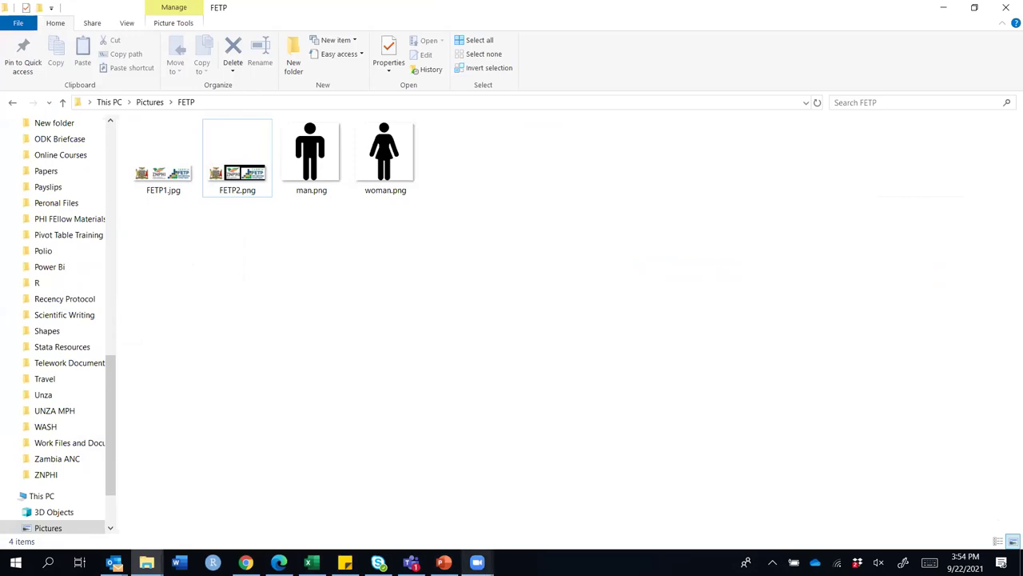
mouse_move(444, 562)
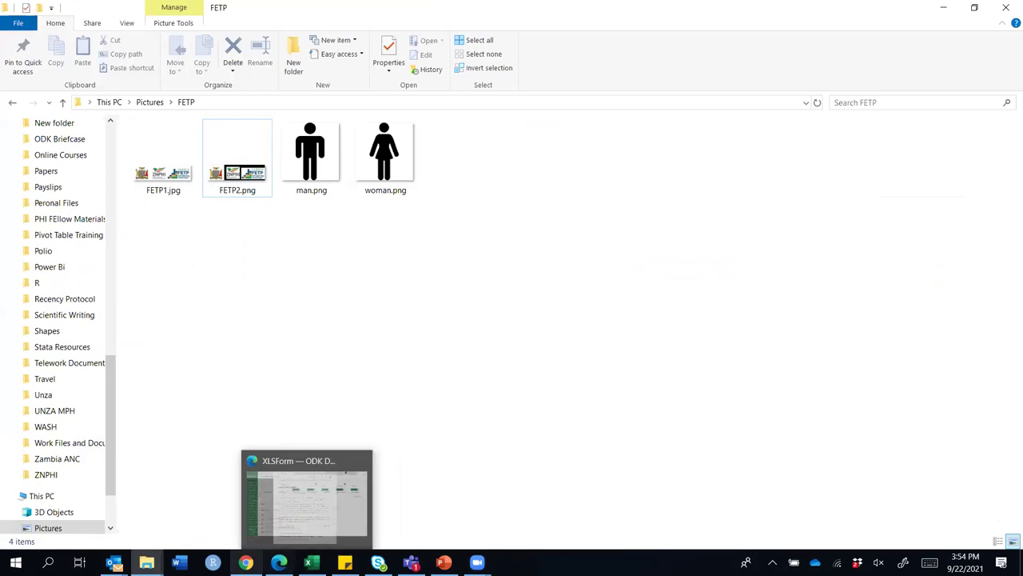
click(246, 562)
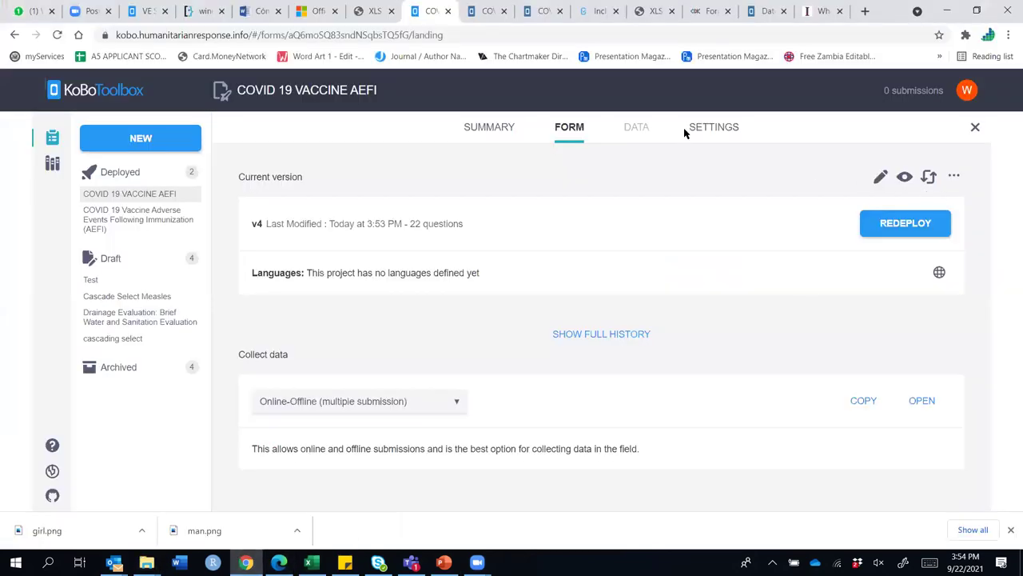
click(710, 130)
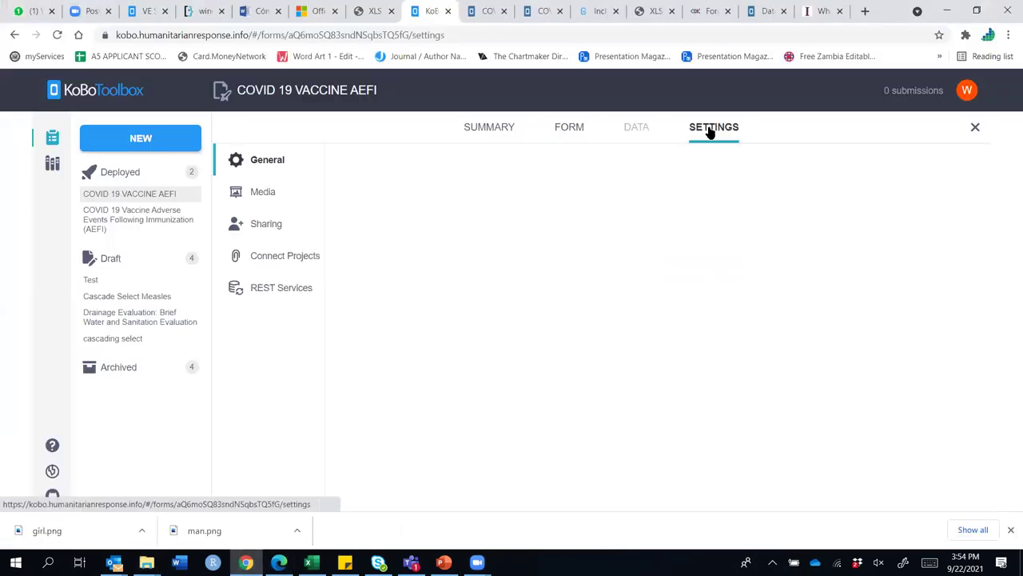
click(261, 204)
scroll(705, 378, down, 2)
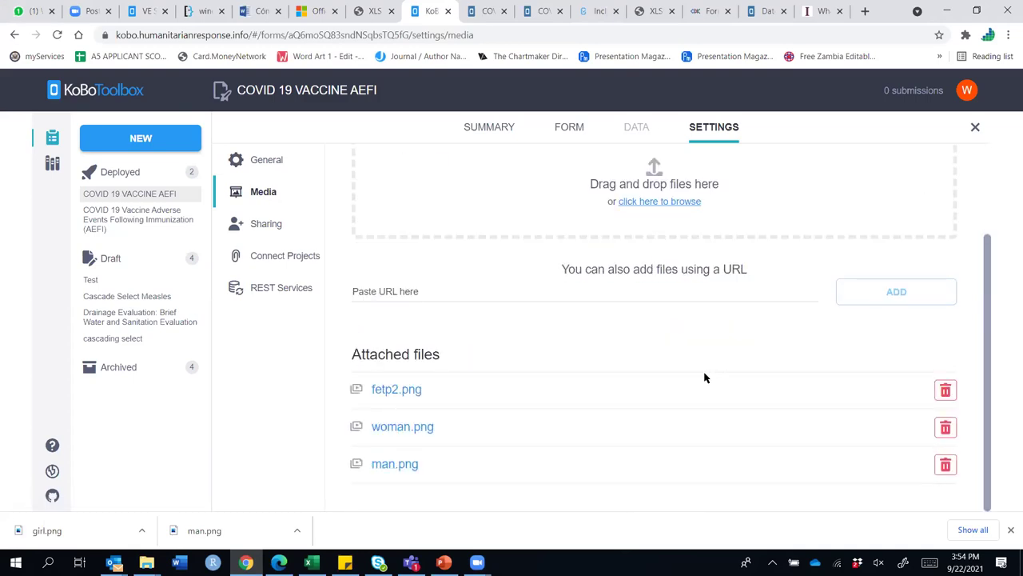
Switch to Excel, open COVID 19 VACCINE AEFI.xlsx from the recent files and maximize its window
click(311, 562)
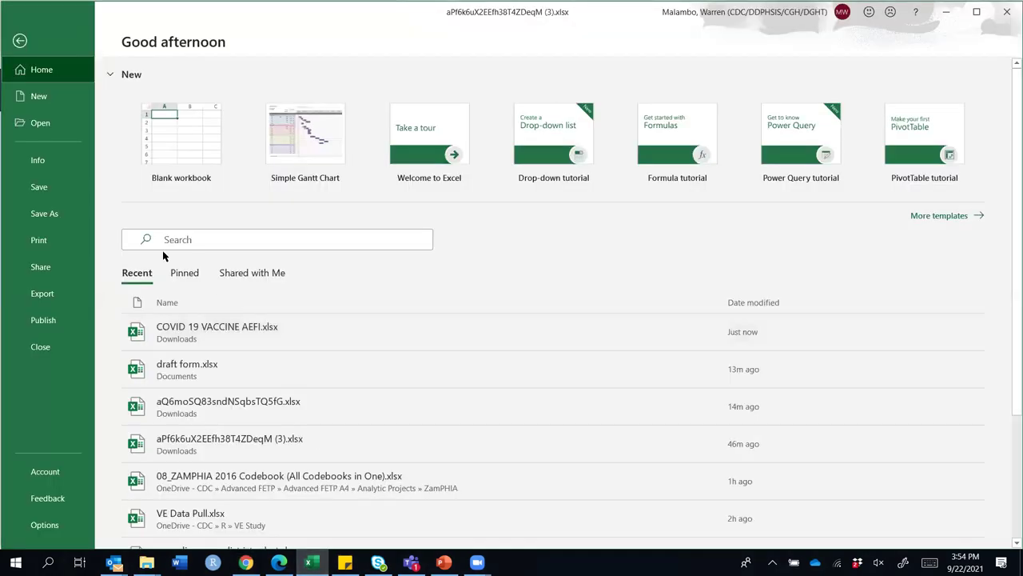
click(185, 328)
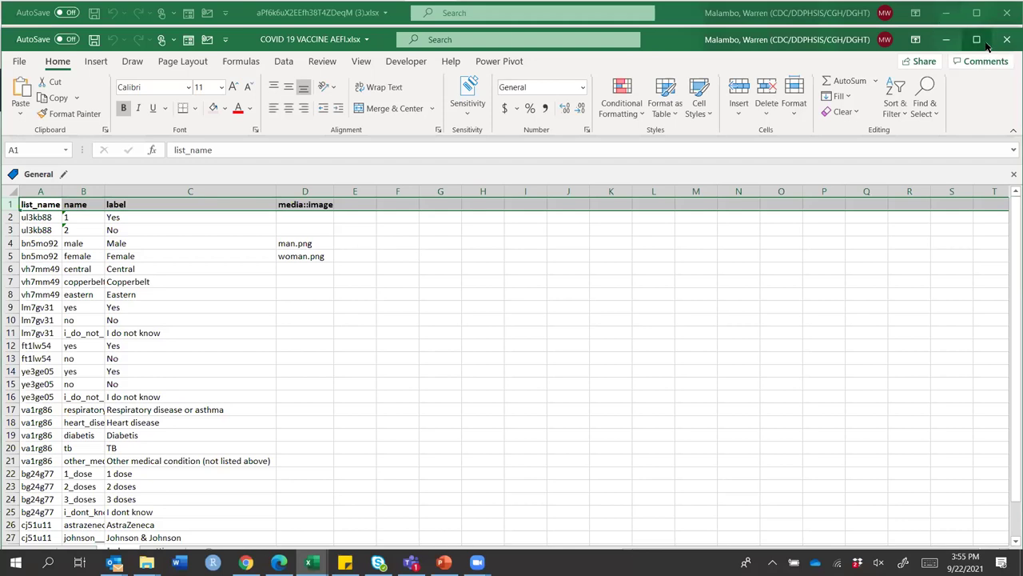
click(987, 45)
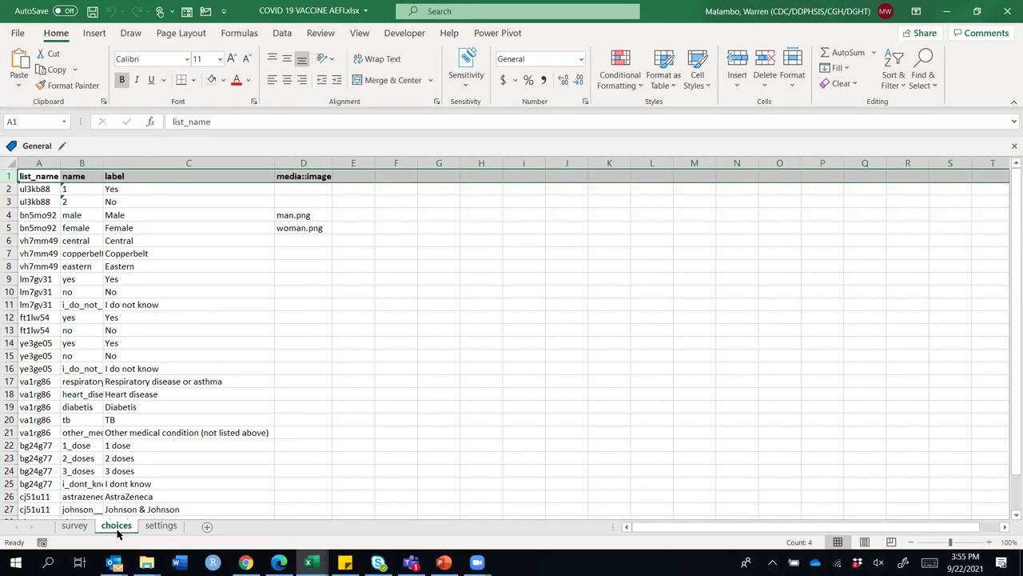
Shade the male and female rows, 4 and 5, of the choices sheet with a light red fill
click(305, 163)
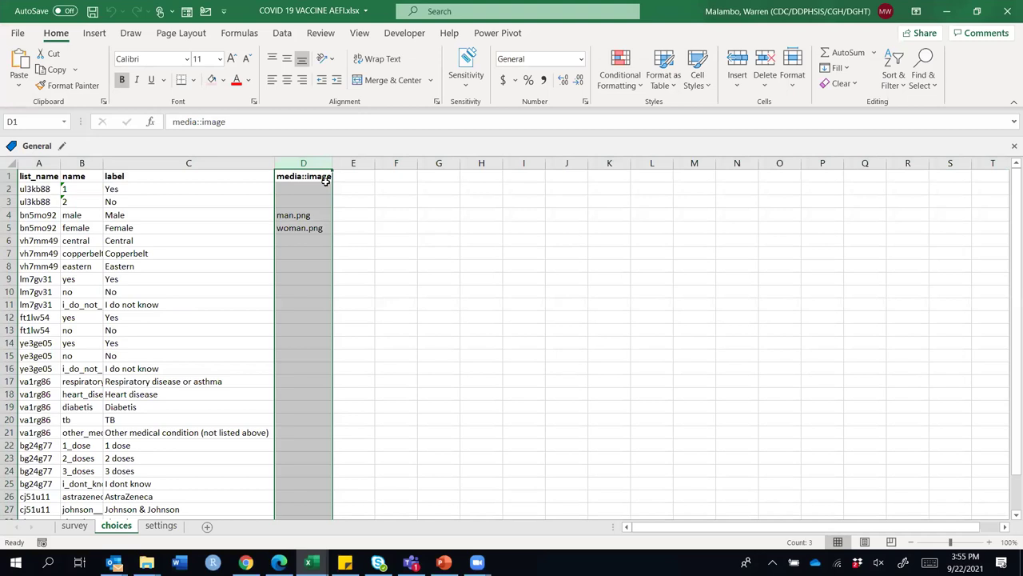
click(5, 216)
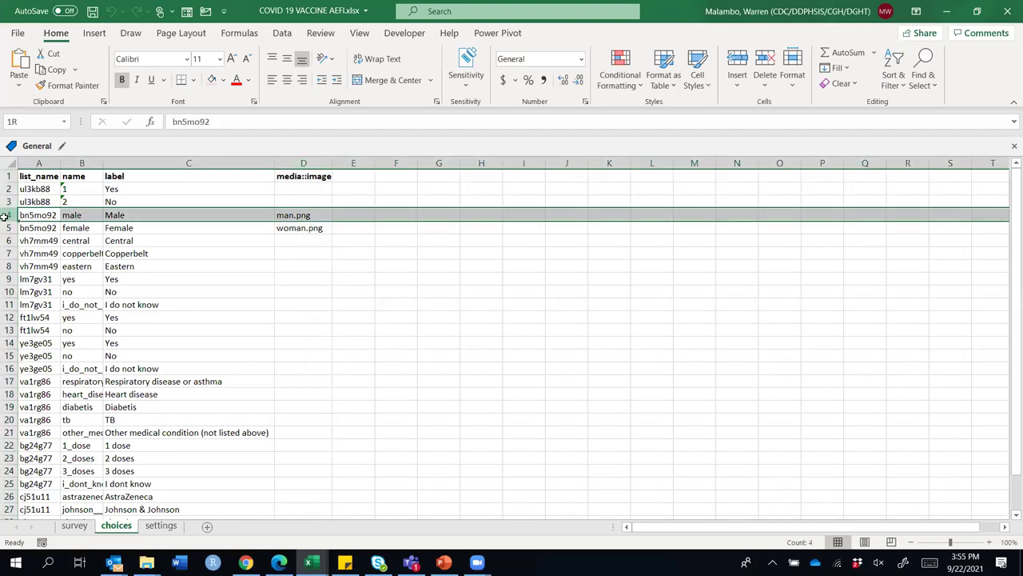
drag(5, 216, 5, 229)
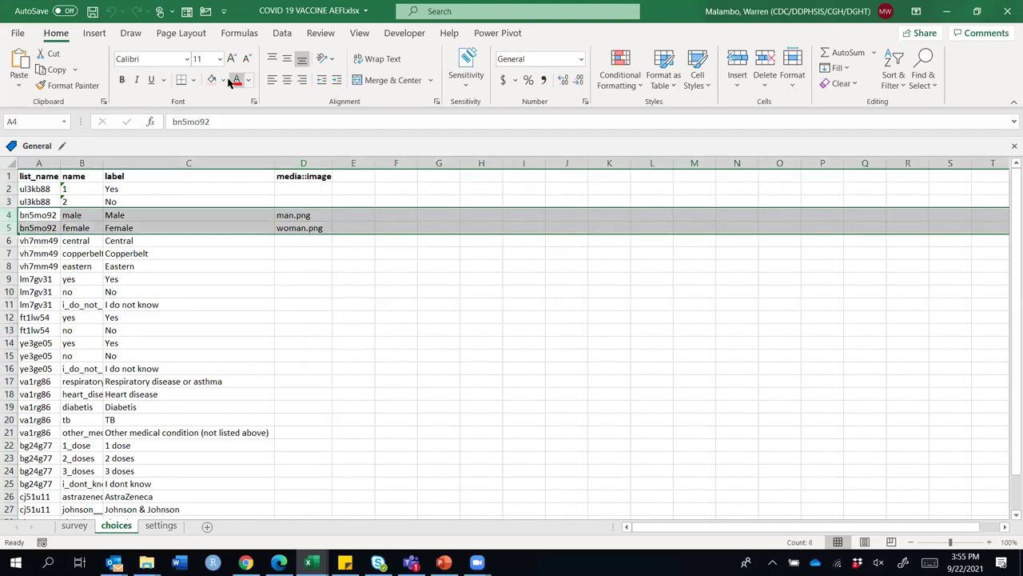
click(223, 80)
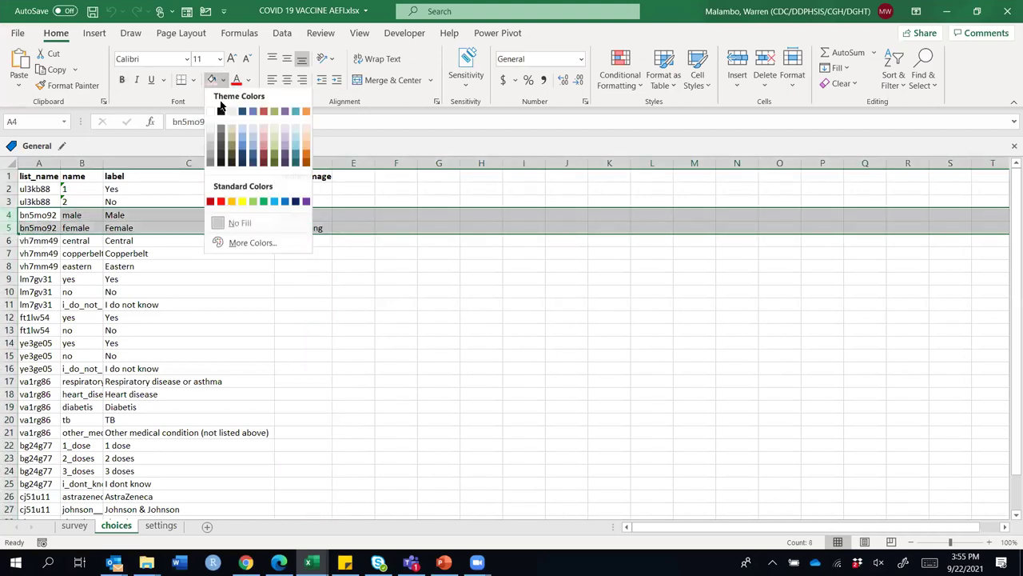
click(265, 133)
Examine the labels and the media::image file names of the male and female choices at a larger zoom
ctrl+scroll(277, 249, up, 1)
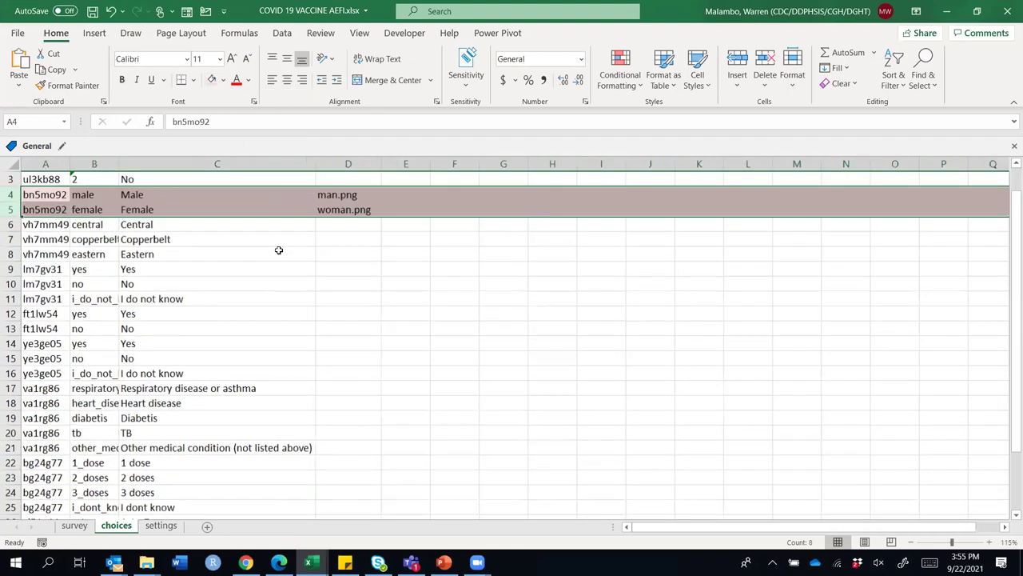
ctrl+scroll(280, 254, up, 5)
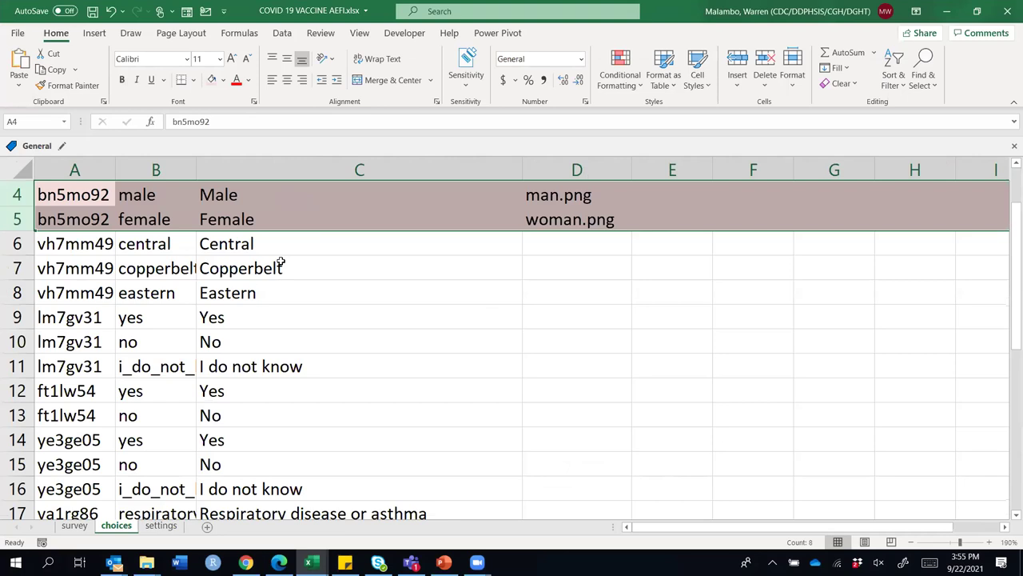
scroll(281, 262, up, 1)
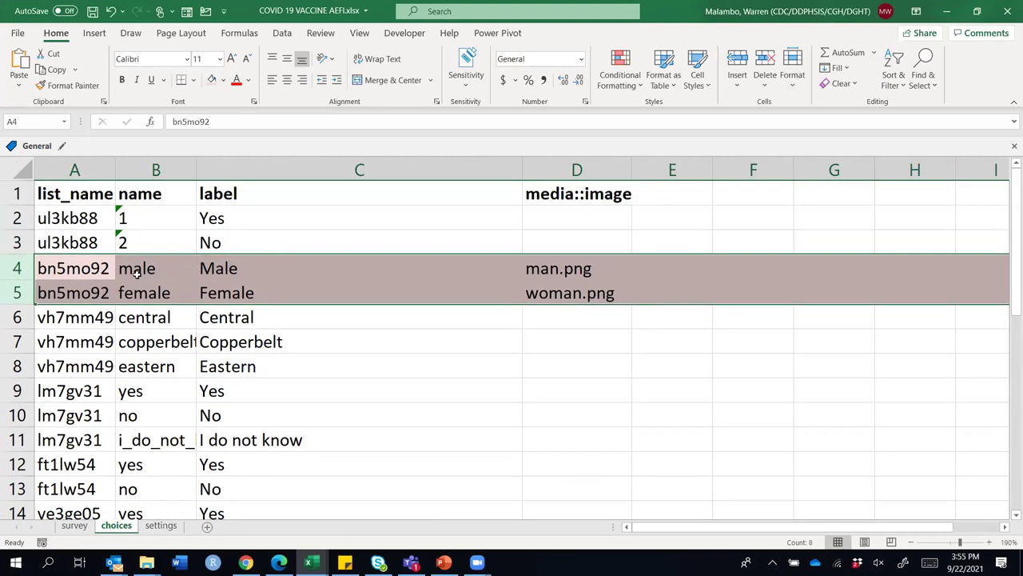
click(205, 268)
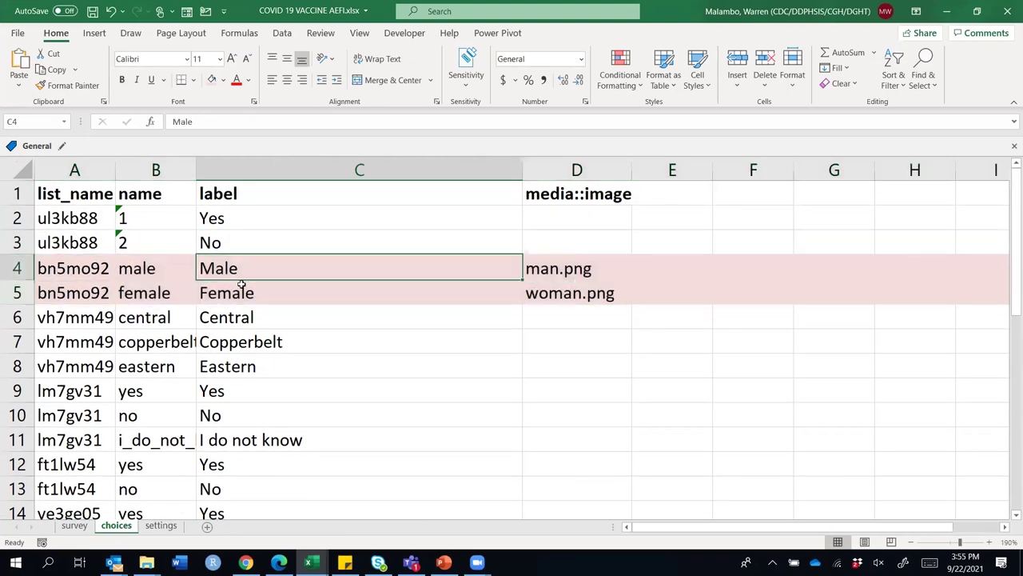
click(240, 289)
click(554, 271)
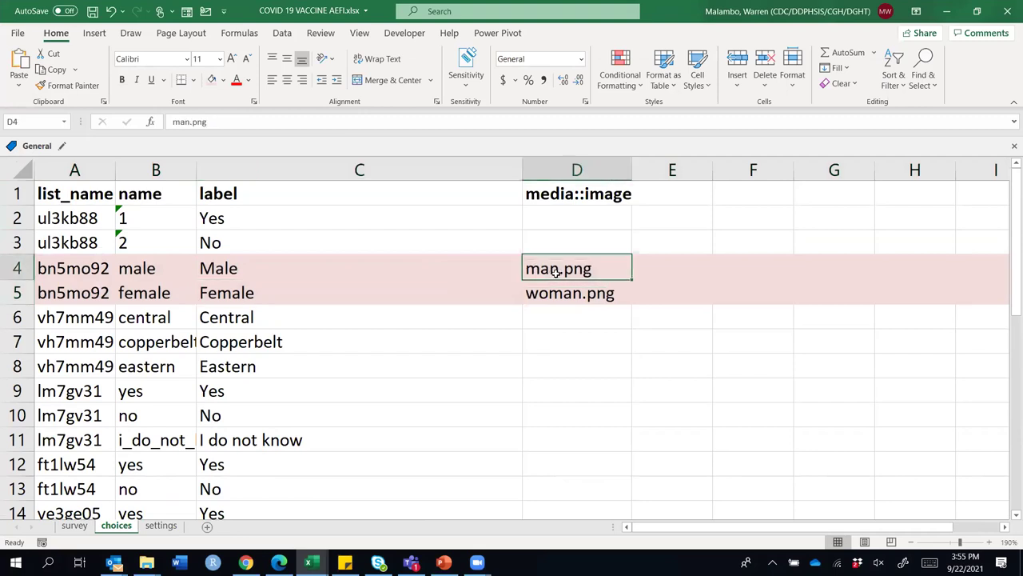
click(588, 295)
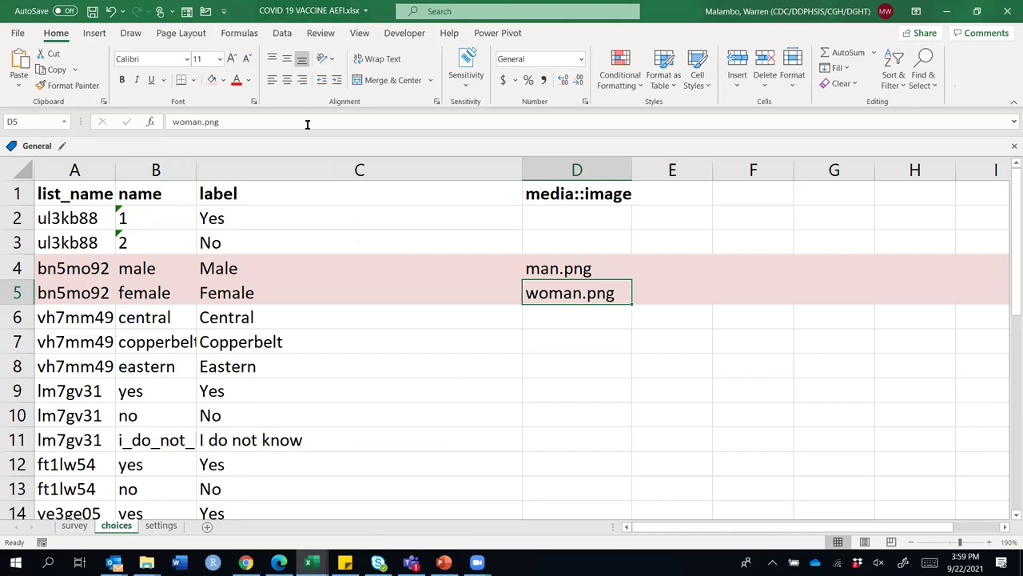
Try to save a copy of the workbook in Downloads as cascading select.xlsx, declining to replace the existing file
click(21, 33)
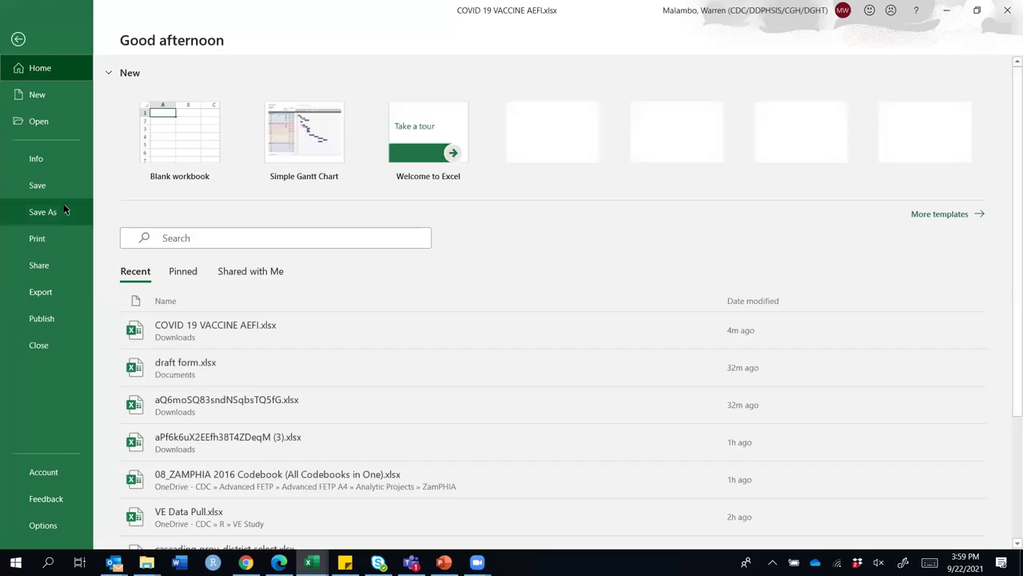
click(56, 216)
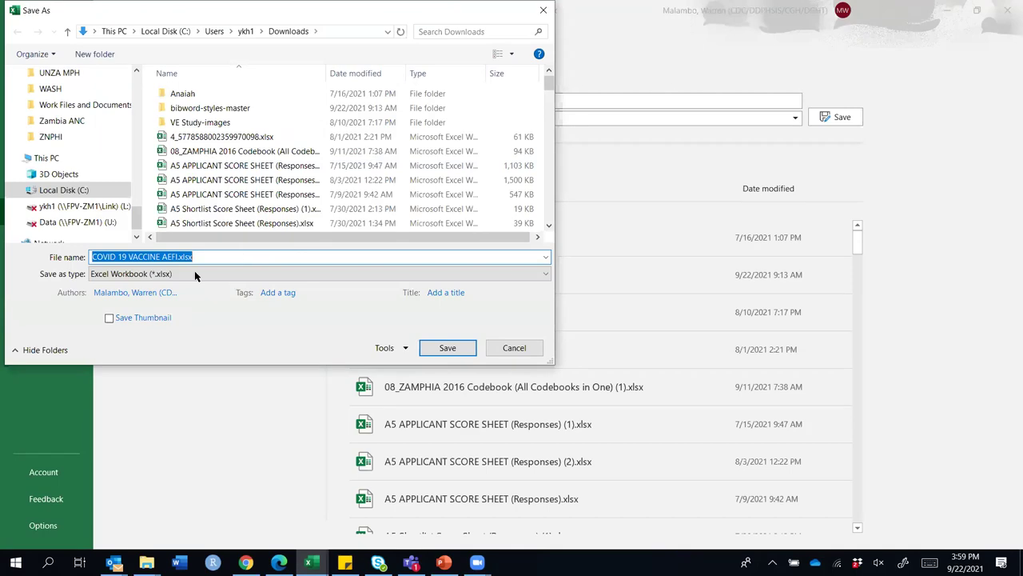
click(157, 256)
drag(179, 256, 72, 266)
text(casc)
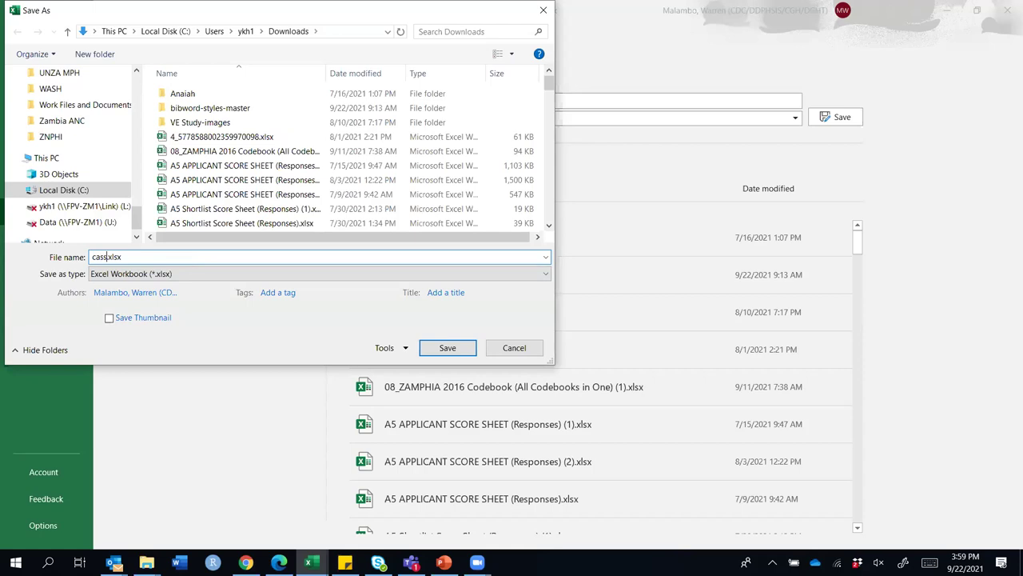
text(ading select)
key(Return)
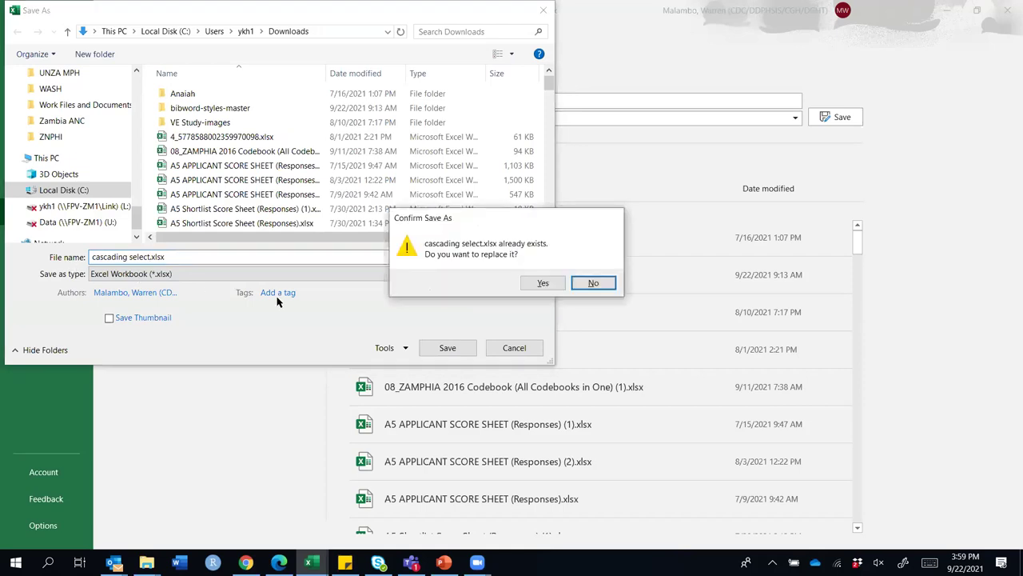
click(592, 283)
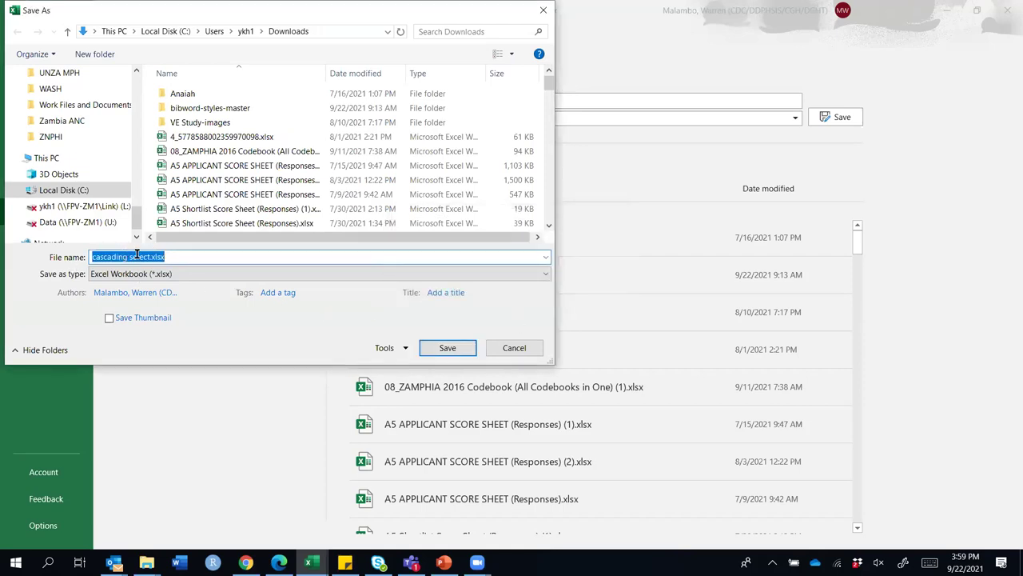
Add v1 to the file name and save the workbook copy as cascading selectv1.xlsx
click(132, 256)
click(150, 256)
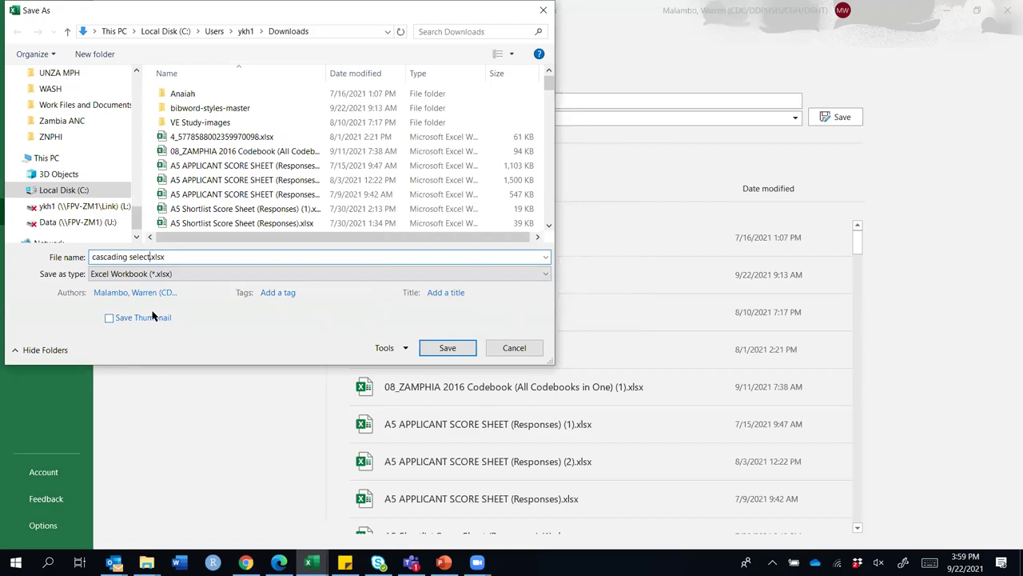
text(v1)
key(Return)
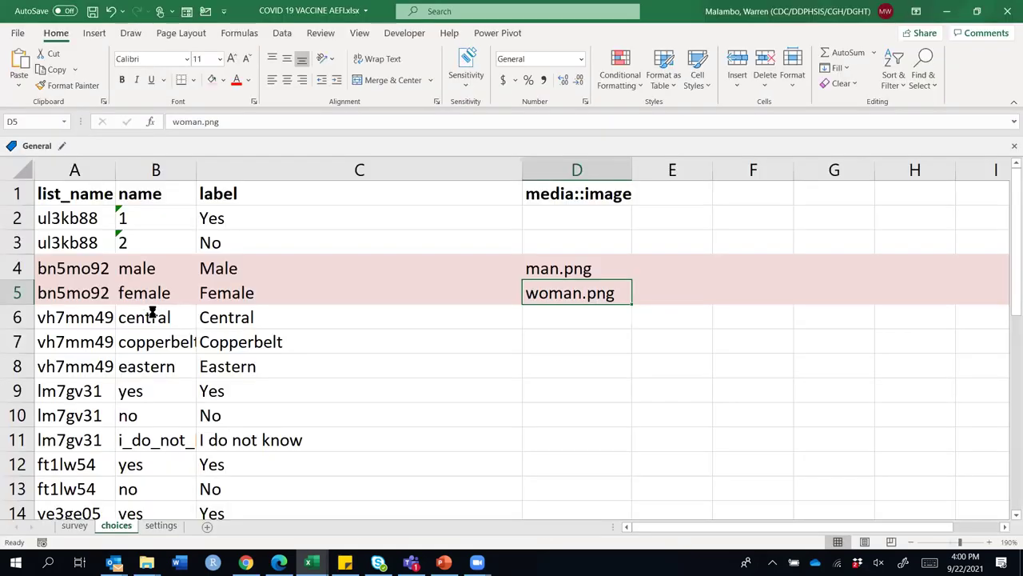
Delete all question rows below the header row on the survey sheet
click(74, 526)
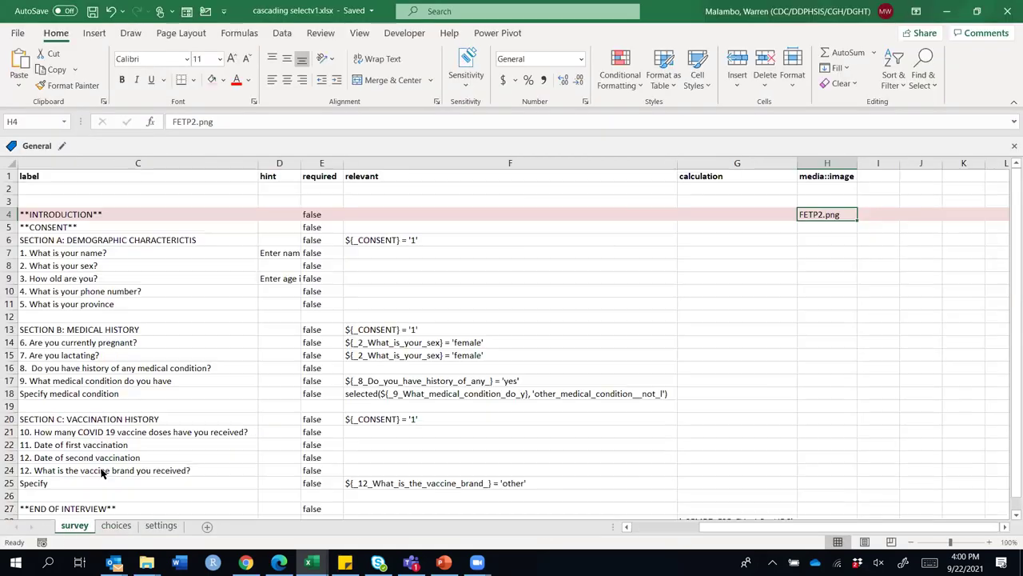
click(6, 189)
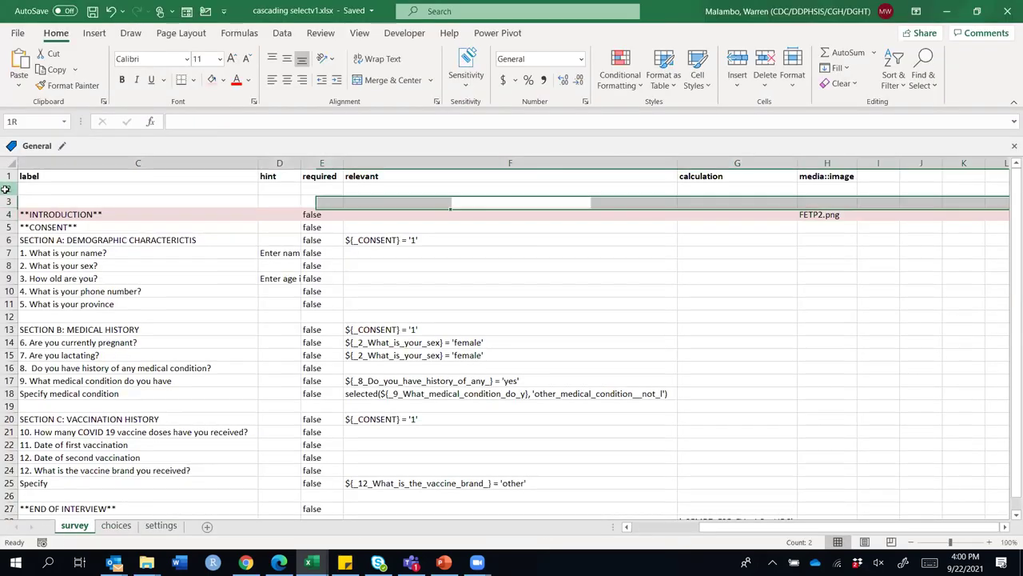
drag(6, 189, 4, 543)
scroll(80, 278, up, 3)
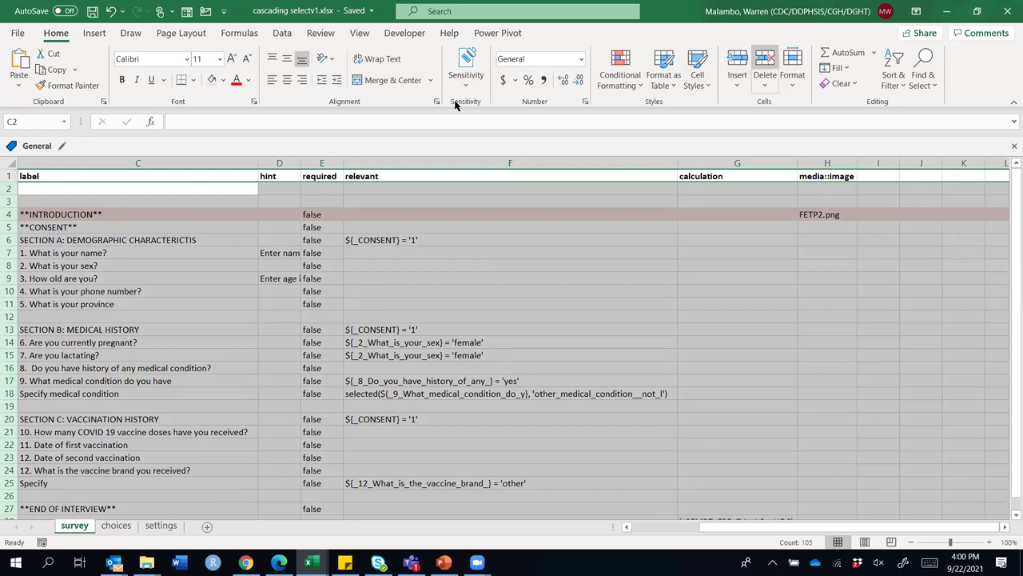
key(Delete)
click(253, 395)
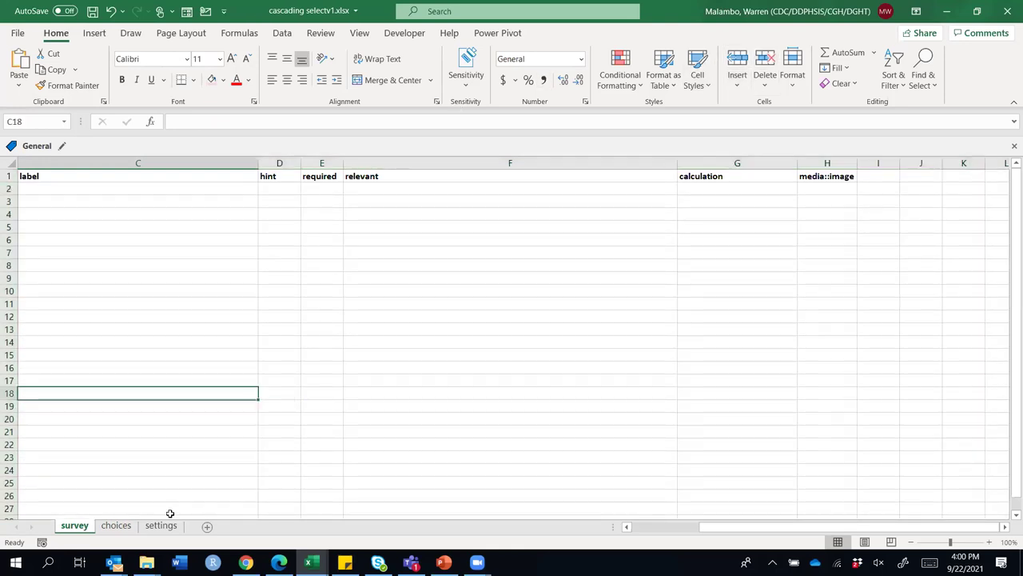
Clear the contents of all choice rows from row 2 down on the choices sheet, keeping the headers
click(116, 526)
drag(19, 192, 16, 464)
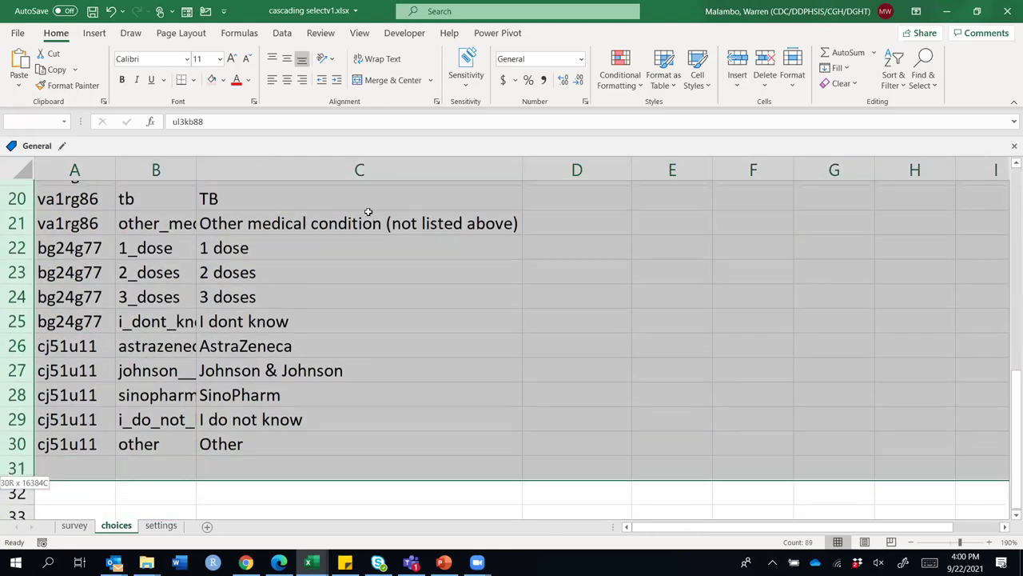
key(Delete)
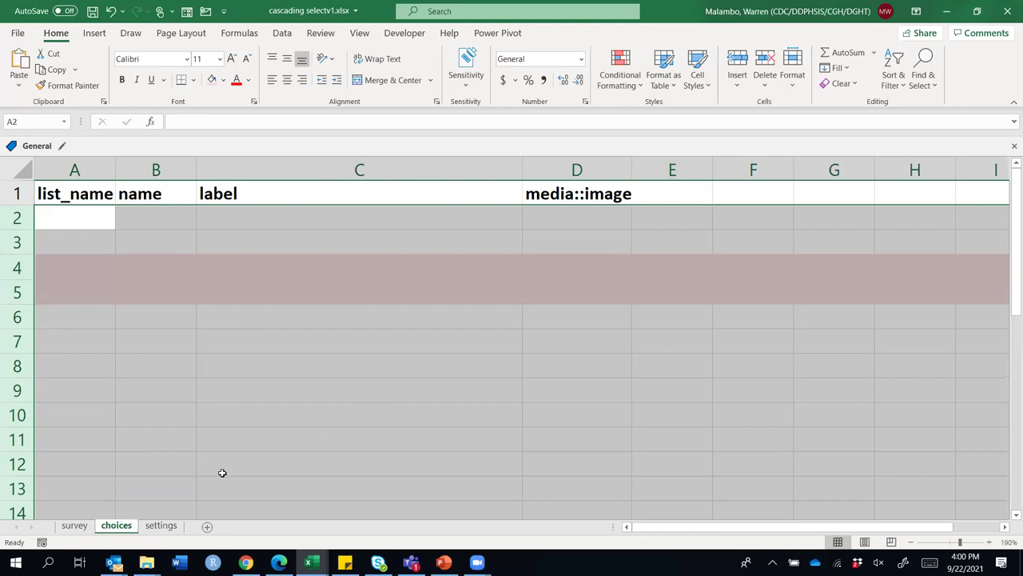
On the settings sheet, fit column A to its contents and set the form_title to "cascading select v1"
click(160, 525)
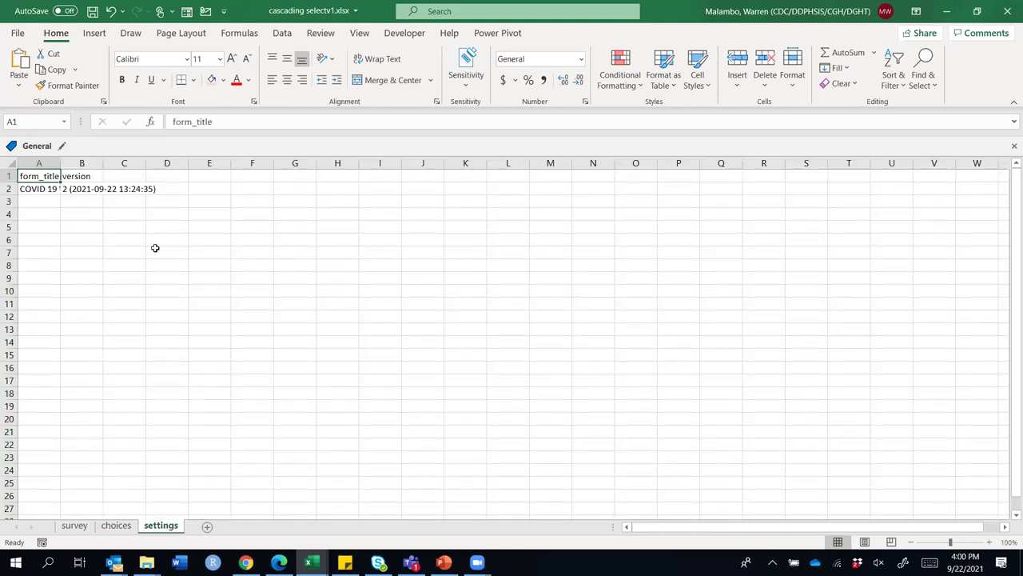
double_click(60, 164)
click(45, 190)
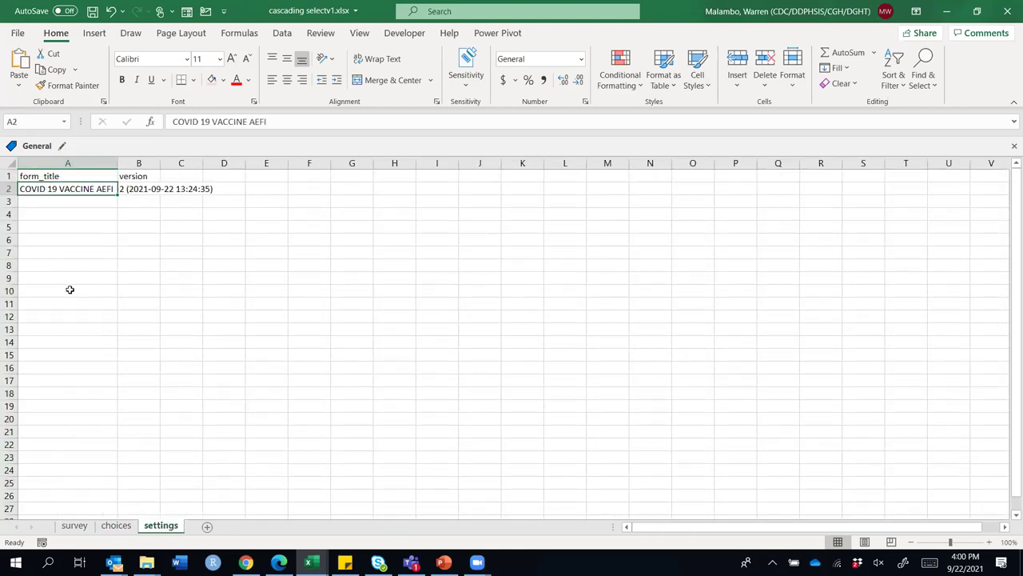
text(cas)
text(cading selec)
text(t v2)
text(1)
key(Return)
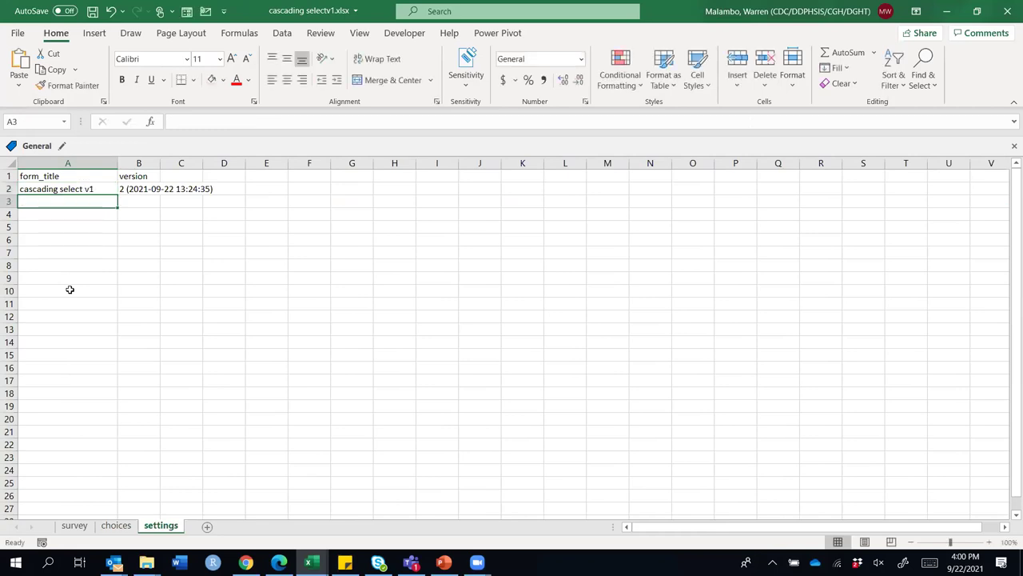
Change the version number on the settings sheet to 1, keeping the date and time that follow it
click(131, 188)
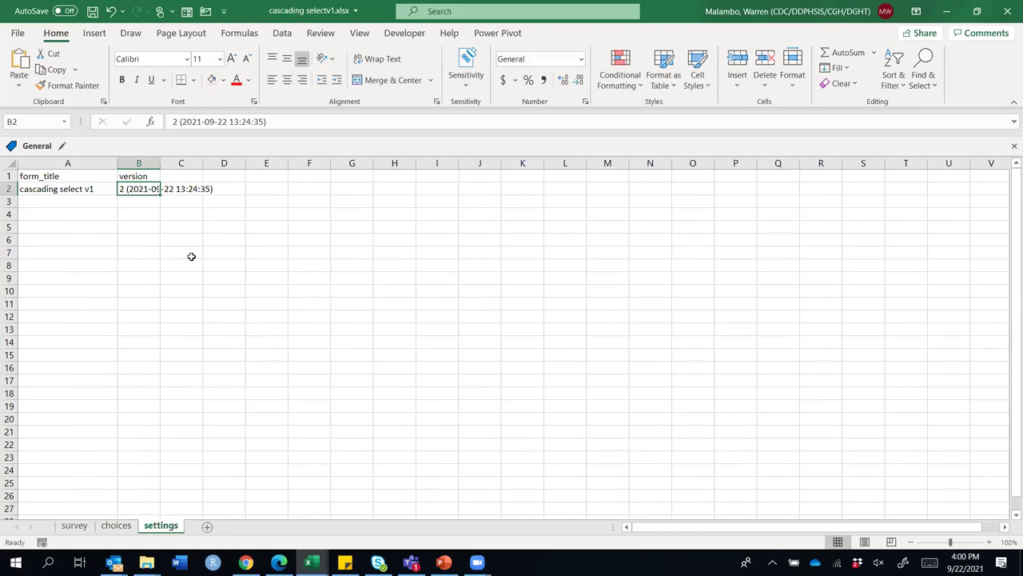
click(278, 129)
click(141, 343)
click(127, 188)
click(174, 126)
key(BackSpace)
text(1)
click(233, 279)
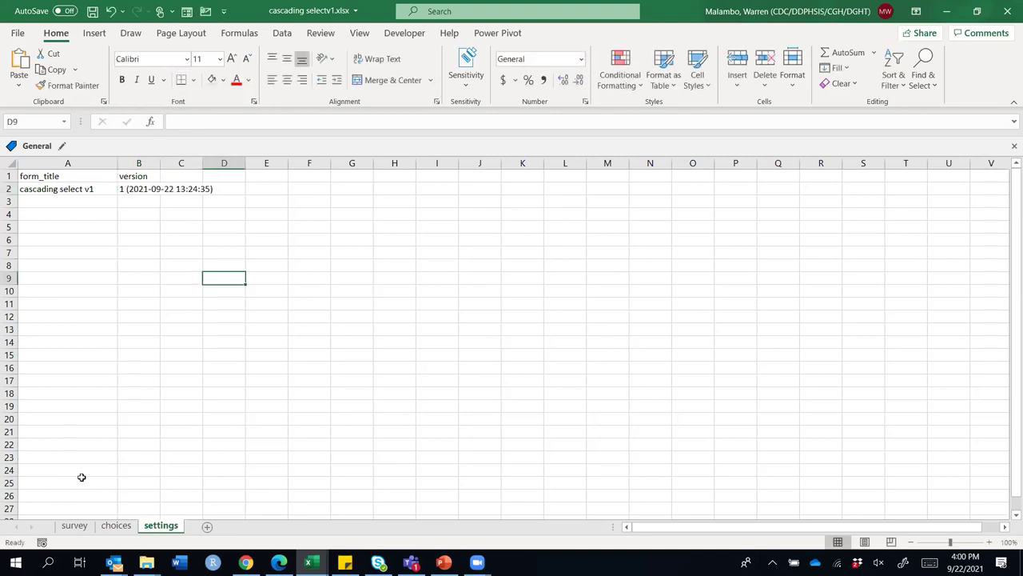
On the survey sheet, fit columns A to H to the width of their contents
click(83, 526)
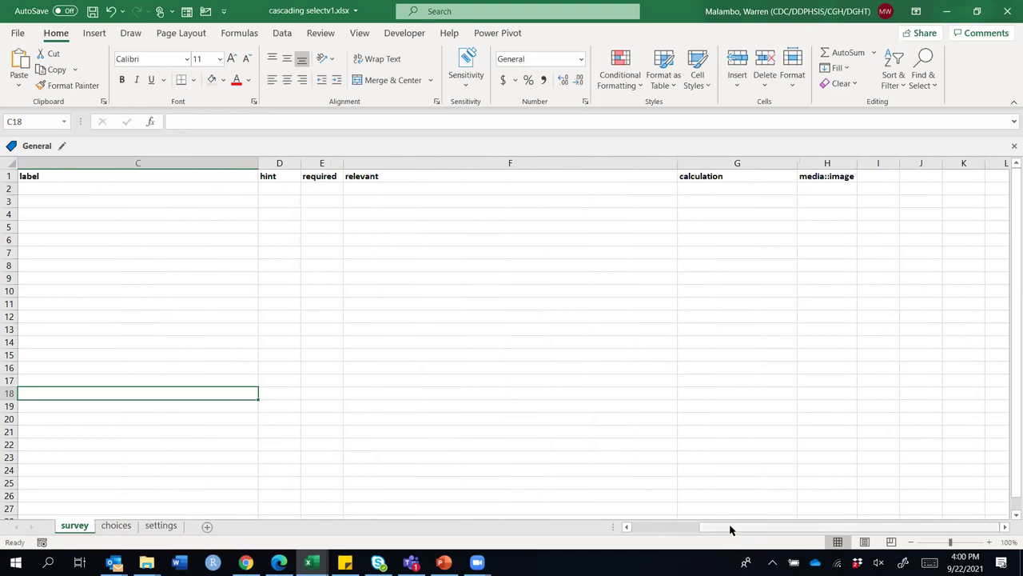
drag(731, 527, 660, 528)
scroll(504, 356, down, 3)
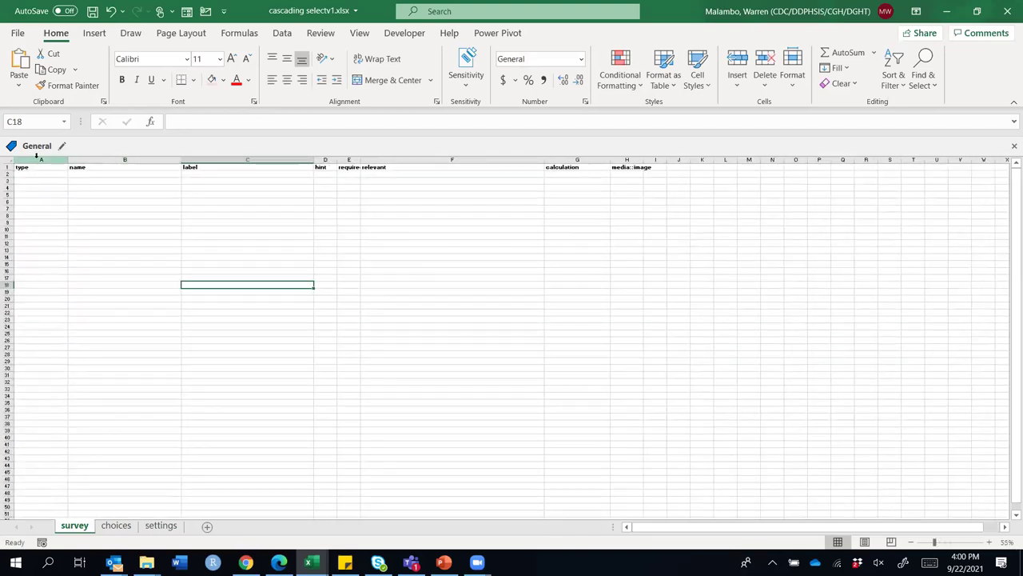
drag(39, 160, 124, 160)
drag(601, 136, 642, 139)
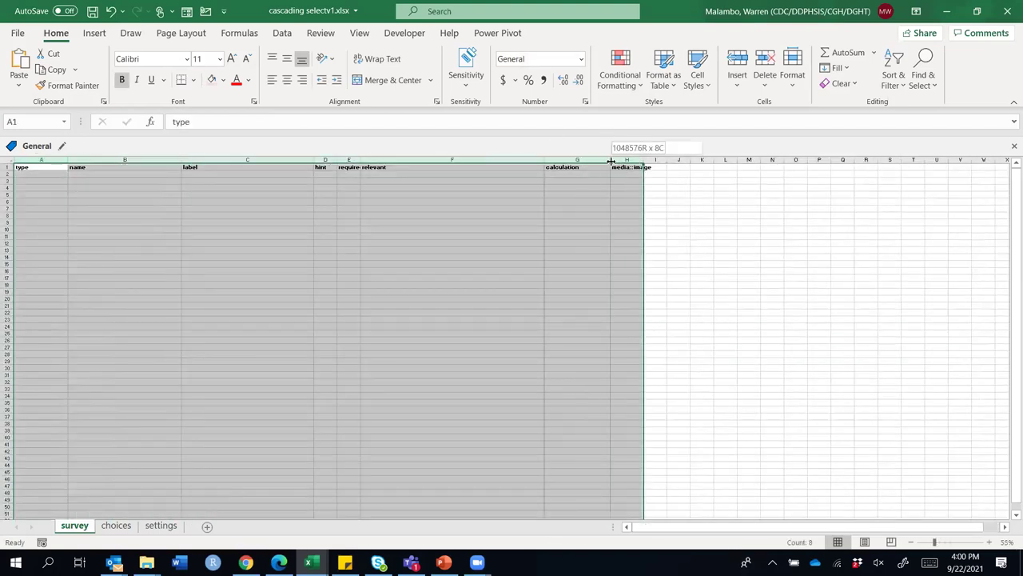
double_click(644, 160)
scroll(171, 216, up, 4)
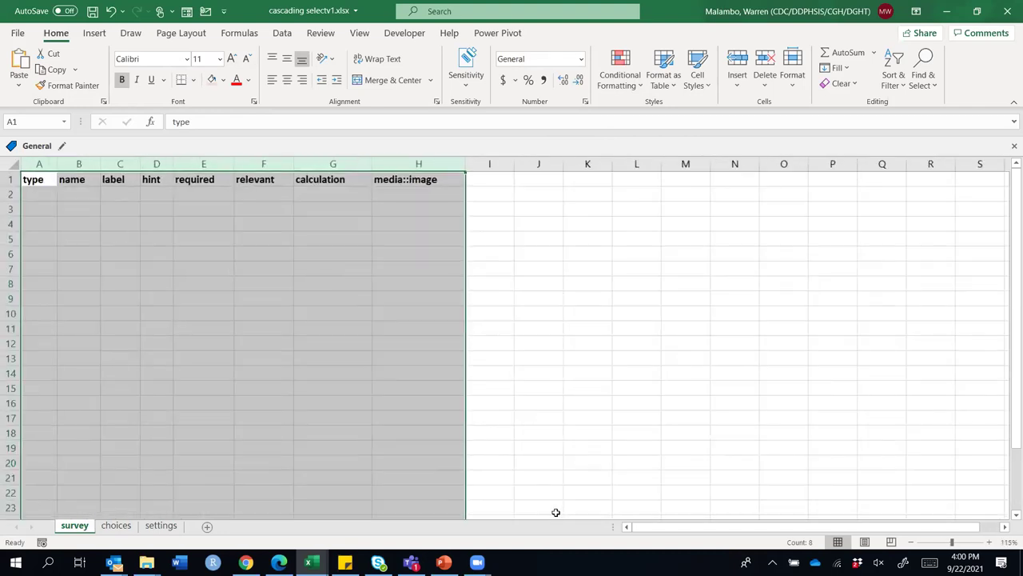
click(416, 430)
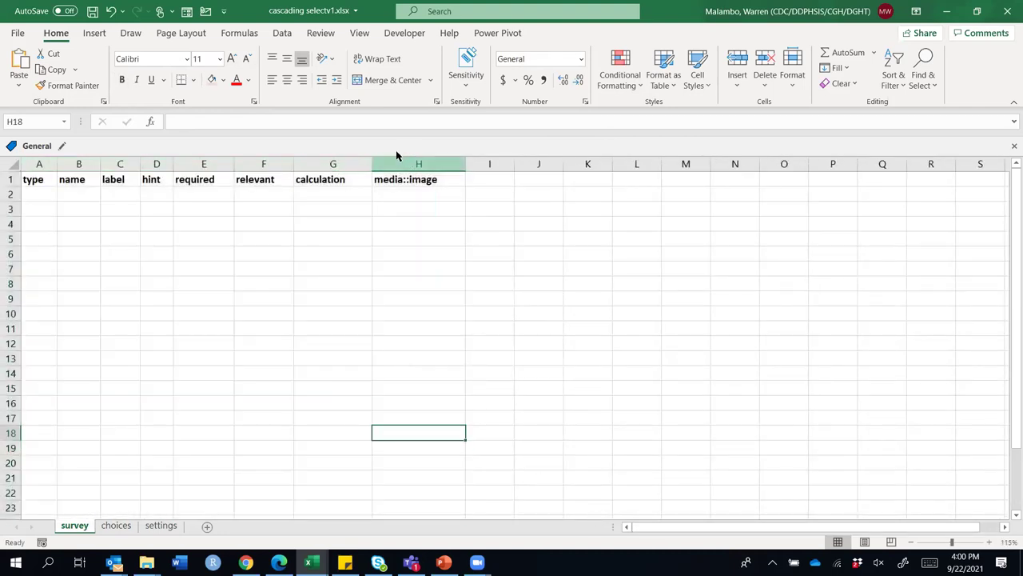
Delete the media::image column from the survey sheet
click(411, 159)
click(417, 162)
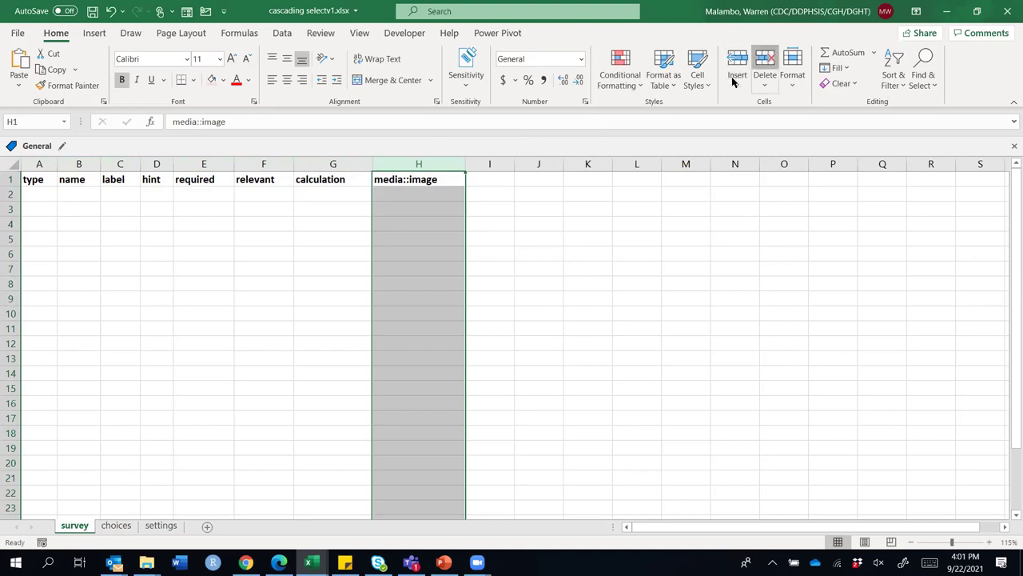
click(765, 68)
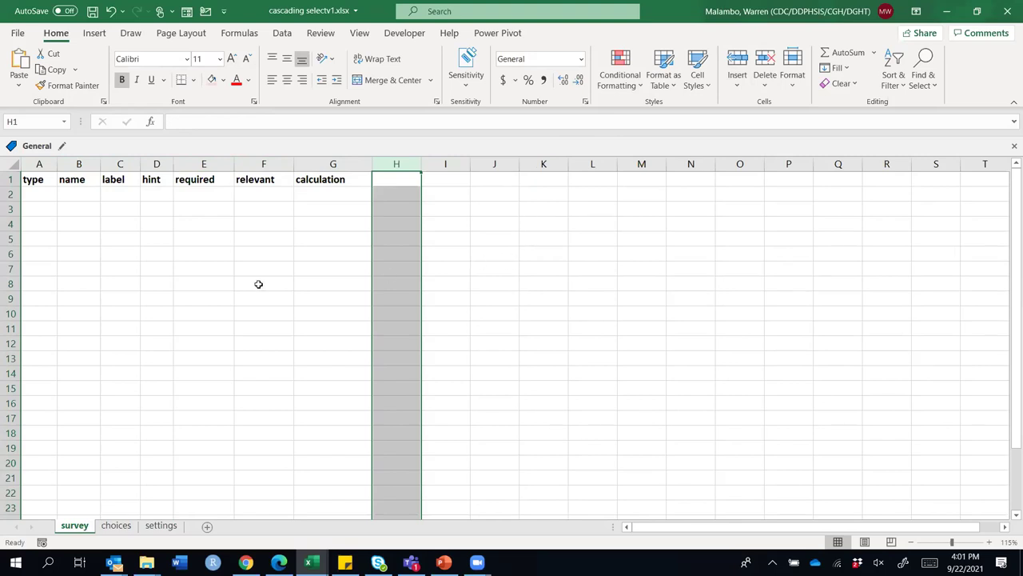
click(88, 239)
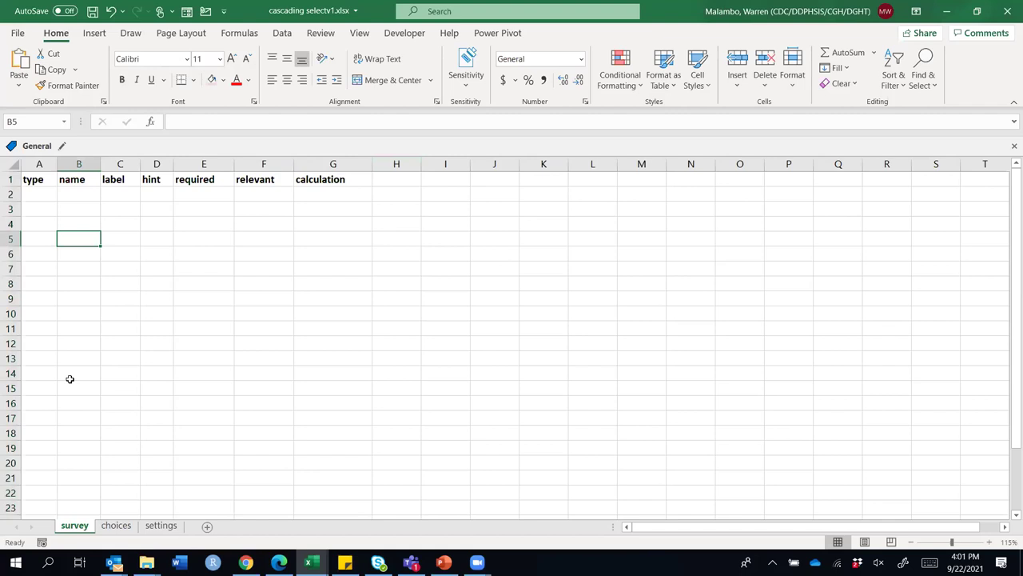
Enter select_one province as the first question type in A2 and fit column A to its contents
click(45, 200)
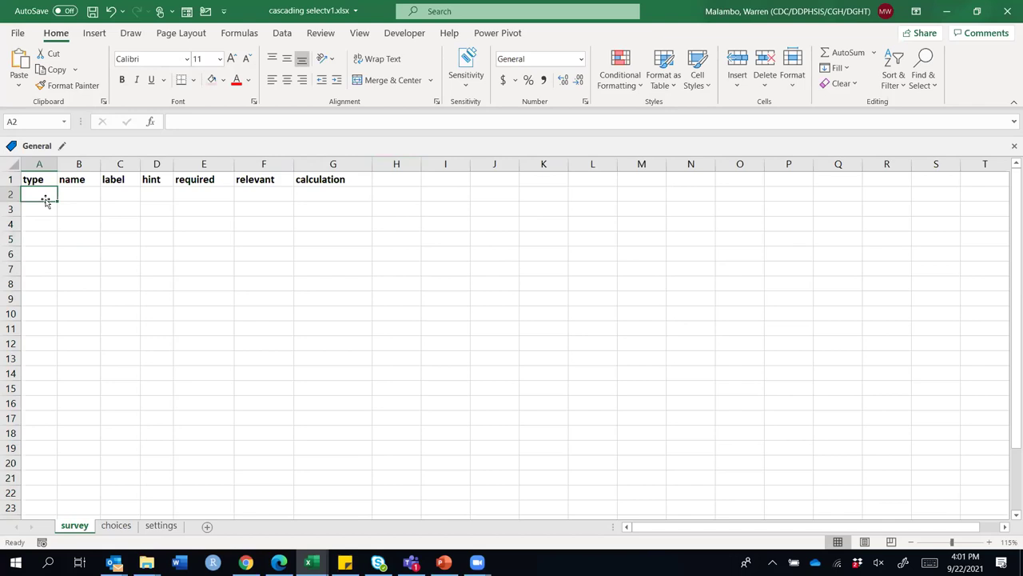
text(select_one province)
click(94, 274)
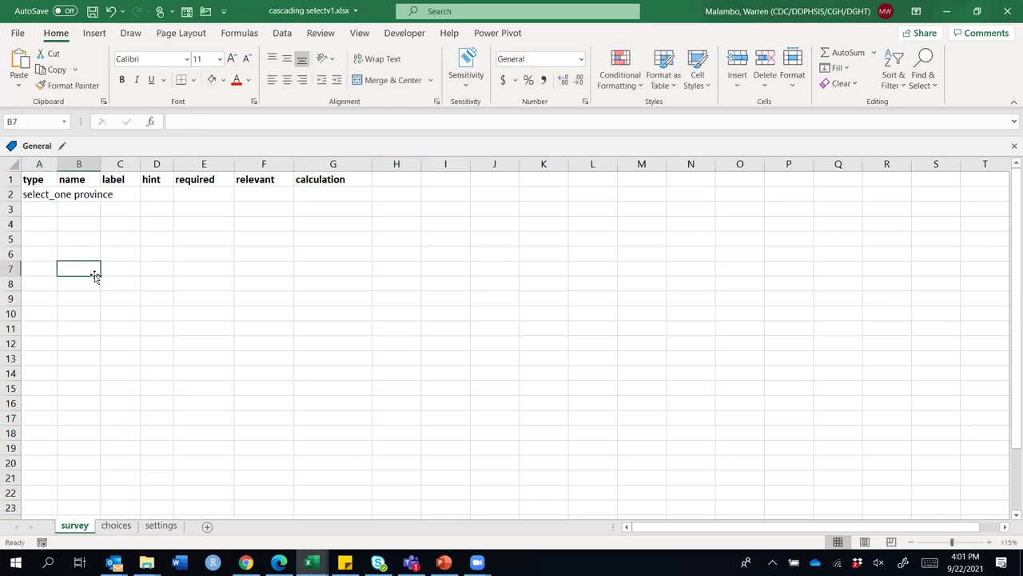
double_click(56, 165)
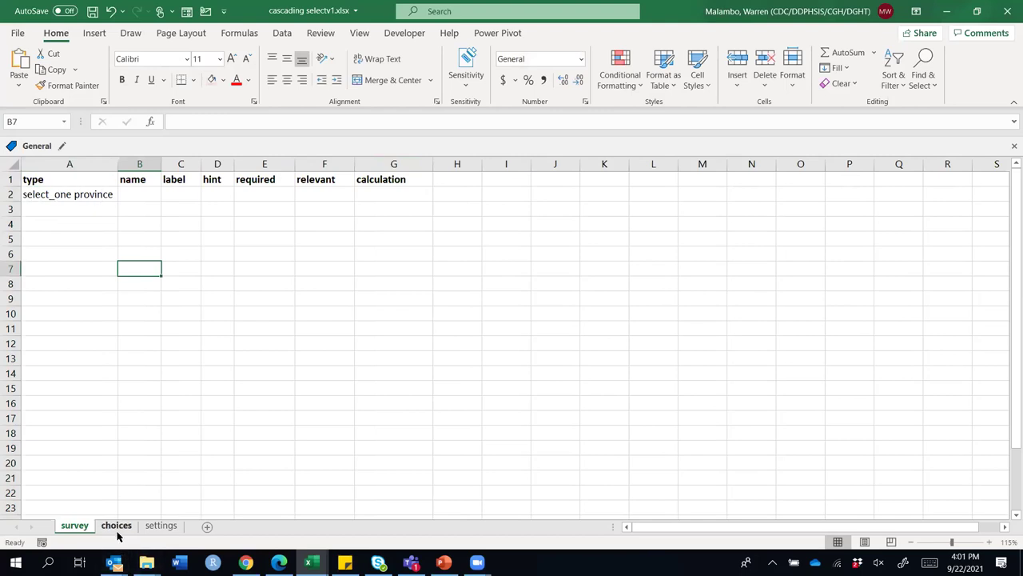
On the choices sheet, enter the list_name province in A2 and fill it down to A11
click(116, 526)
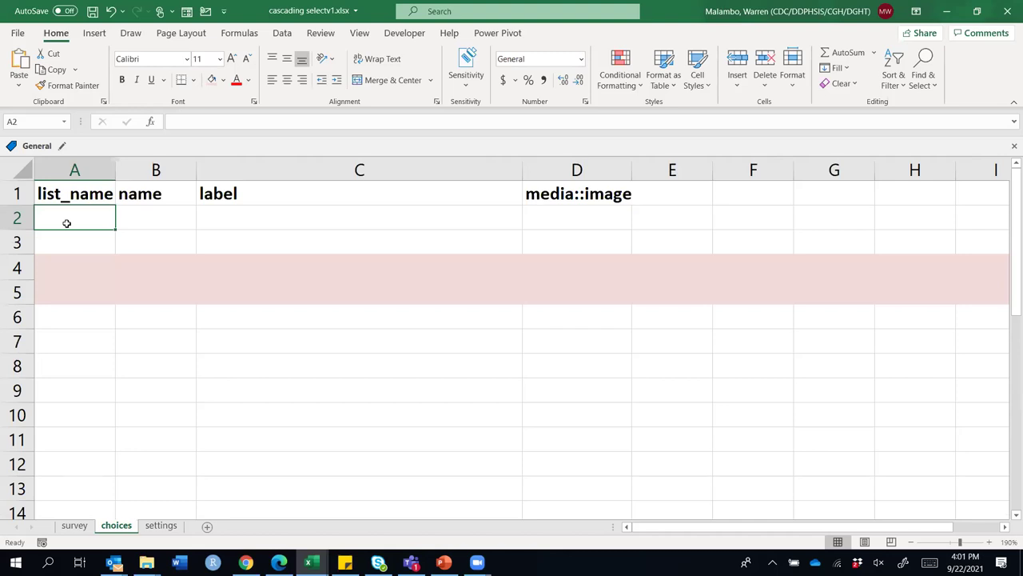
text(province)
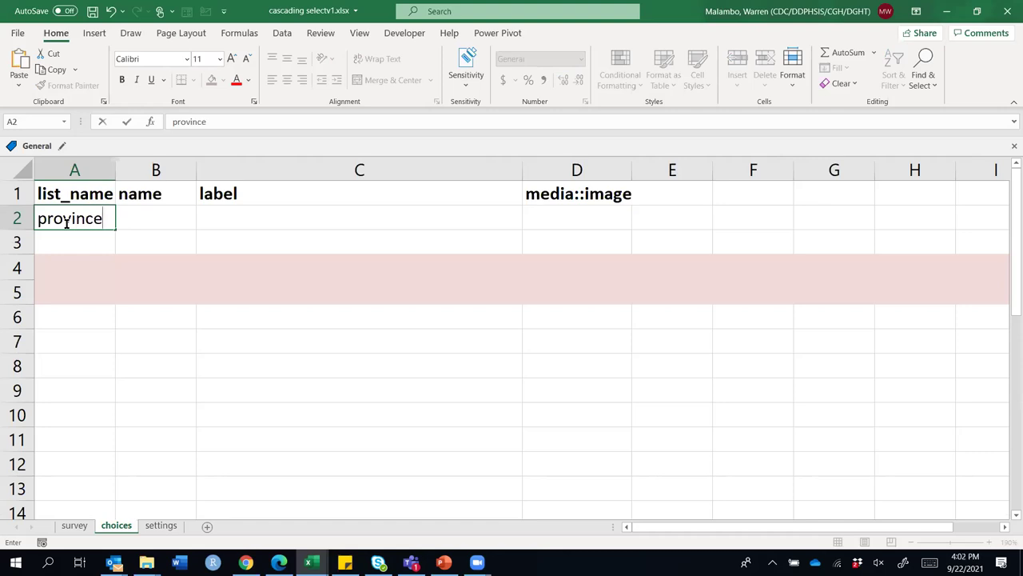
key(Return)
click(66, 223)
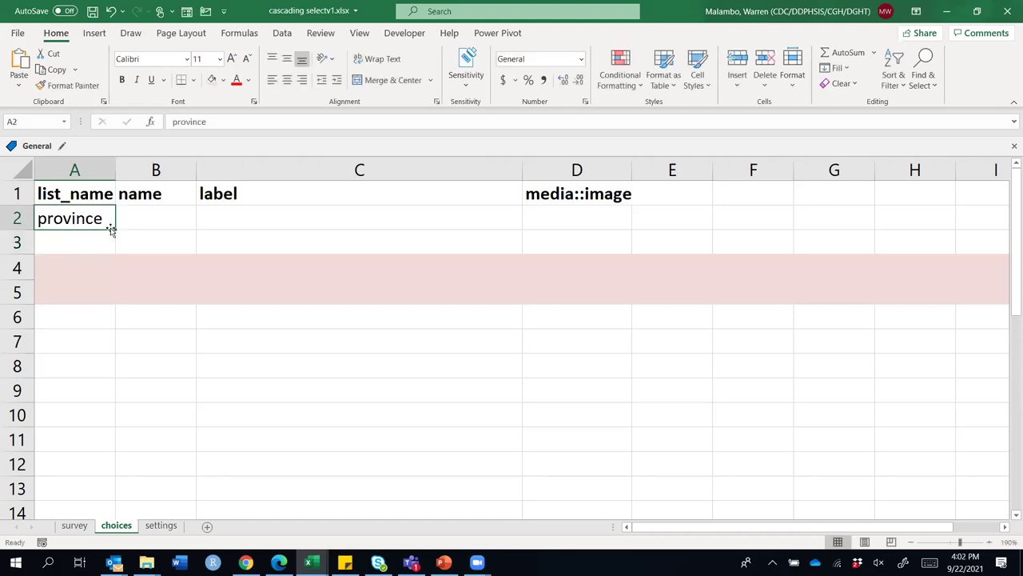
drag(114, 231, 77, 442)
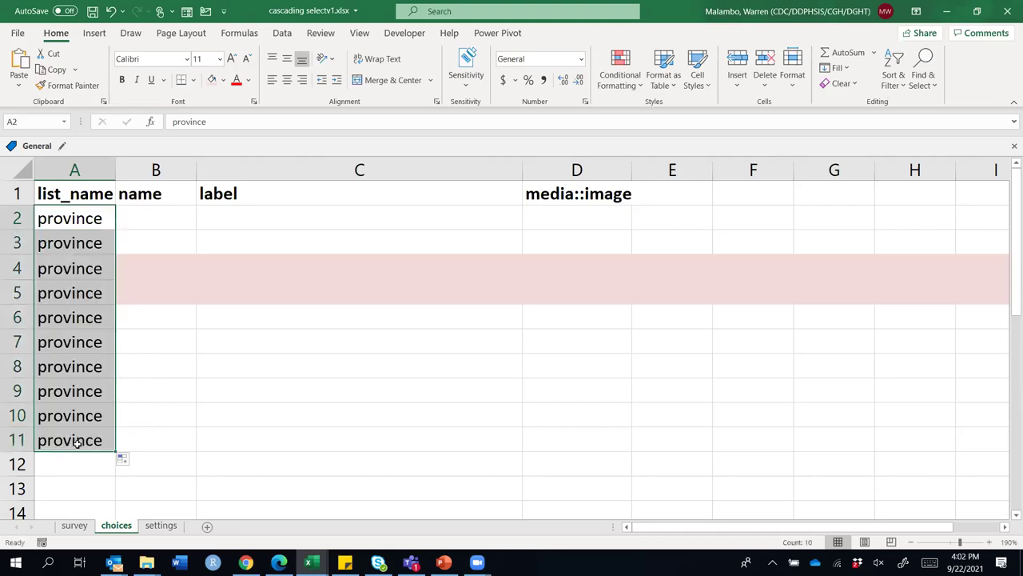
Enter the province names central, copperbelt and eastern in B2 to B4 of the name column
click(161, 219)
text(c)
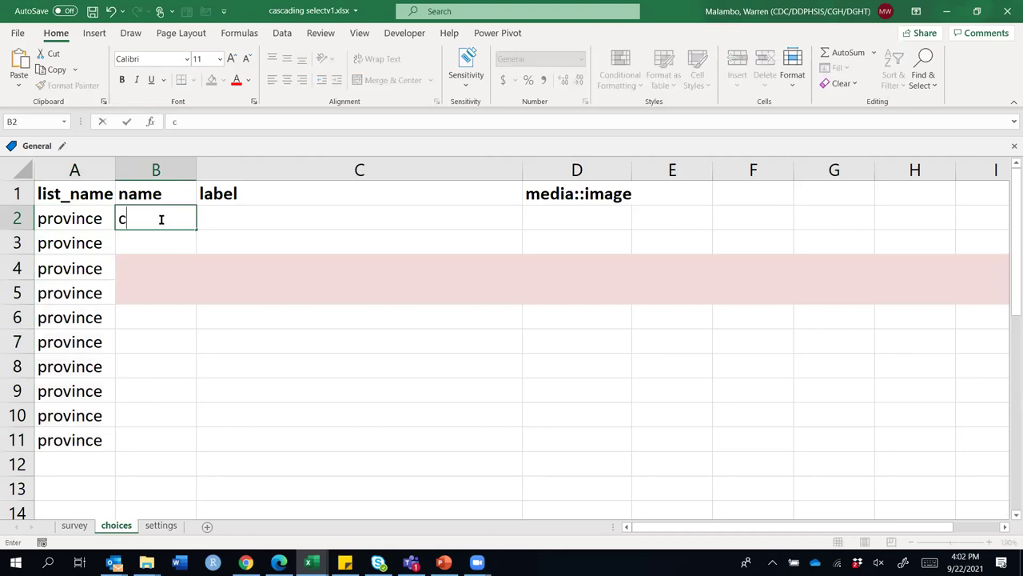
text(entral)
key(Return)
text(co)
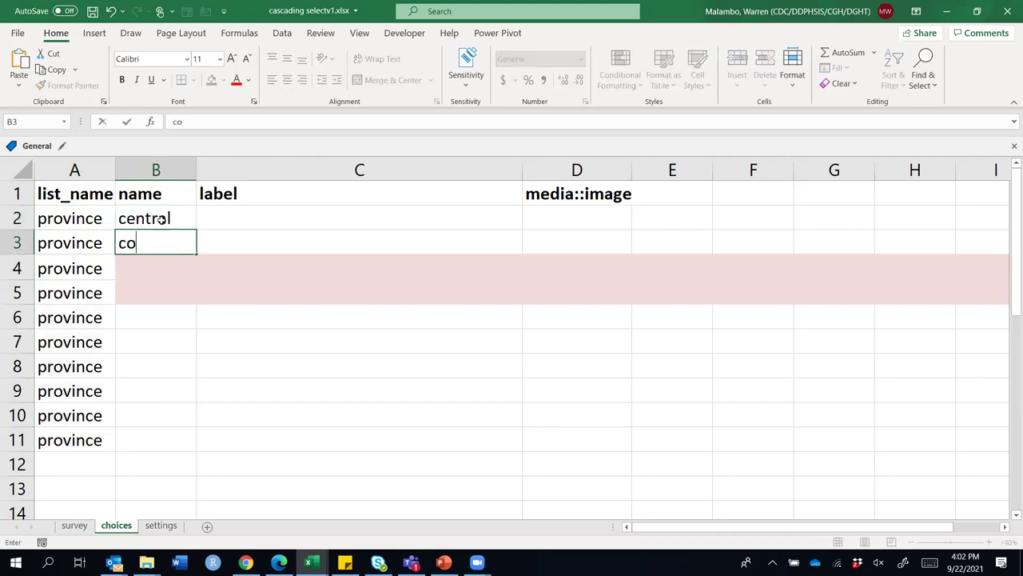
text(pperbelt)
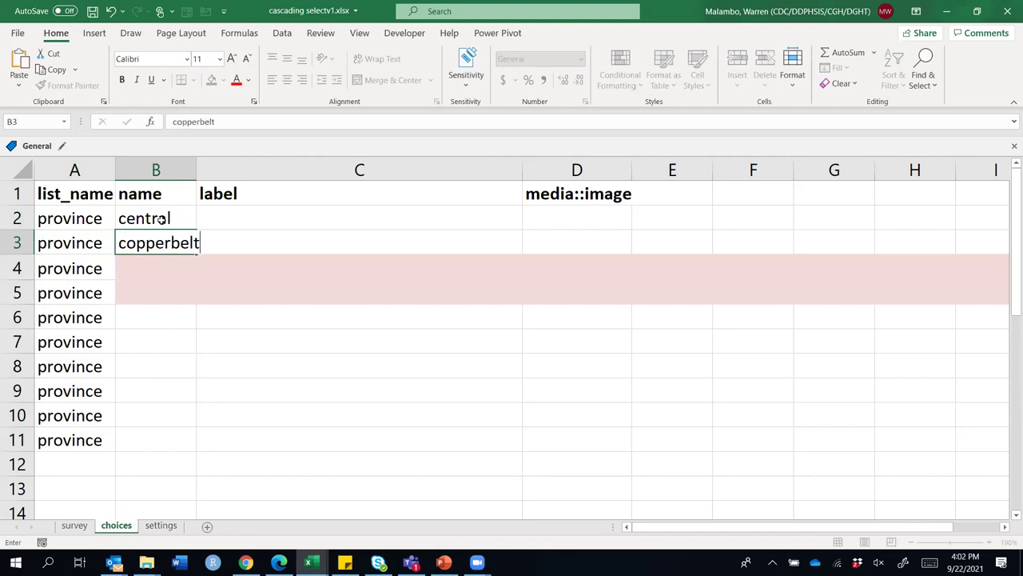
key(Return)
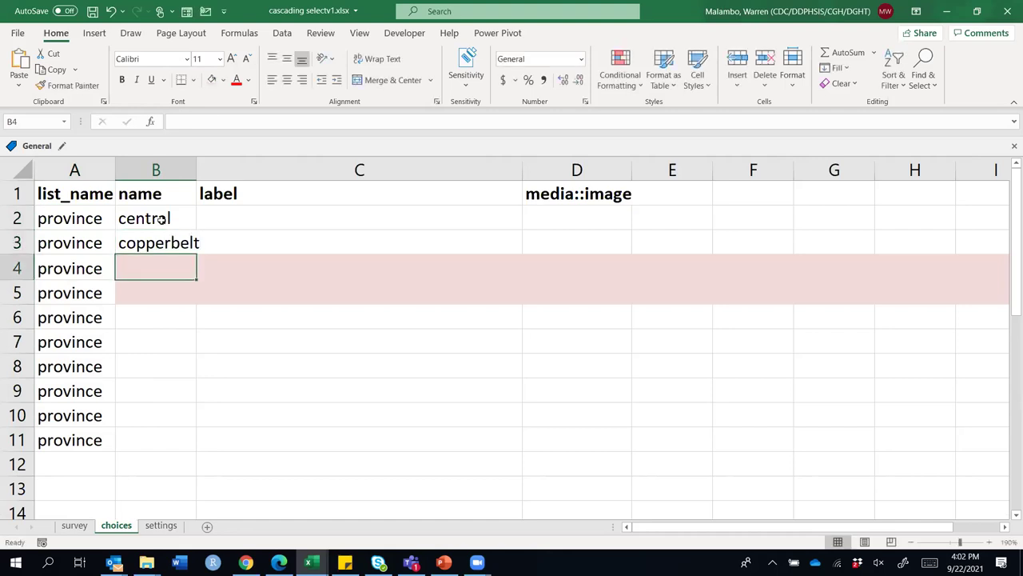
text(eastern)
key(Return)
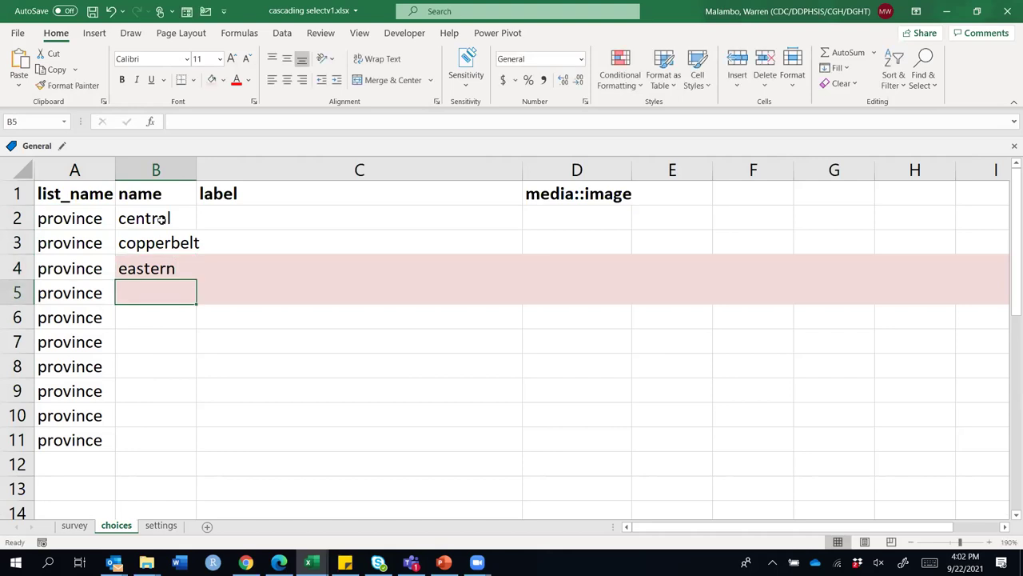
Enter the province names luapula, lusaka and muchinga in B5 to B7, correcting the spelling of muchinga
text(luapula)
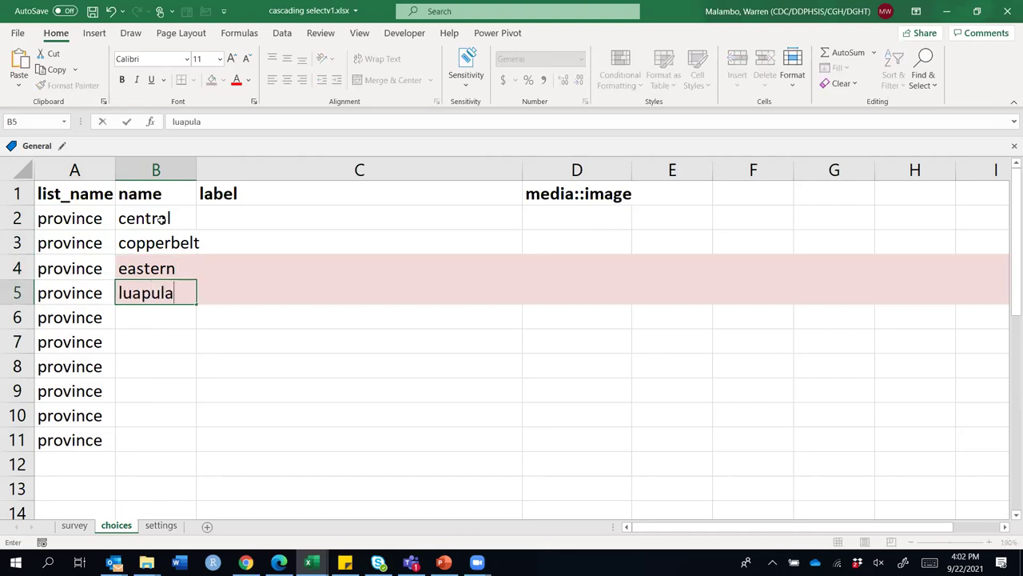
key(Return)
text(lusaka)
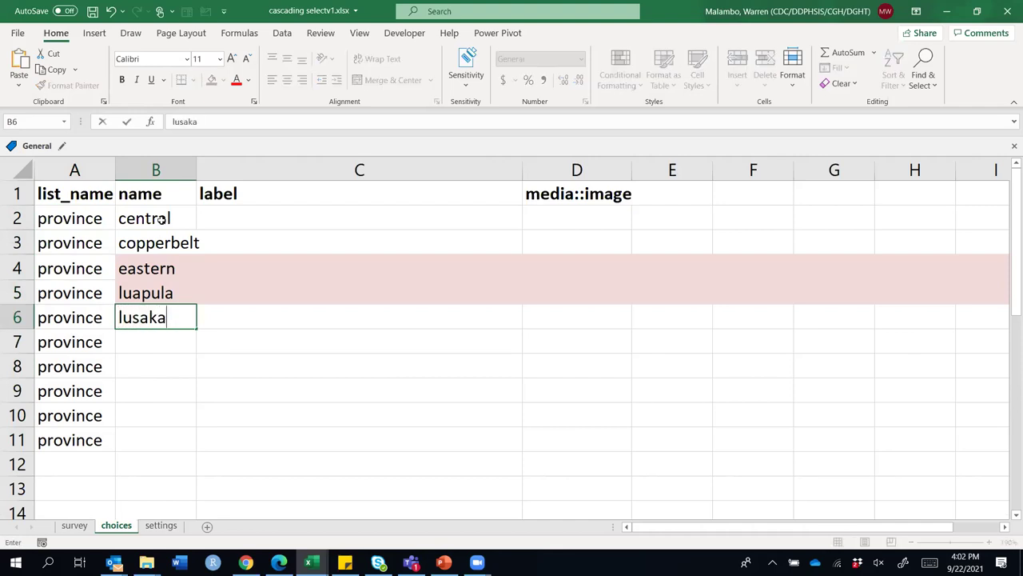
key(Return)
text(muc)
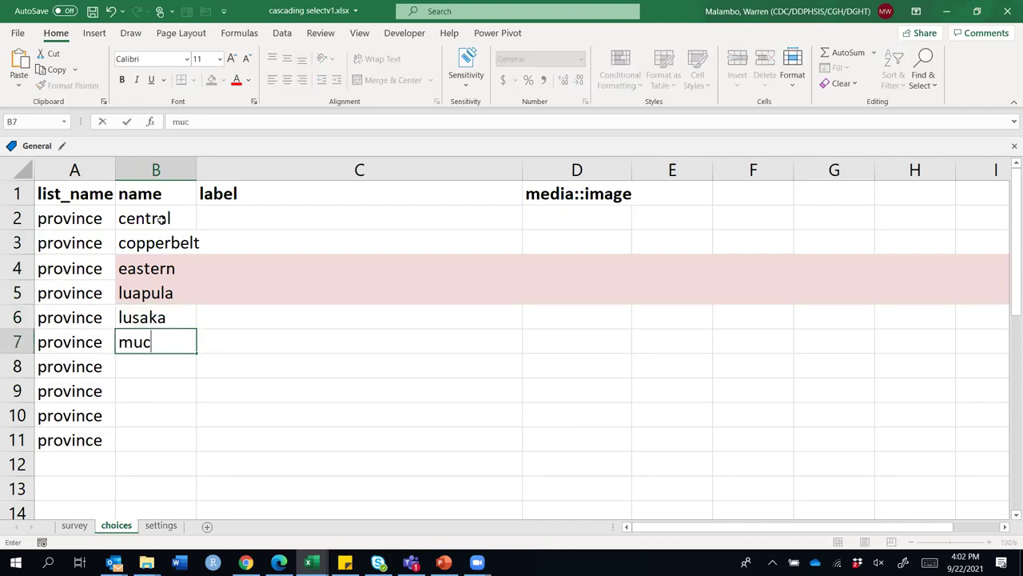
text(hinag)
key(Return)
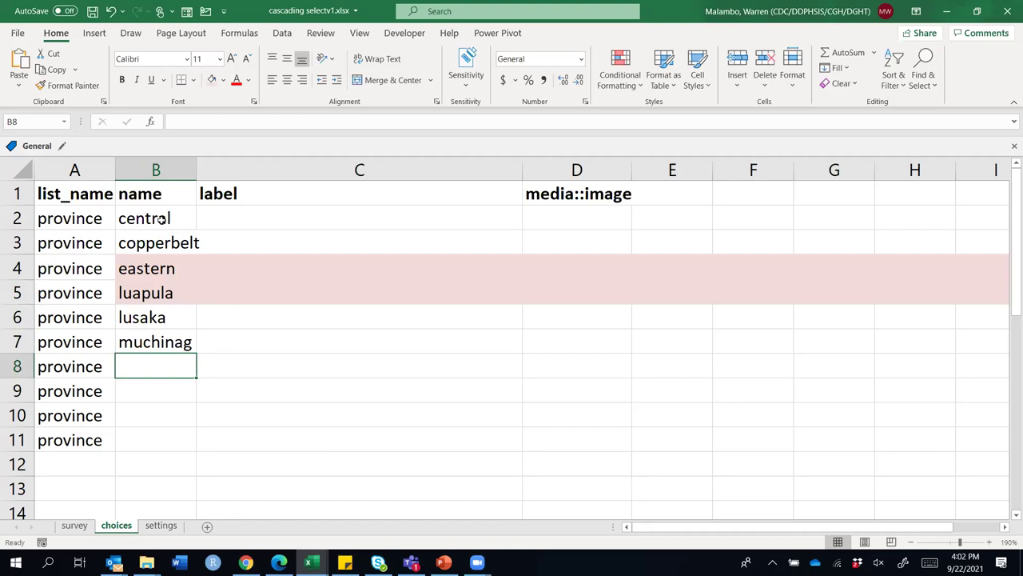
click(180, 343)
click(207, 121)
key(BackSpace)
key(Right)
text(a)
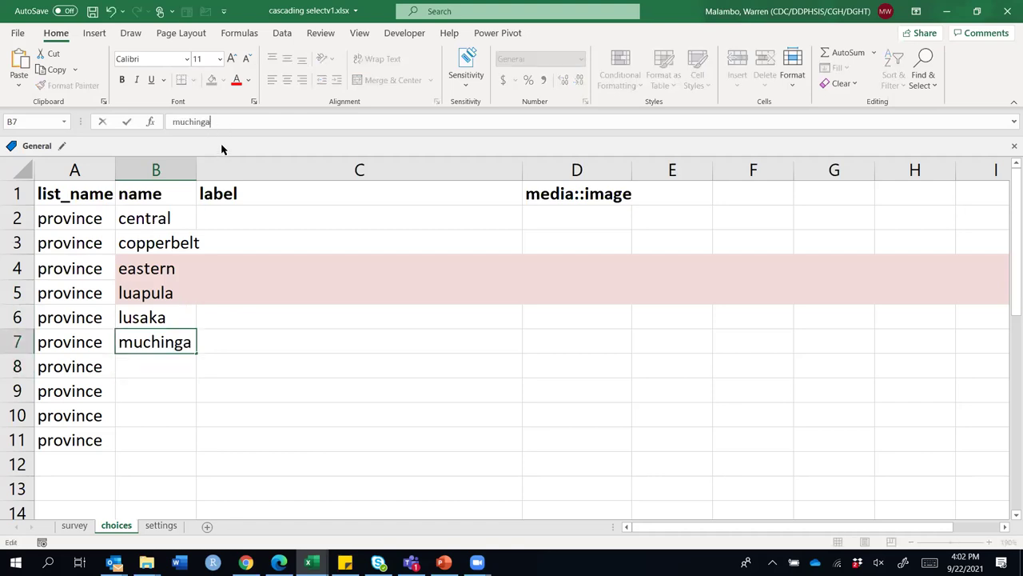
Enter the province names northern and north-western in B8 and B9
click(155, 364)
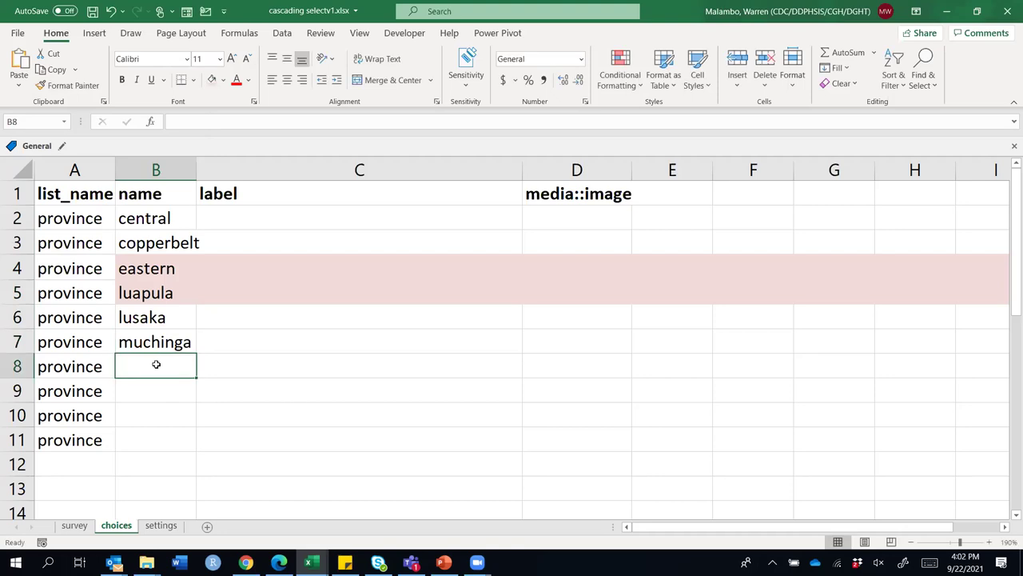
text(norther)
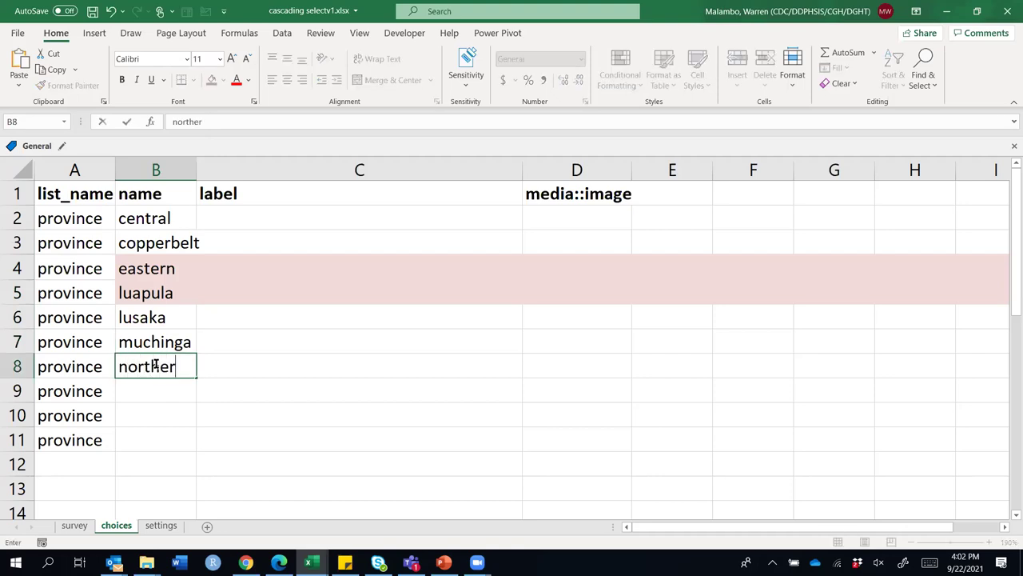
text(n)
key(Return)
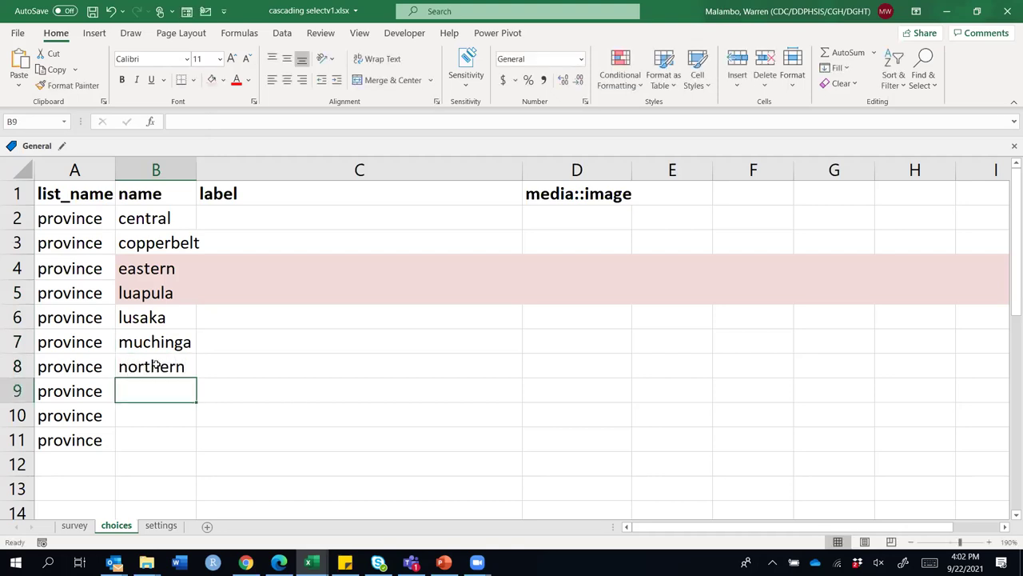
text(north-wes)
key(BackSpace)
key(BackSpace)
key(BackSpace)
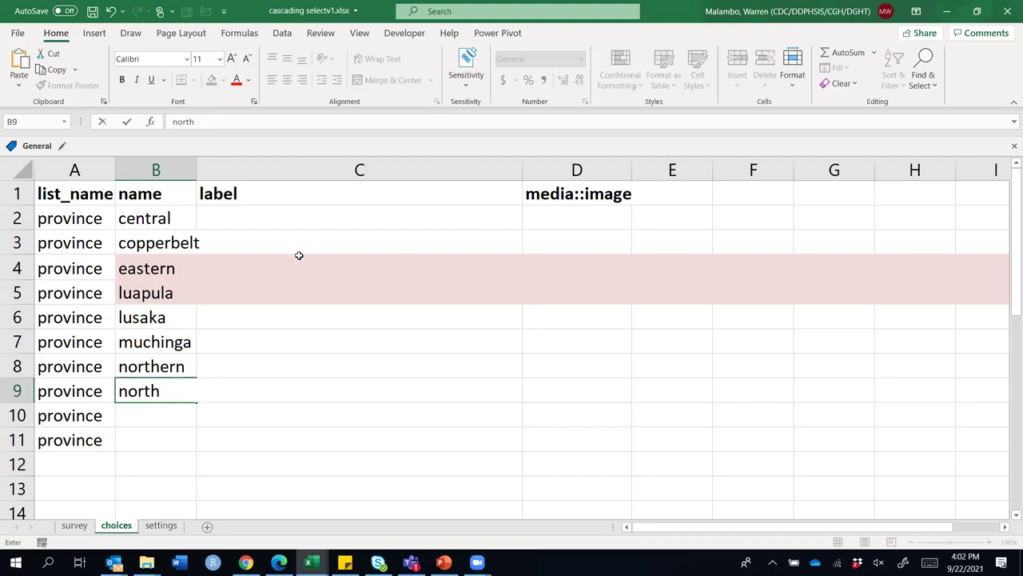
text(-western)
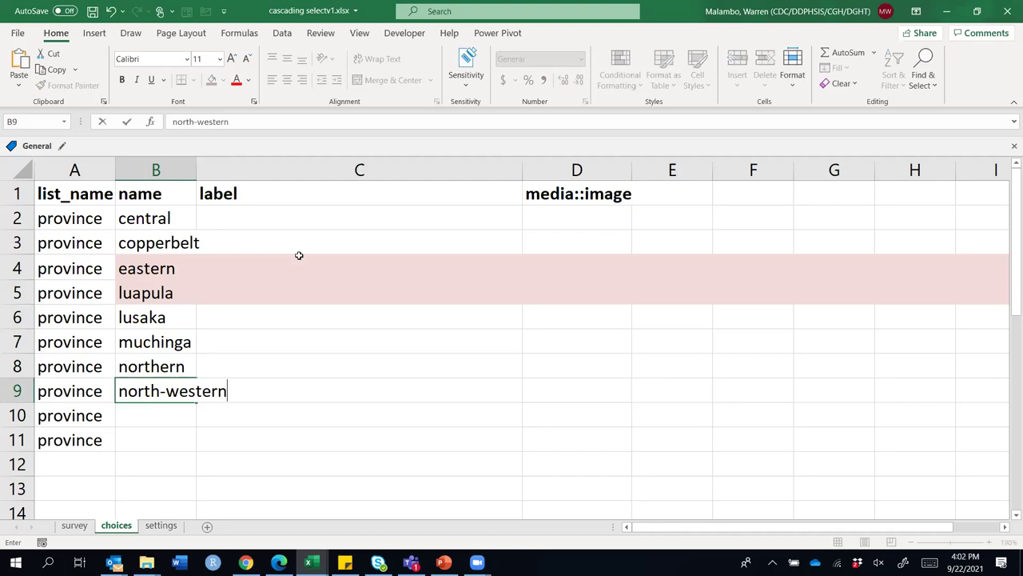
key(Return)
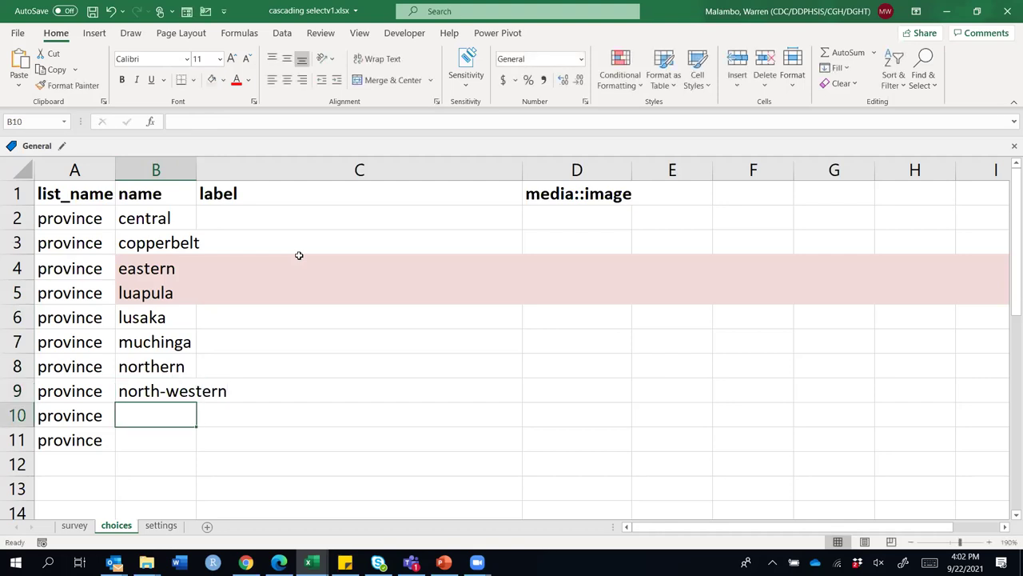
Enter the province names southern and western in B10 and B11, and fit the name column's width to its contents
text(southern)
key(Return)
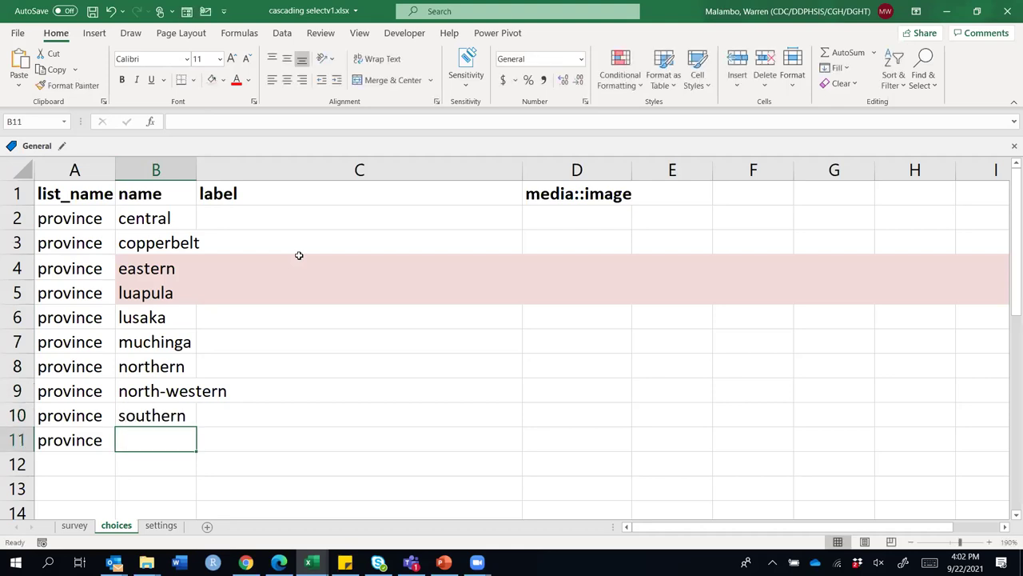
text(western)
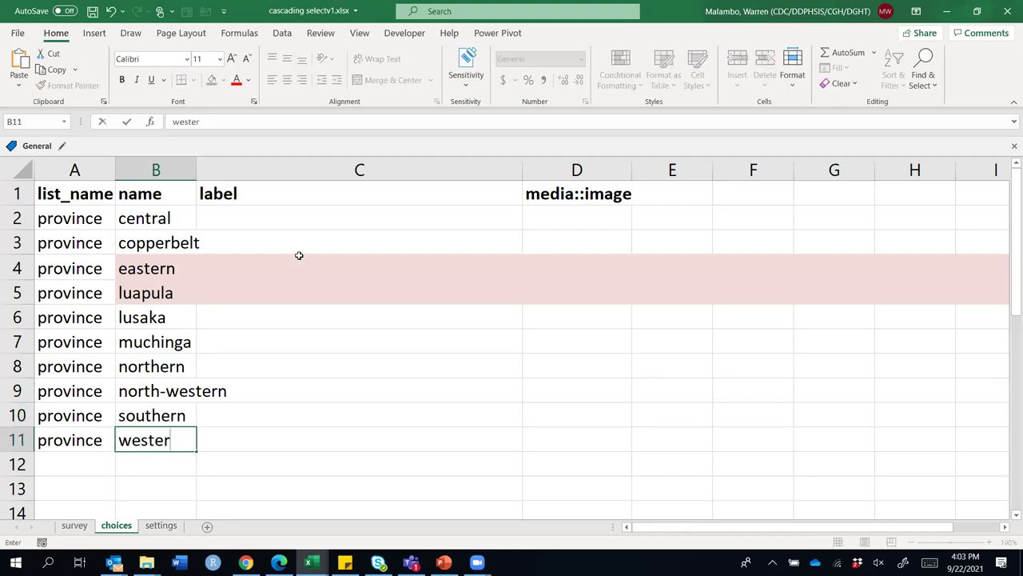
click(371, 308)
drag(199, 158, 199, 158)
double_click(199, 159)
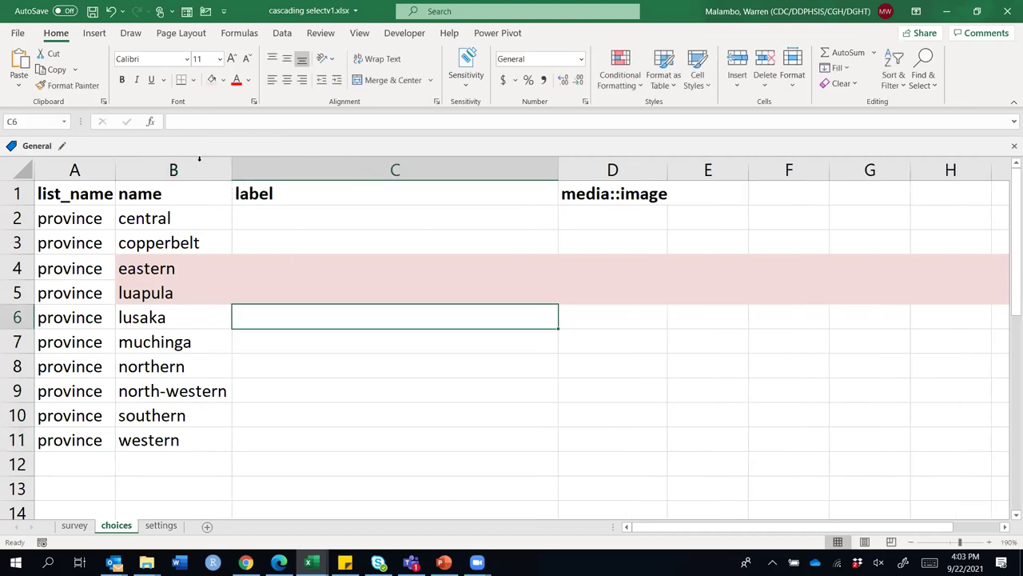
drag(175, 222, 136, 436)
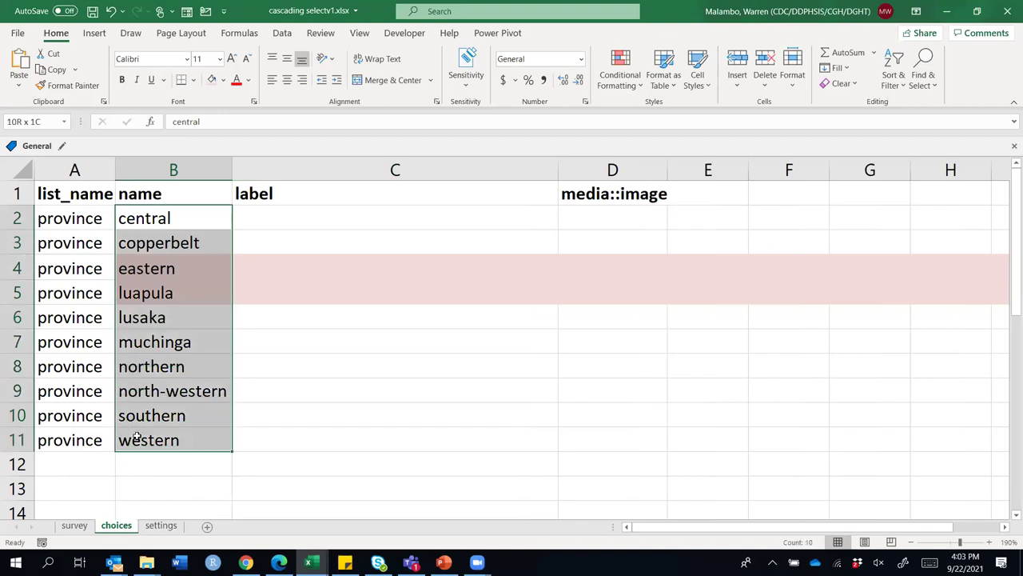
click(166, 164)
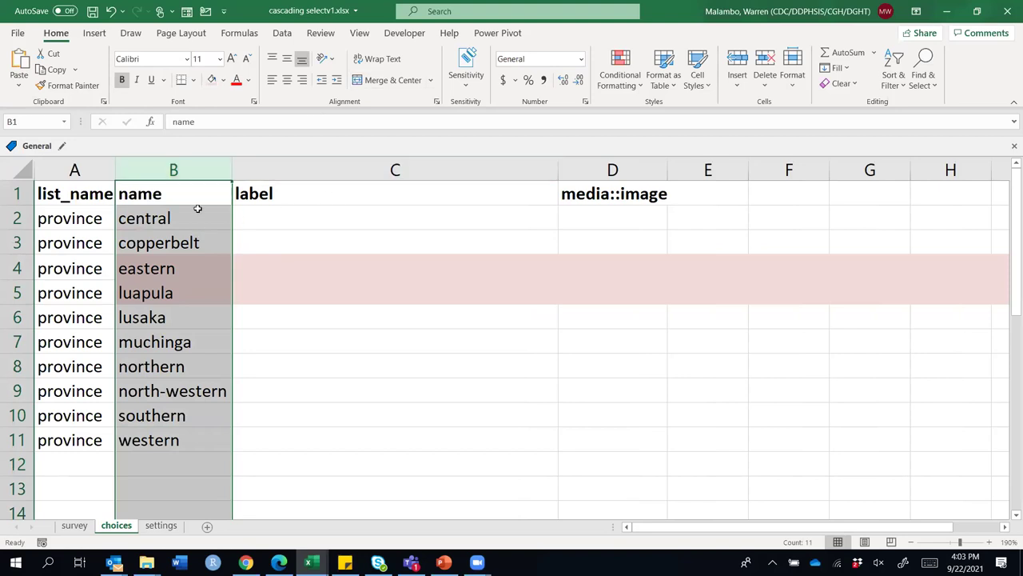
Enter the formula =PROPER(B2) in the label cell C2 and fill it down to C11
click(312, 219)
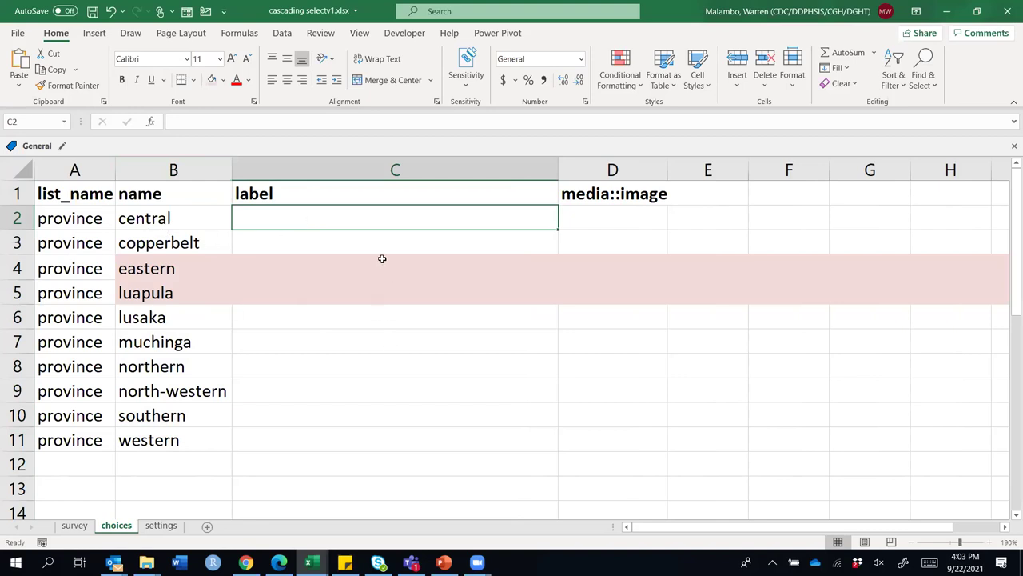
text(=prop)
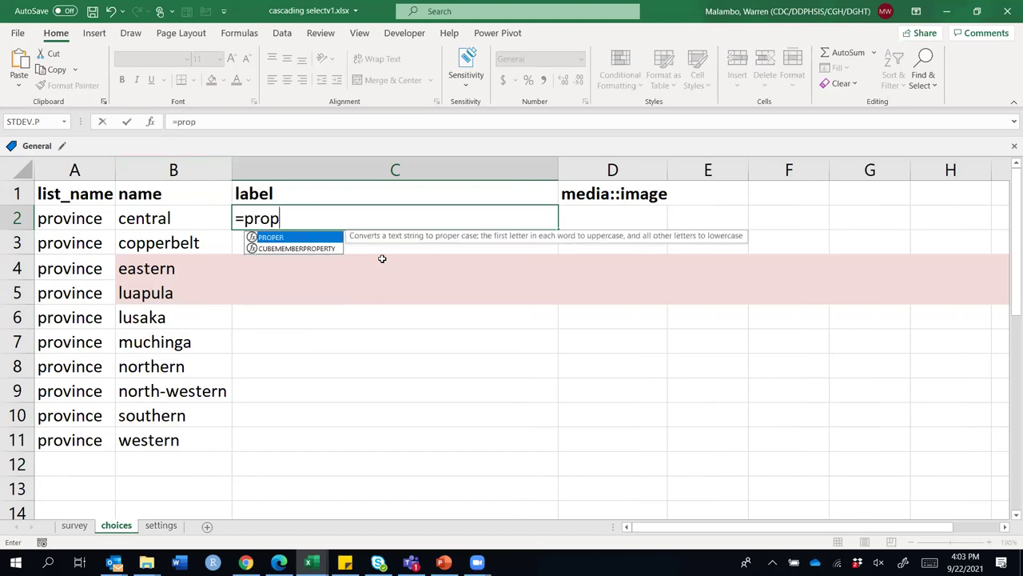
text(er)
key(Tab)
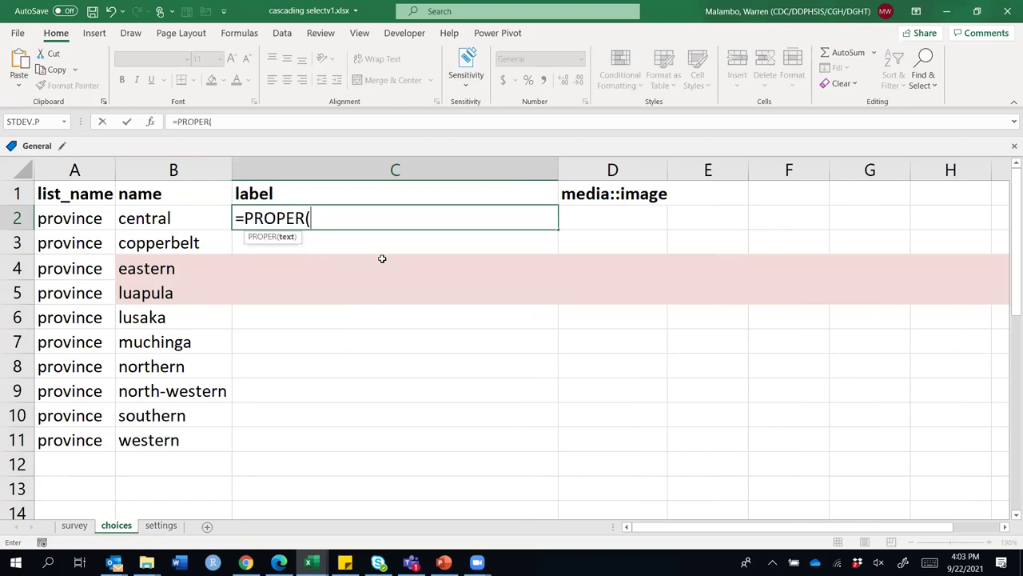
click(157, 224)
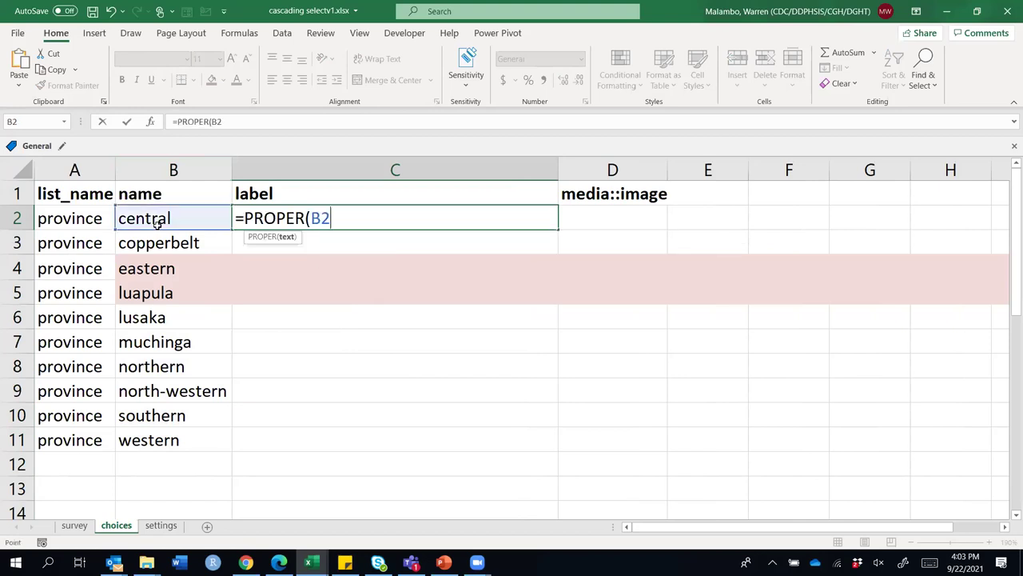
text())
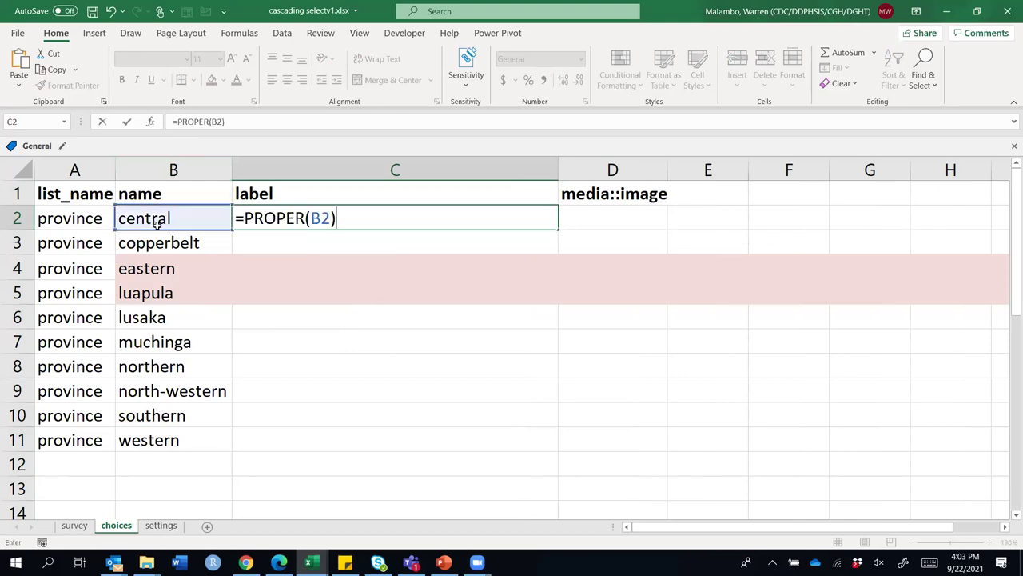
key(Return)
click(243, 215)
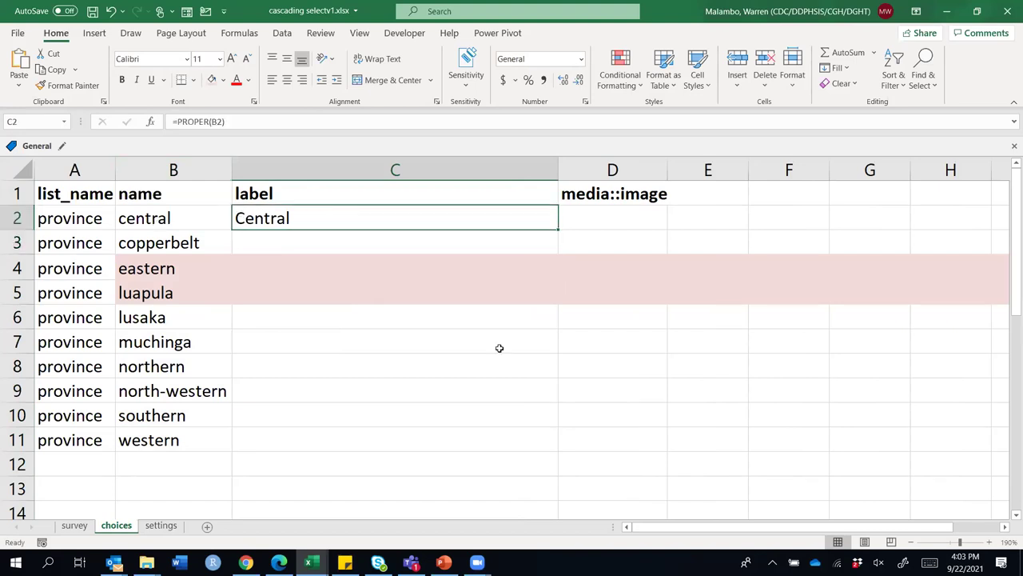
drag(557, 230, 520, 443)
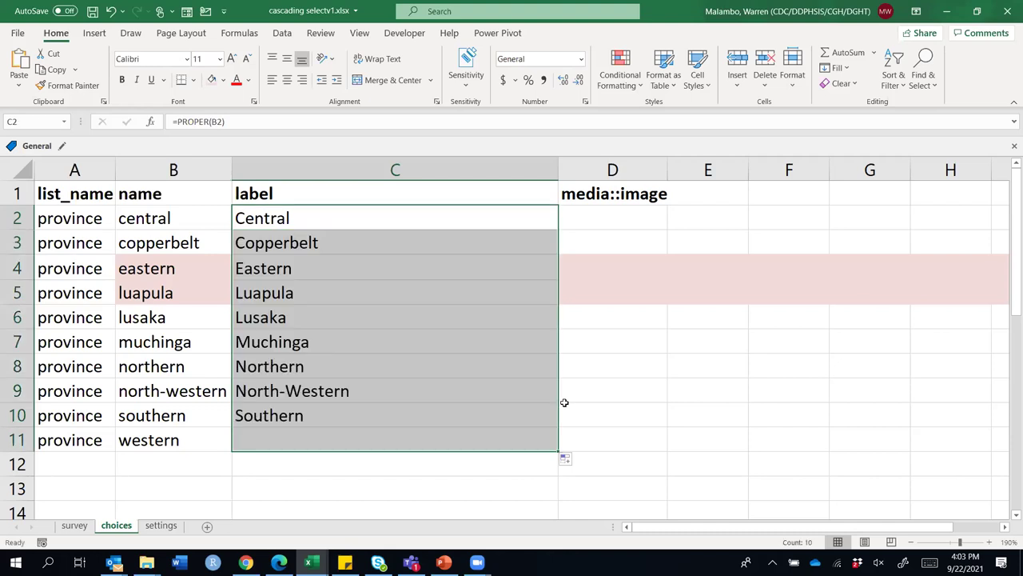
Replace the label formulas in C2 to C11 with their plain values by copying and pasting them as values in place
key(ctrl+c)
right_click(274, 218)
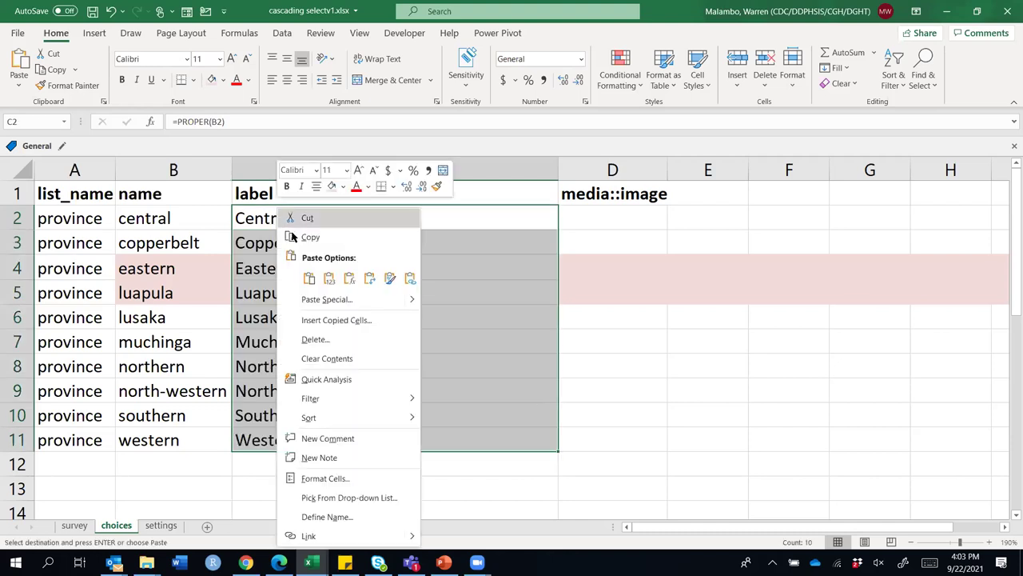
click(330, 279)
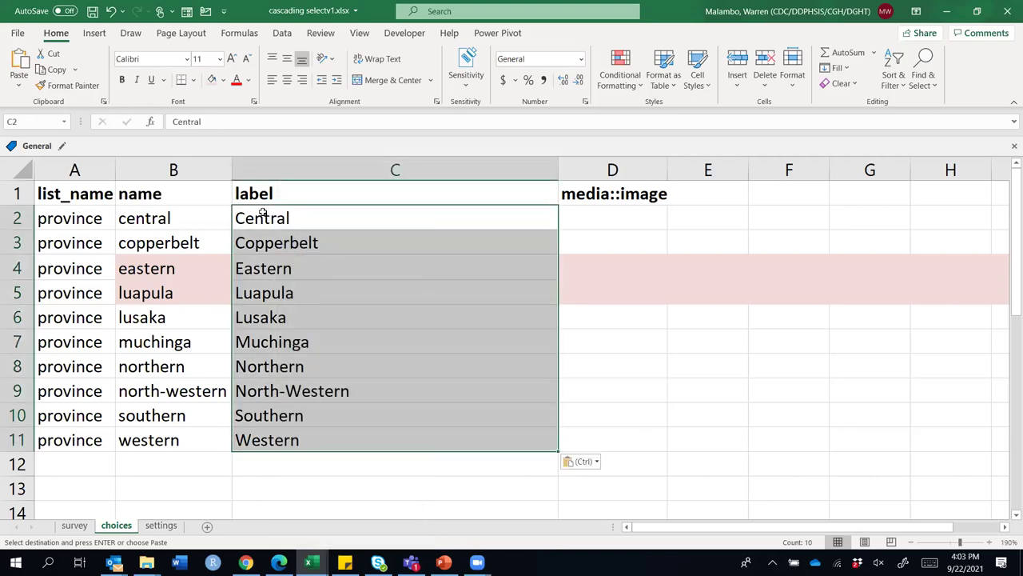
drag(261, 217, 274, 440)
key(ctrl+v)
right_click(310, 312)
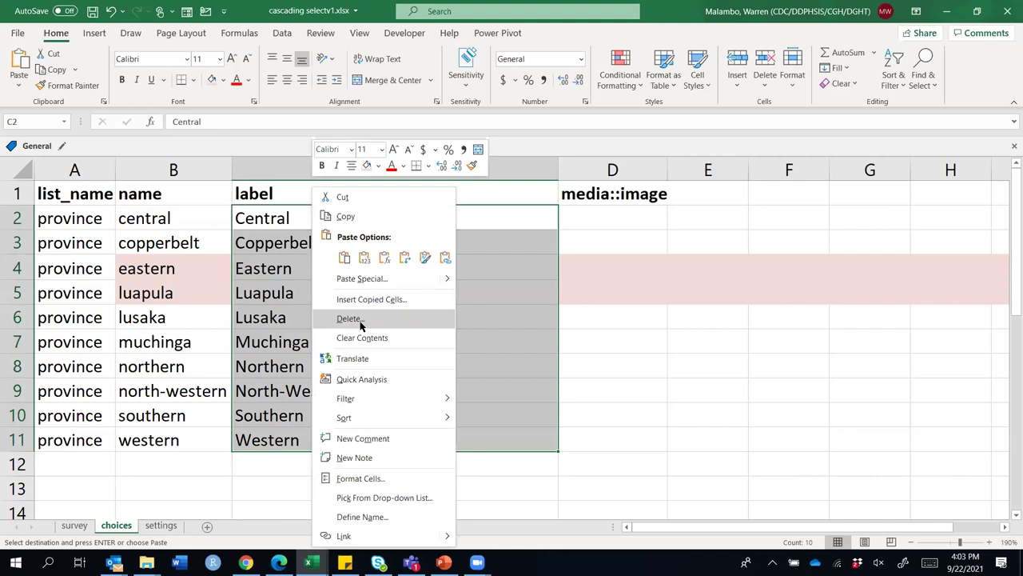
click(349, 220)
right_click(292, 218)
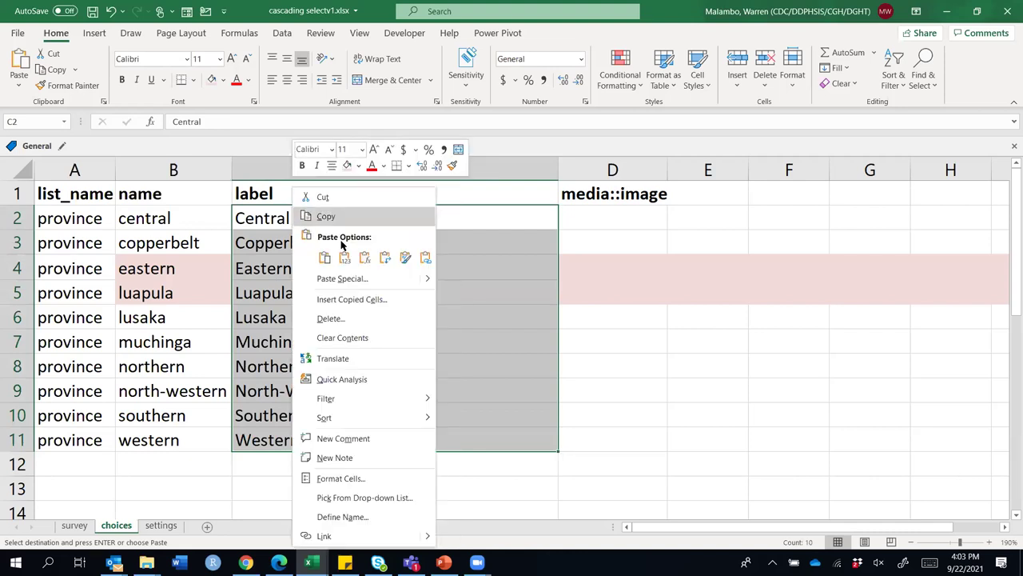
click(345, 258)
Check that the label cells for the provinces hold plain text instead of formulas
drag(267, 216, 304, 439)
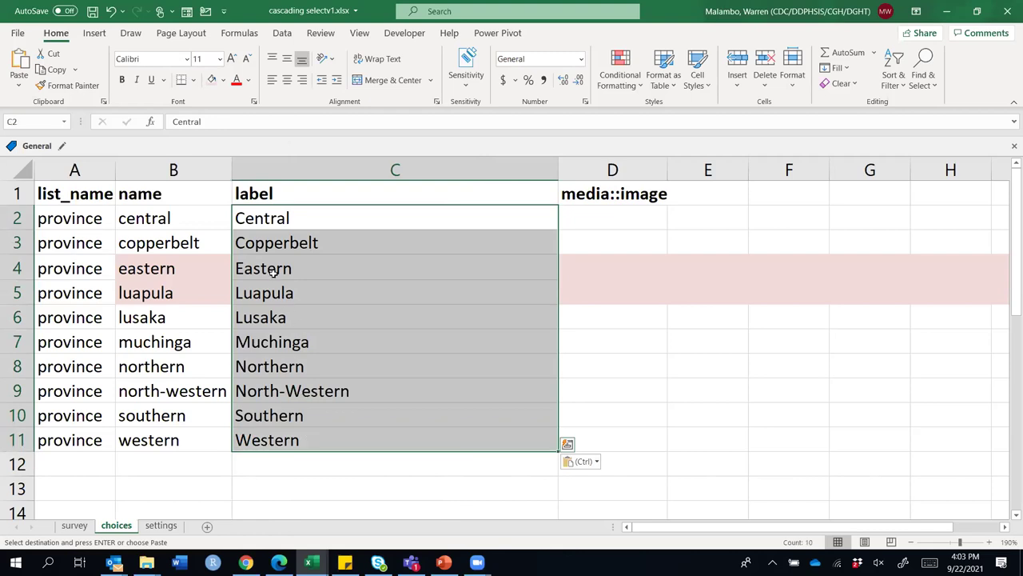
click(277, 219)
click(279, 243)
click(276, 264)
click(274, 293)
click(276, 317)
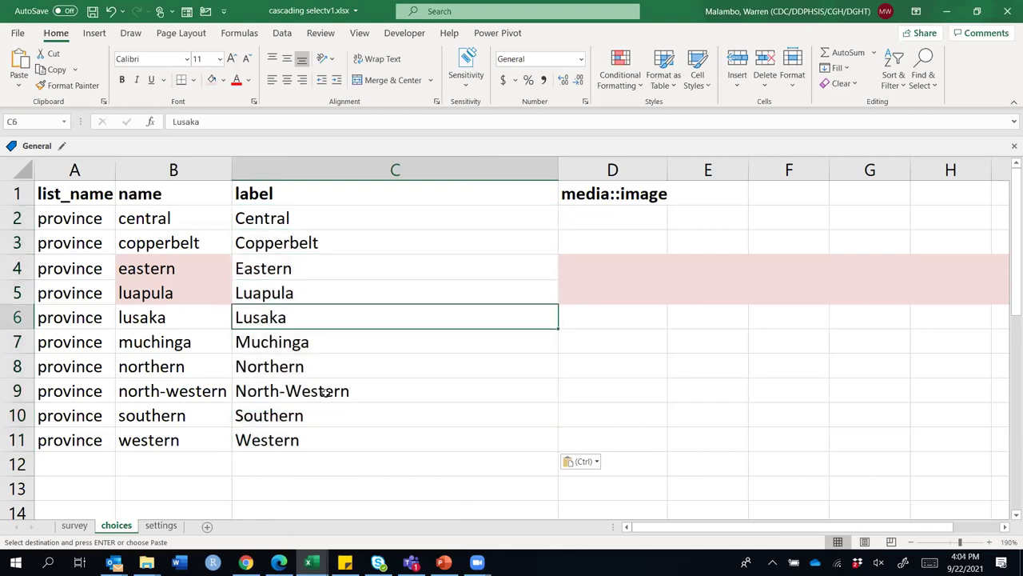
Delete the media::image column from the choices sheet
click(594, 168)
click(761, 63)
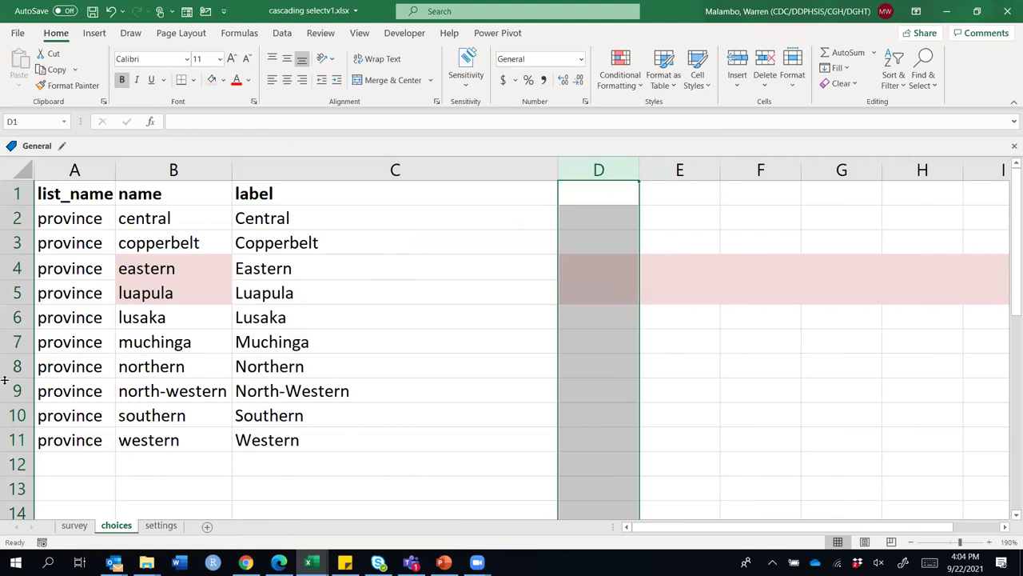
click(387, 281)
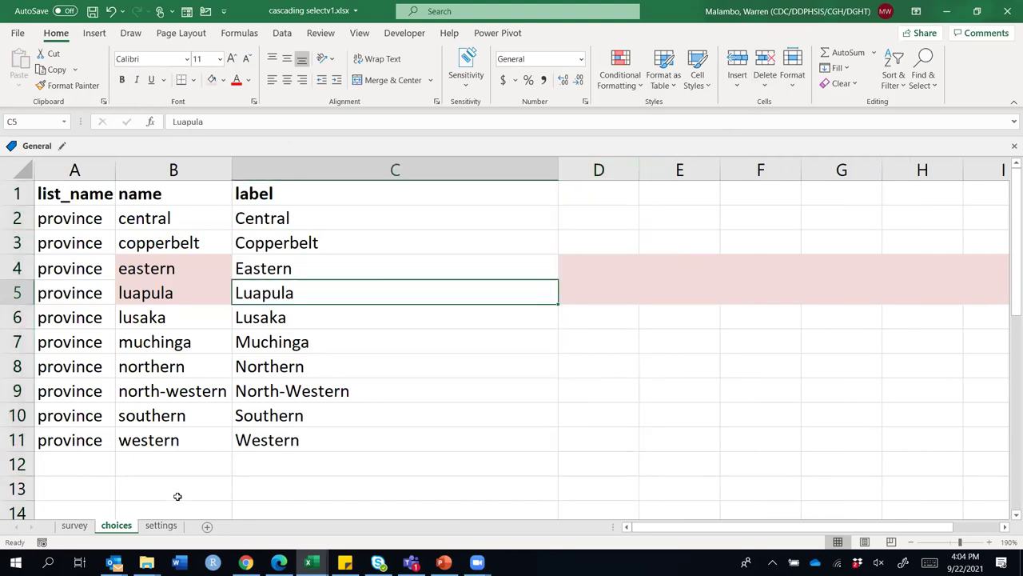
Open the recent workbook cascading prov-district select.xlsx and show the beginning of its choices sheet
mouse_move(309, 562)
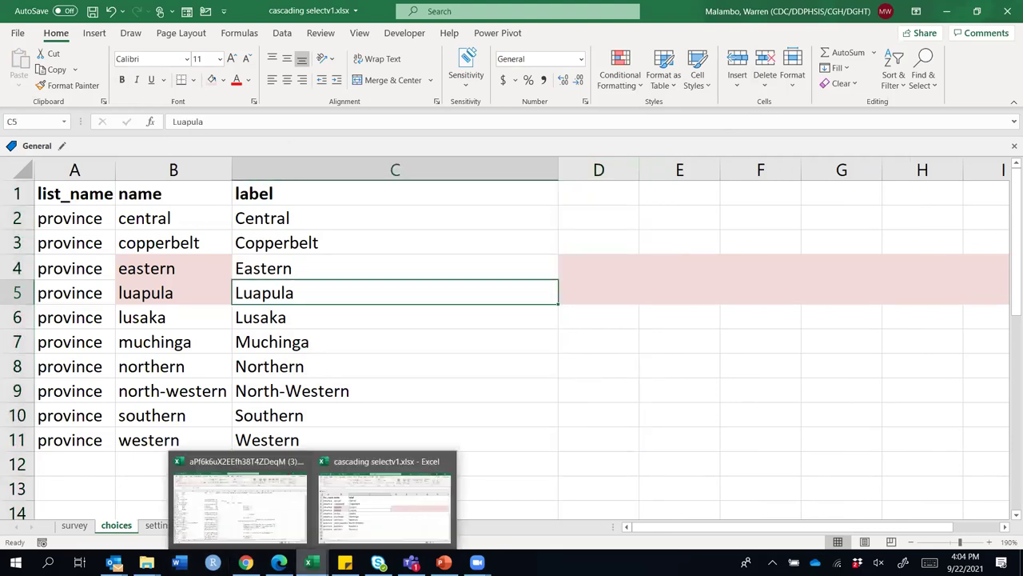
click(21, 35)
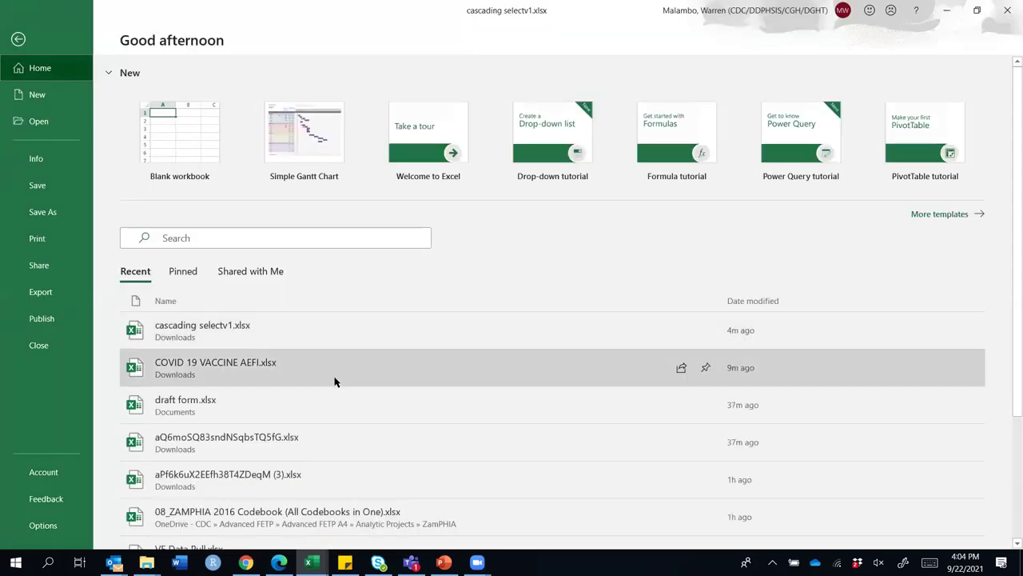
scroll(336, 383, down, 2)
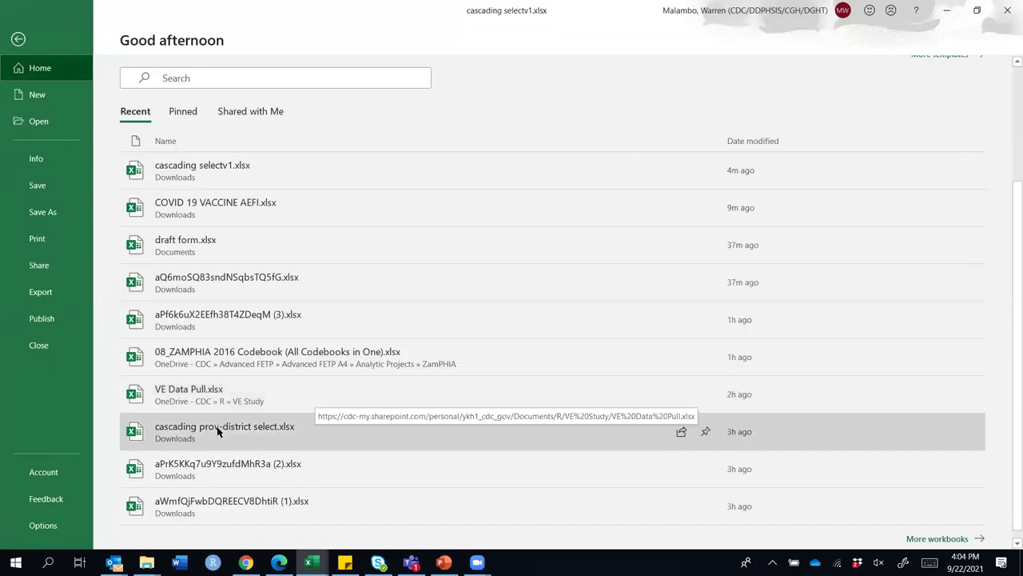
click(327, 431)
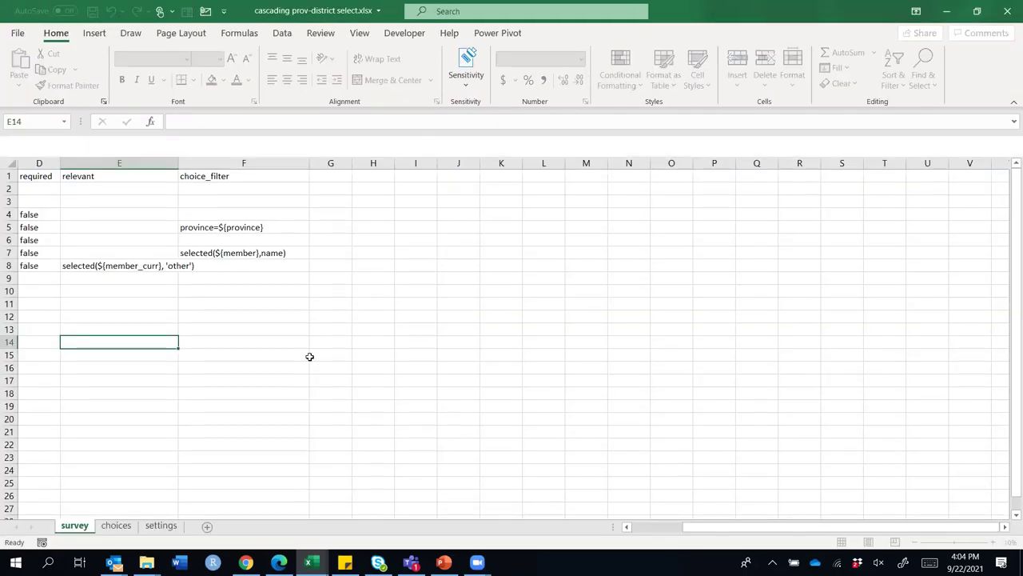
click(116, 526)
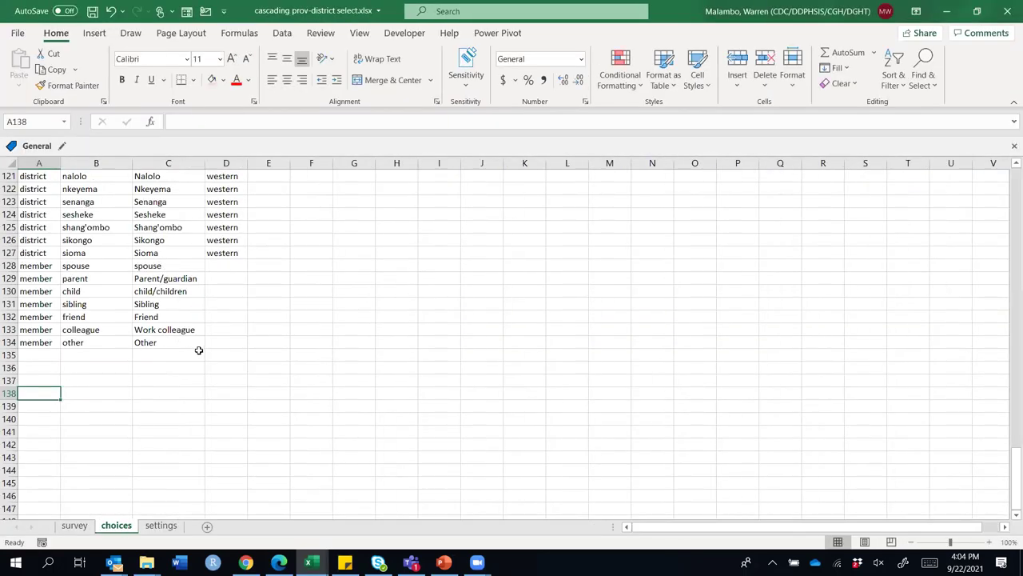
scroll(199, 349, up, 20)
scroll(199, 351, up, 15)
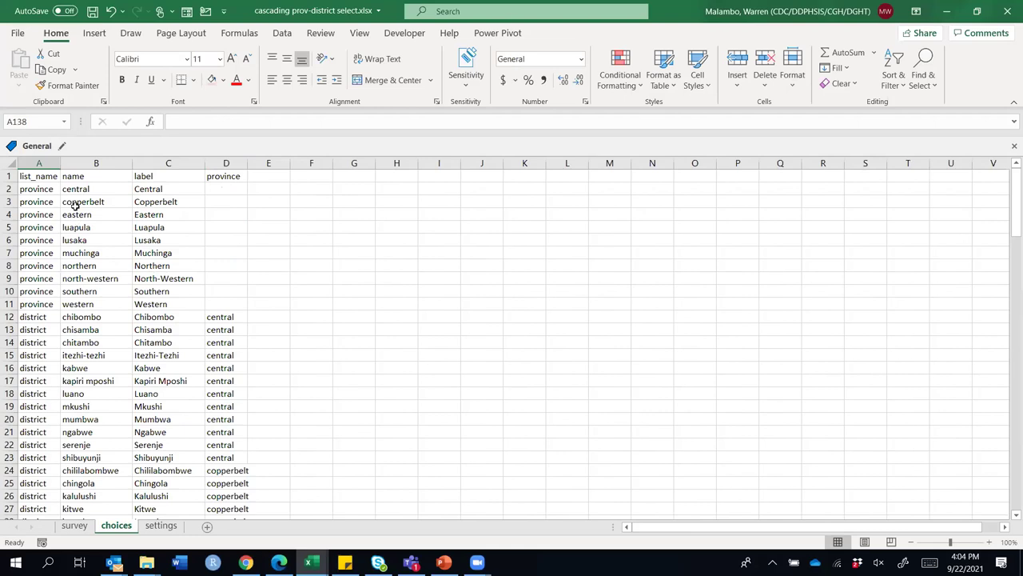
Copy the district names from chibombo to sioma in B12 to B127 of the choices sheet
click(88, 318)
drag(88, 318, 68, 413)
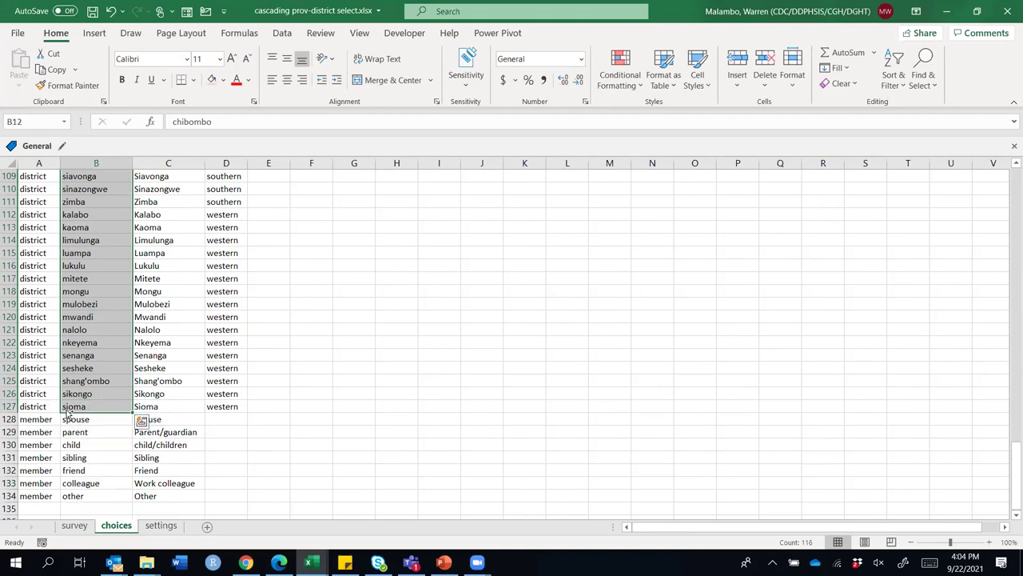
key(ctrl+c)
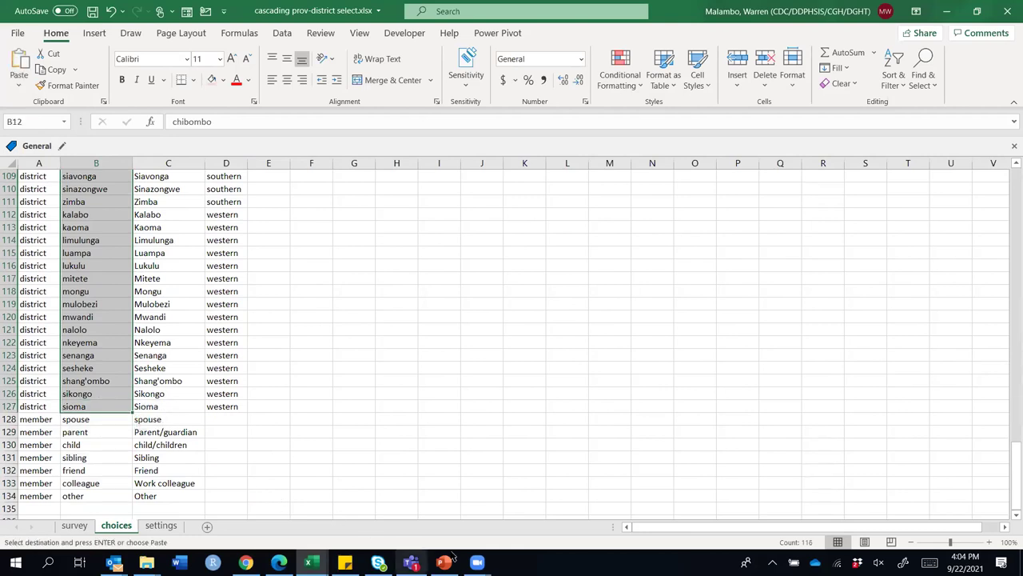
mouse_move(477, 562)
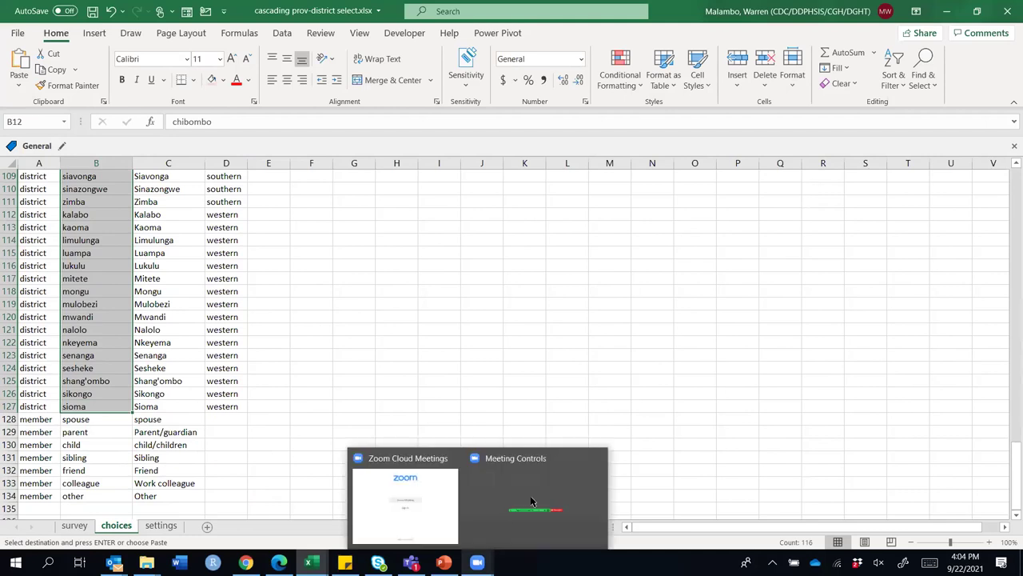
click(544, 496)
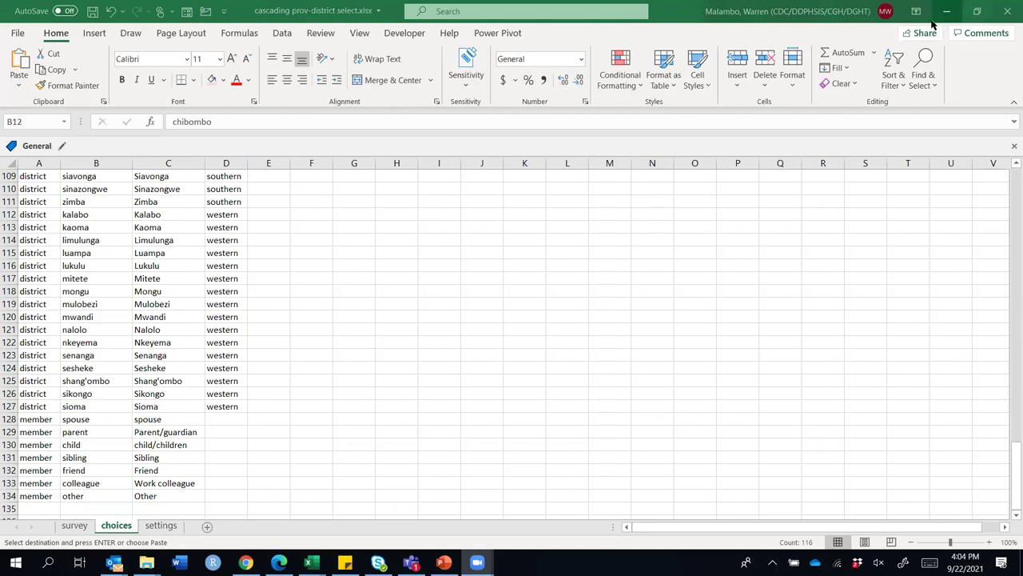
Return to cascading selectv1.xlsx and, on the survey sheet, enter province as the name of the select_one province question in B2
key(alt+Tab)
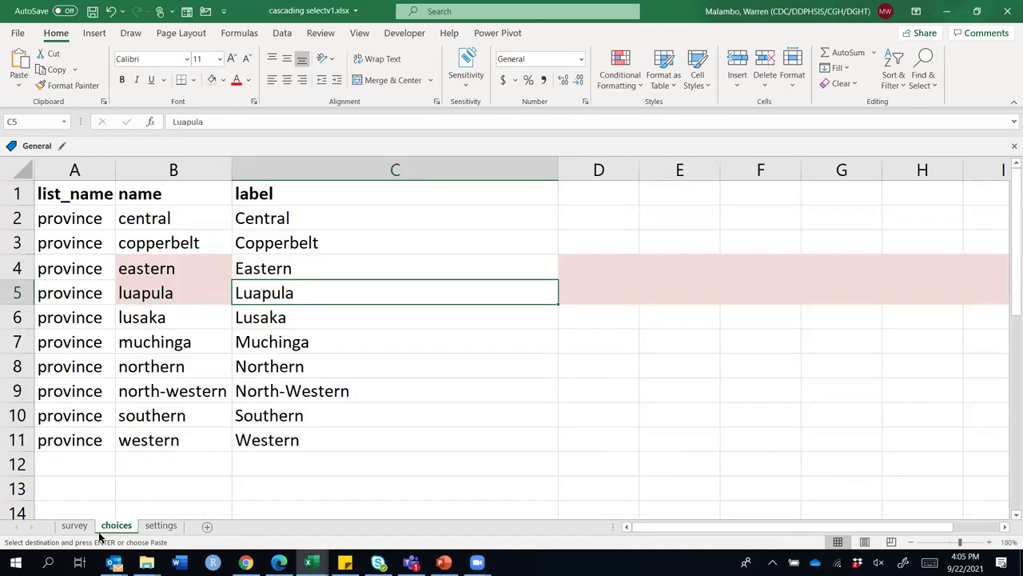
click(74, 526)
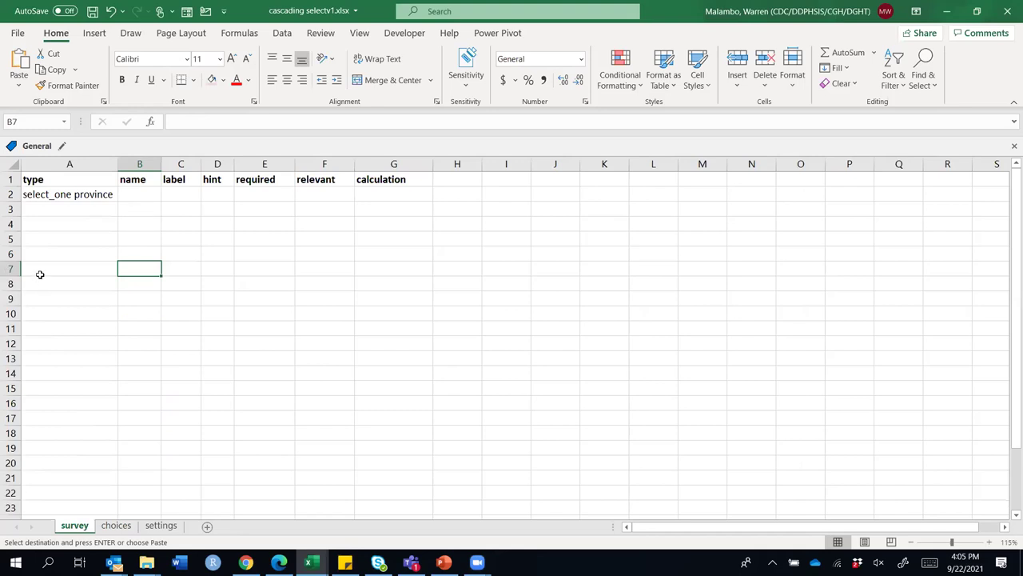
click(150, 203)
click(144, 193)
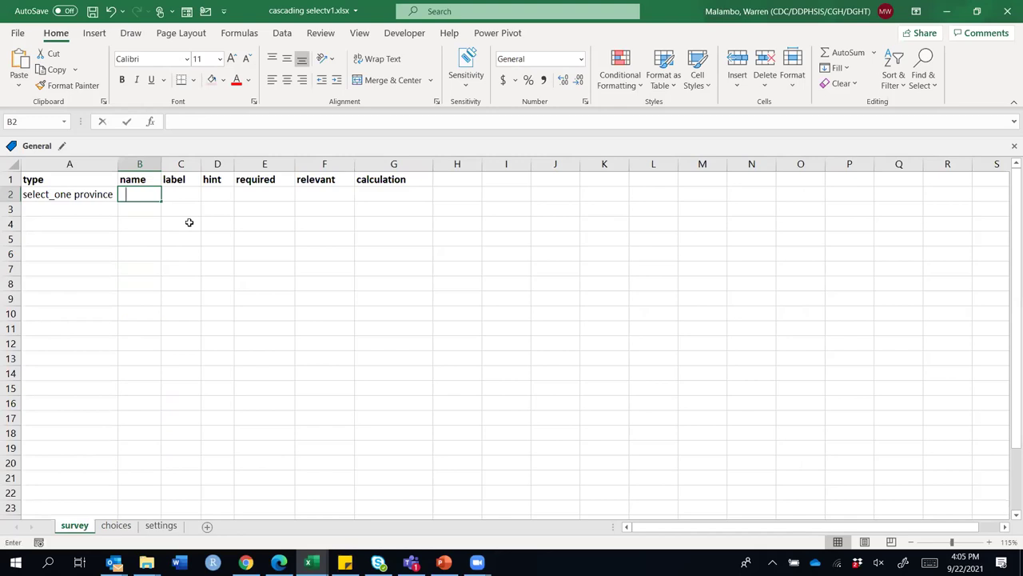
text(province)
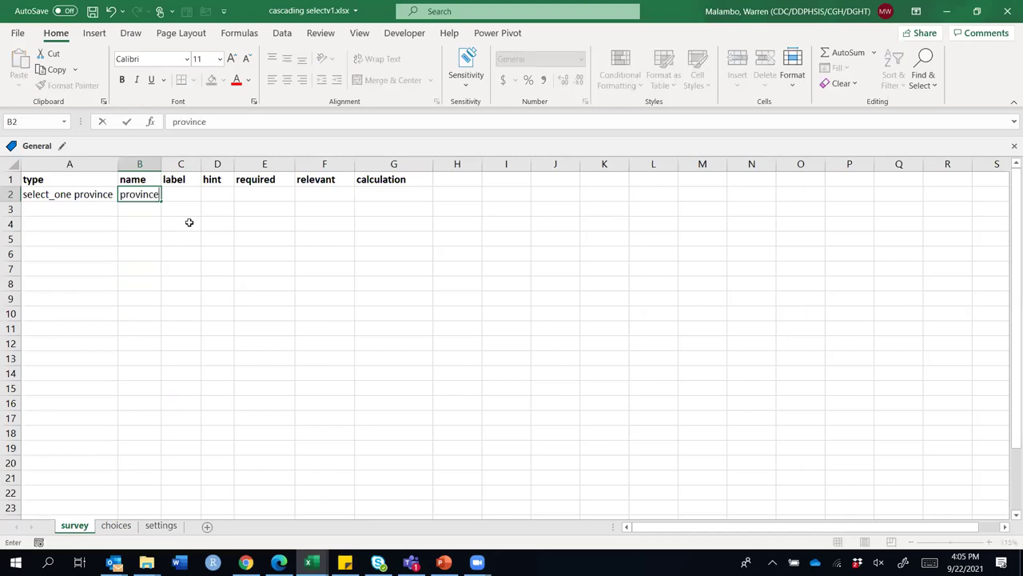
key(Tab)
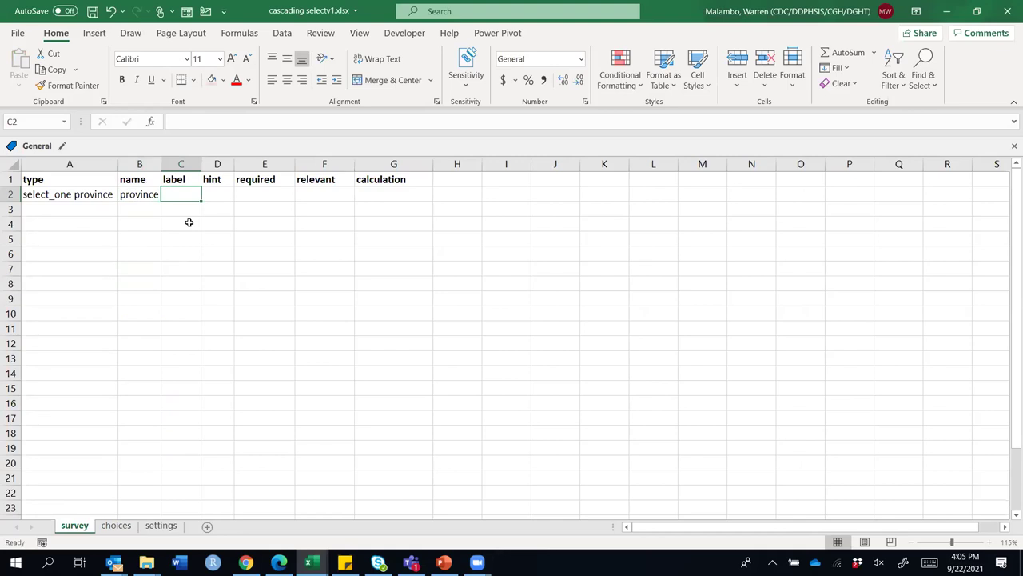
Enter "1. Select the province" as the label of the province question in C2
text(1.)
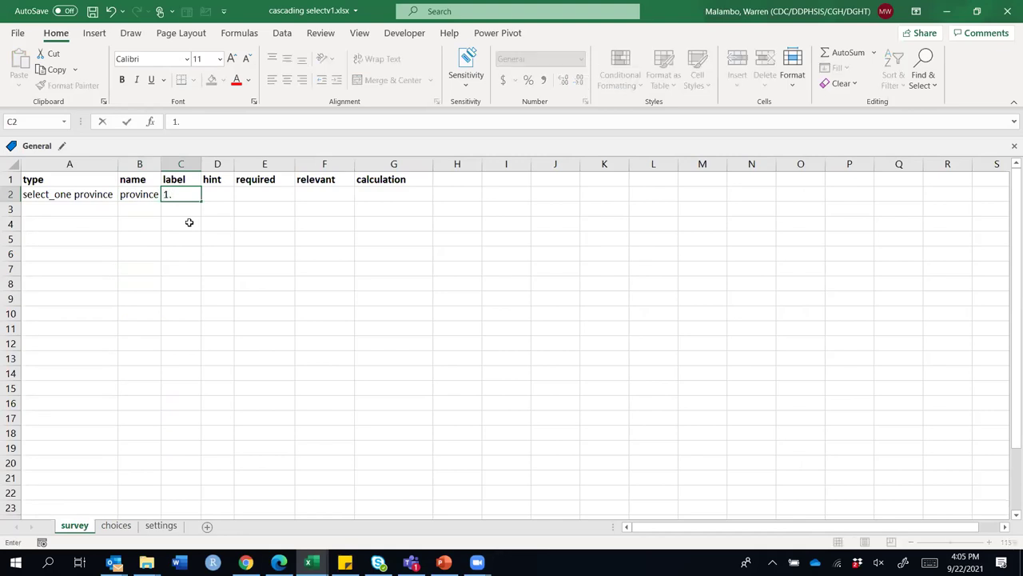
text( Select the prov)
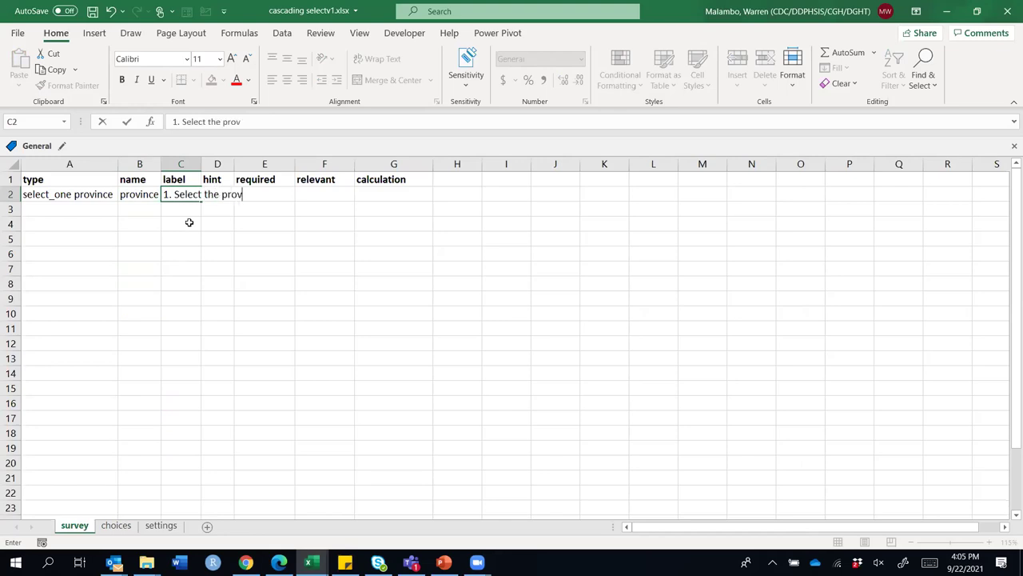
text(ince)
key(Tab)
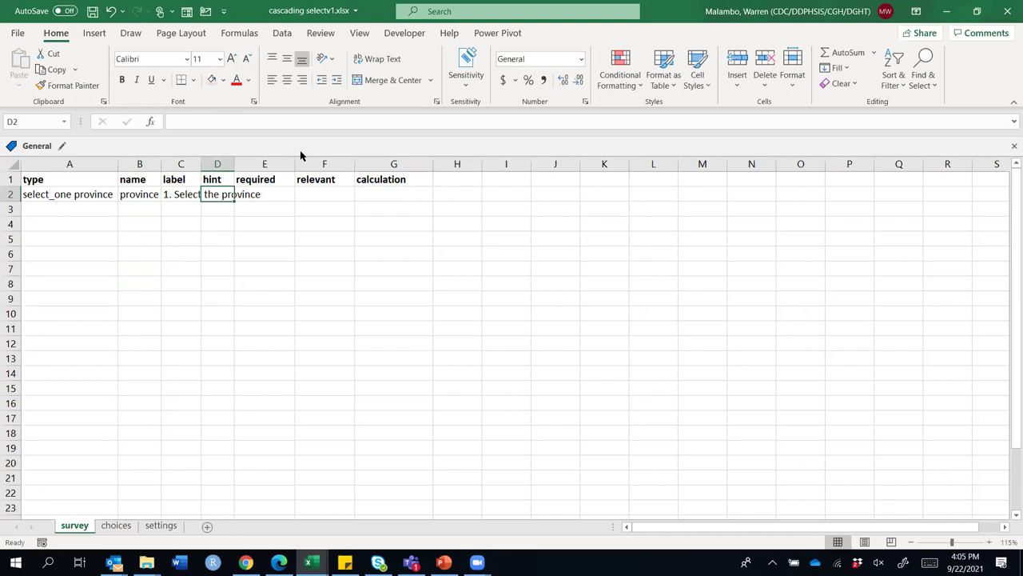
Fit the label column's width to its text and widen the hint column
drag(234, 165, 225, 165)
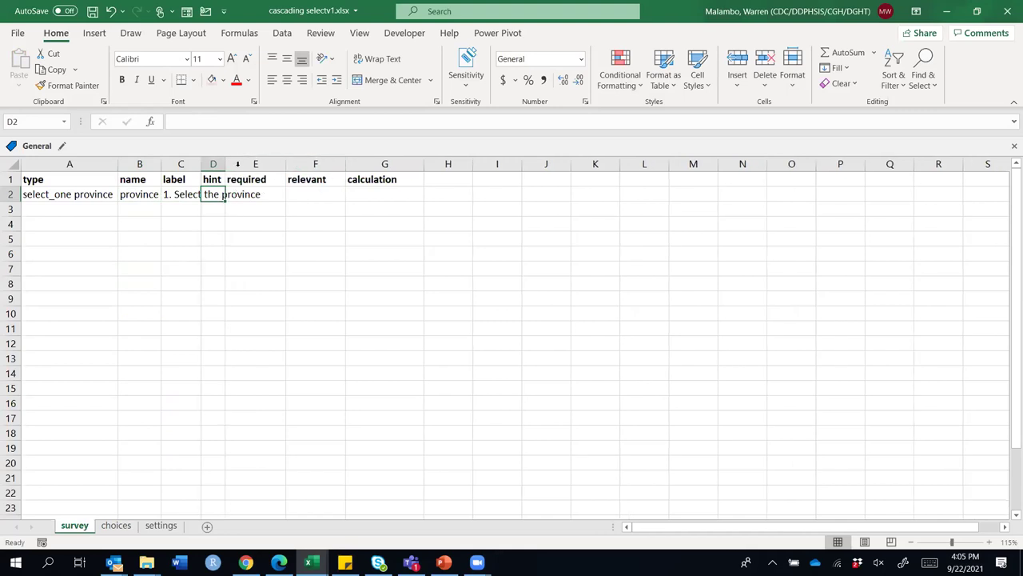
double_click(202, 163)
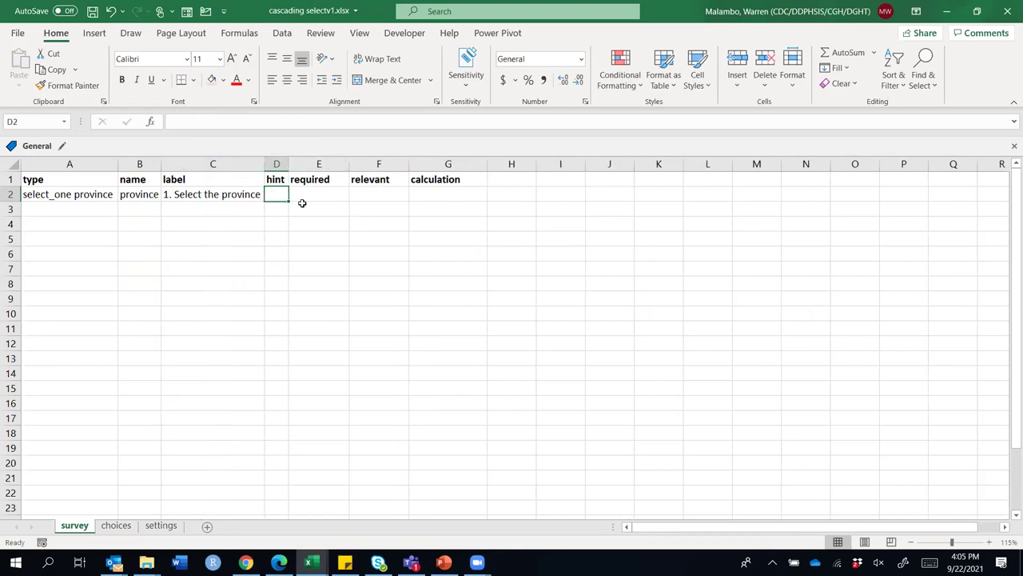
drag(289, 164, 337, 165)
Enter false as the required value of the province question in E2
click(374, 189)
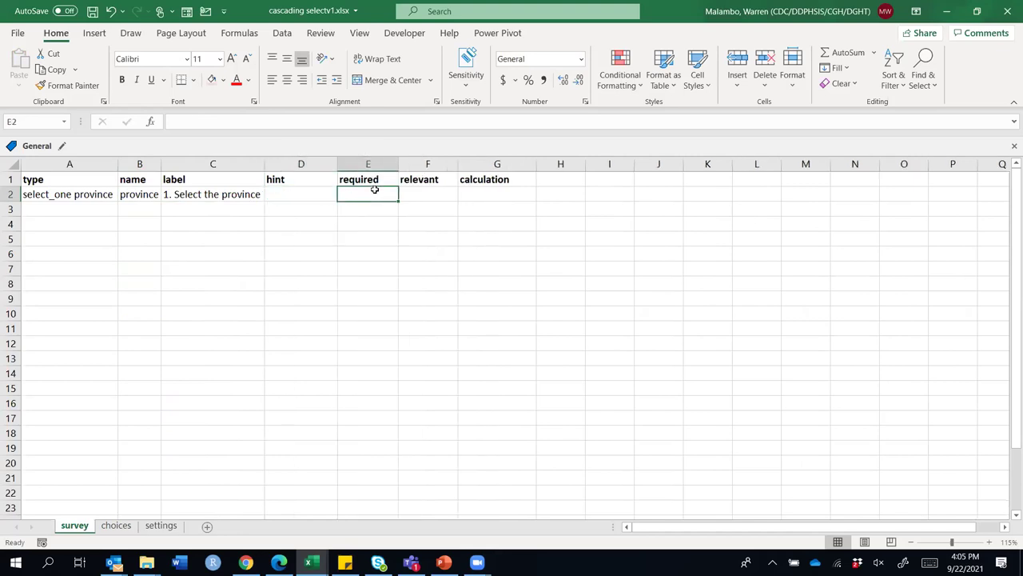
text(false)
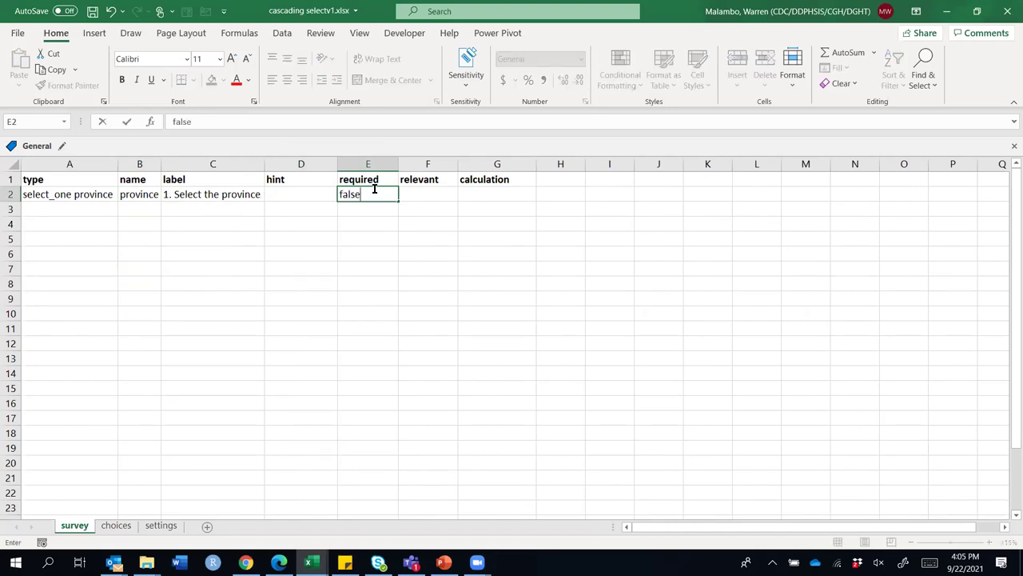
key(Return)
click(375, 190)
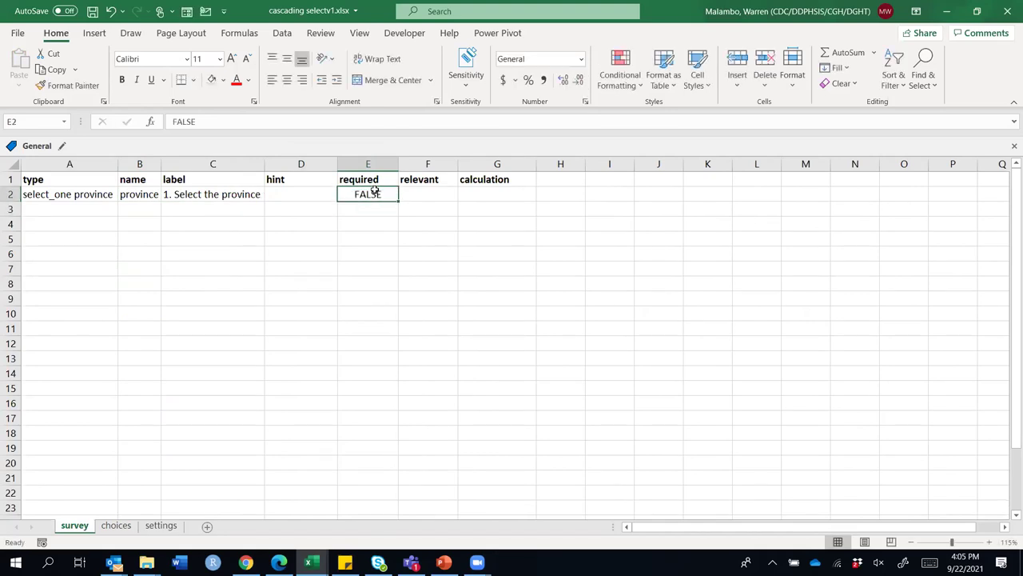
text(false)
key(Return)
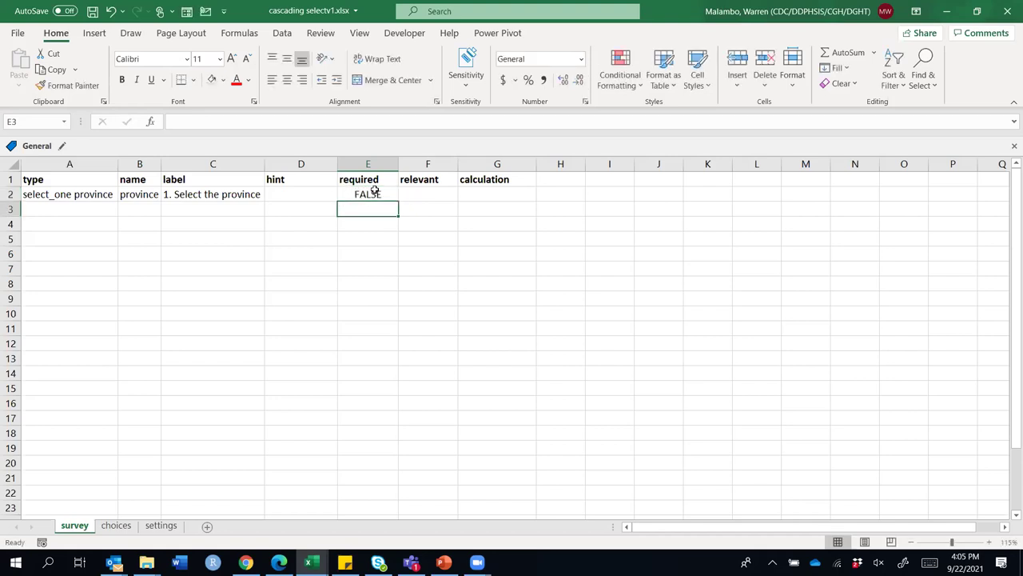
click(374, 192)
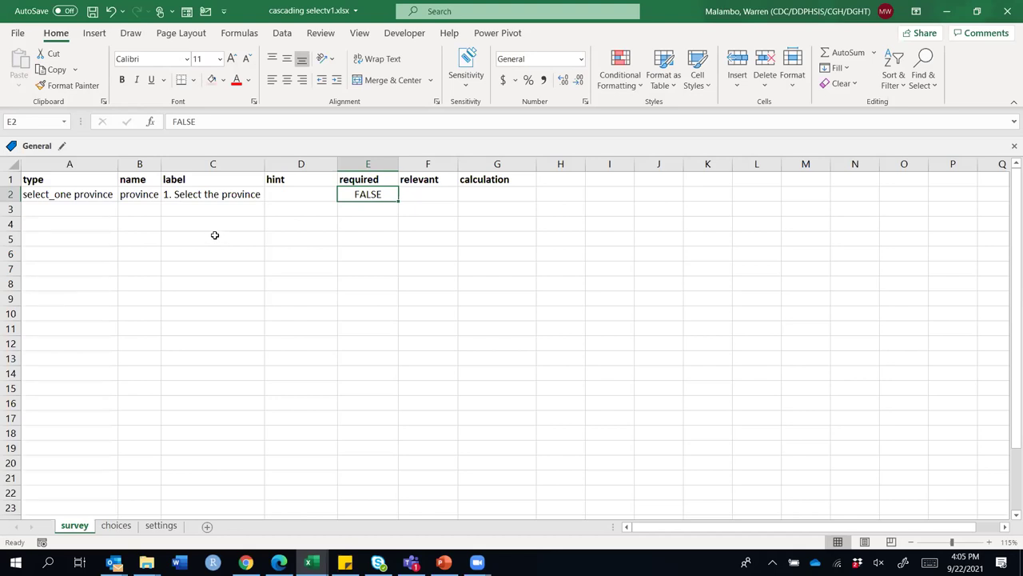
Add a second question in row 3 of the survey sheet with type selct_one district and name district
click(53, 208)
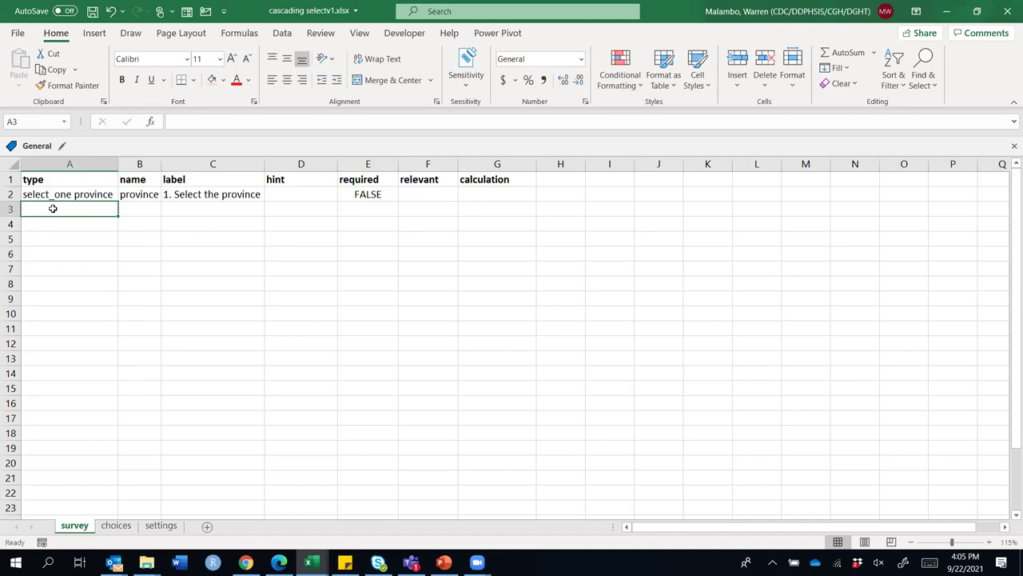
text(selct_one districy)
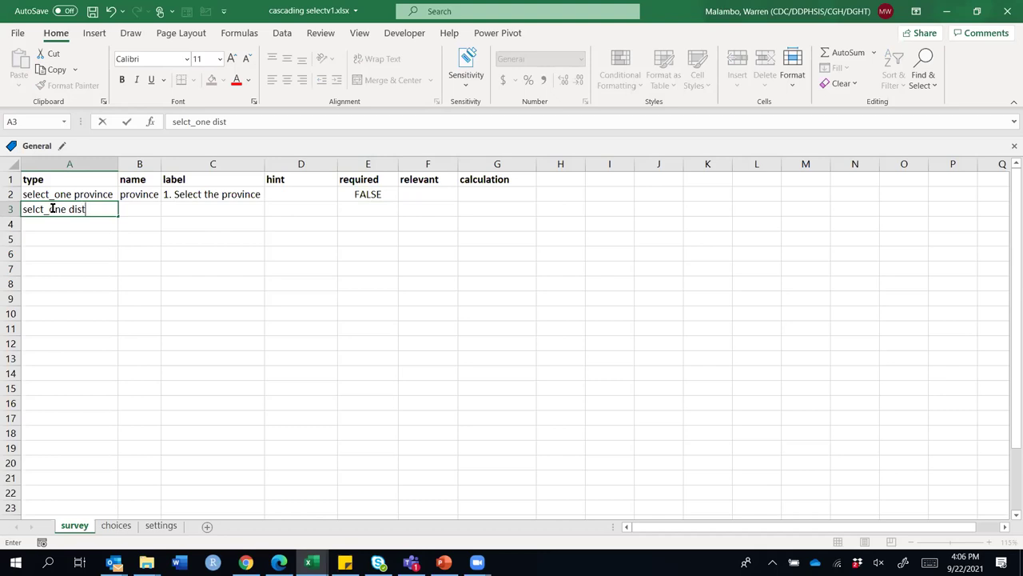
key(Tab)
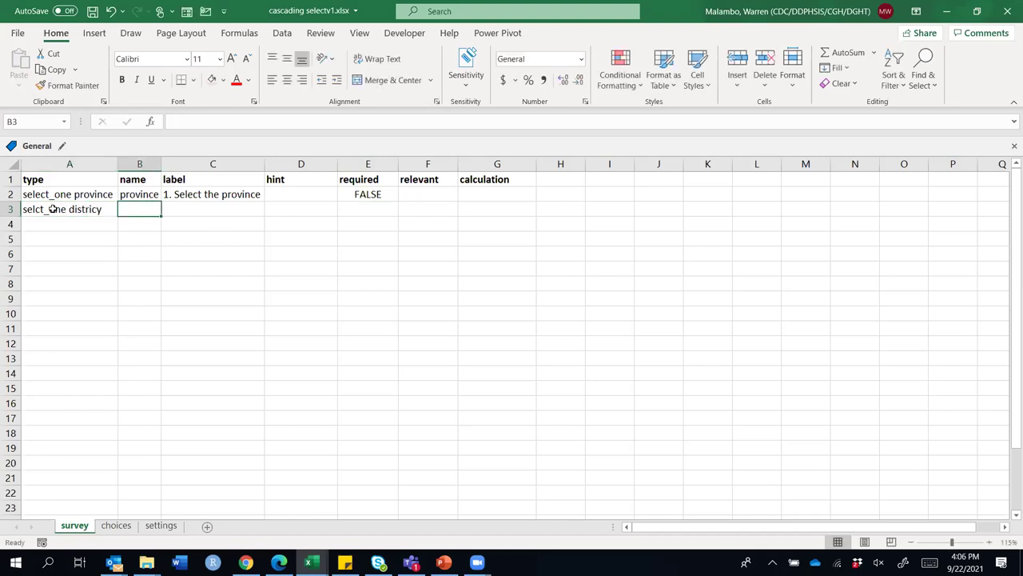
double_click(105, 211)
key(BackSpace)
key(Tab)
text(distr)
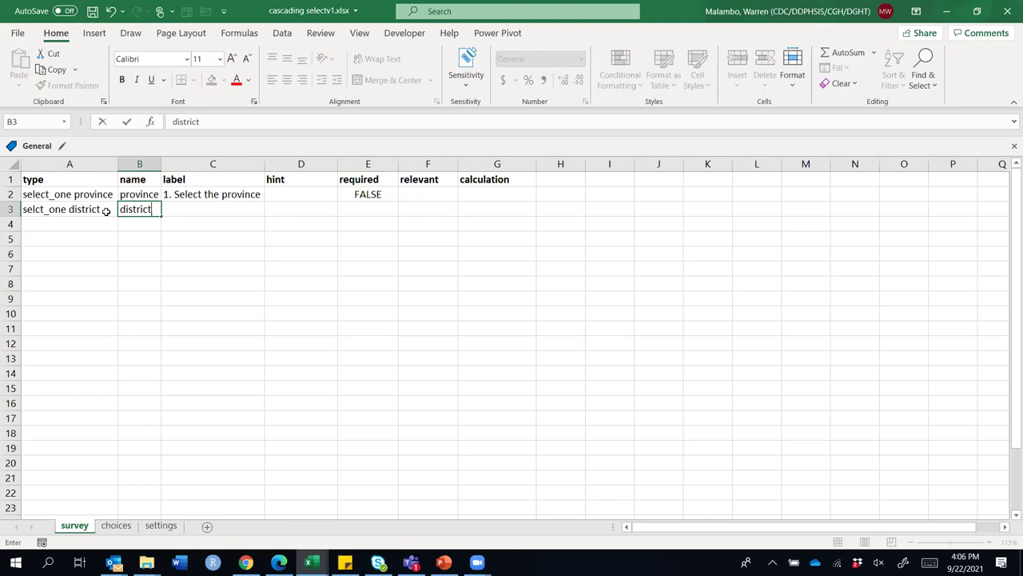
Enter "2. Select district" as the label of the district question in C3
key(Tab)
text(2)
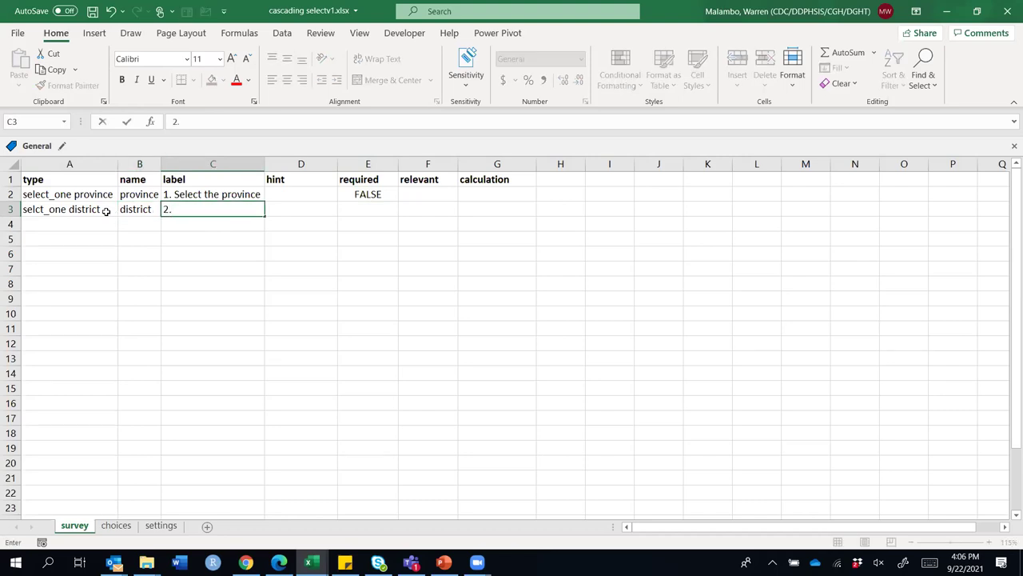
text(. Select district)
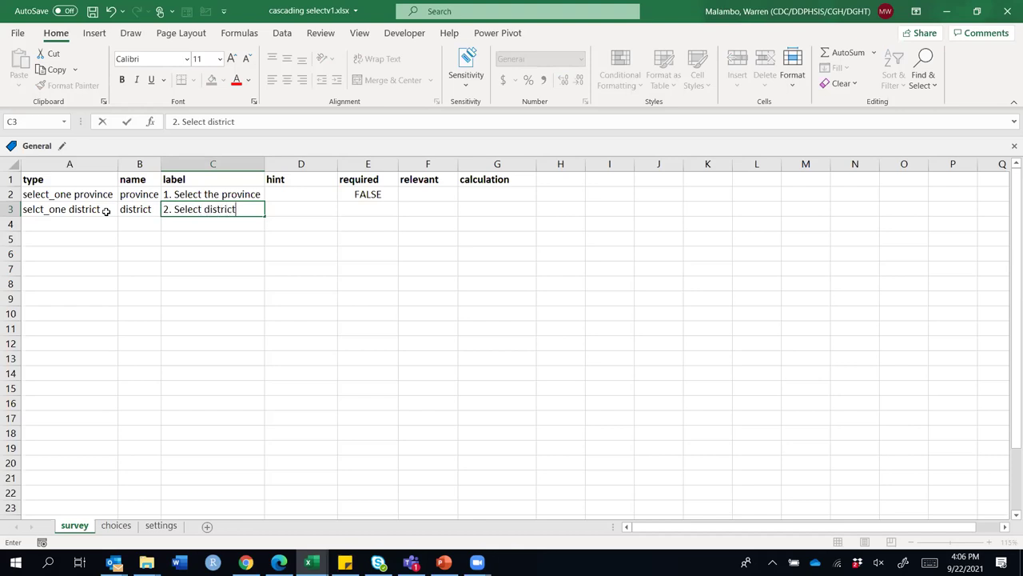
key(Tab)
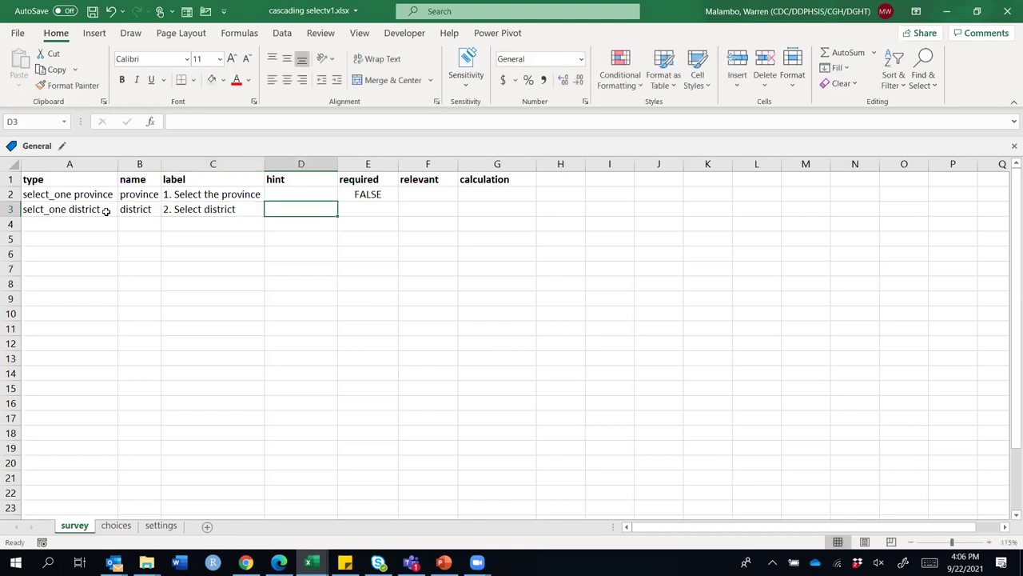
Enter false as the required value of the district question in E3 and change the province question's value in E2 to true
key(Tab)
text(false)
click(293, 263)
click(342, 196)
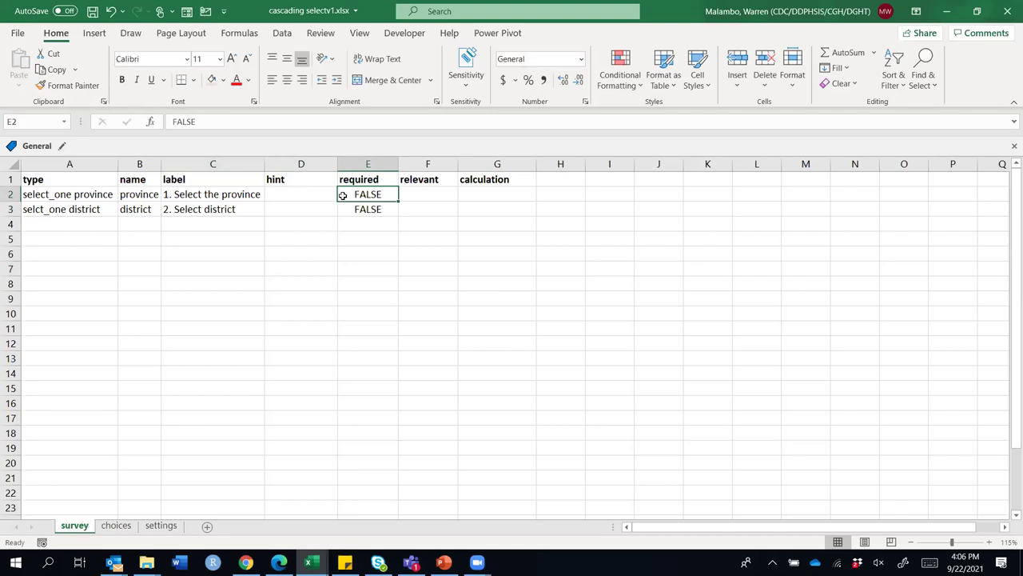
text(true)
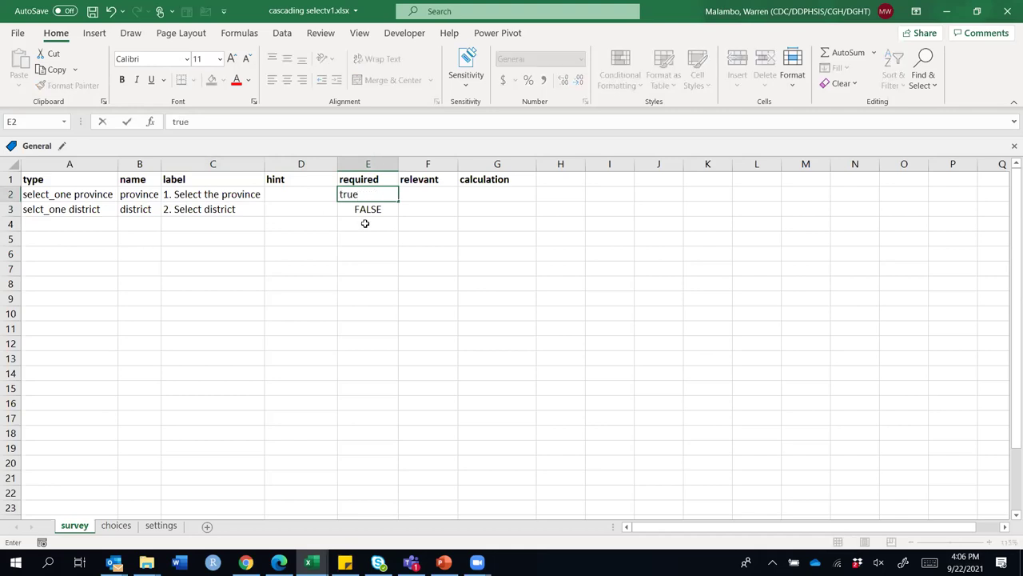
click(364, 223)
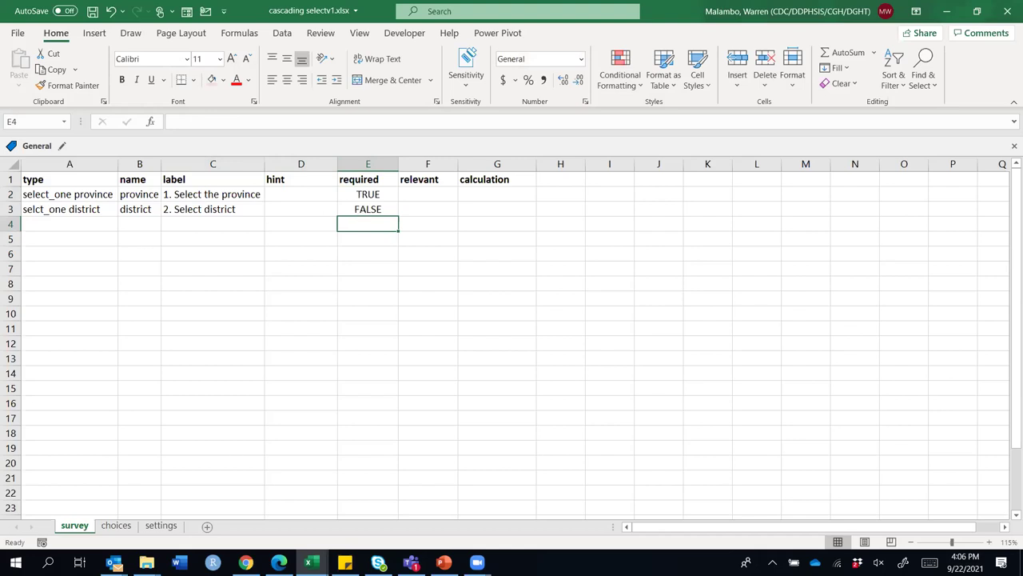
Try to apply the formatting of the province name cell B2 to the required values in E2:E3 with Format Painter
click(116, 526)
click(75, 526)
mouse_move(362, 194)
mouse_down()
mouse_move(347, 208)
mouse_move(359, 210)
mouse_up()
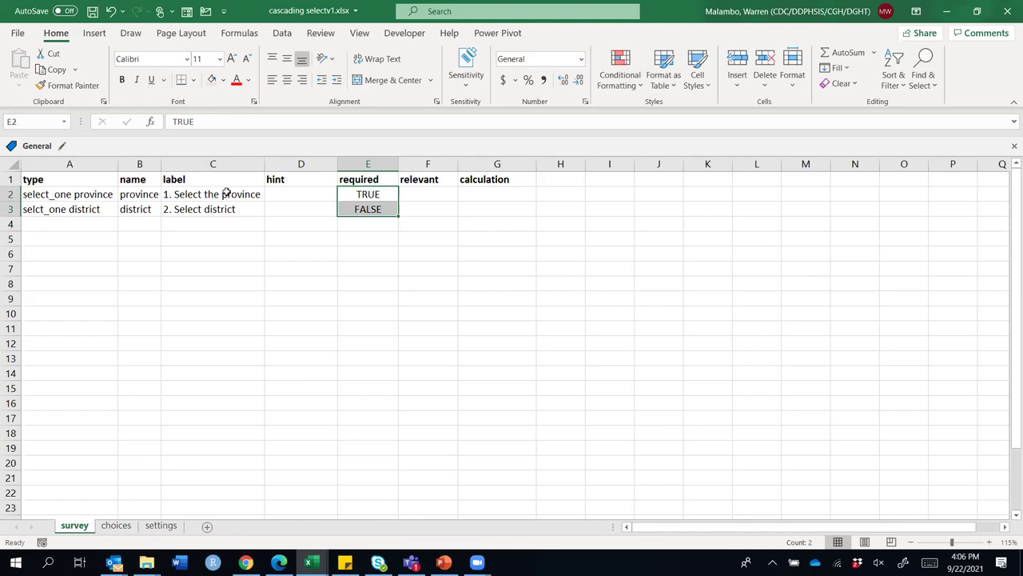
text(TRUE FALSE)
click(138, 194)
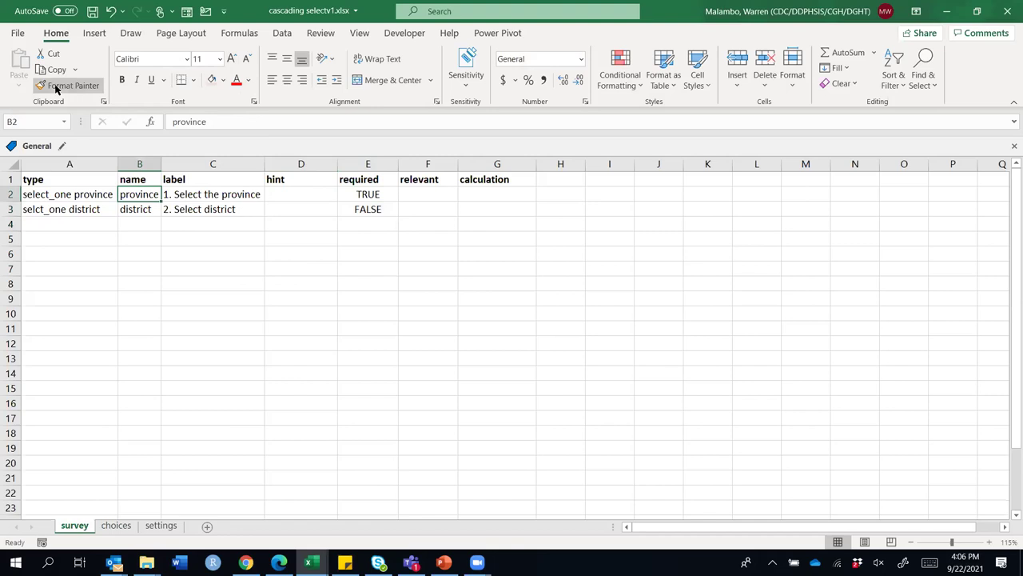
click(53, 88)
drag(347, 194, 349, 213)
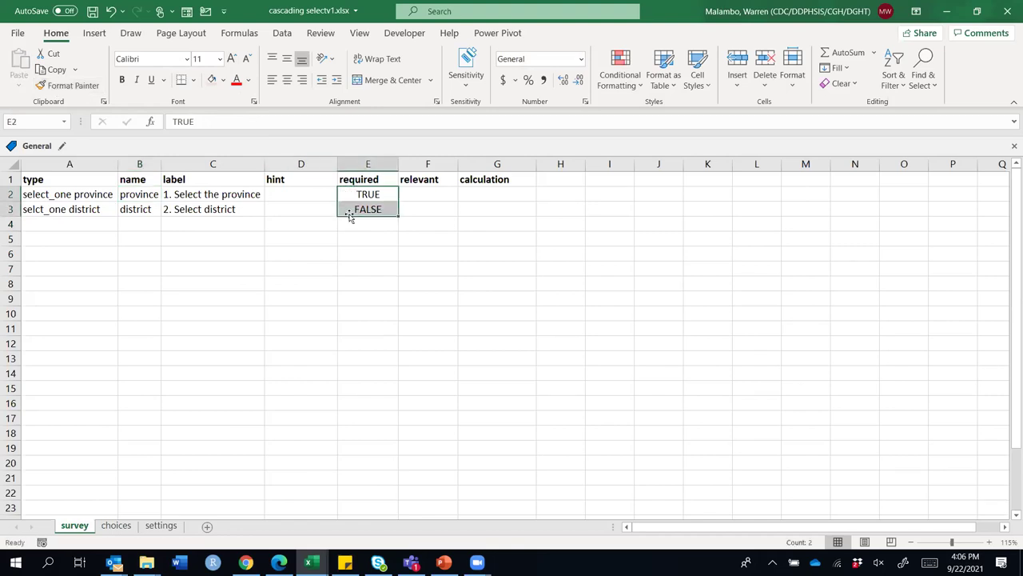
click(355, 195)
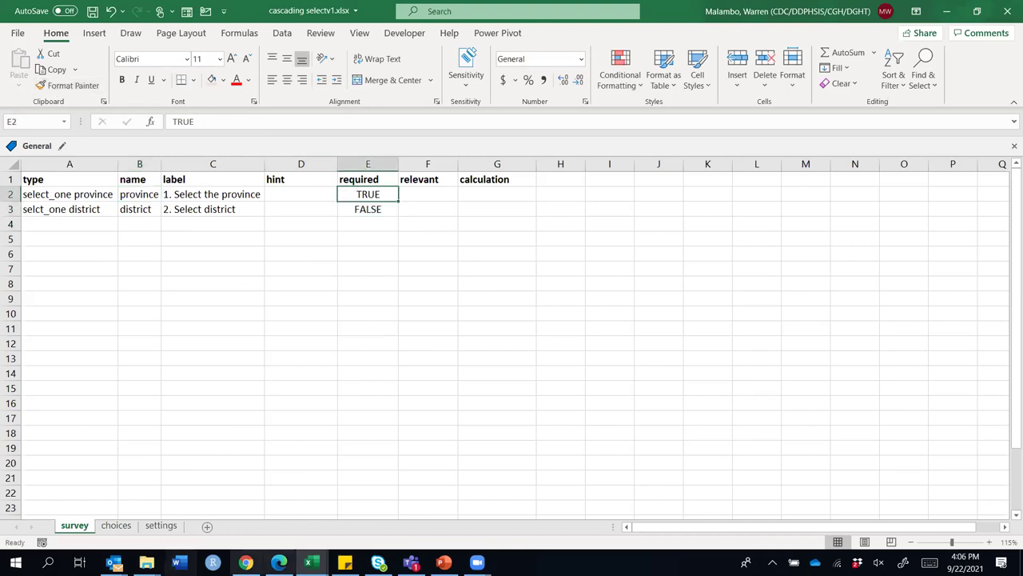
Switch to cascading prov-district select.xlsx and copy the two false values in D4:D5 of its survey sheet
click(313, 562)
click(428, 520)
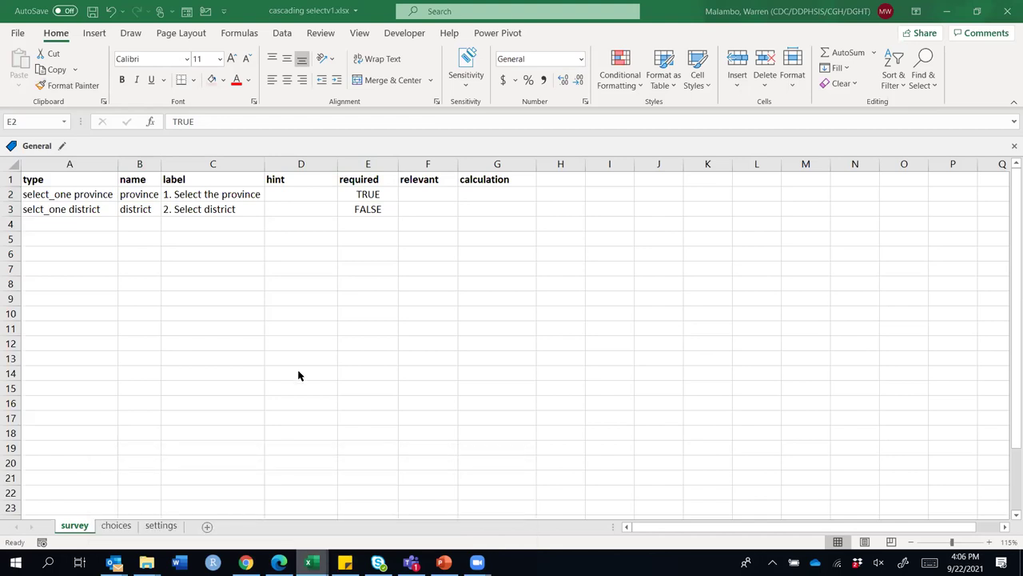
key(ctrl+Page_Up)
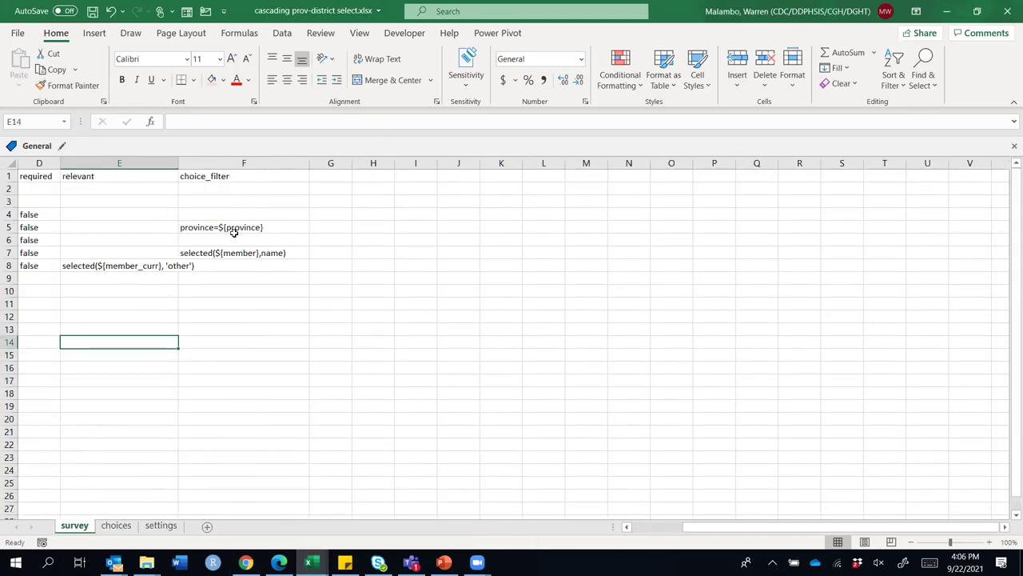
drag(30, 214, 29, 226)
key(ctrl+c)
click(964, 9)
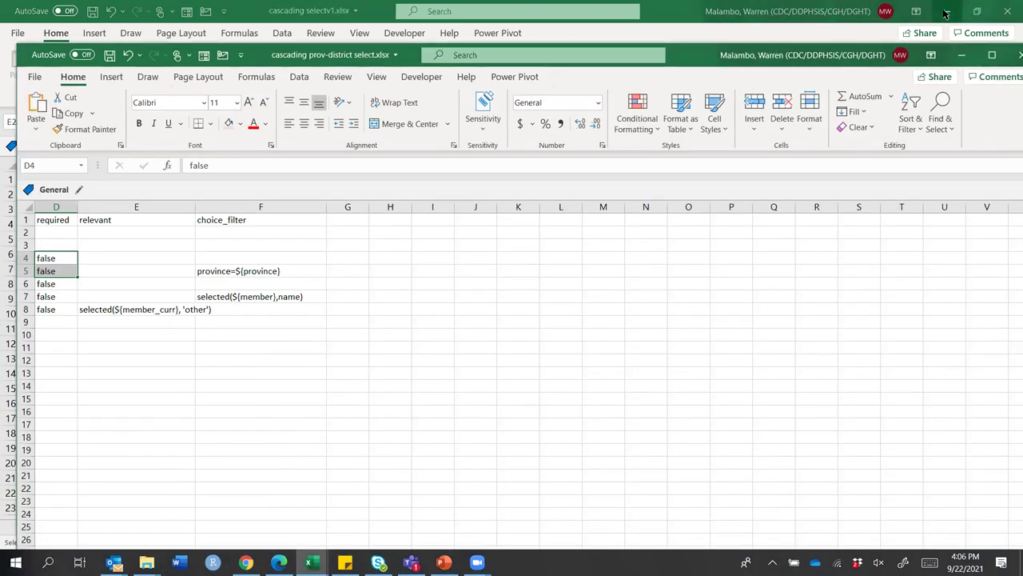
click(962, 54)
Return to cascading selectv1.xlsx and paste the copied false values over the required values in E2:E3
mouse_move(312, 562)
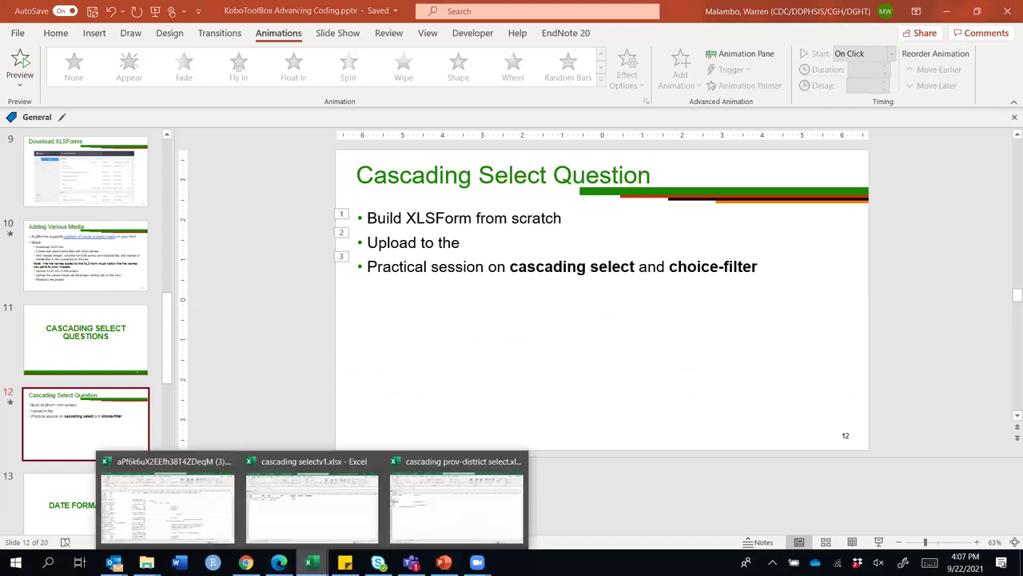
click(319, 501)
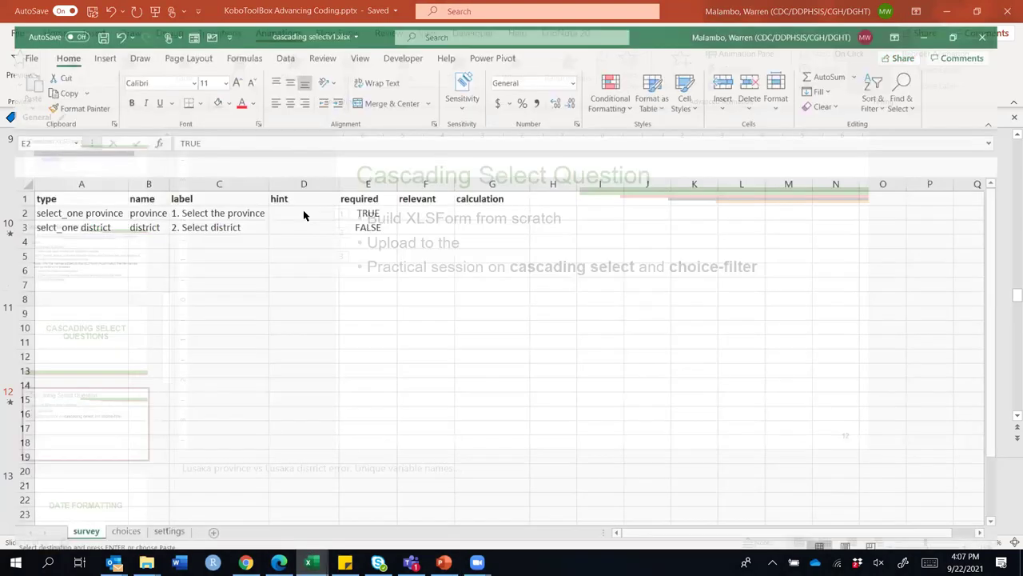
drag(362, 195, 362, 206)
right_click(361, 206)
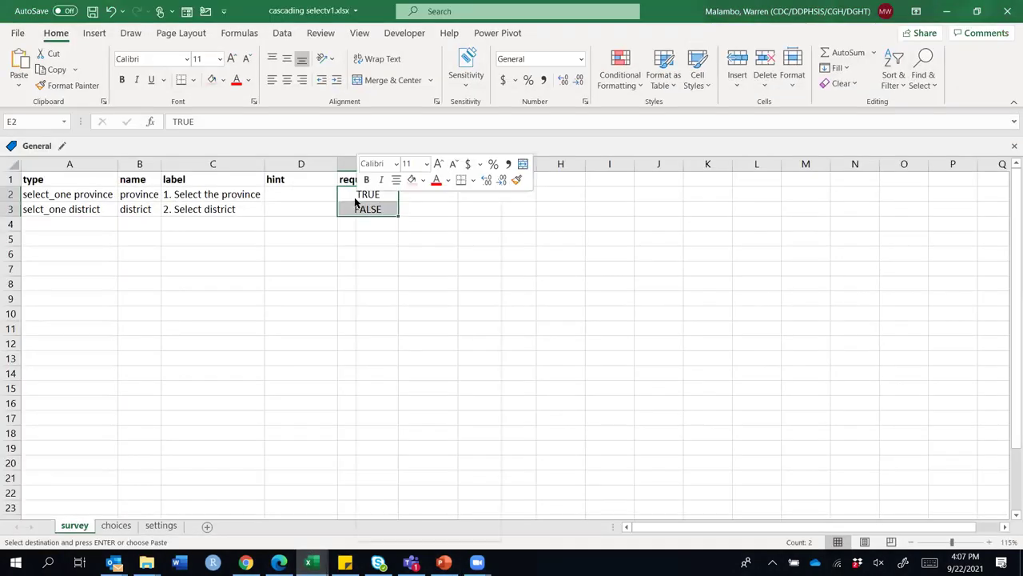
click(410, 271)
click(376, 240)
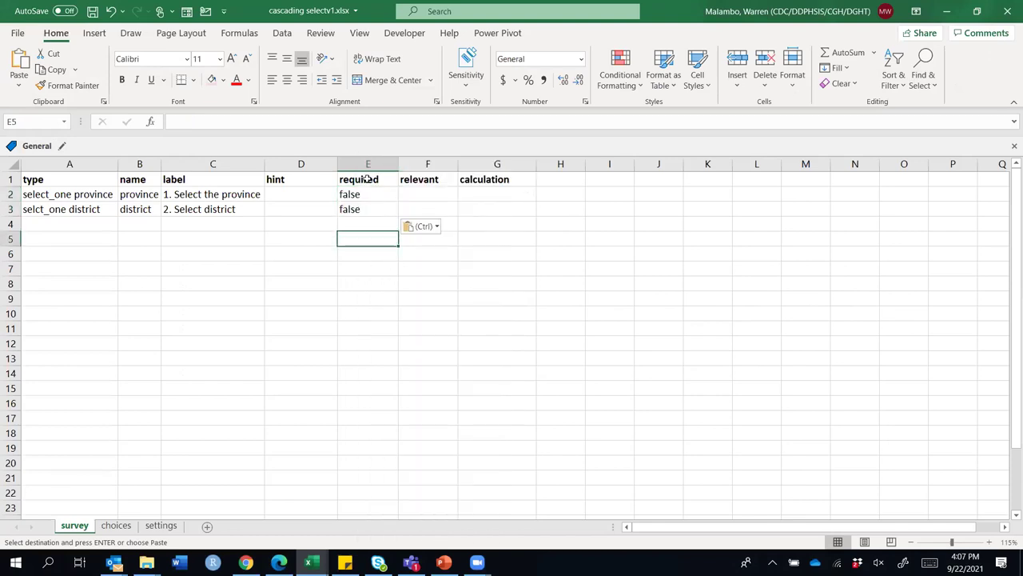
click(356, 196)
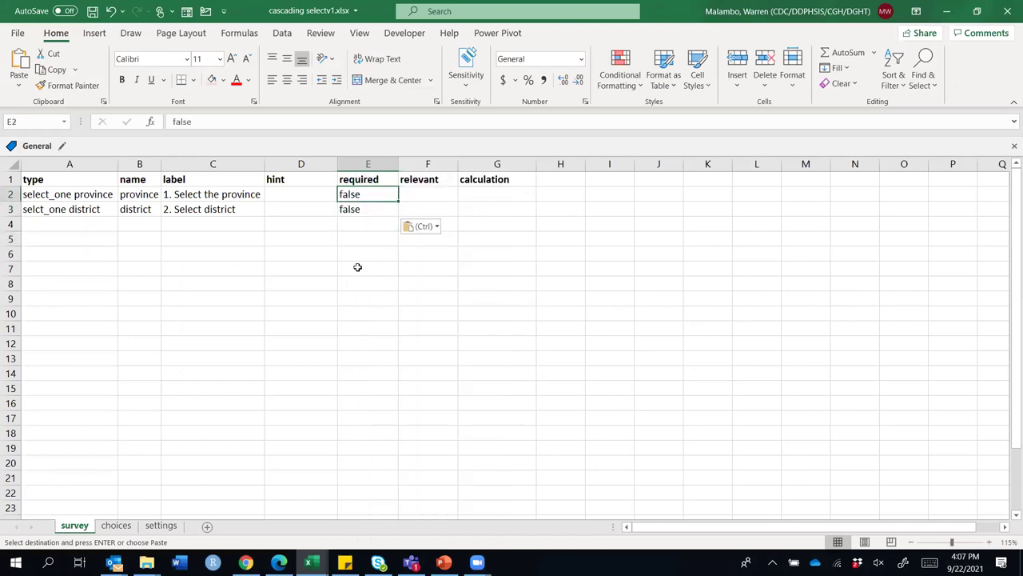
click(382, 313)
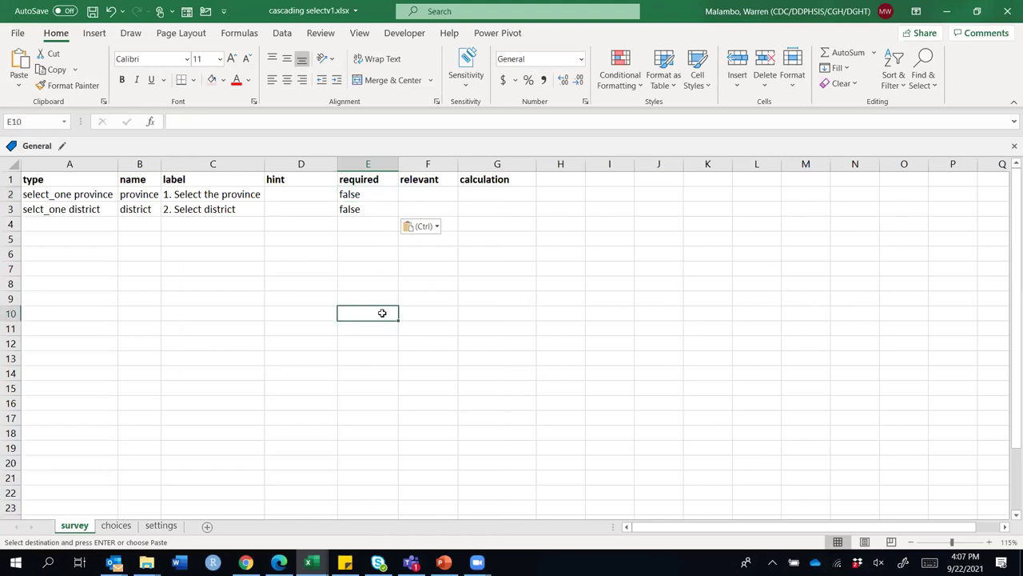
click(116, 526)
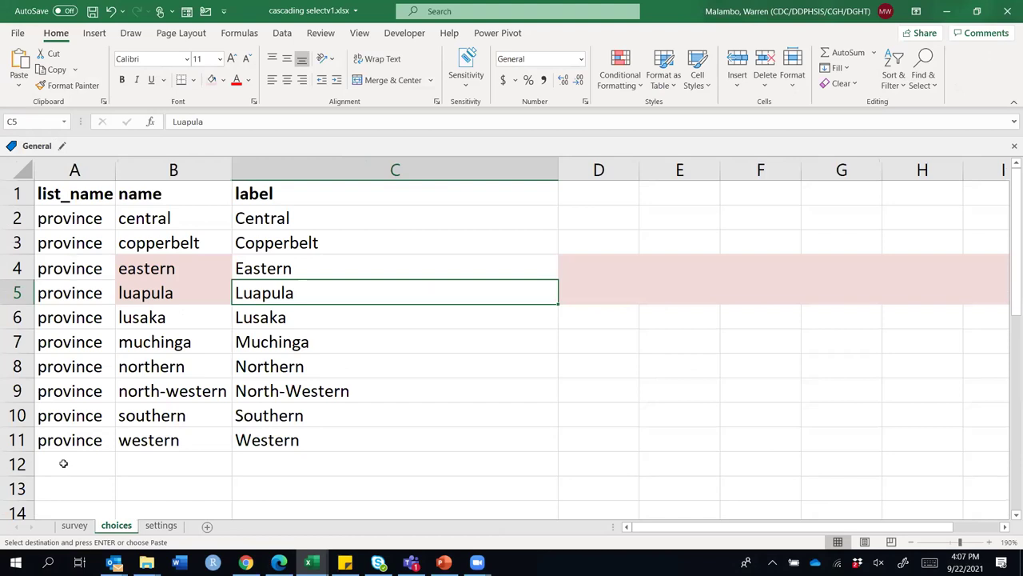
click(74, 526)
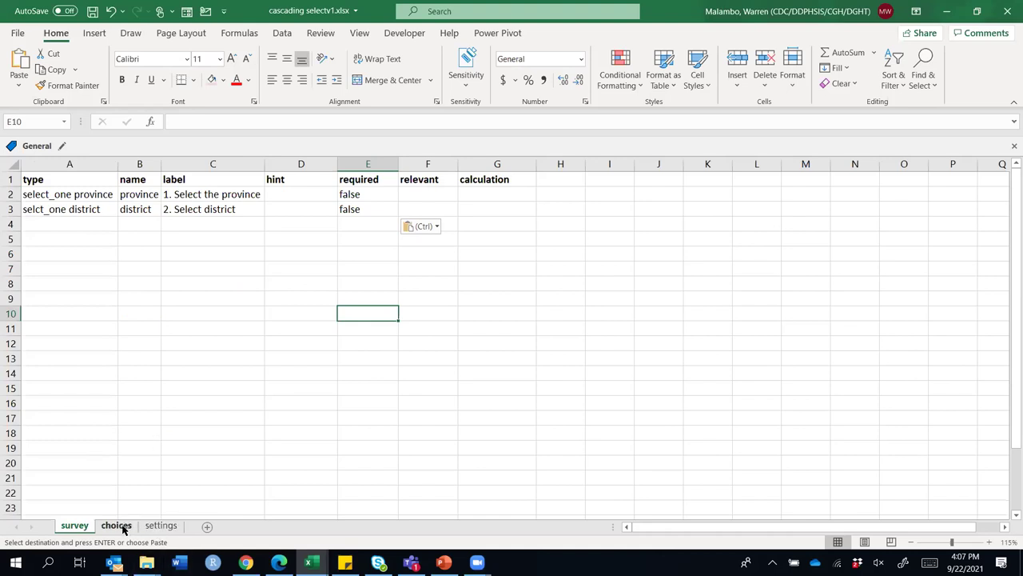
On the choices sheet, enter district as the list_name in A12, checking it against the district question's type in A3 of the survey sheet
click(120, 526)
click(70, 457)
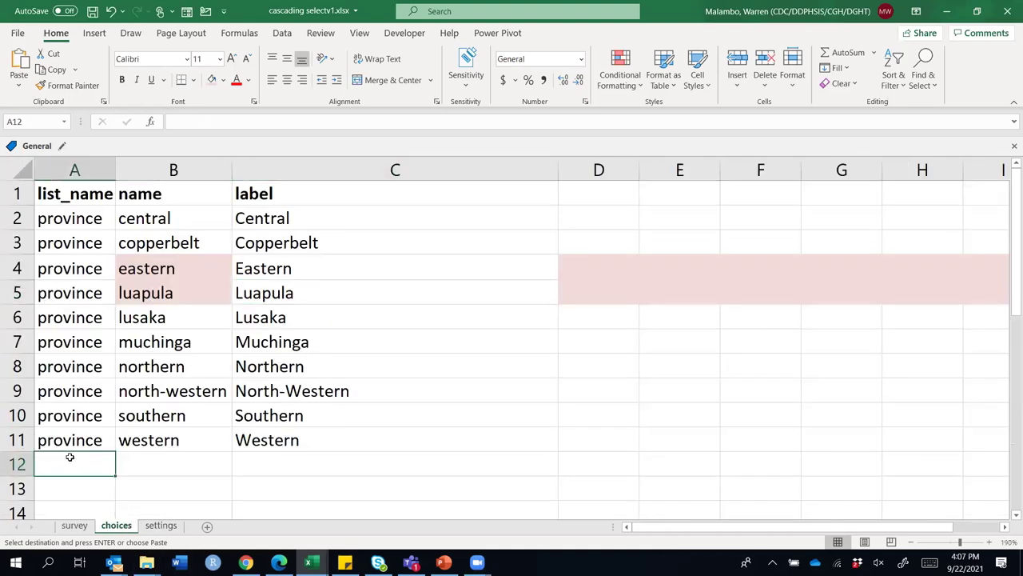
text(district)
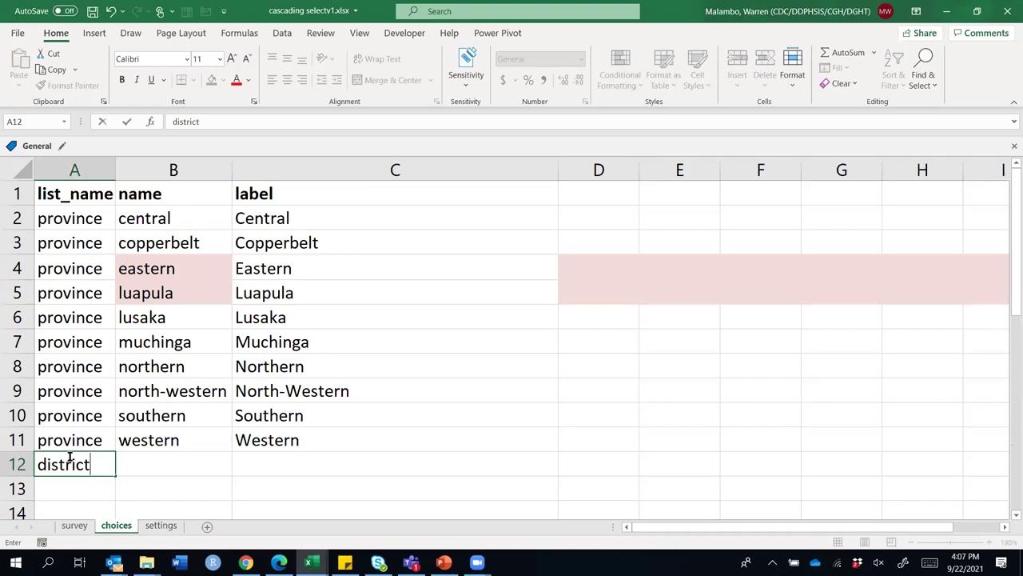
click(78, 527)
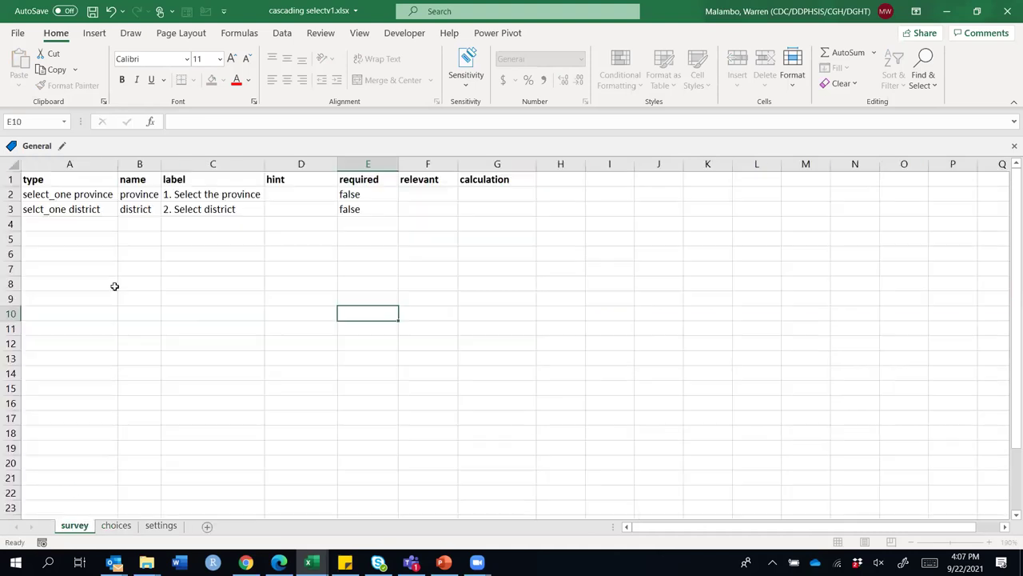
click(97, 209)
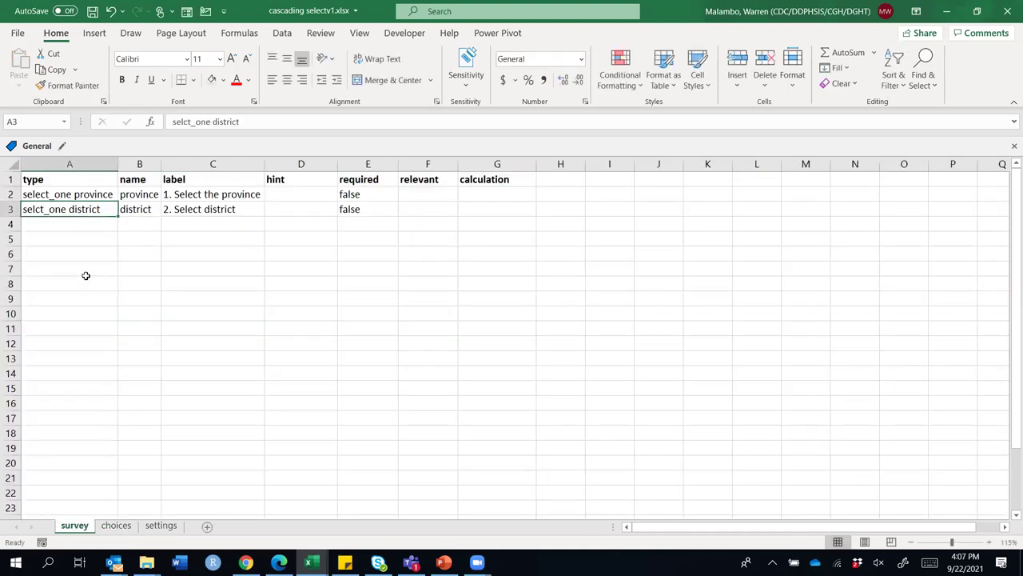
double_click(100, 209)
drag(100, 209, 68, 210)
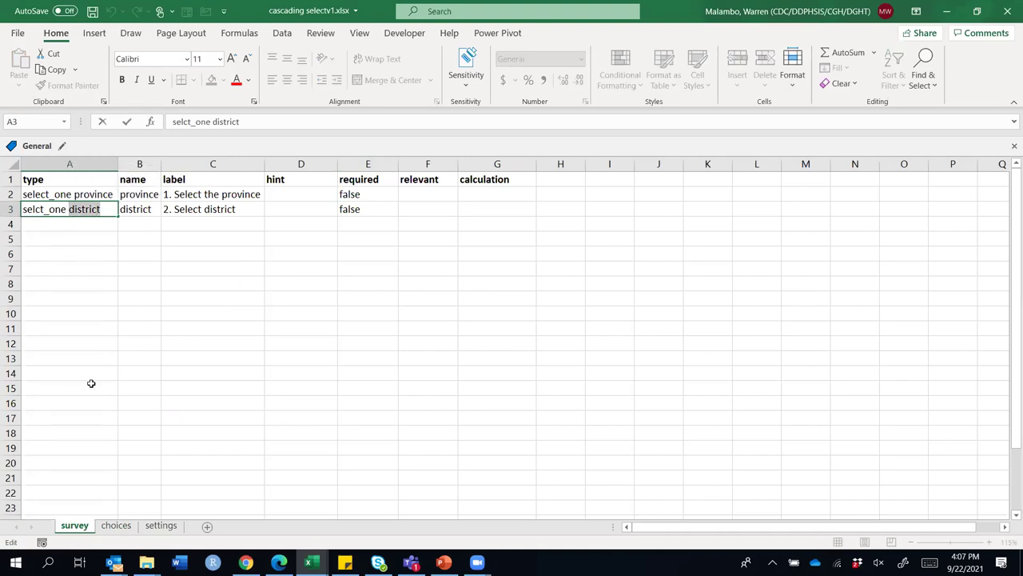
click(116, 525)
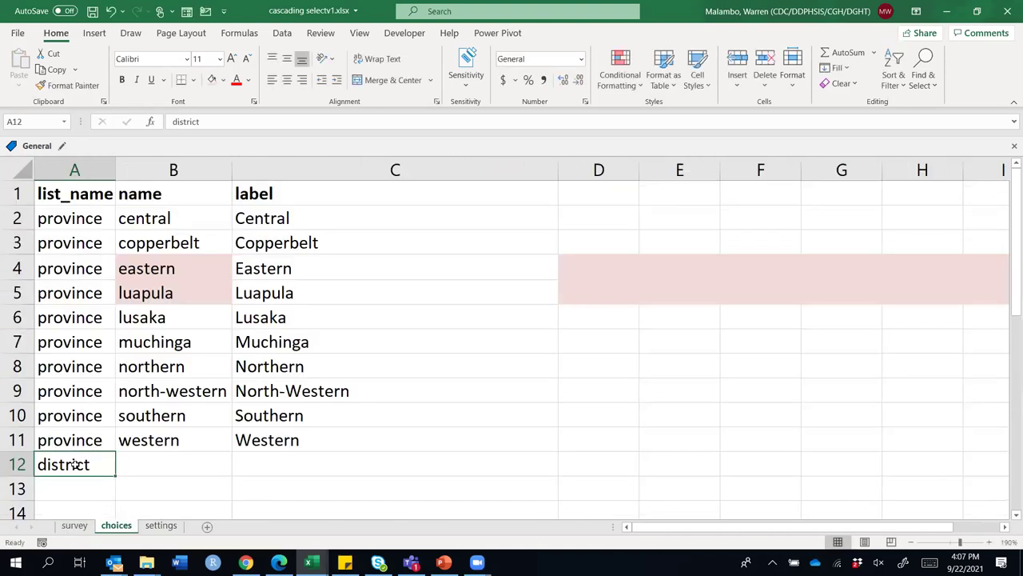
Switch to cascading prov-district select.xlsx and copy the district names from its choices sheet
click(197, 462)
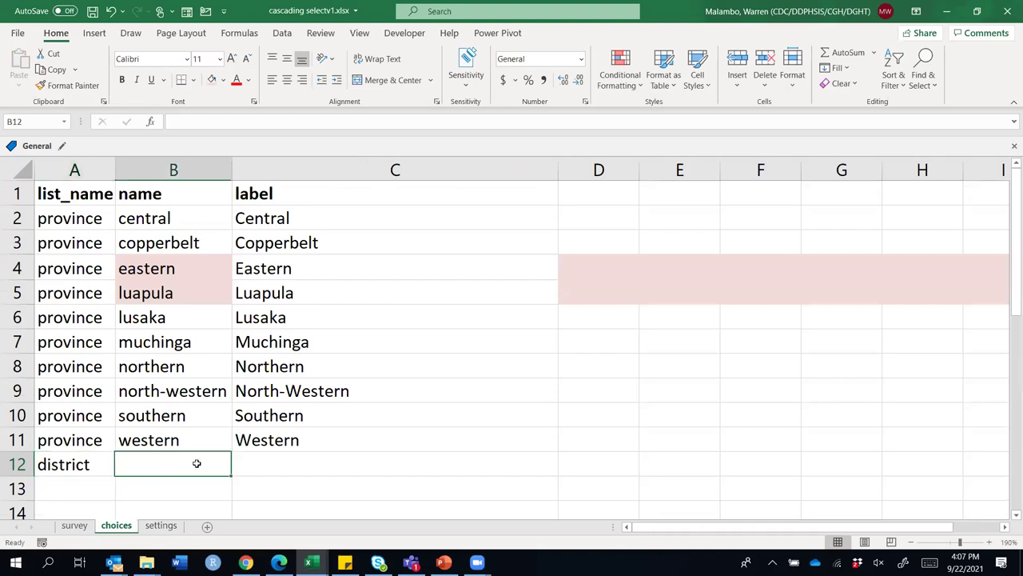
click(312, 562)
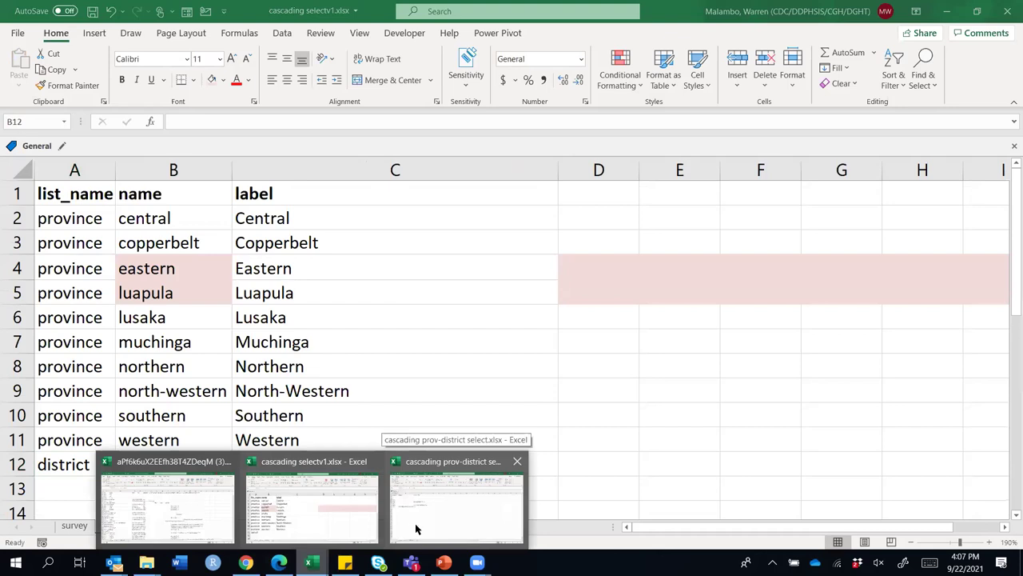
click(297, 511)
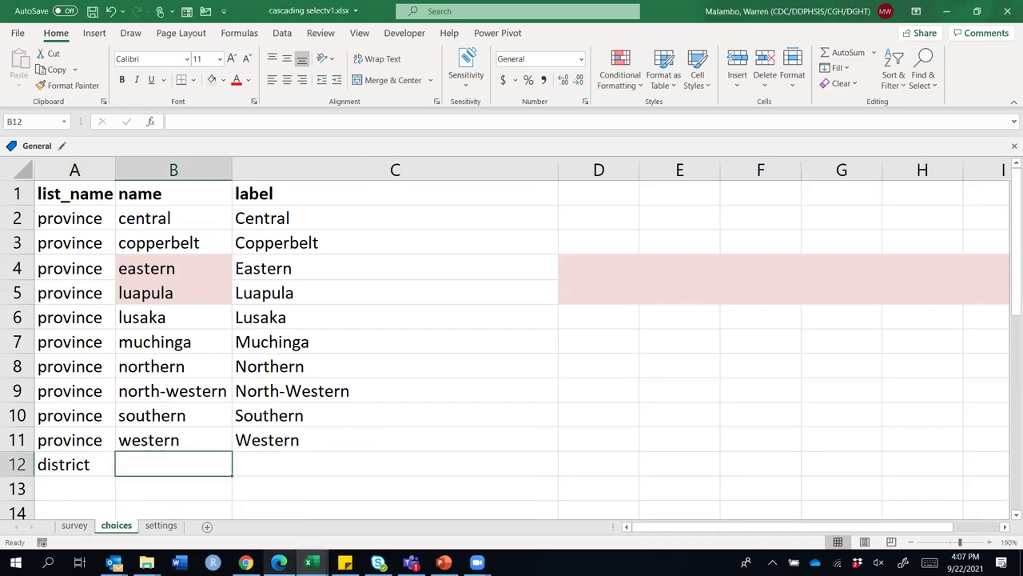
click(311, 563)
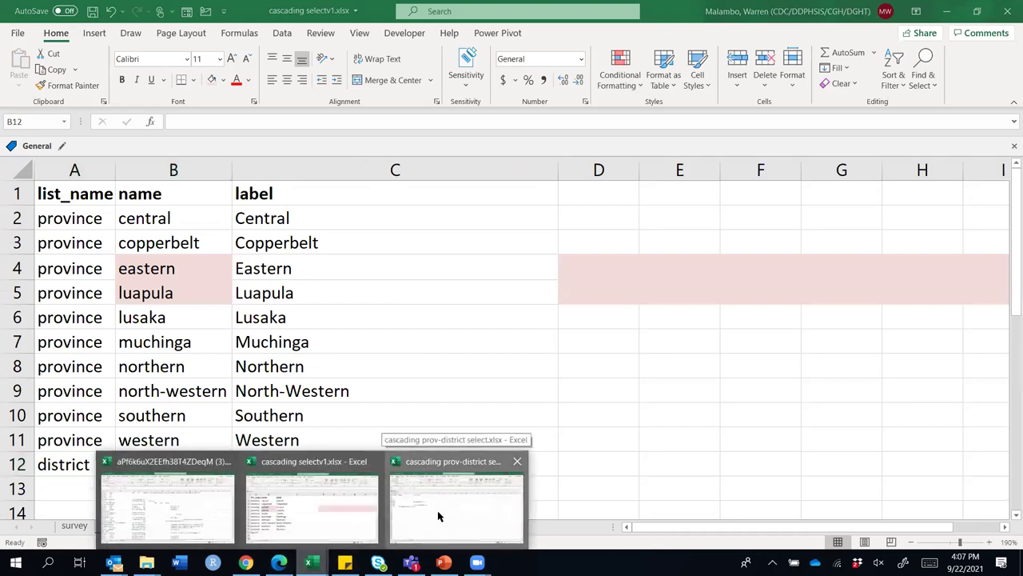
click(437, 510)
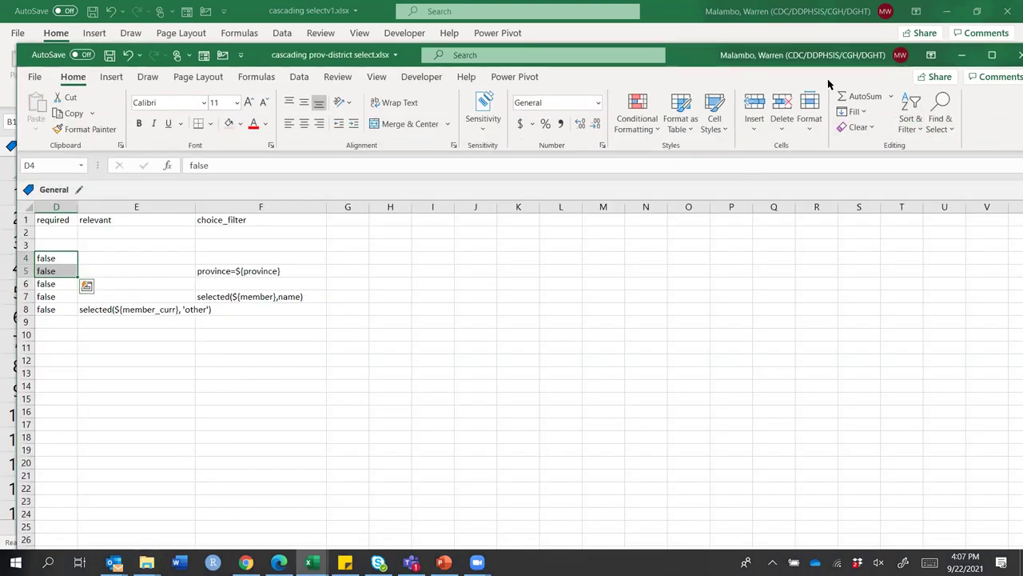
key(super+Up)
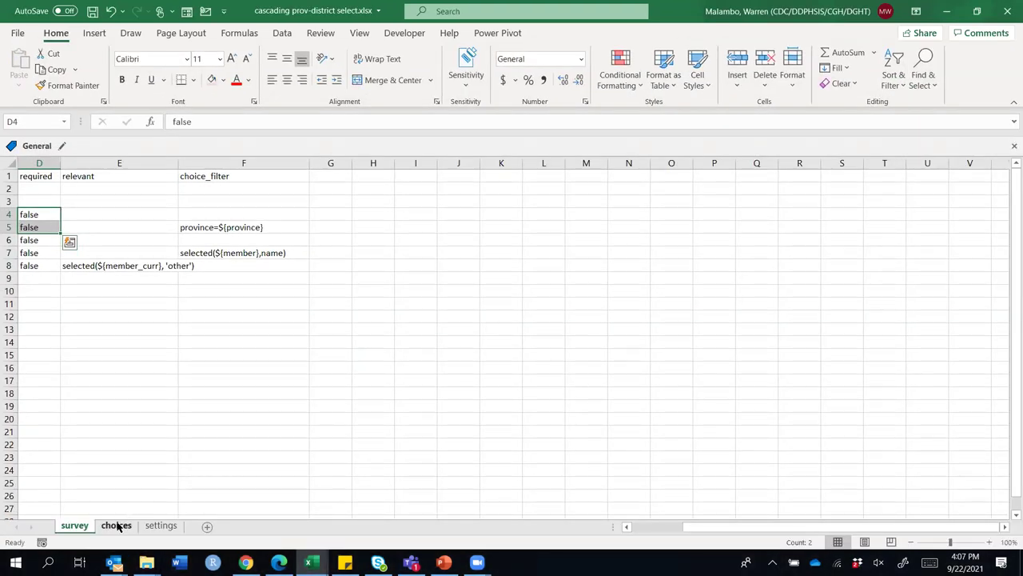
click(113, 526)
Return to cascading selectv1.xlsx and paste the copied district names into the name column of the choices sheet, starting at B12
click(1007, 11)
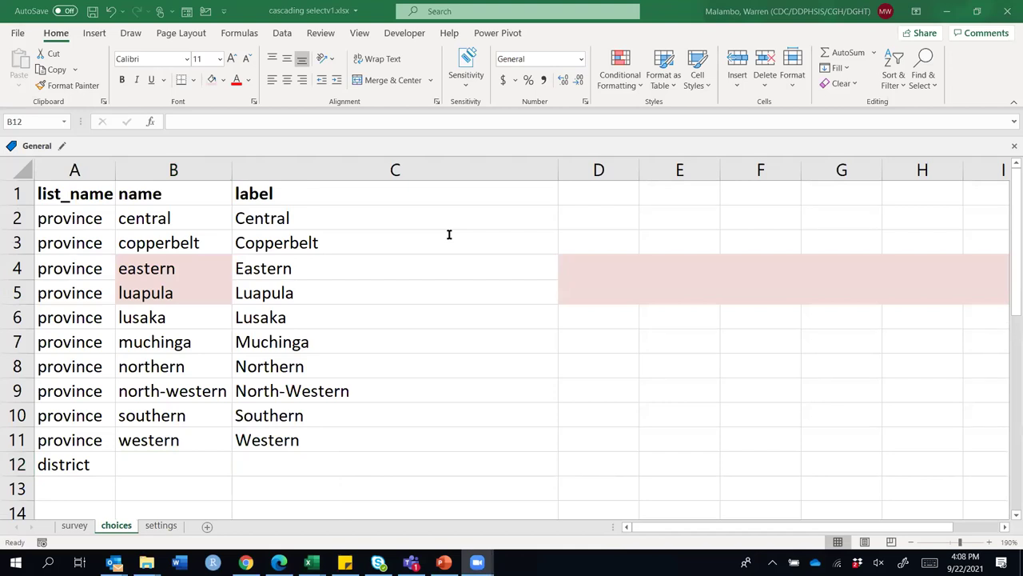
click(138, 464)
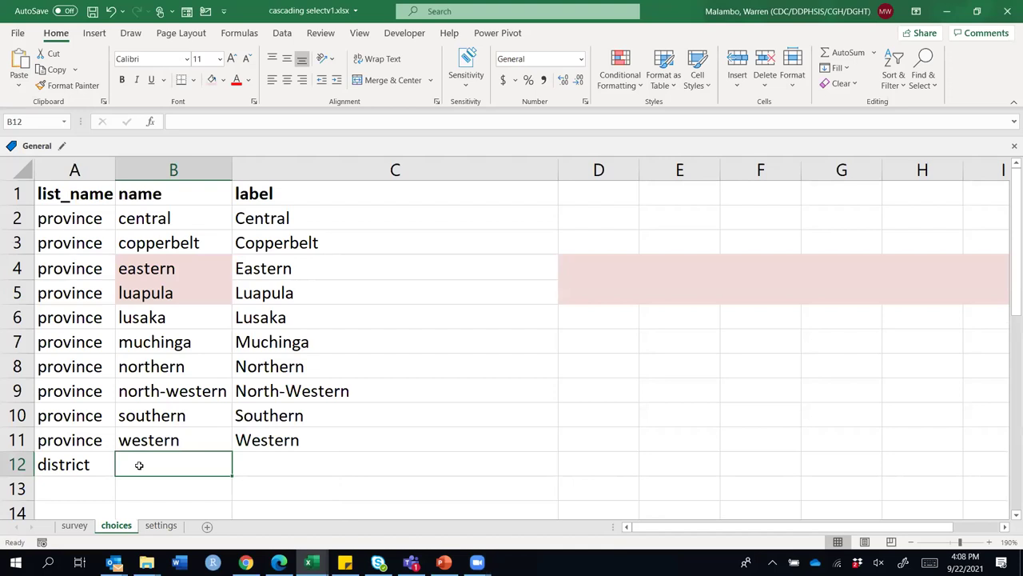
key(ctrl+v)
scroll(187, 489, down, 14)
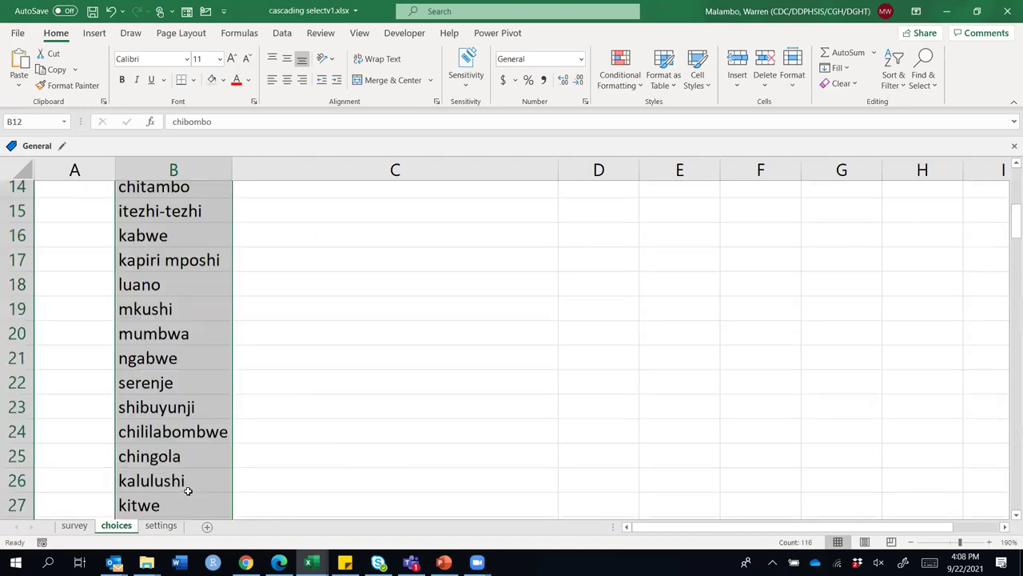
scroll(191, 485, down, 20)
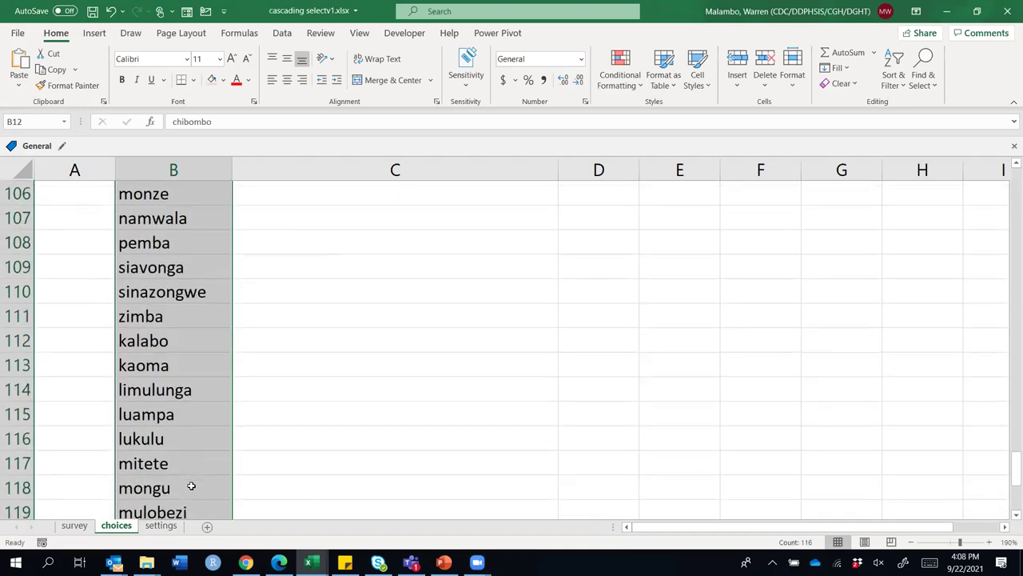
Fill the list_name district from A12 down to A127, alongside all pasted district names
scroll(191, 486, up, 20)
scroll(159, 448, down, 5)
click(80, 355)
scroll(80, 355, up, 5)
click(70, 464)
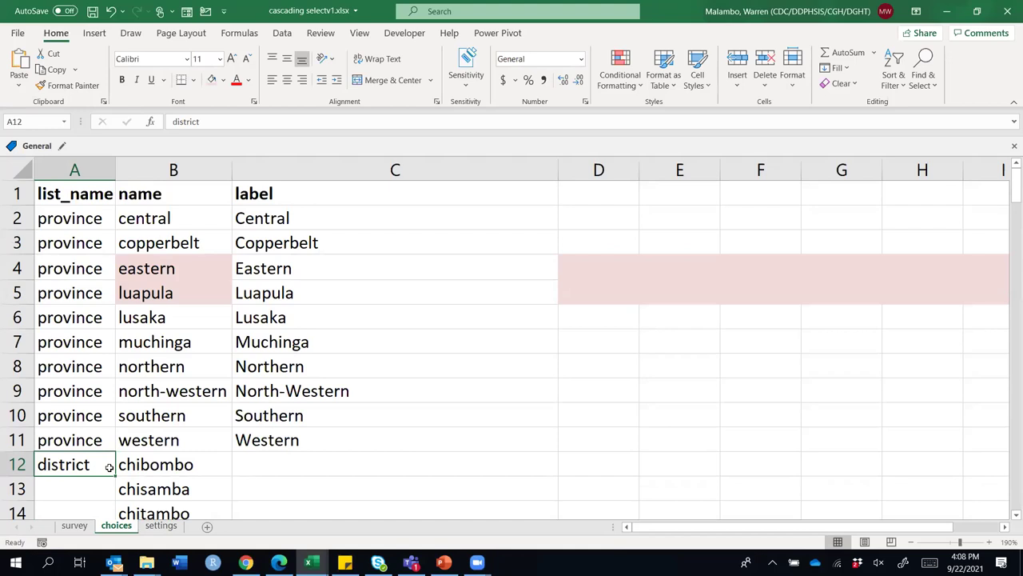
drag(113, 476, 107, 453)
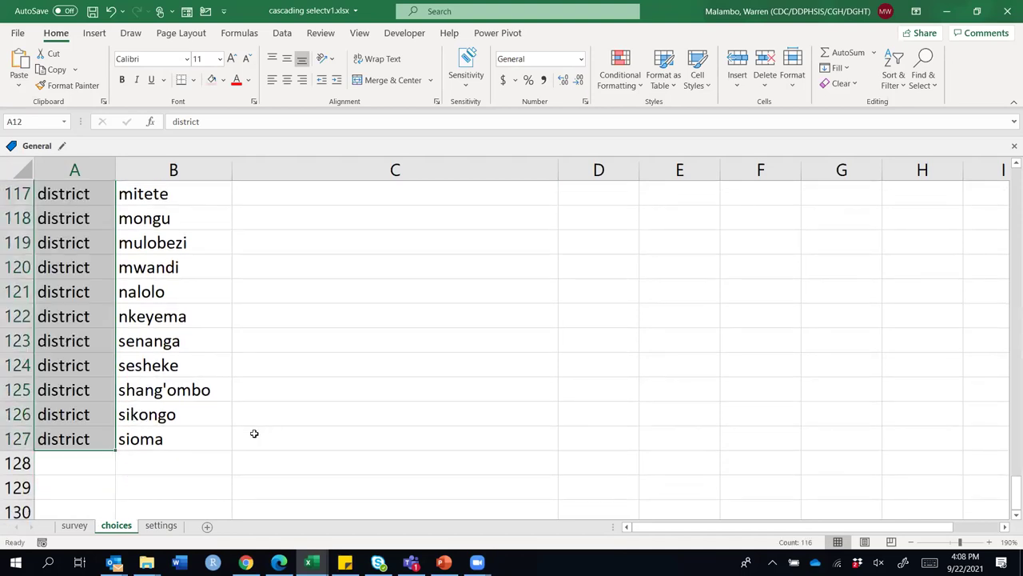
scroll(254, 432, up, 20)
scroll(254, 432, down, 5)
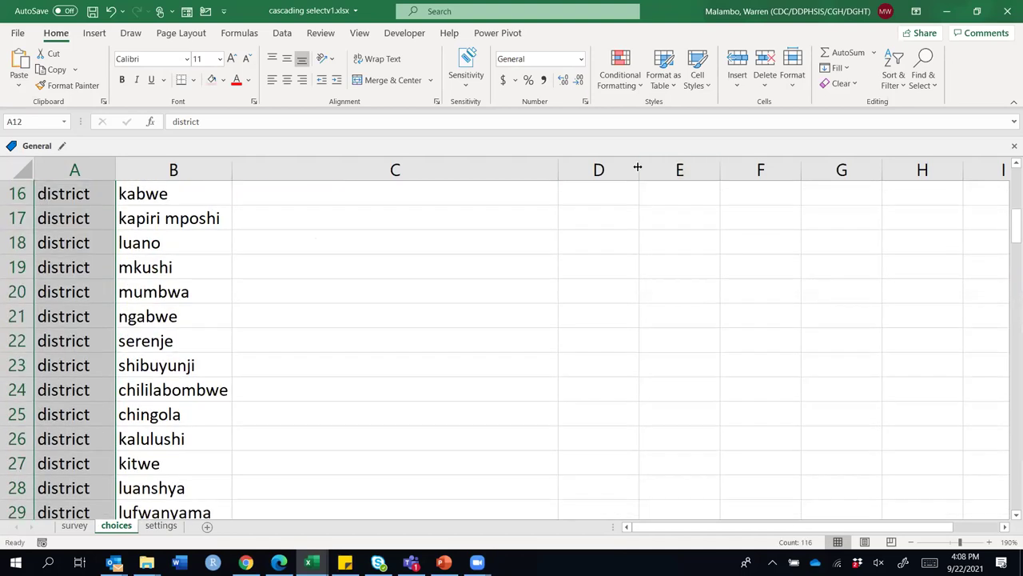
scroll(291, 302, up, 5)
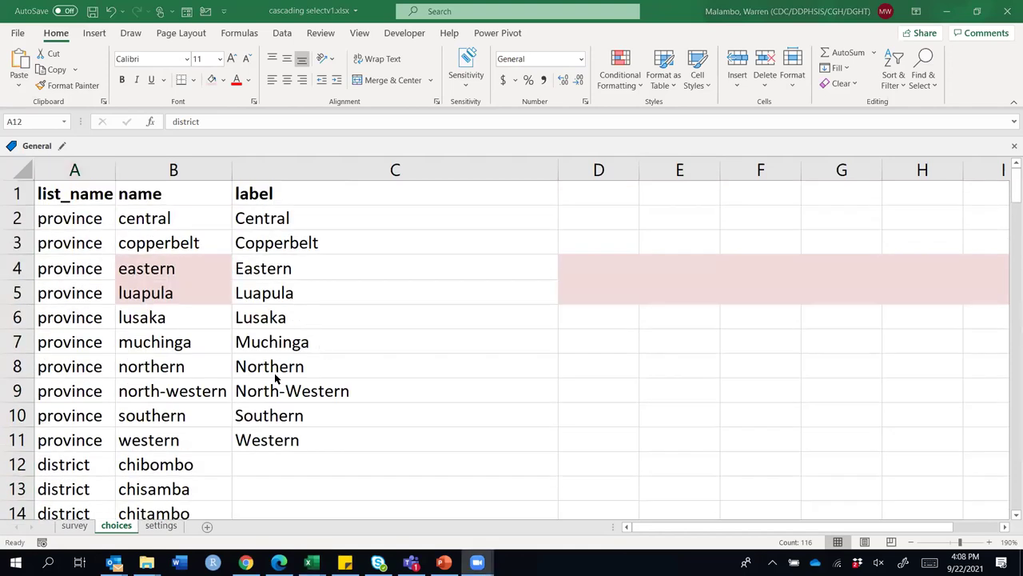
Enter the formula =PROPER(B12) in C12 to generate the capitalised label of the first district
click(254, 464)
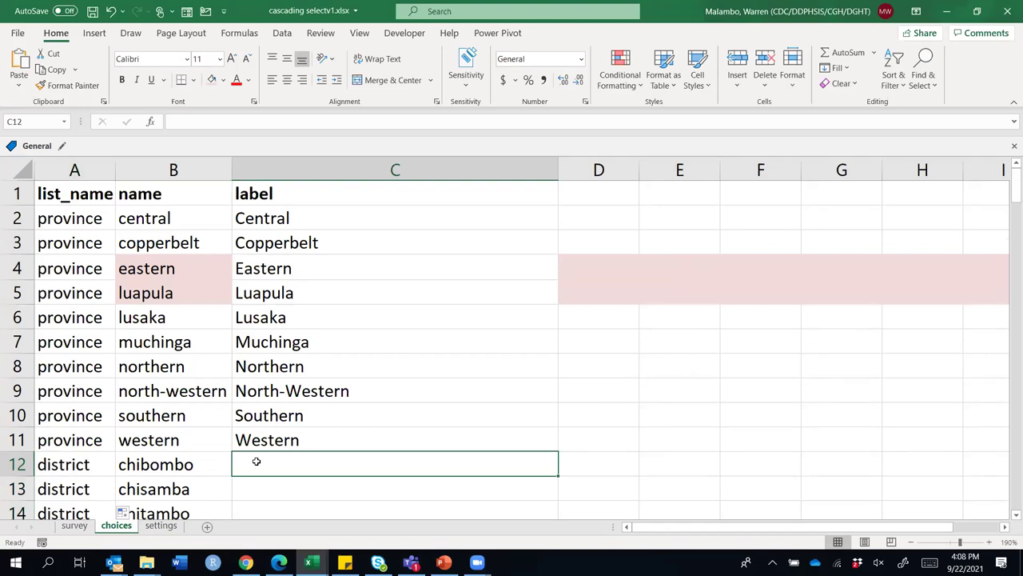
text(=prop)
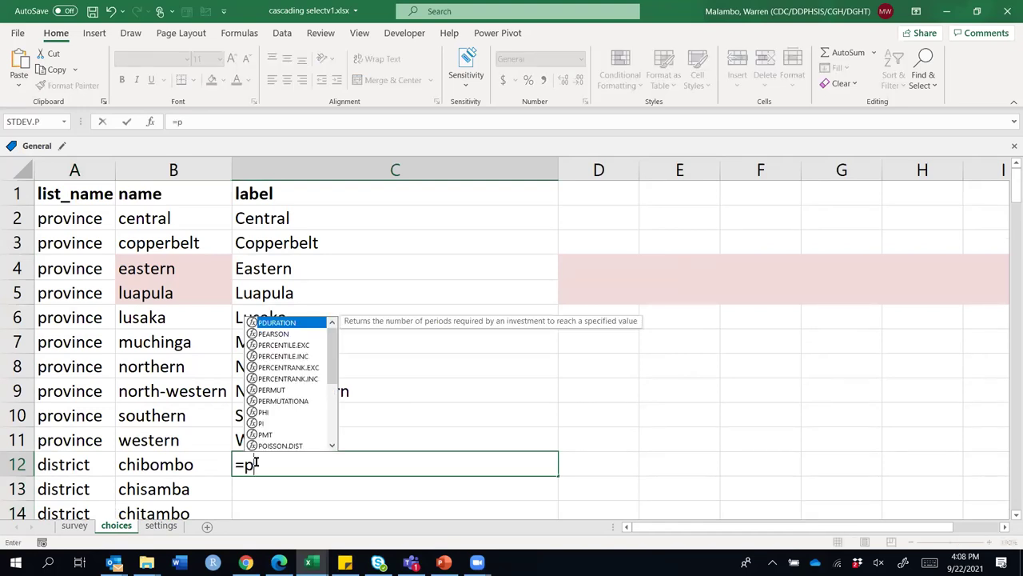
key(Tab)
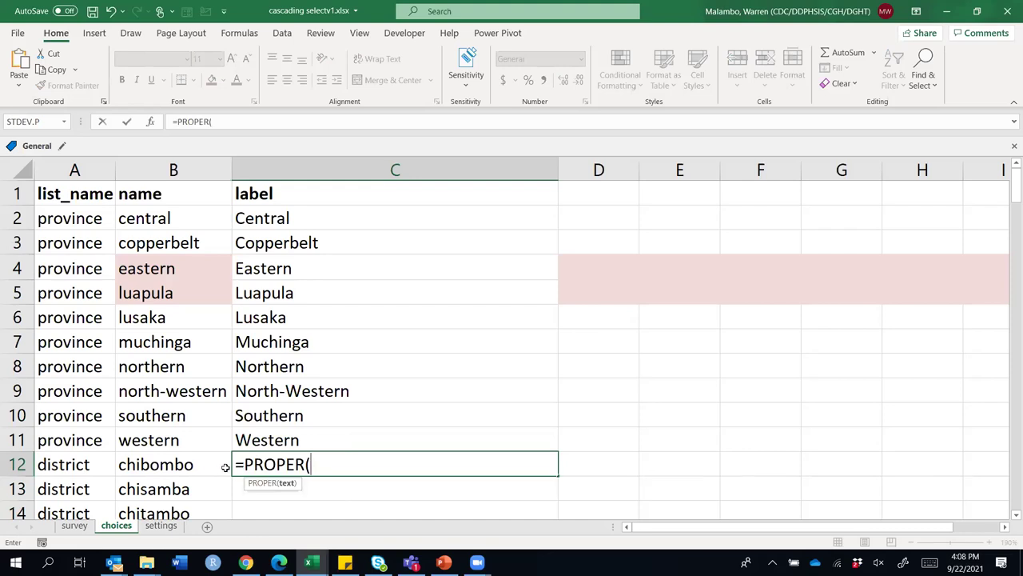
click(197, 464)
text())
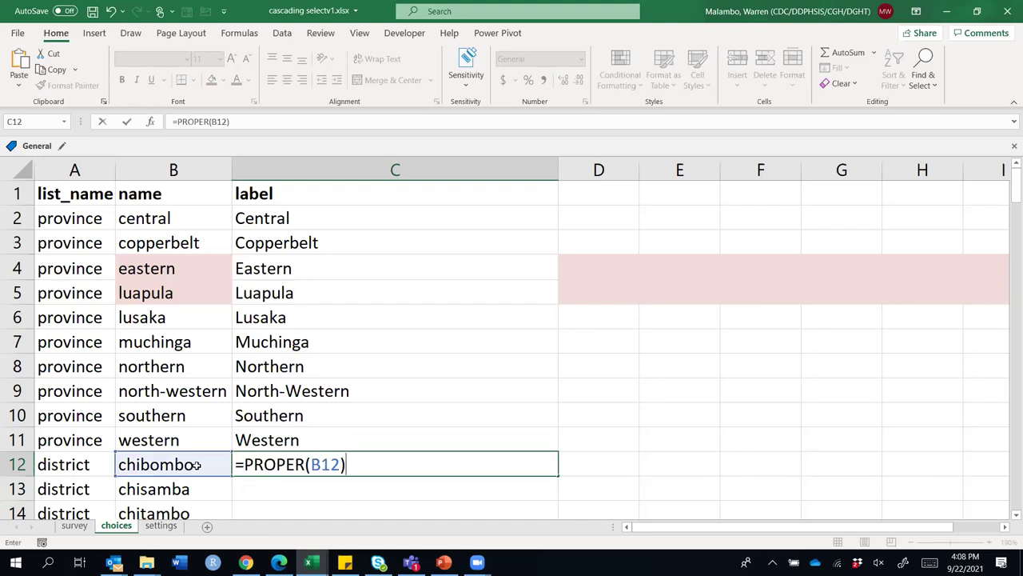
key(Return)
Fill the PROPER formula from C12 down to C127 for all the district labels
click(300, 466)
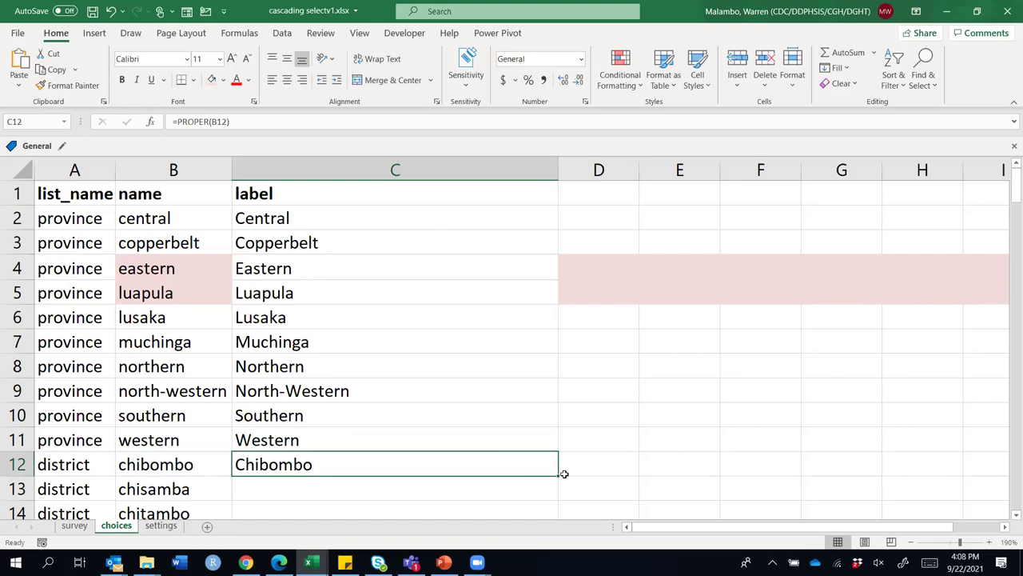
drag(557, 478, 495, 475)
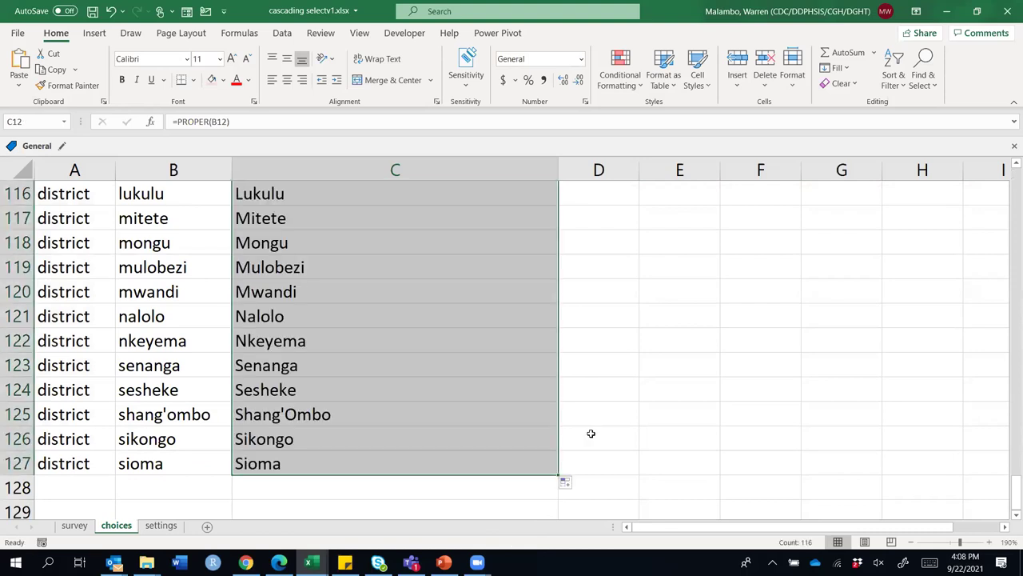
scroll(590, 432, up, 20)
scroll(591, 433, up, 13)
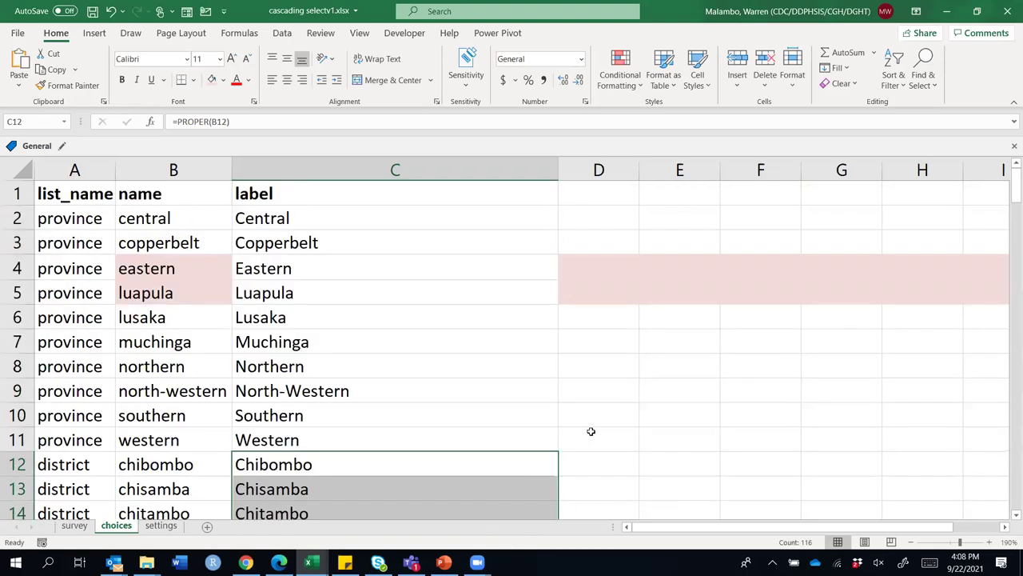
Copy the district labels in C12:C127 and paste them over themselves as values only
right_click(381, 464)
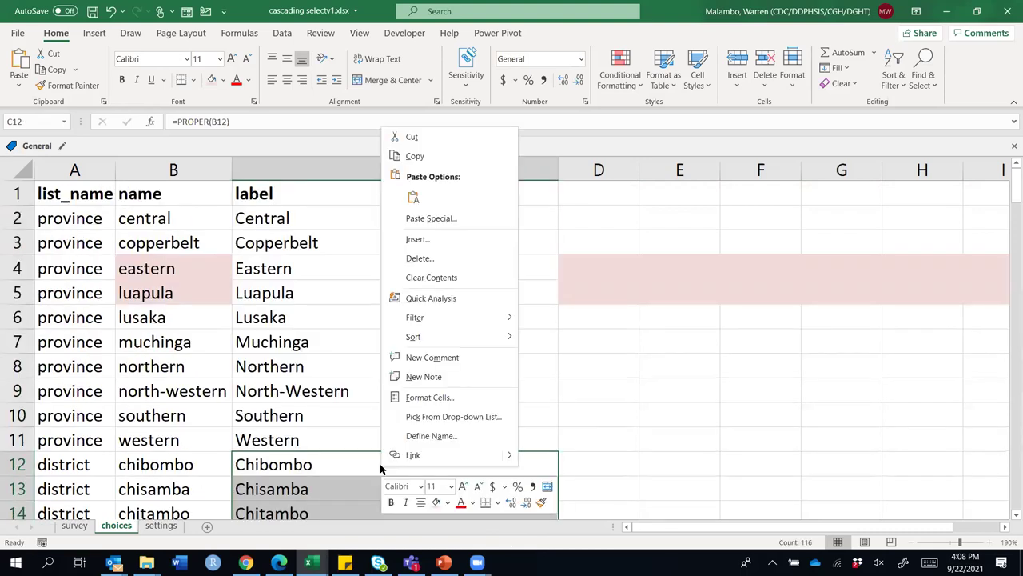
click(418, 160)
right_click(331, 464)
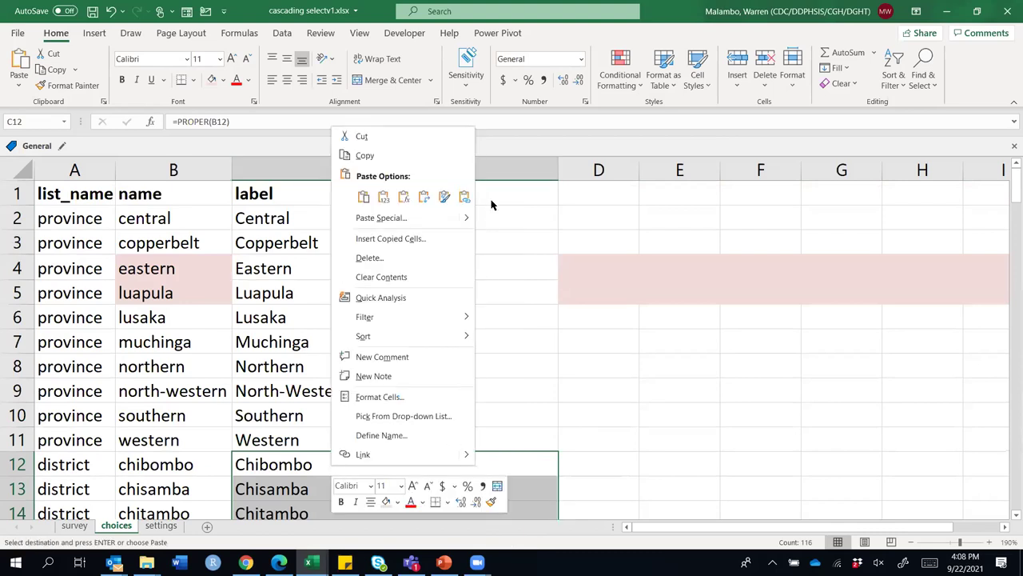
click(384, 198)
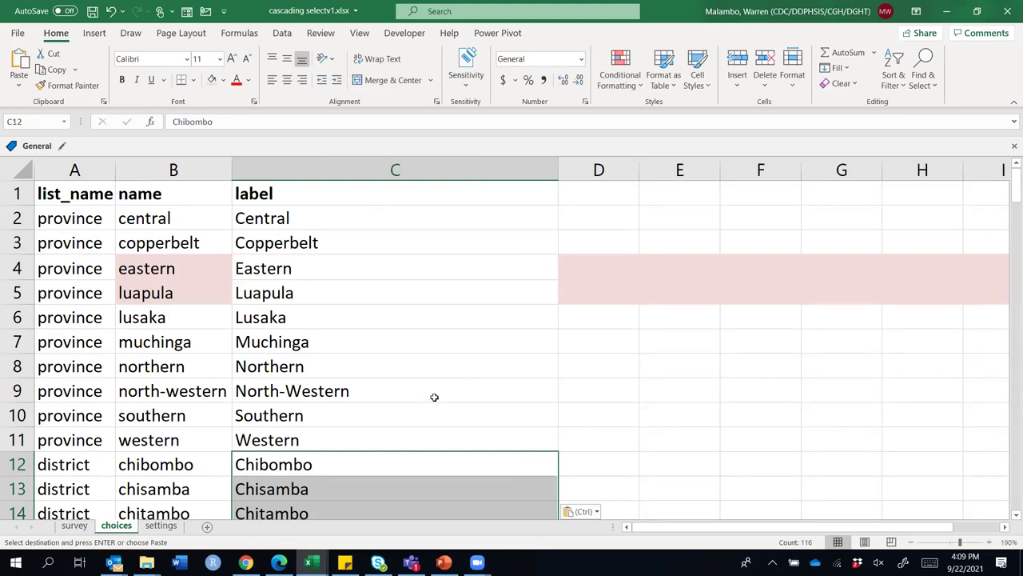
scroll(434, 398, down, 5)
scroll(435, 397, up, 5)
Copy province from A2 into D1 as the heading of a new column on the choices sheet
click(61, 221)
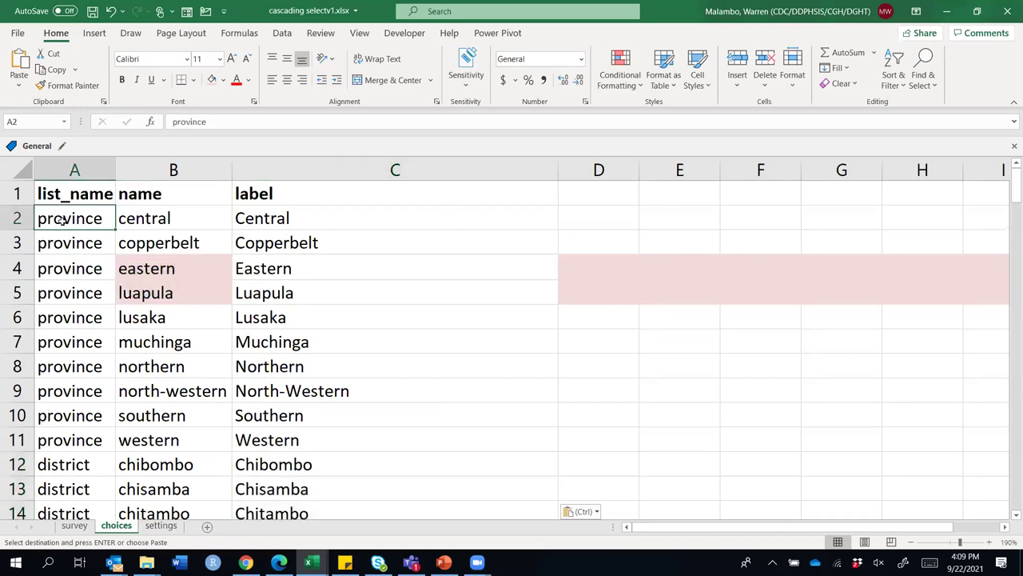
click(594, 192)
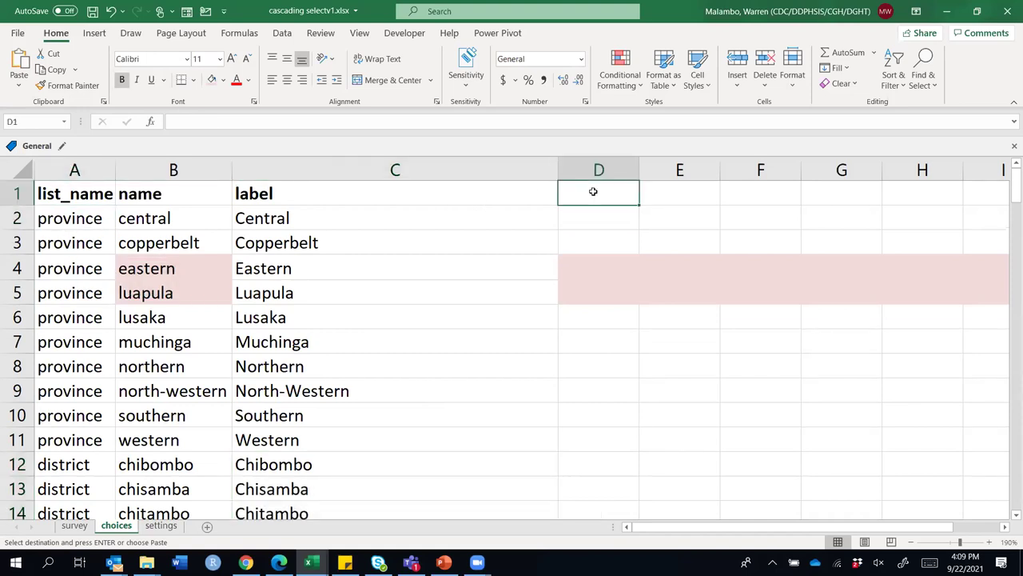
key(ctrl+v)
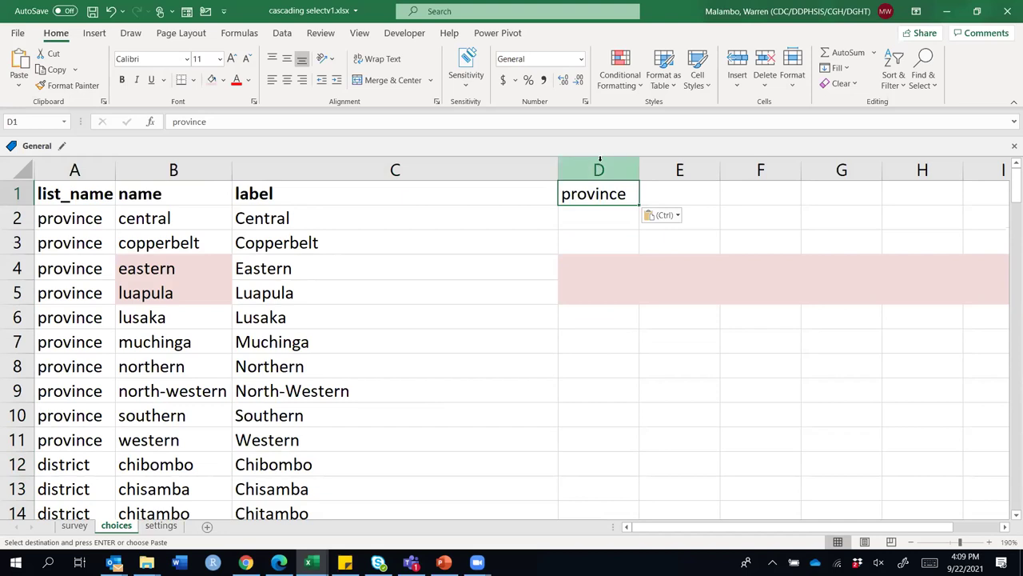
click(599, 168)
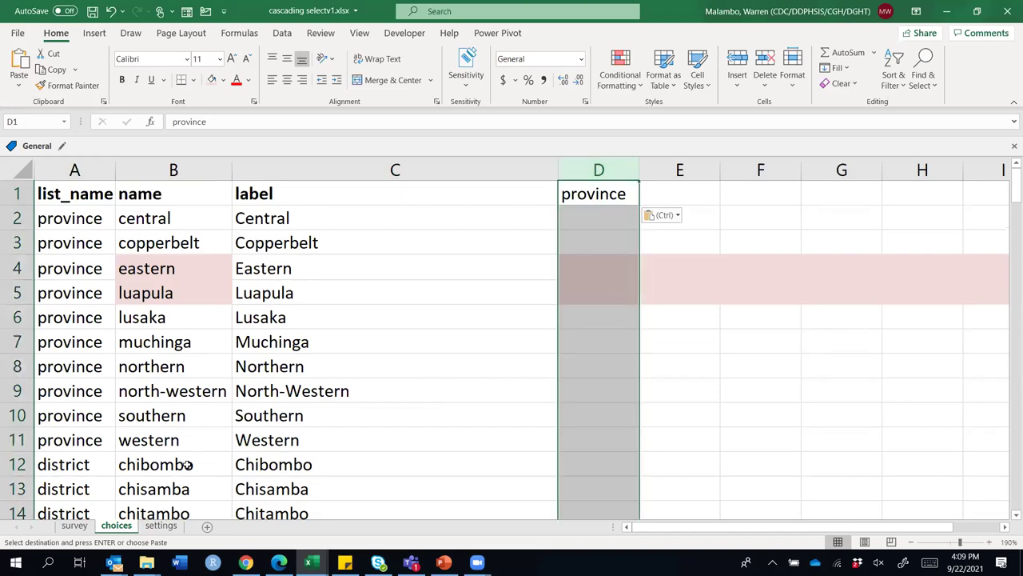
click(16, 464)
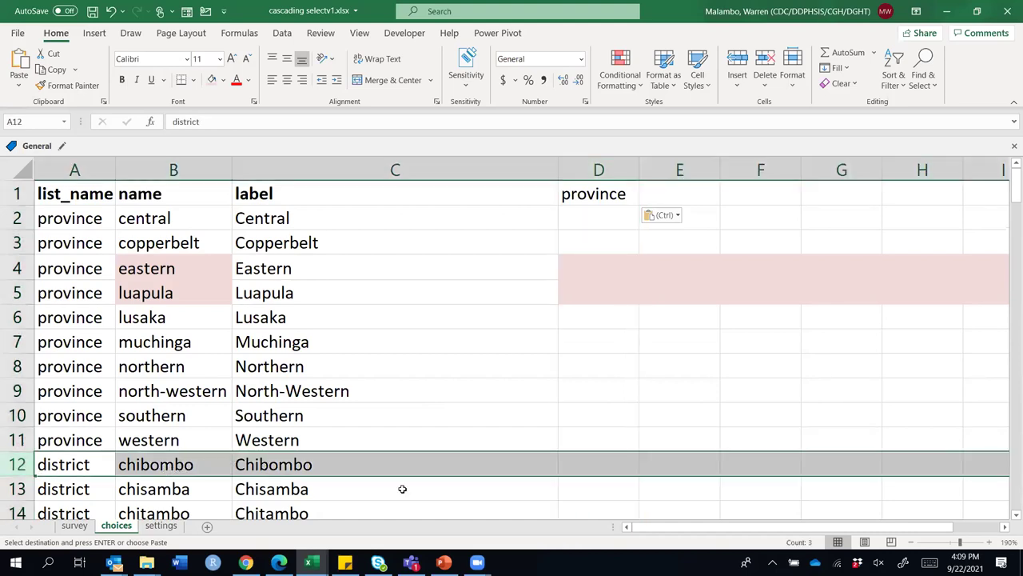
Shade the whole of column D on the choices sheet with a light purple fill
click(612, 167)
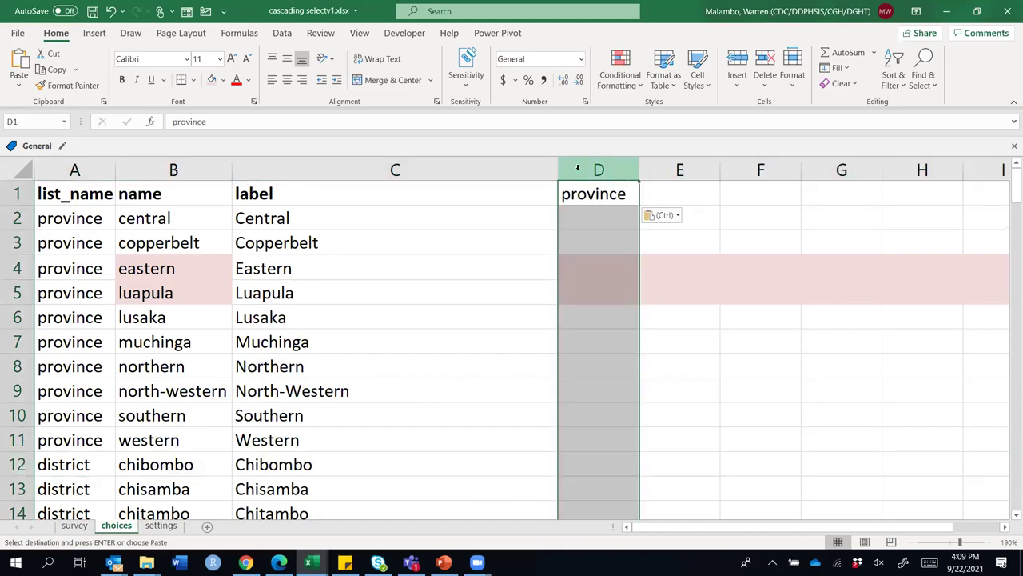
click(224, 80)
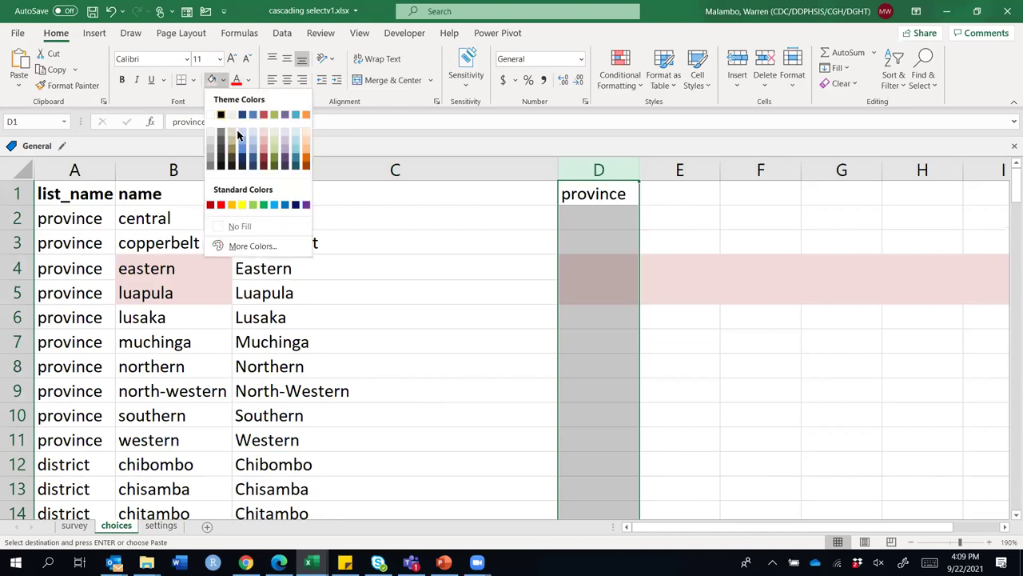
click(286, 133)
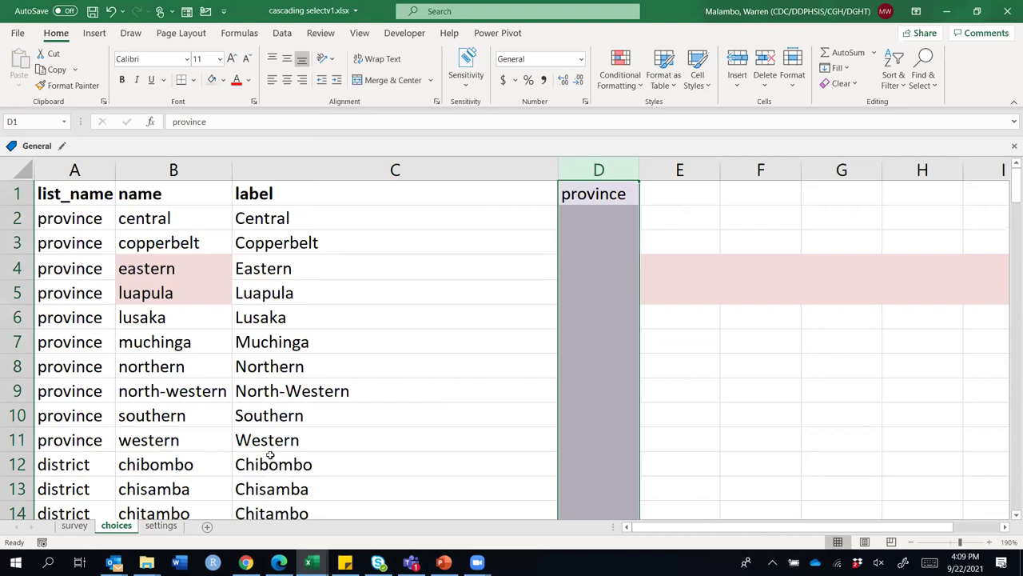
Enter central in D12 as the province of the first district, chibombo
click(20, 465)
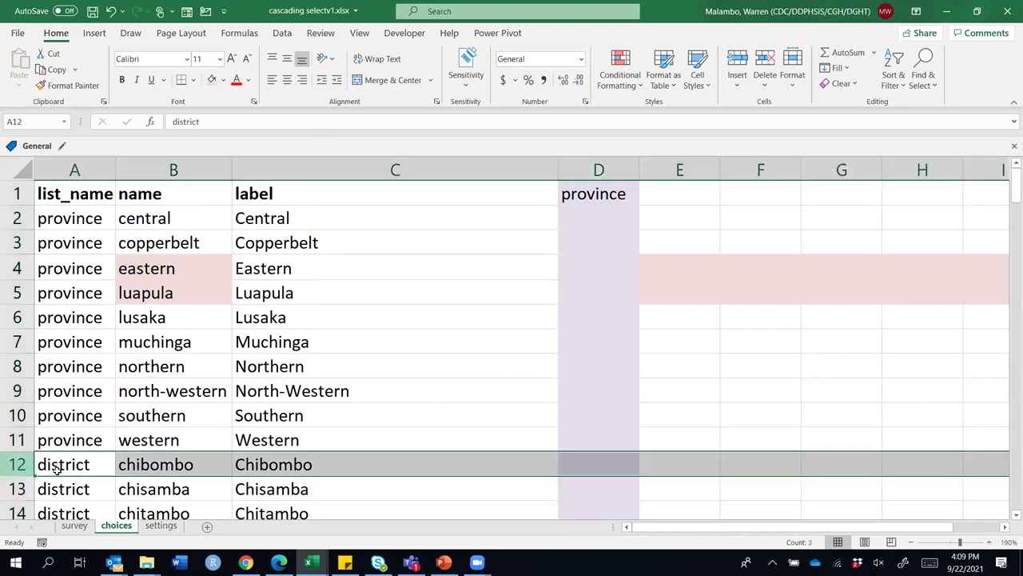
click(598, 466)
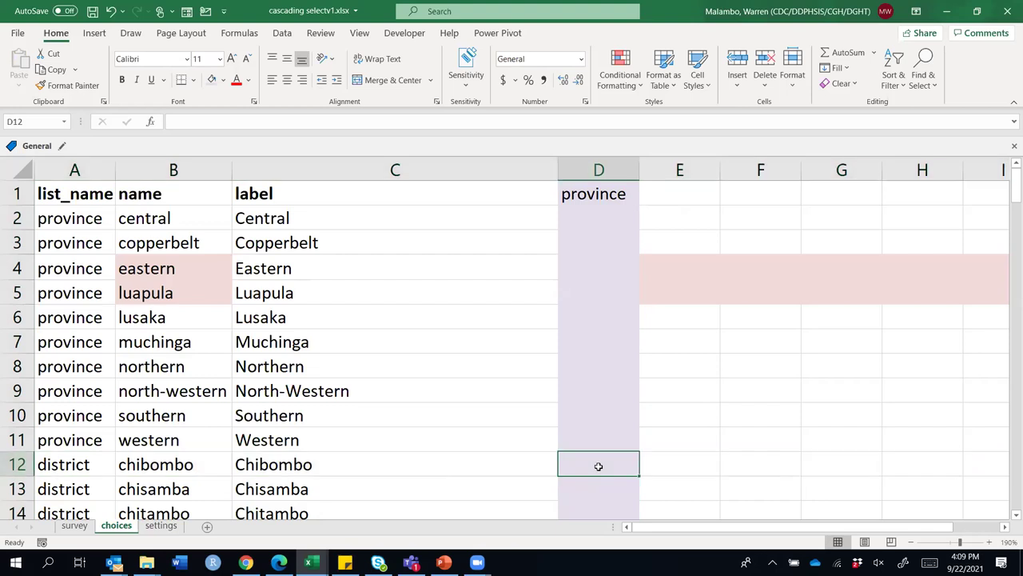
text(c)
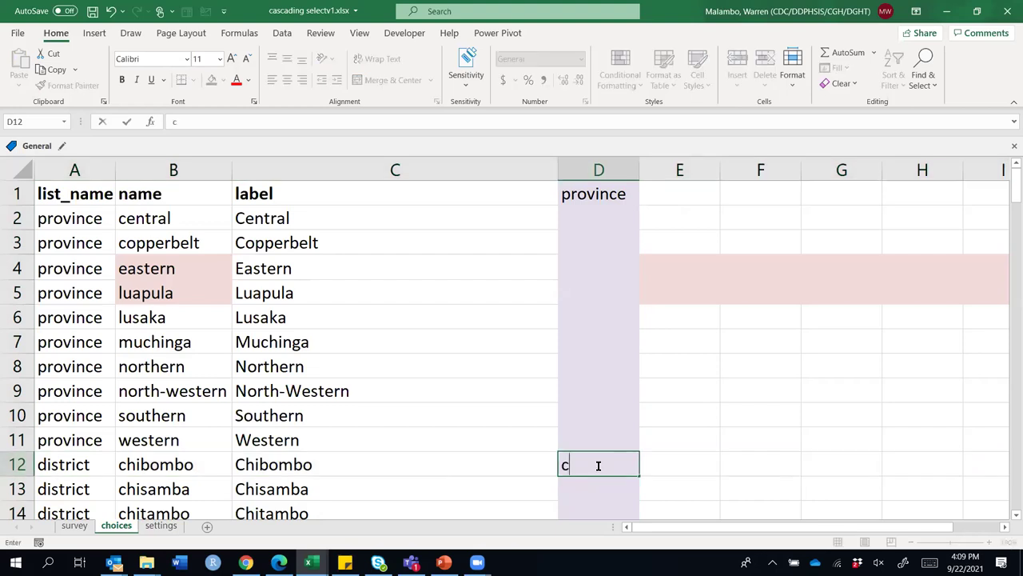
text(entral)
key(Return)
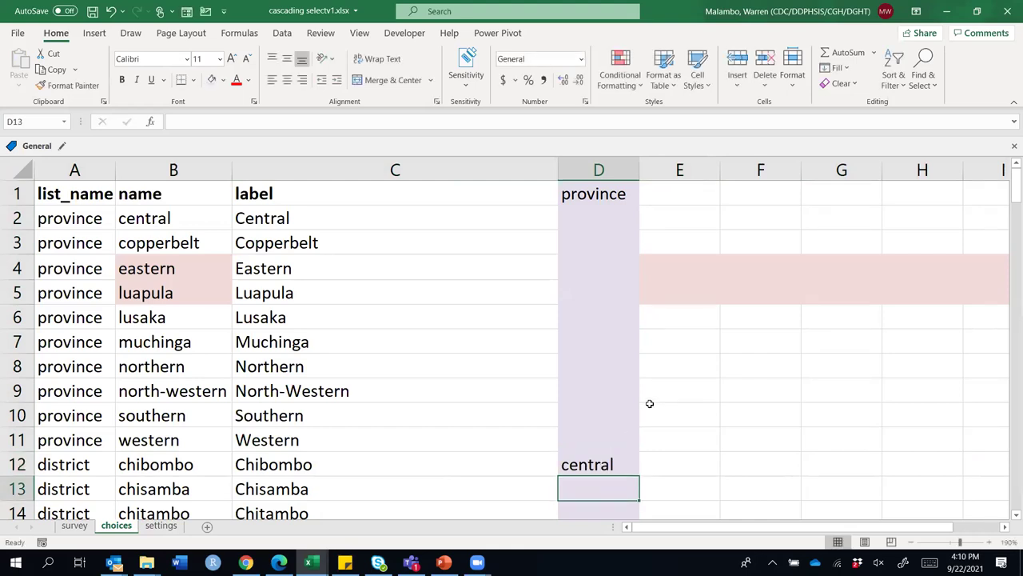
Fill central from D12 down to D23, covering the districts from chibombo to shibuyunji
scroll(654, 402, down, 5)
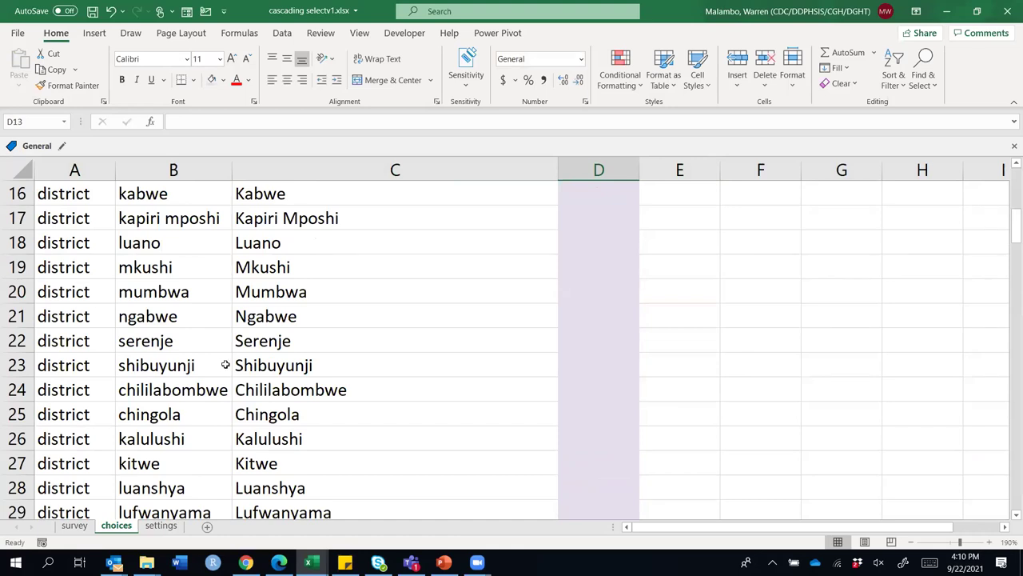
ctrl+scroll(622, 345, down, 3)
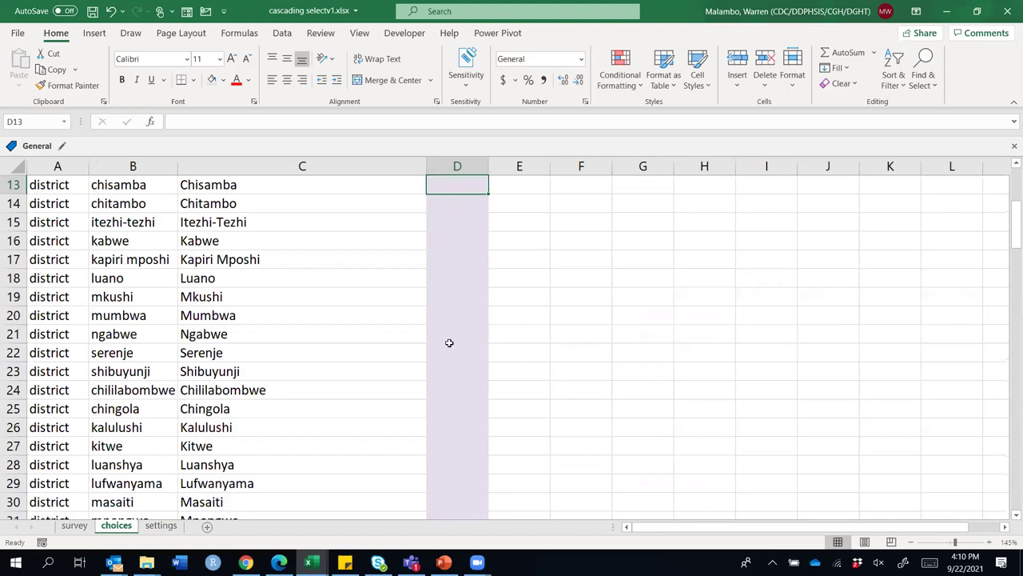
scroll(450, 342, up, 4)
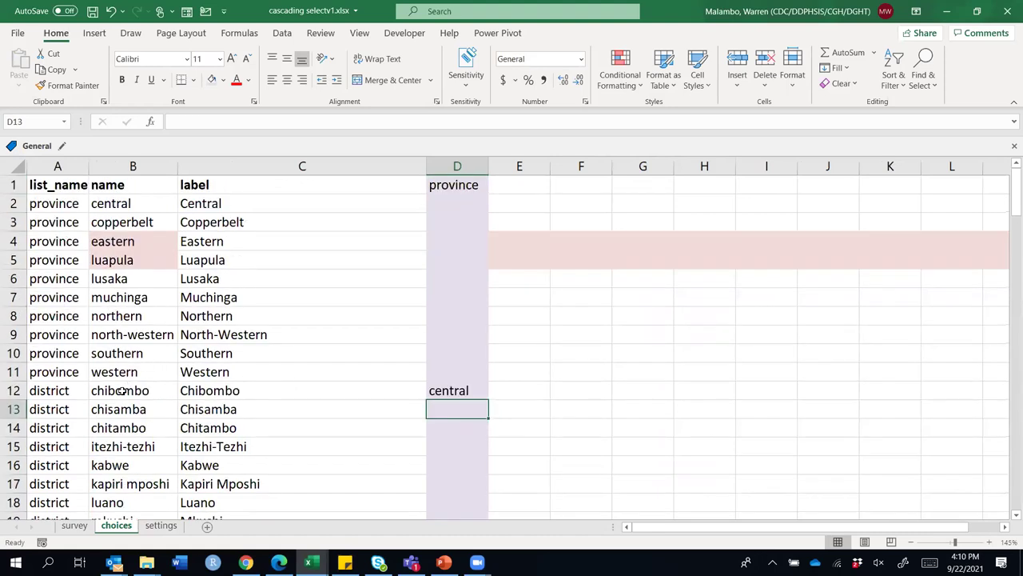
click(122, 390)
key(Down)
key(Down)
key(Down)
key(Down)
key(Down)
key(Down)
key(Down)
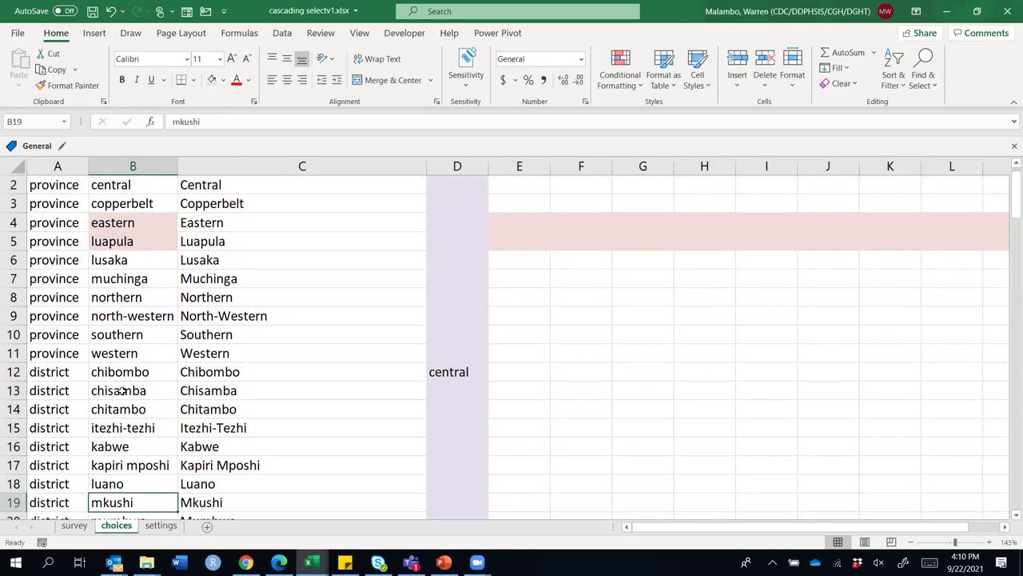
key(Down)
key(Down)
key(Down)
key(Down)
key(Down)
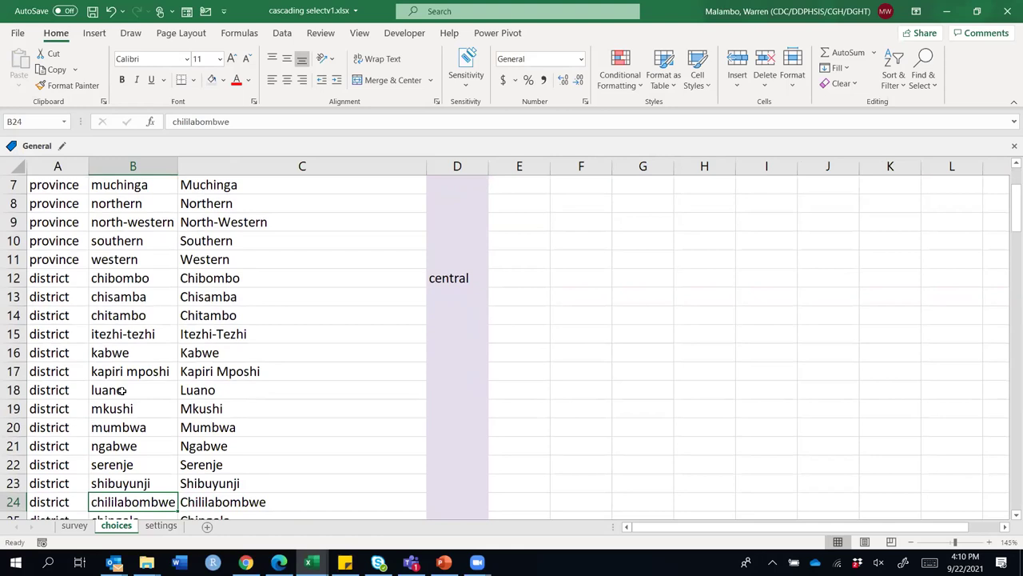
key(Up)
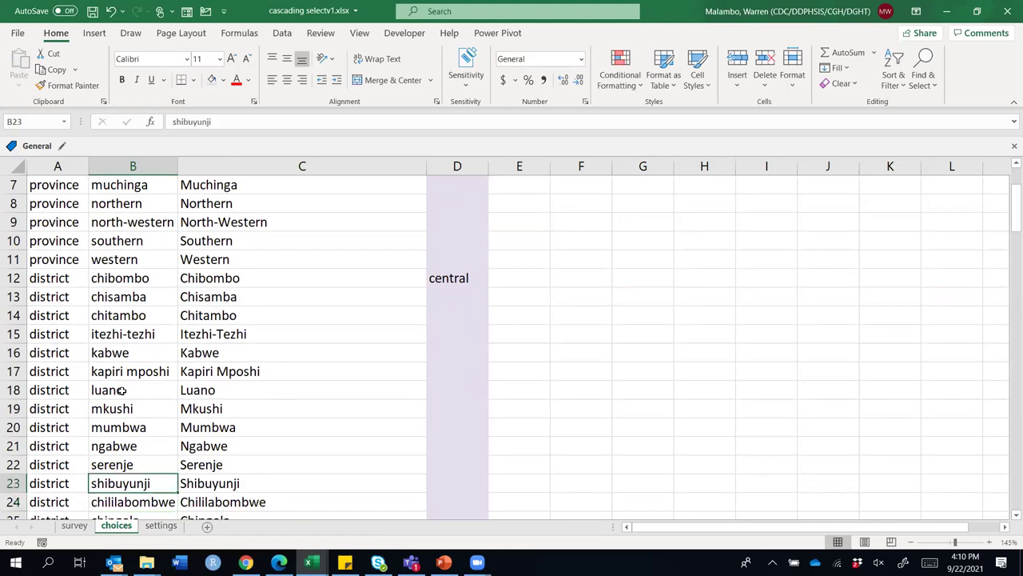
click(455, 280)
drag(487, 288, 489, 488)
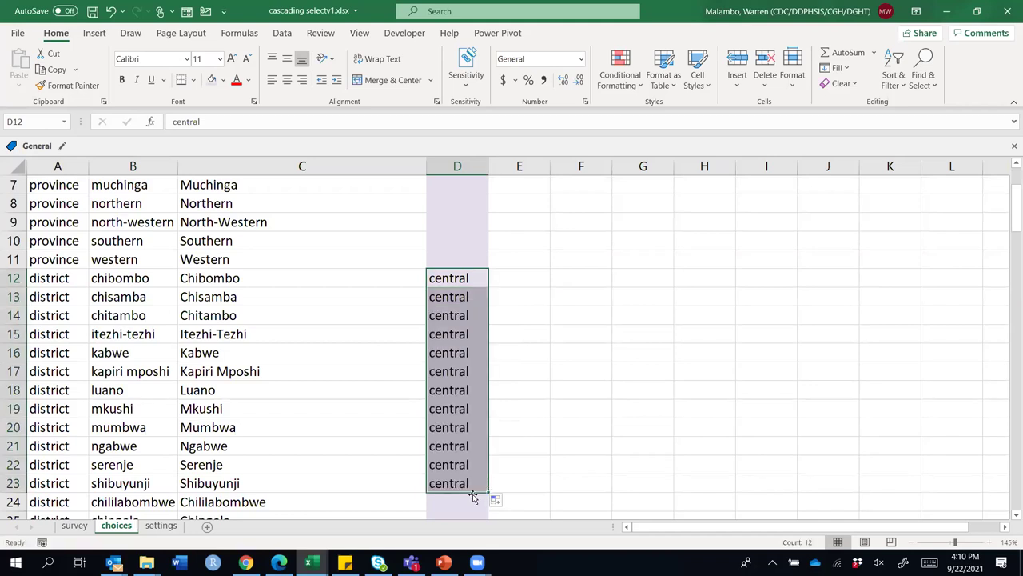
Compare the province value in D12 with the name and label entries for Central province in row 2
click(437, 277)
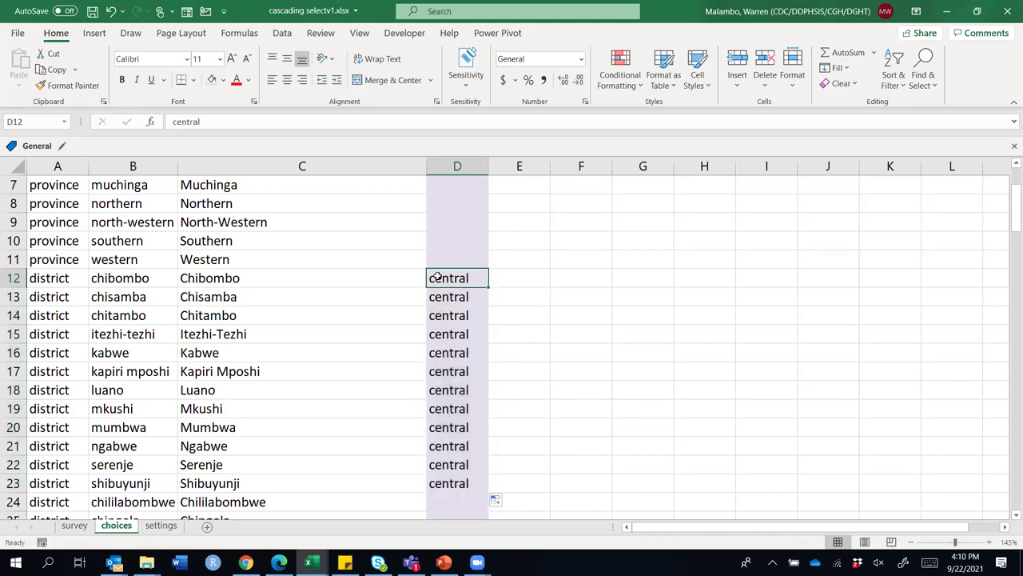
scroll(272, 240, up, 2)
click(120, 222)
click(120, 205)
click(218, 206)
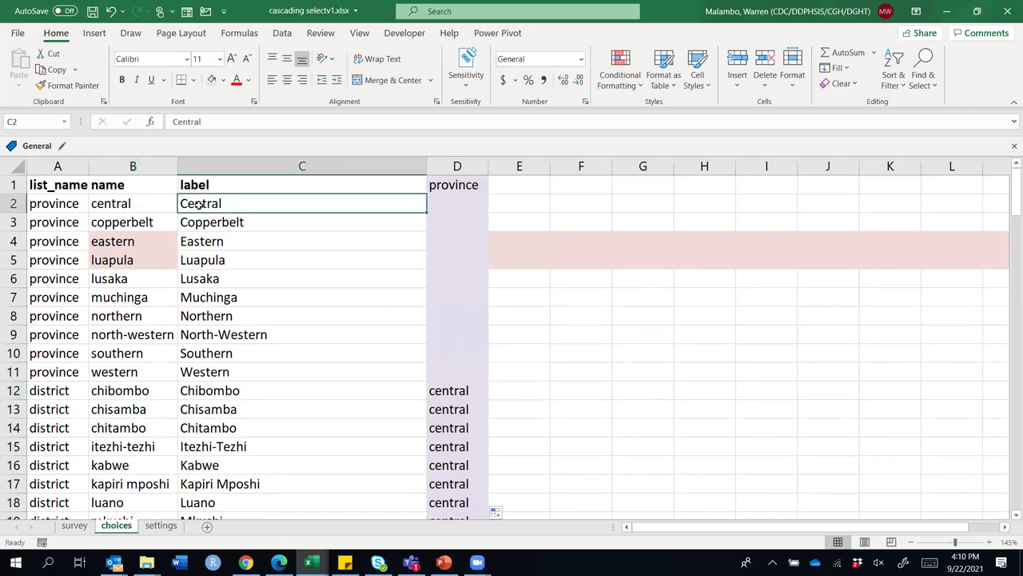
click(129, 205)
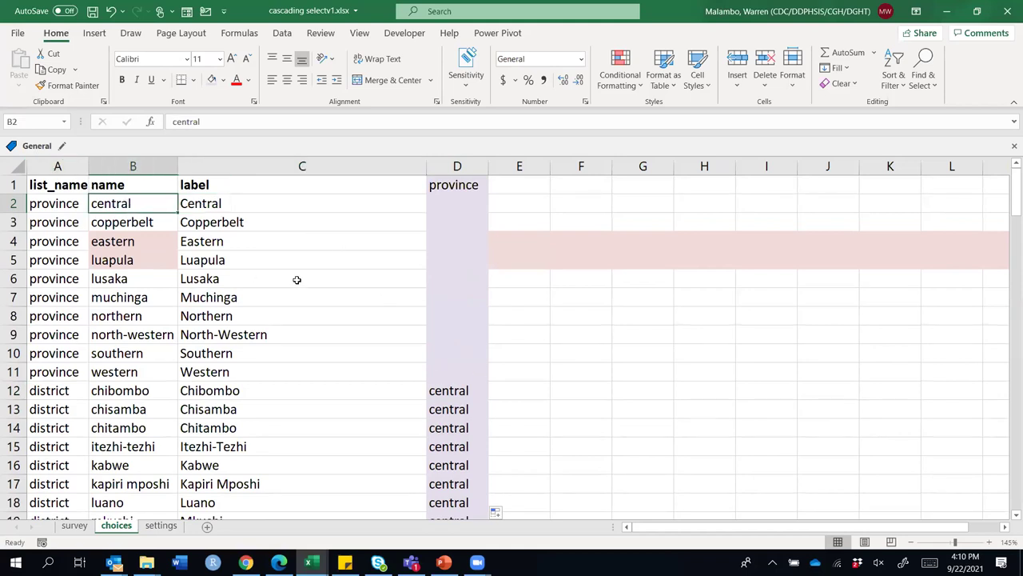
Copy the province name copperbelt from B3 into D24, beside the district chililabombwe
scroll(297, 282, down, 5)
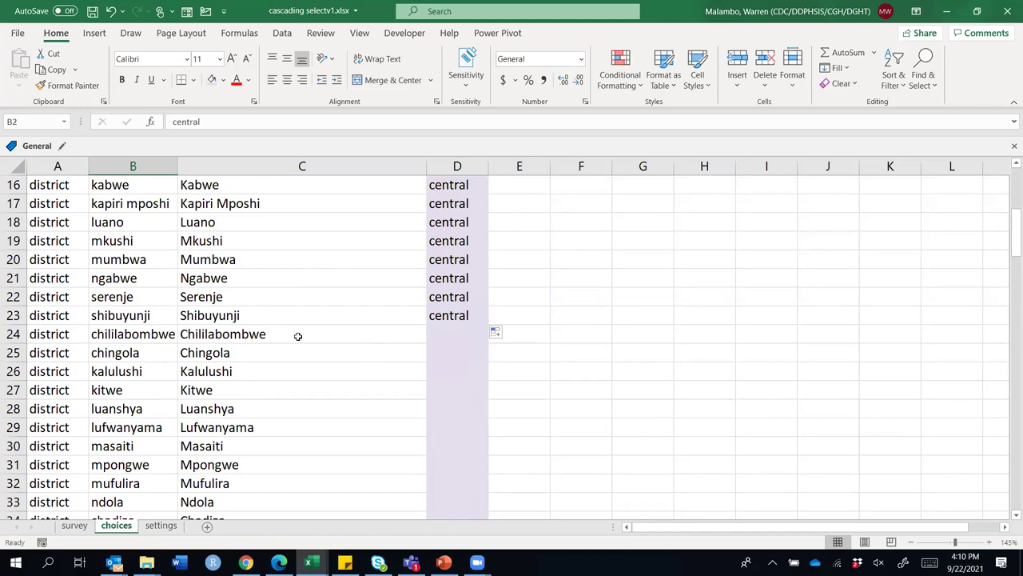
scroll(160, 304, up, 5)
click(133, 224)
key(ctrl+c)
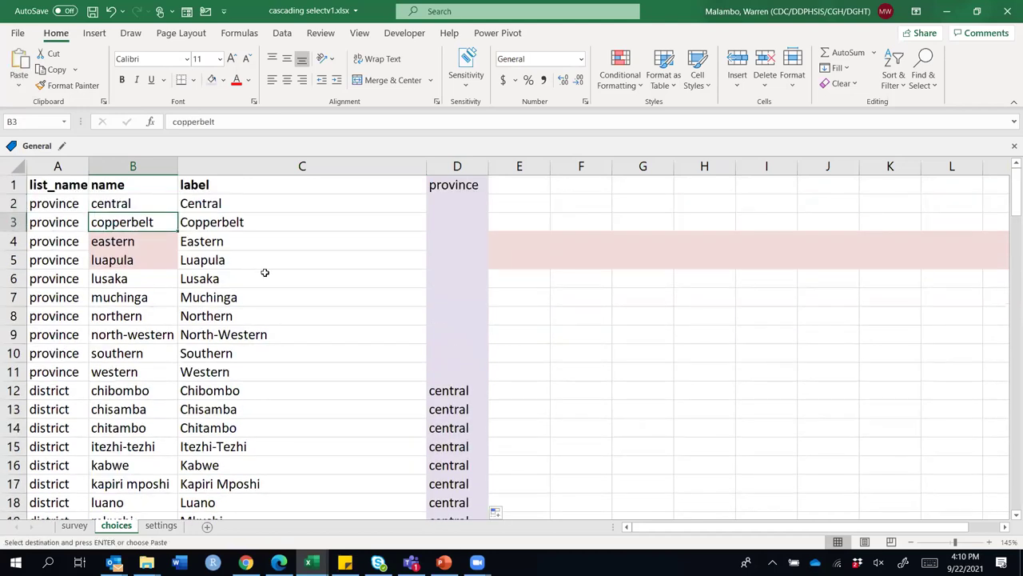
scroll(236, 278, down, 10)
scroll(456, 325, up, 5)
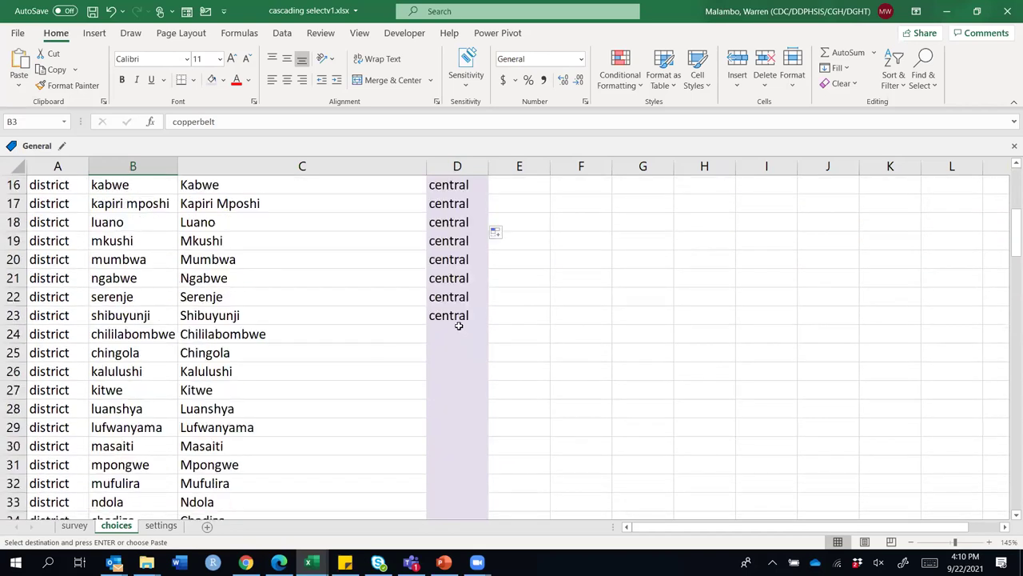
click(452, 331)
key(ctrl+v)
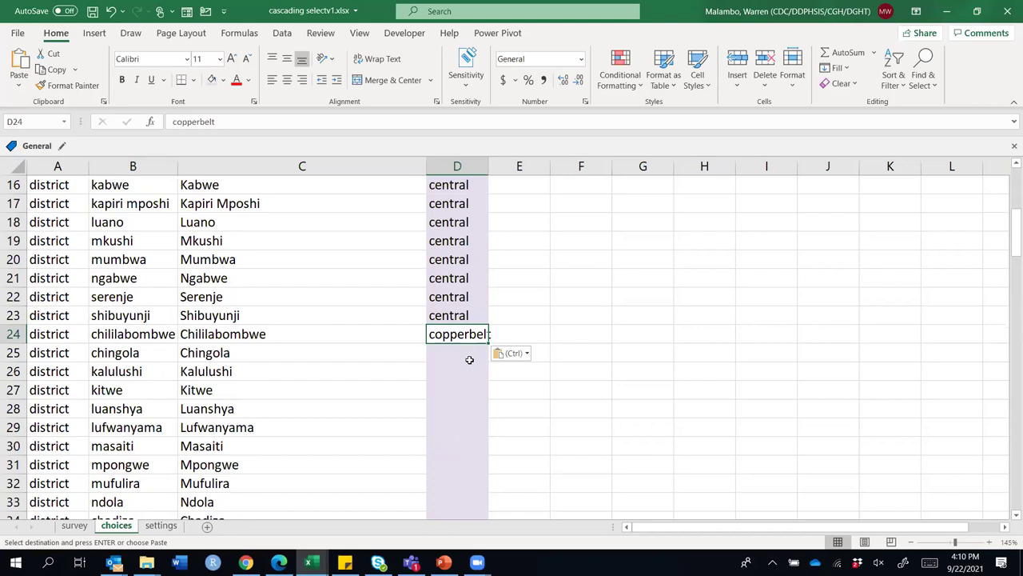
Make the entire header row of the choices sheet bold, including the province heading
scroll(469, 360, up, 5)
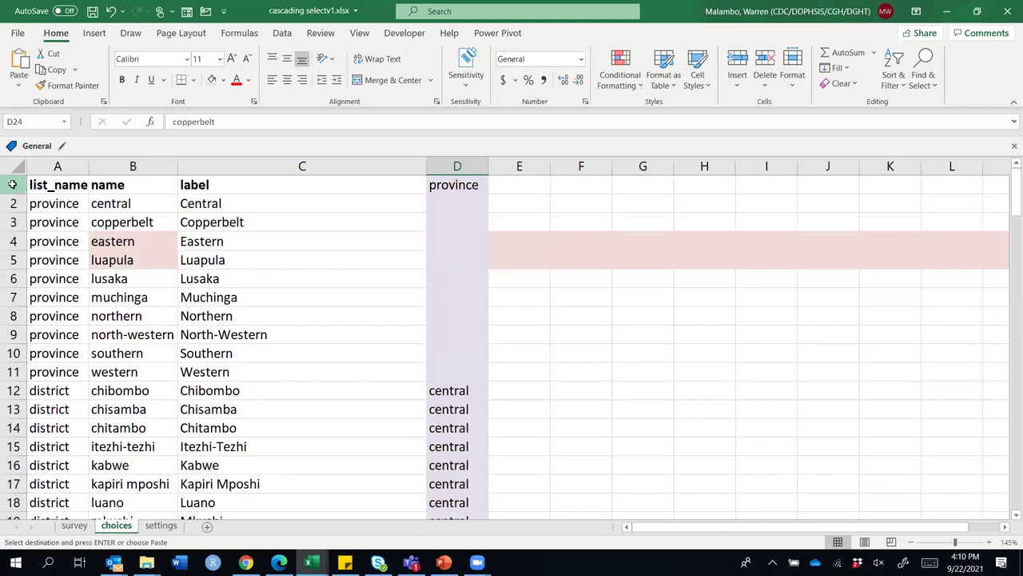
click(12, 185)
key(ctrl+b)
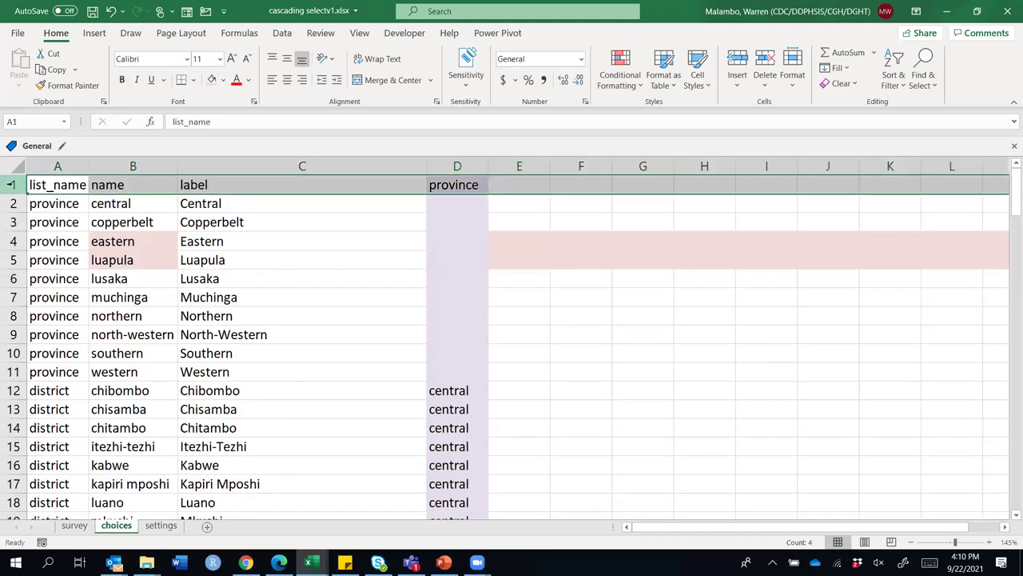
key(ctrl+b)
Freeze the top row of the choices sheet
click(359, 33)
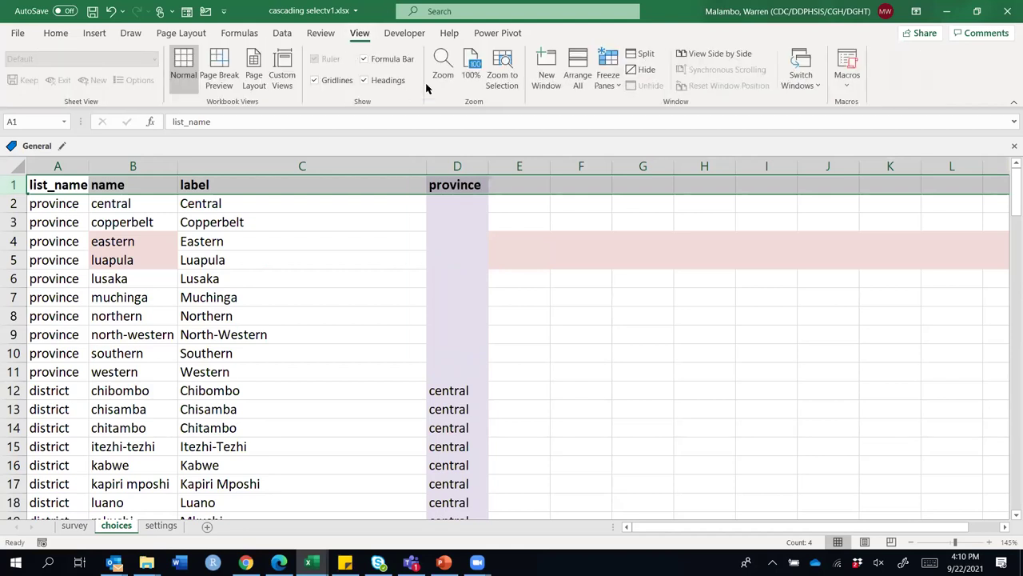
click(608, 76)
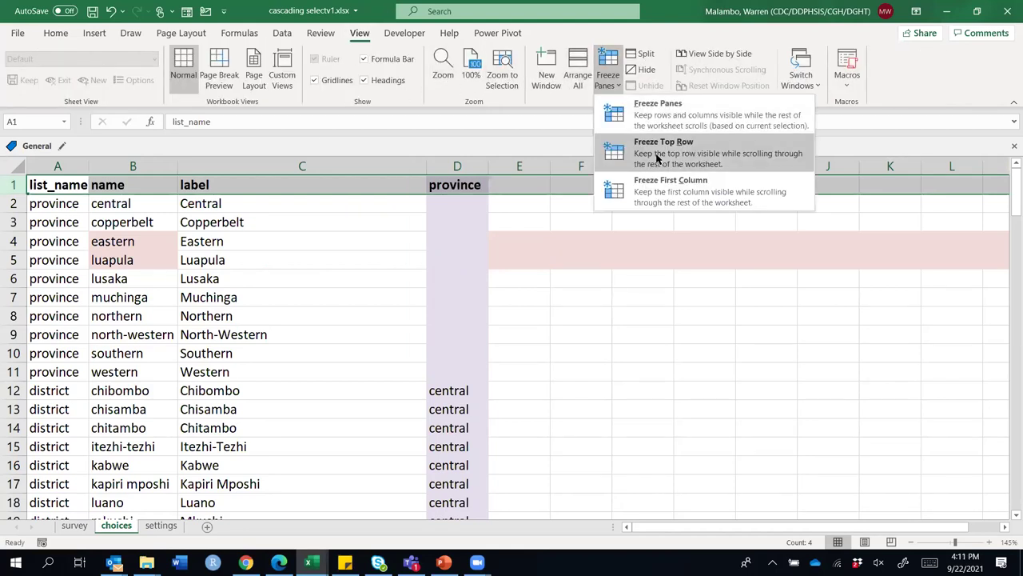
Auto-fit the width of column D and fill copperbelt from D24 down through D33
scroll(460, 302, down, 5)
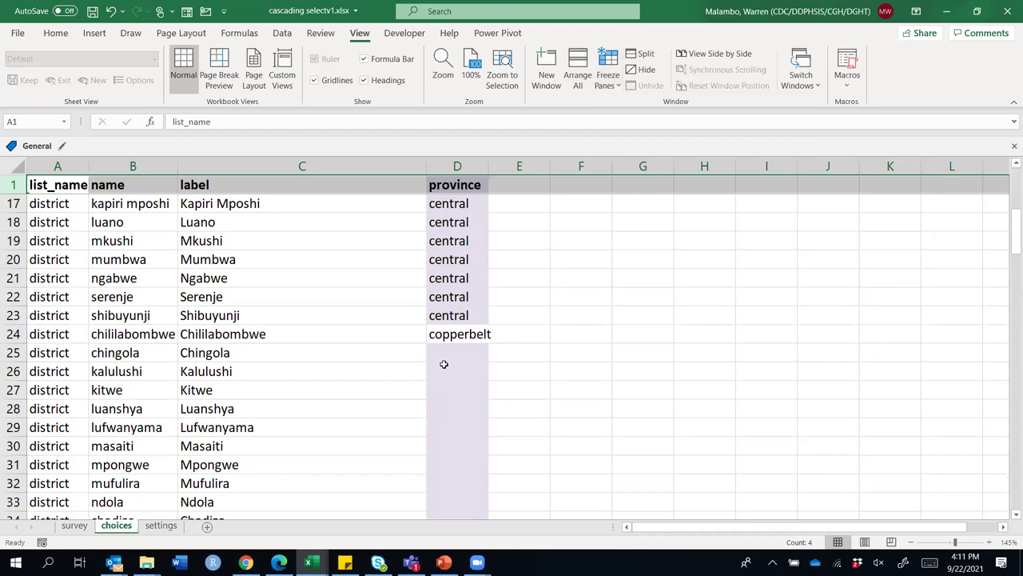
double_click(486, 168)
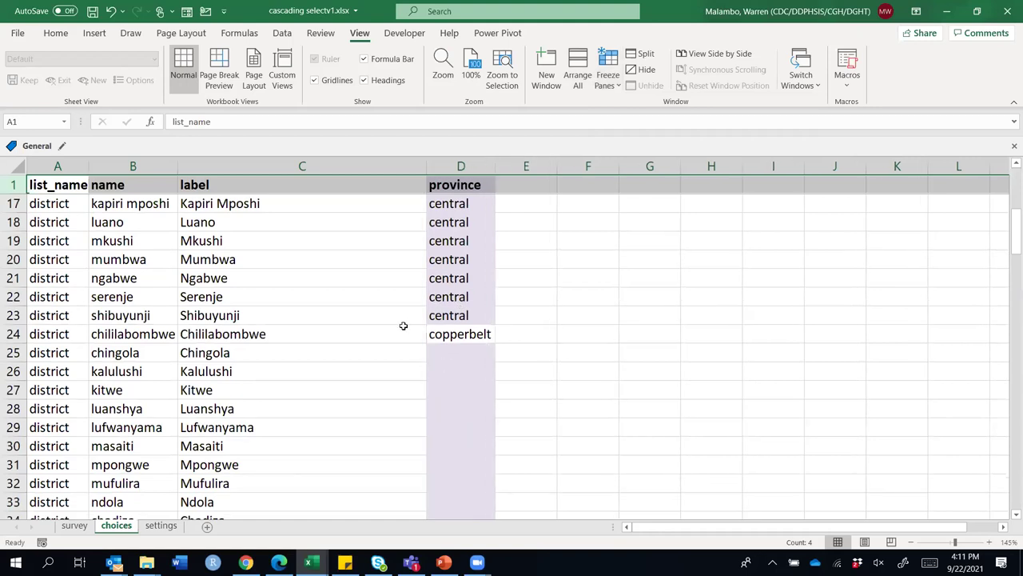
click(455, 336)
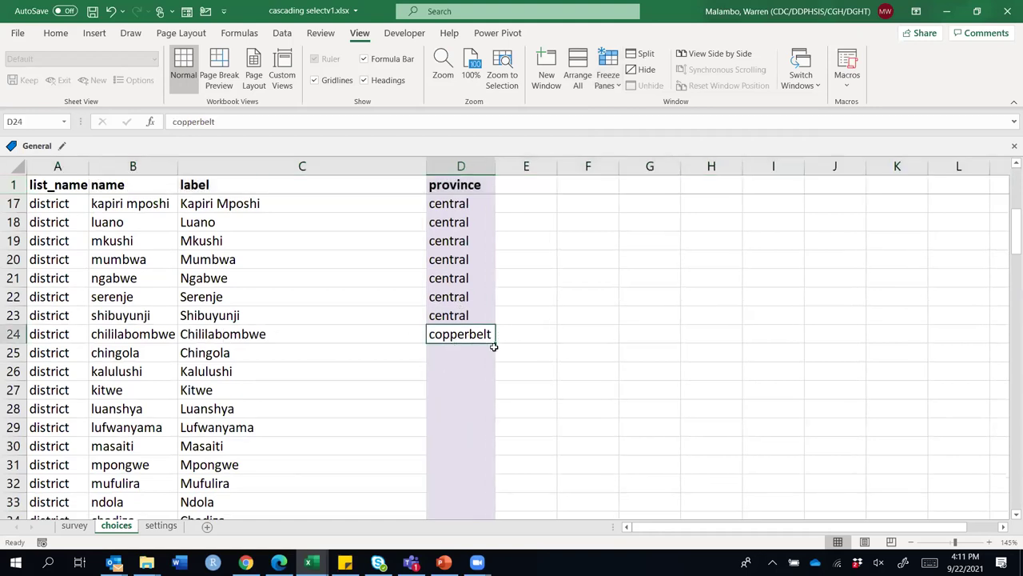
drag(495, 345, 448, 467)
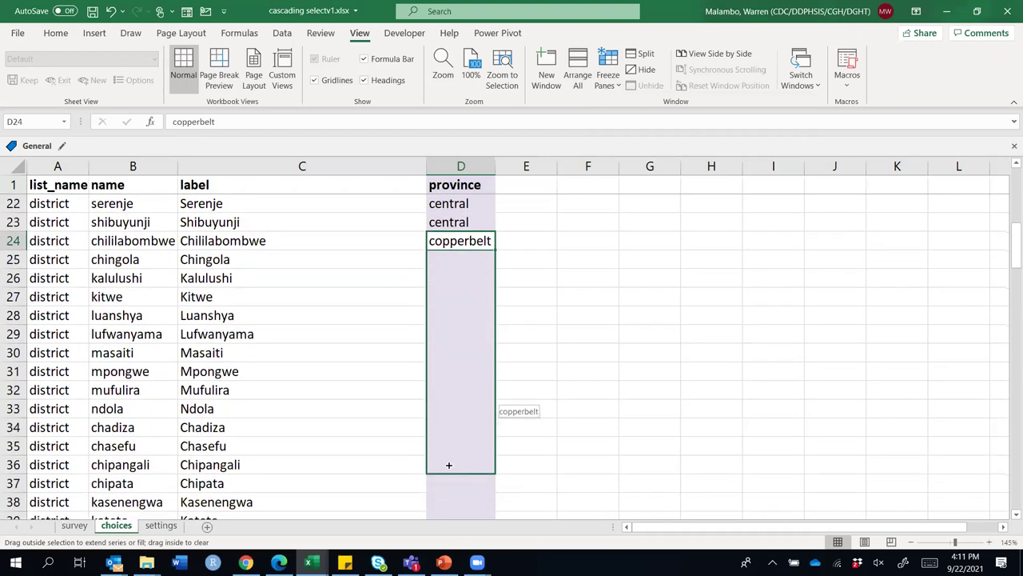
drag(449, 464, 446, 410)
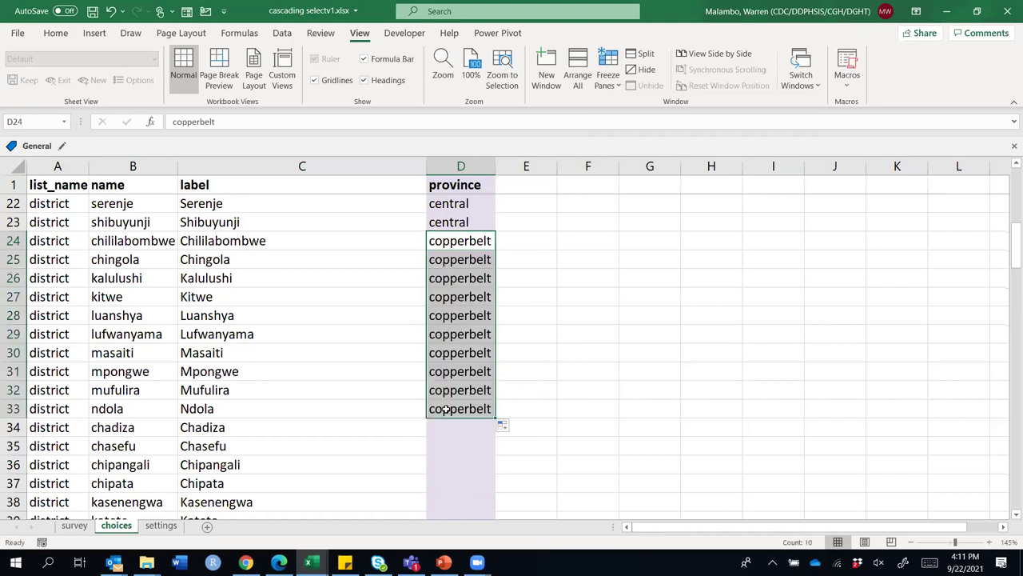
Copy the purple cell formatting from D35 onto the copperbelt cells D24 through D33
click(452, 443)
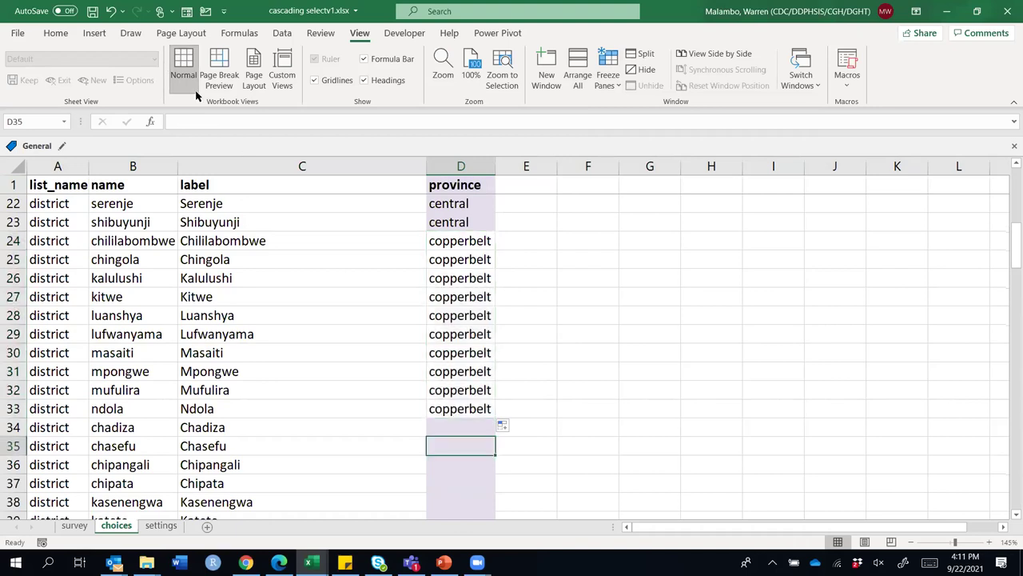
click(67, 33)
click(68, 85)
mouse_move(452, 241)
mouse_down()
mouse_move(462, 352)
mouse_move(453, 410)
mouse_up()
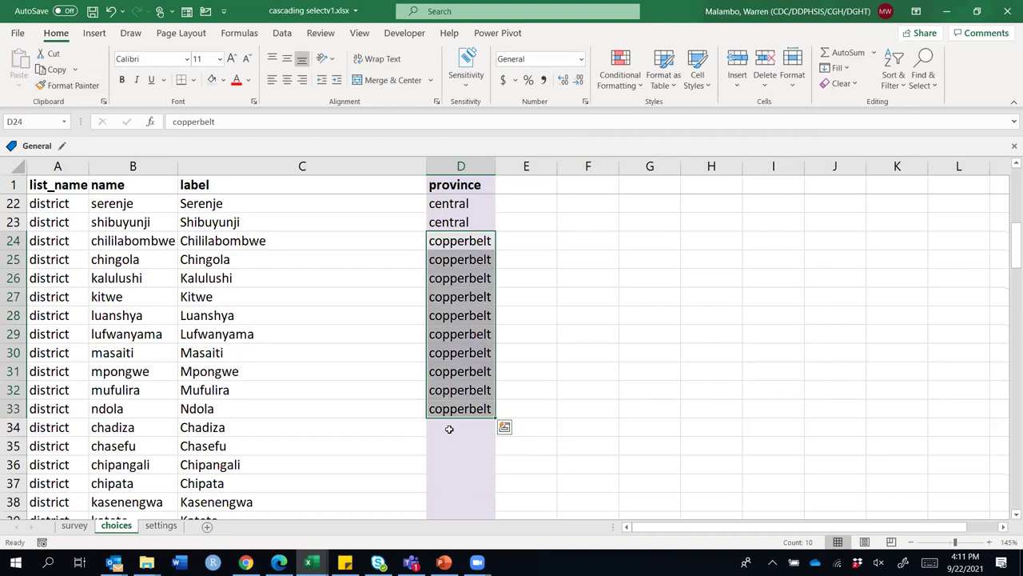
click(449, 430)
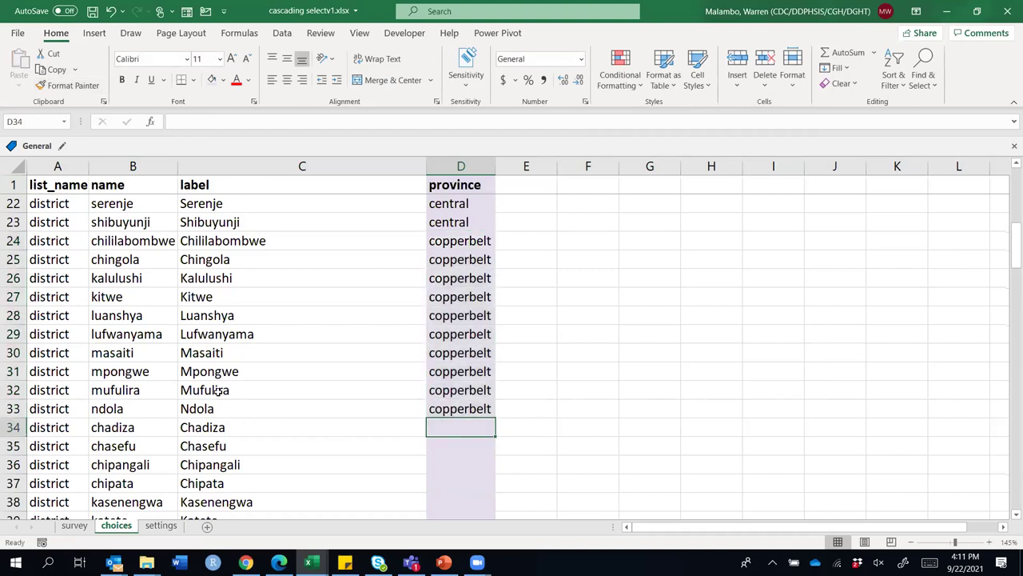
Copy the province name eastern from B4 and paste it as a value into D34
scroll(217, 391, up, 7)
click(110, 242)
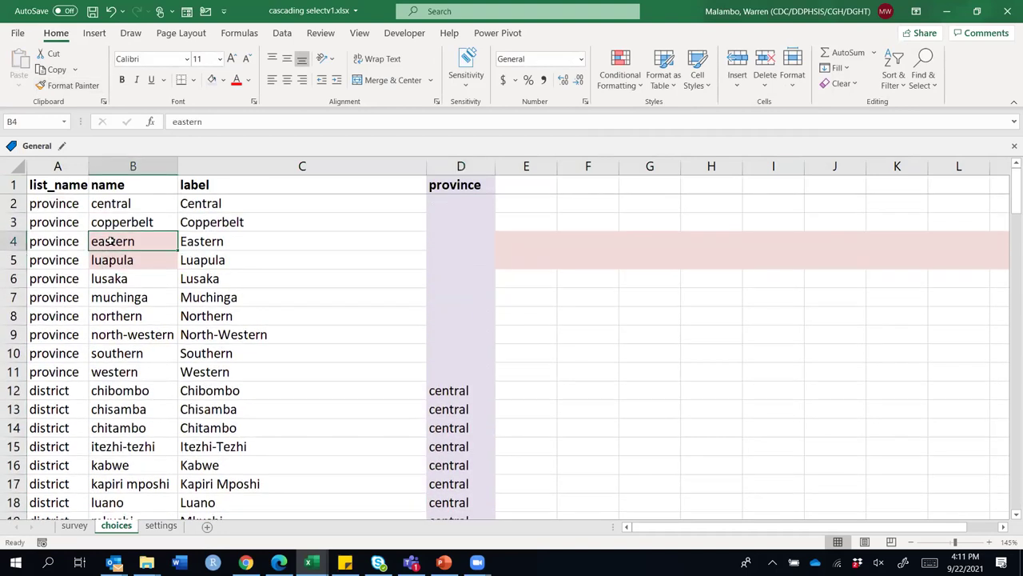
key(ctrl+c)
scroll(137, 240, down, 10)
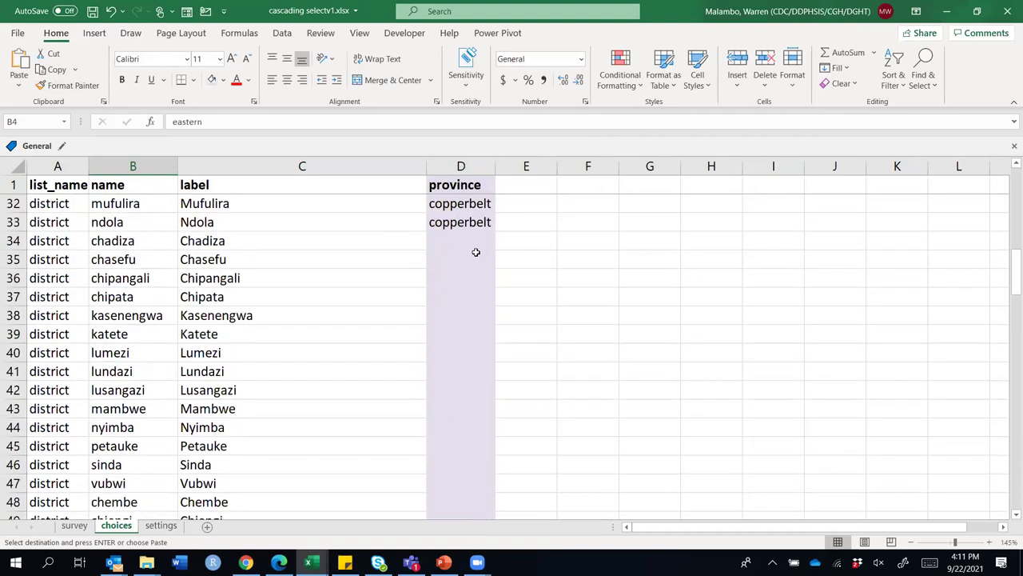
click(460, 241)
right_click(460, 241)
click(482, 276)
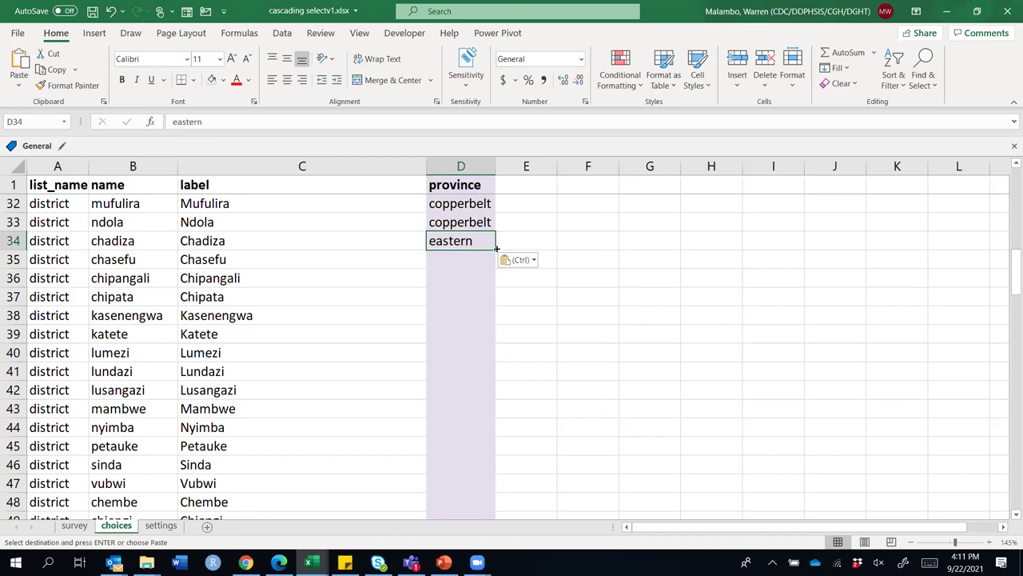
Fill eastern from D34 down through D47, so that vubwi is the last district covered
drag(495, 251, 461, 473)
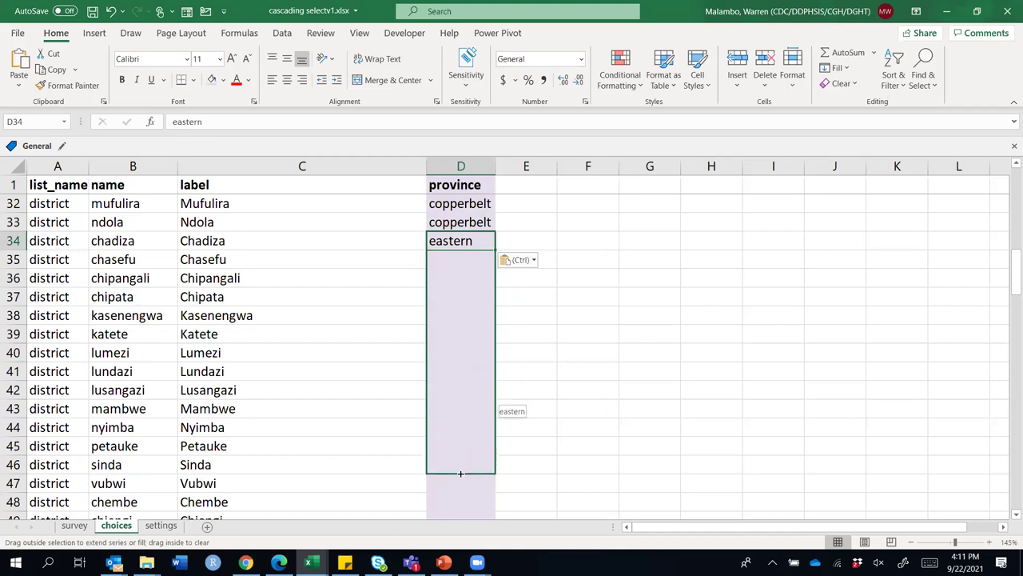
drag(471, 415, 454, 481)
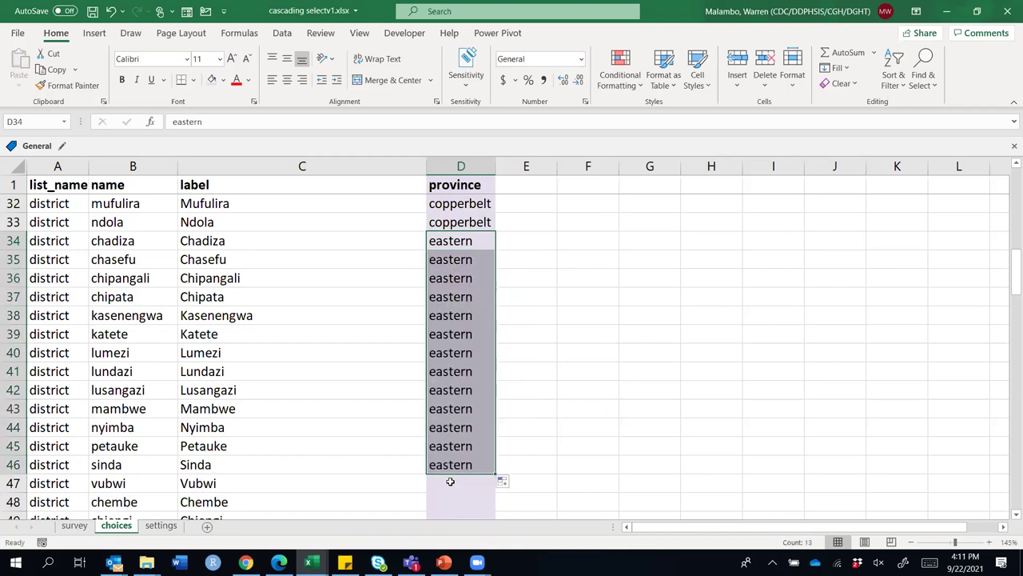
click(450, 482)
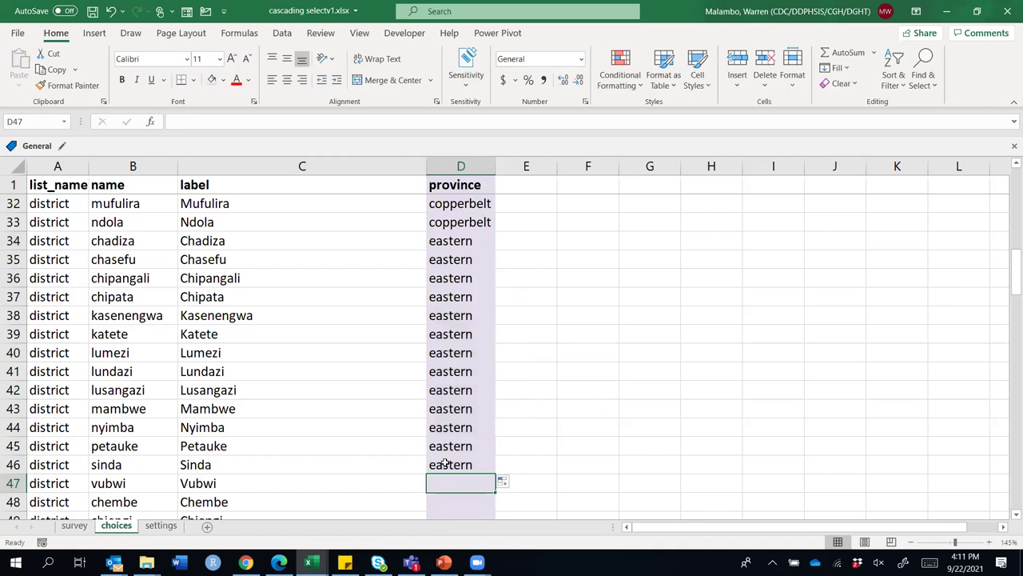
click(446, 463)
drag(496, 474, 494, 491)
Copy luapula from B5 as a value into D48 and fill it down through D59
scroll(281, 367, up, 10)
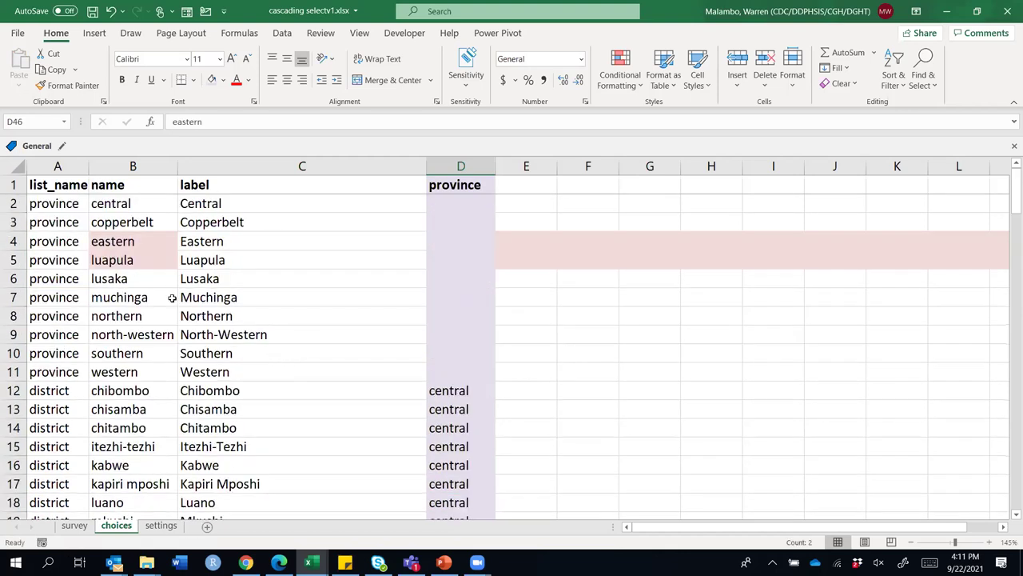
click(121, 263)
key(ctrl+c)
scroll(244, 296, down, 15)
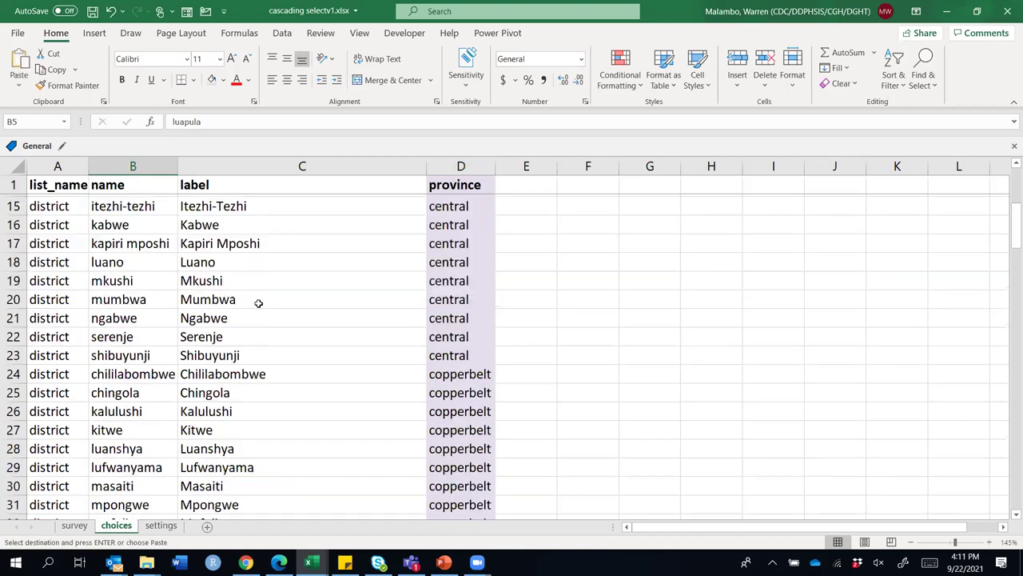
click(440, 224)
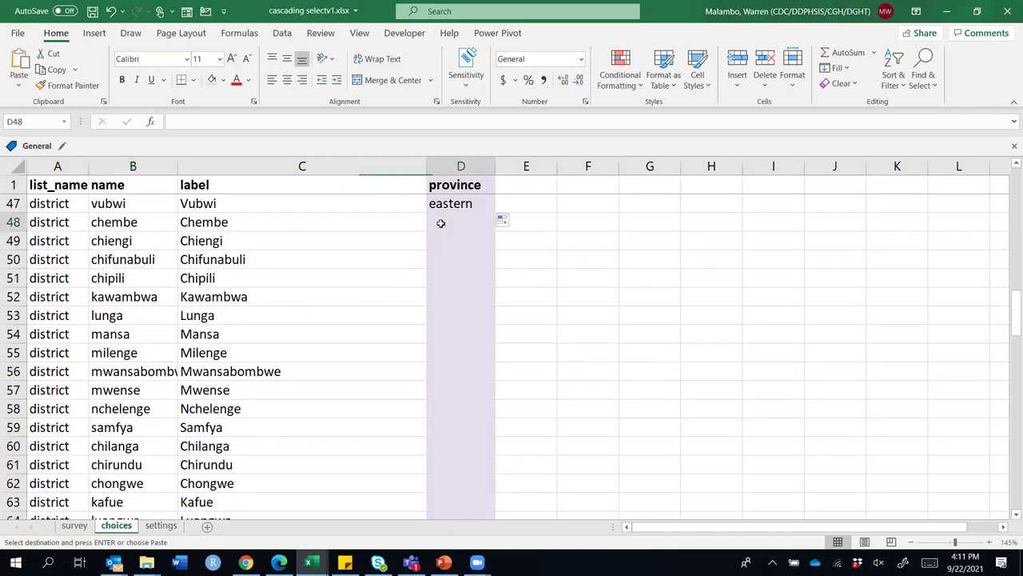
right_click(440, 224)
click(493, 274)
drag(496, 232, 455, 431)
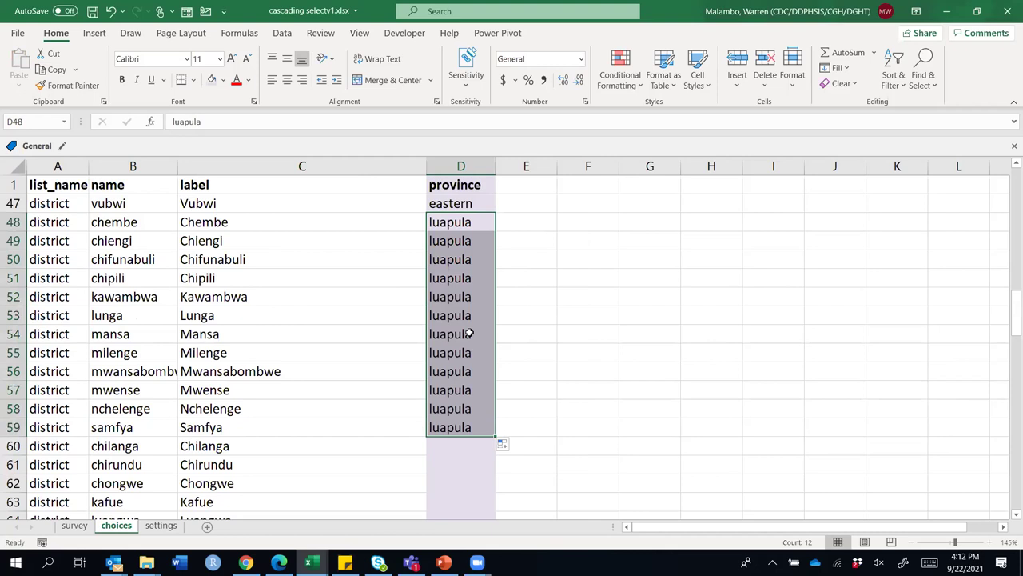
Copy lusaka from B6 as a value into D60 and fill it down through D66
scroll(312, 343, up, 15)
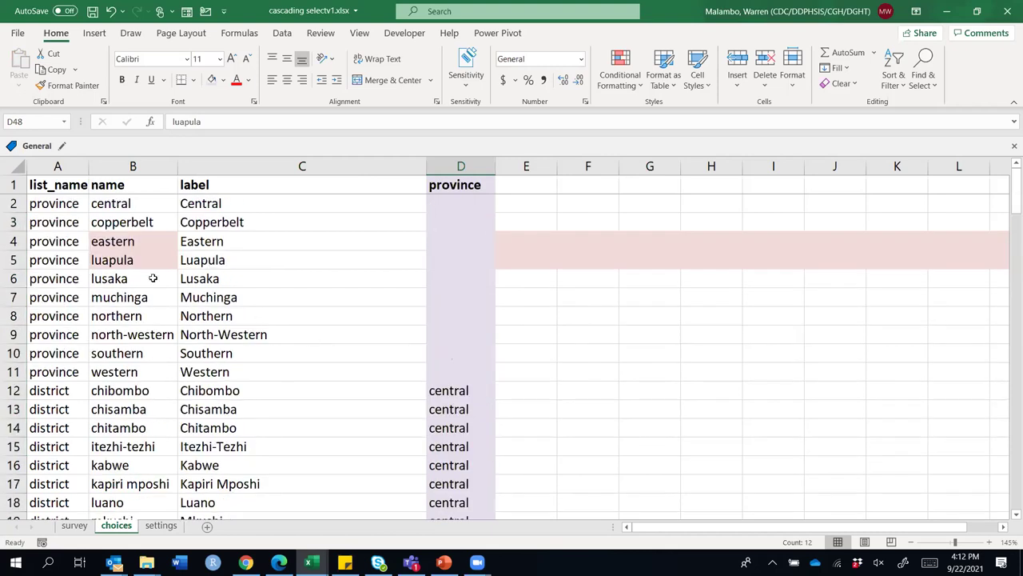
click(143, 276)
key(ctrl+c)
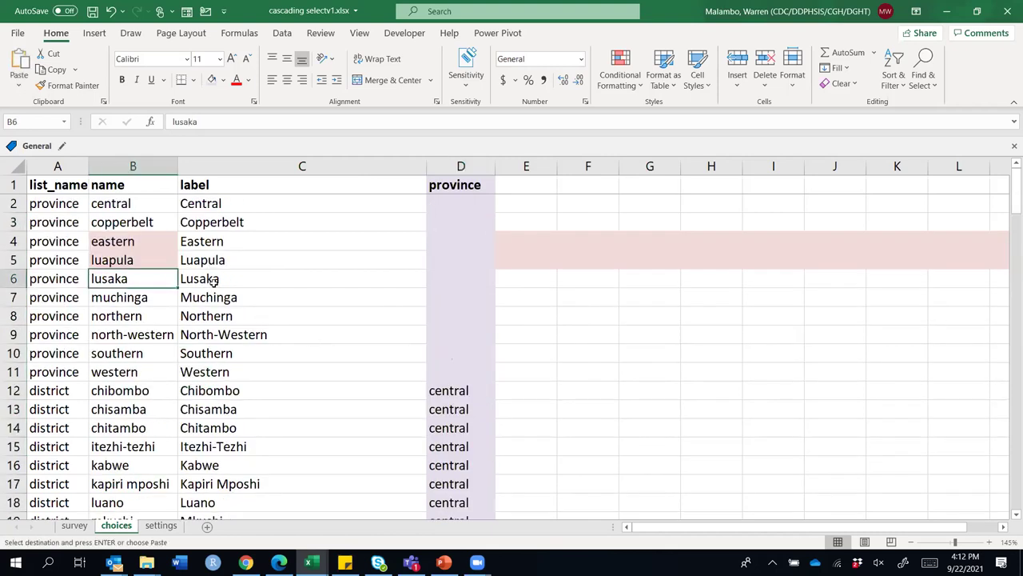
scroll(240, 288, down, 20)
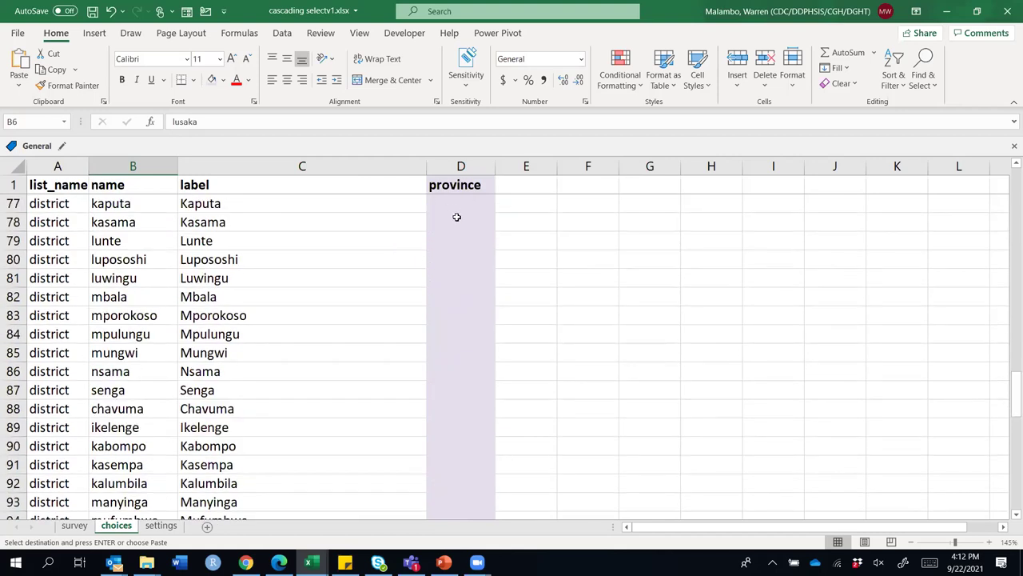
scroll(457, 216, up, 10)
click(431, 443)
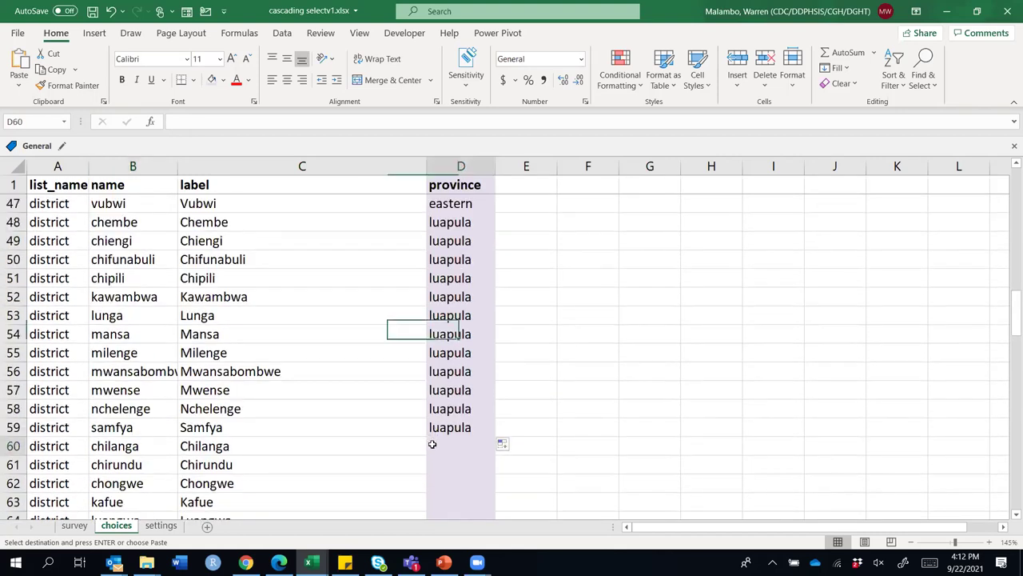
right_click(432, 444)
click(487, 176)
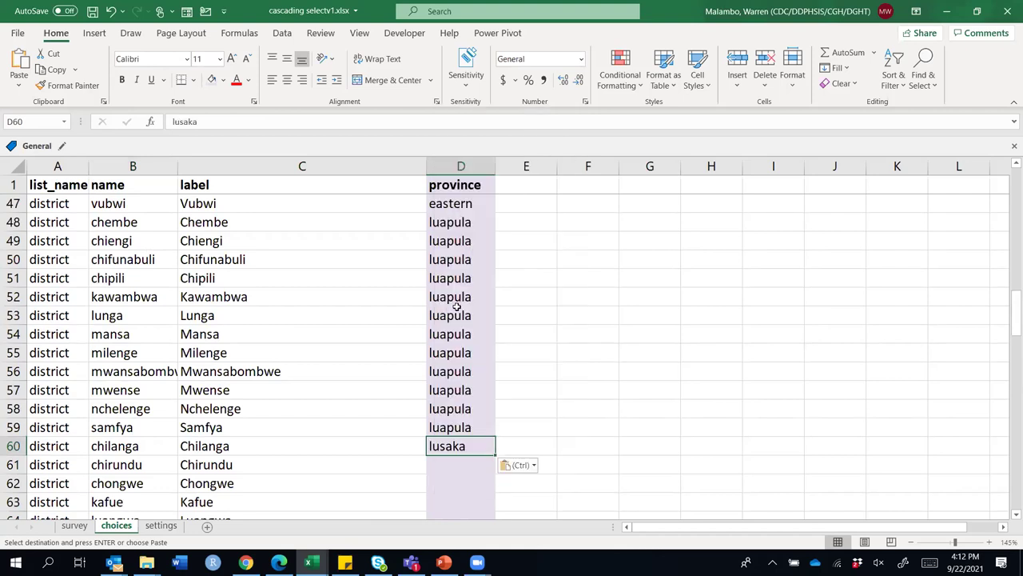
drag(496, 457, 490, 394)
drag(508, 238, 441, 319)
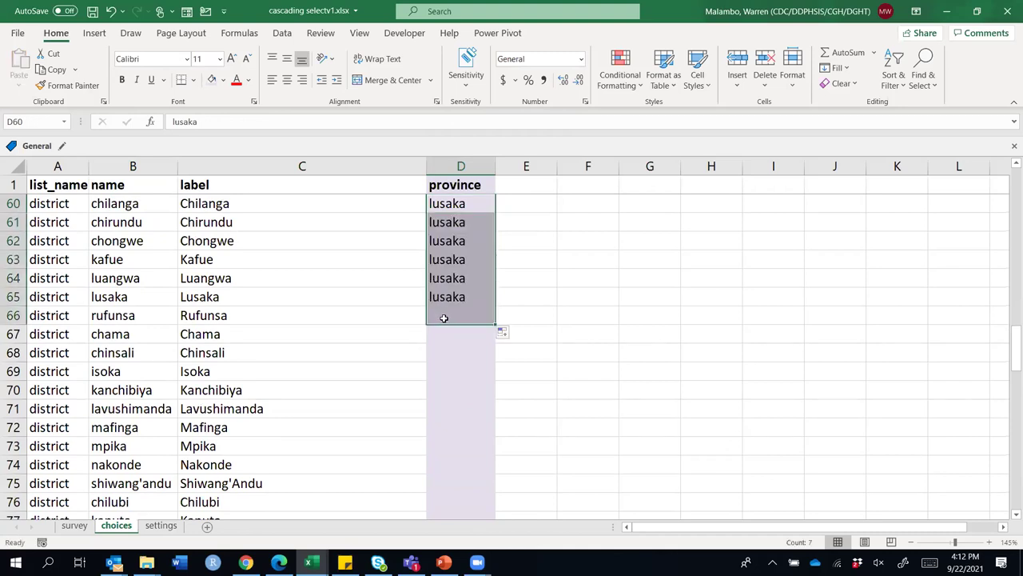
Examine row 65, comparing its district name in column B with its province value in column D
click(13, 297)
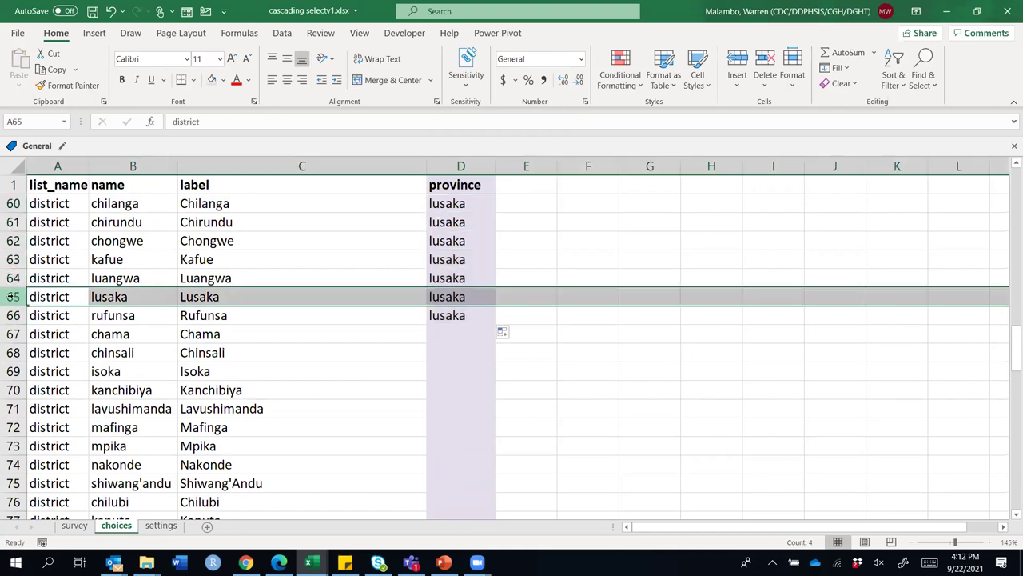
click(117, 167)
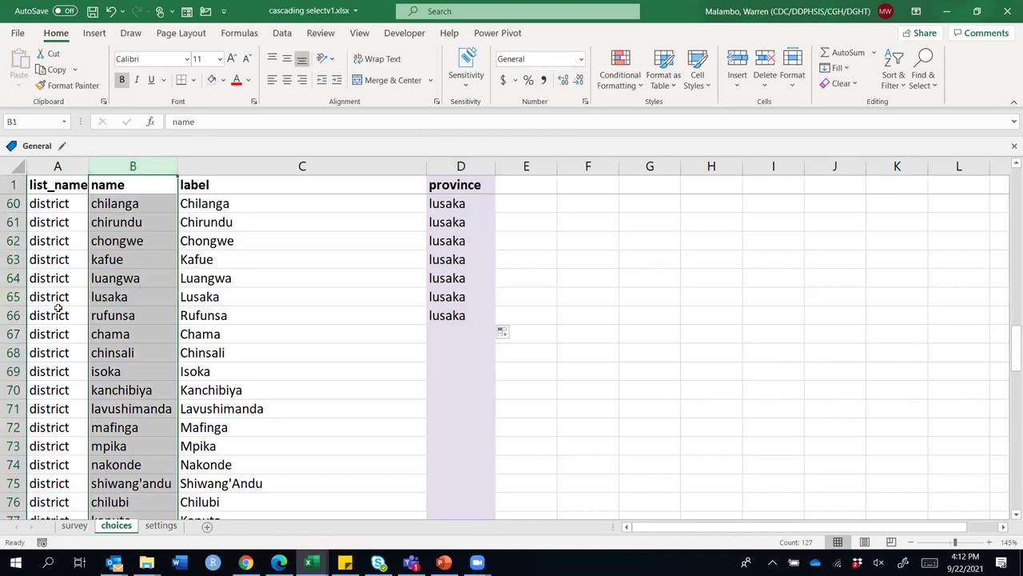
click(15, 296)
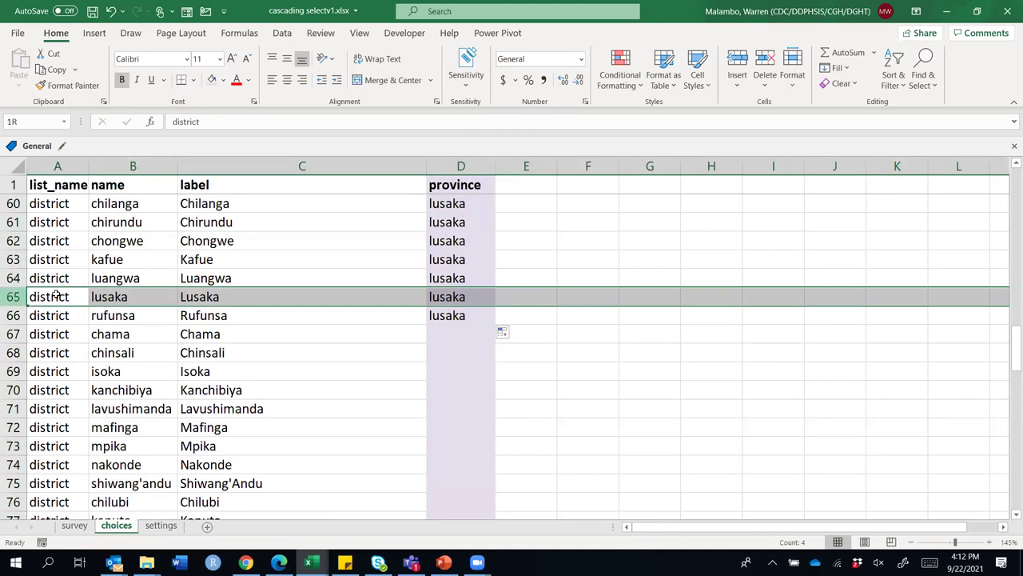
click(129, 297)
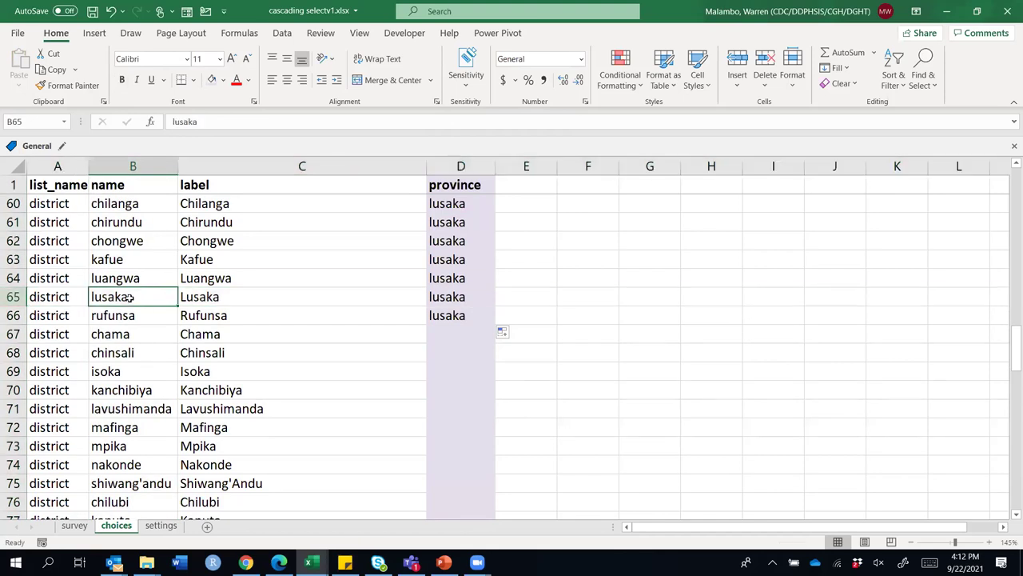
click(444, 297)
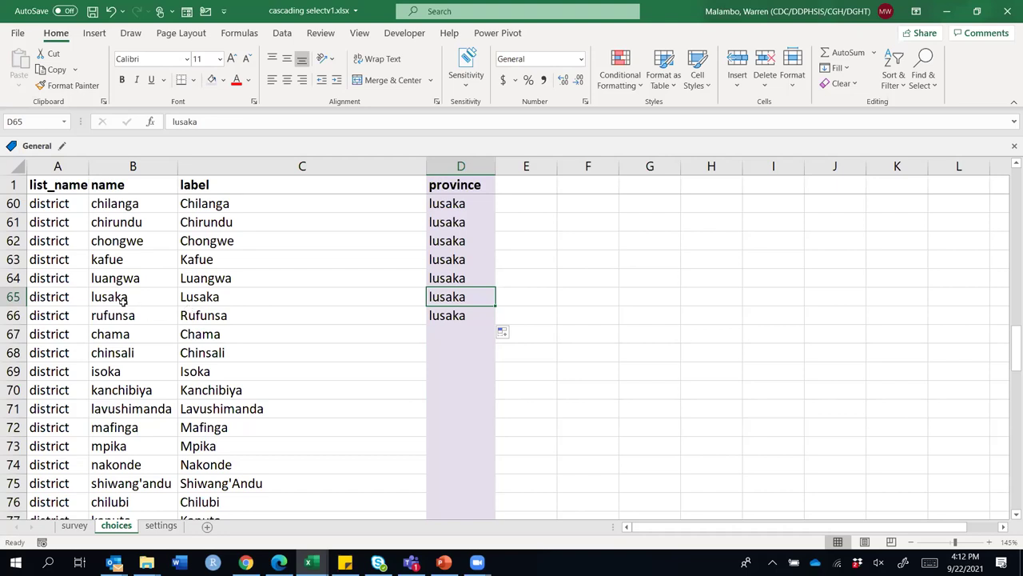
click(8, 296)
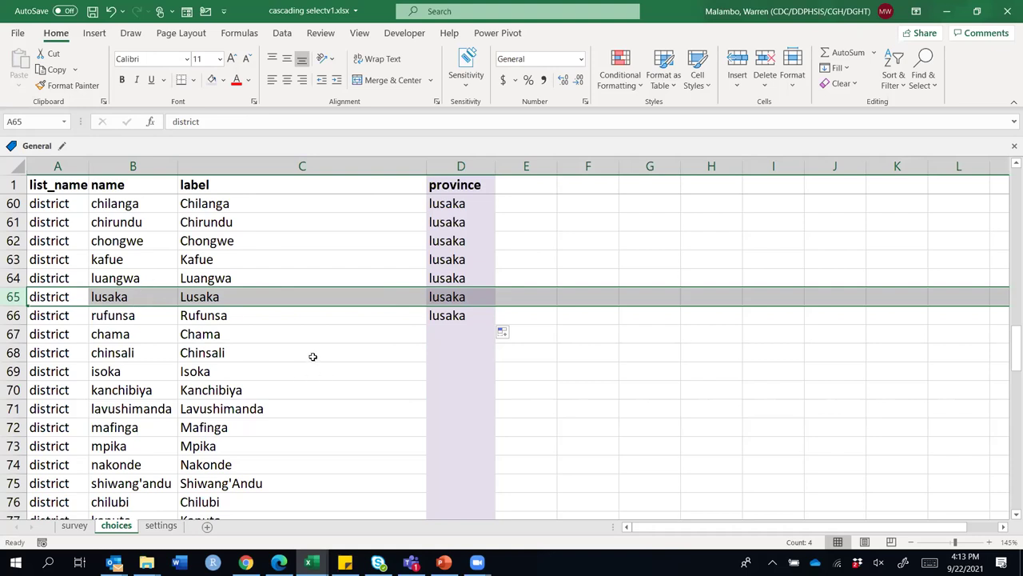
Copy muchinga from B7 as a value into D67 and fill it down through D75
click(452, 334)
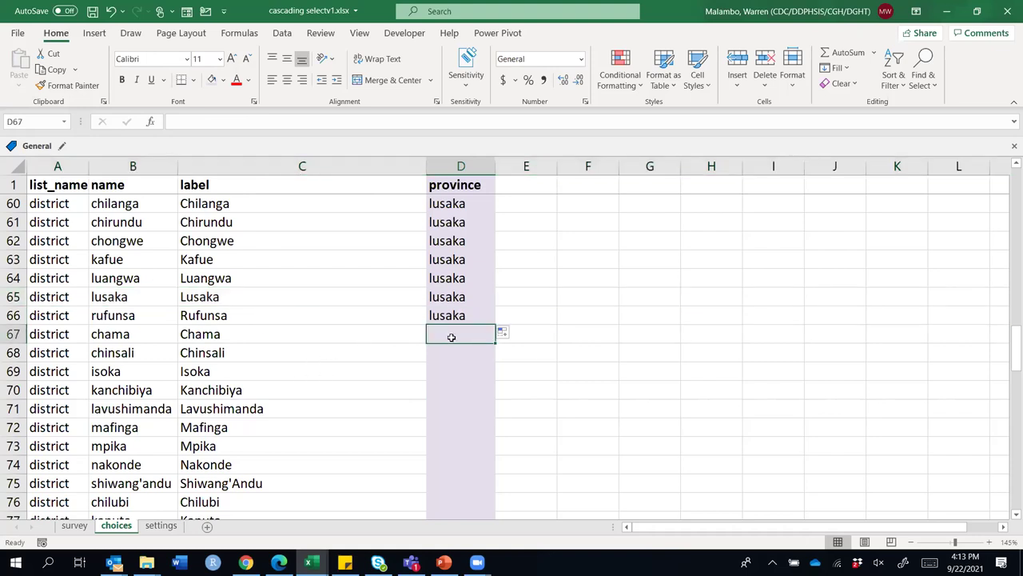
scroll(451, 337, up, 20)
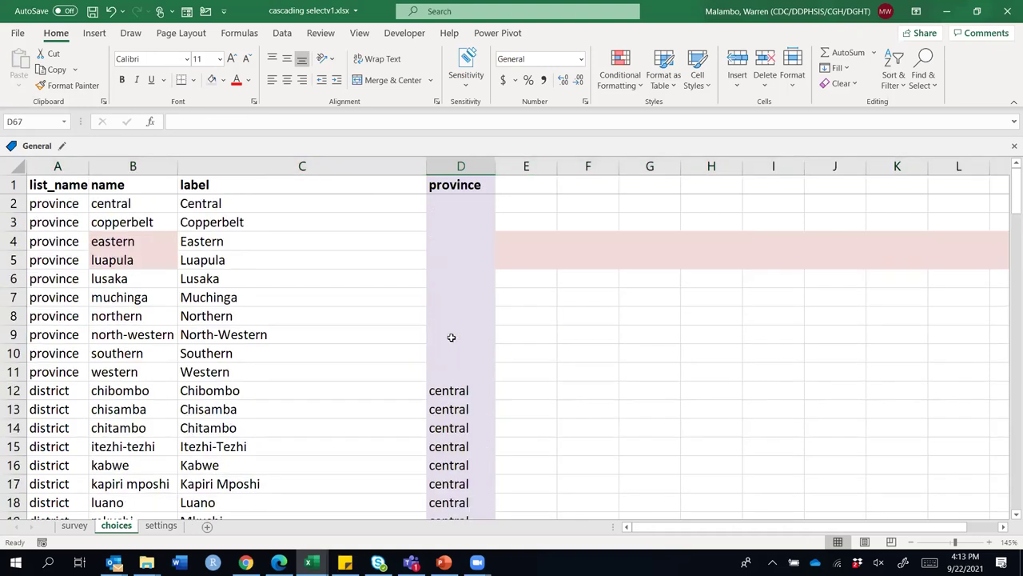
click(159, 295)
key(ctrl+c)
scroll(275, 296, down, 20)
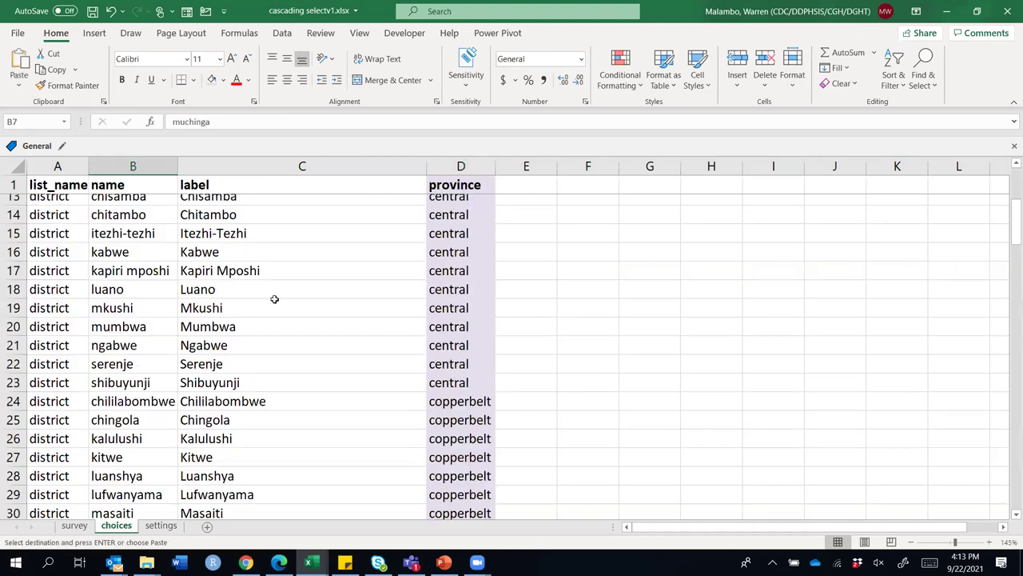
scroll(472, 232, up, 5)
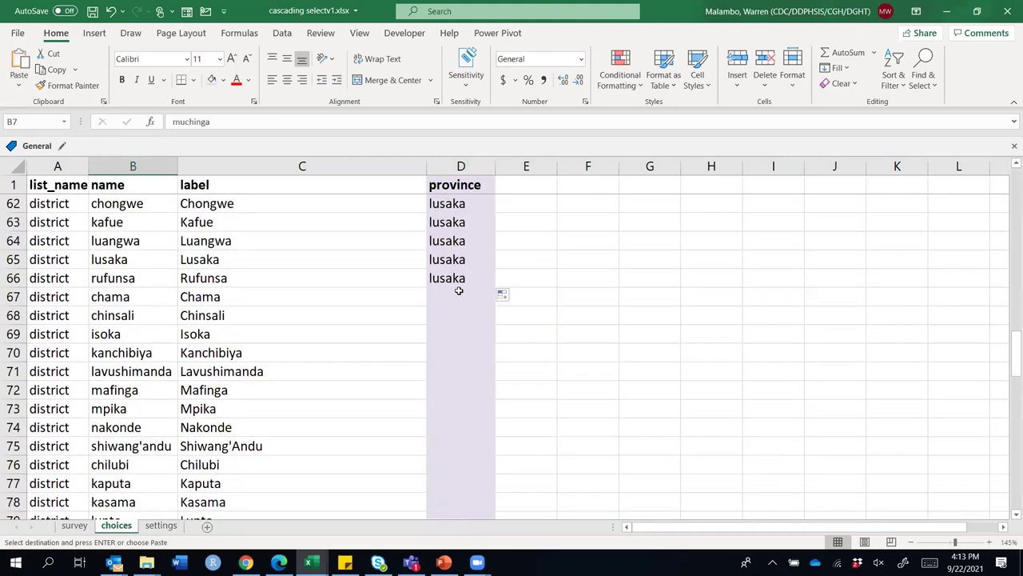
click(448, 297)
right_click(448, 302)
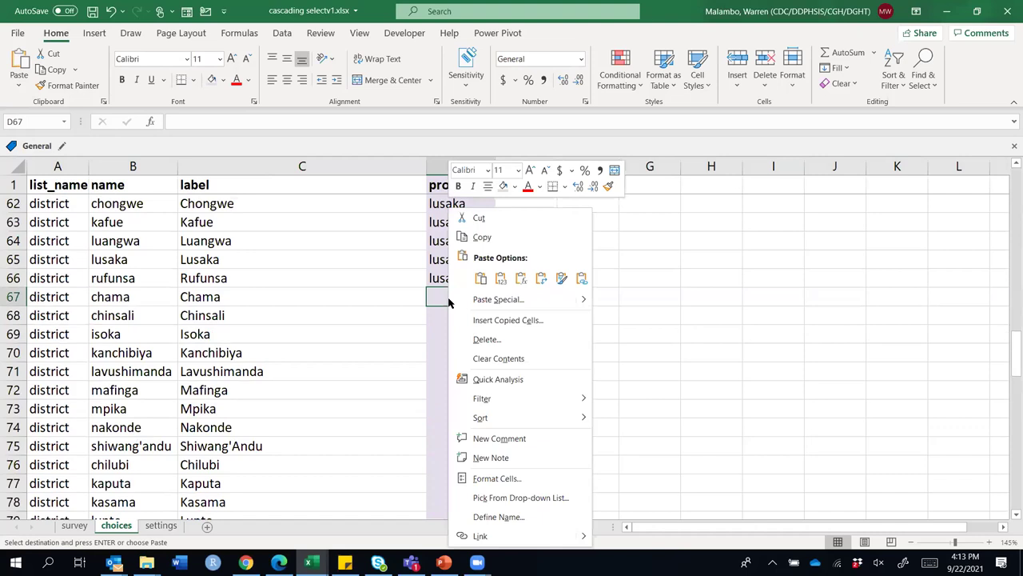
click(499, 278)
drag(495, 306, 485, 439)
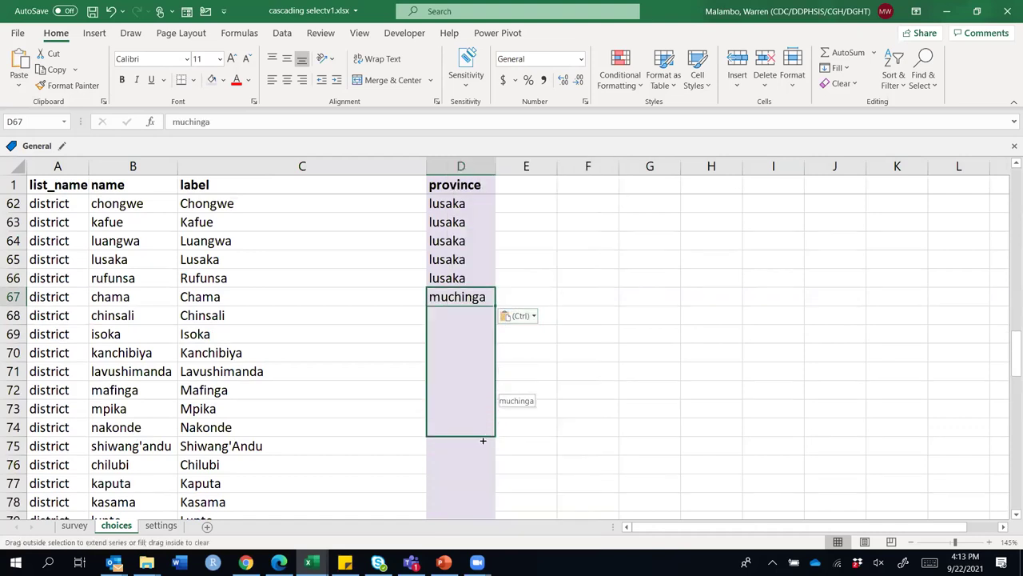
mouse_move(483, 441)
mouse_down()
mouse_move(476, 485)
mouse_move(473, 453)
mouse_up()
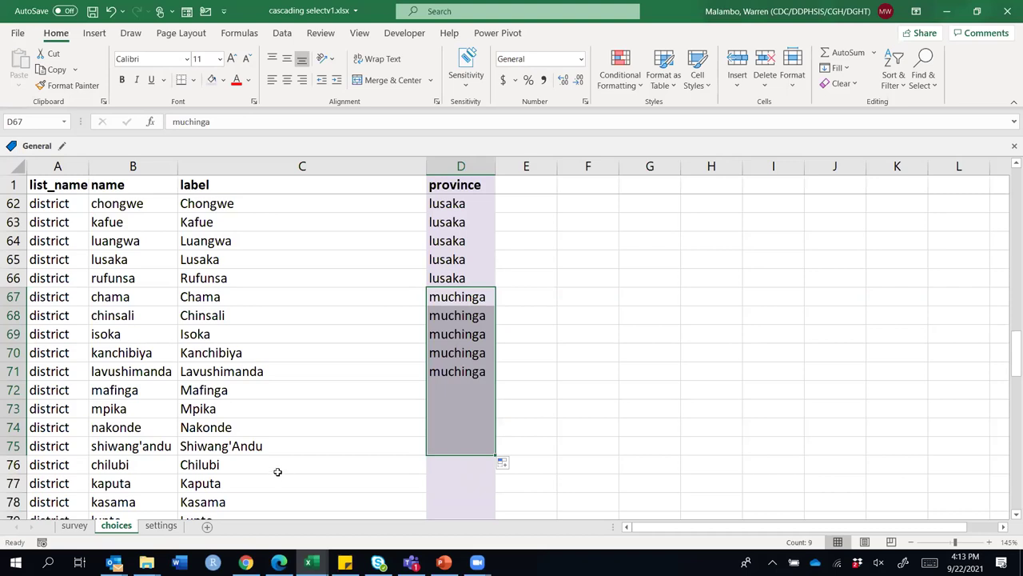
Correct the district label in C75 to read Shiwang'andu with a lowercase a after the apostrophe
click(241, 446)
double_click(241, 447)
key(BackSpace)
text(a)
key(Return)
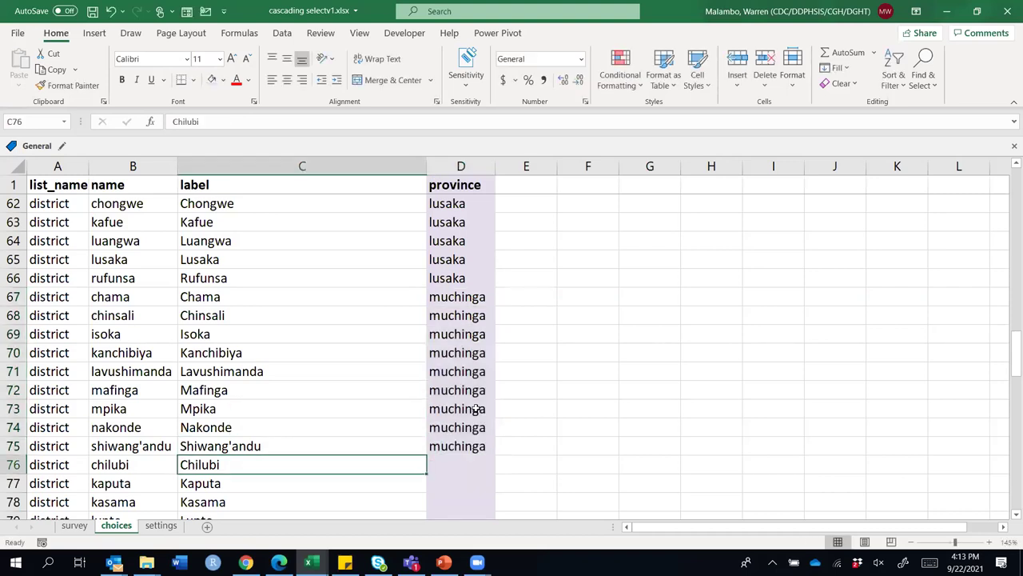
Copy northern from B8 as a value into D76 and fill it down through D87
scroll(475, 407, down, 3)
scroll(475, 408, down, 2)
scroll(464, 367, up, 5)
scroll(440, 339, up, 20)
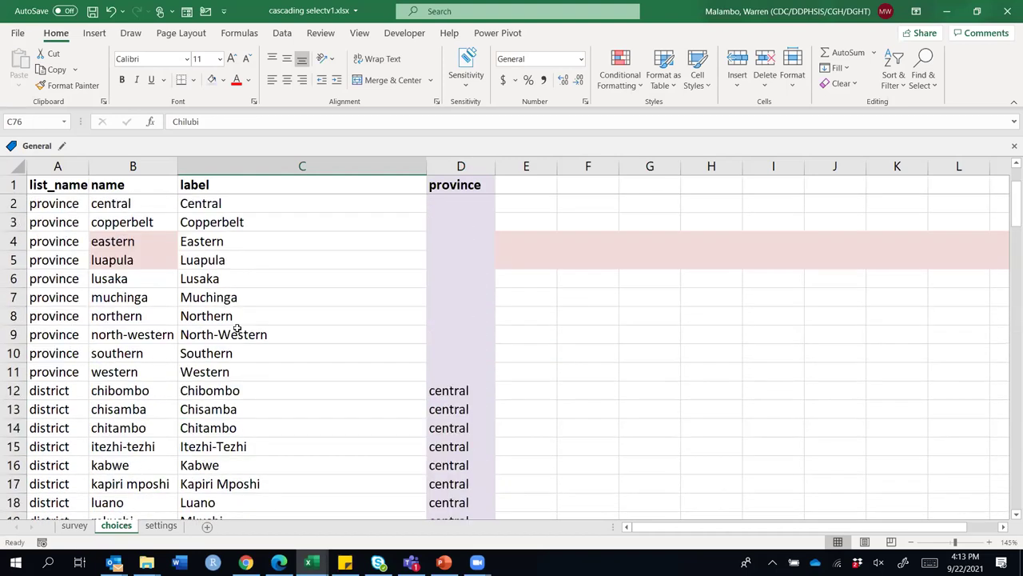
click(118, 317)
key(ctrl+c)
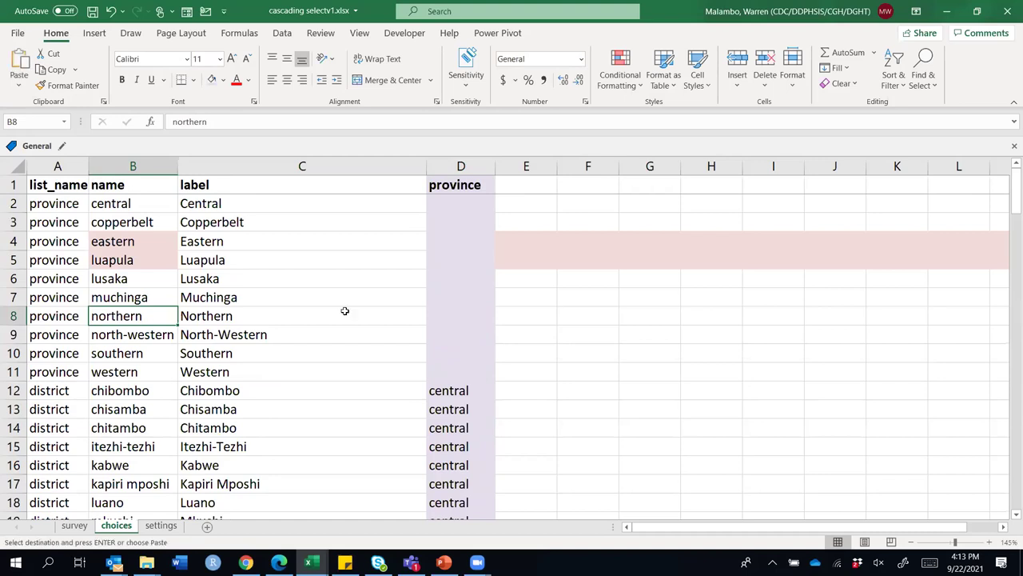
scroll(384, 307, down, 3)
scroll(388, 307, down, 11)
scroll(467, 312, down, 6)
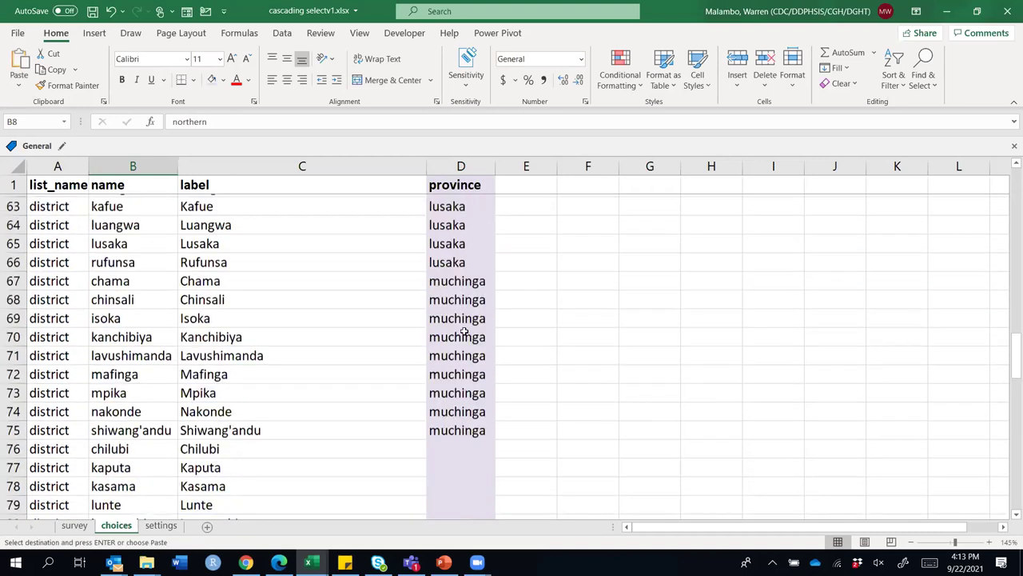
click(441, 466)
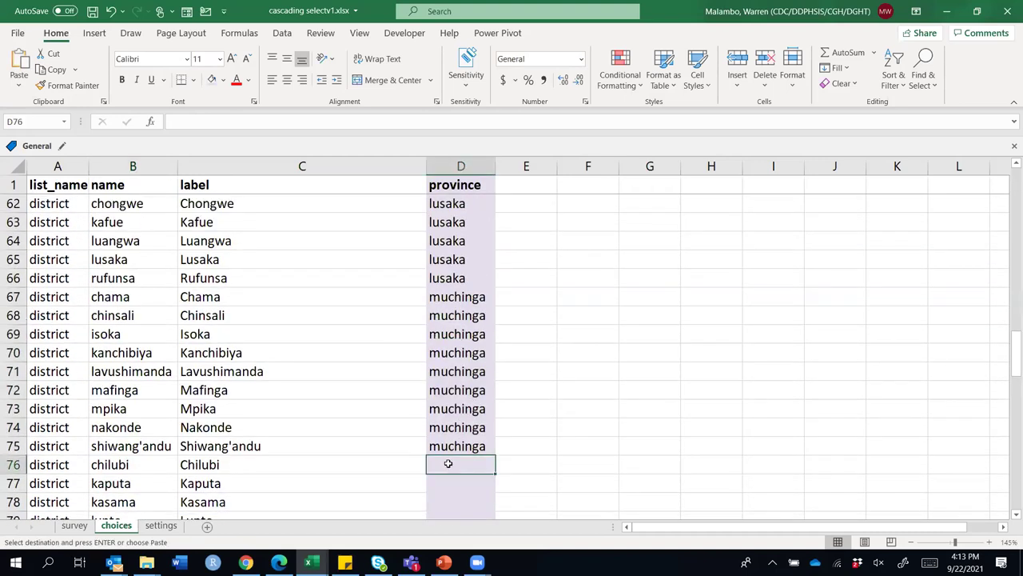
right_click(448, 463)
click(477, 197)
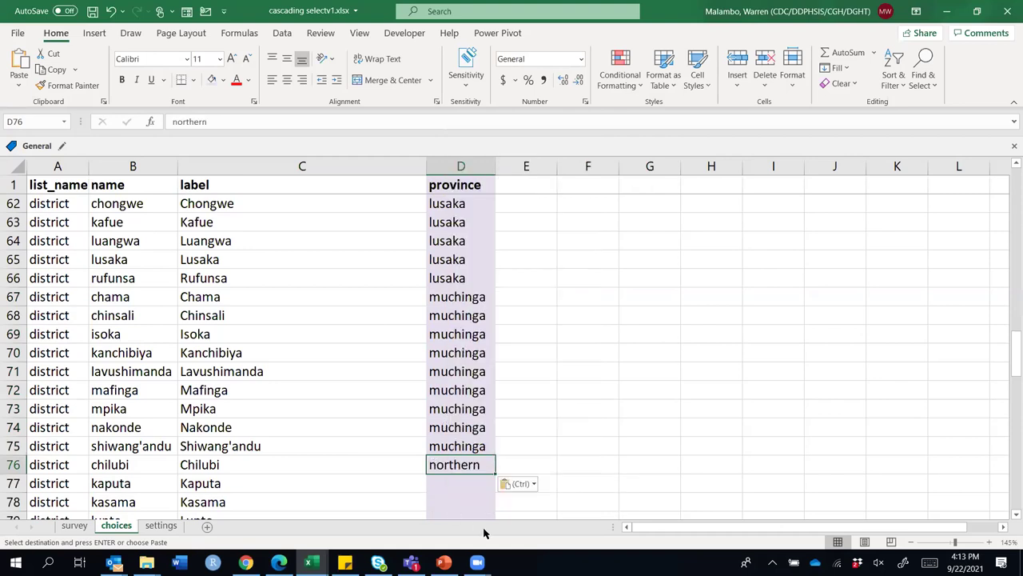
mouse_move(496, 473)
mouse_down()
mouse_move(501, 537)
mouse_move(503, 482)
mouse_move(521, 519)
mouse_move(511, 445)
mouse_move(515, 471)
mouse_up()
Copy north-western from B9 as a value into D88 and fill it down through D98
scroll(280, 419, up, 20)
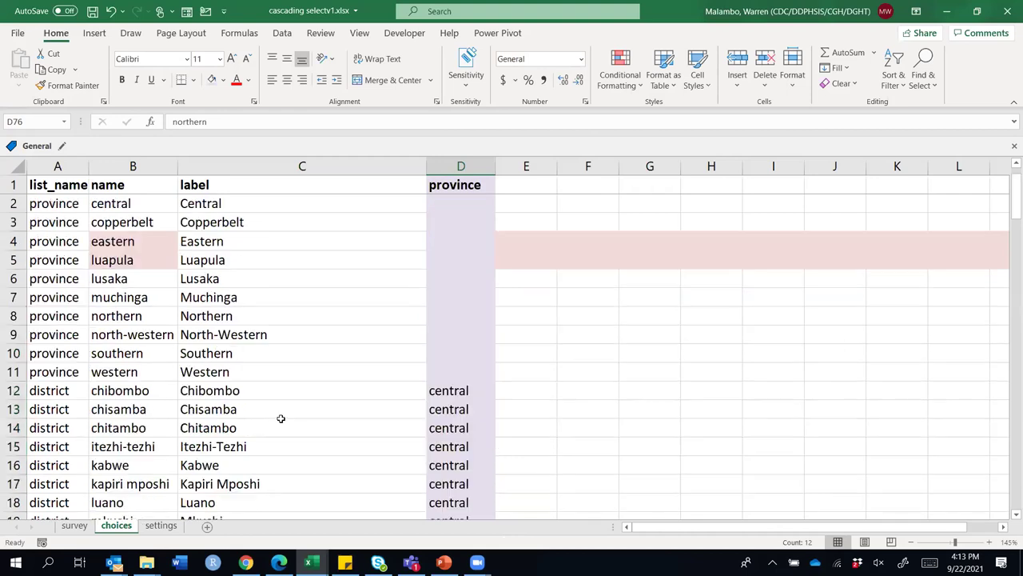
click(137, 335)
key(ctrl+c)
scroll(271, 314, down, 20)
scroll(274, 315, down, 7)
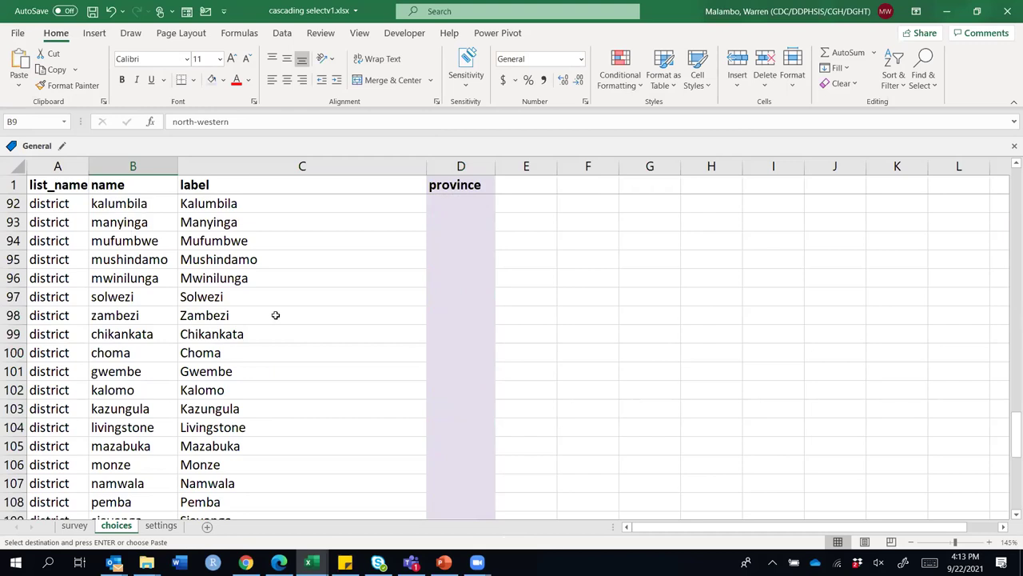
scroll(311, 322, up, 10)
scroll(360, 335, down, 6)
scroll(371, 331, up, 1)
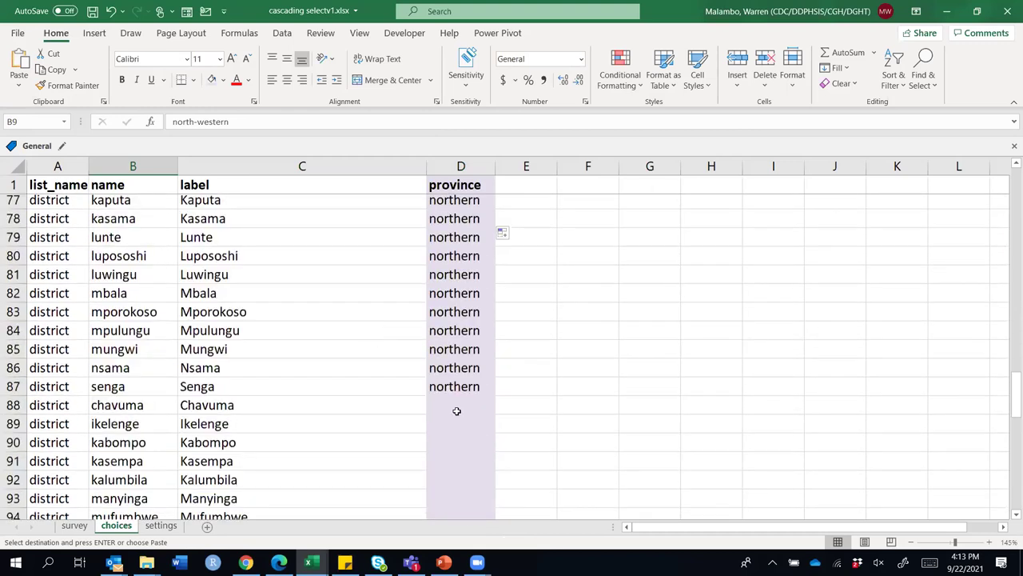
click(454, 409)
right_click(453, 411)
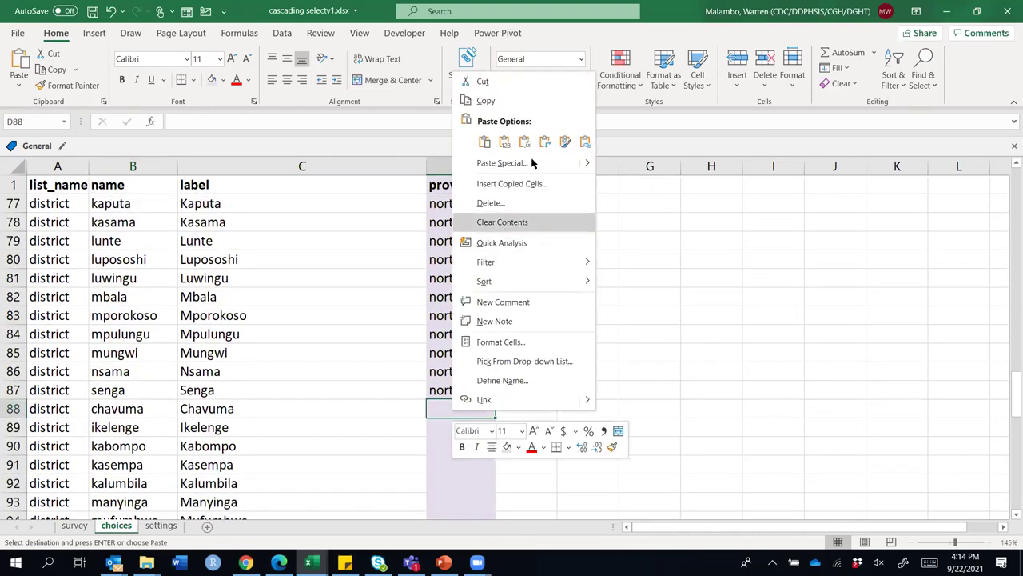
click(504, 142)
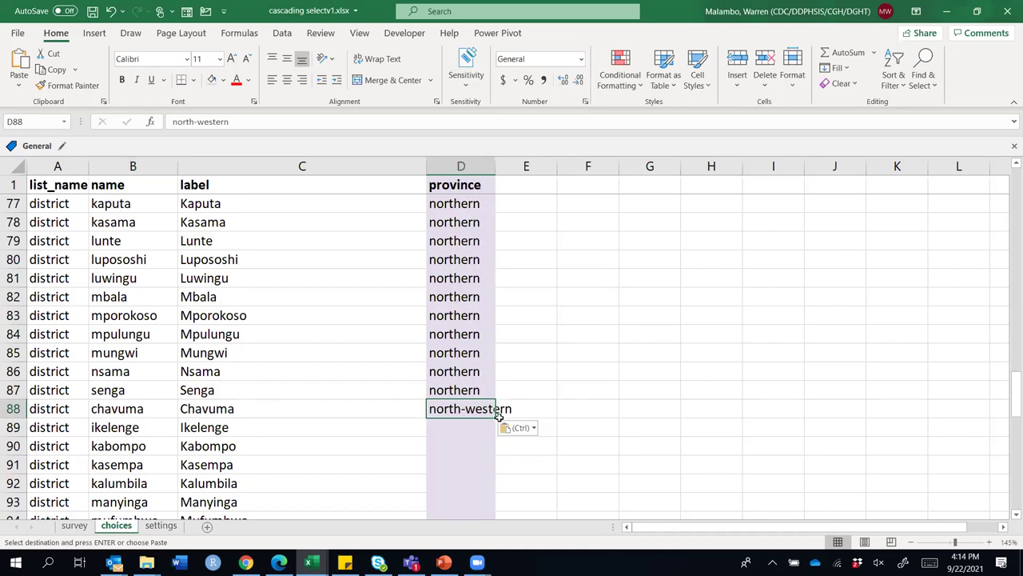
drag(488, 437, 499, 416)
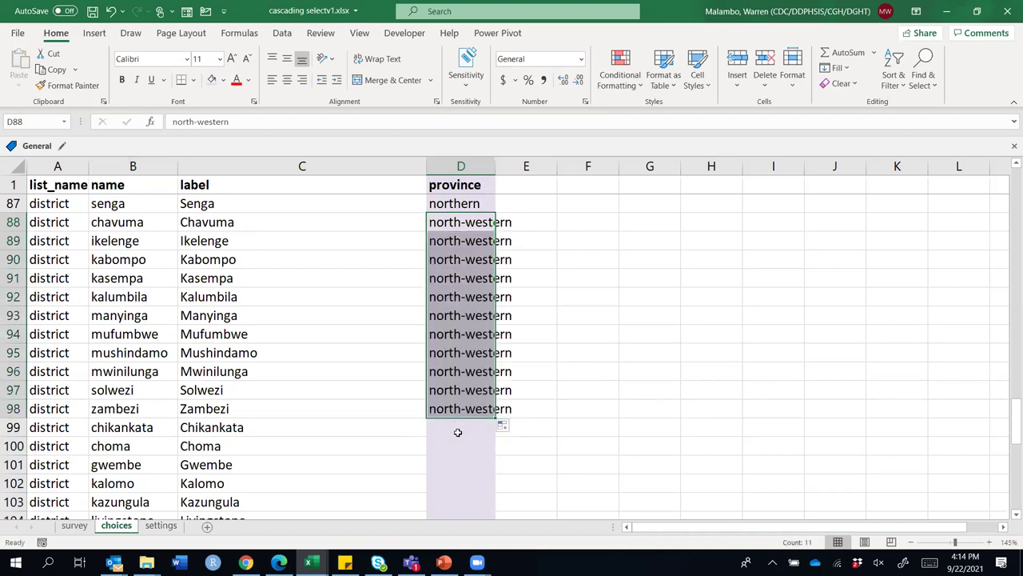
Enter southern in D99 and fill it down through D111, so that zimba is the last district covered
click(457, 431)
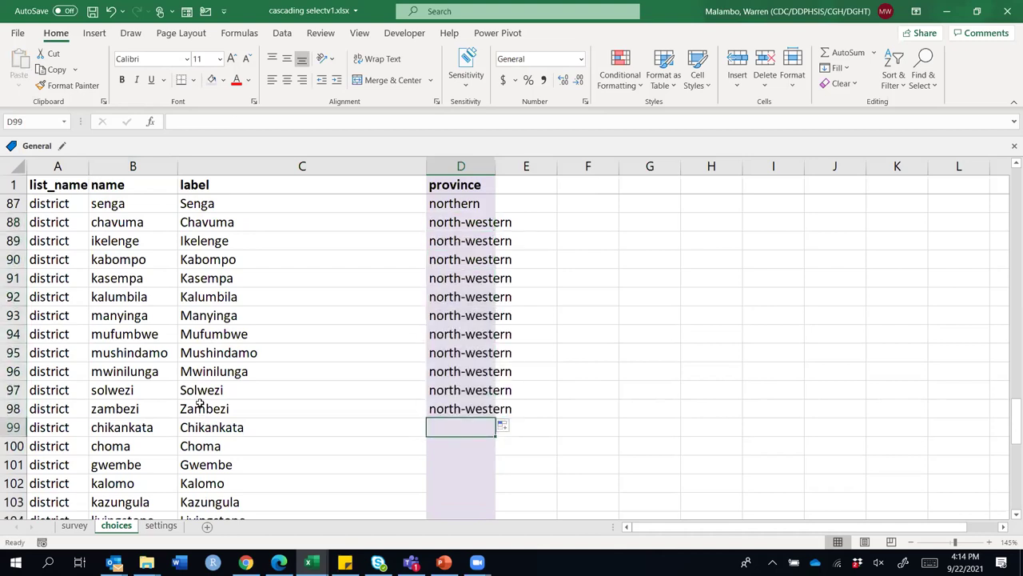
text(souther)
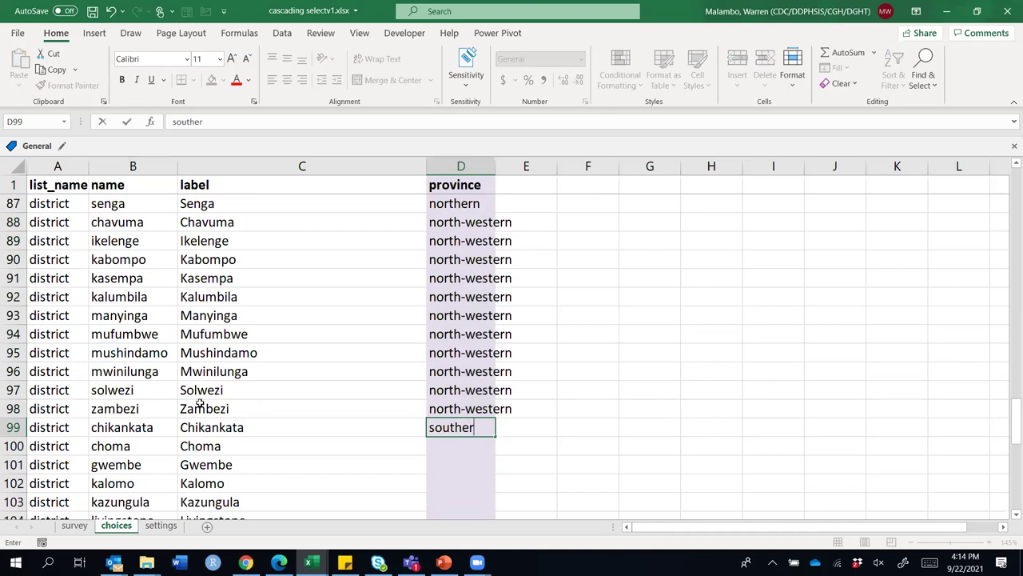
text(n)
key(Return)
click(442, 430)
drag(495, 434, 509, 395)
Enter western in D112, fill it down through D127 for the remaining districts, and save the workbook
click(463, 411)
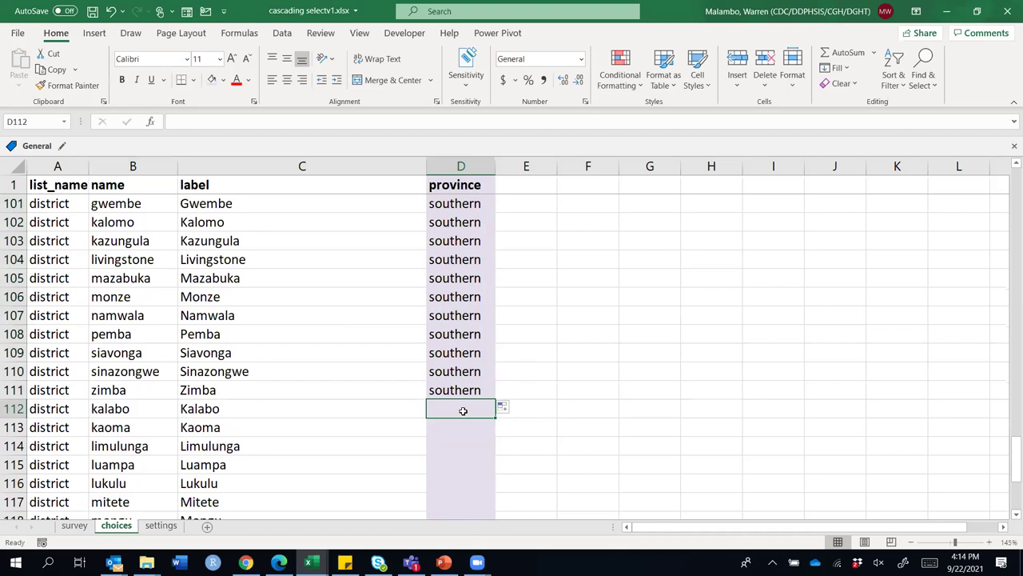
text(western)
key(Return)
click(480, 411)
drag(496, 419, 518, 422)
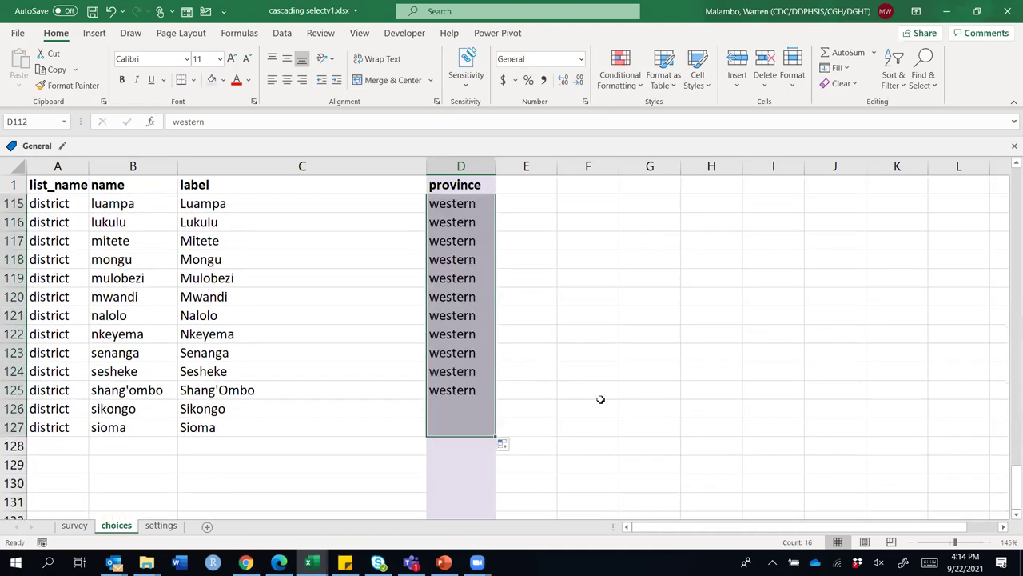
key(ctrl+s)
Add a choice_filter column header in H1 of the survey sheet and fit column H to its text
scroll(600, 399, up, 20)
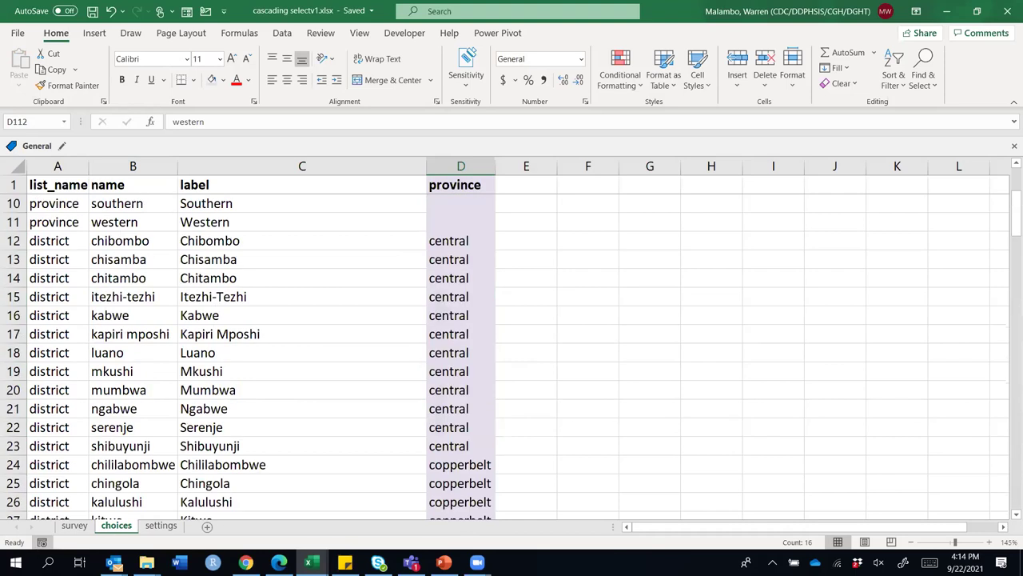
click(74, 525)
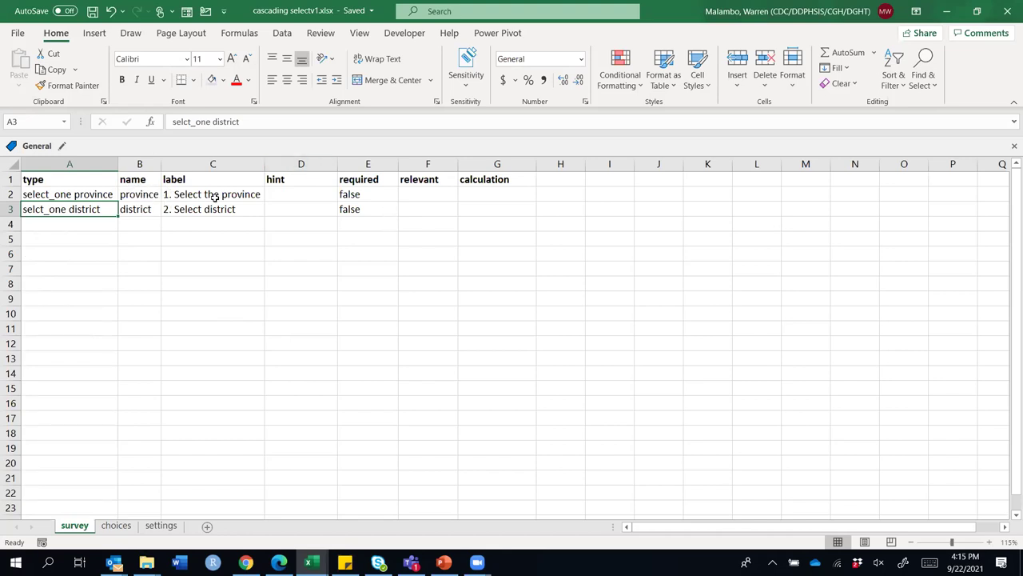
click(555, 181)
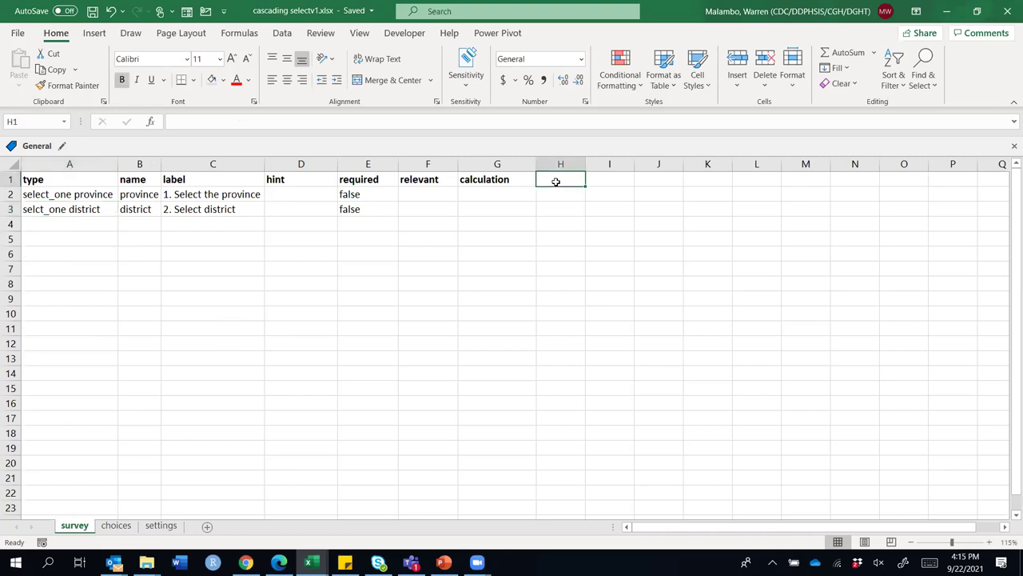
text(cho)
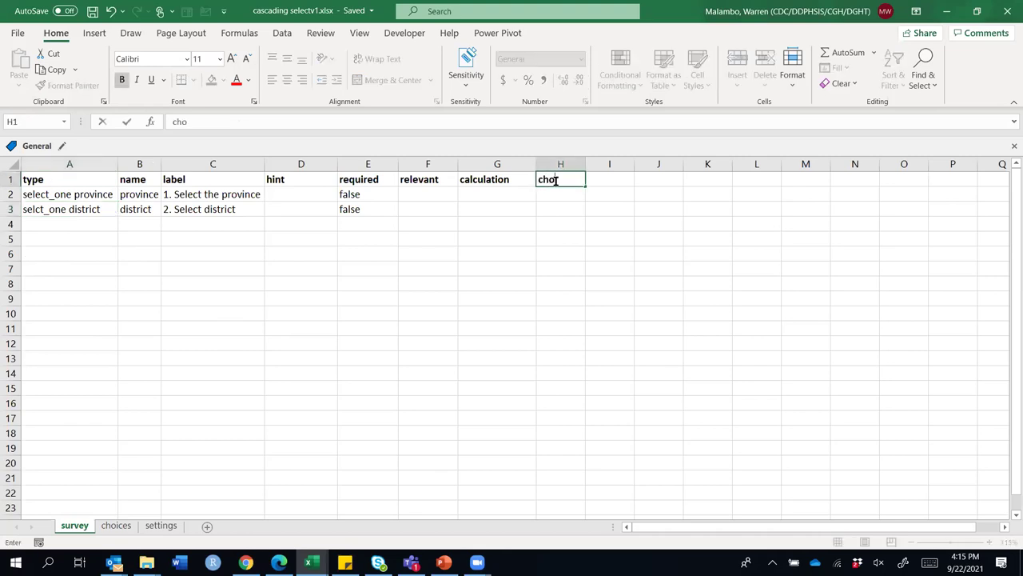
text(ice_filter)
key(Return)
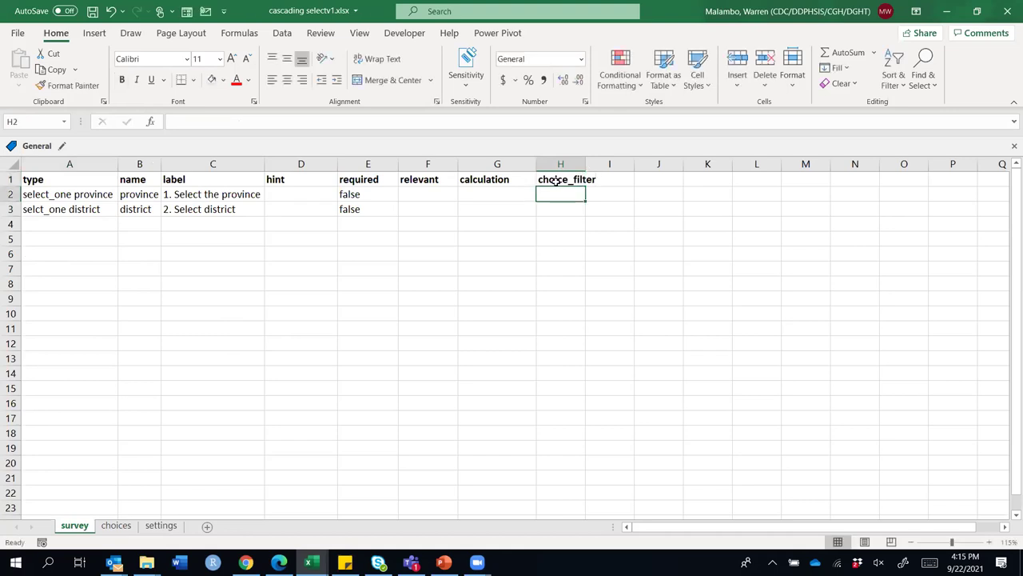
double_click(585, 164)
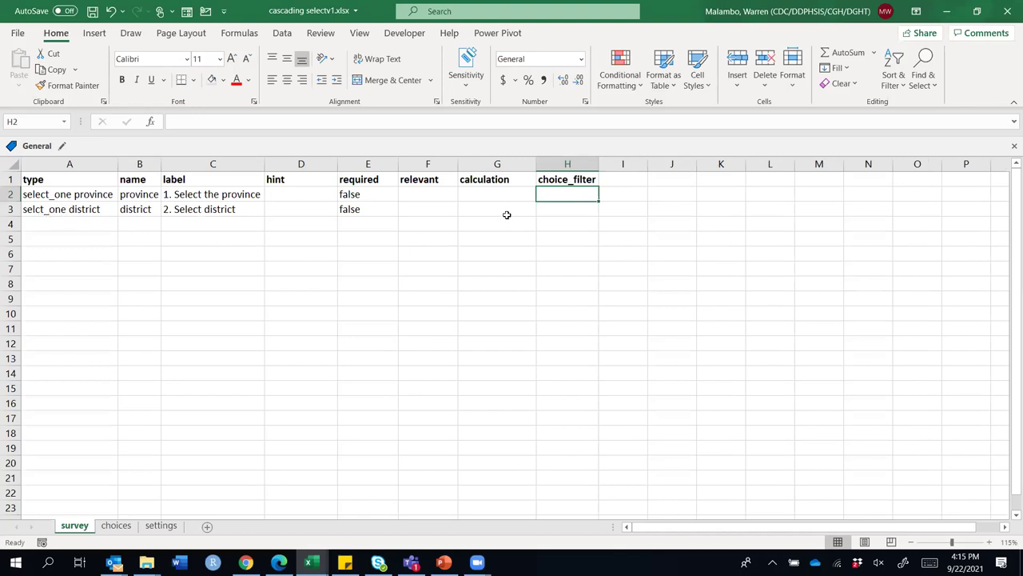
Enter province in H3 for the district question and check that name against the province column on the choices sheet
click(559, 209)
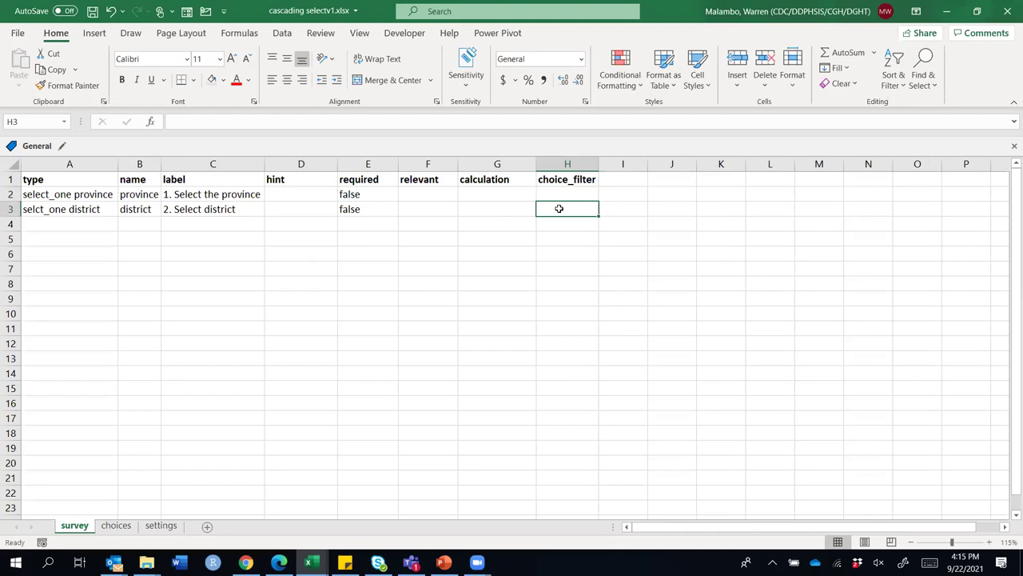
text(p)
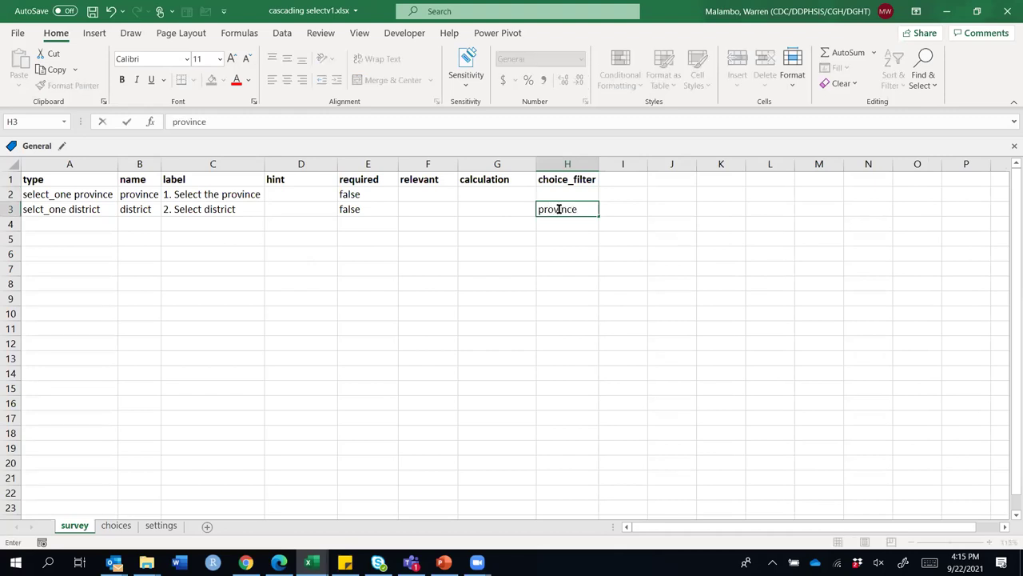
text(rovince)
click(116, 525)
click(466, 164)
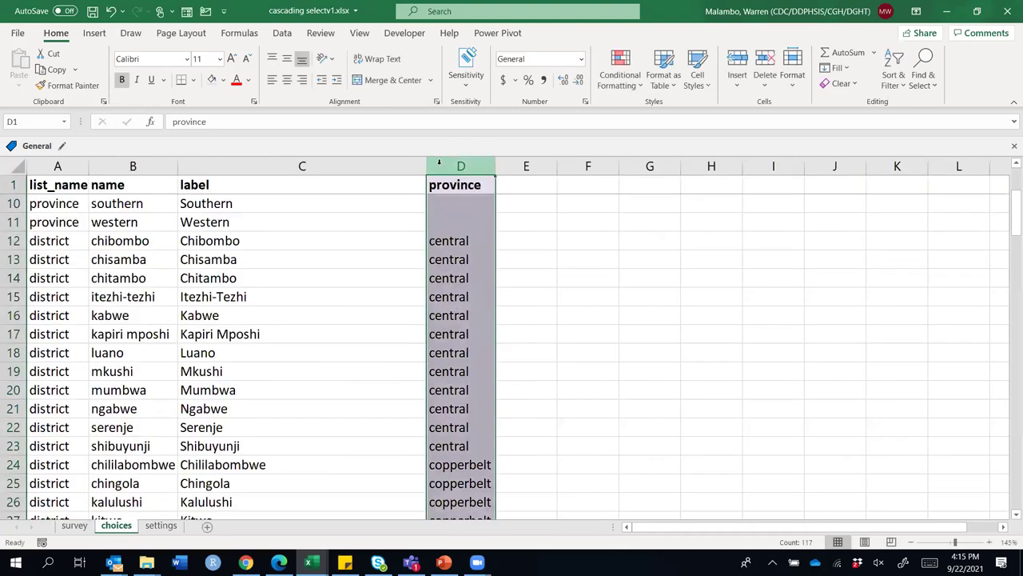
click(81, 527)
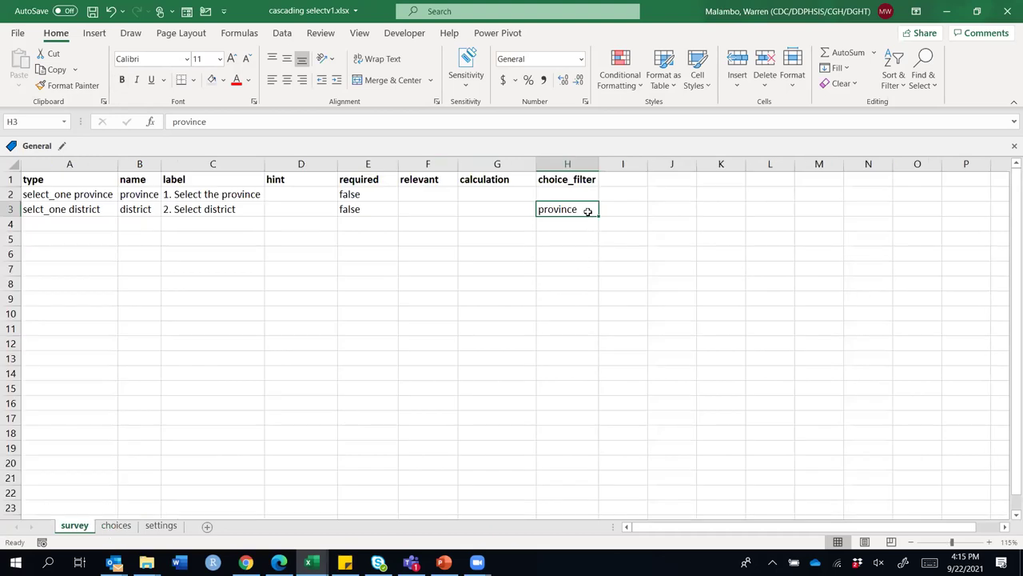
Extend the district question's choice filter in H3 to province=${province}
double_click(588, 211)
text(=${pro)
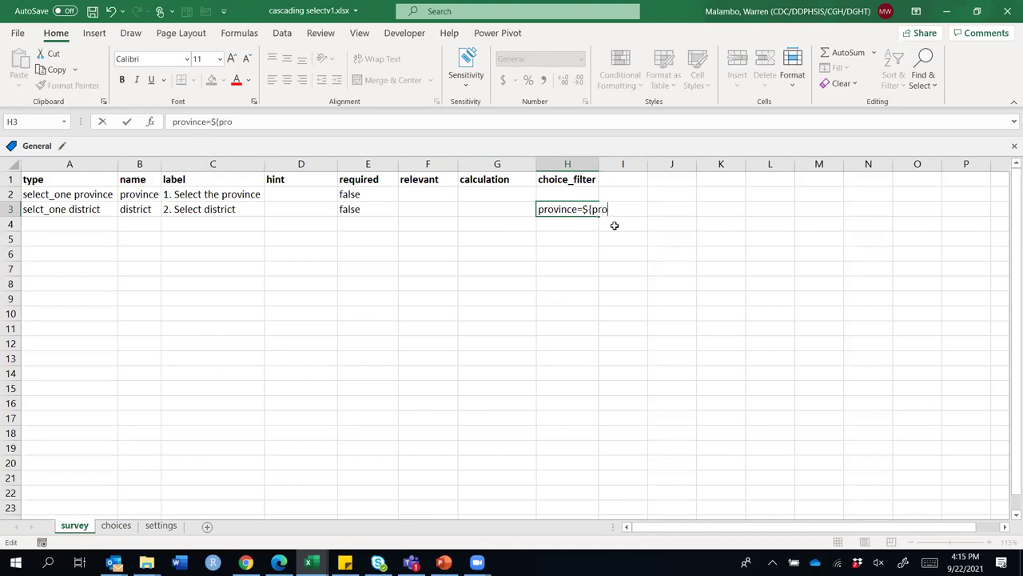
text(ce)
click(584, 294)
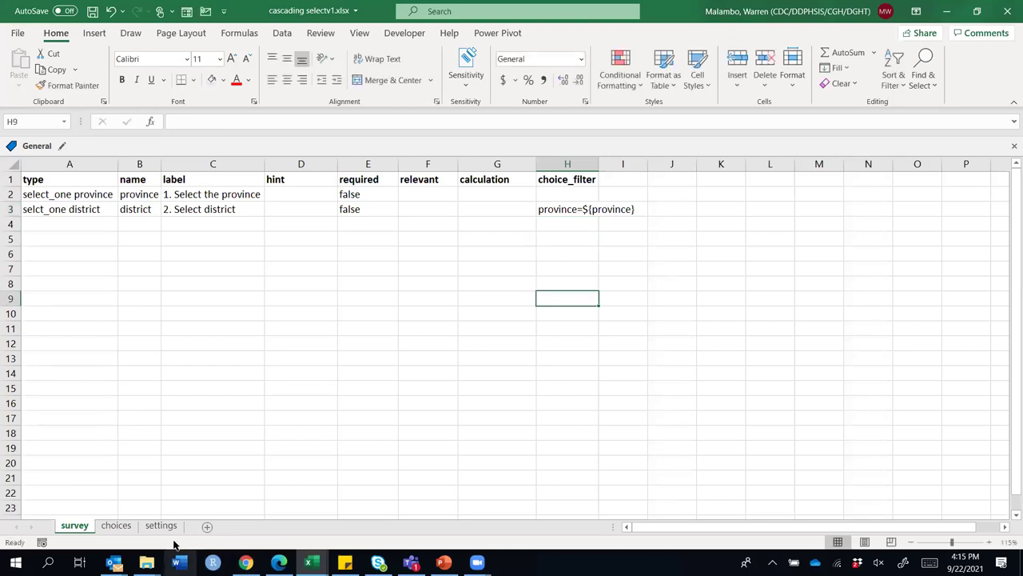
Compare the district question's choice filter on the survey sheet with the district list and province column on the choices sheet
click(117, 526)
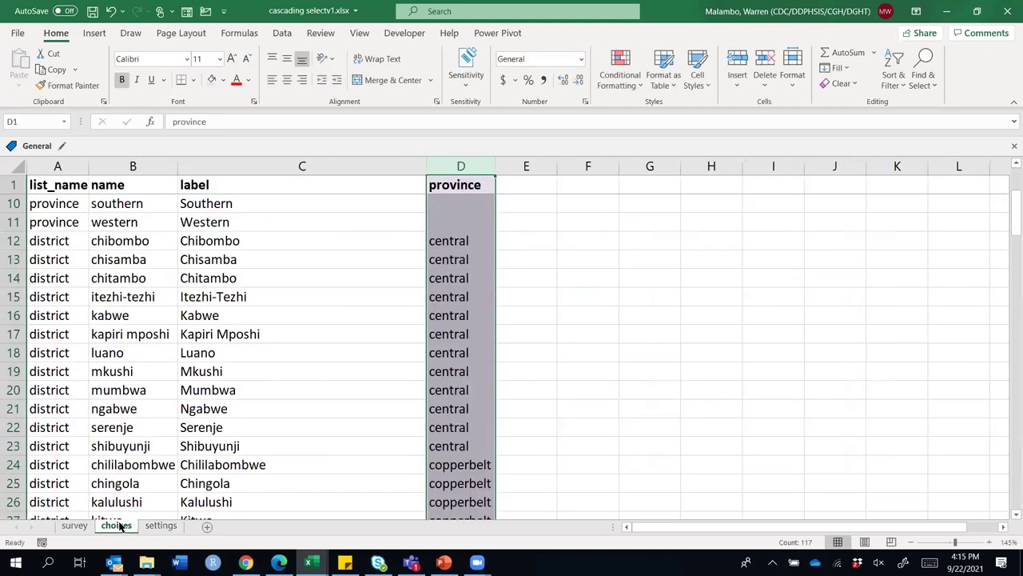
click(75, 526)
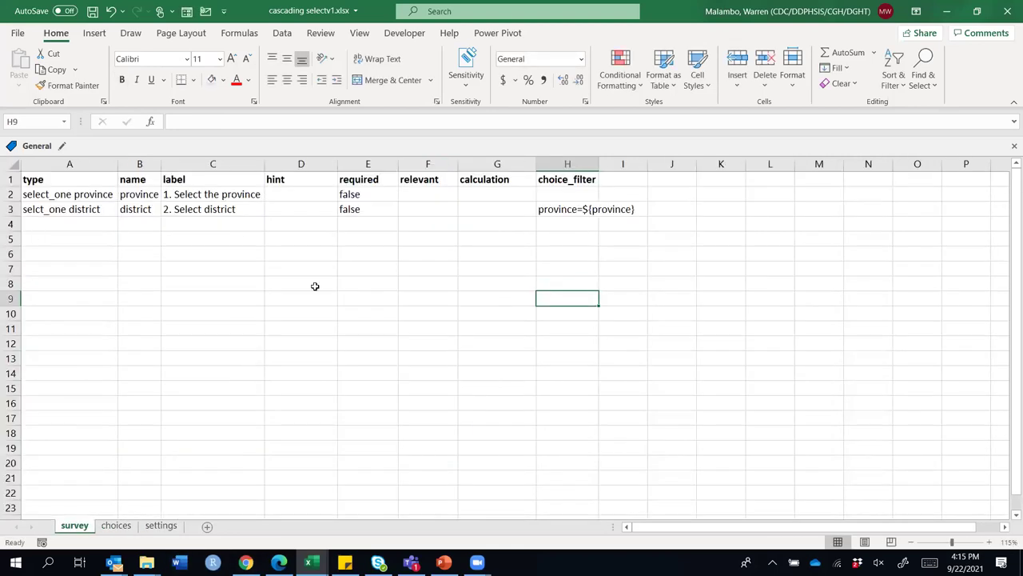
click(9, 209)
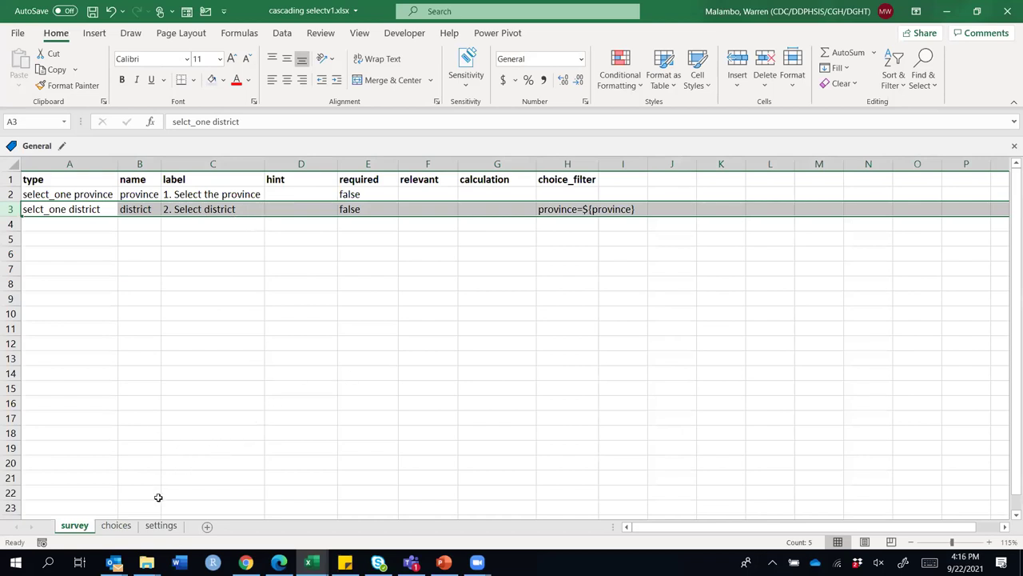
click(116, 525)
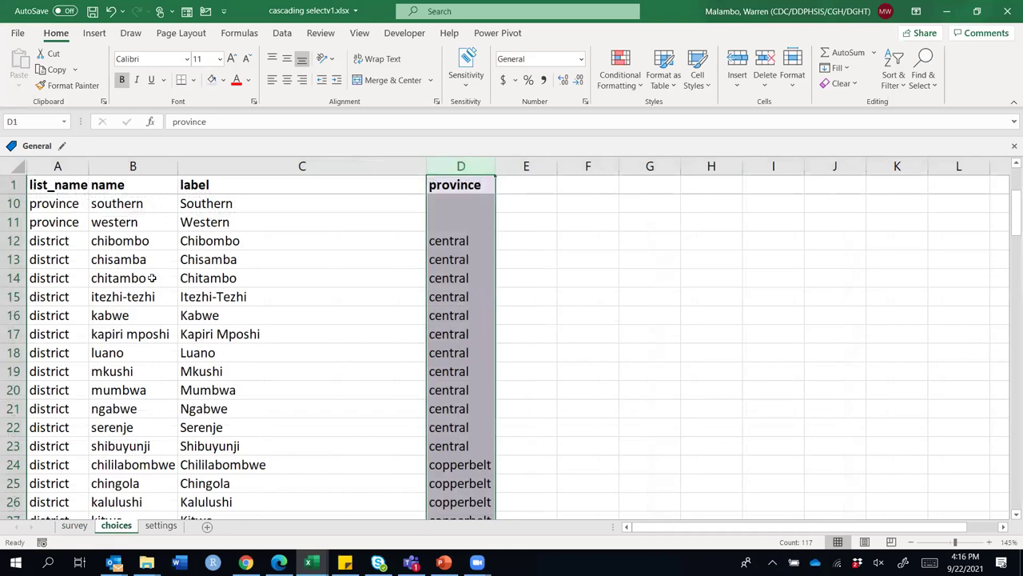
click(74, 526)
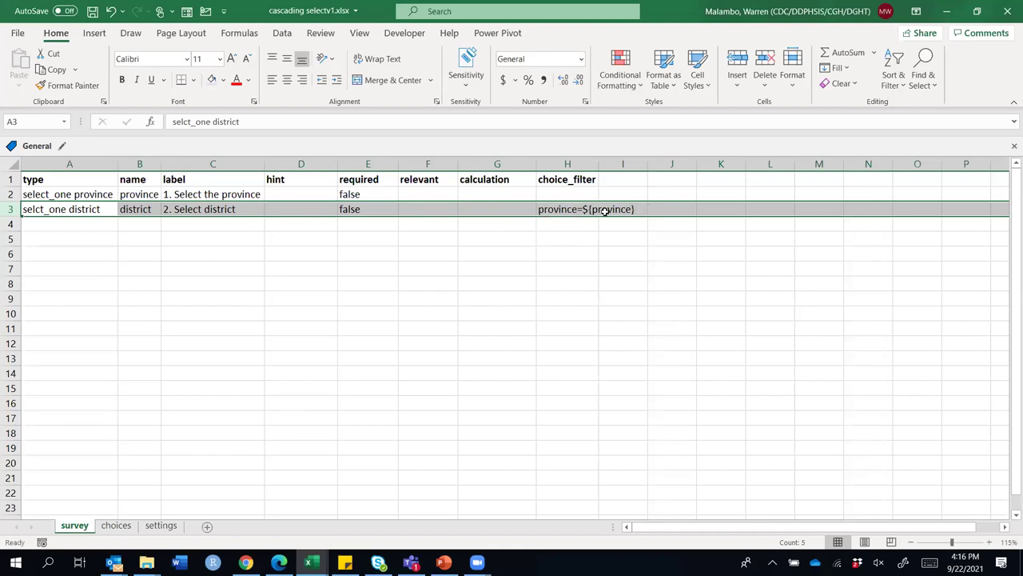
Widen the survey sheet's name column slightly and save the workbook
click(132, 194)
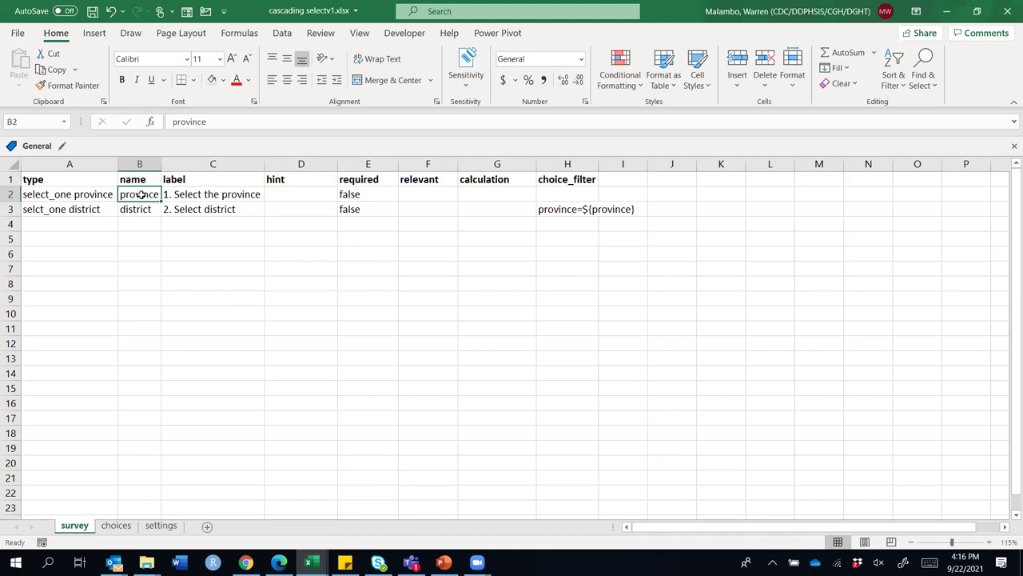
drag(161, 164, 163, 164)
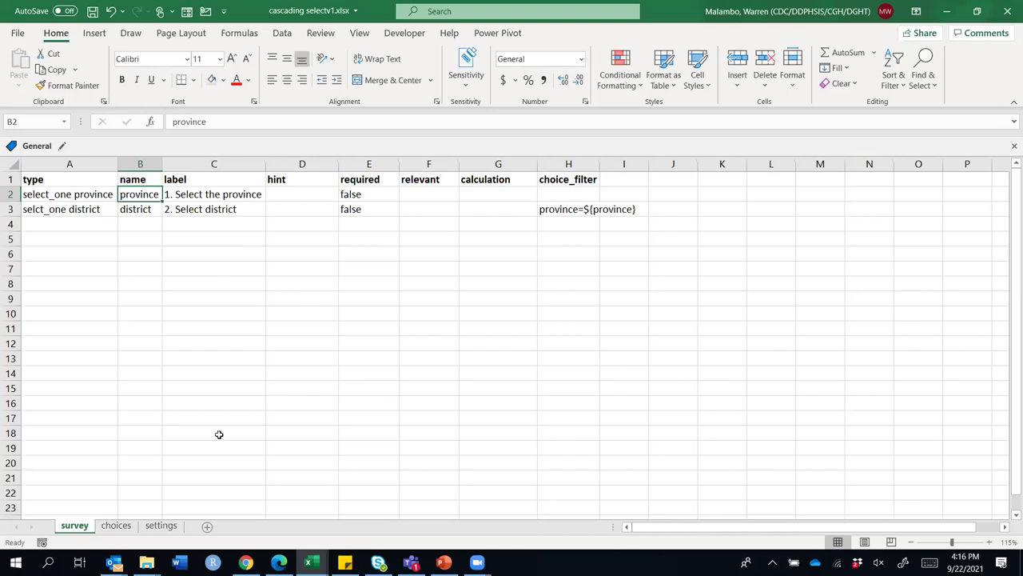
key(ctrl+s)
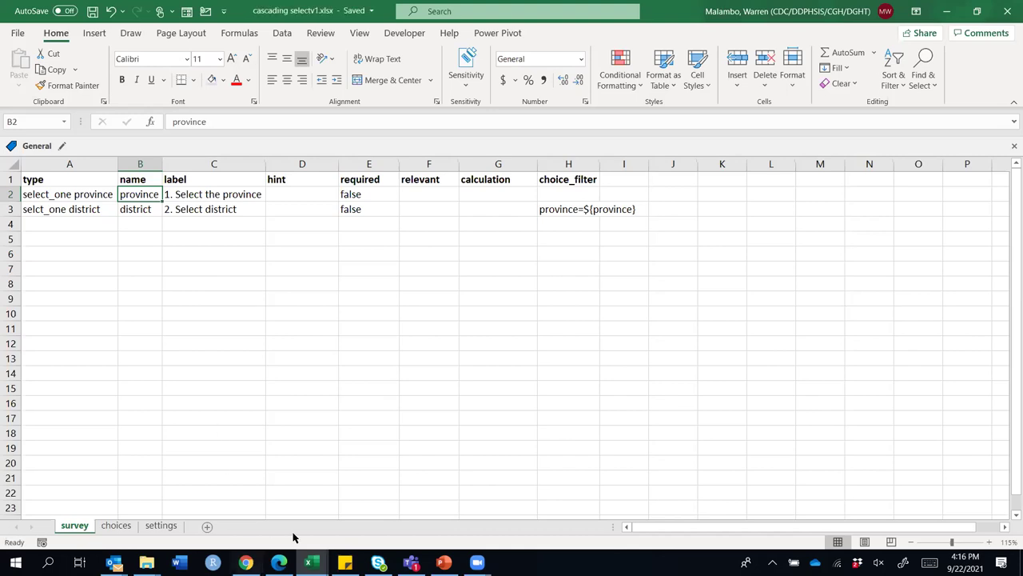
Switch to KoBoToolbox in Chrome, start a new project from an uploaded XLSForm, and browse for the file
click(245, 562)
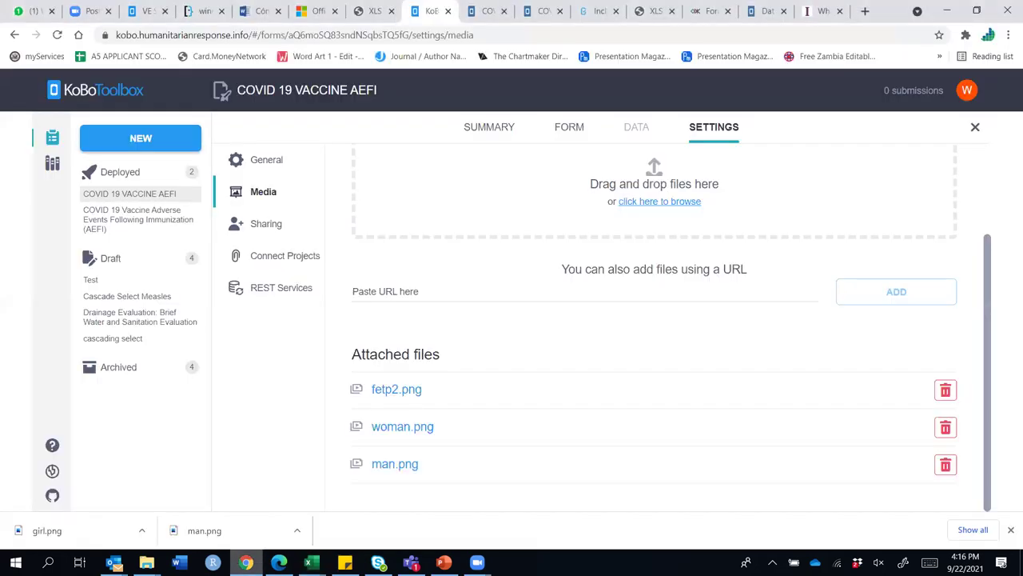
drag(245, 559, 791, 222)
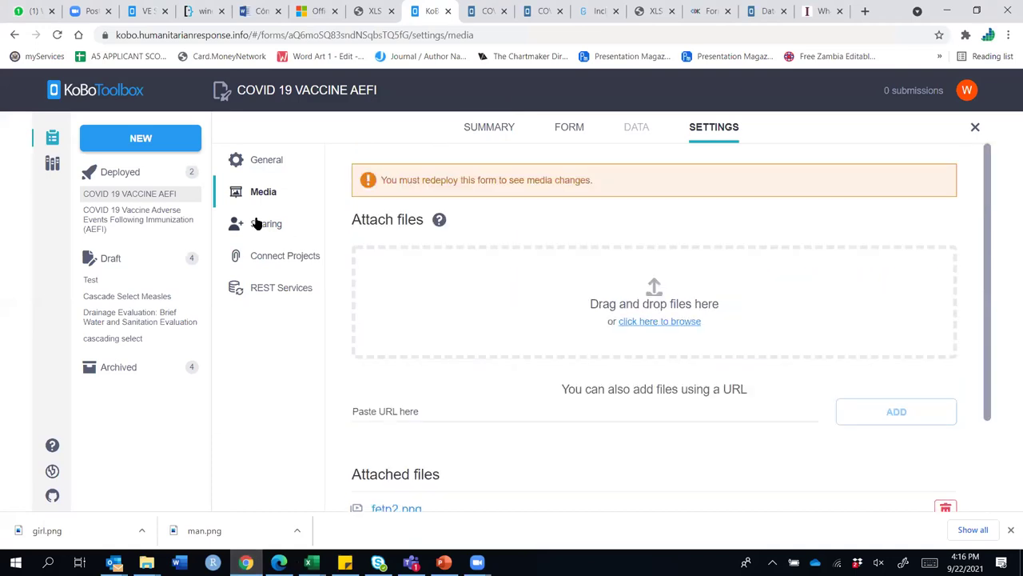
click(139, 142)
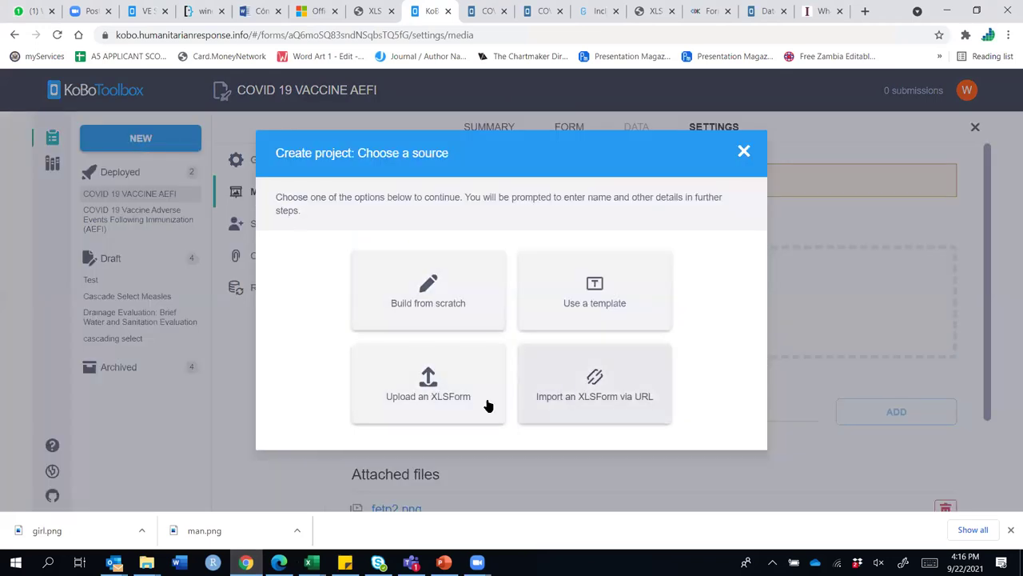
click(445, 393)
drag(689, 366, 483, 311)
click(483, 311)
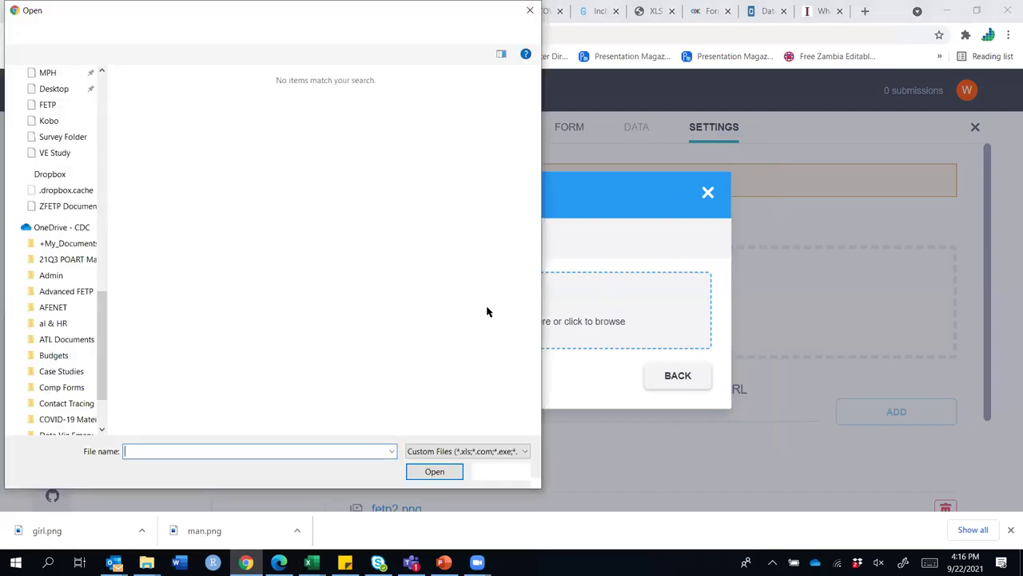
Try to upload cascading selectv1.xlsx from the Downloads folder as the new project's XLSForm
scroll(83, 104, up, 8)
scroll(72, 110, up, 3)
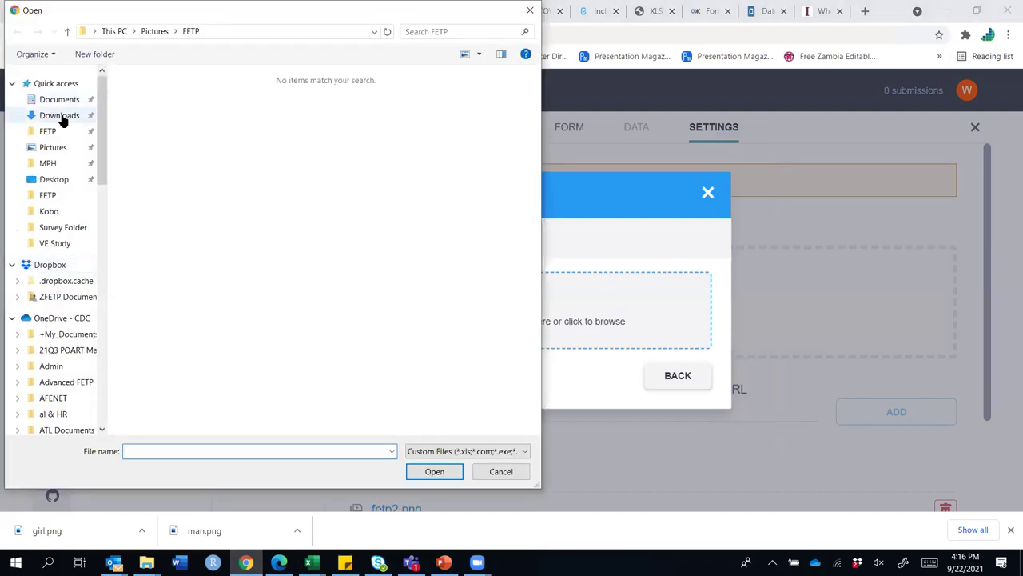
click(54, 115)
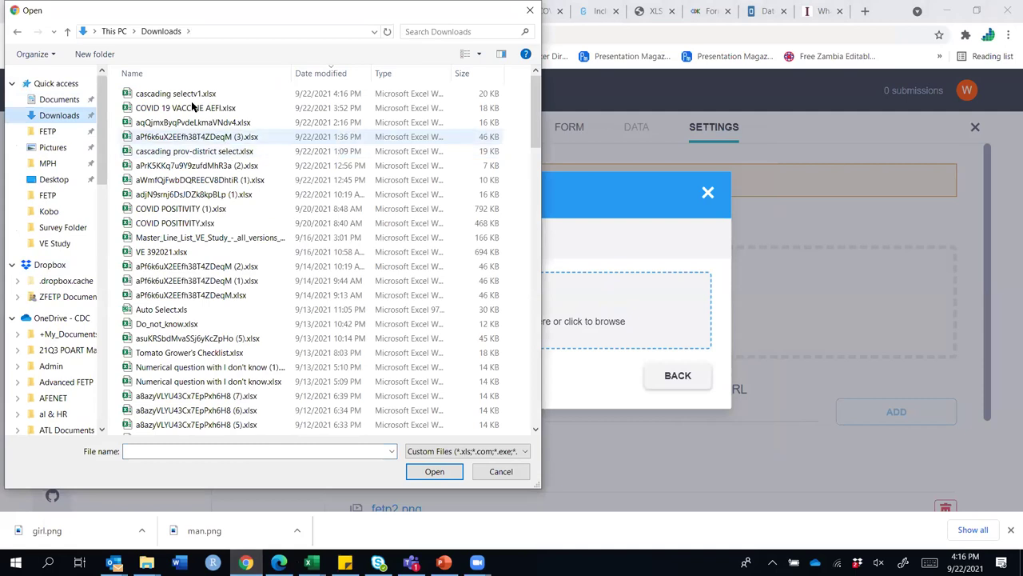
click(434, 471)
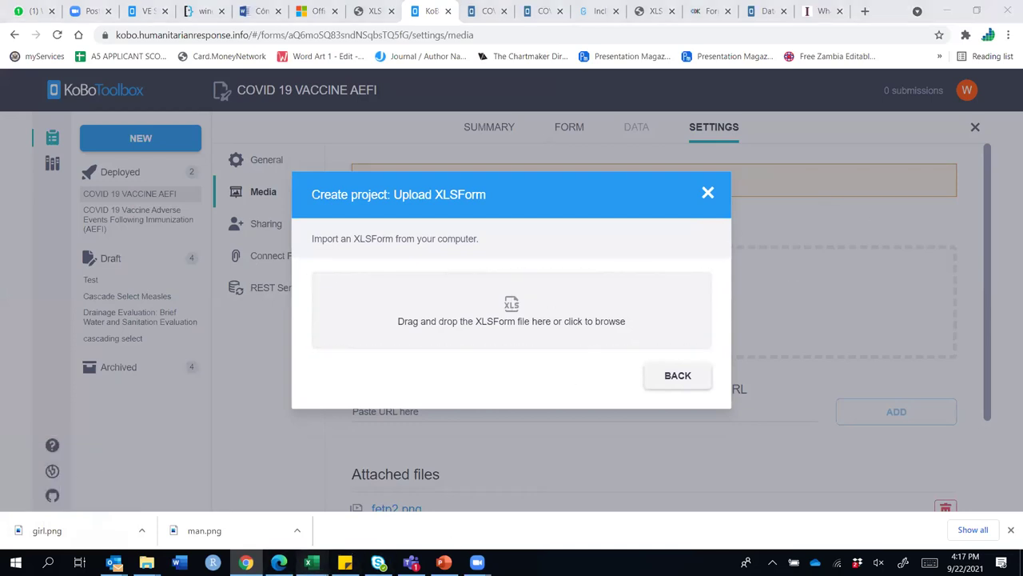
Return to the Excel workbook and check the choices sheet's district list name against the list named in A3 of the survey sheet
mouse_move(312, 562)
click(362, 519)
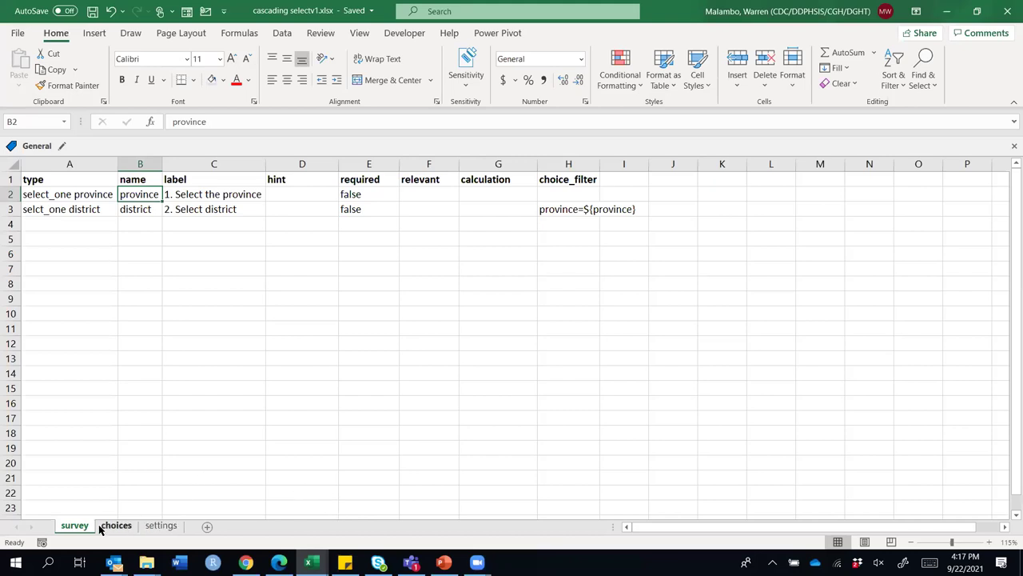
click(116, 526)
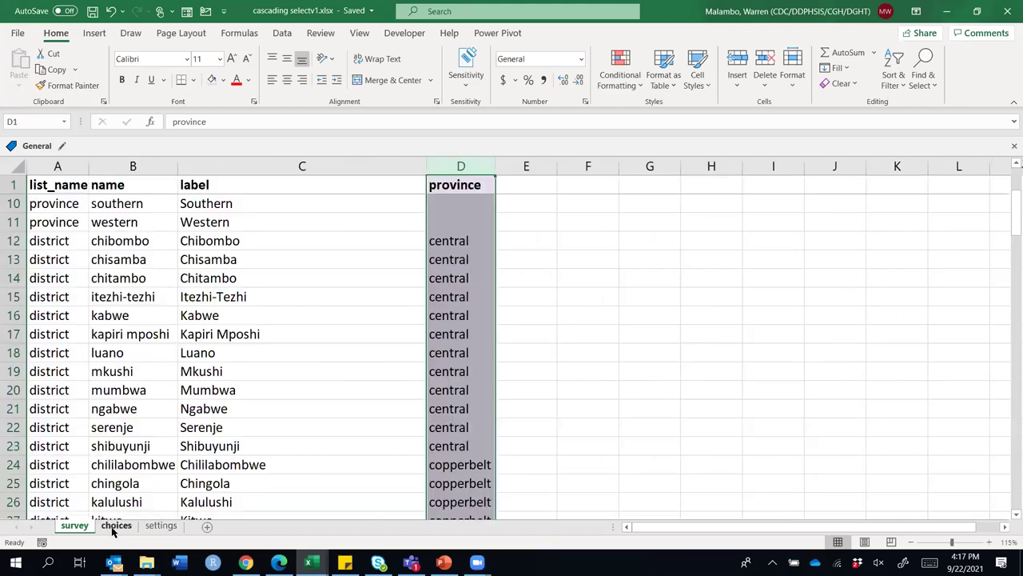
click(51, 373)
drag(205, 122, 165, 121)
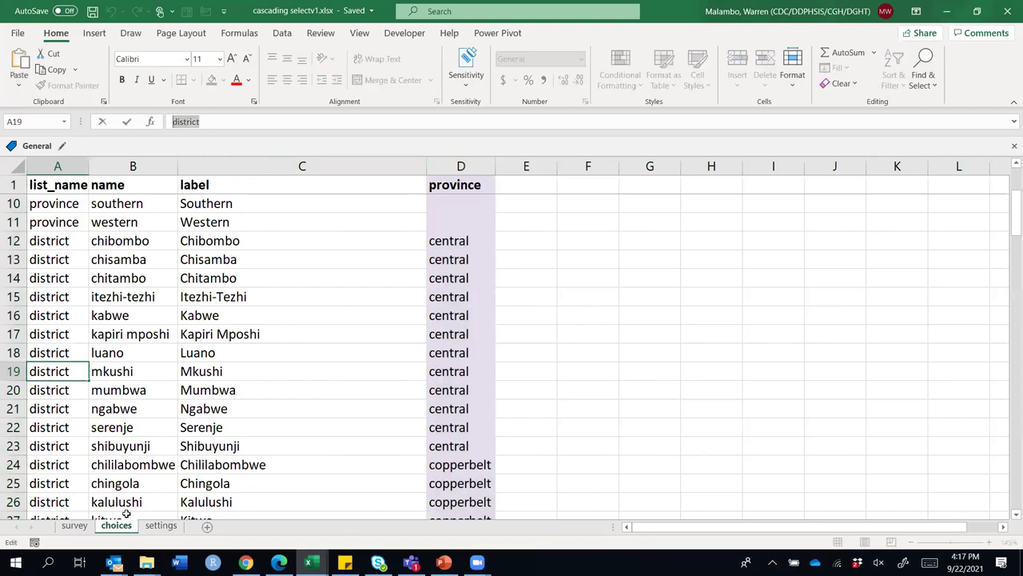
click(74, 526)
double_click(98, 208)
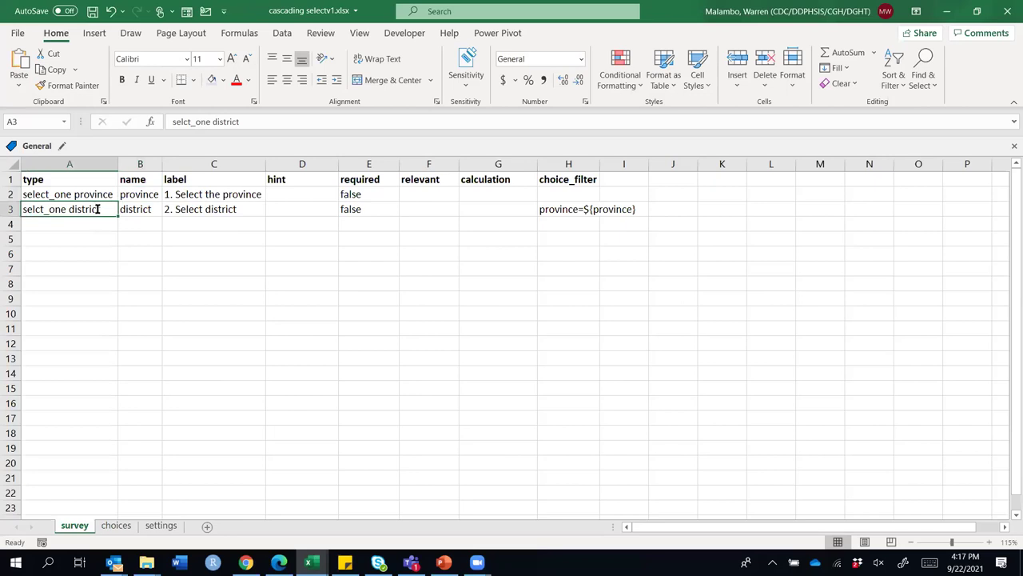
double_click(90, 206)
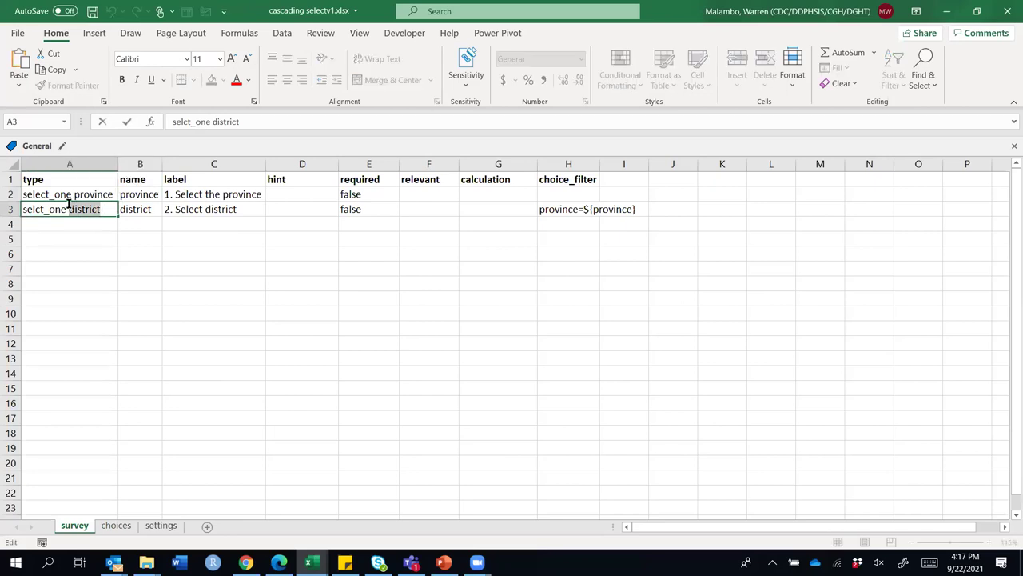
Change the Lusaka district's name in B65 of the choices sheet to lusaka dist and save the workbook
click(116, 525)
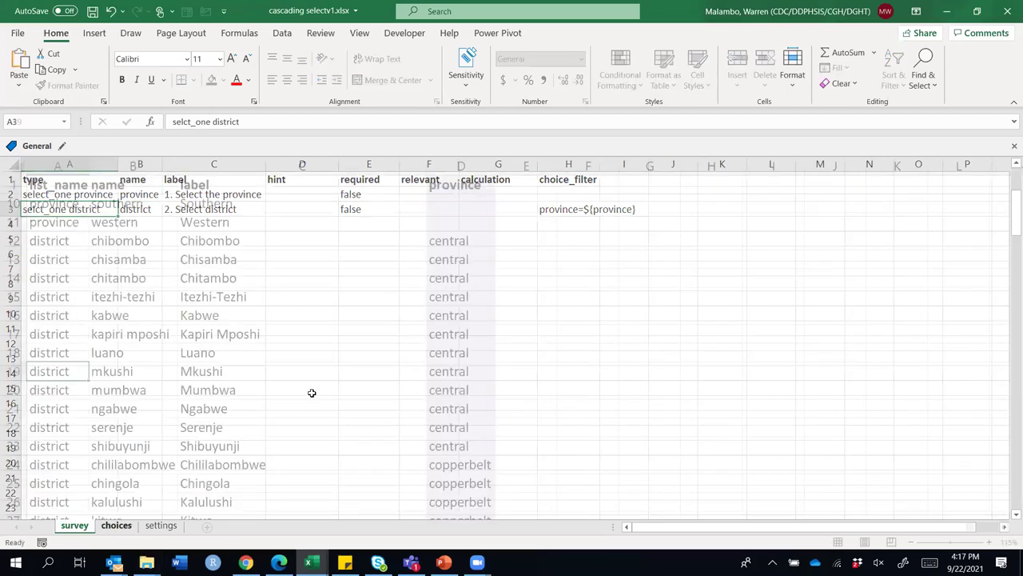
scroll(186, 396, down, 10)
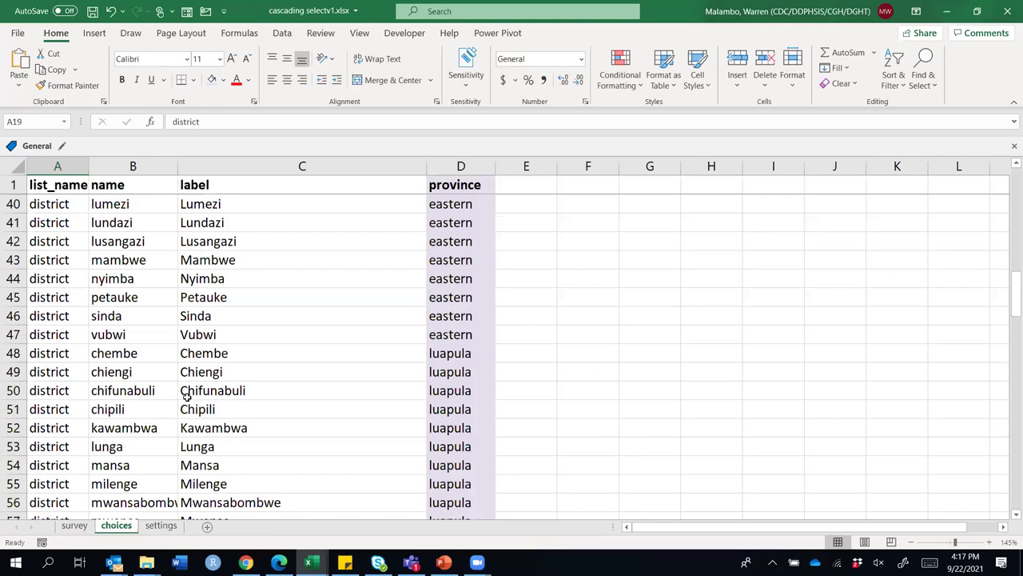
scroll(186, 396, down, 10)
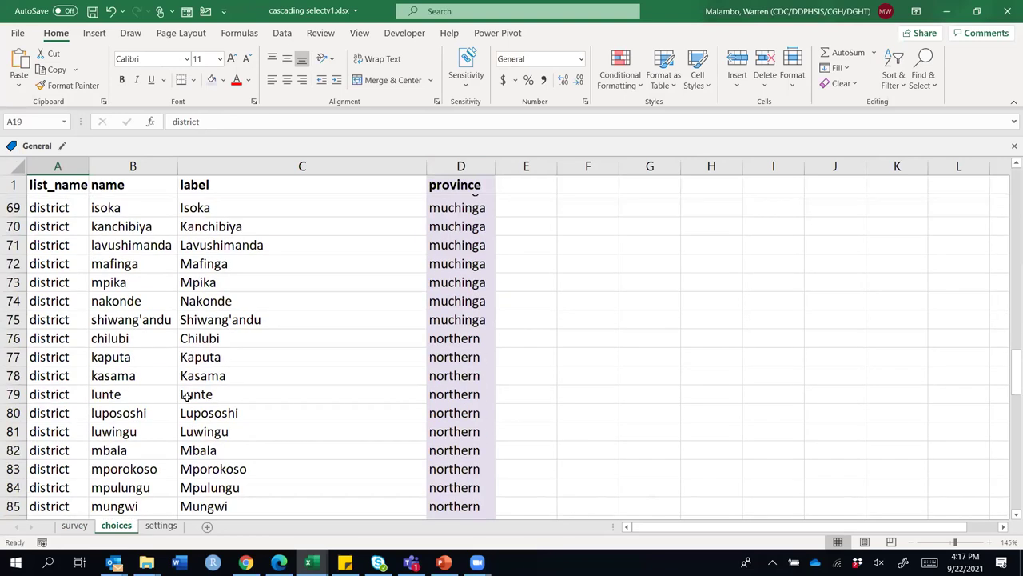
scroll(187, 397, down, 10)
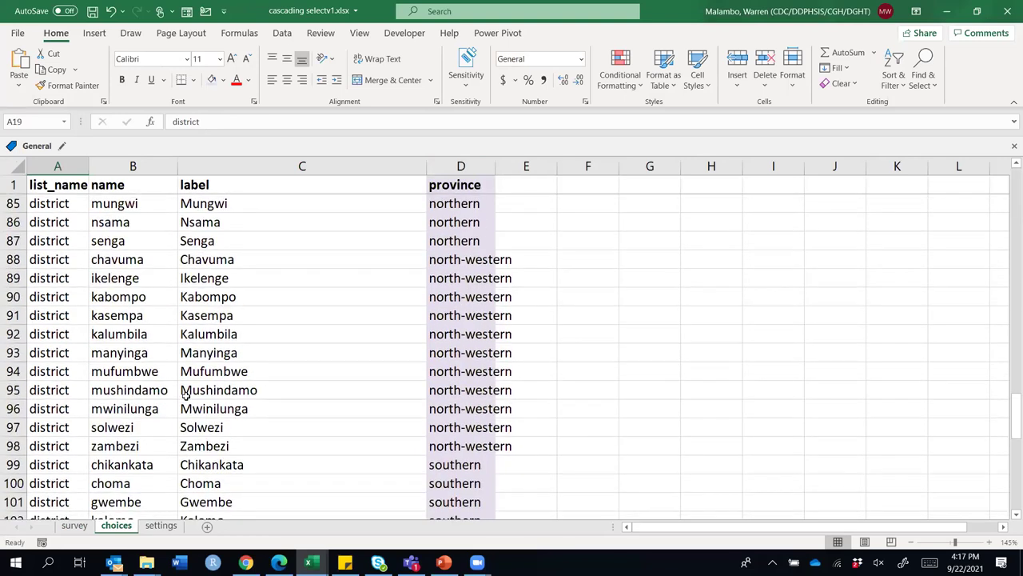
scroll(186, 396, up, 20)
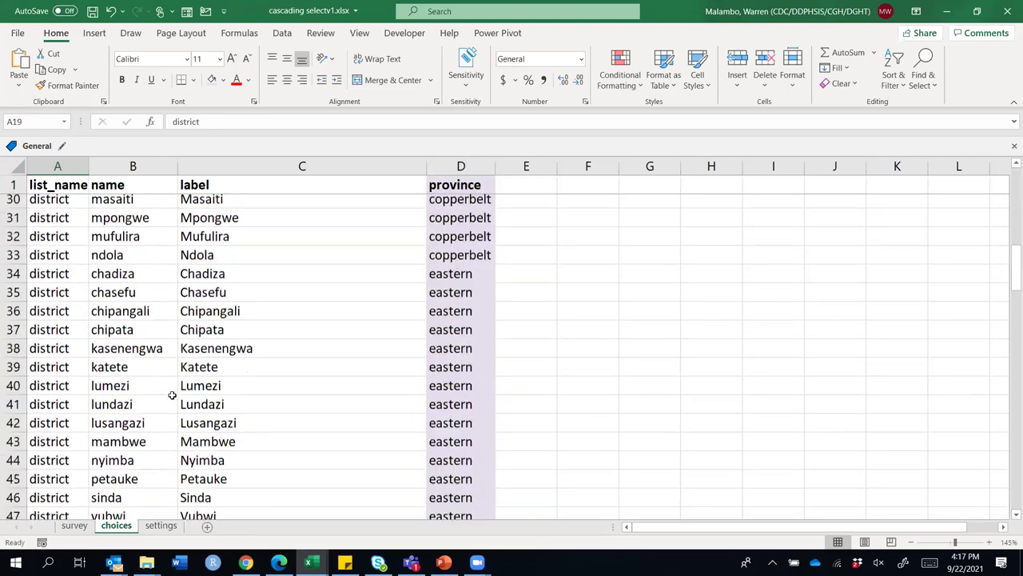
scroll(171, 393, down, 10)
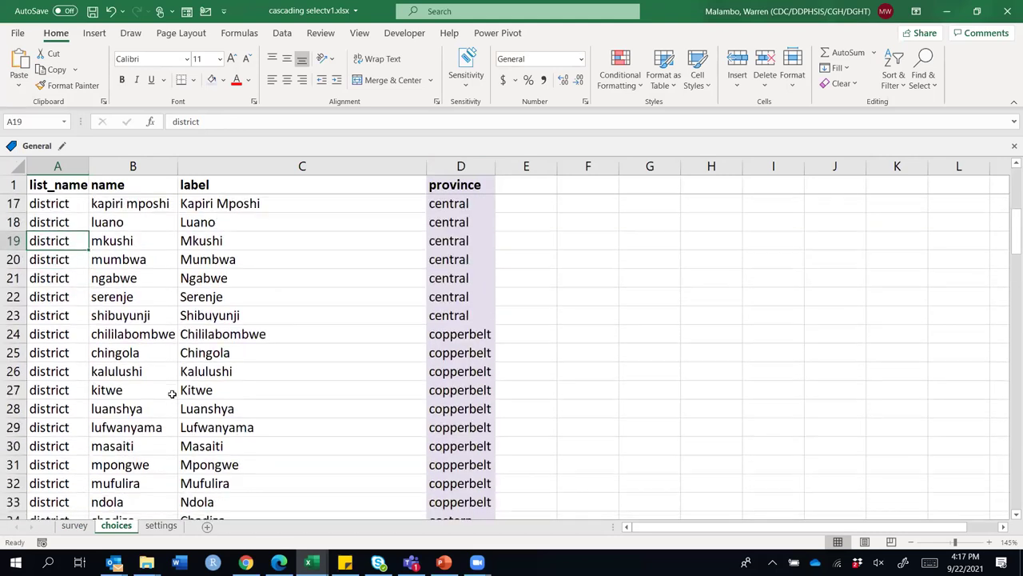
scroll(172, 393, down, 5)
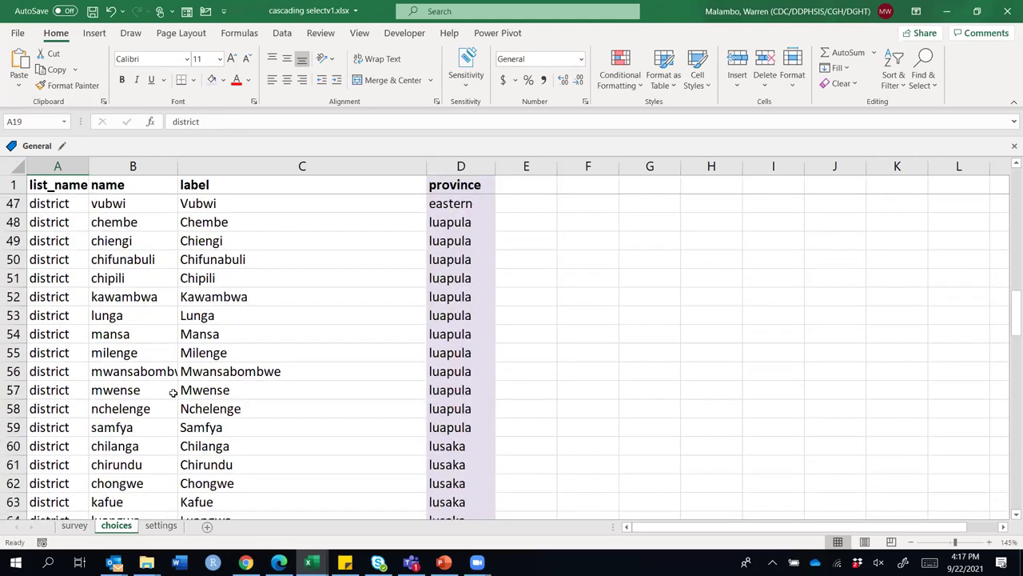
scroll(173, 392, down, 5)
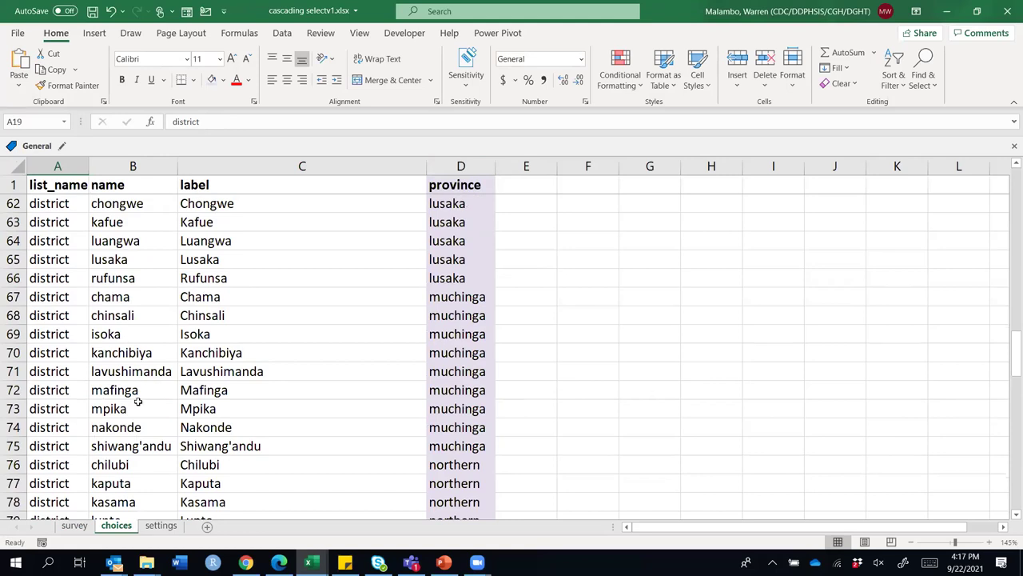
double_click(138, 259)
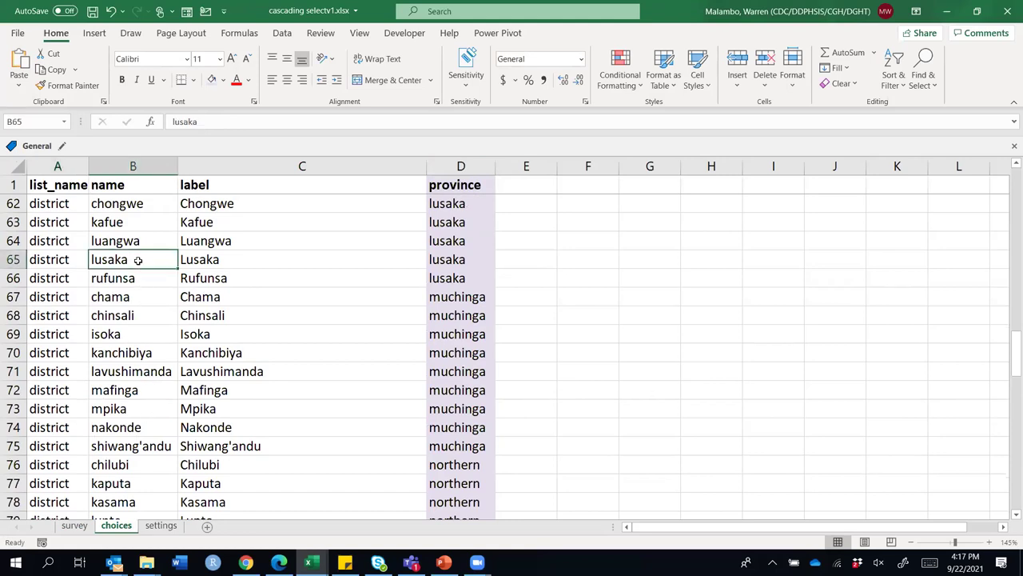
text(dist)
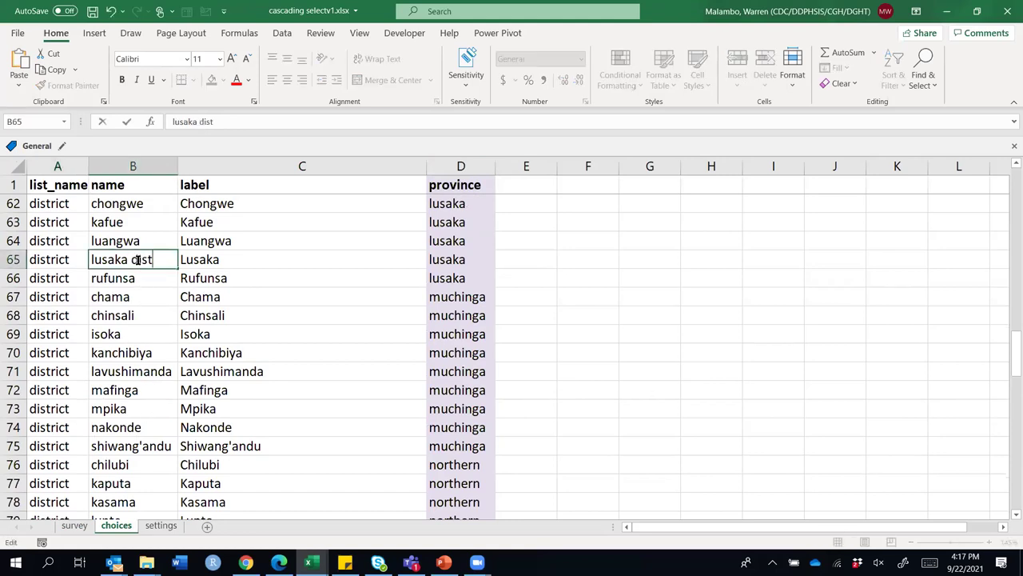
click(347, 319)
key(ctrl+s)
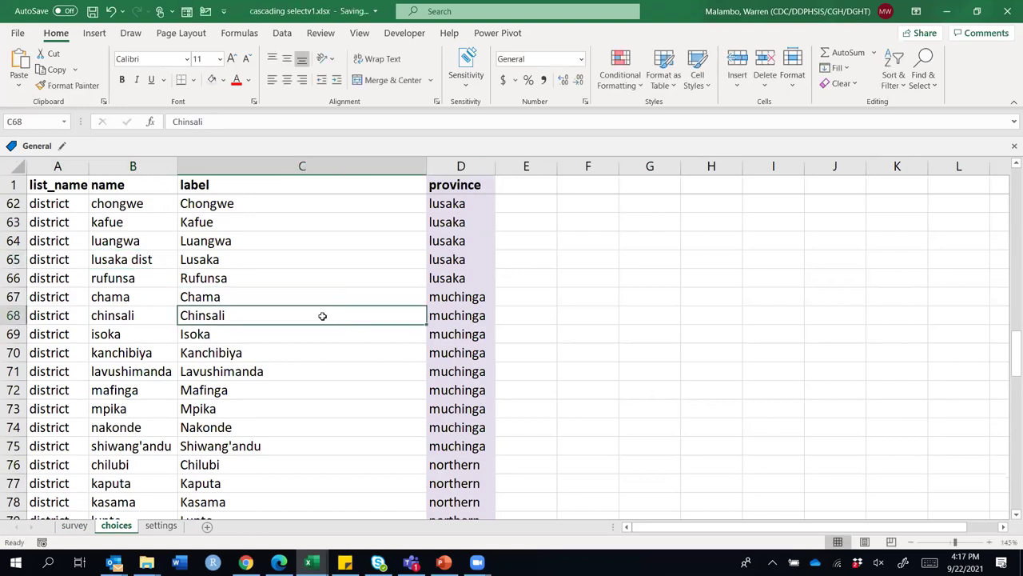
Compare the list name in A66 of the choices sheet with the district list named in A3 of the survey sheet
click(49, 271)
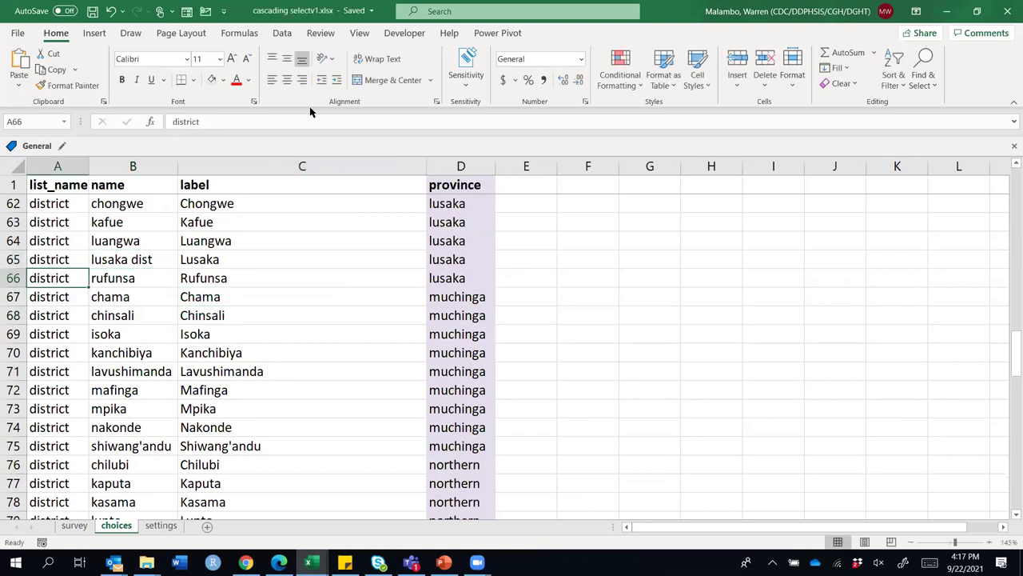
double_click(187, 121)
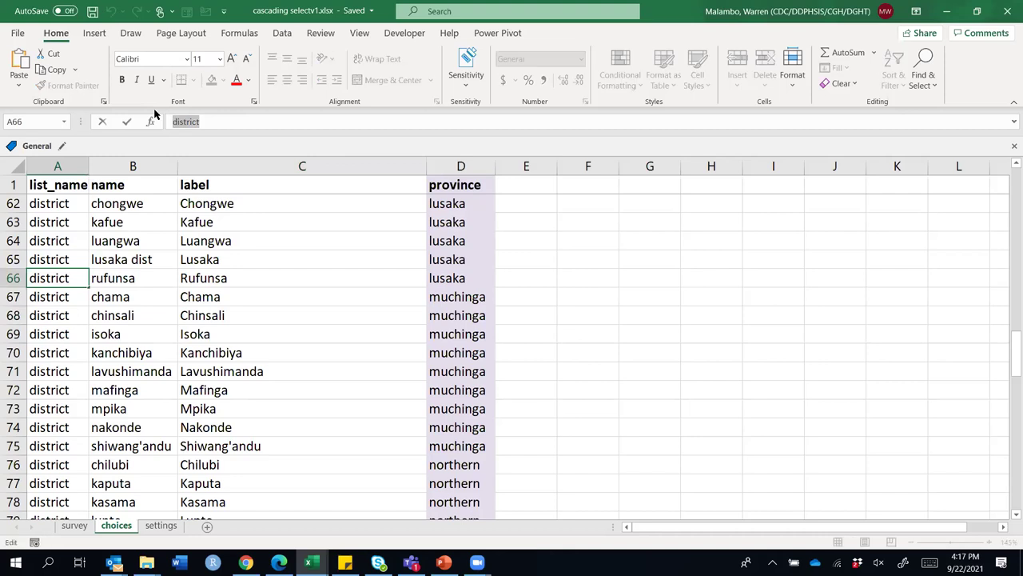
click(74, 525)
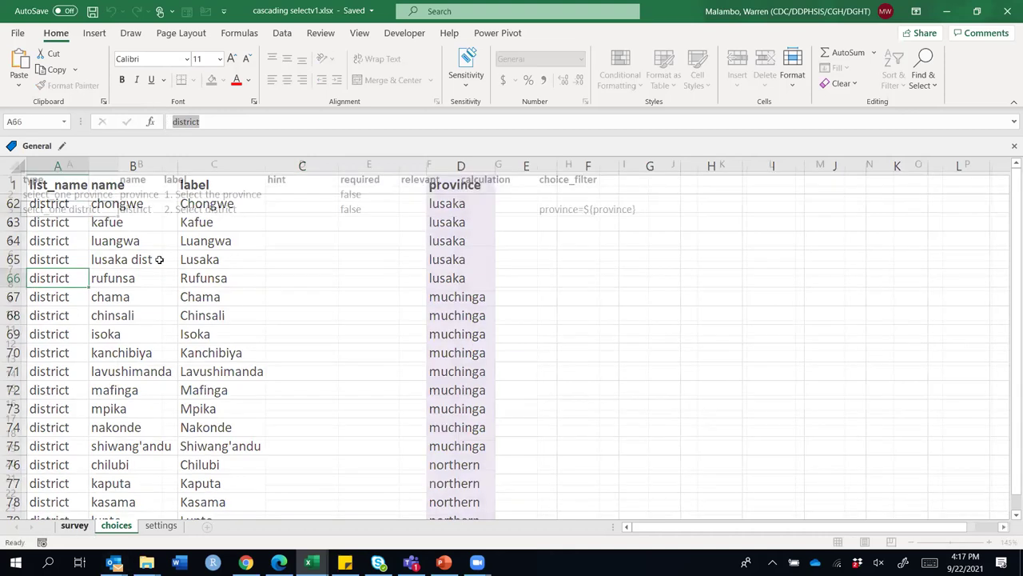
double_click(88, 208)
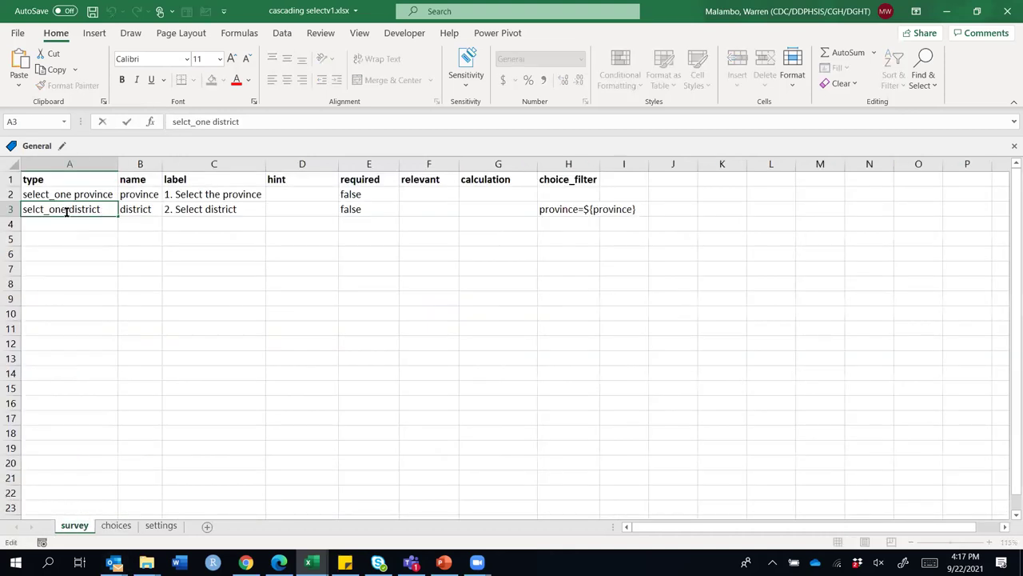
drag(101, 208, 69, 208)
click(70, 209)
click(95, 285)
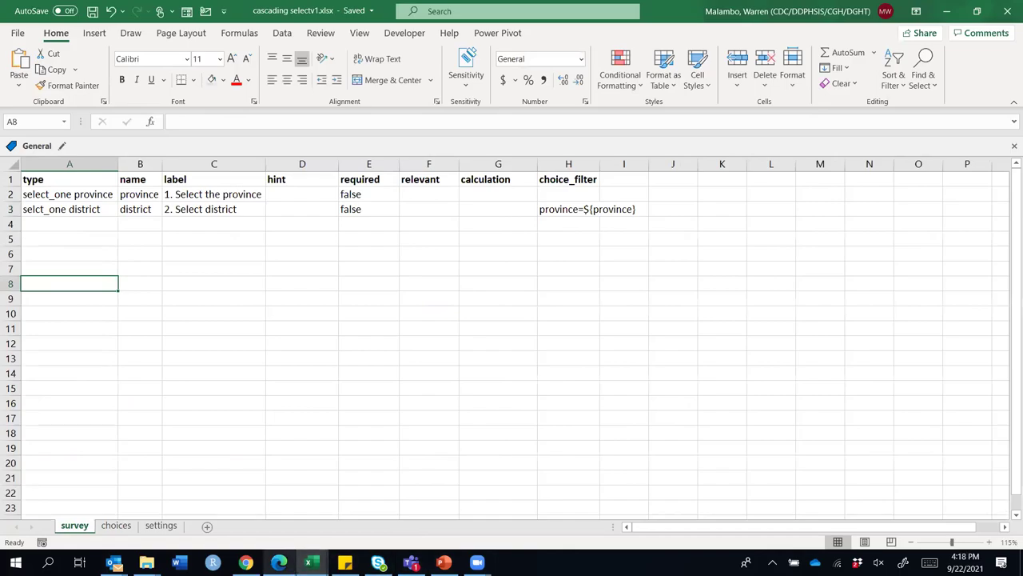
Switch to KoBoToolbox in Chrome and try to upload cascading selectv1.xlsx from Downloads as the new project's XLSForm again
click(246, 562)
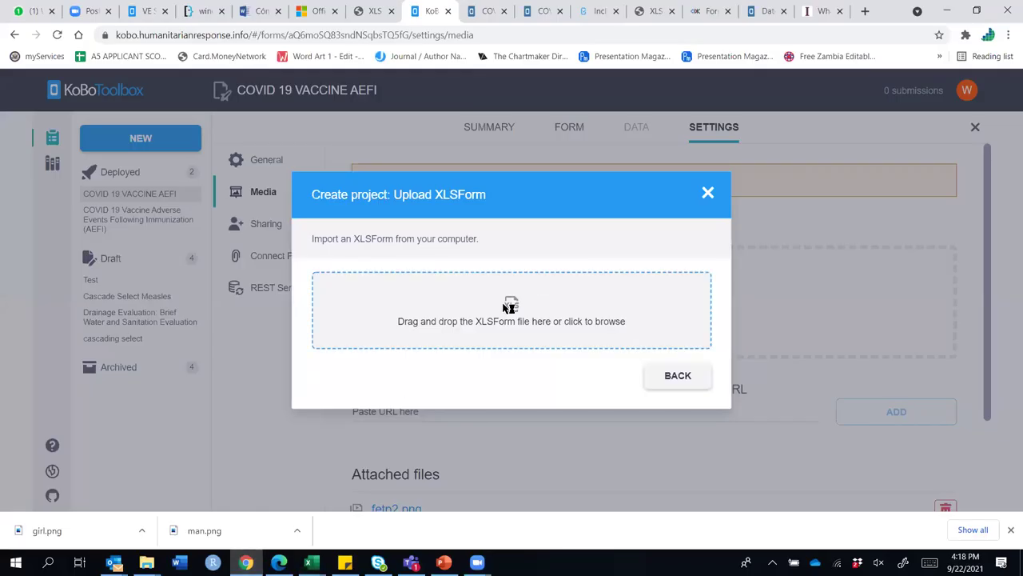
click(491, 327)
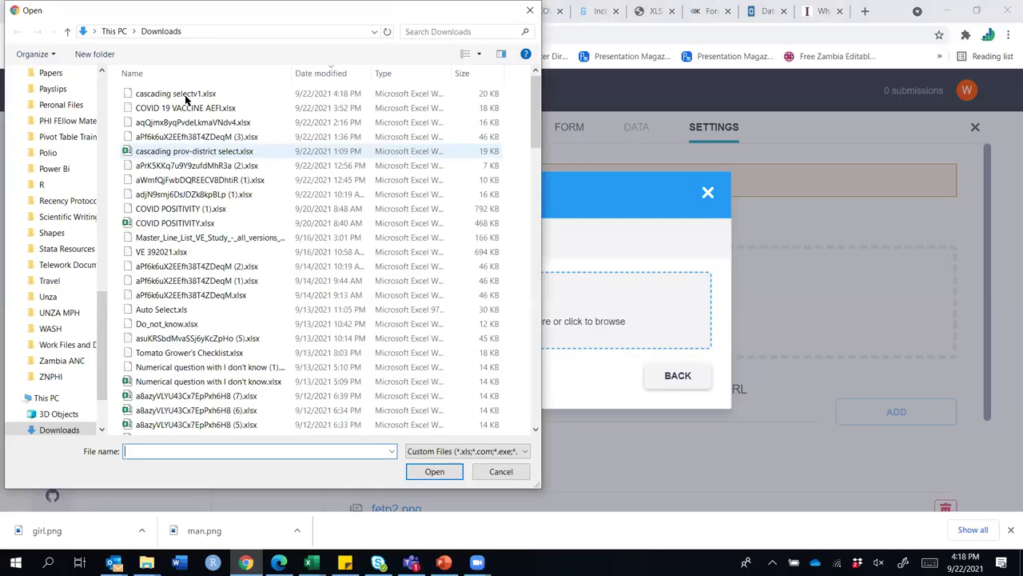
click(185, 94)
click(436, 473)
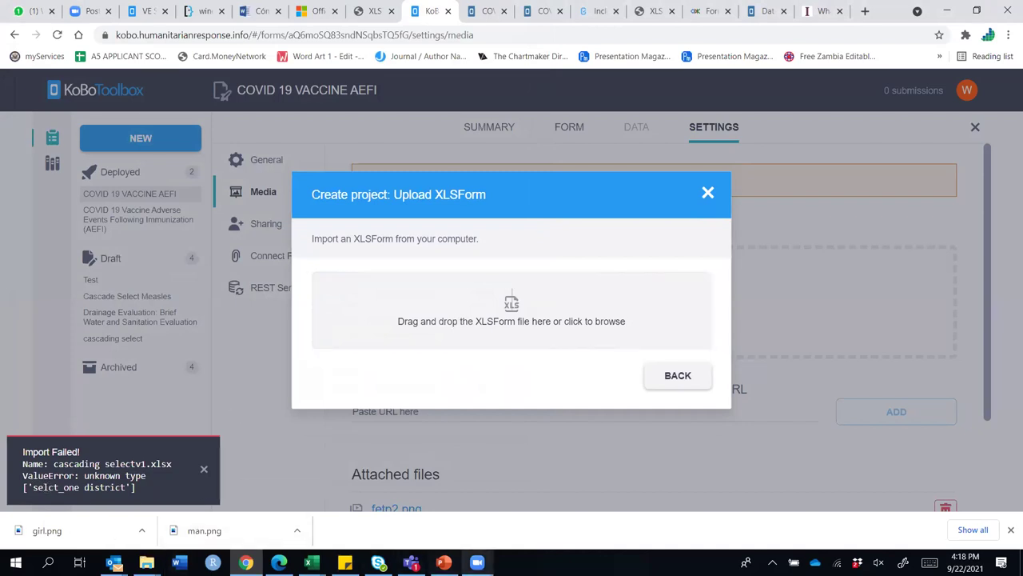
Return to the cascading selectv1.xlsx workbook in Excel, correct A3 of the survey sheet to select_one district, and save the workbook
click(312, 563)
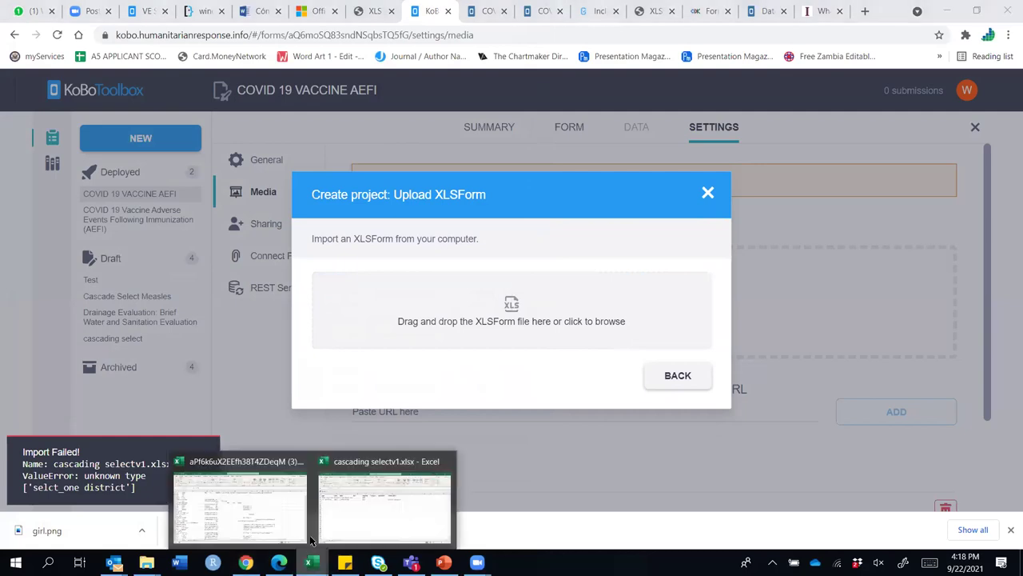
click(382, 508)
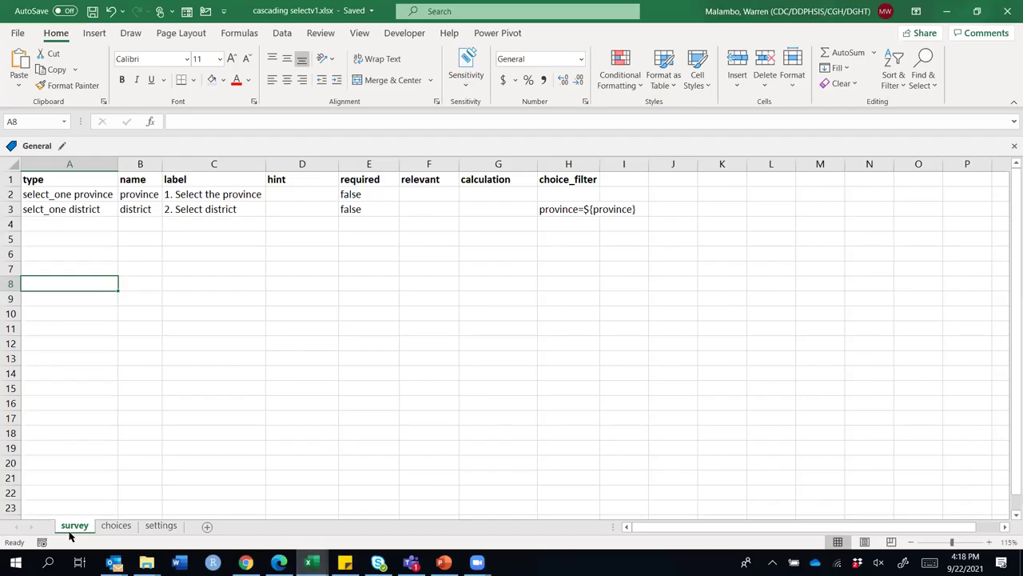
double_click(35, 209)
key(Delete)
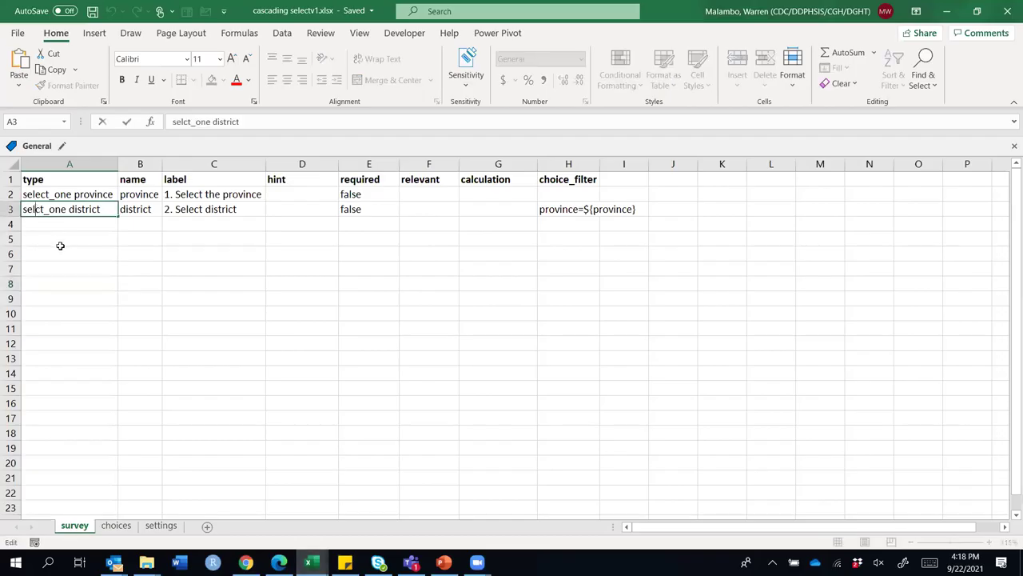
text(e)
key(Return)
click(59, 325)
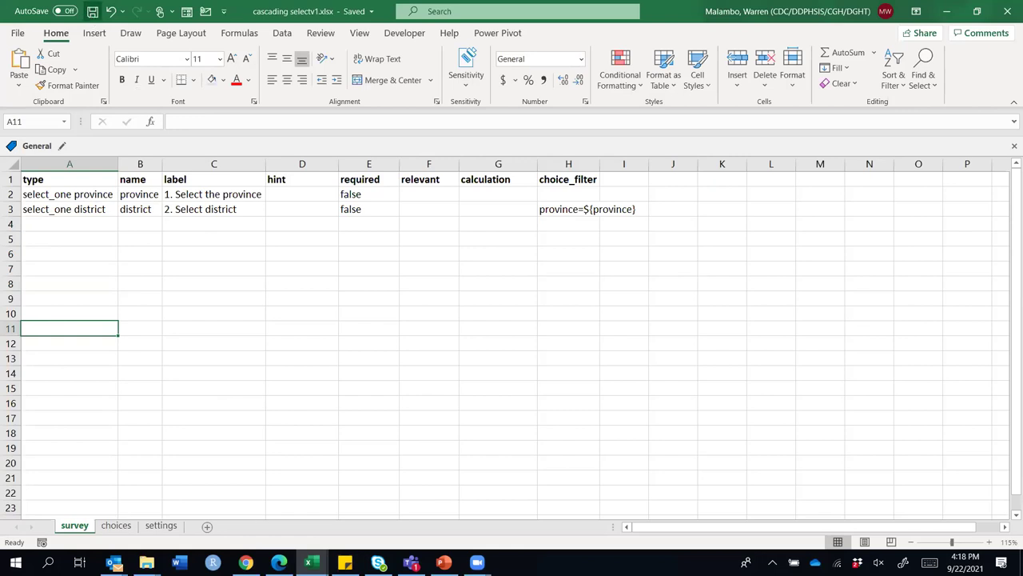
Switch to KoBoToolbox in Chrome and upload the corrected cascading selectv1.xlsx as the new project's XLSForm
click(246, 562)
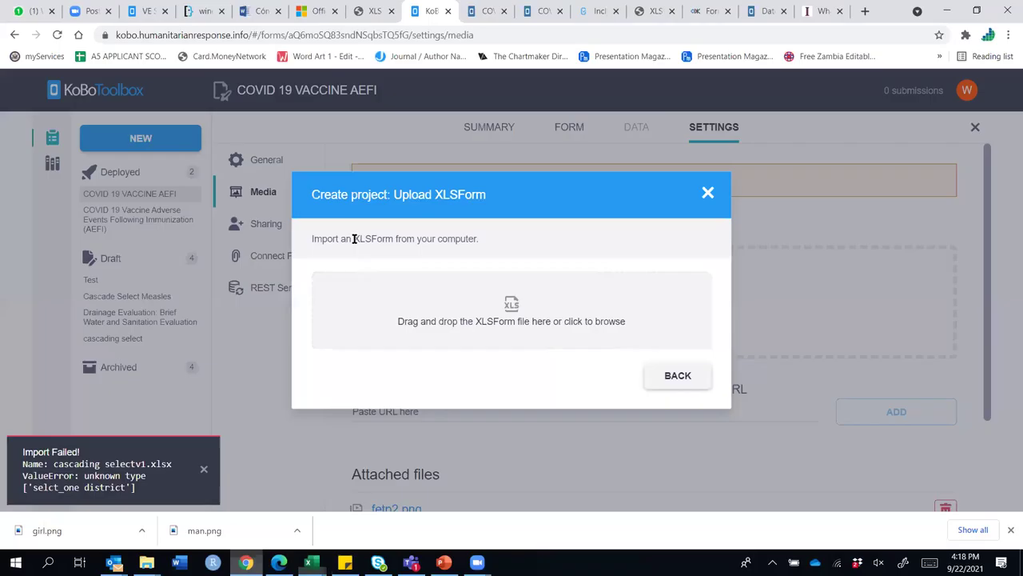
click(462, 318)
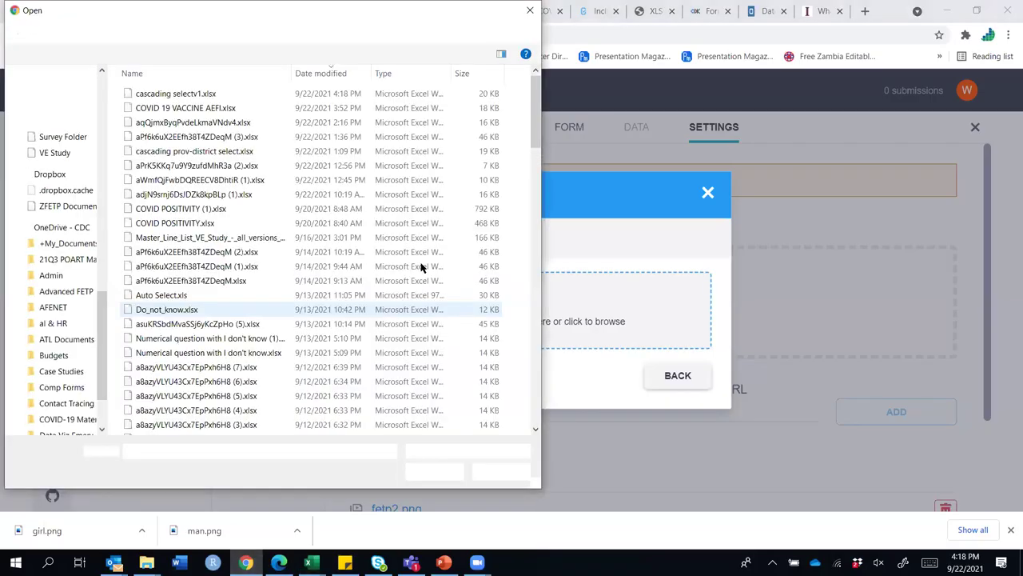
click(434, 472)
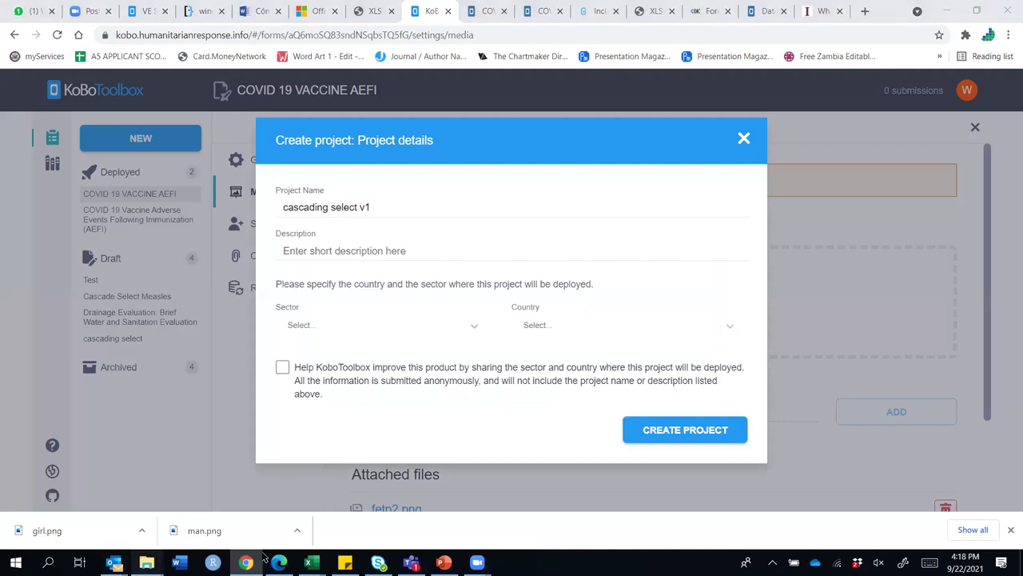
Check the form title in A2 of the workbook's settings sheet, then create the KoBoToolbox project named cascading select v1
mouse_move(312, 562)
click(397, 508)
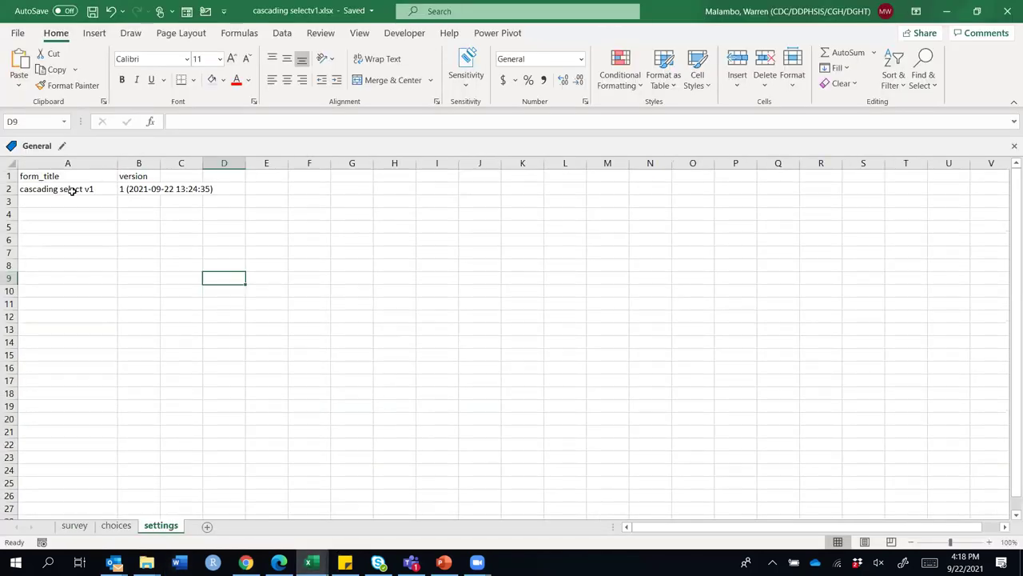
click(70, 191)
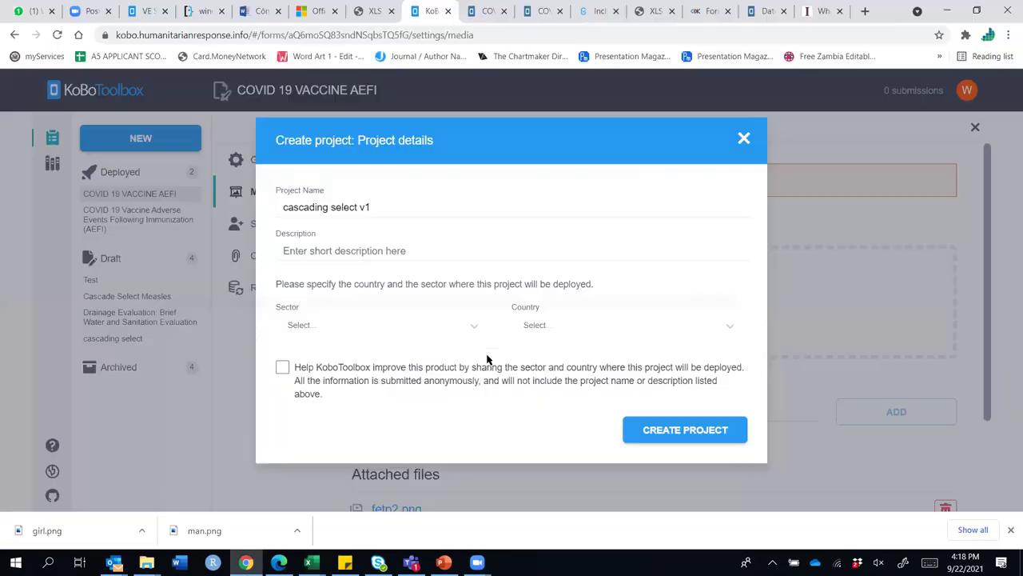
click(947, 11)
click(690, 431)
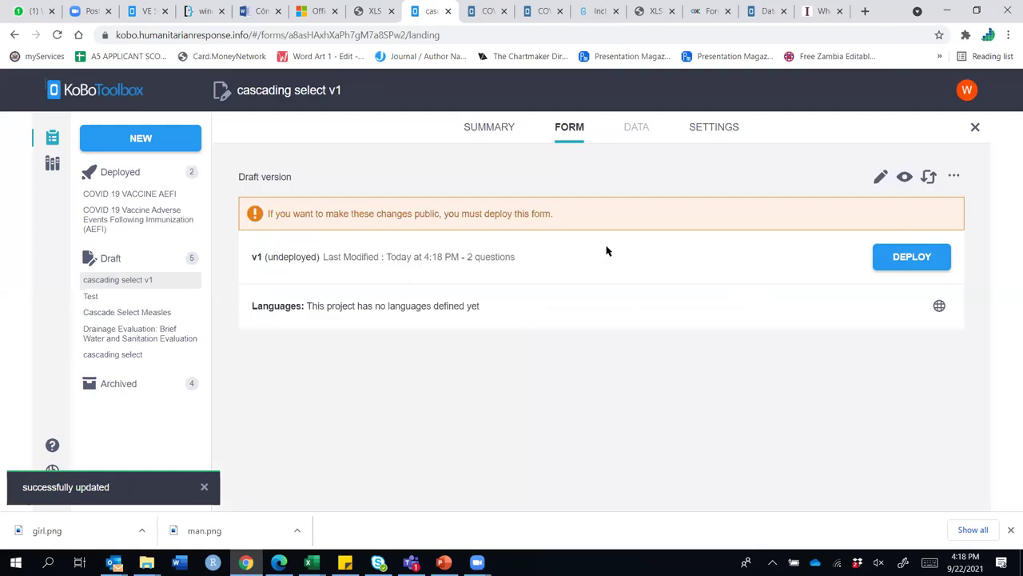
Preview the draft form and compare its province question with the label column of the workbook's survey sheet
click(904, 177)
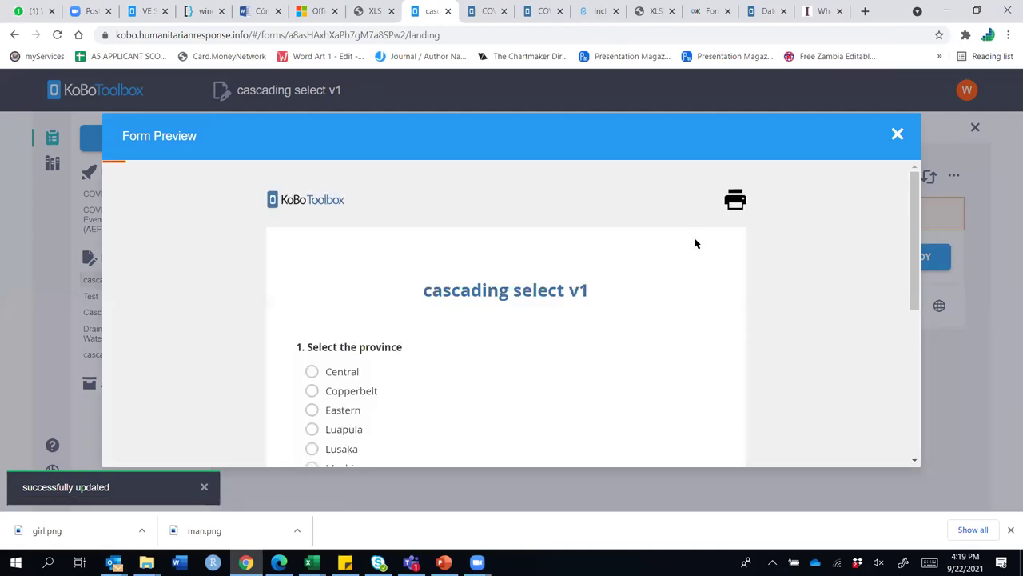
drag(913, 243, 969, 280)
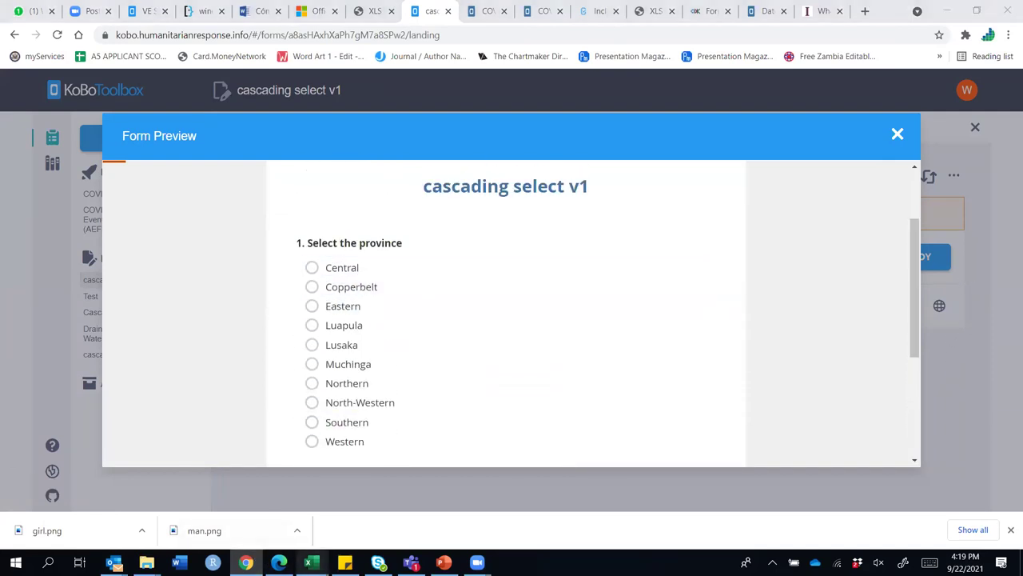
mouse_move(311, 562)
click(356, 502)
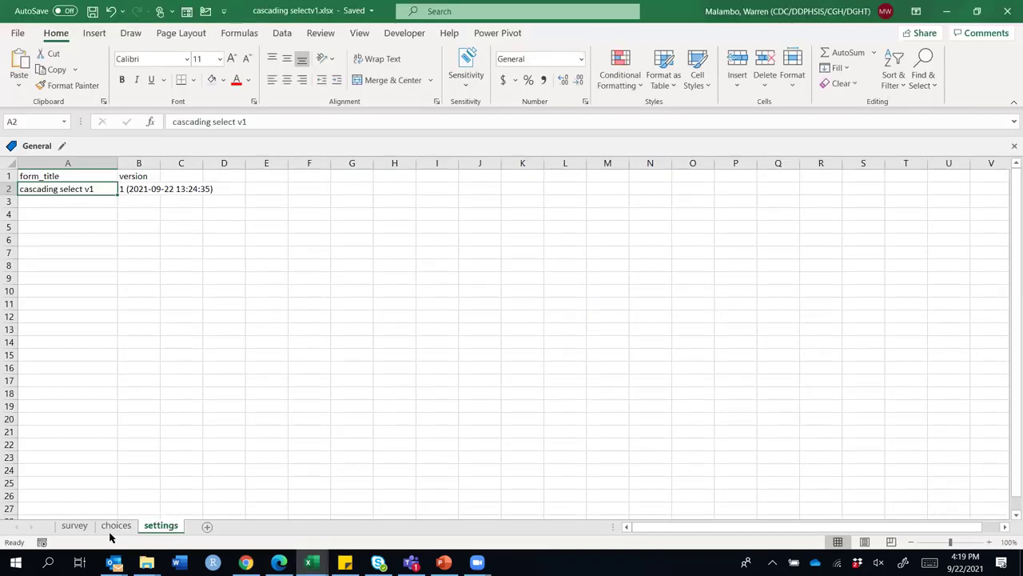
click(75, 525)
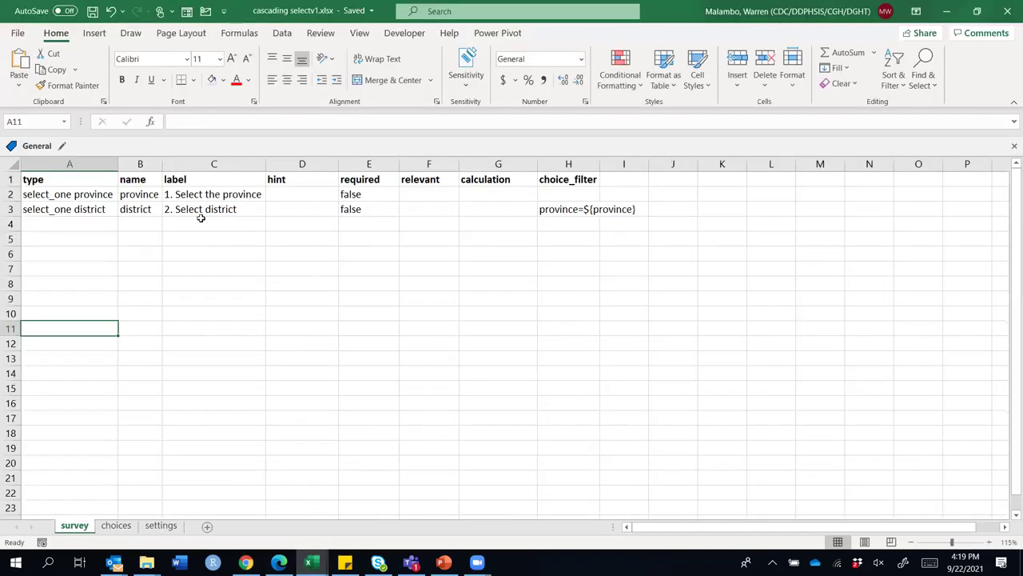
click(213, 164)
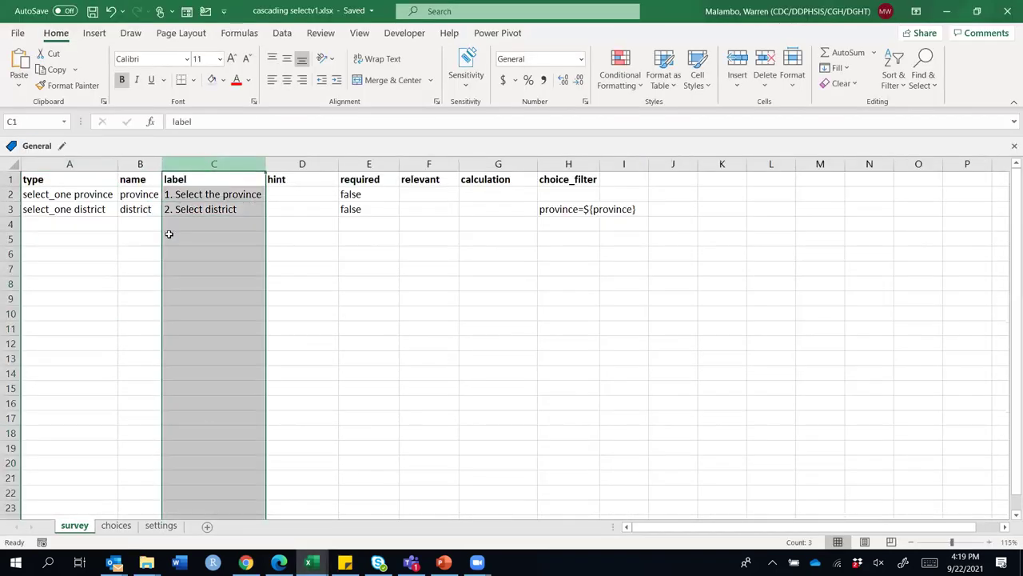
click(947, 11)
Test the cascade in the form preview by choosing provinces such as Central, Copperbelt and Western and checking the districts offered, then close the preview
click(339, 275)
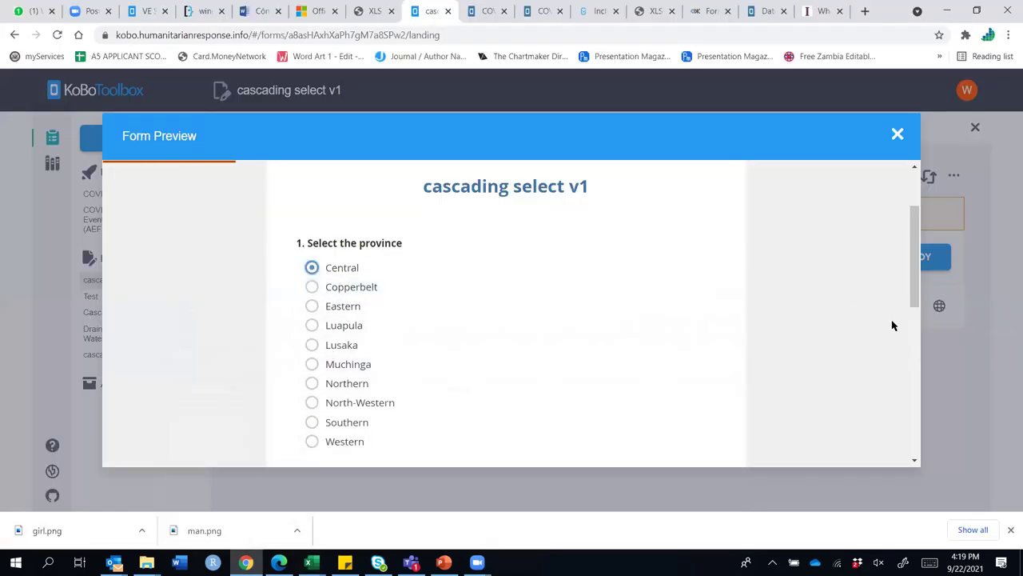
drag(916, 269, 935, 292)
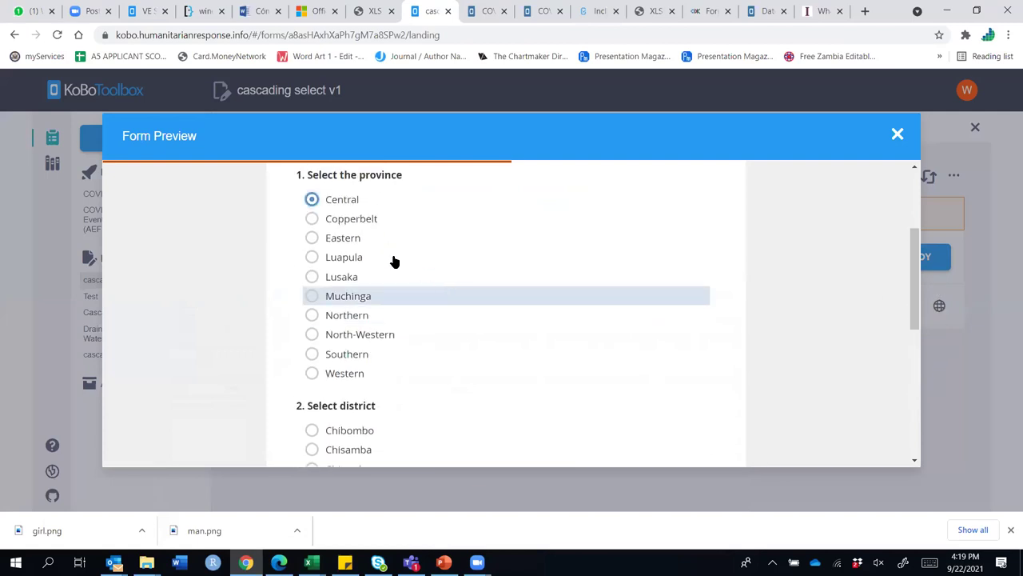
click(366, 219)
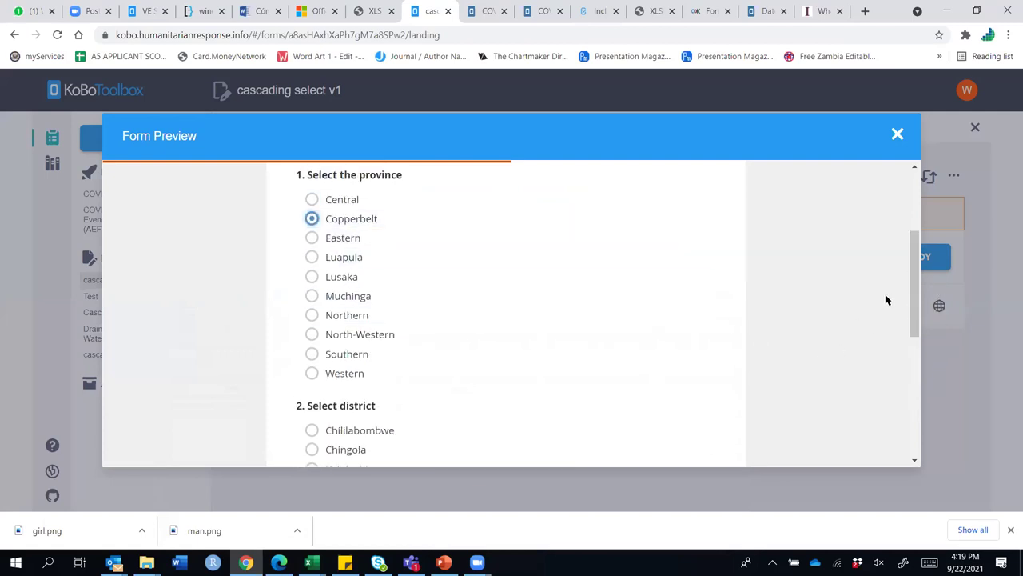
drag(917, 274, 927, 292)
click(331, 216)
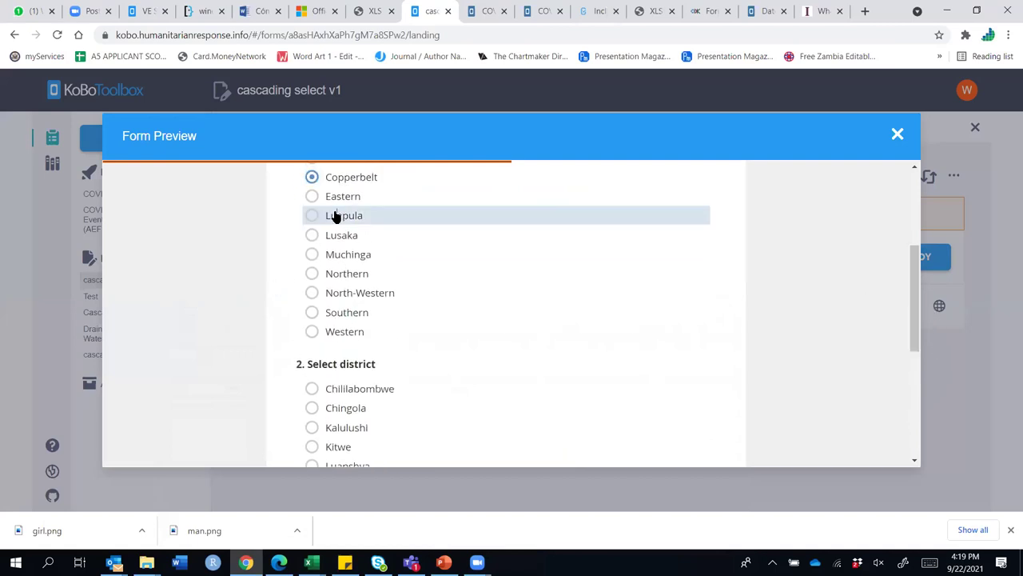
drag(911, 280, 913, 306)
click(336, 264)
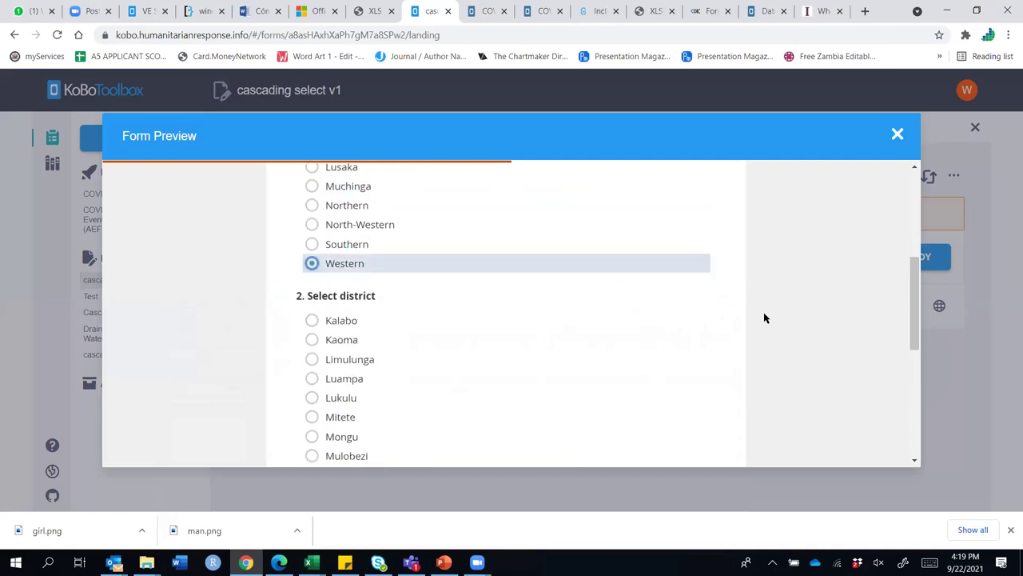
click(897, 137)
Open the cascading select v1 form for editing and arrange the browser side by side with the Excel workbook
click(880, 177)
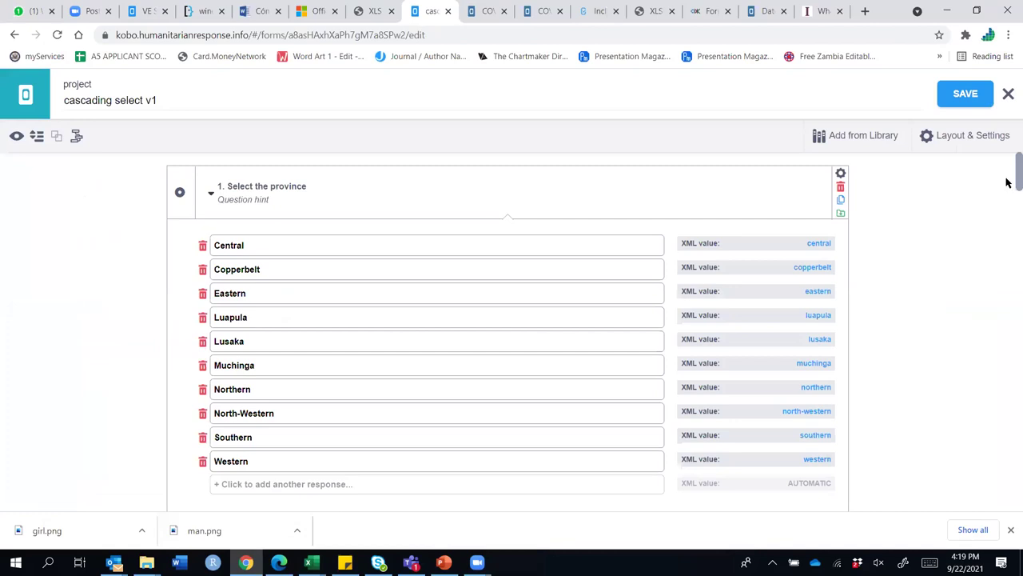
mouse_move(312, 562)
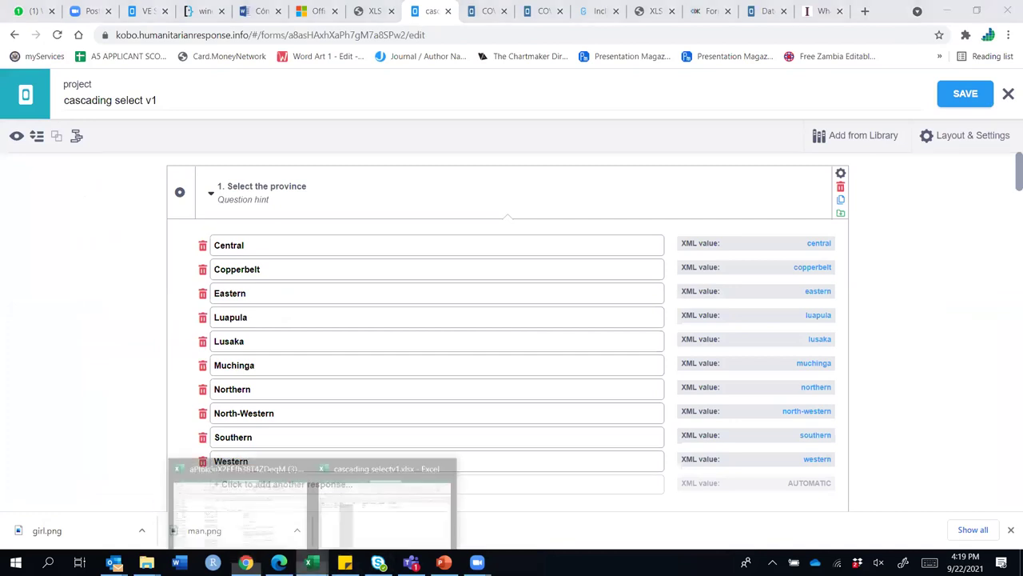
click(379, 513)
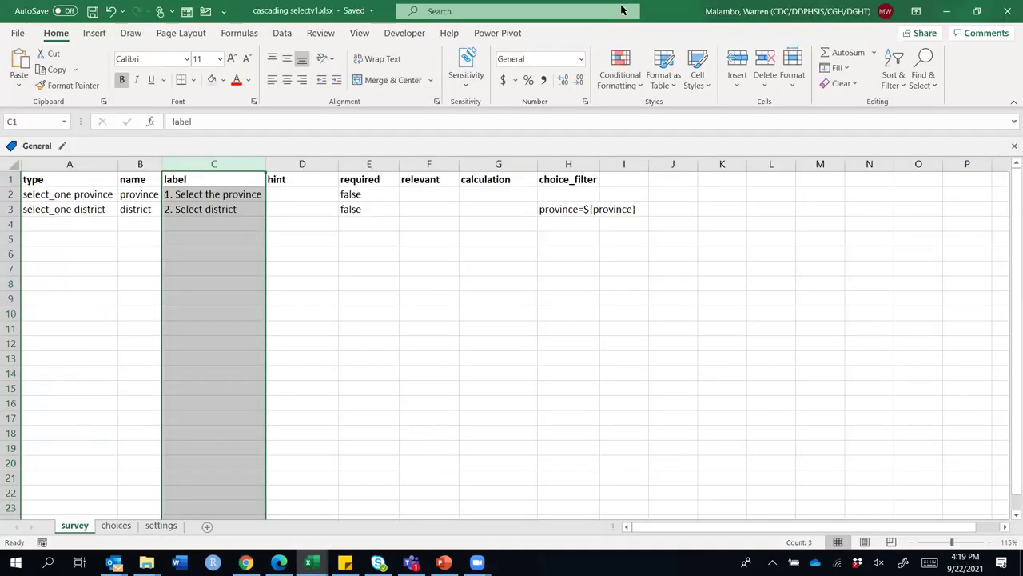
key(super+Right)
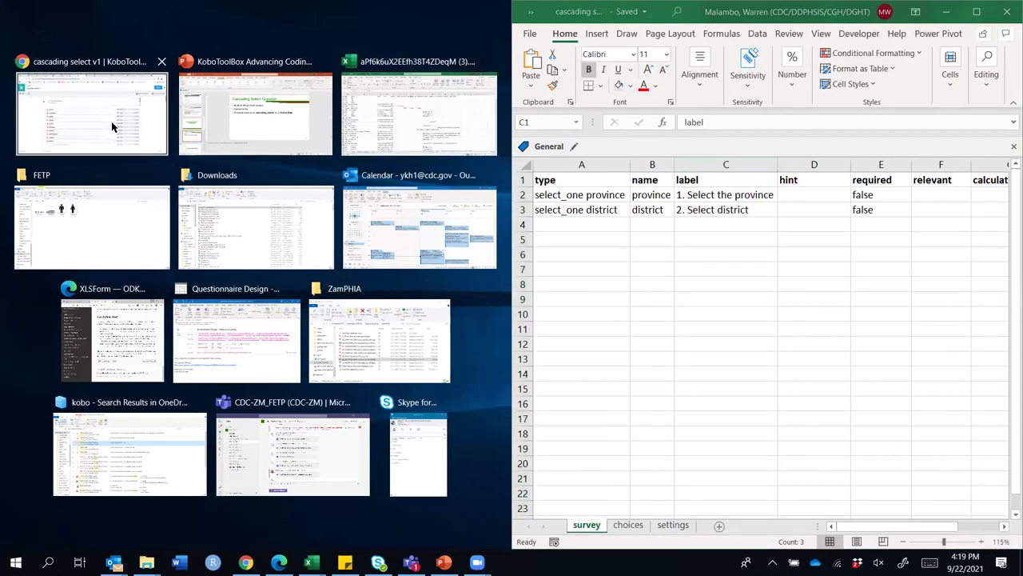
click(112, 126)
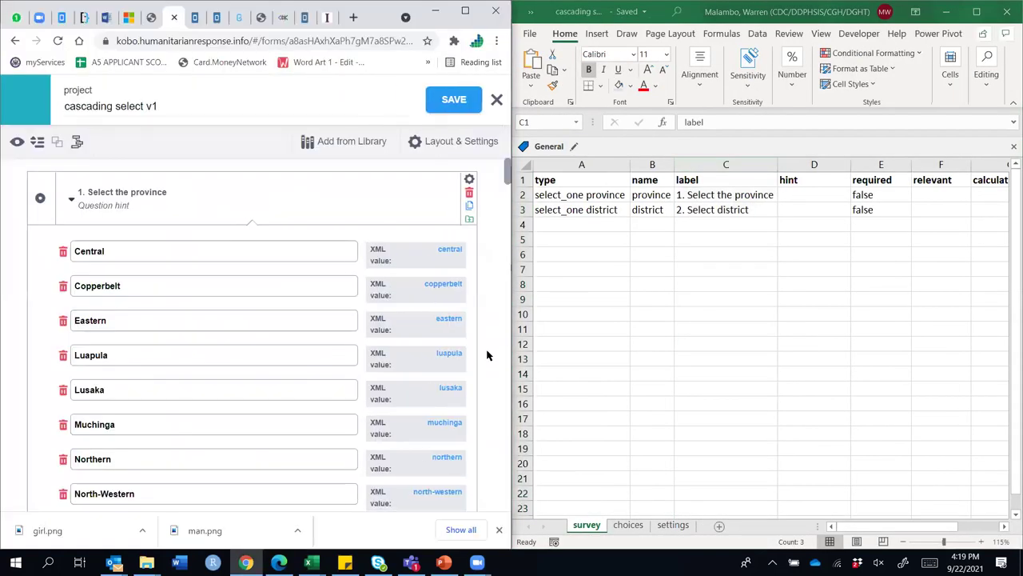
Compare the province question's label and data column name in the form builder with the label and name columns of the survey sheet
click(719, 194)
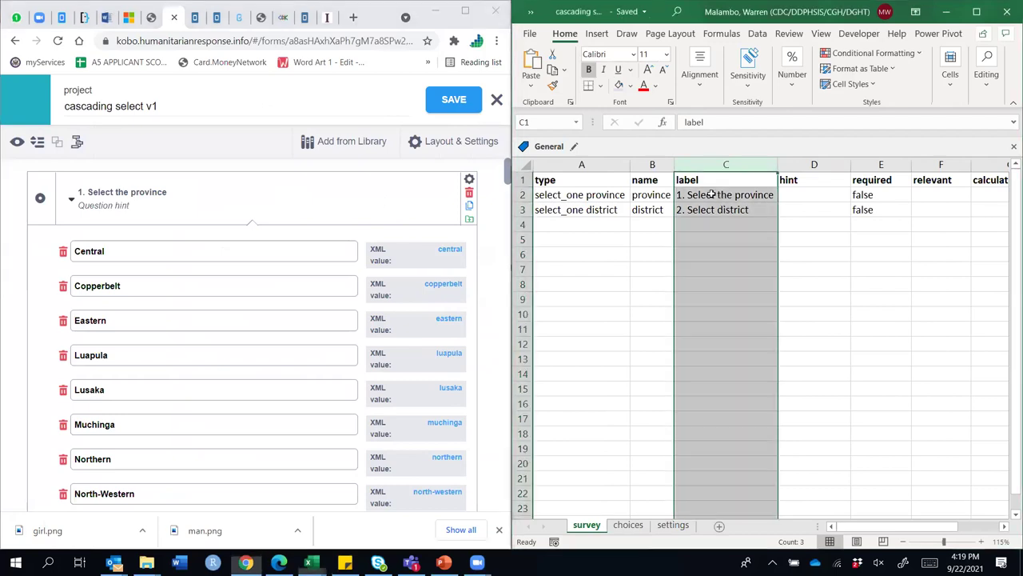
click(188, 191)
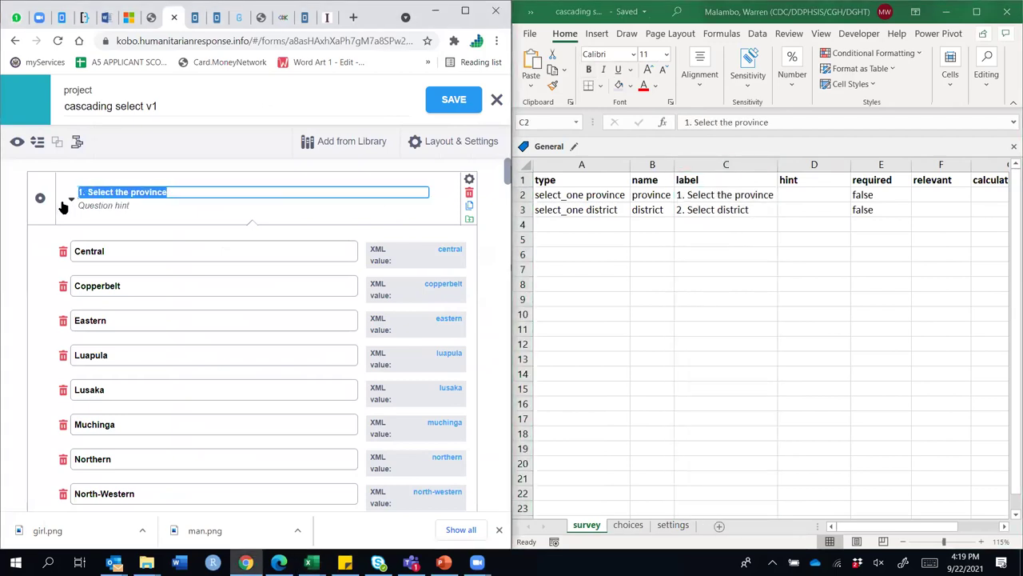
click(469, 181)
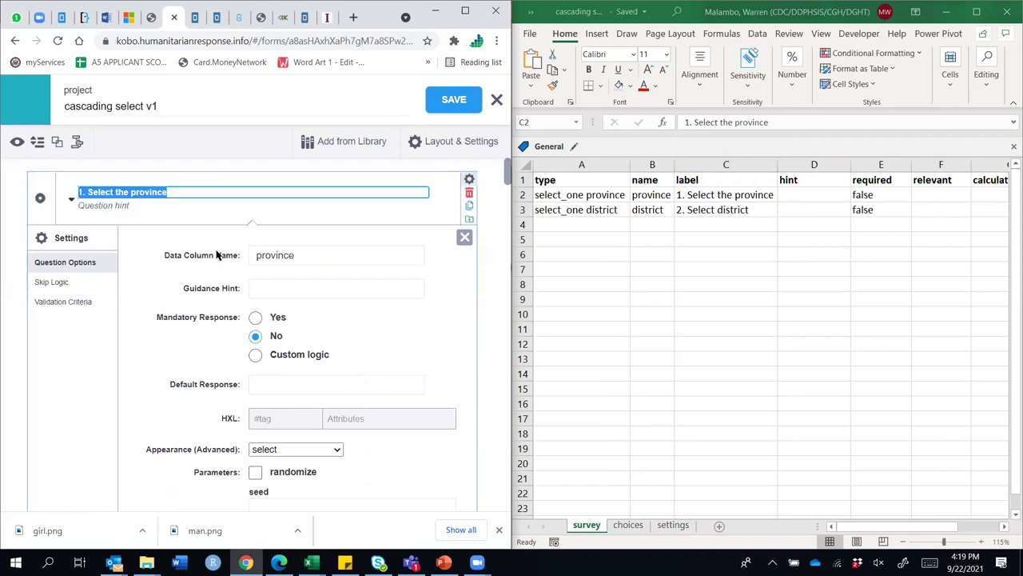
double_click(312, 256)
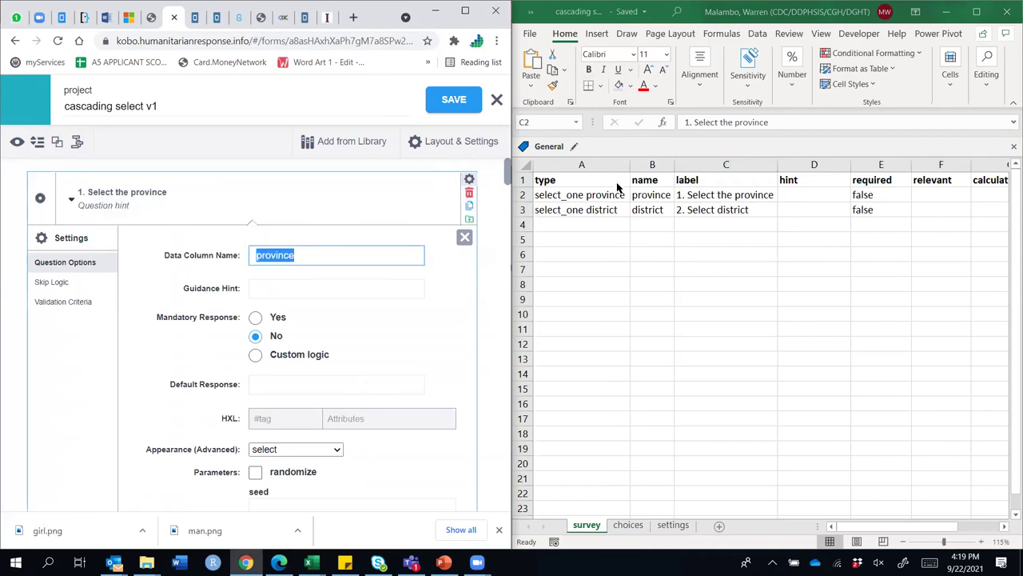
click(642, 194)
click(652, 194)
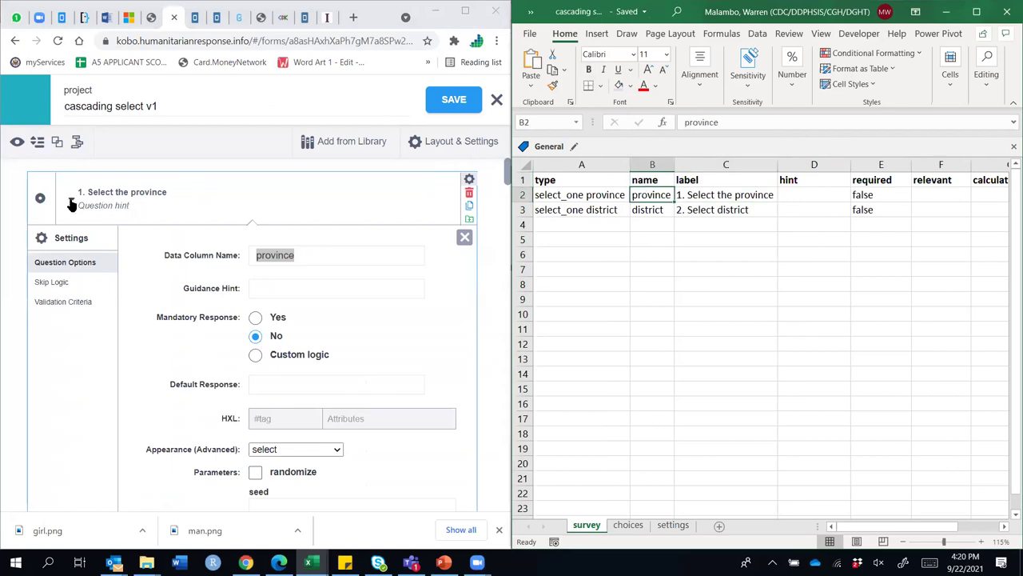
click(464, 239)
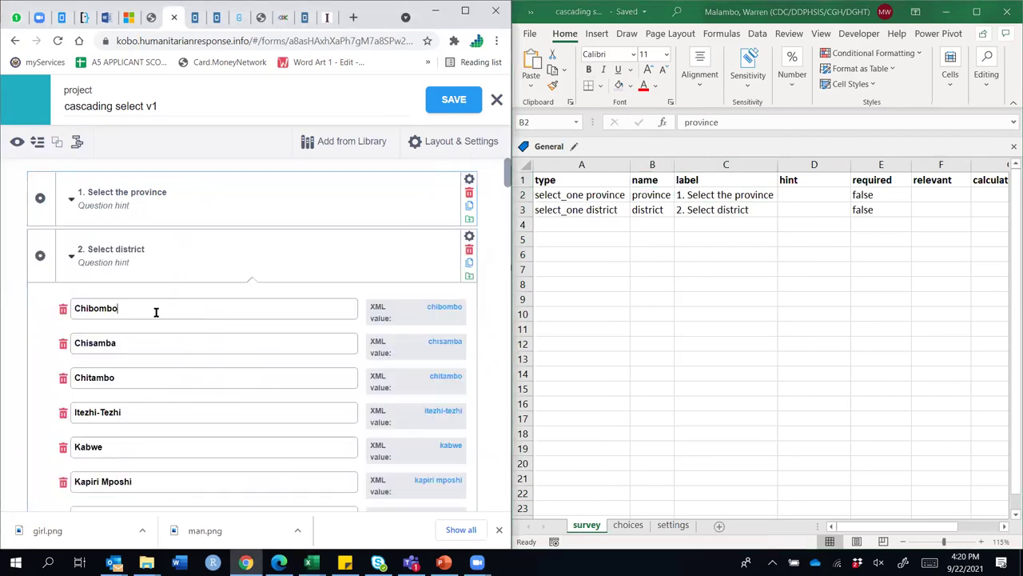
Compare the province question's options and XML values with the label and name columns of the workbook's choices sheet
click(72, 198)
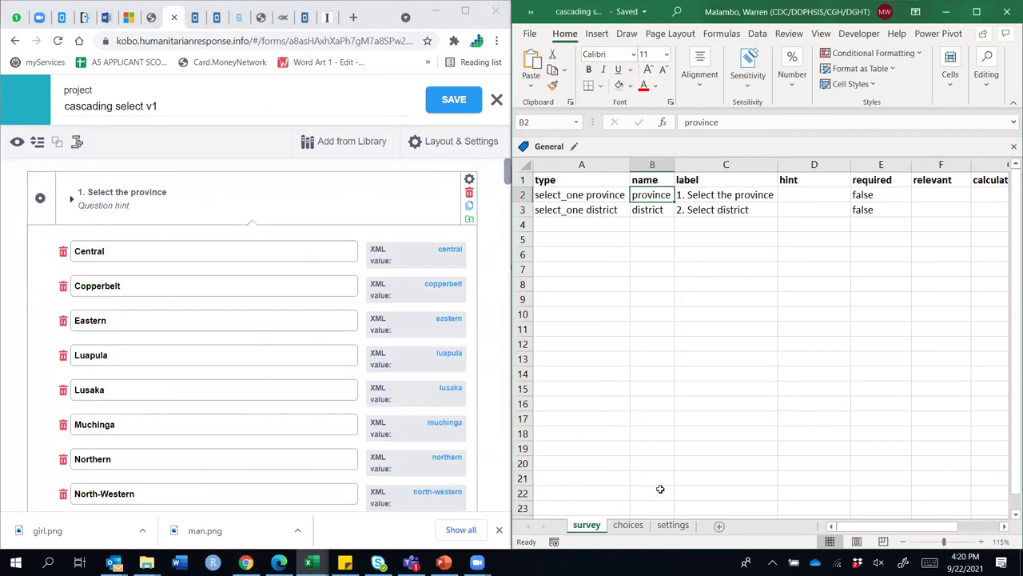
click(631, 526)
click(742, 204)
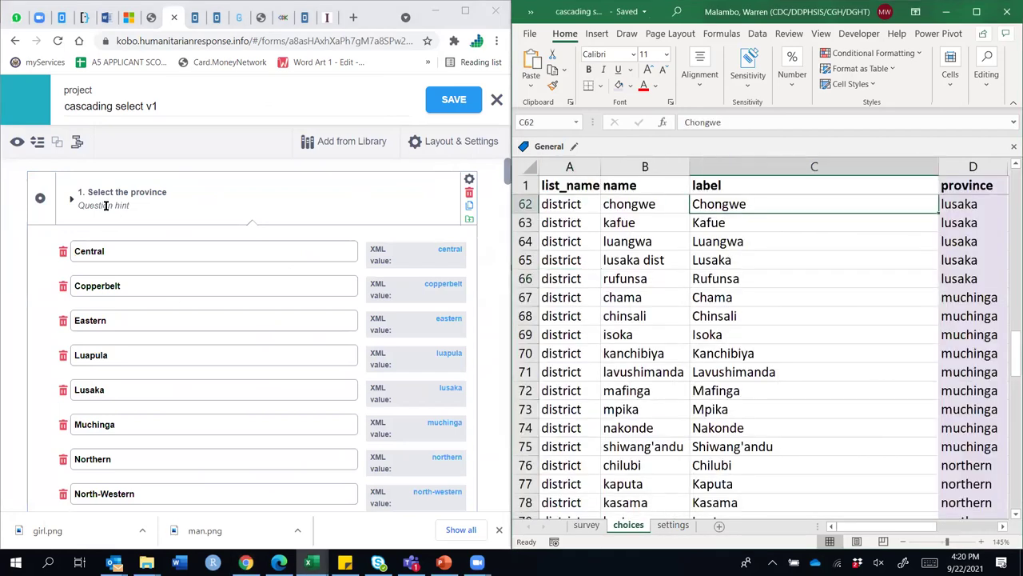
click(116, 252)
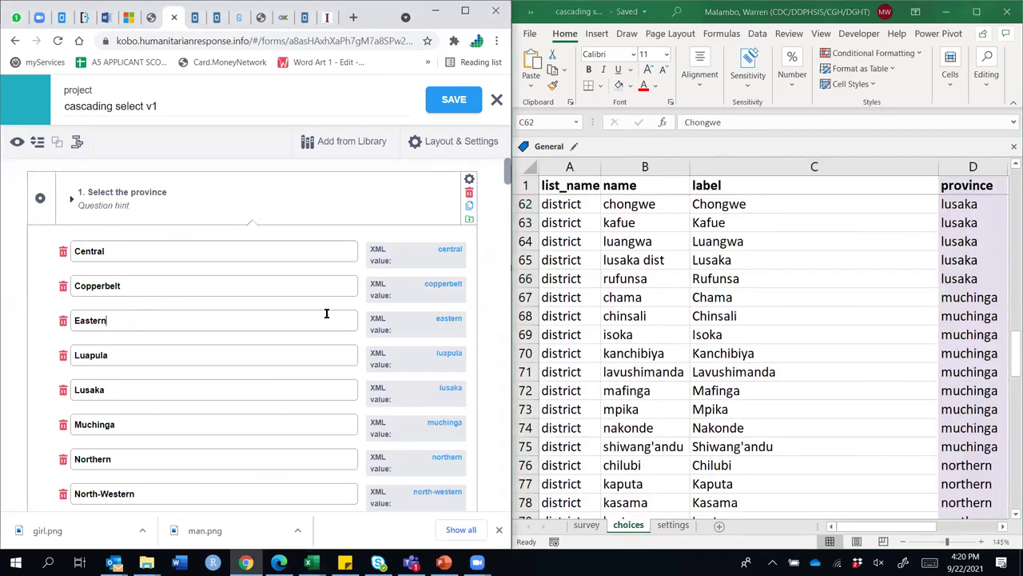
key(alt+Tab)
click(434, 255)
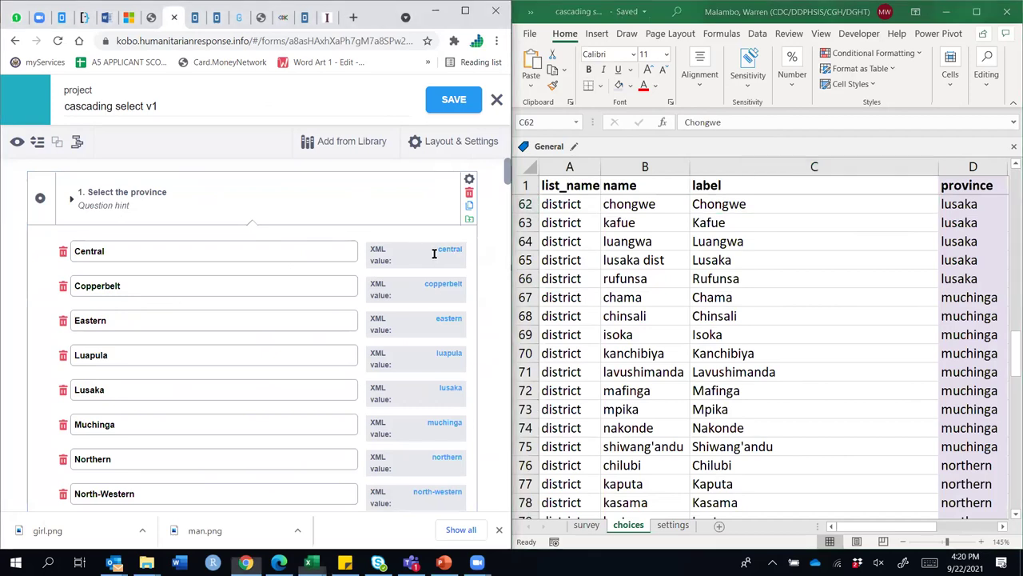
scroll(655, 240, up, 20)
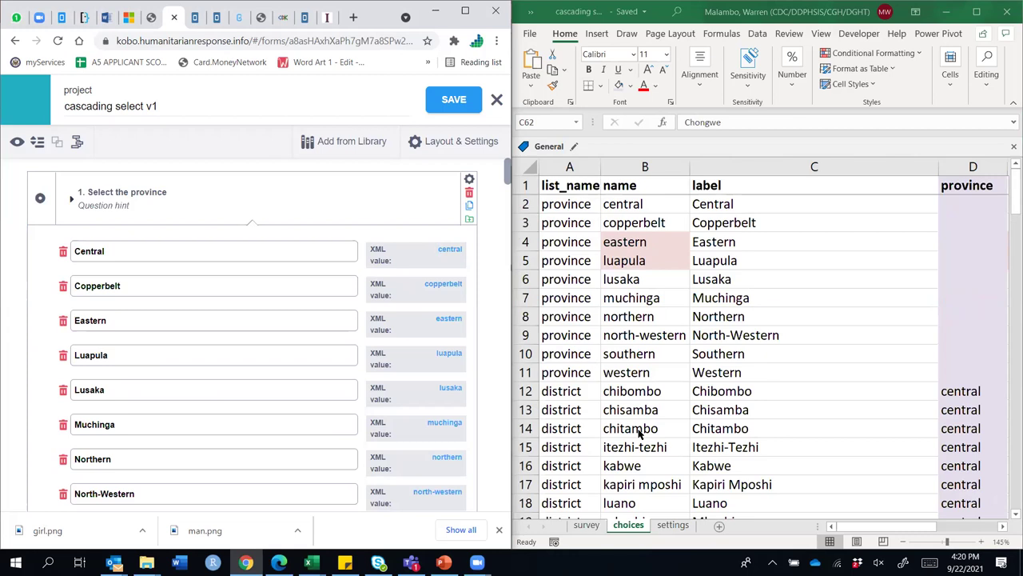
Collapse and add both the province and district questions to the question library, then close the form editor
click(72, 198)
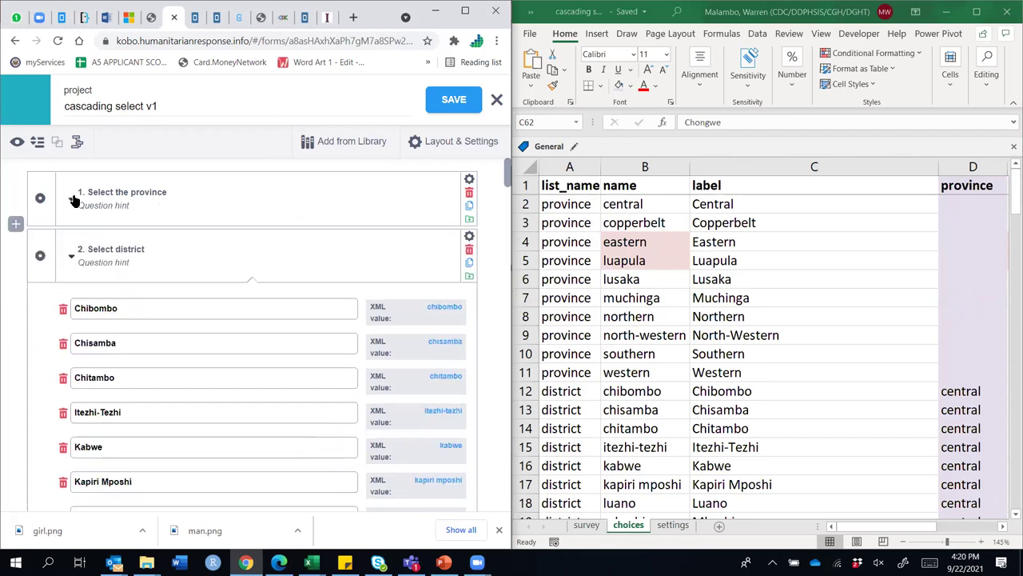
click(72, 256)
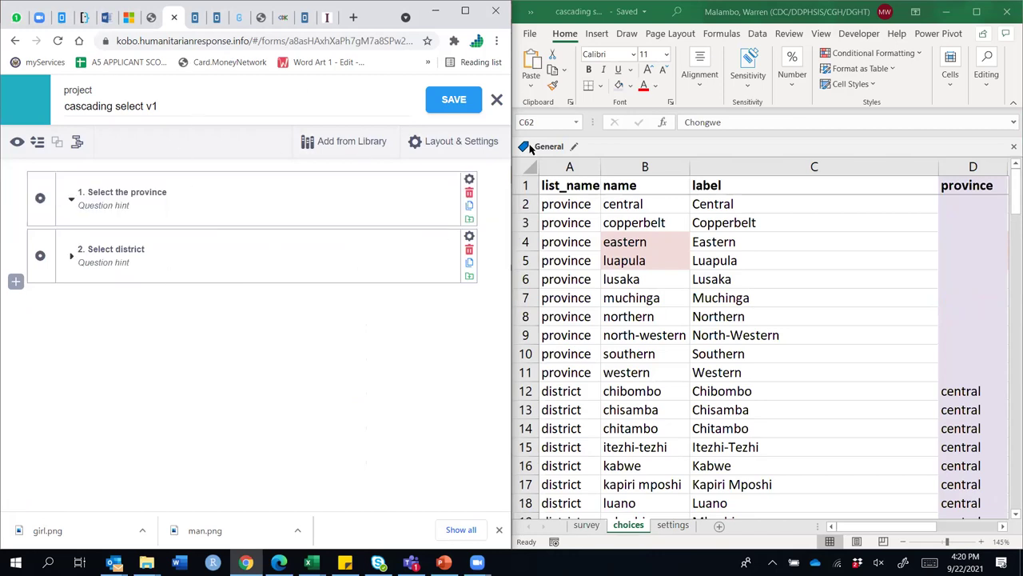
click(470, 219)
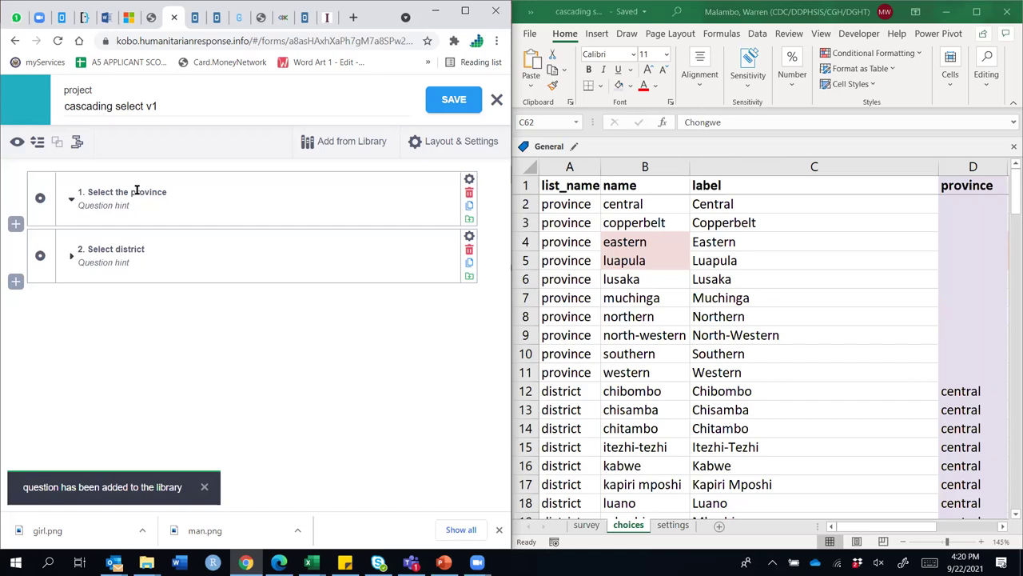
click(470, 277)
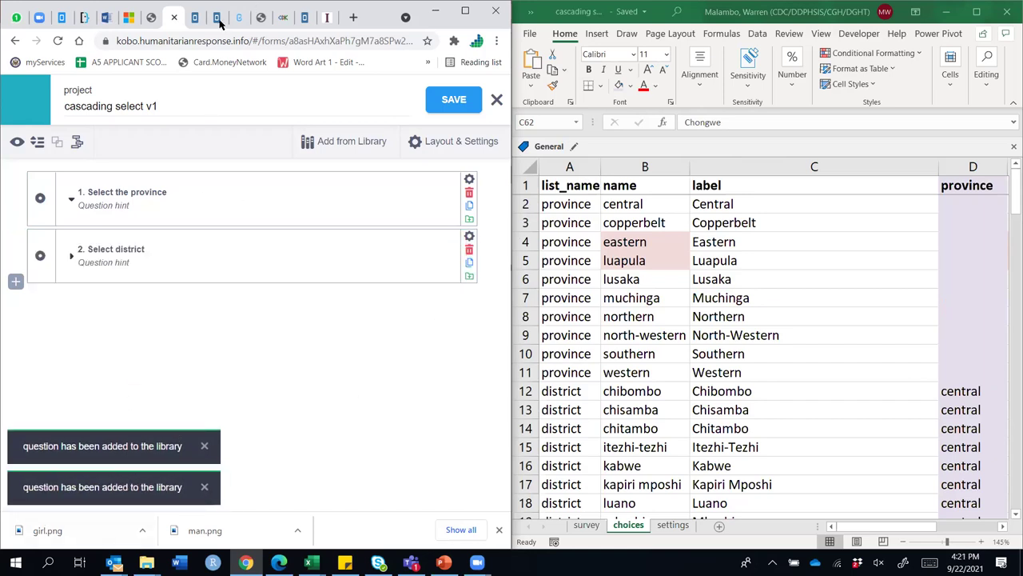
click(497, 101)
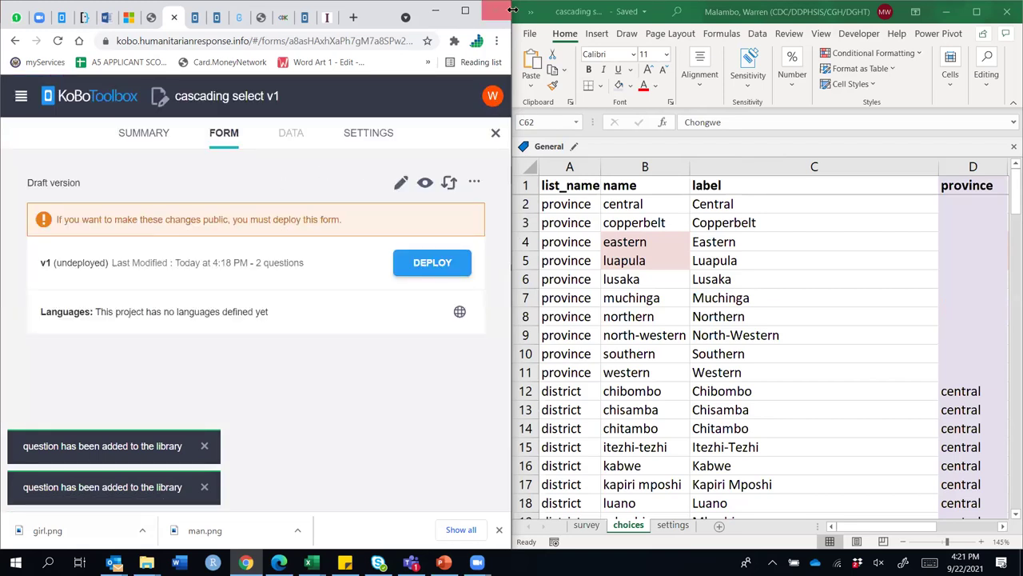
Maximize the browser, open the deployed COVID 19 VACCINE AEFI form for editing, and collapse its "5. What is your province" question
click(465, 10)
click(119, 172)
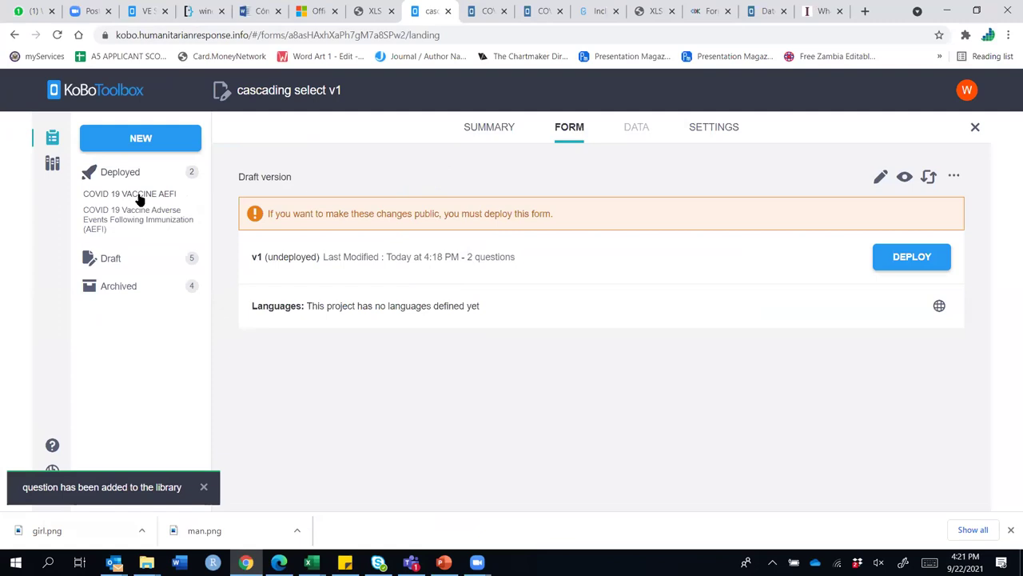
click(137, 196)
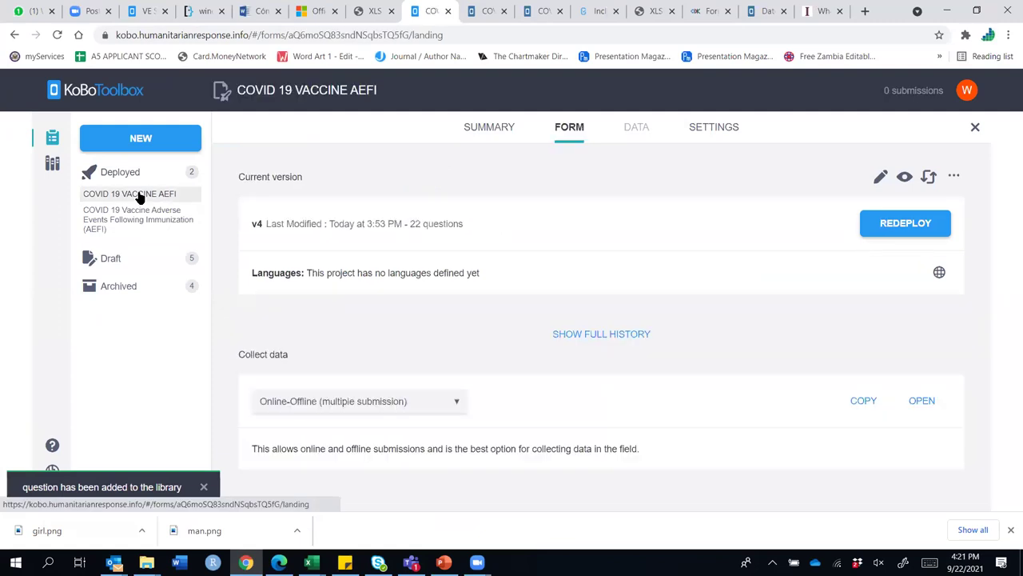
click(880, 177)
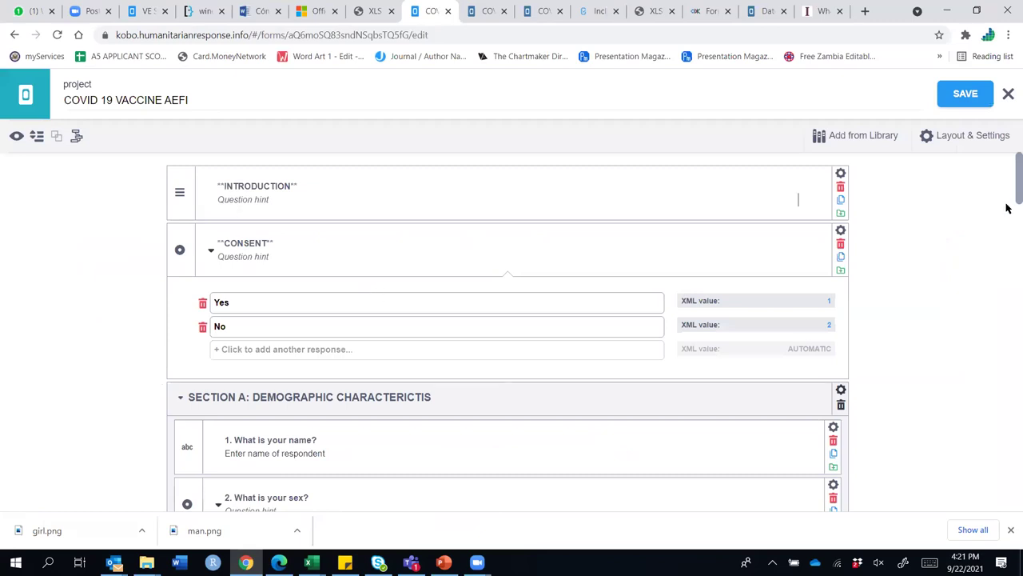
scroll(1006, 191, down, 5)
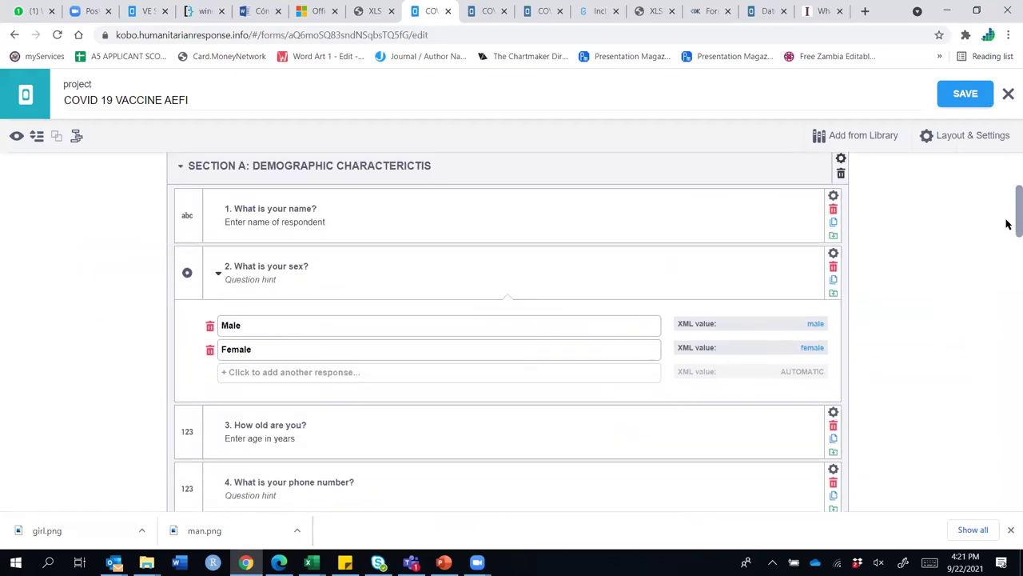
scroll(1007, 242, down, 3)
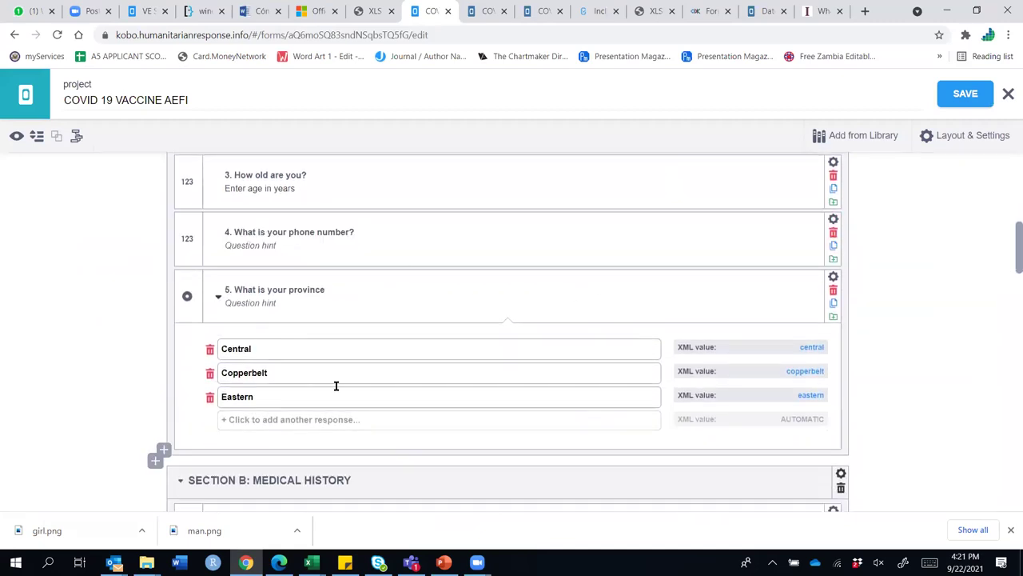
click(219, 296)
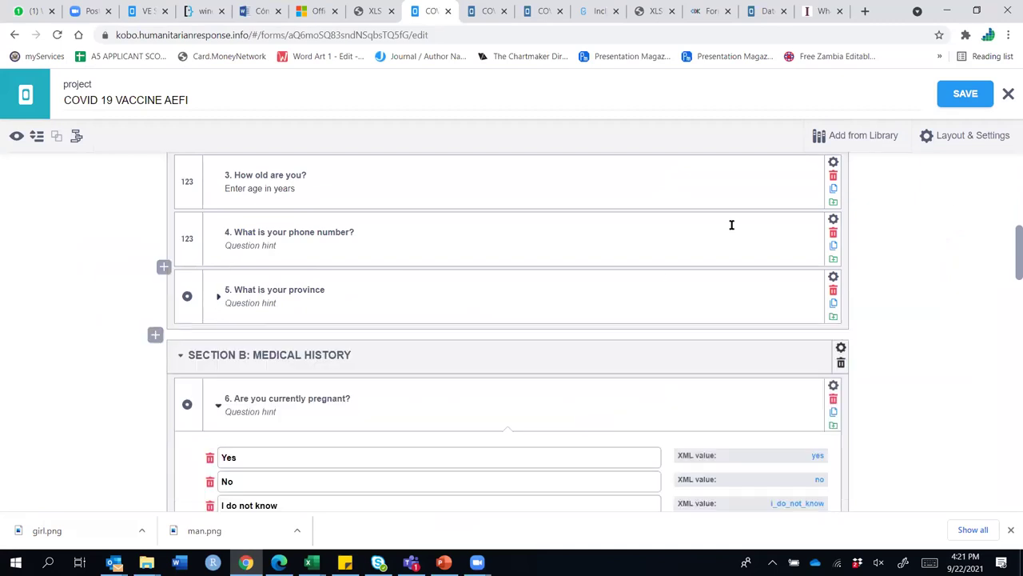
Insert the library questions "1. Select the province" and "2. Select district" after the existing province question in Section A, collapsing each
click(835, 137)
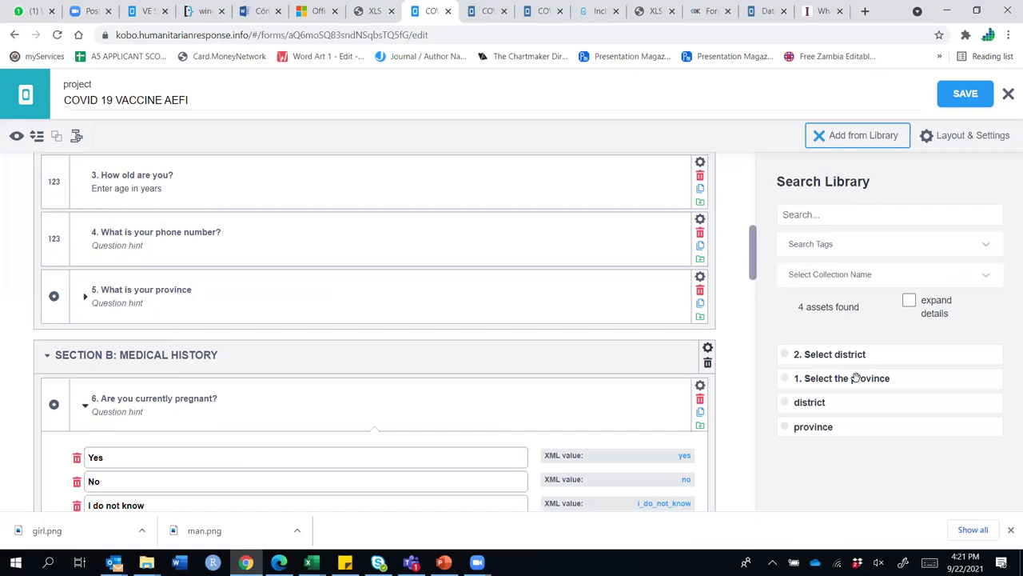
drag(852, 378, 424, 343)
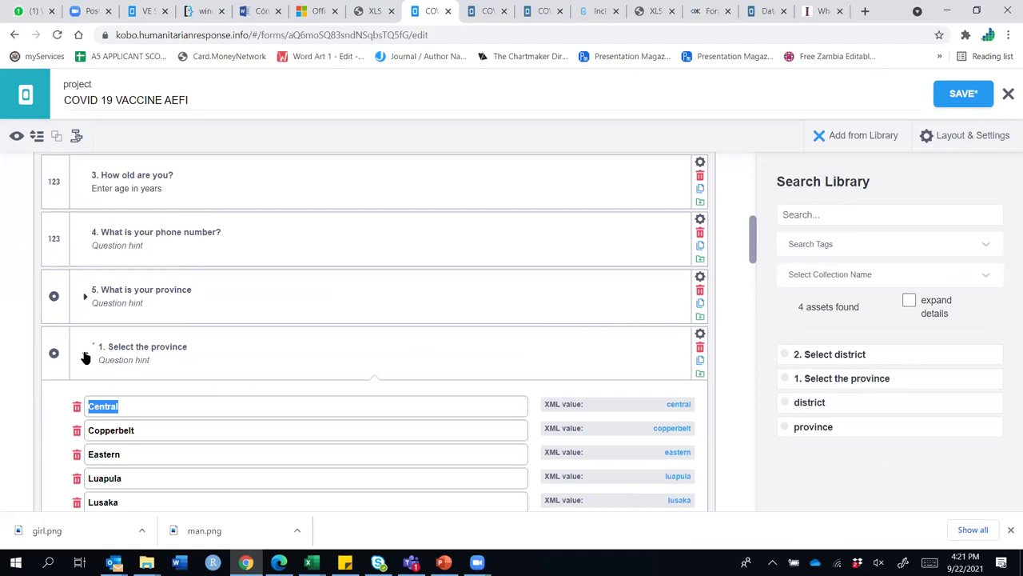
click(86, 354)
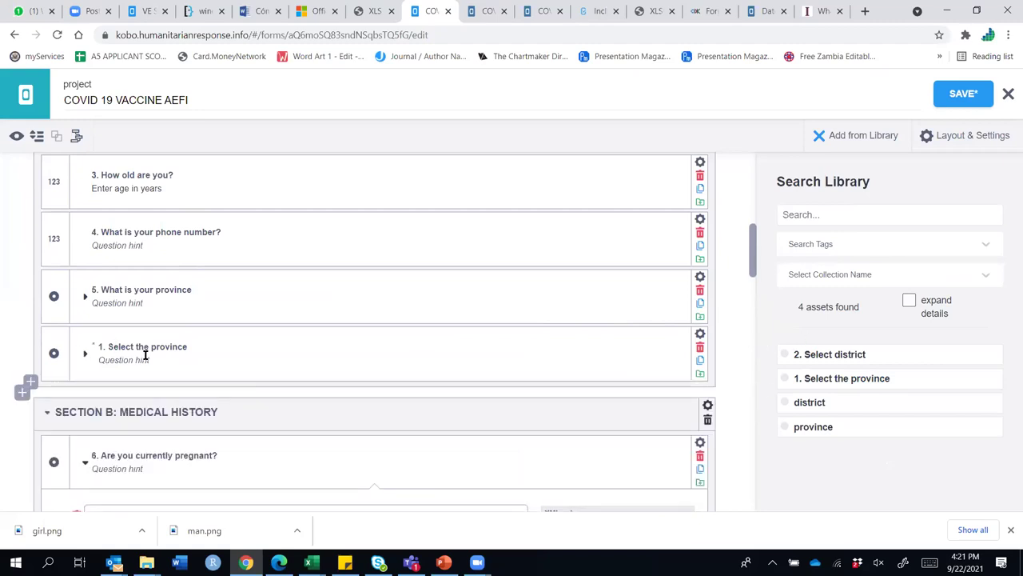
drag(842, 354, 233, 409)
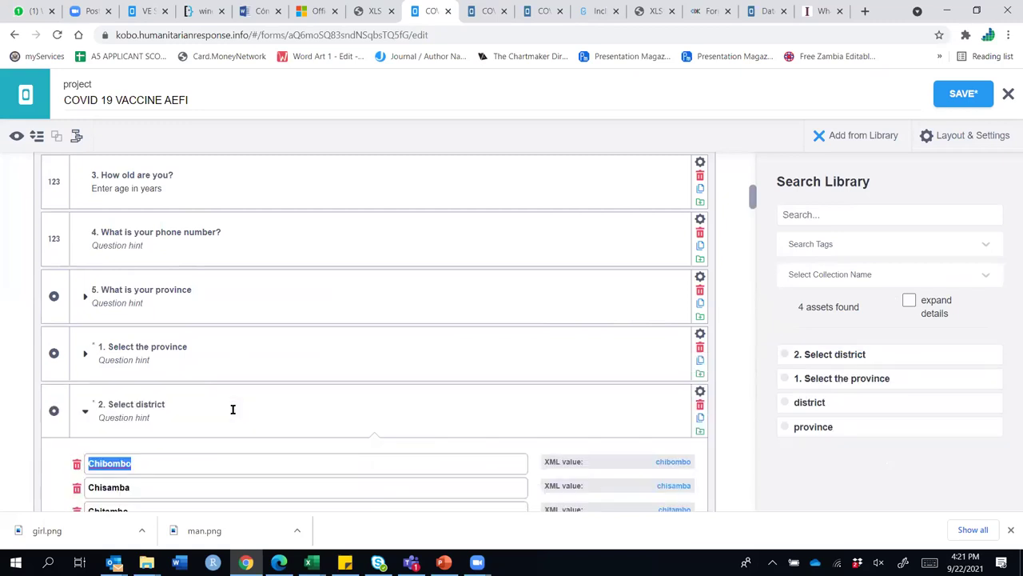
click(84, 411)
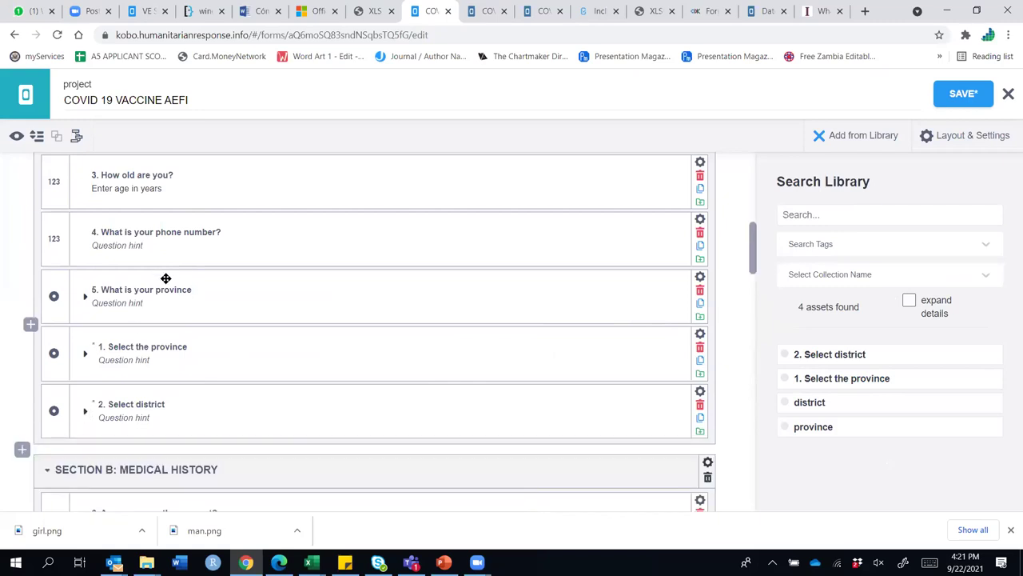
Copy the label "5. What is your province" onto the imported province question, then delete the original province question
click(700, 296)
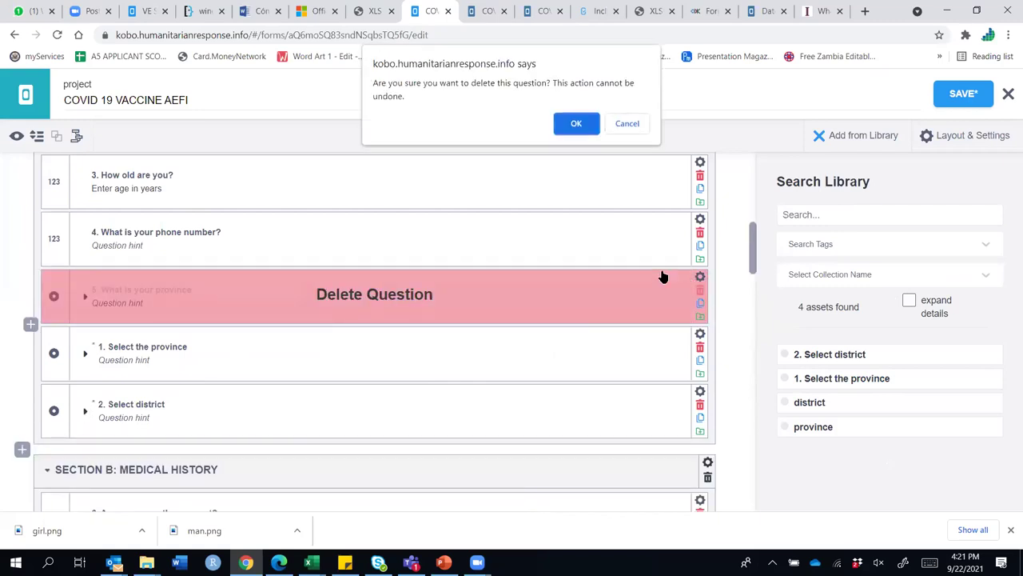
click(623, 125)
drag(204, 288, 67, 304)
key(ctrl+c)
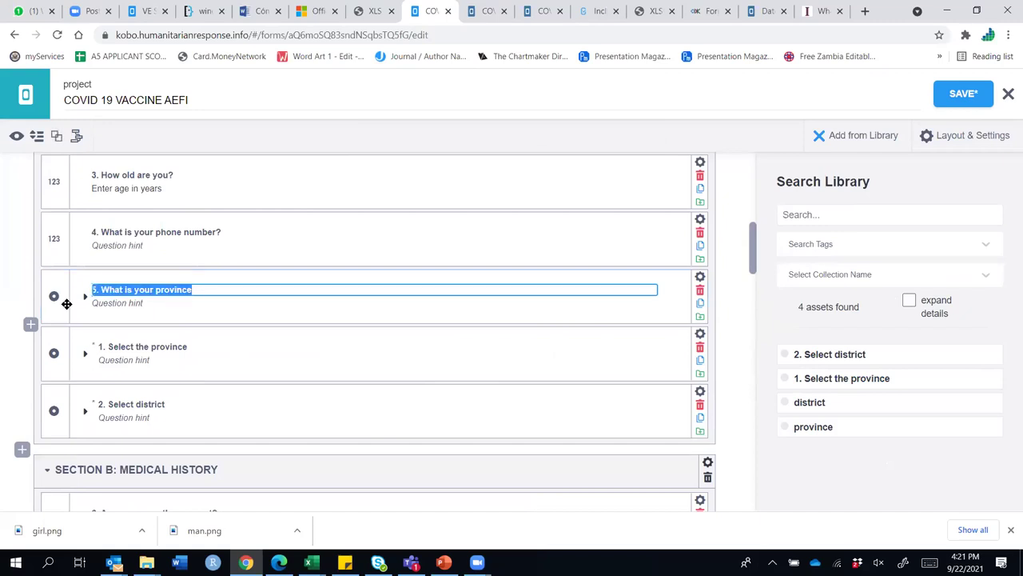
drag(190, 345, 70, 339)
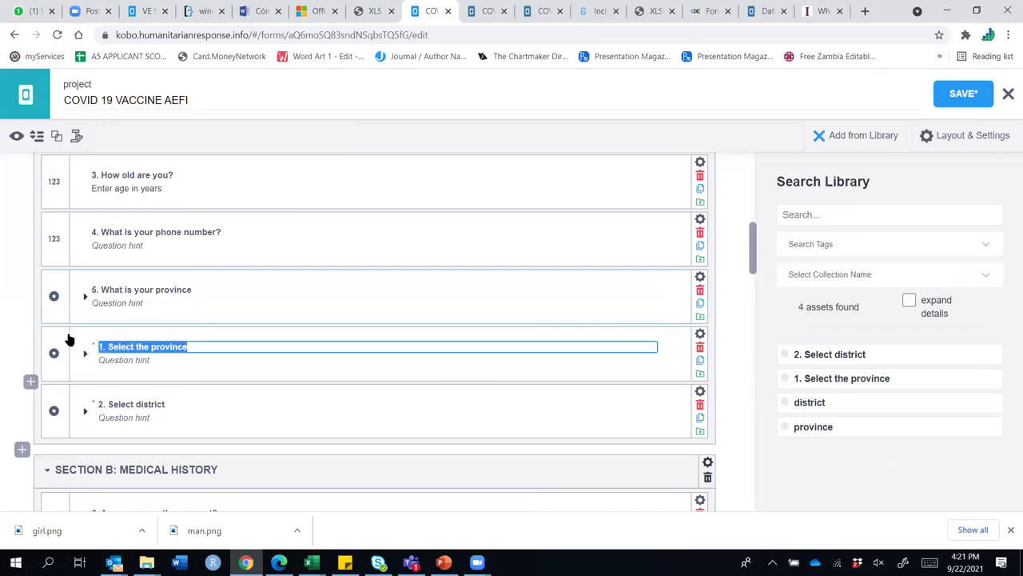
key(ctrl+v)
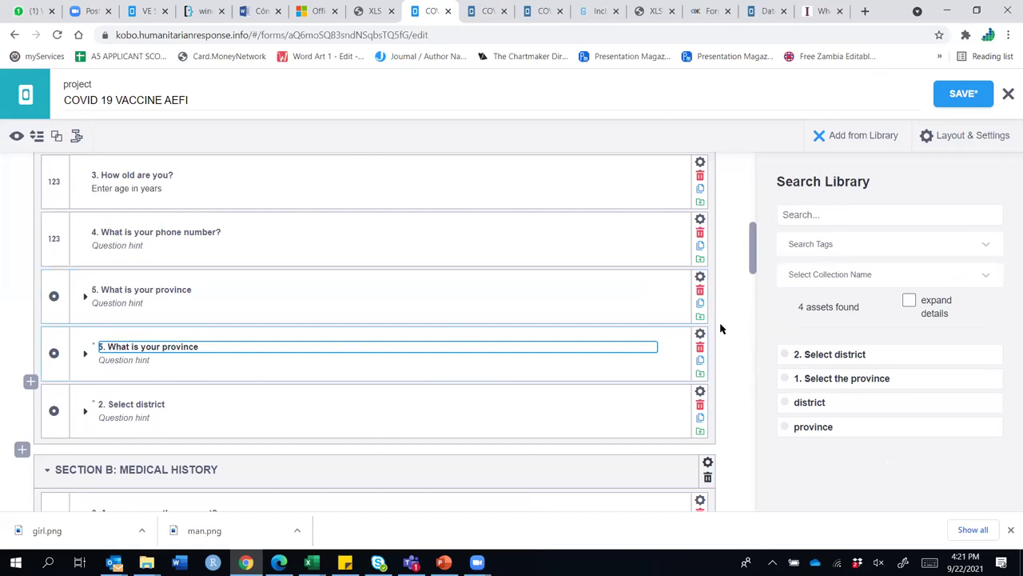
click(699, 290)
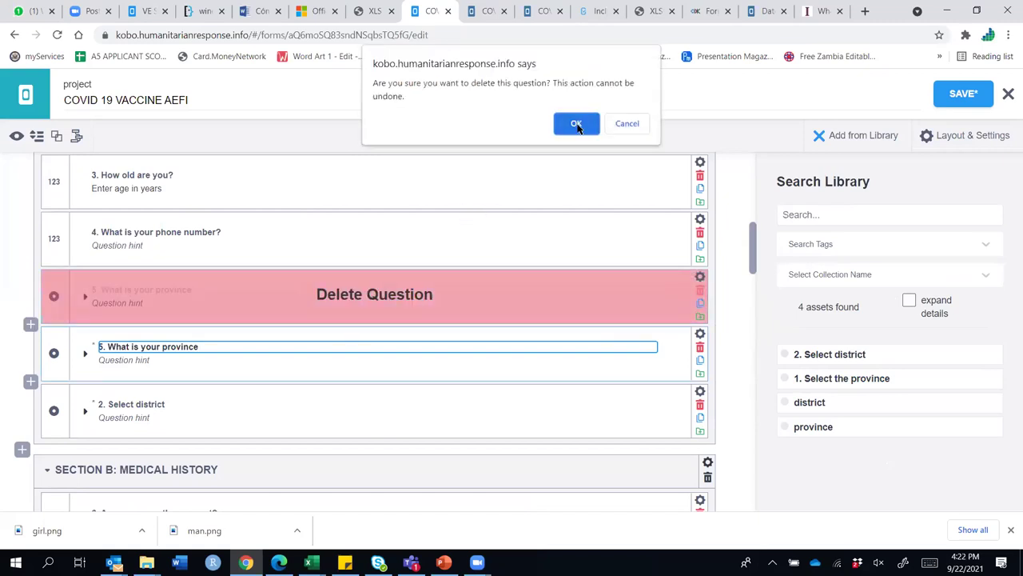
click(576, 124)
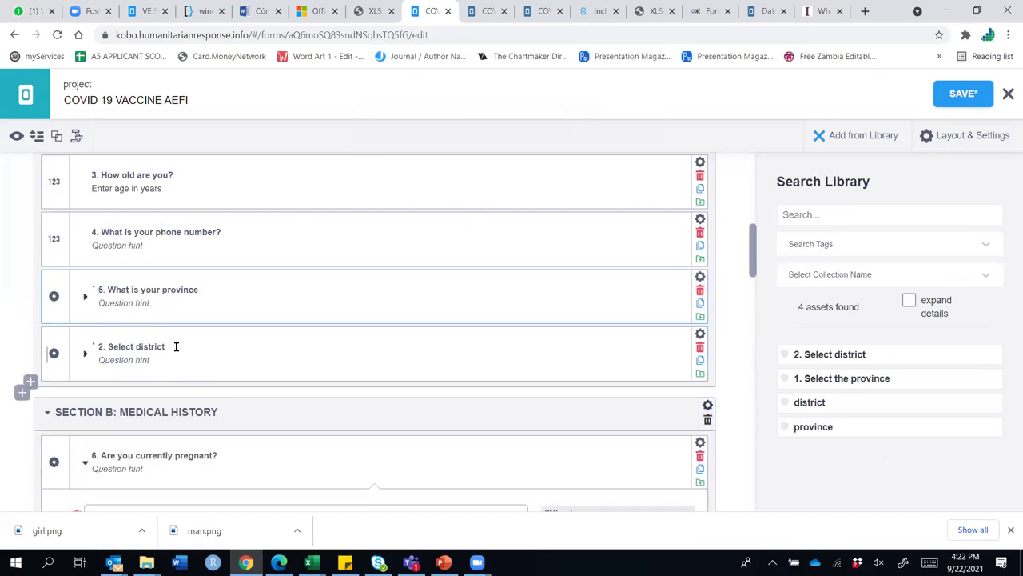
Change the imported district question's label to "6. what is your district?"
click(104, 349)
key(BackSpace)
text(5)
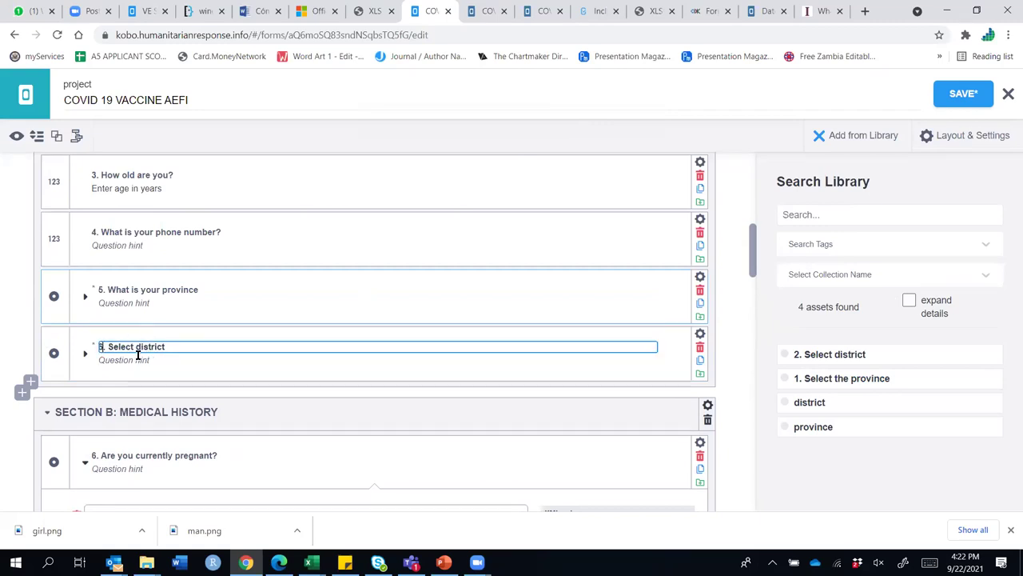
double_click(125, 346)
drag(132, 346, 110, 344)
text(What is your)
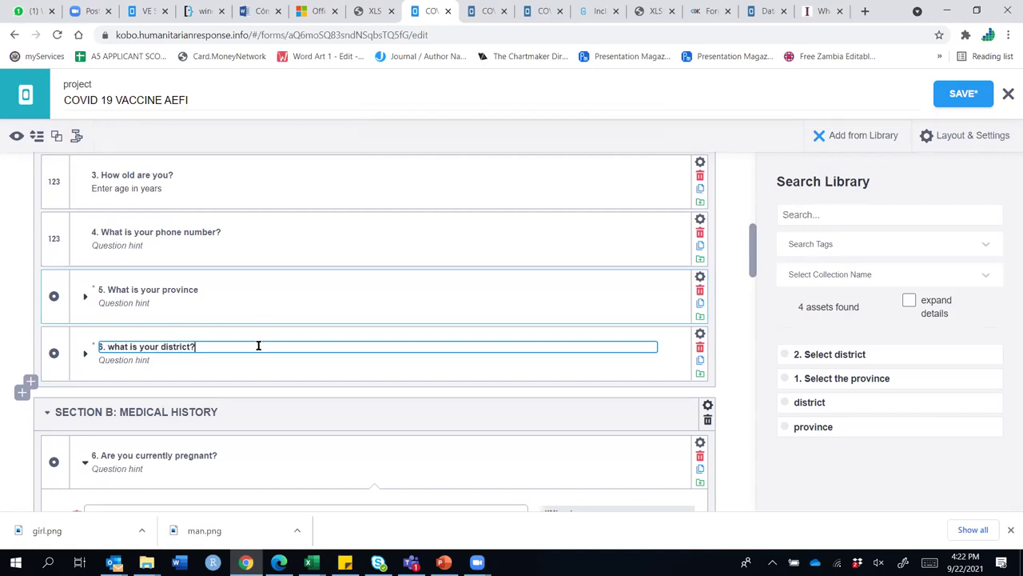
Change the province question's label to "5. What is your province?" and save the form
click(233, 289)
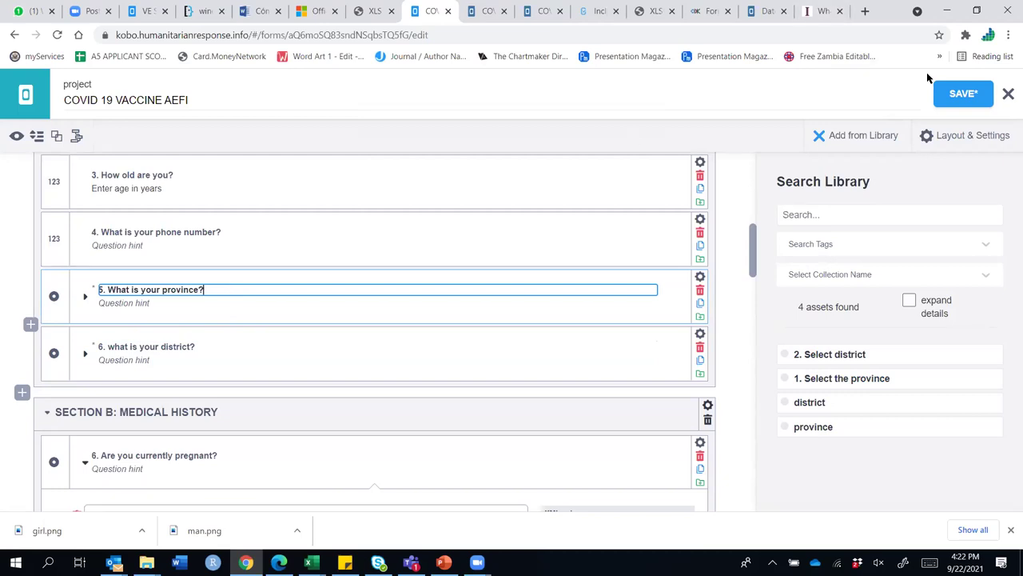
click(953, 100)
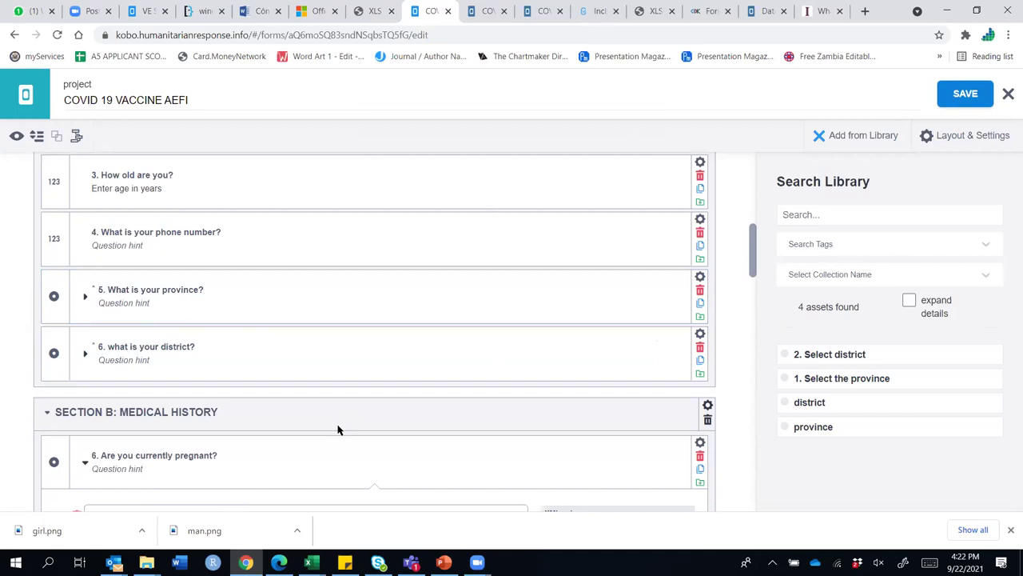
Collapse all sections of the form, then switch to the KoboToolBox Advancing Coding presentation in PowerPoint
scroll(131, 387, up, 5)
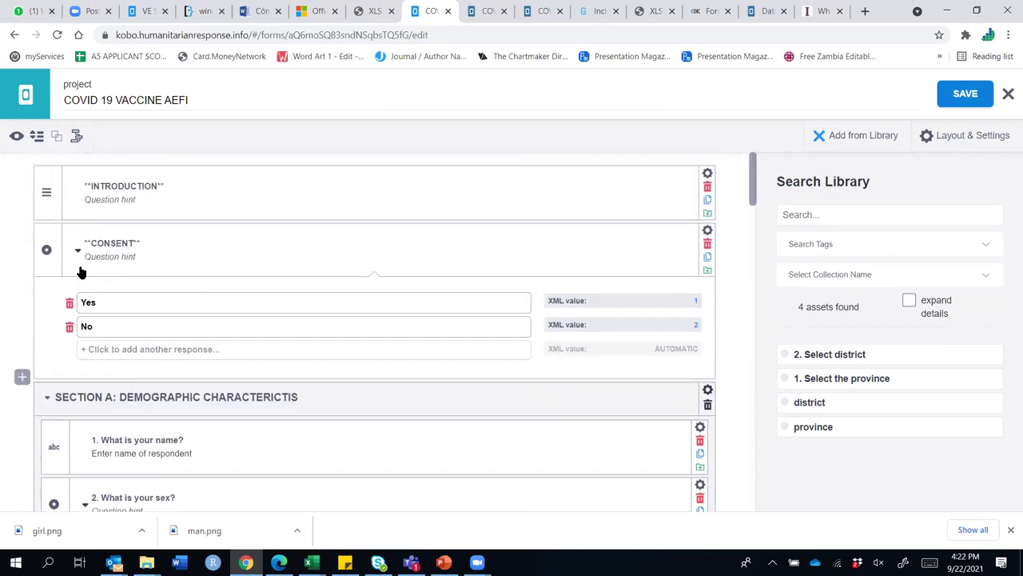
click(37, 138)
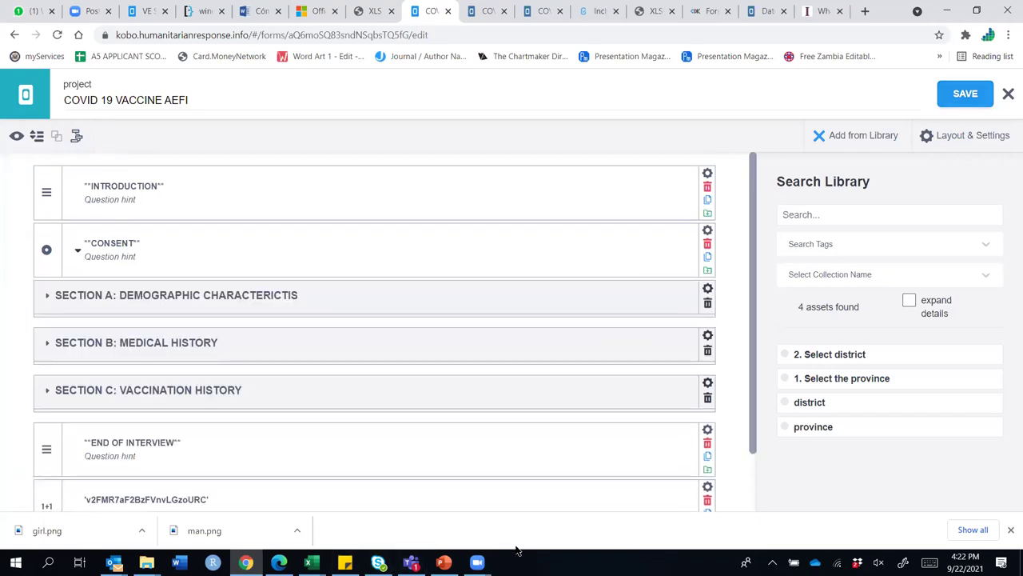
mouse_move(478, 562)
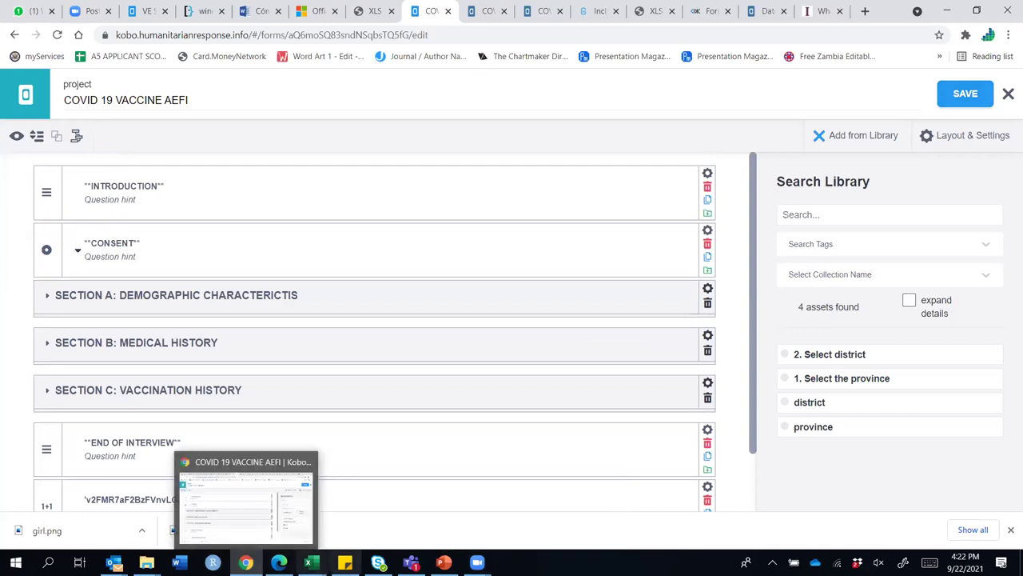
click(443, 562)
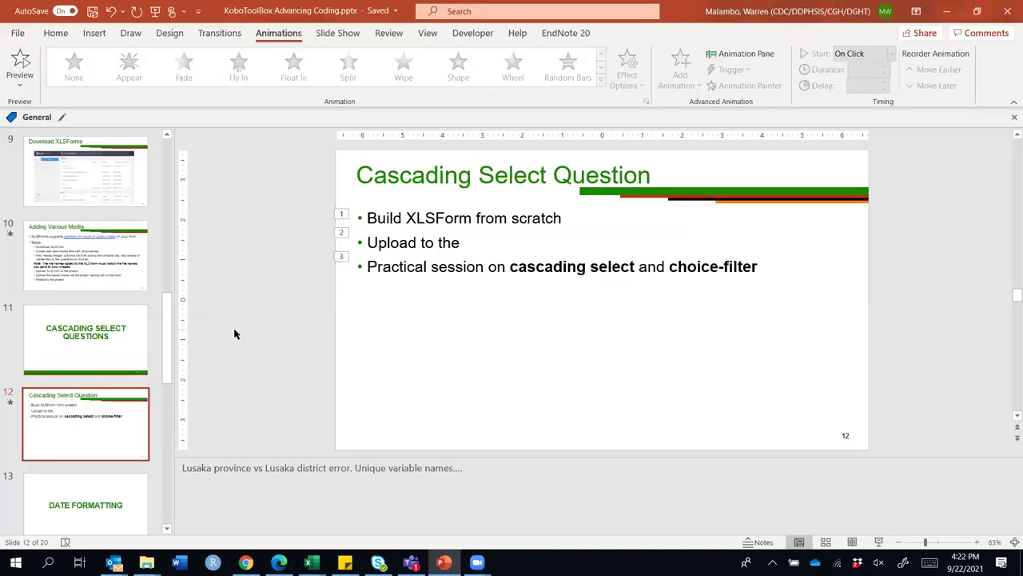
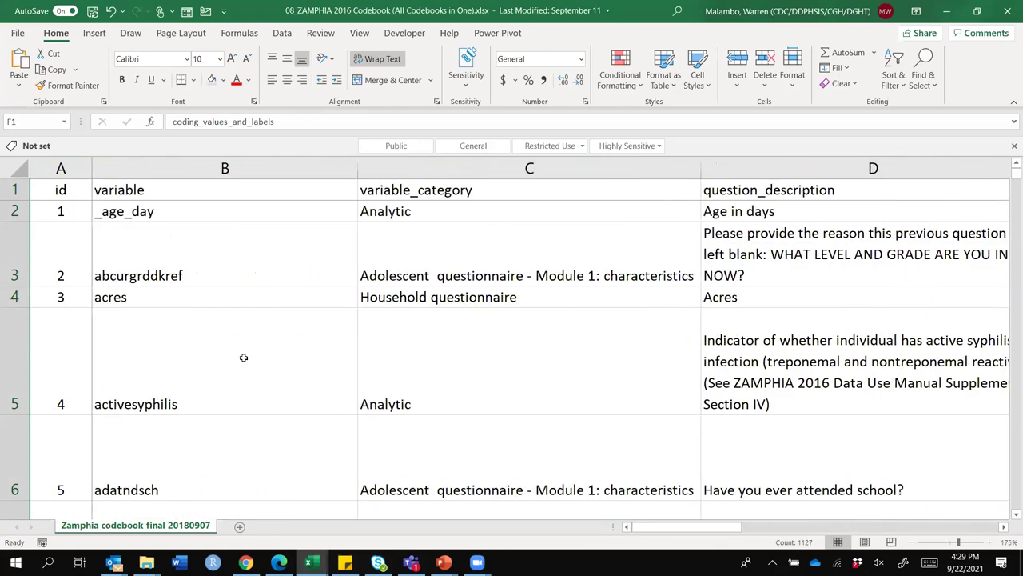
Examine the ZAMPHIA codebook's first variable, _age_day, from its id through category, description, question type and coding values
click(64, 211)
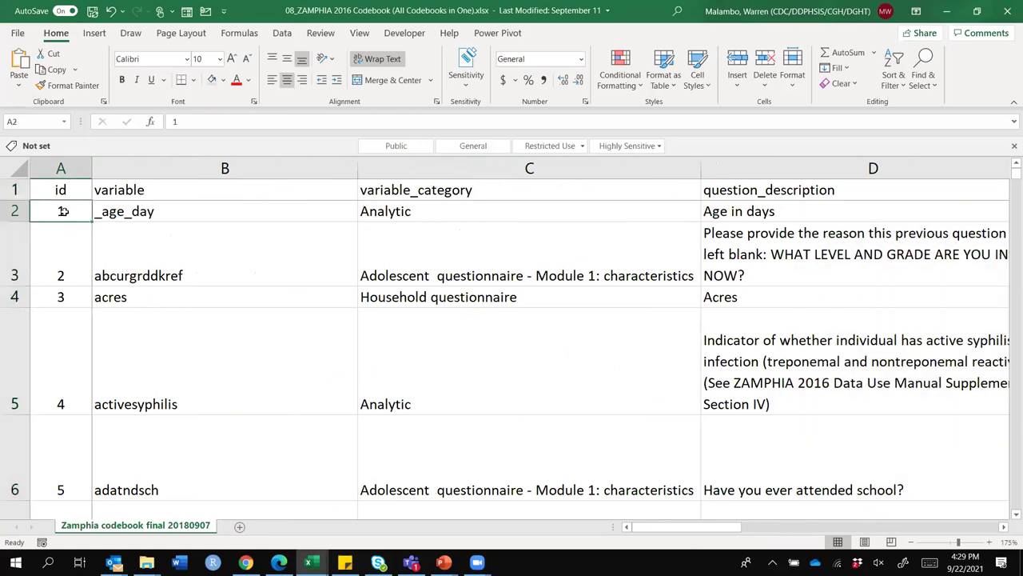
click(112, 222)
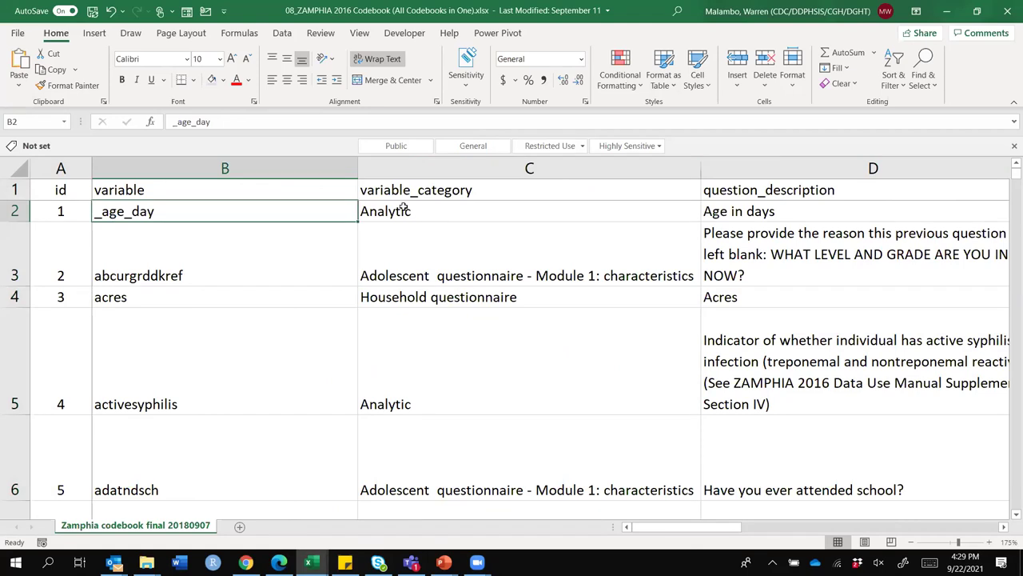
click(398, 210)
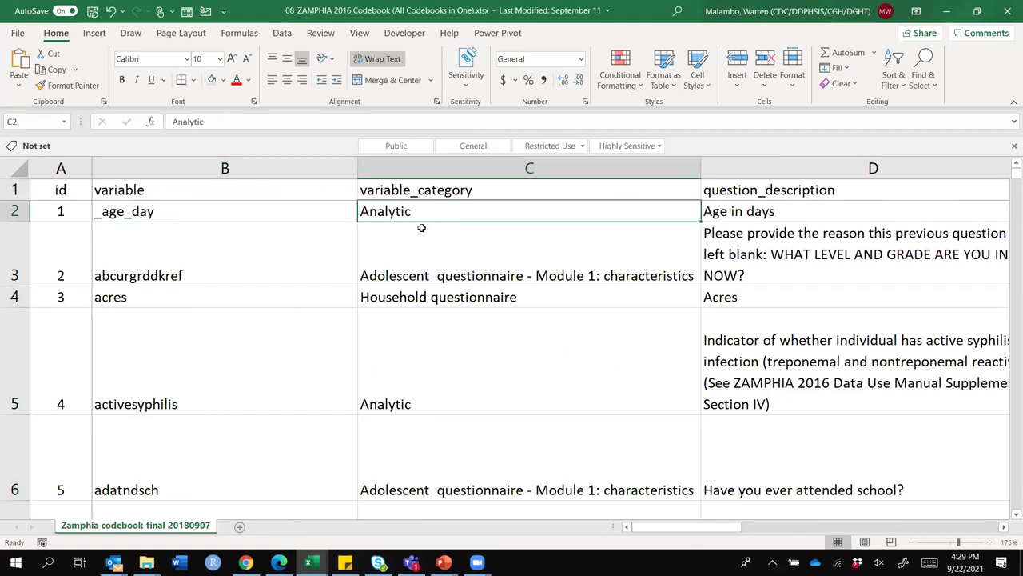
click(763, 215)
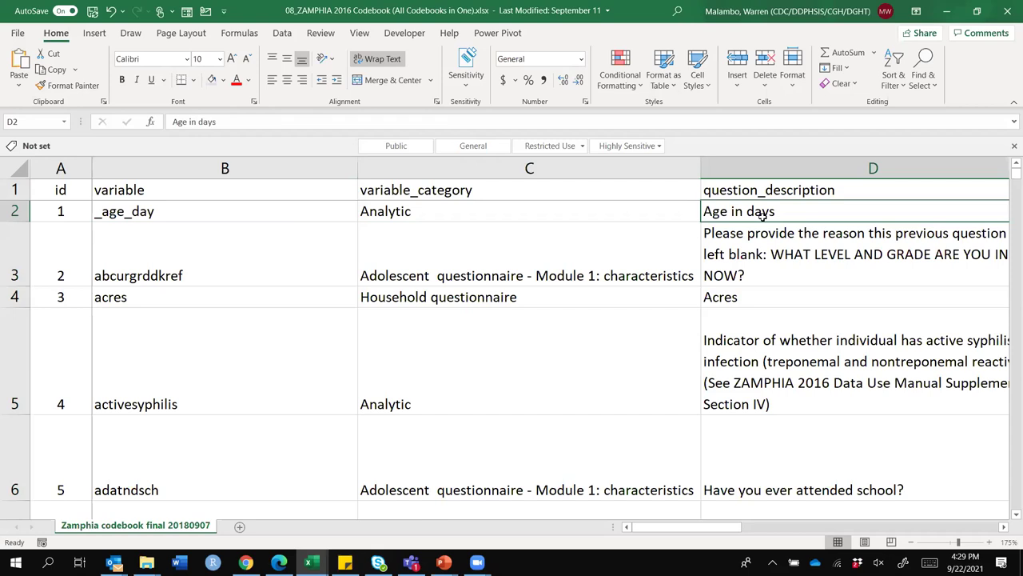
key(Right)
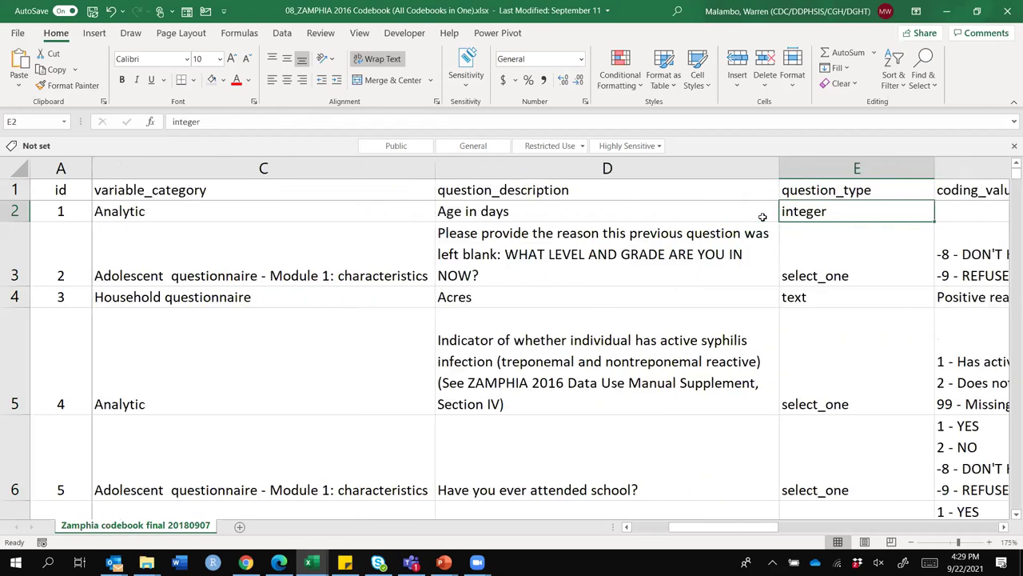
key(Right)
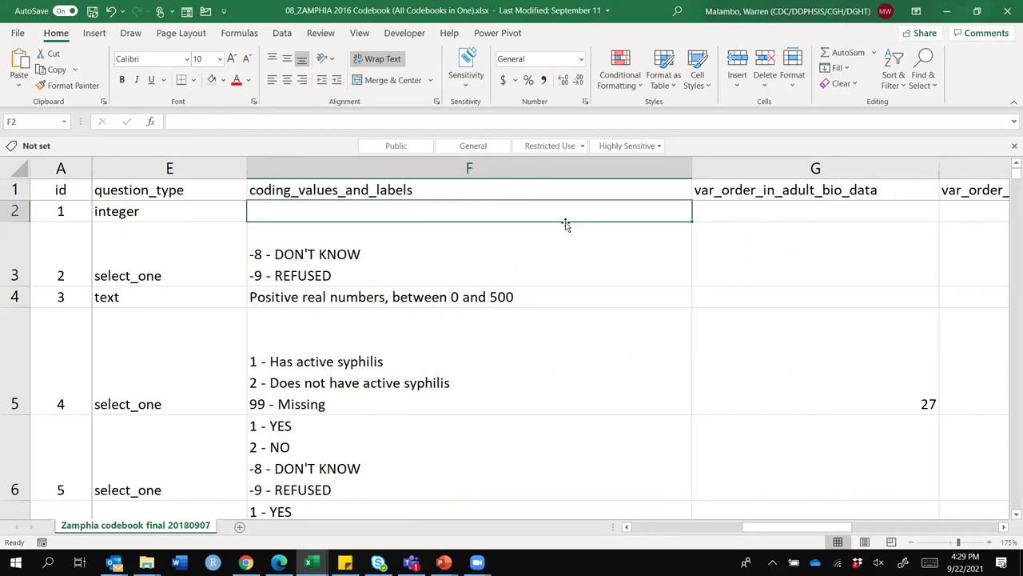
Examine the codebook entry for abcurgrddkref across its category, question description, question type, and coding values and labels
click(480, 251)
key(Left)
key(Left)
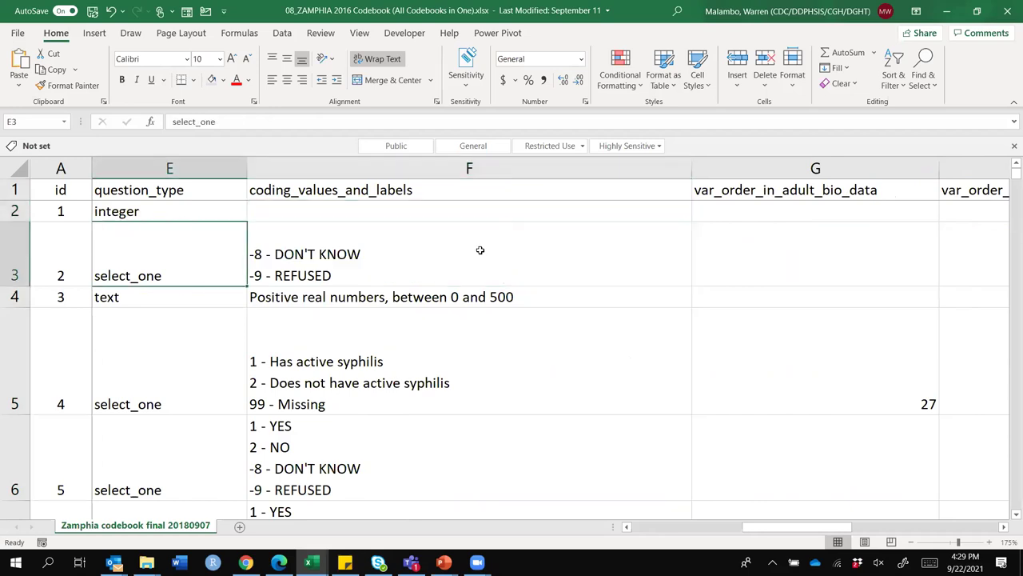
key(Home)
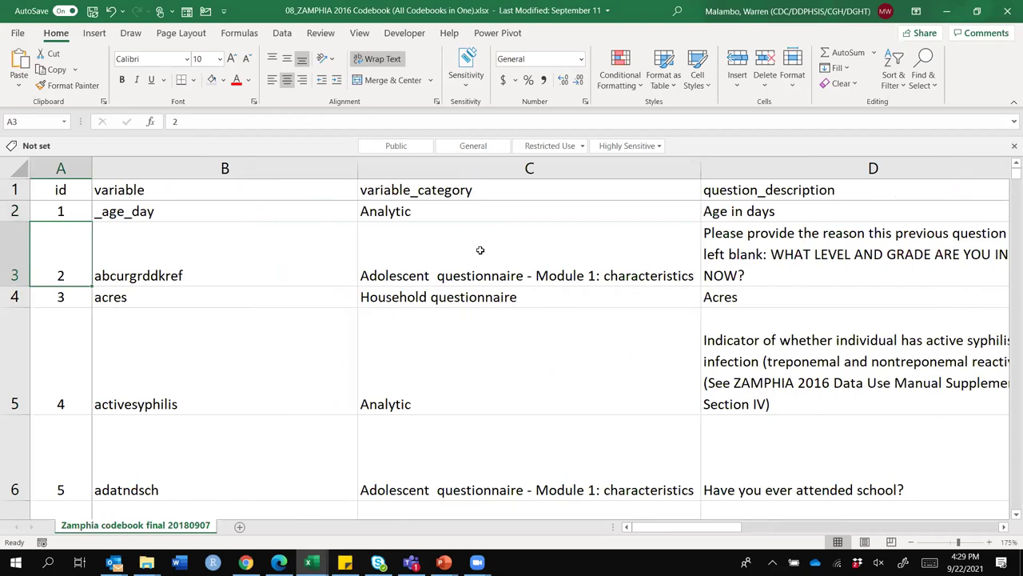
key(Right)
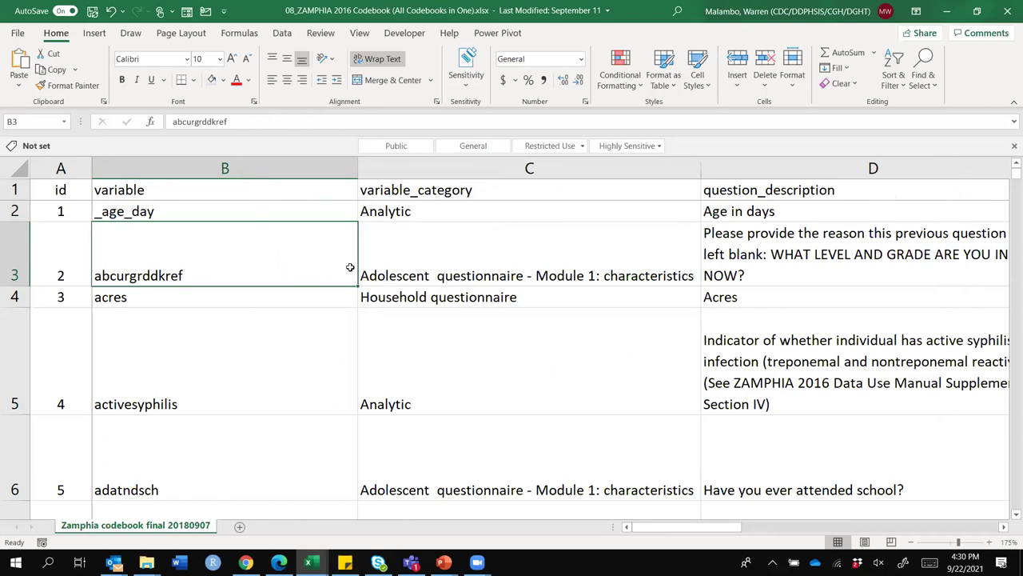
click(439, 272)
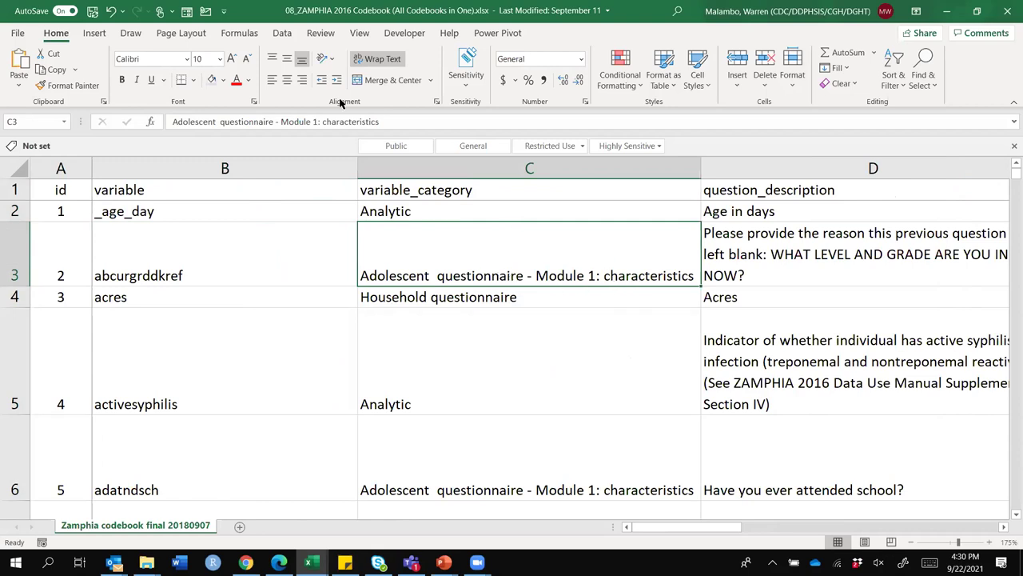
click(756, 251)
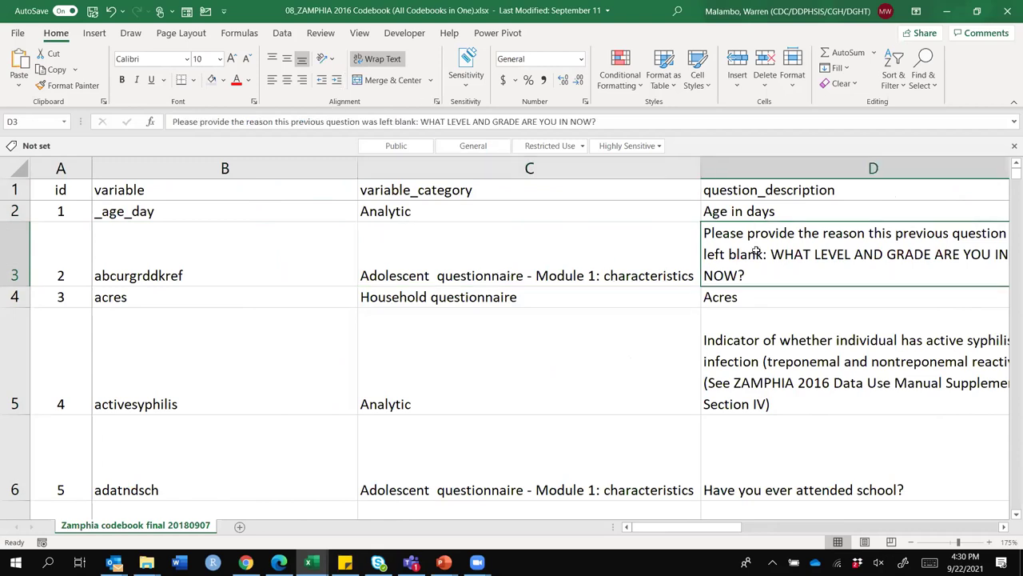
scroll(755, 251, right, 1)
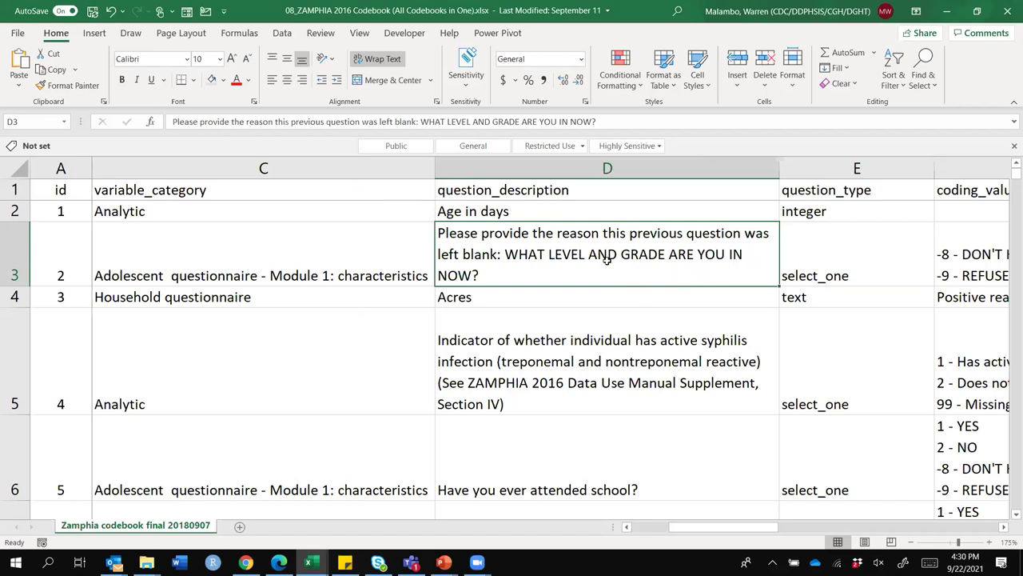
click(837, 255)
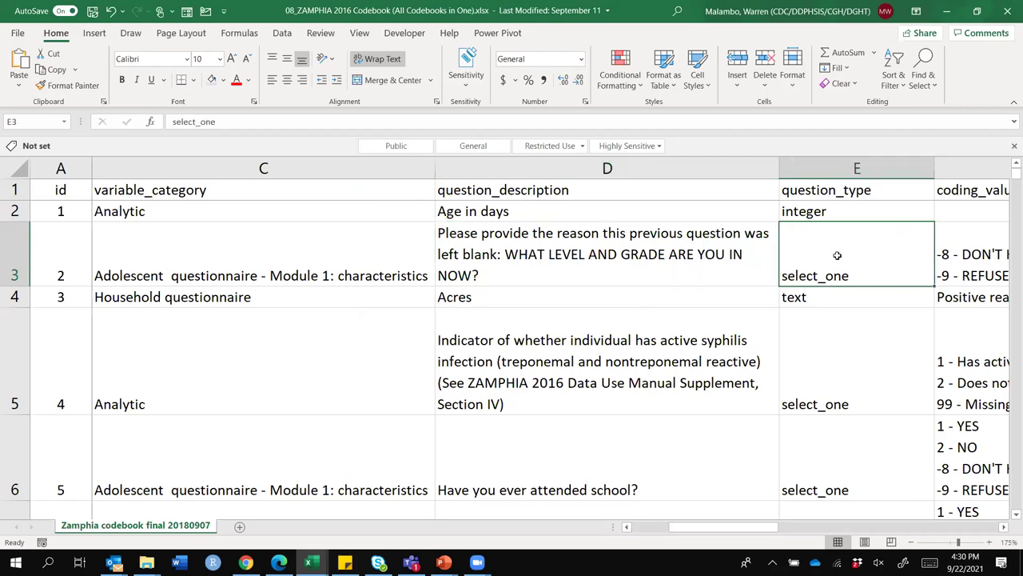
key(Right)
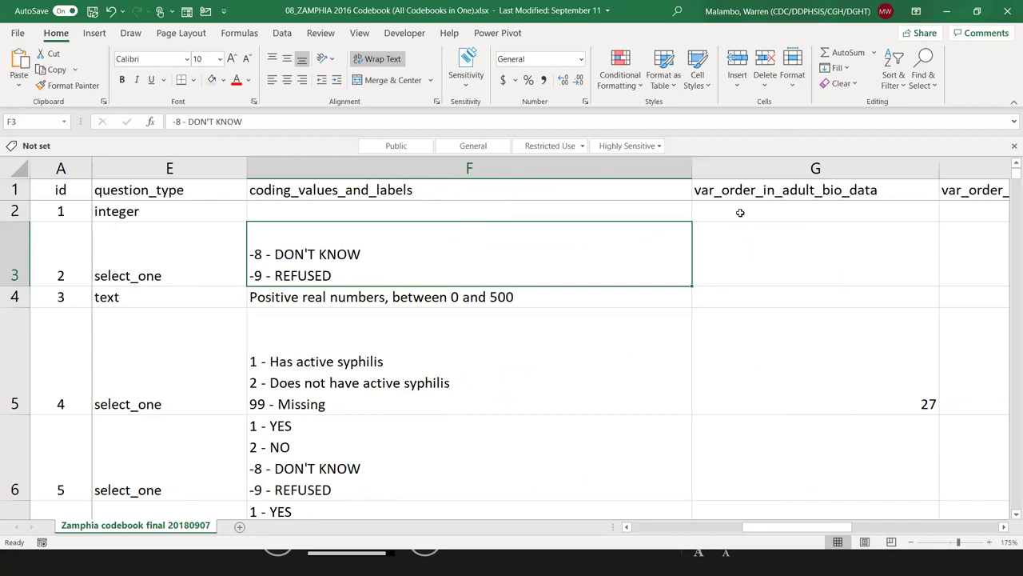
Minimize the ZAMPHIA codebook, end the slide show, and switch to the form in Chrome
click(947, 12)
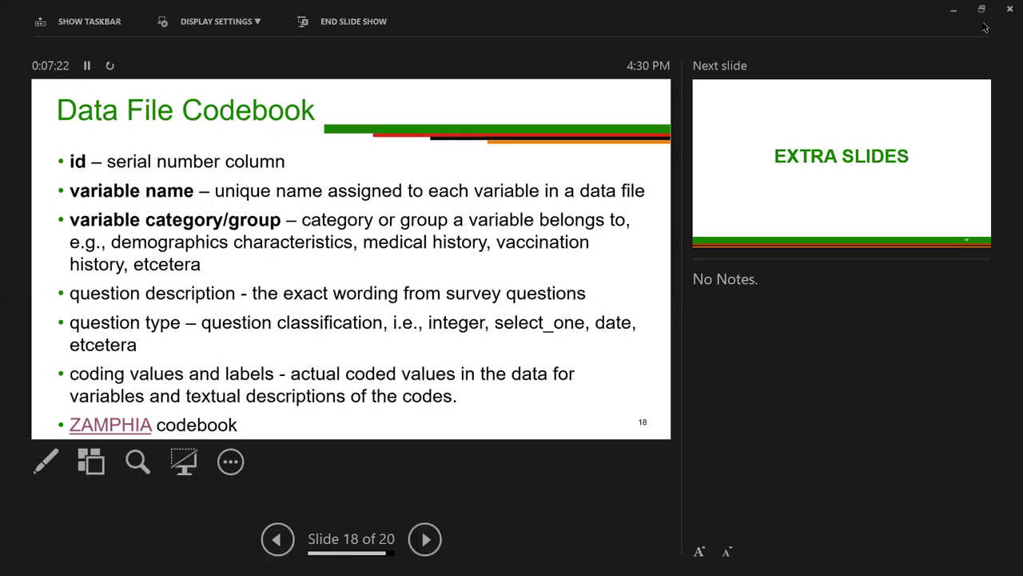
click(1010, 8)
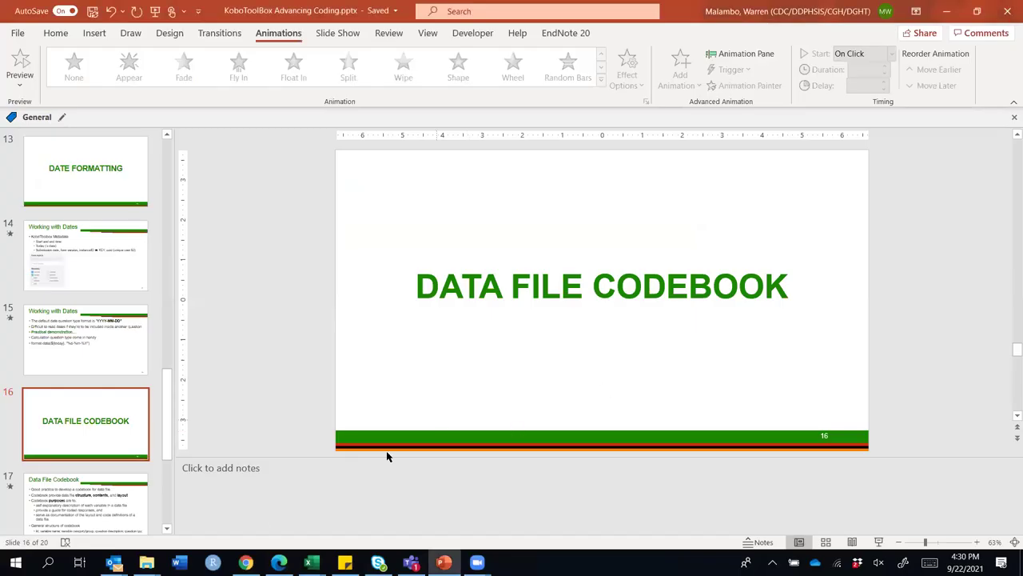
click(245, 562)
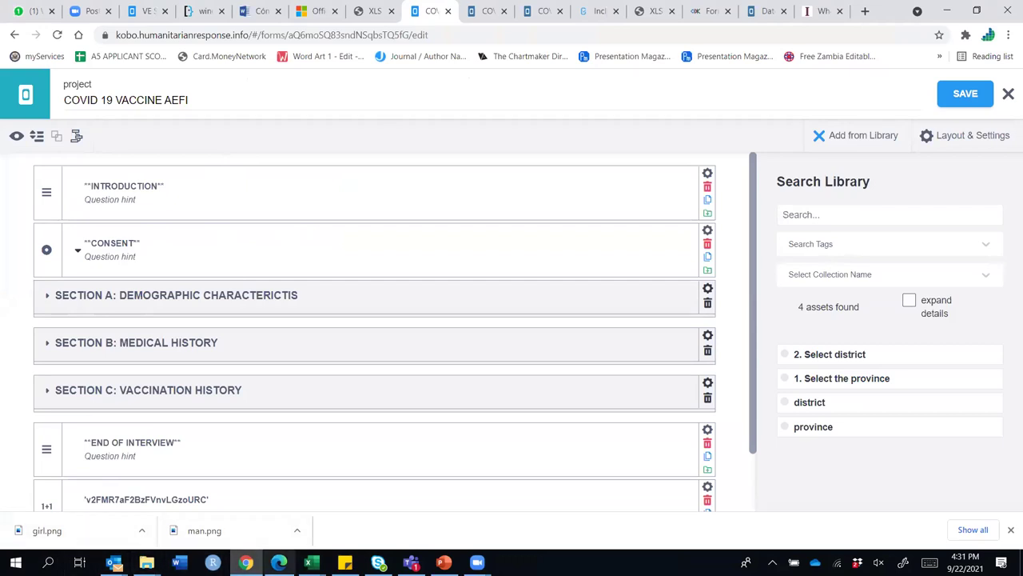
Create a blank workbook in Excel and choose the Downloads folder as its save location
click(311, 562)
click(422, 520)
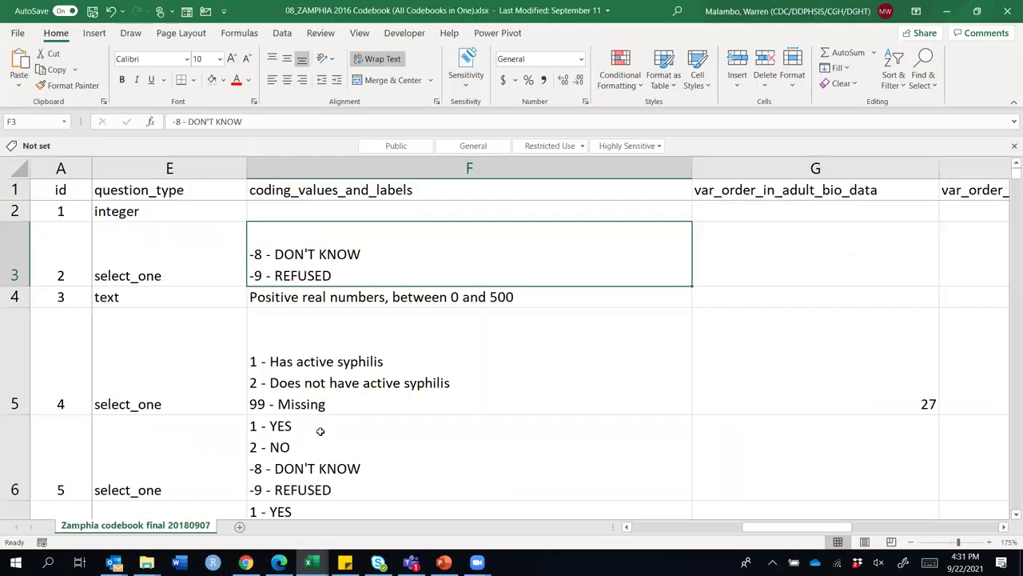
key(ctrl+Tab)
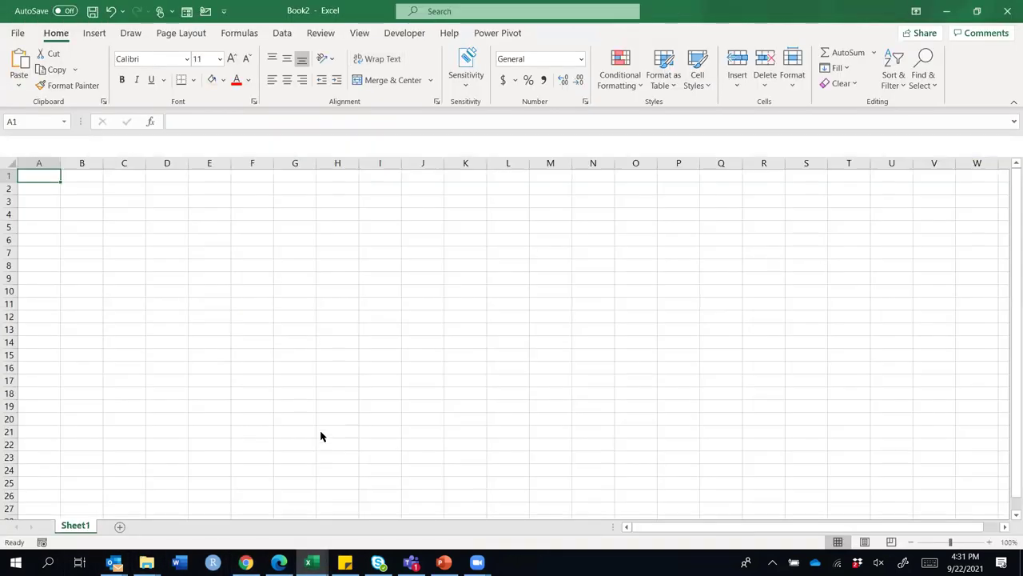
click(18, 33)
click(64, 212)
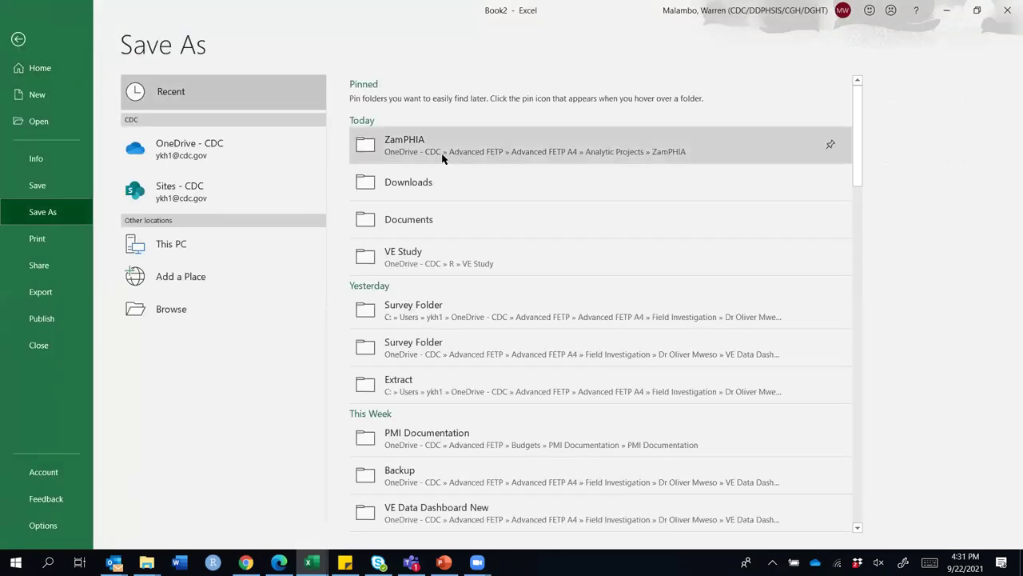
click(419, 185)
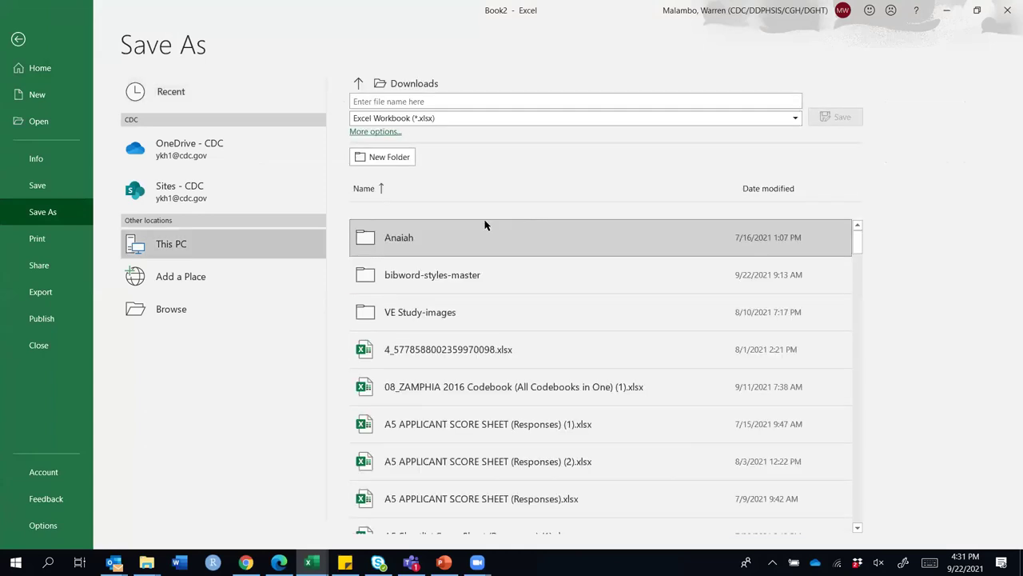
click(435, 96)
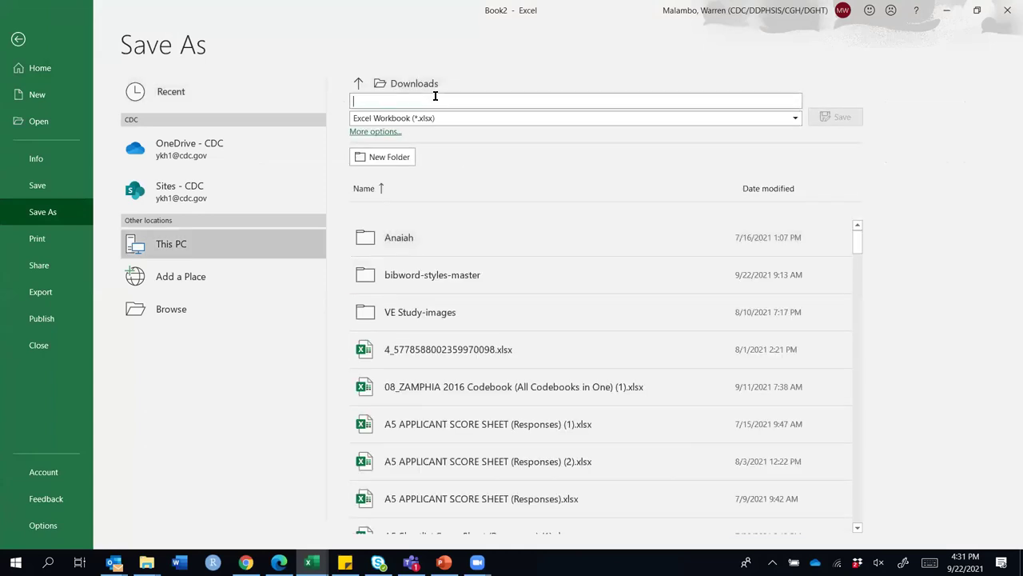
Copy the project title "COVID 19 VACCINE AEFI" from the form in Chrome and return to the workbook's save page
click(245, 562)
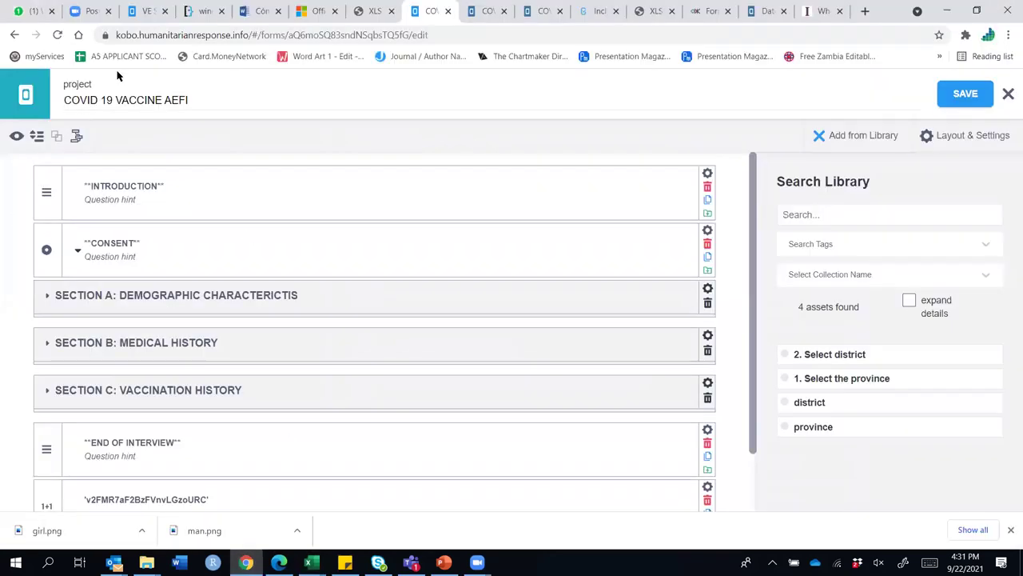
drag(214, 102, 38, 84)
key(ctrl+c)
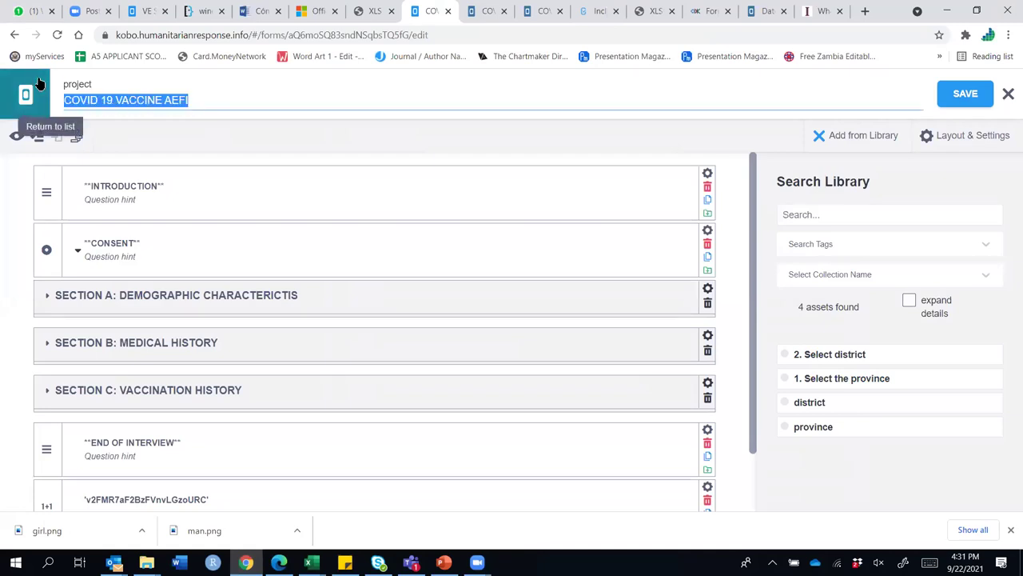
click(947, 10)
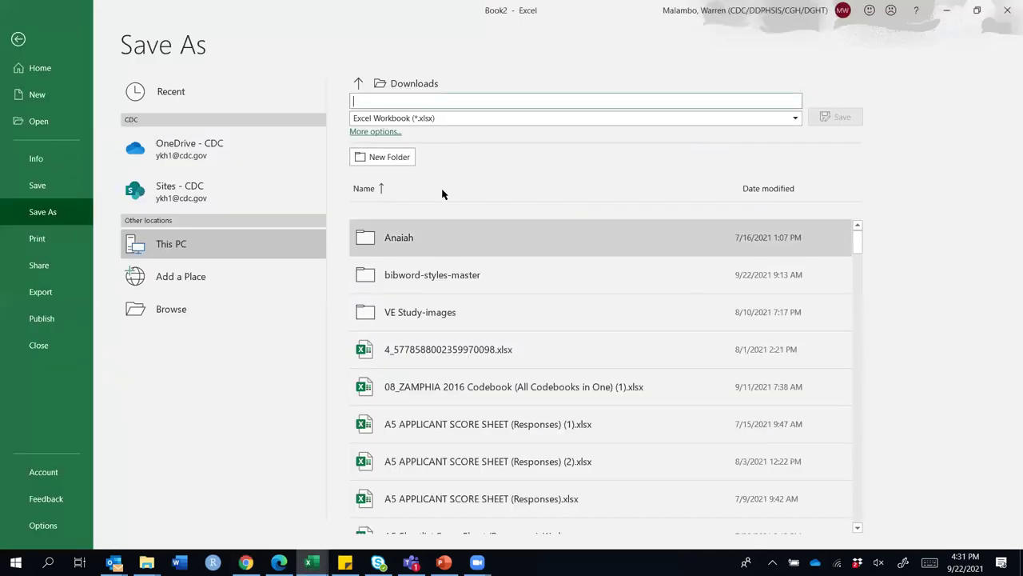
Save the workbook in Downloads as "COVID 19 Vaccine AEFI Codebook", using the copied title
key(ctrl+v)
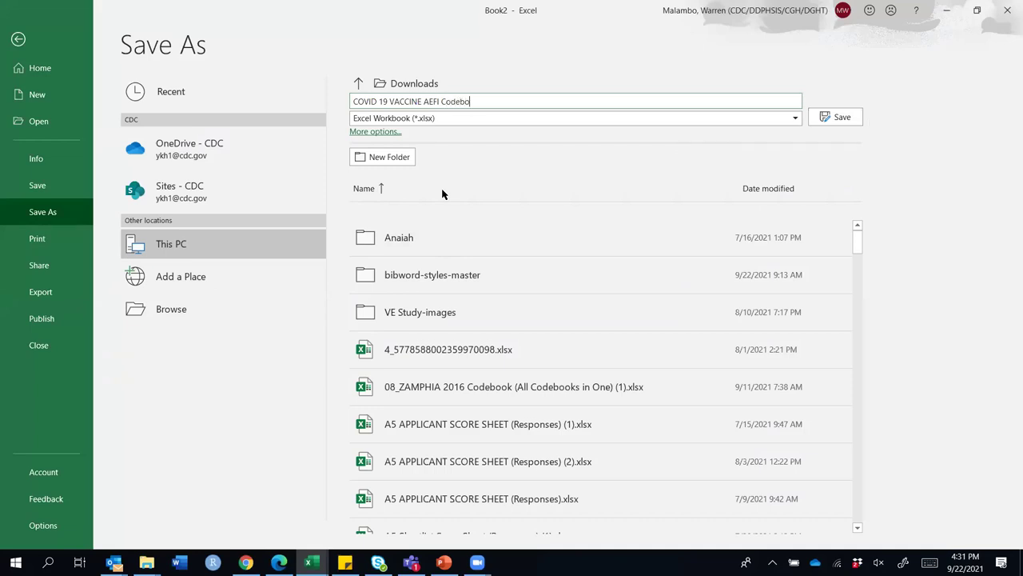
double_click(420, 101)
text(Vaccine)
click(847, 117)
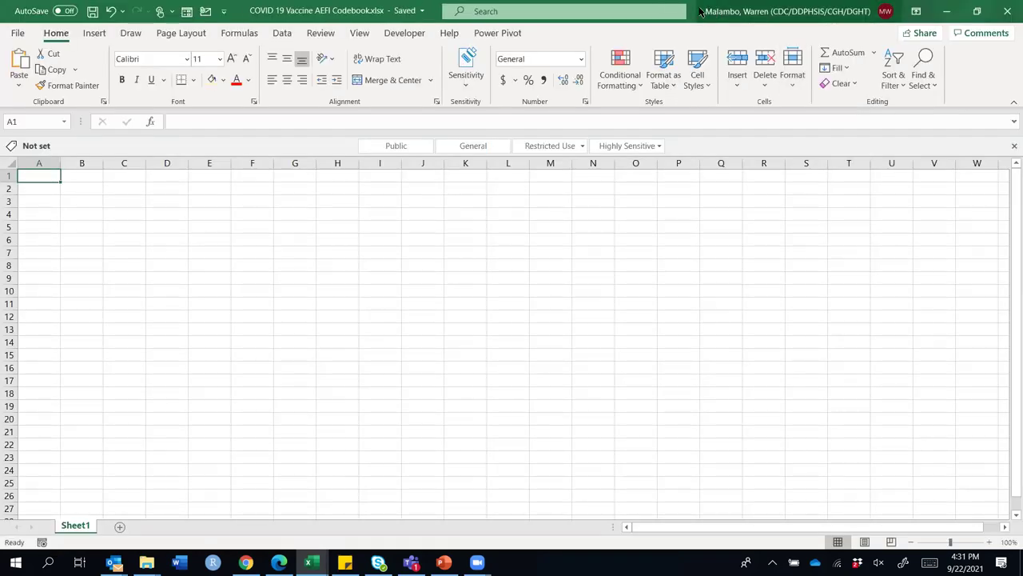
Place the codebook workbook side by side with the form in Chrome, and close the form's question library
drag(701, 11, 1009, 171)
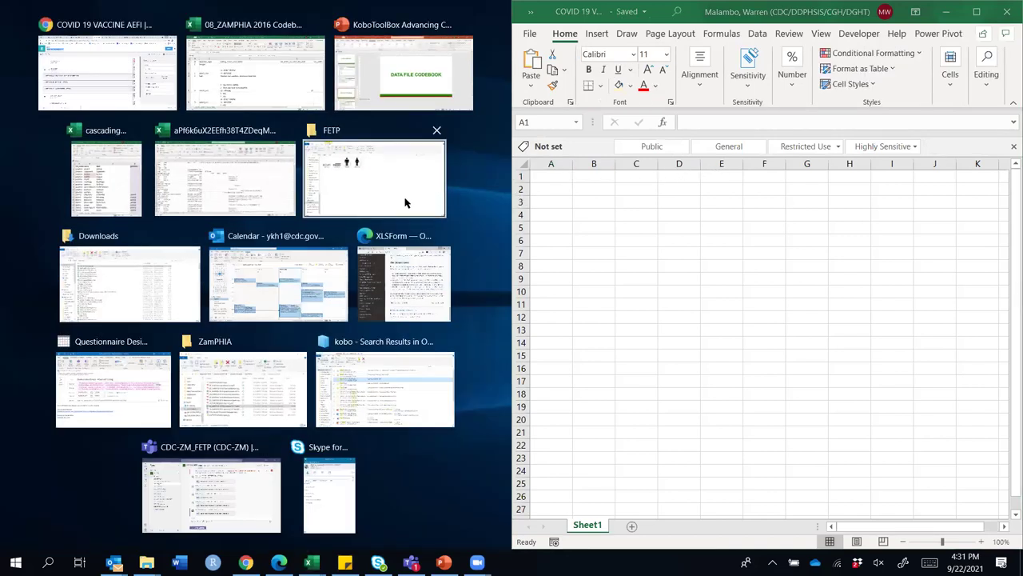
click(80, 69)
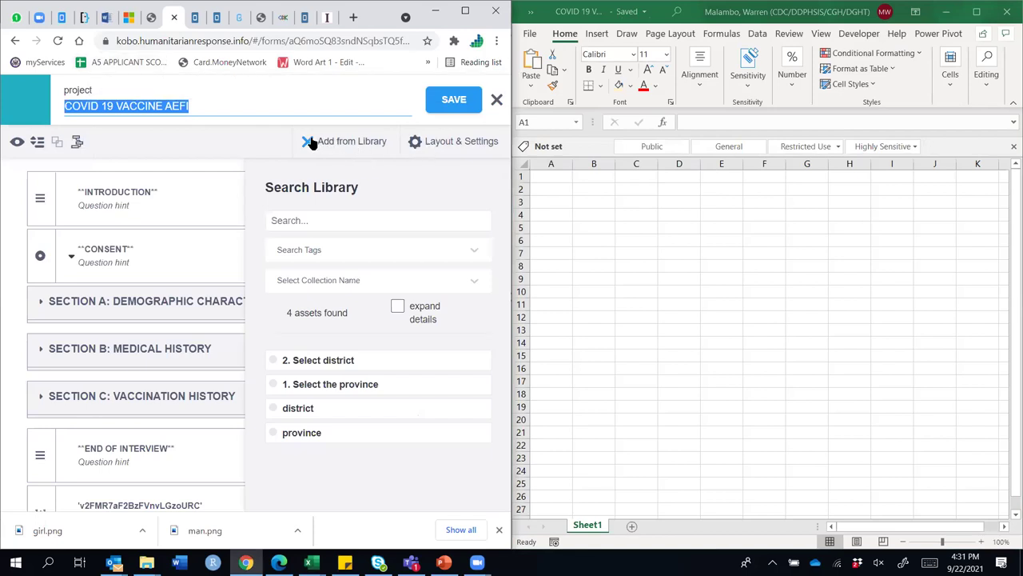
click(310, 142)
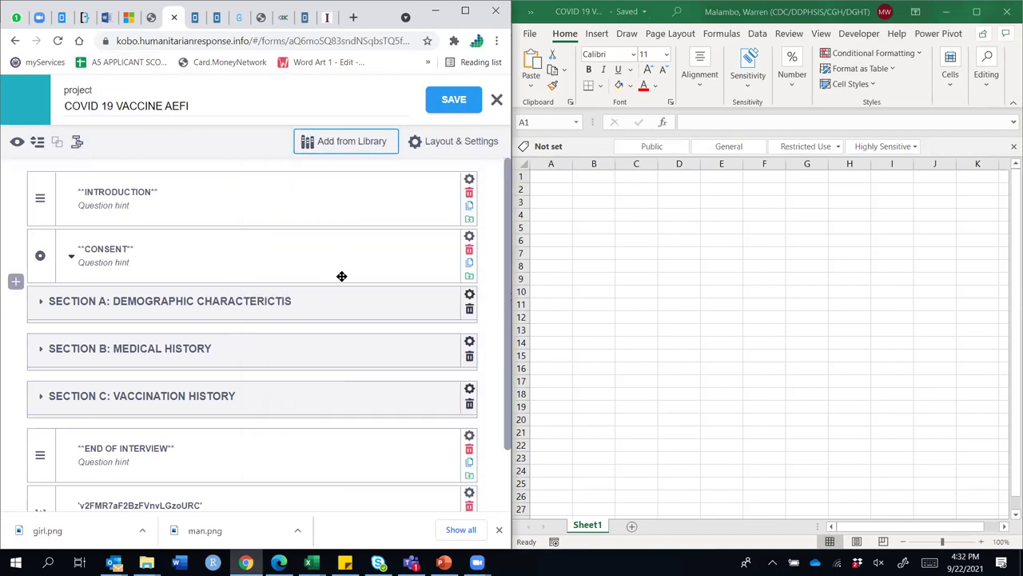
click(554, 178)
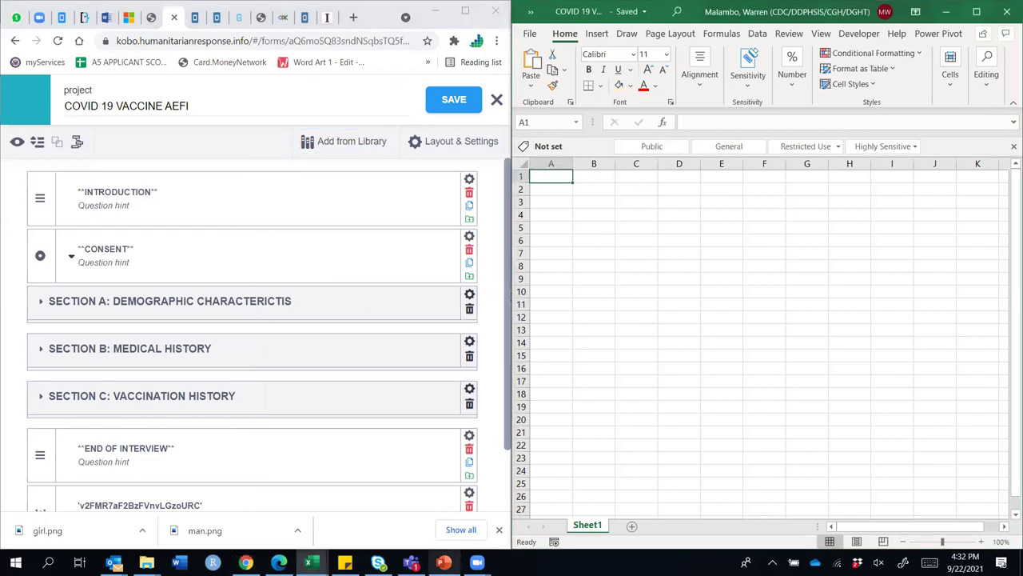
Switch to the PowerPoint presentation, place it beside the workbook, and show slide 17, "Data File Codebook"
click(444, 562)
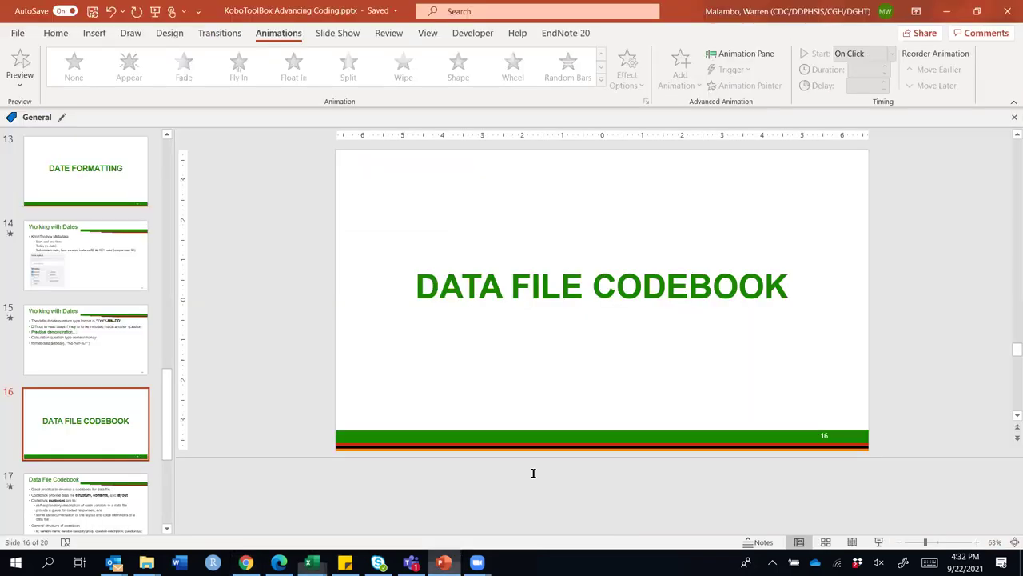
double_click(790, 16)
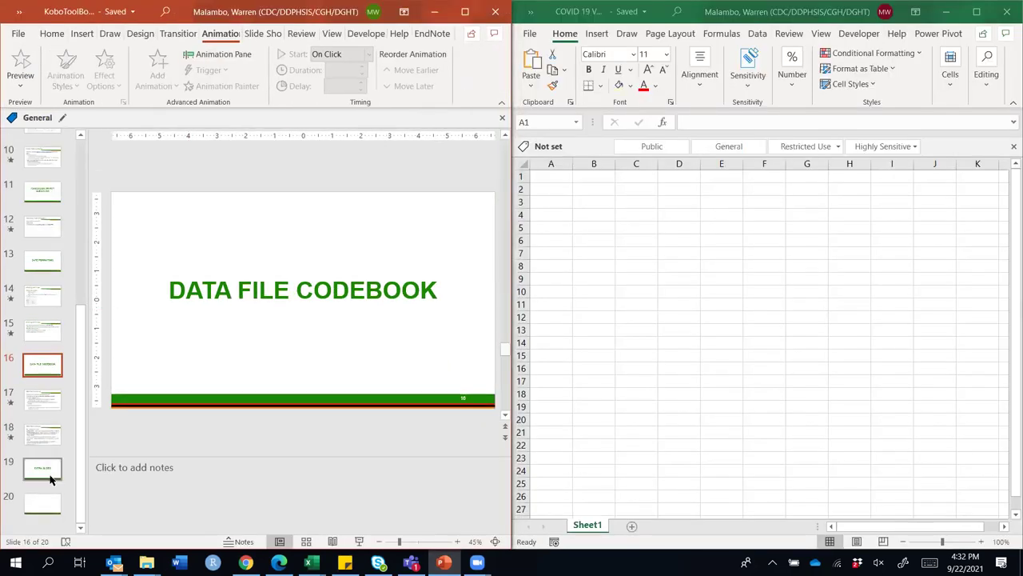
click(45, 408)
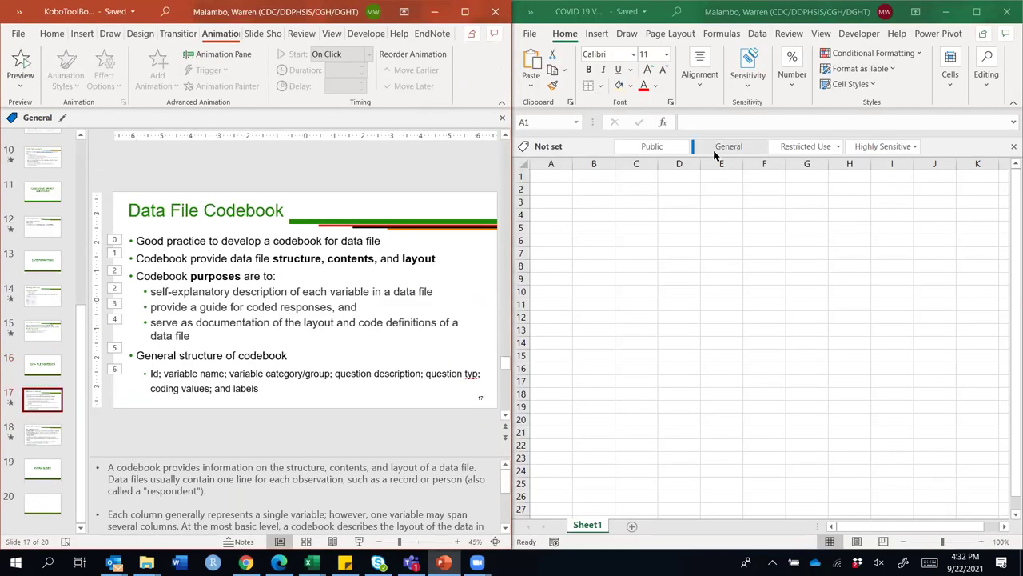
click(562, 177)
text(id)
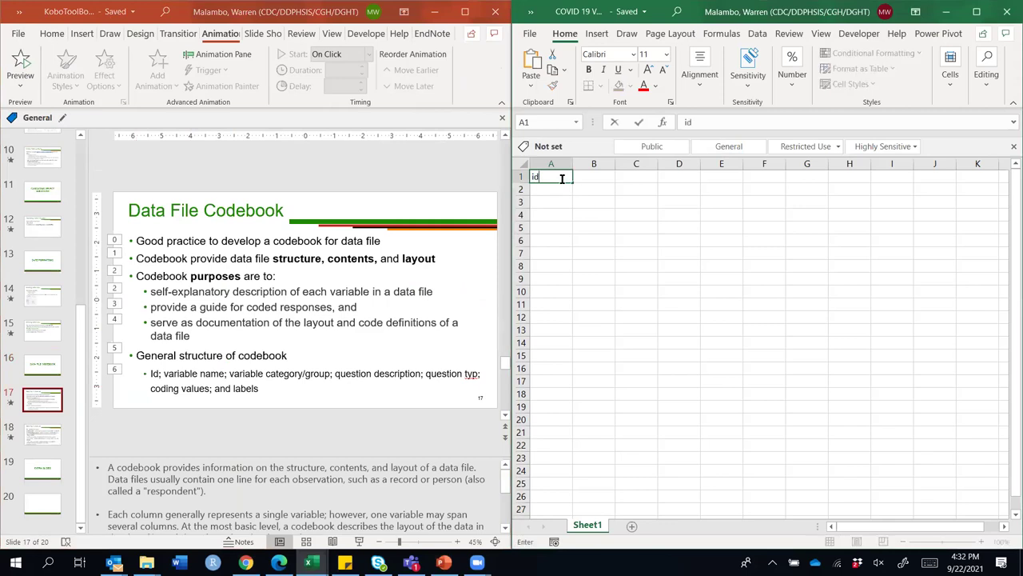
key(Tab)
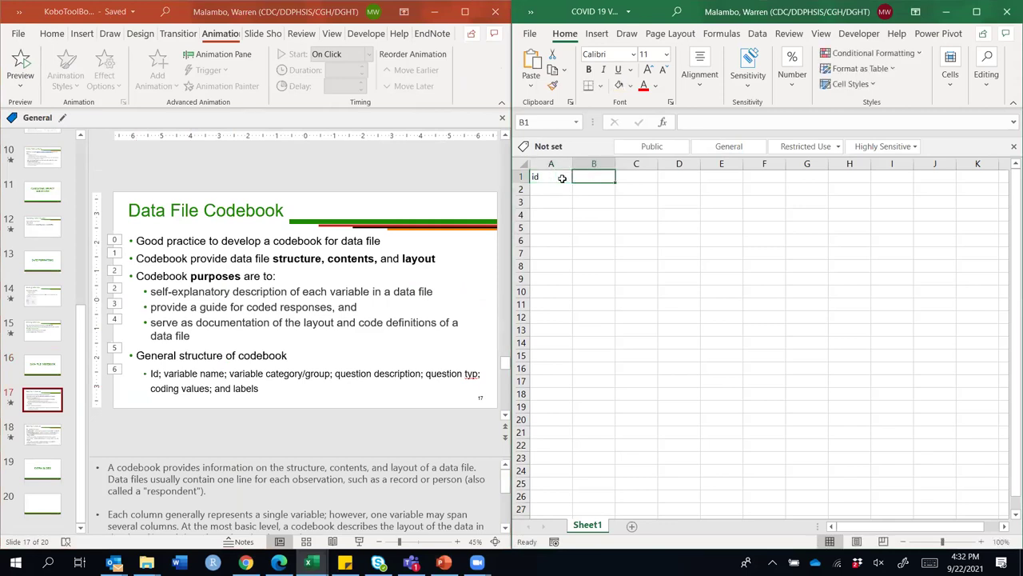
text(v)
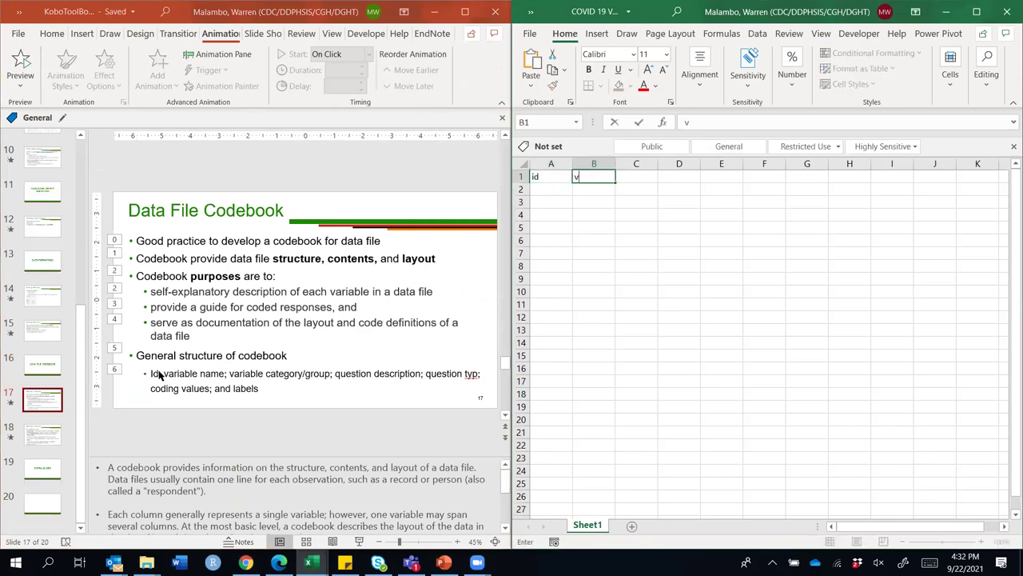
Copy the bullet listing the codebook's general structure from the slide and paste it into cell A1
drag(165, 372, 260, 389)
drag(154, 369, 148, 371)
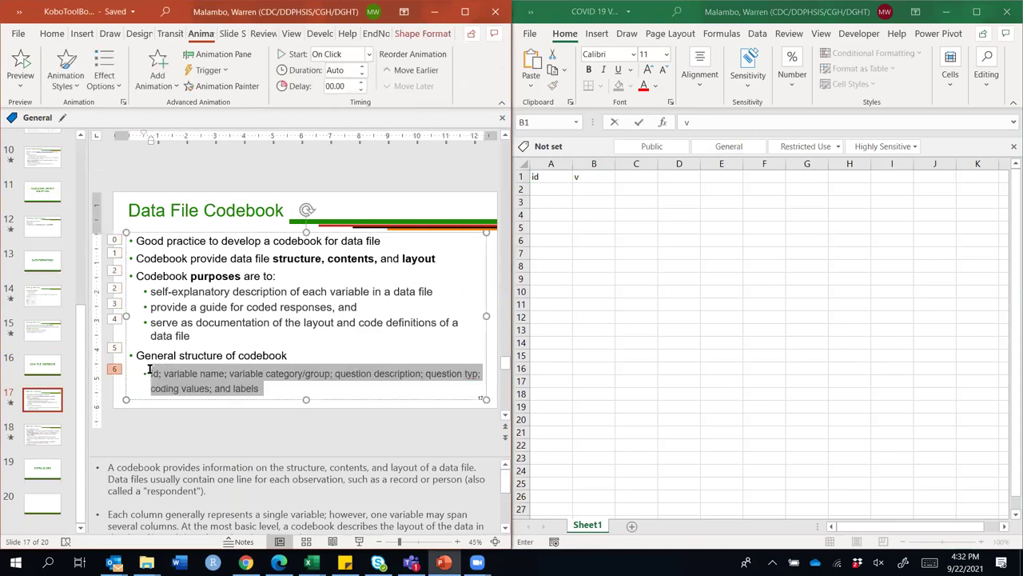
click(543, 177)
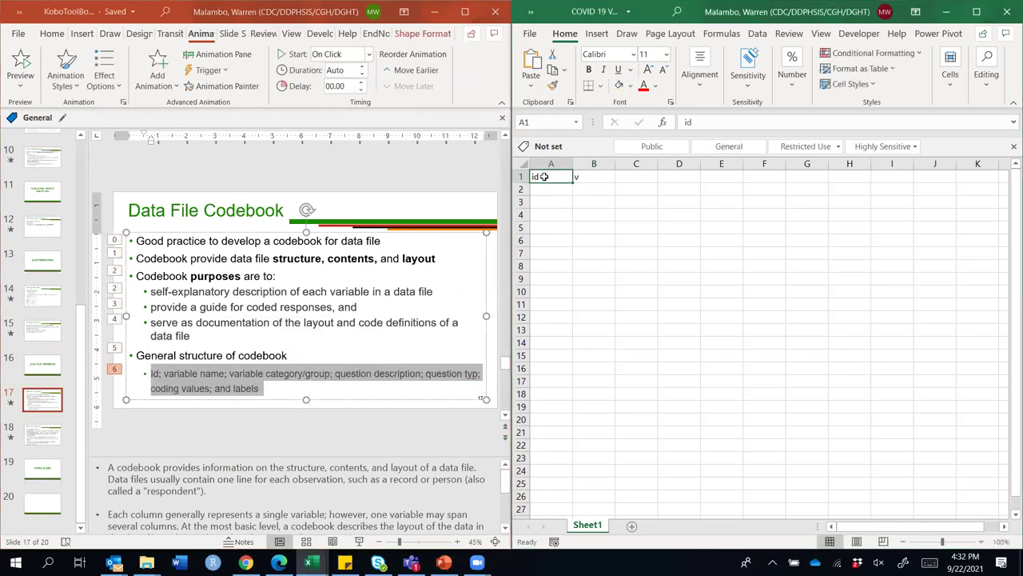
right_click(551, 177)
click(596, 248)
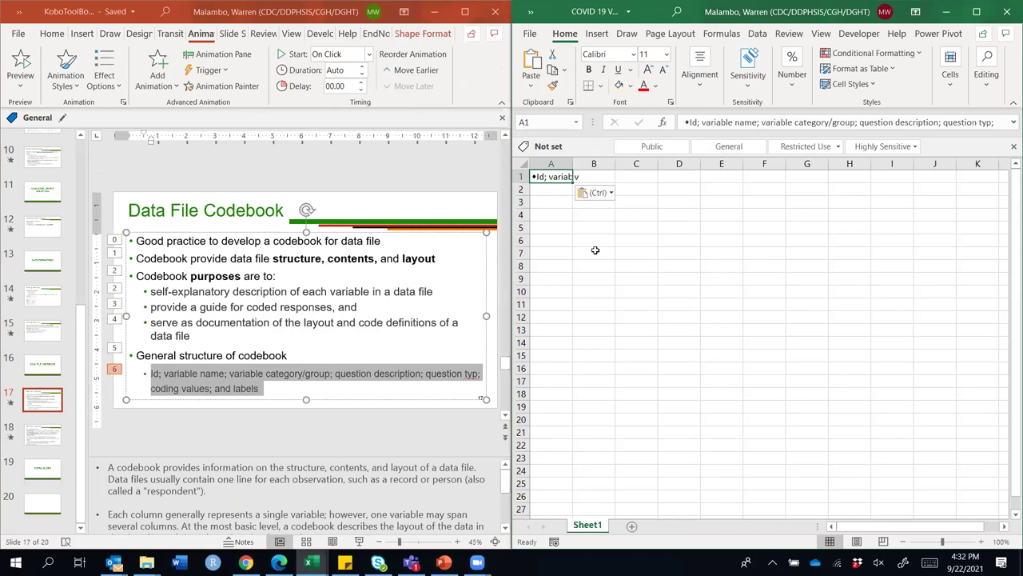
Remove the leading bullet character from the text in A1 and clear the stray "v" from B1
click(685, 124)
key(Delete)
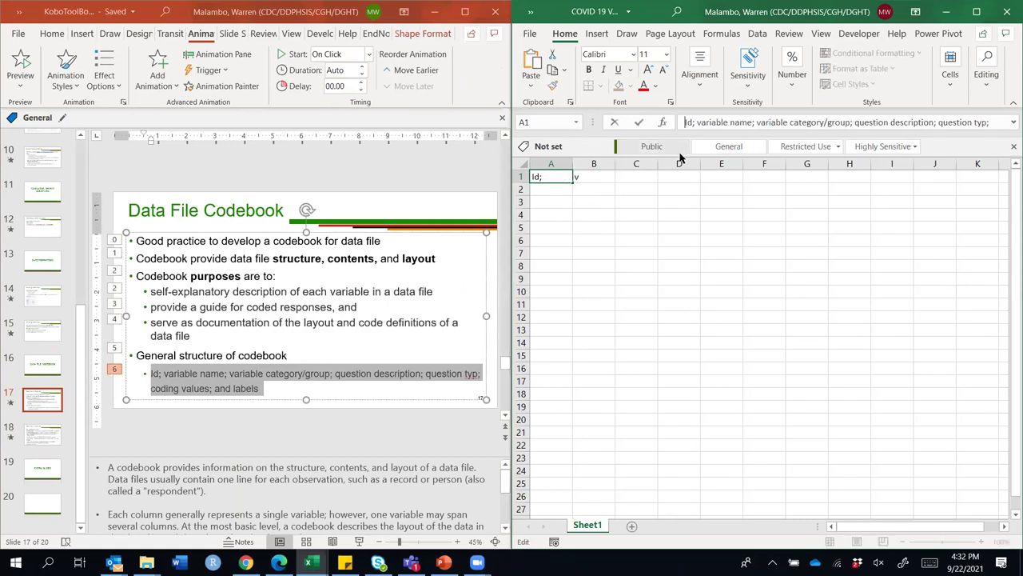
click(583, 177)
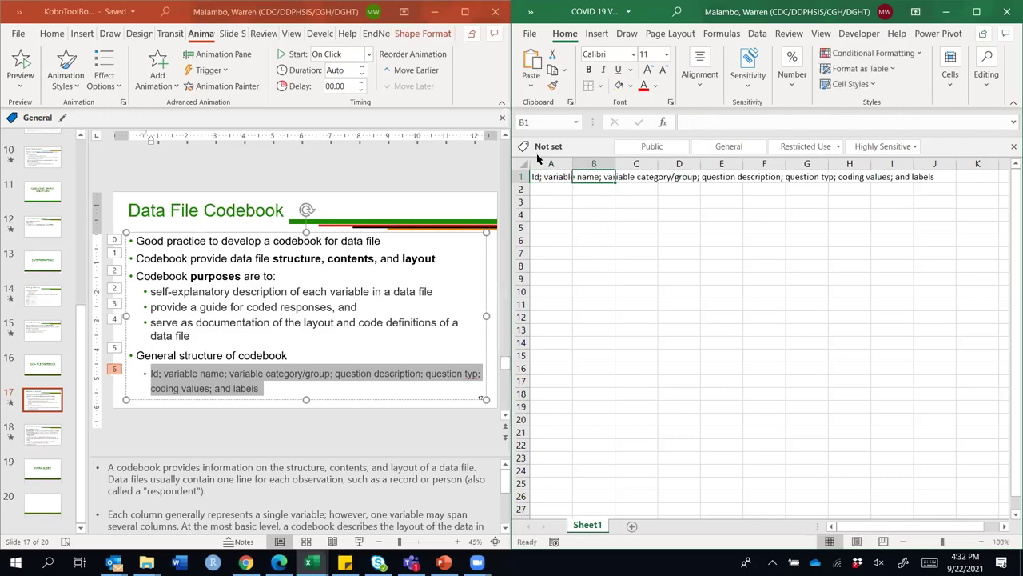
Split the text in A1 into separate columns with Text to Columns, delimited by a custom semicolon (;) delimiter
click(552, 175)
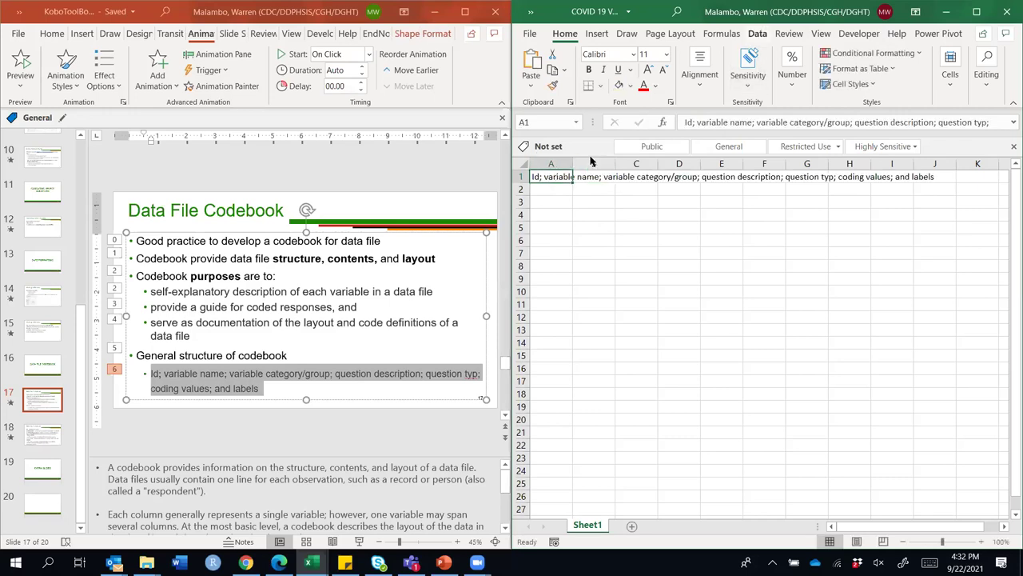
click(757, 33)
click(823, 72)
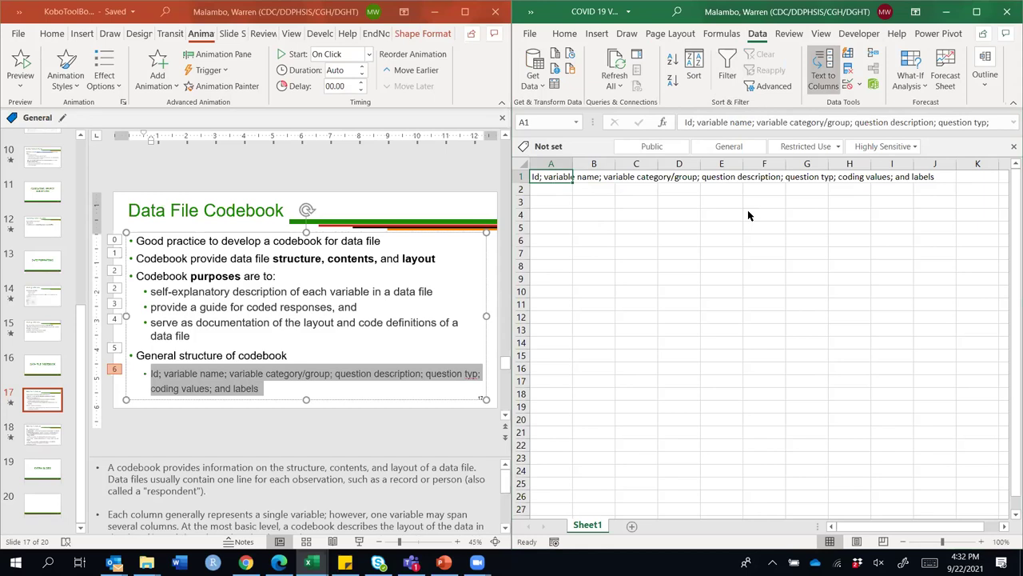
click(508, 148)
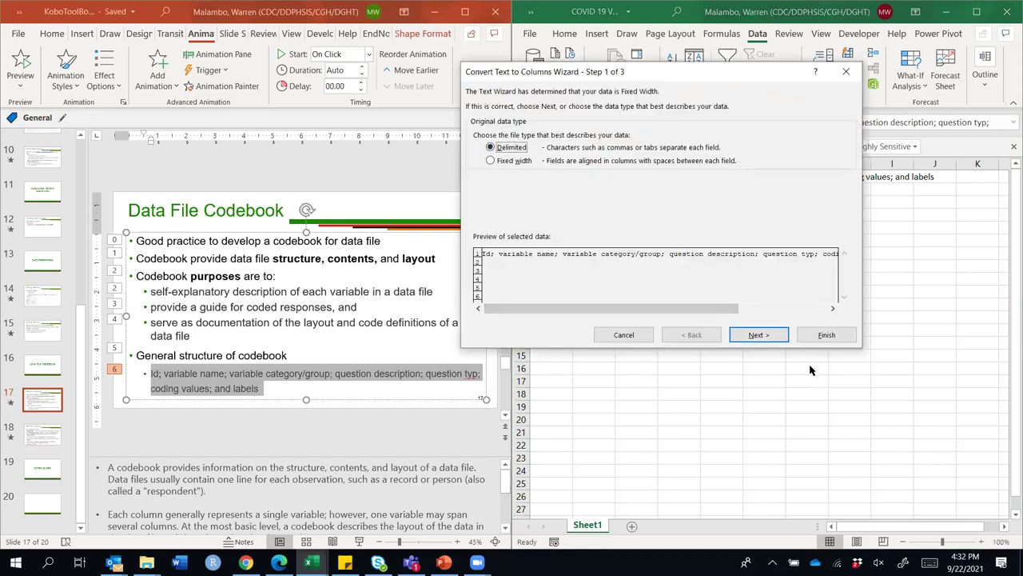
click(758, 335)
click(478, 123)
click(479, 177)
text(;)
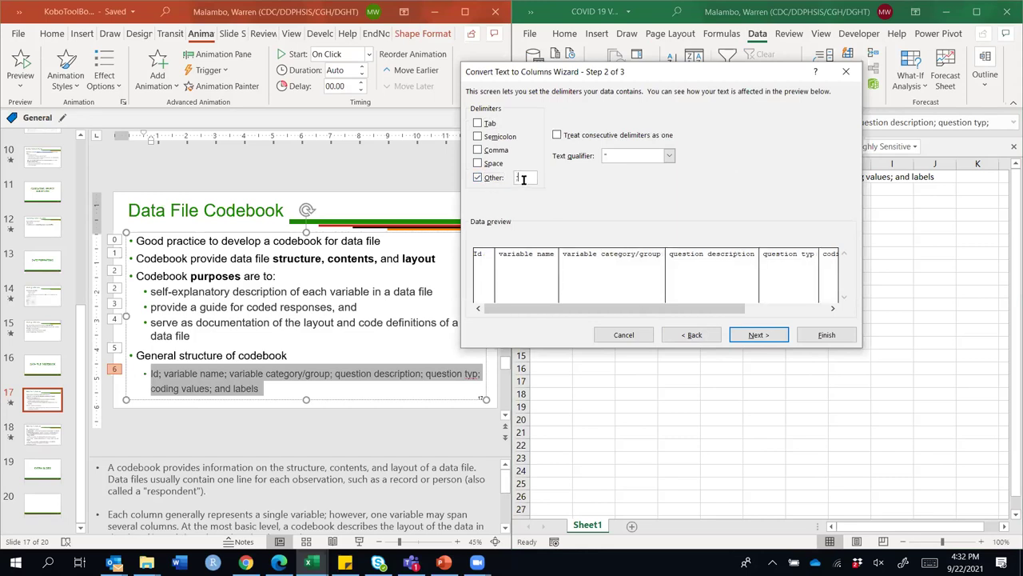
click(759, 339)
click(829, 339)
click(621, 263)
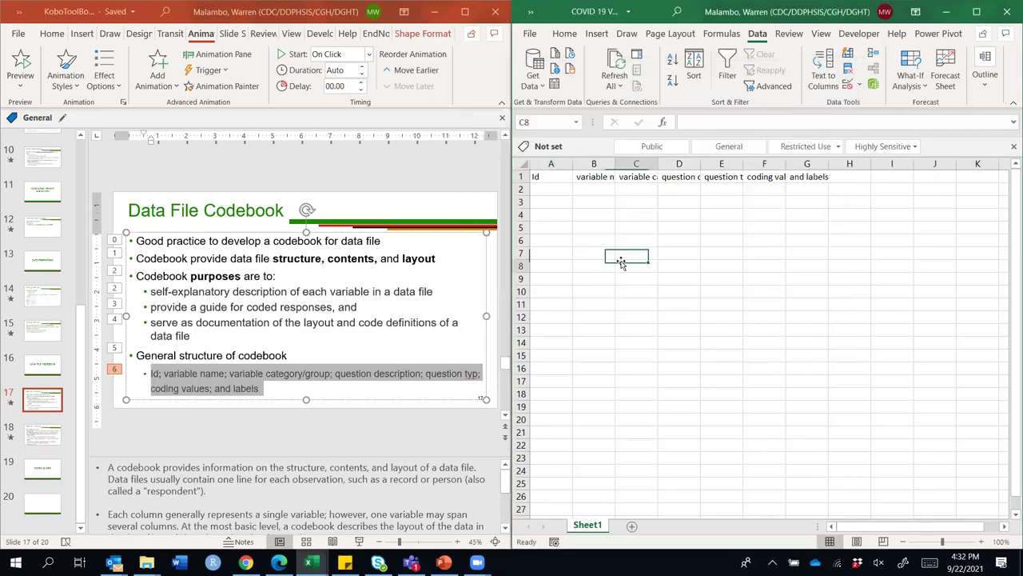
Autofit columns A to G to their headings and widen column A slightly
click(548, 181)
click(602, 178)
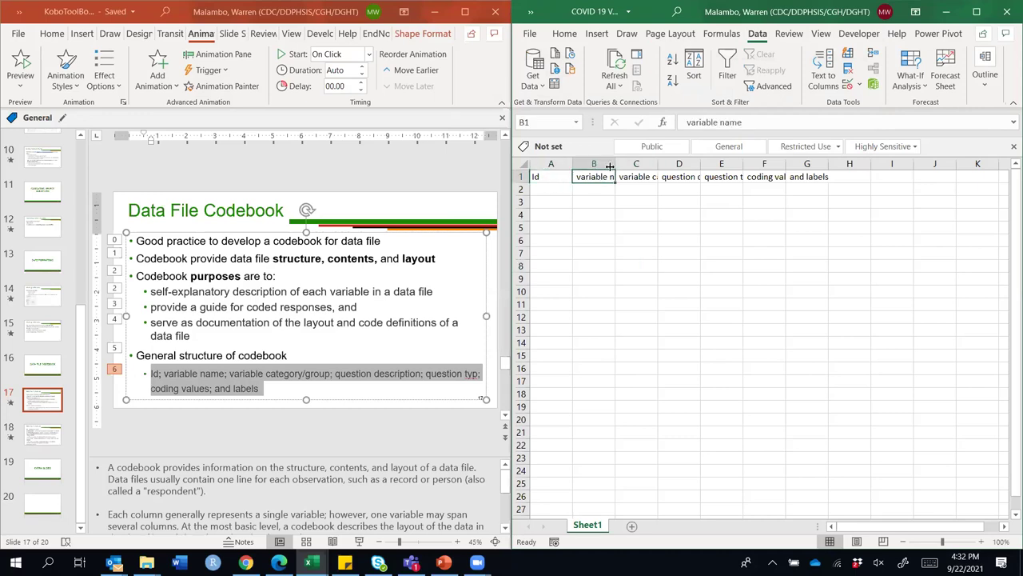
mouse_move(544, 164)
mouse_down()
mouse_move(919, 164)
mouse_move(808, 164)
mouse_up()
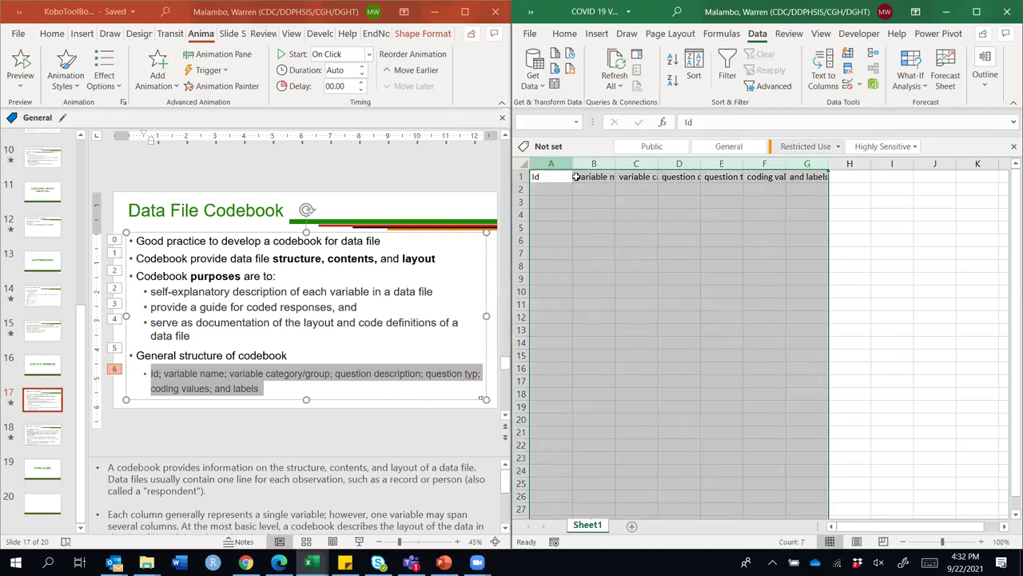
double_click(573, 164)
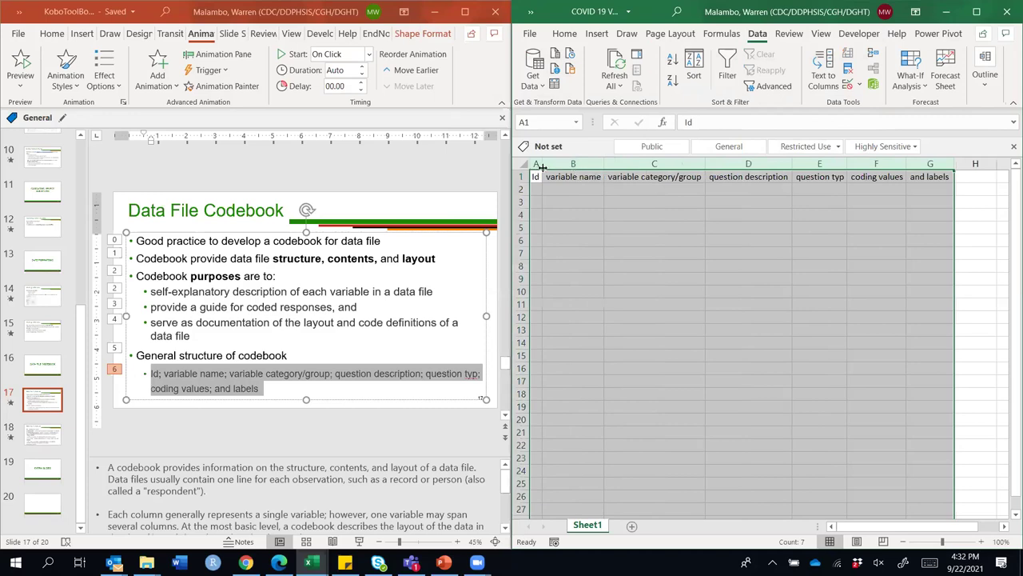
drag(542, 164, 576, 163)
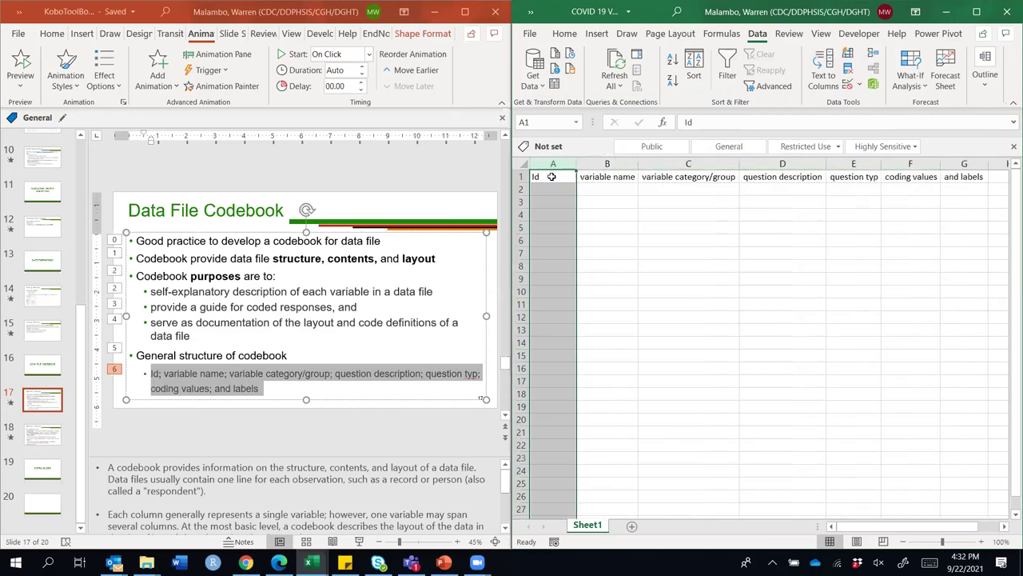
Shorten the heading in C1 to "variable group"
click(605, 174)
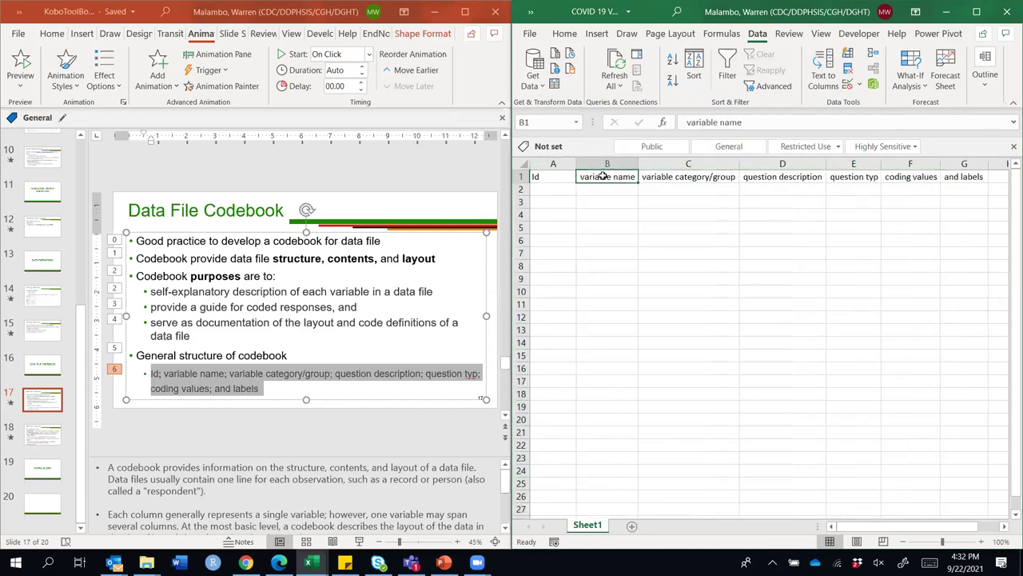
key(Right)
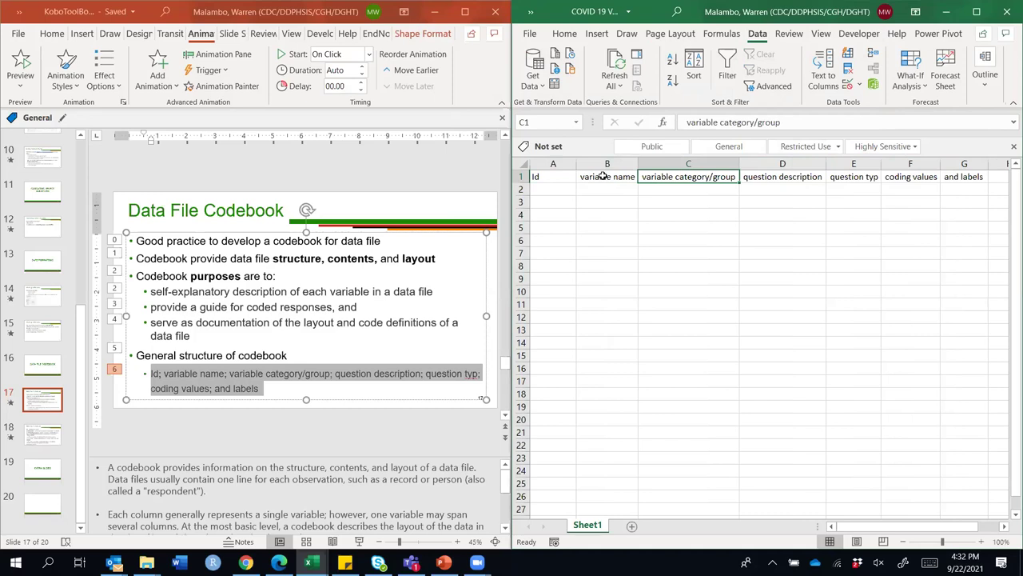
click(760, 122)
key(BackSpace)
key(BackSpace)
key(BackSpace)
key(BackSpace)
key(BackSpace)
key(BackSpace)
key(BackSpace)
key(BackSpace)
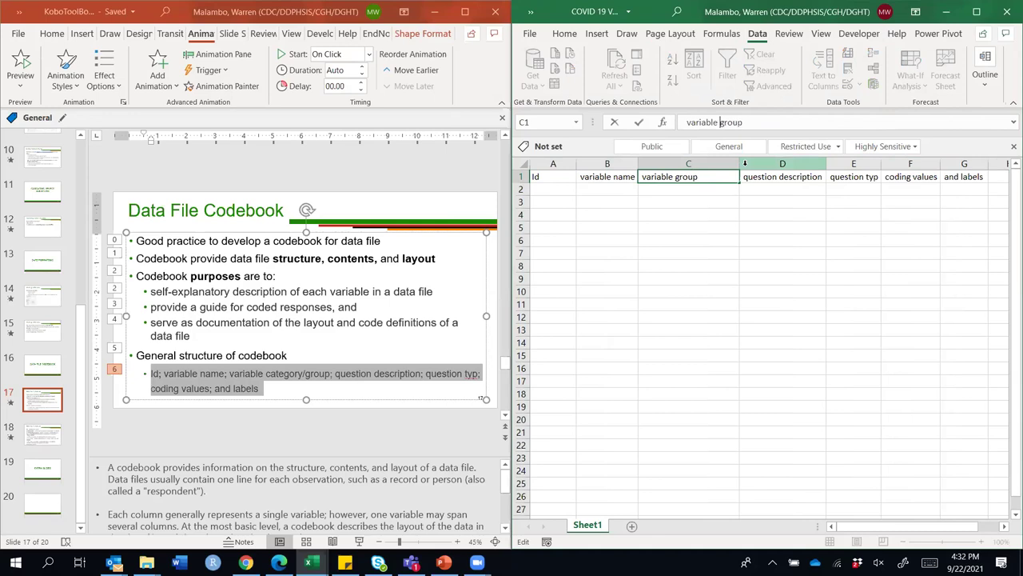
click(732, 273)
Correct the heading in E1 to "question type"
click(802, 179)
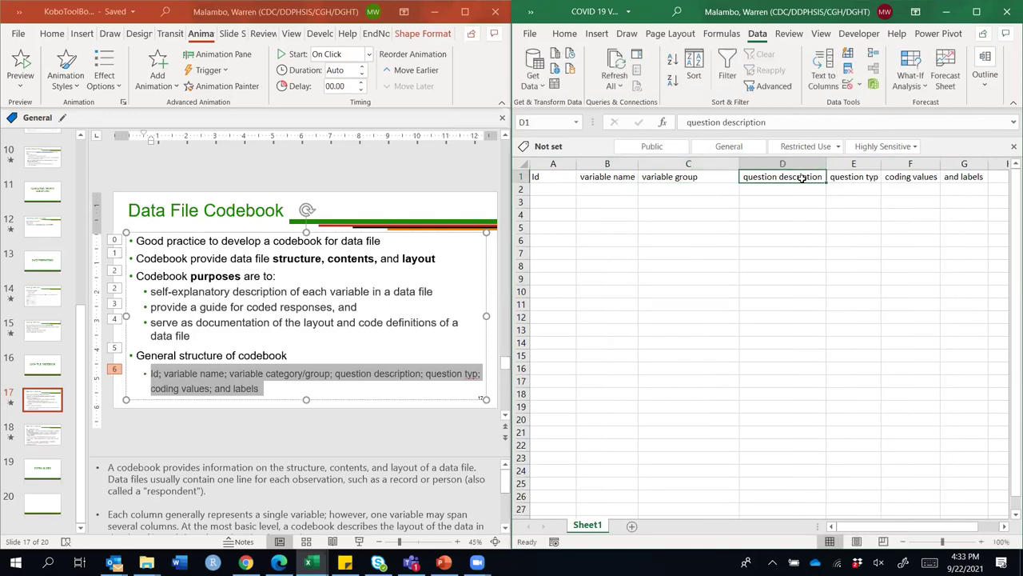
click(856, 177)
click(756, 121)
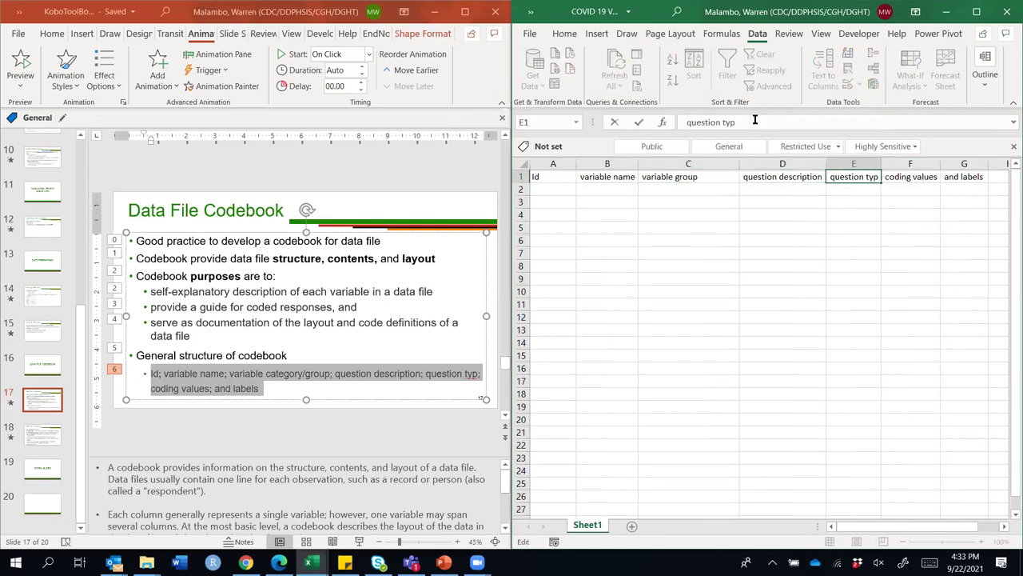
text(e)
key(Tab)
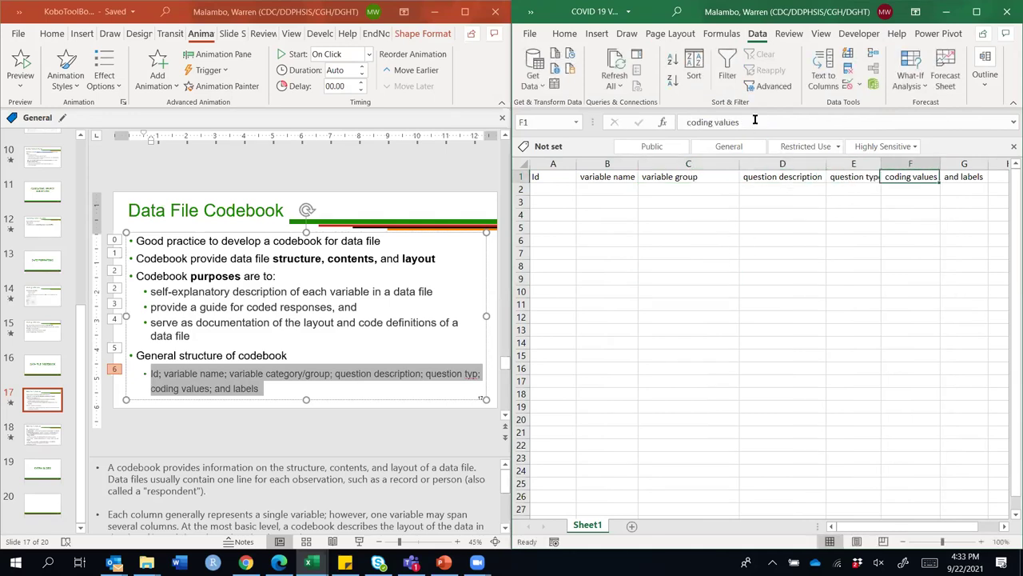
Move the text "and labels" from G1 to the end of F1 so the heading reads "coding values and labels"
click(949, 180)
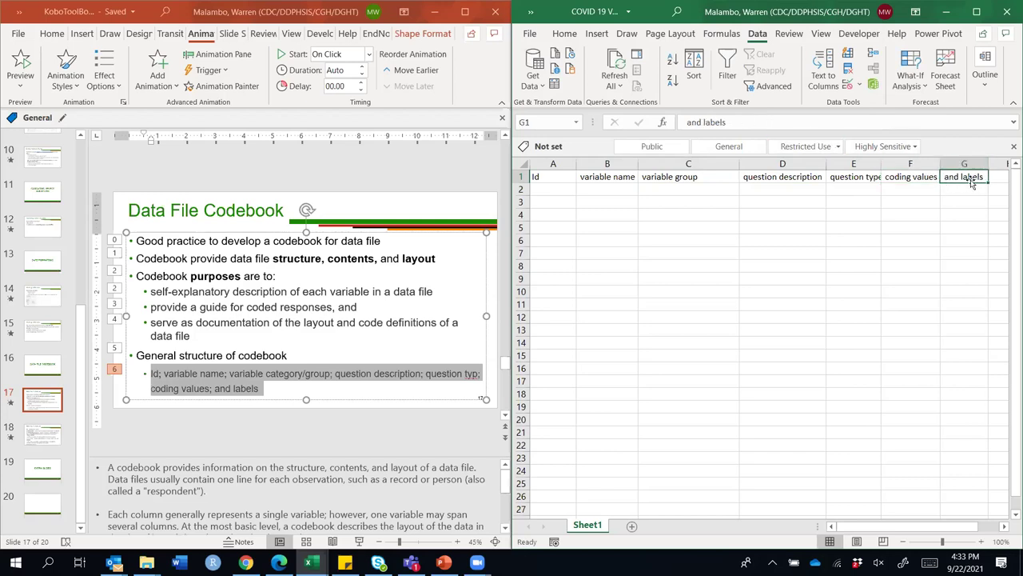
drag(756, 122, 683, 120)
key(ctrl+x)
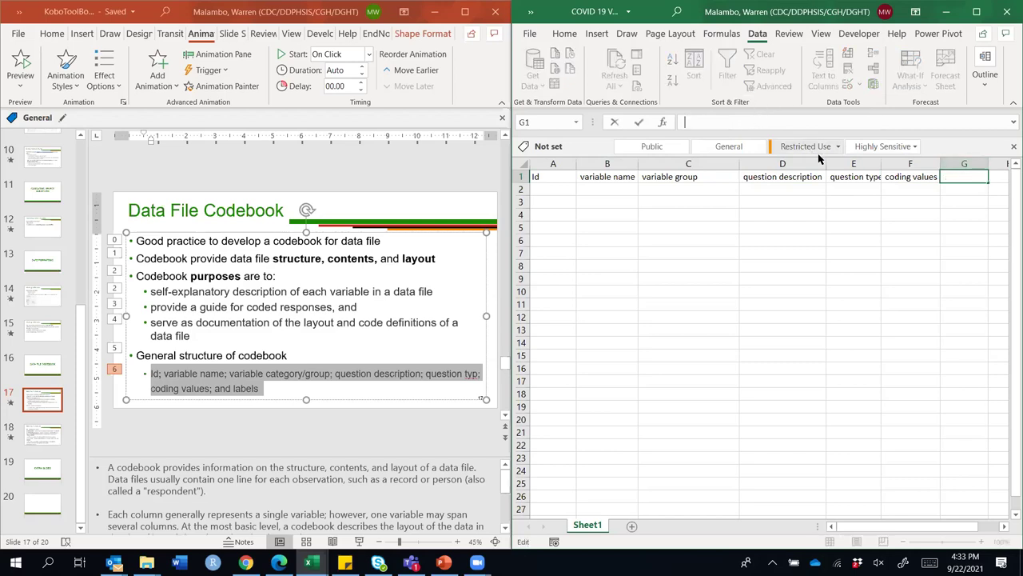
click(909, 177)
click(760, 124)
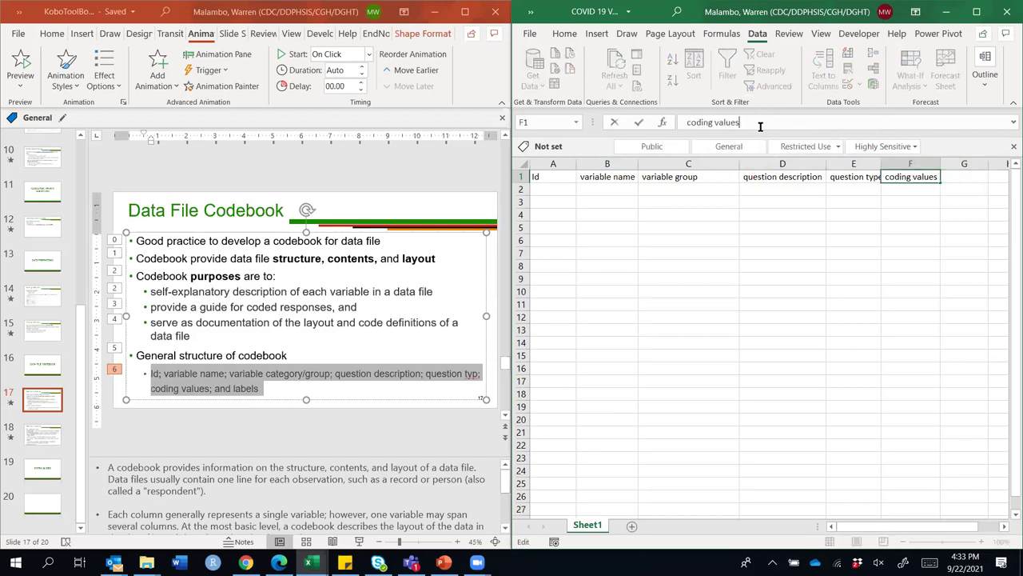
key(ctrl+v)
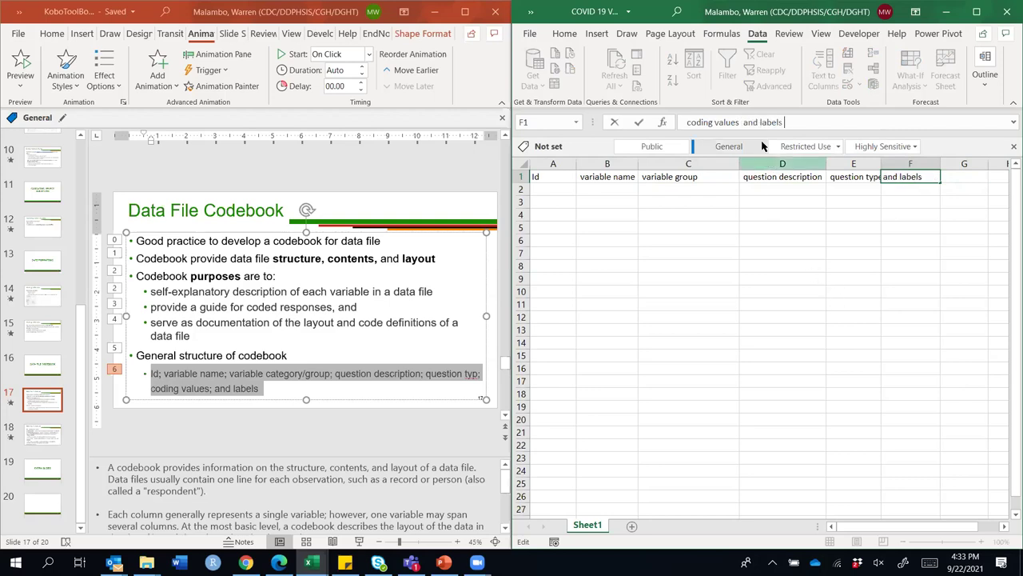
click(780, 251)
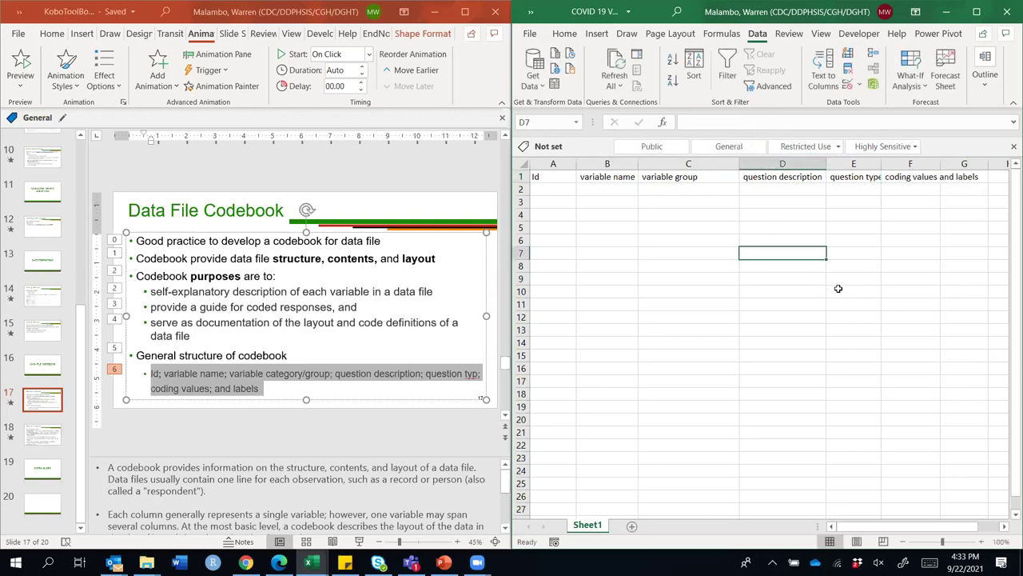
Autofit columns E and F to the width of their headings
double_click(876, 163)
double_click(945, 165)
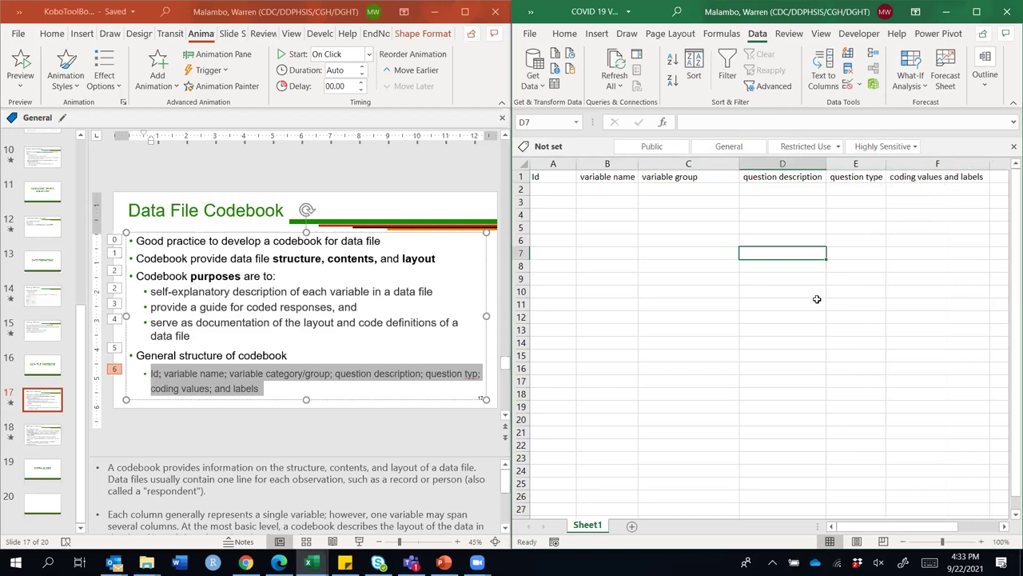
Minimize the presentation to reveal the KoBoToolbox form and enter 1 as the first Id in A2
click(433, 11)
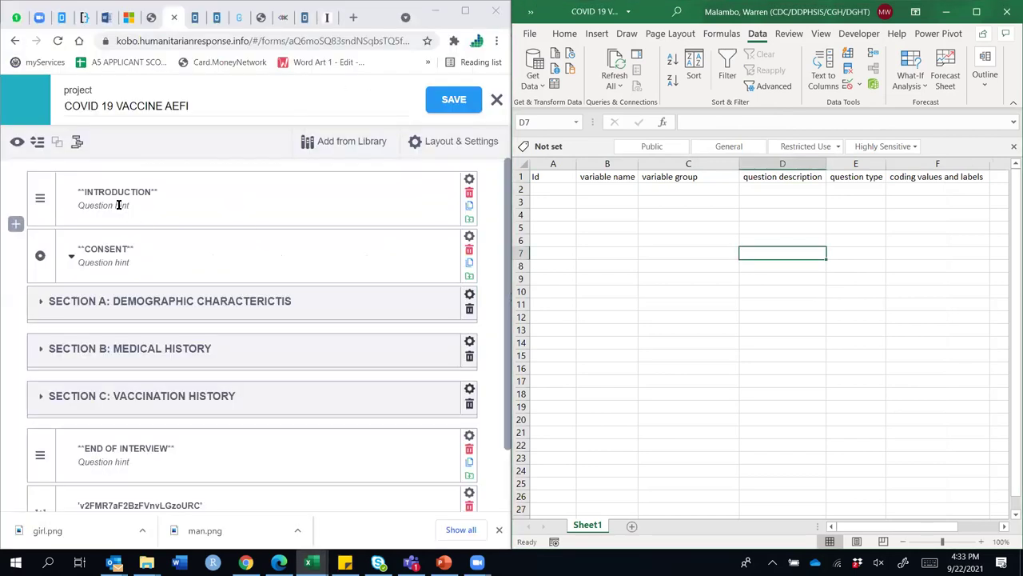
click(558, 190)
text(1)
key(Tab)
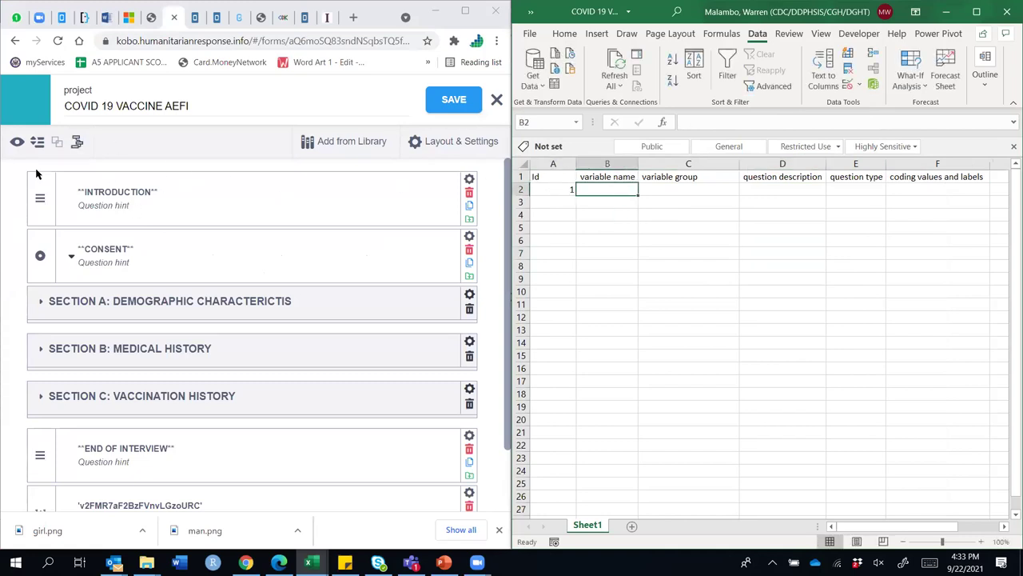
Change the data column name of the form's INTRODUCTION question to "intro"
click(470, 179)
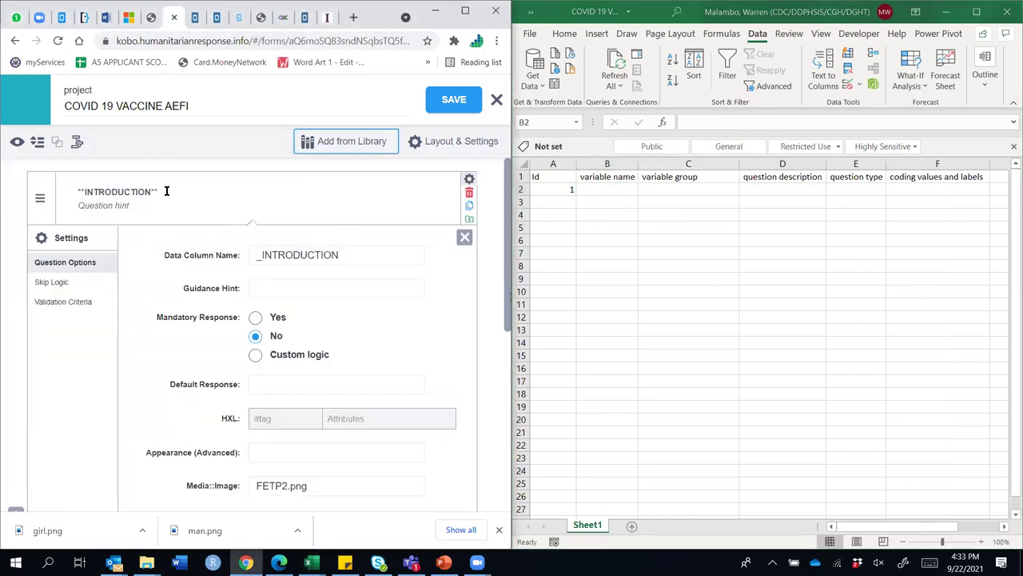
click(166, 190)
drag(361, 255, 244, 254)
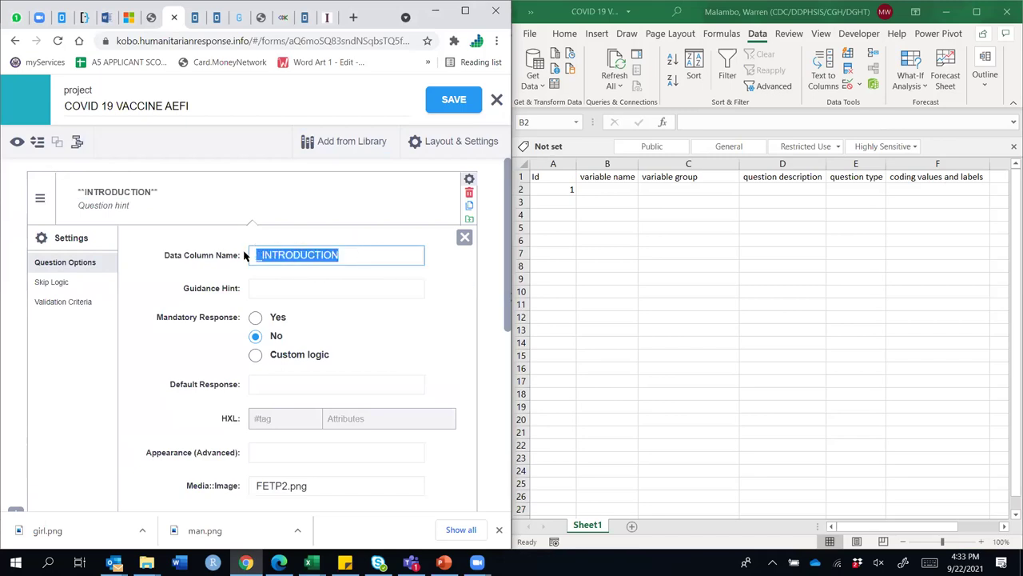
text(in)
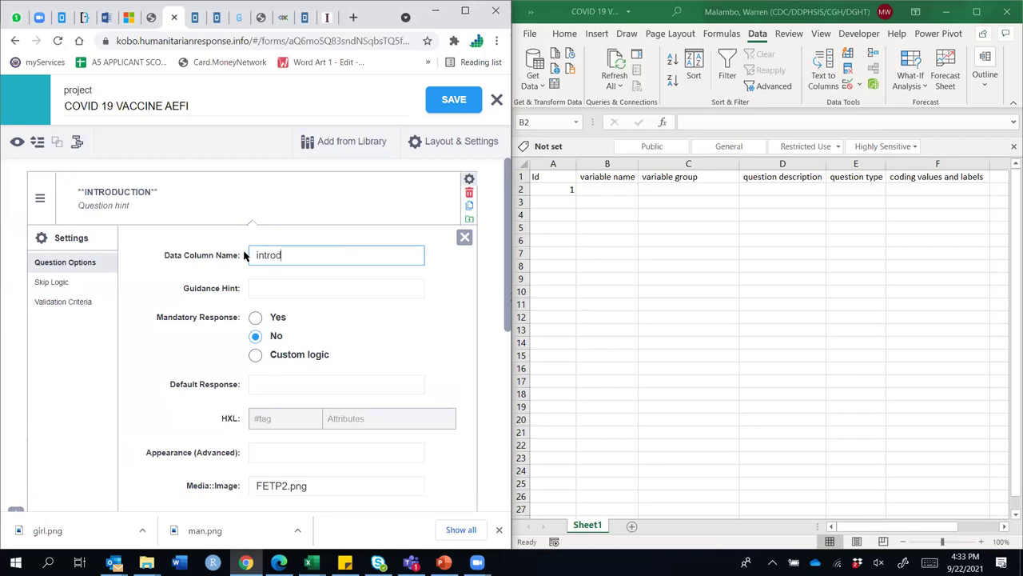
text(tro)
Centre the contents of the codebook's Id column horizontally
click(600, 190)
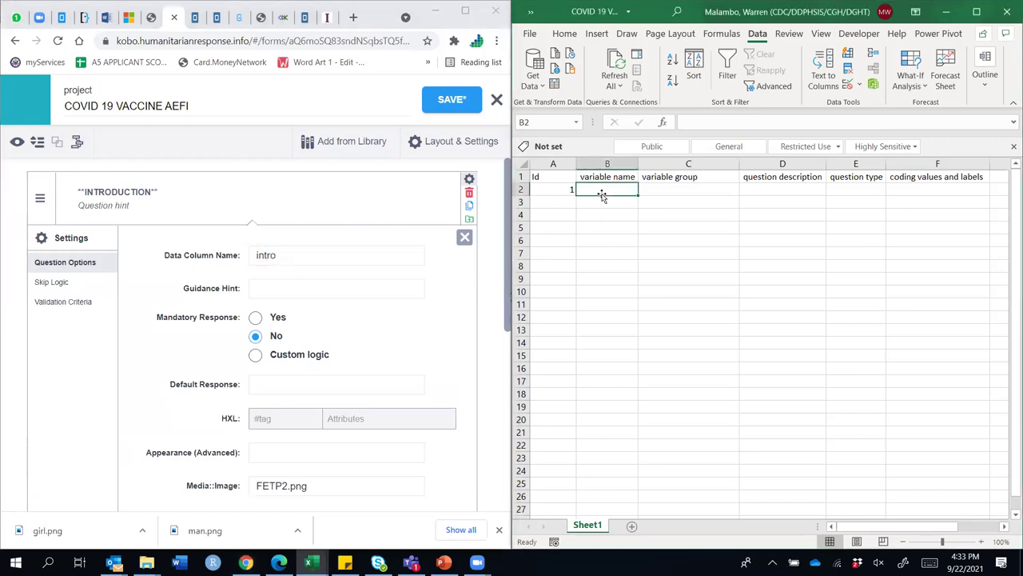
click(559, 164)
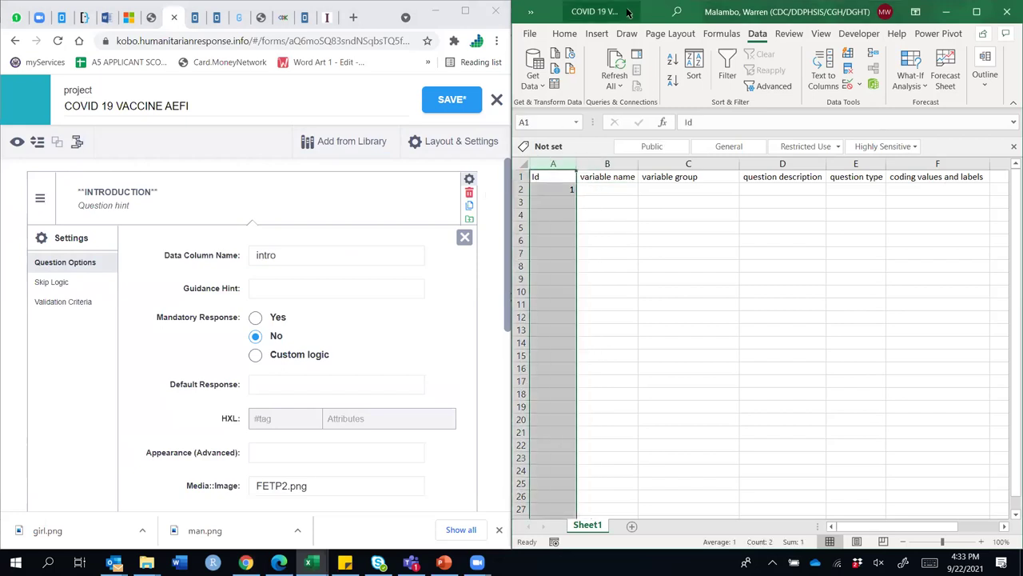
click(565, 33)
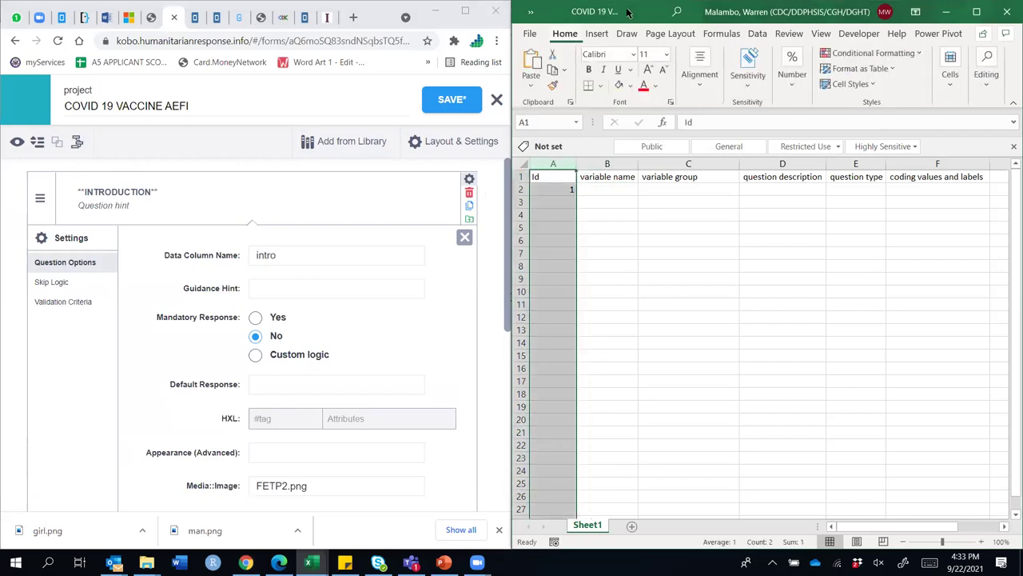
click(699, 74)
click(702, 142)
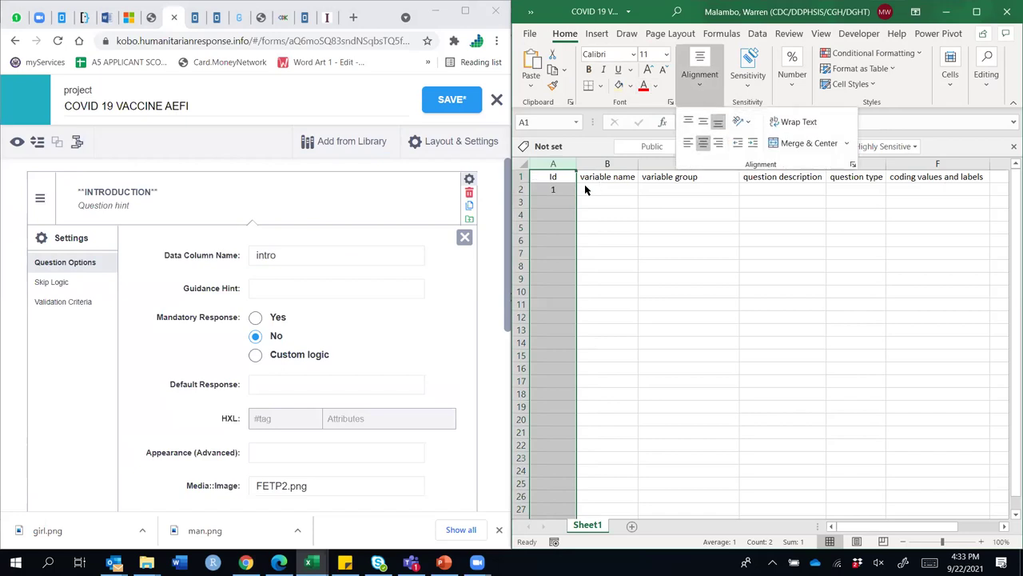
Enter "intro" as the variable name in B2 and close the INTRODUCTION question's settings
click(588, 190)
click(591, 191)
text(i)
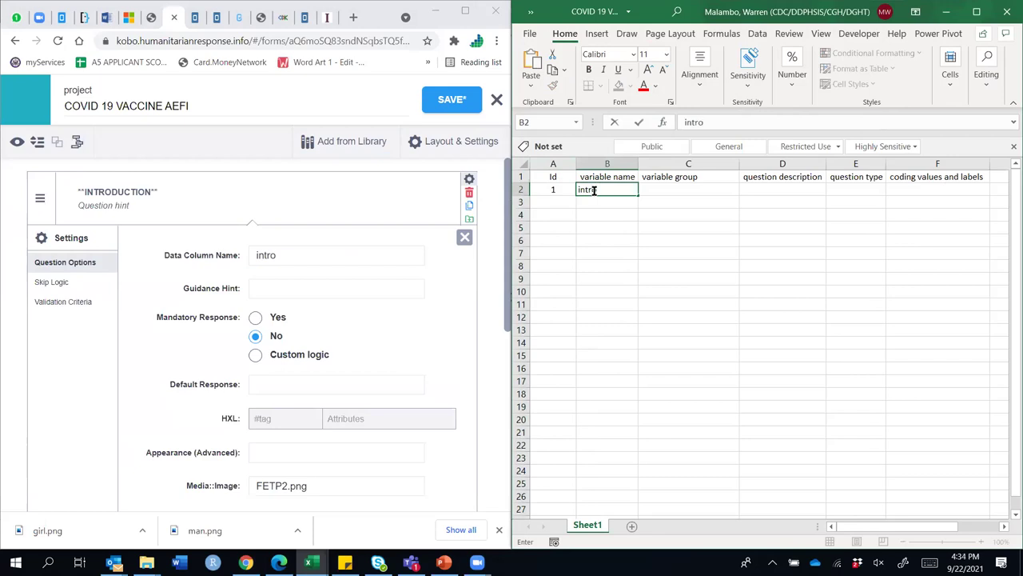
text(ntro)
key(Tab)
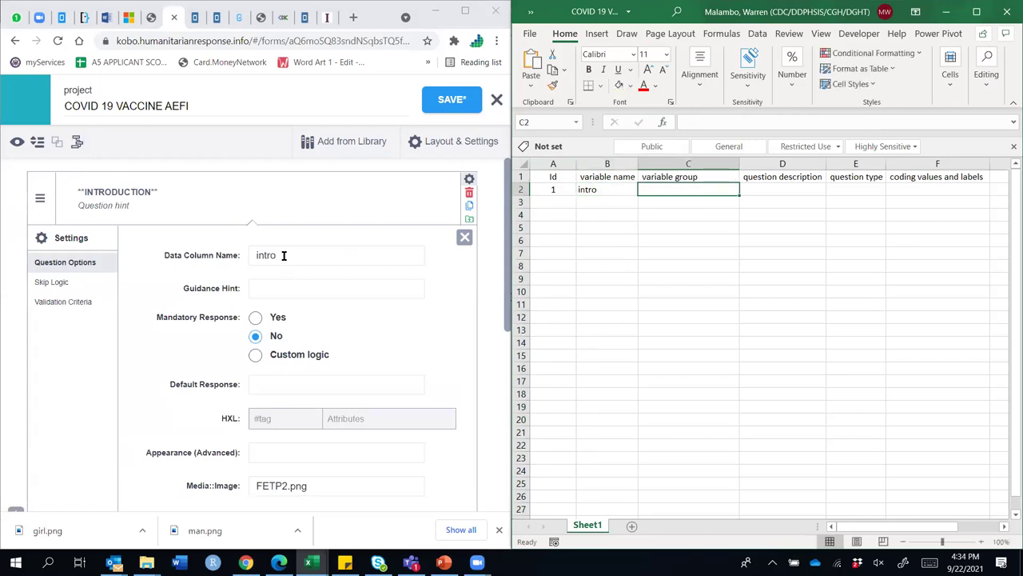
click(465, 237)
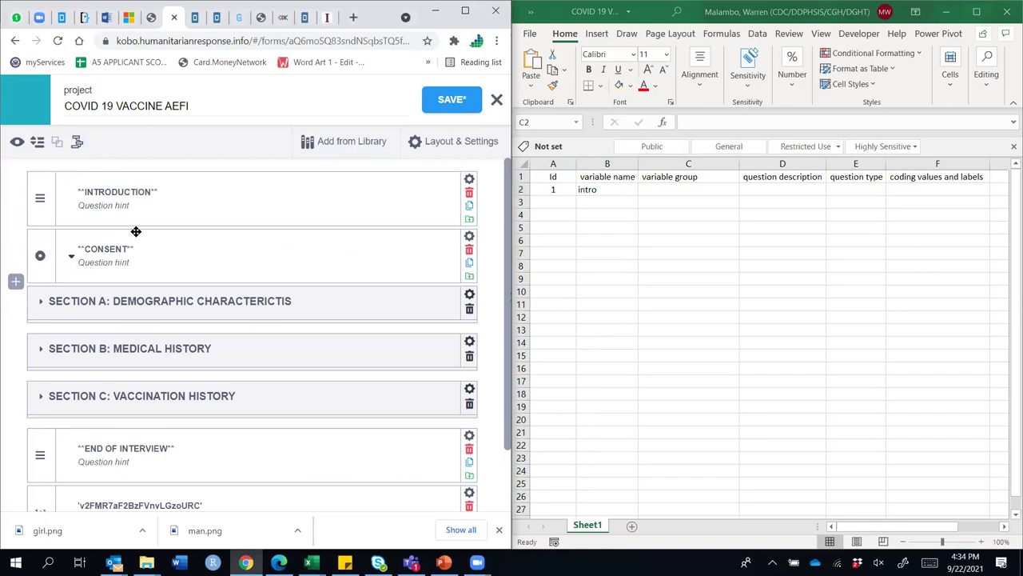
Copy the text INTRODUCTION from the form into D2 as the question description and enter "note" as the question type in E2
click(666, 188)
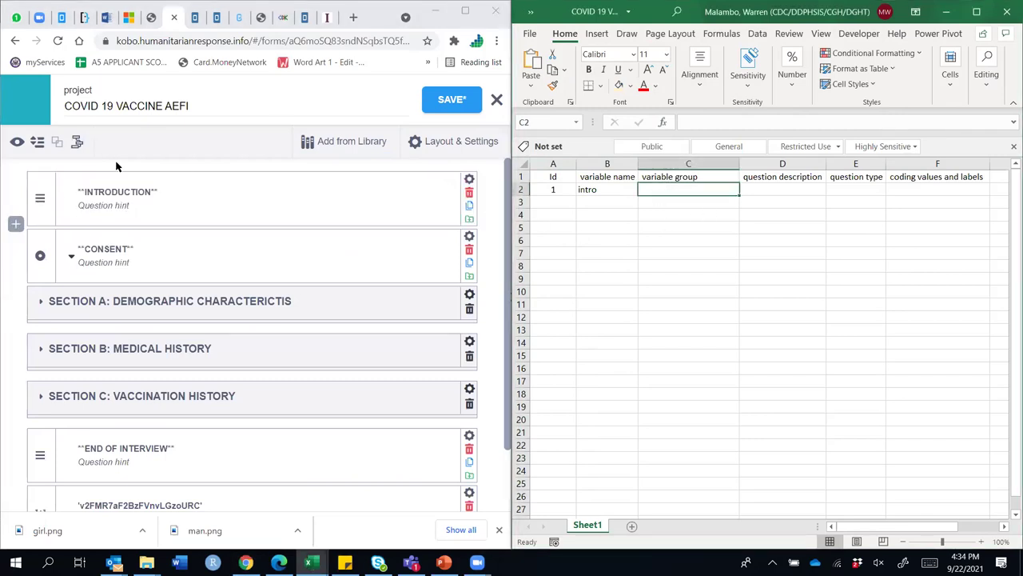
click(760, 189)
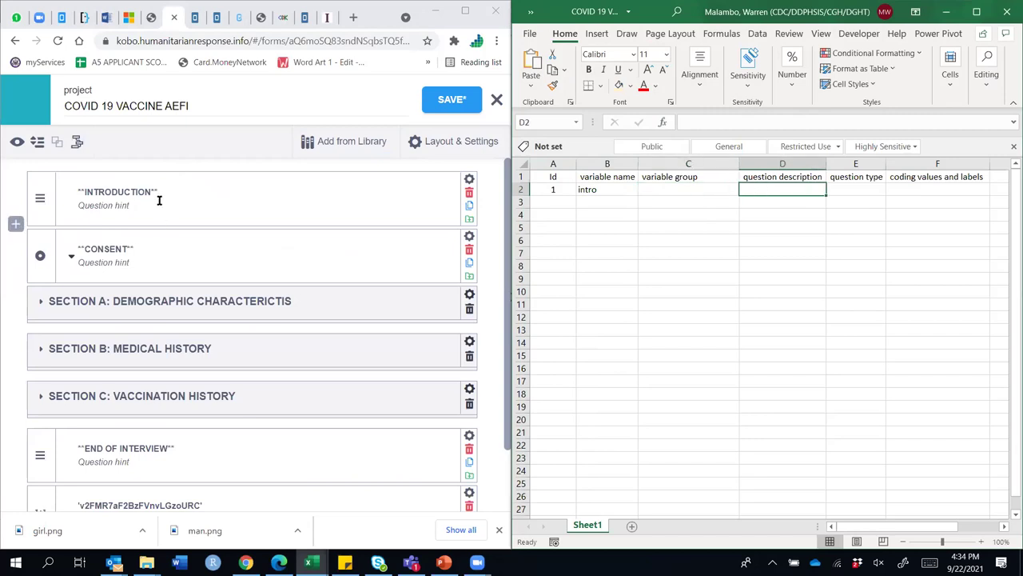
text(I)
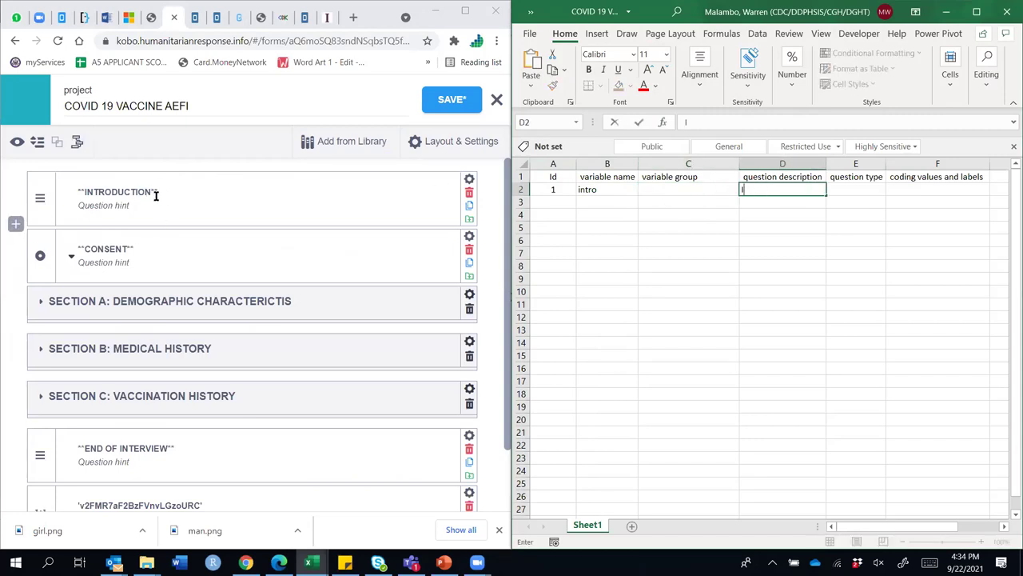
drag(151, 195, 85, 189)
key(ctrl+c)
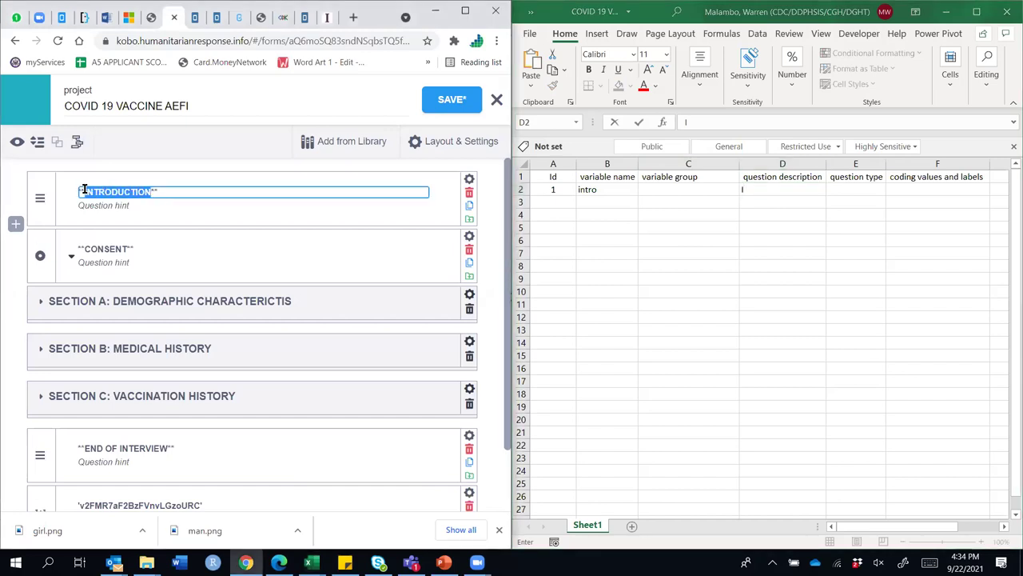
click(767, 190)
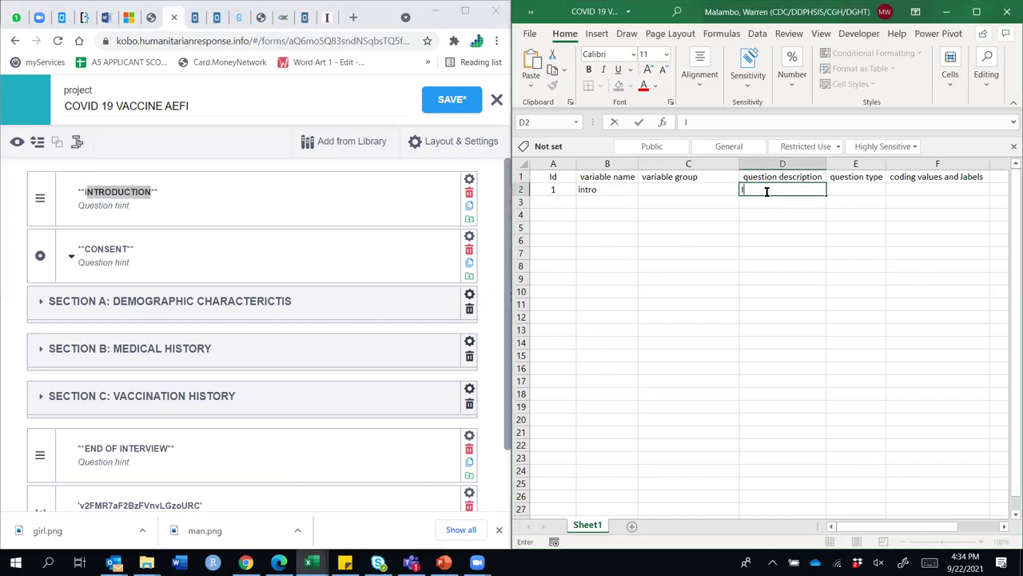
key(BackSpace)
key(ctrl+v)
key(Tab)
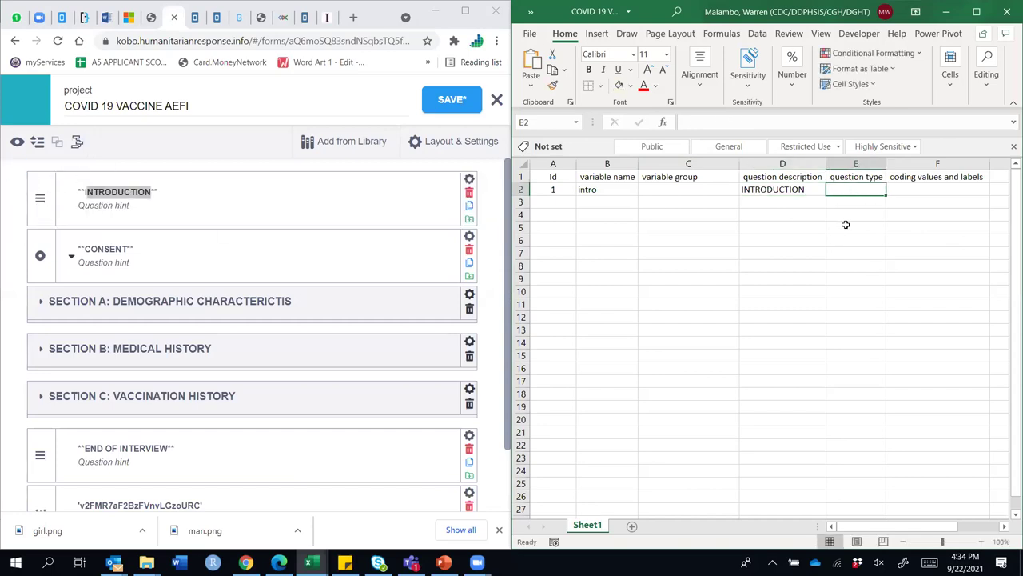
text(note)
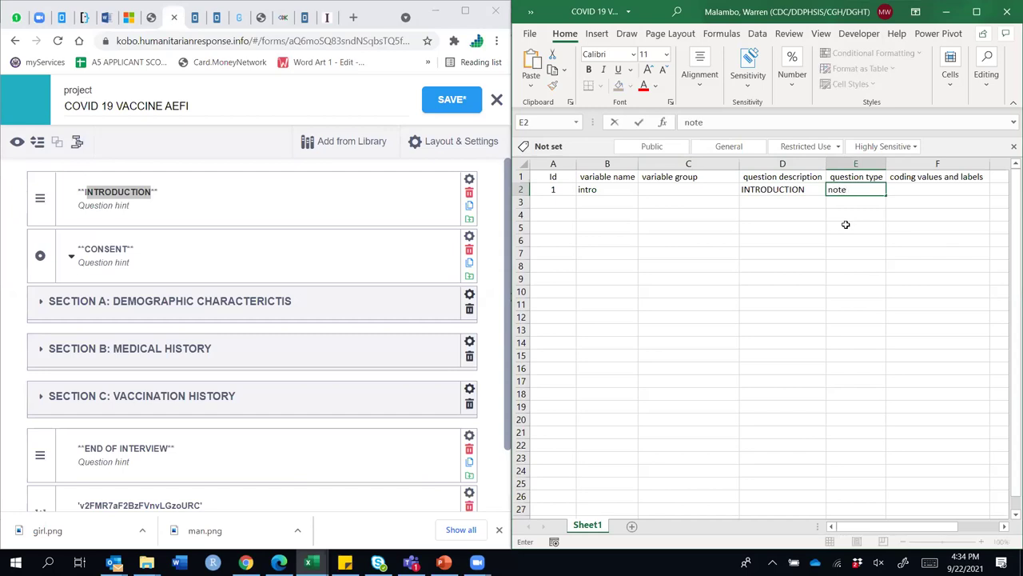
key(Tab)
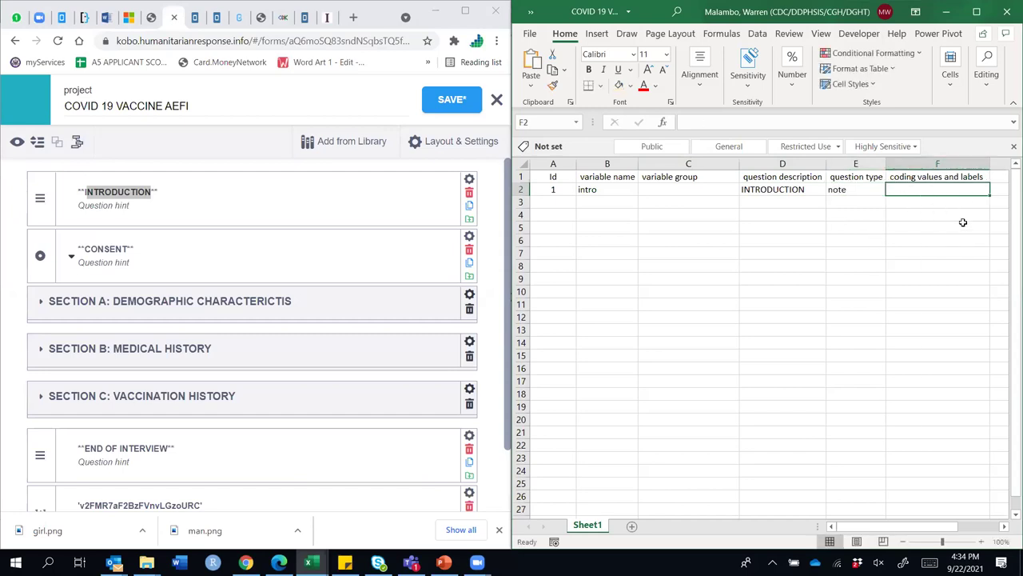
Expand the CONSENT question's response options in the form and enter 2 as the Id in A3
click(70, 257)
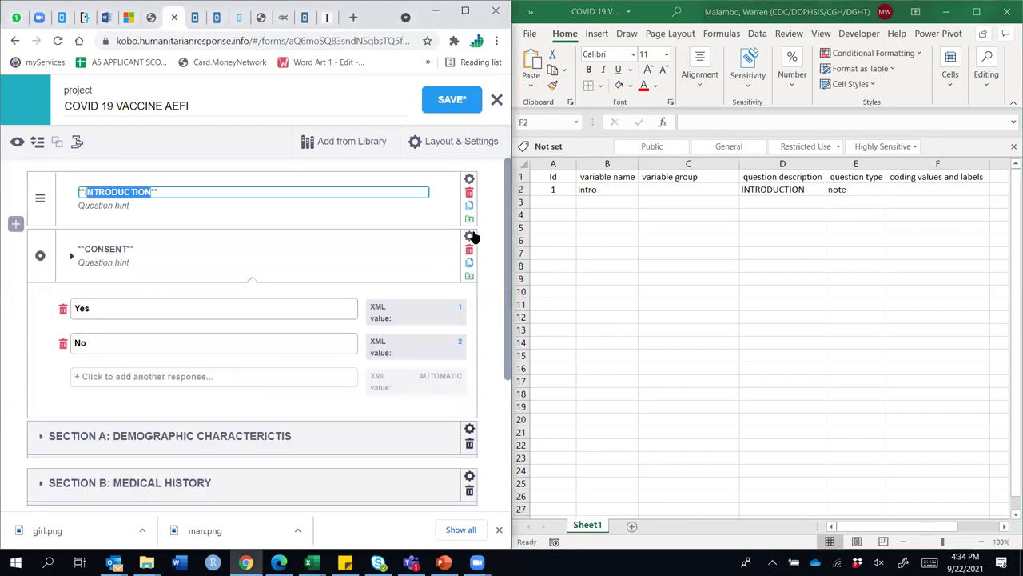
click(552, 204)
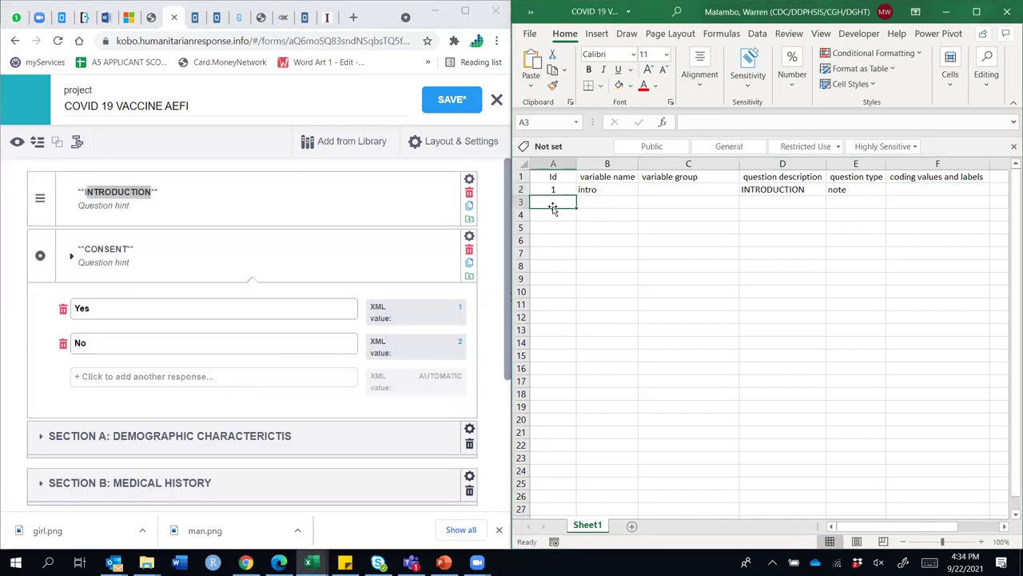
text(2)
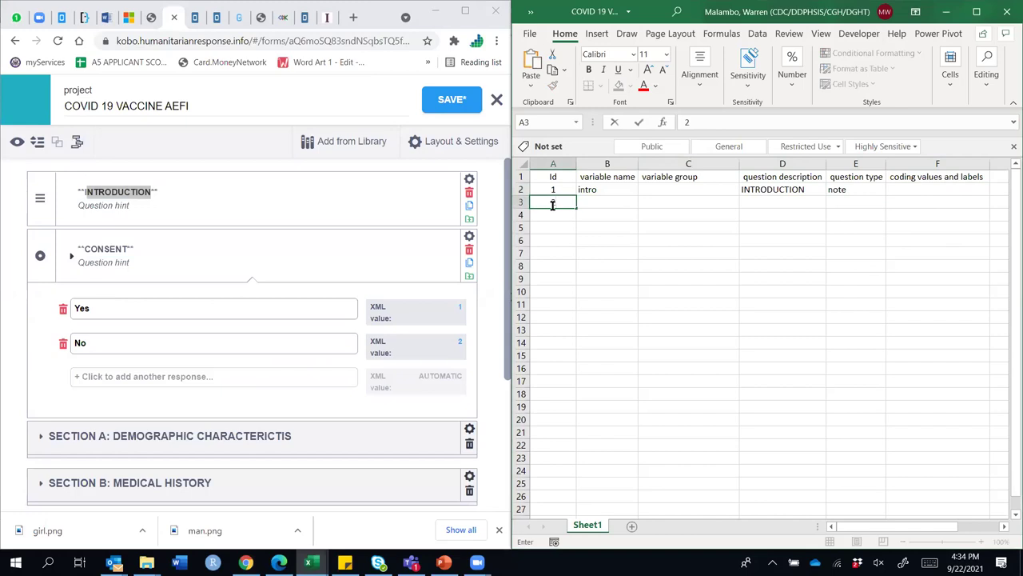
key(Tab)
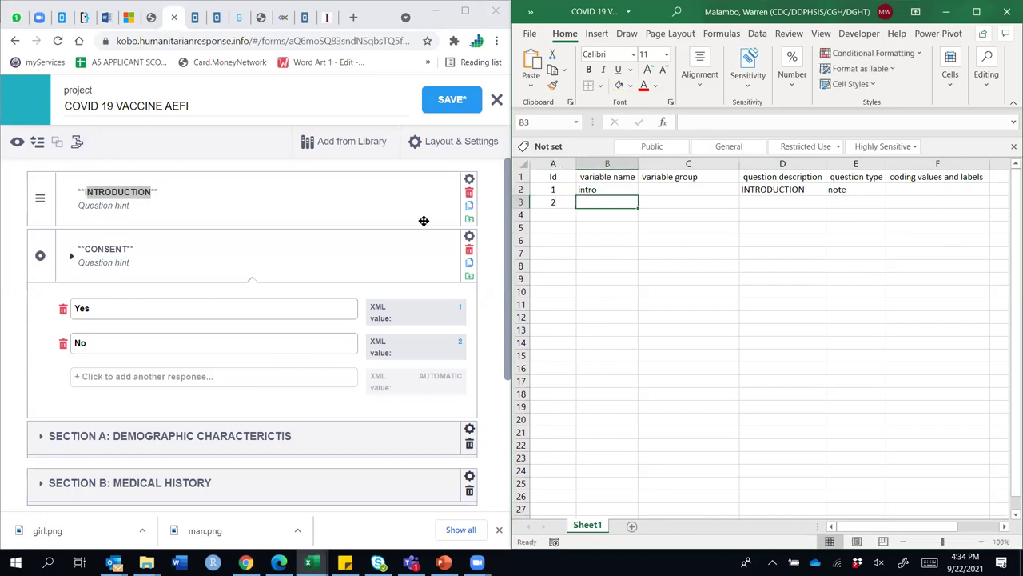
Change the data column name of the form's CONSENT question to "consent"
click(470, 237)
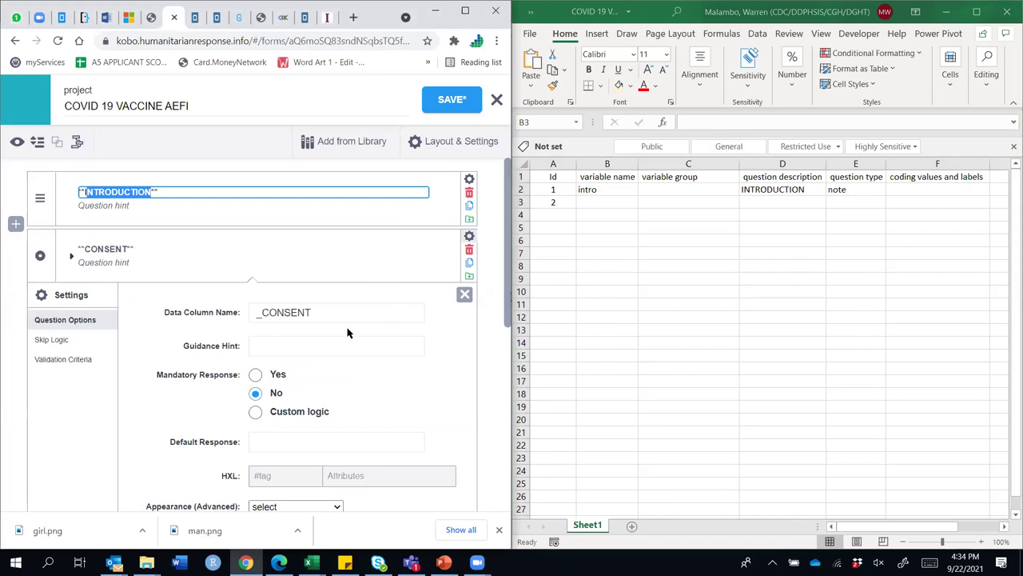
drag(313, 313, 202, 324)
text(consent)
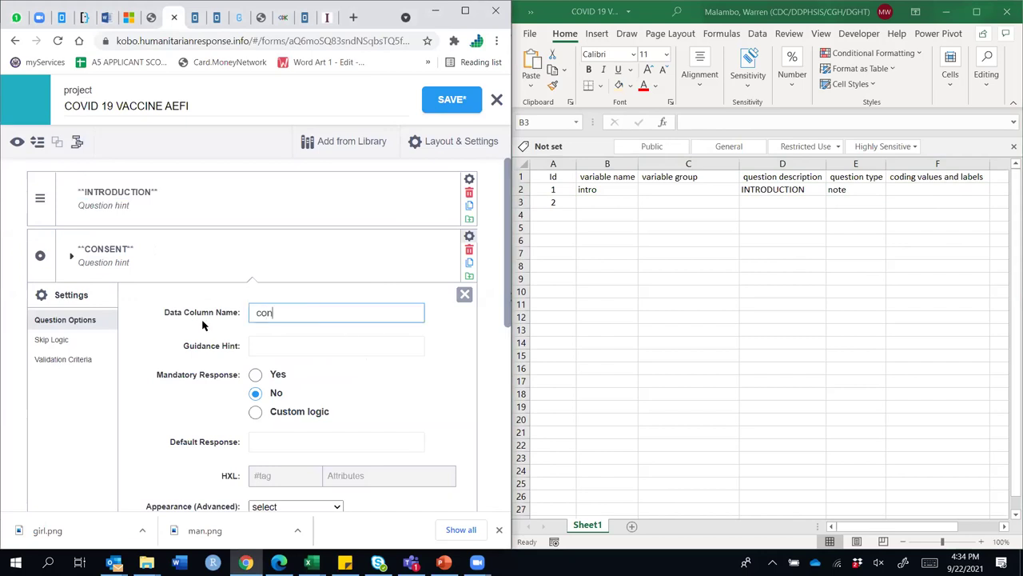
Enter "consent" as the variable name in B3 of the codebook
click(606, 200)
text(consent)
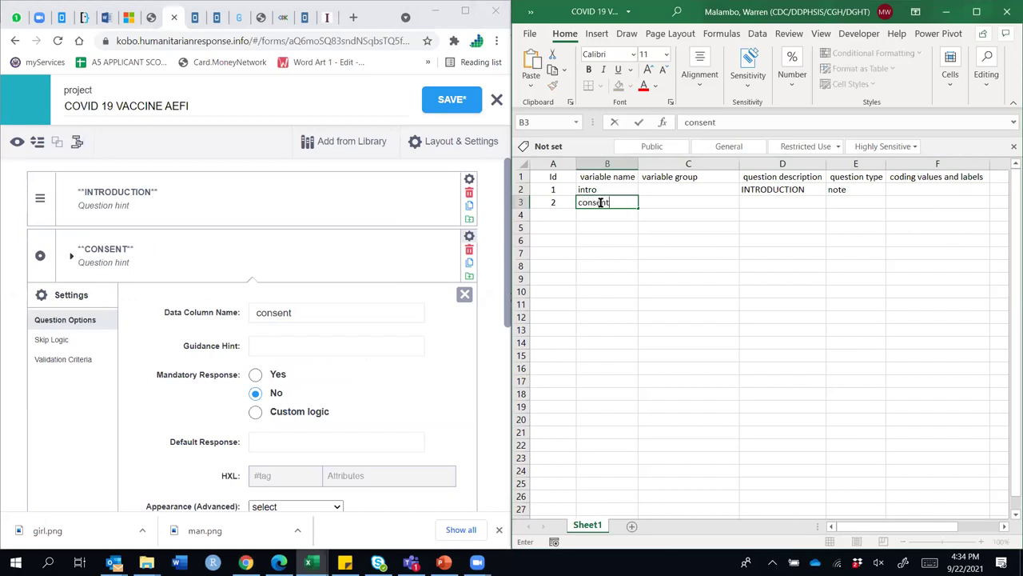
key(Tab)
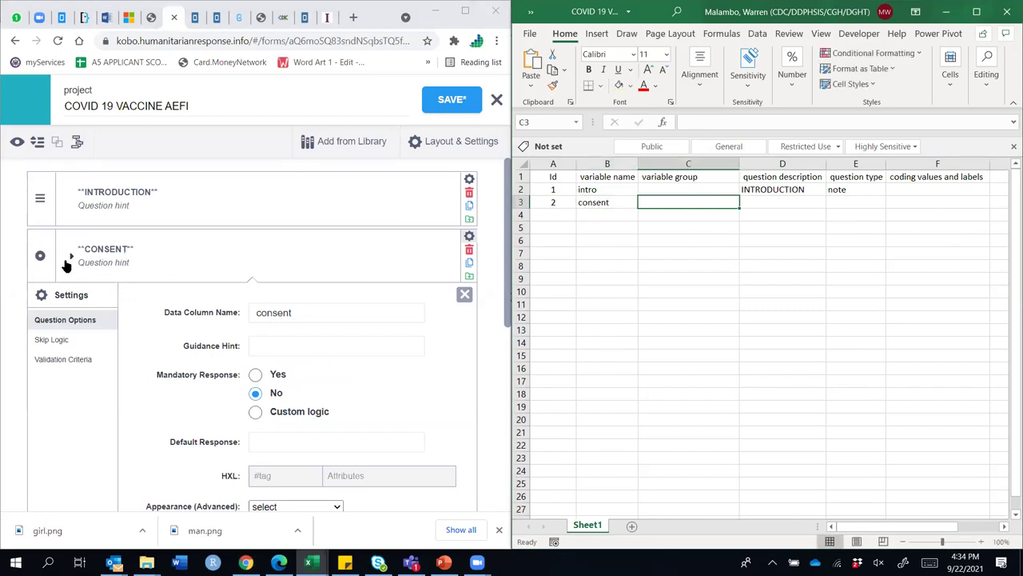
Return to the CONSENT question's response options and copy its text CONSENT into D3 as the question description
click(71, 256)
click(778, 205)
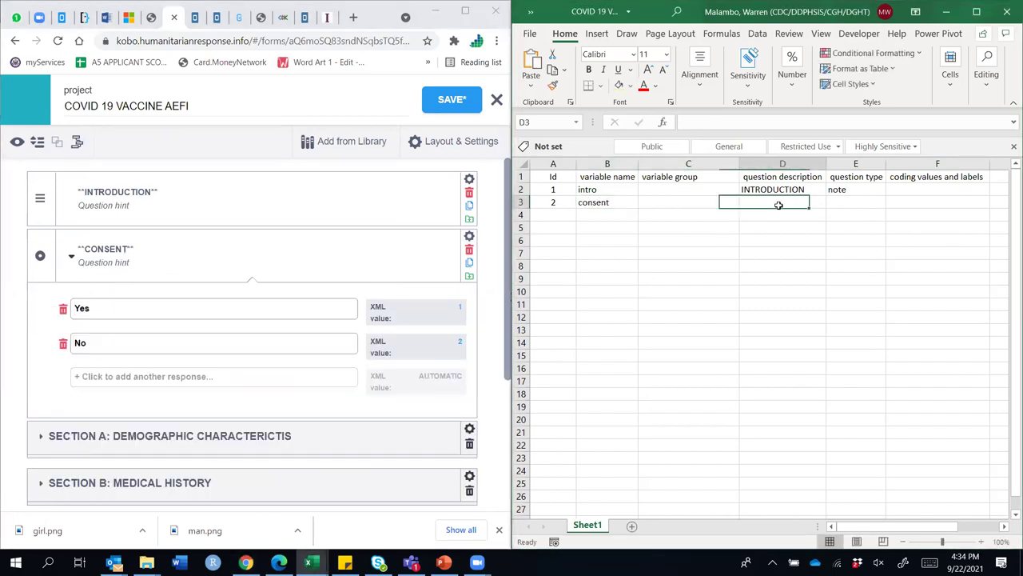
drag(126, 248, 85, 251)
key(ctrl+c)
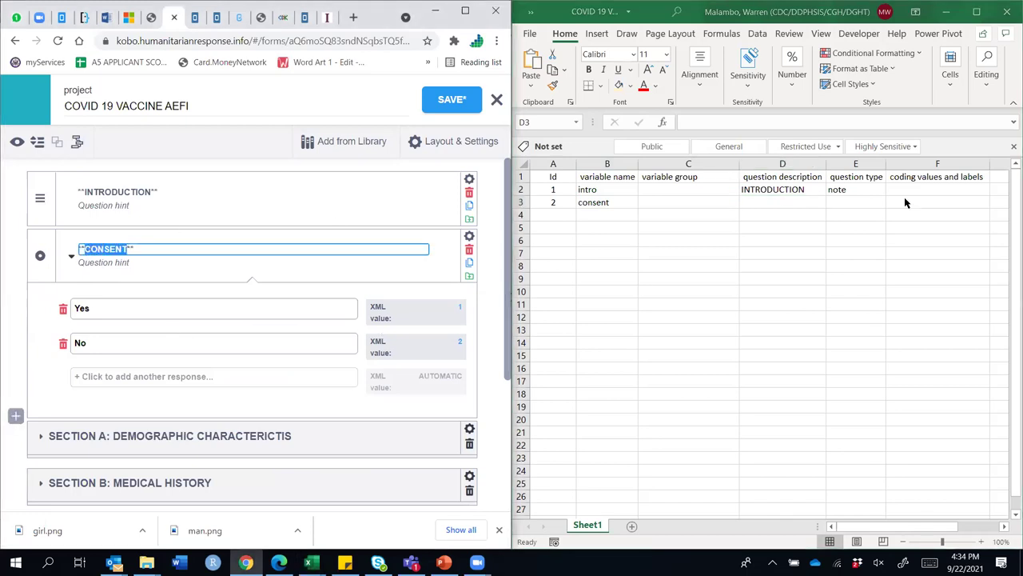
click(812, 202)
key(ctrl+v)
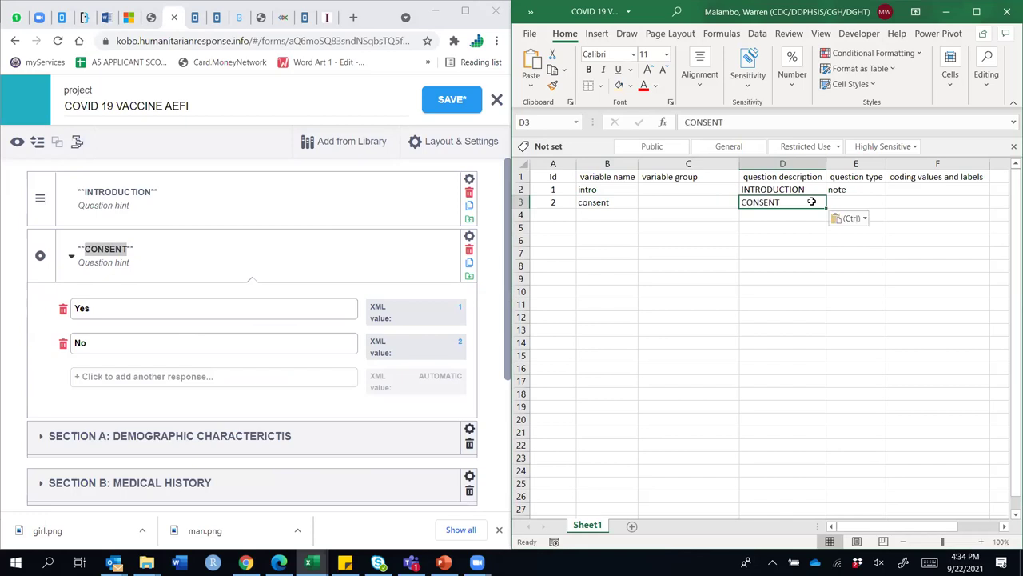
key(Tab)
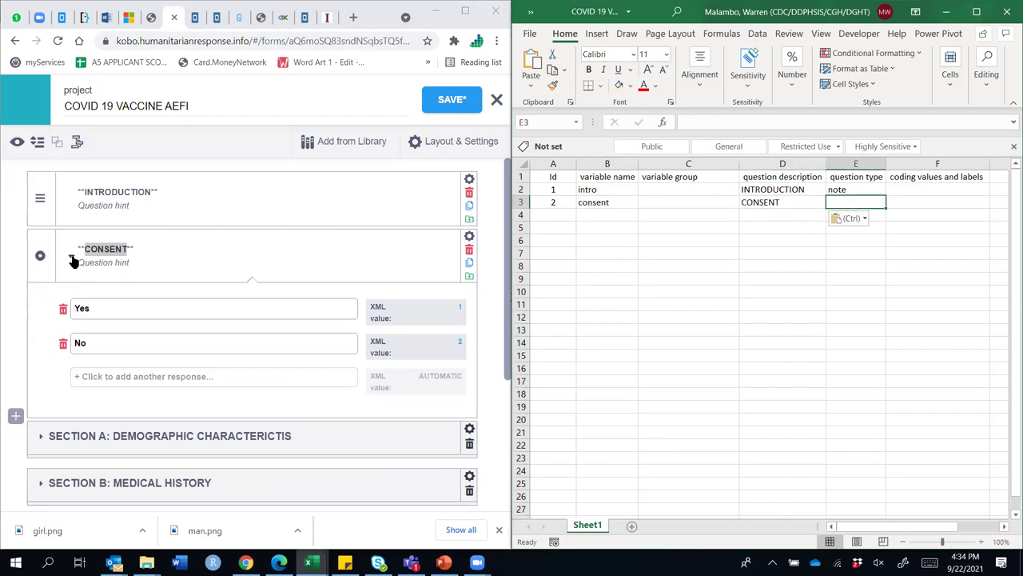